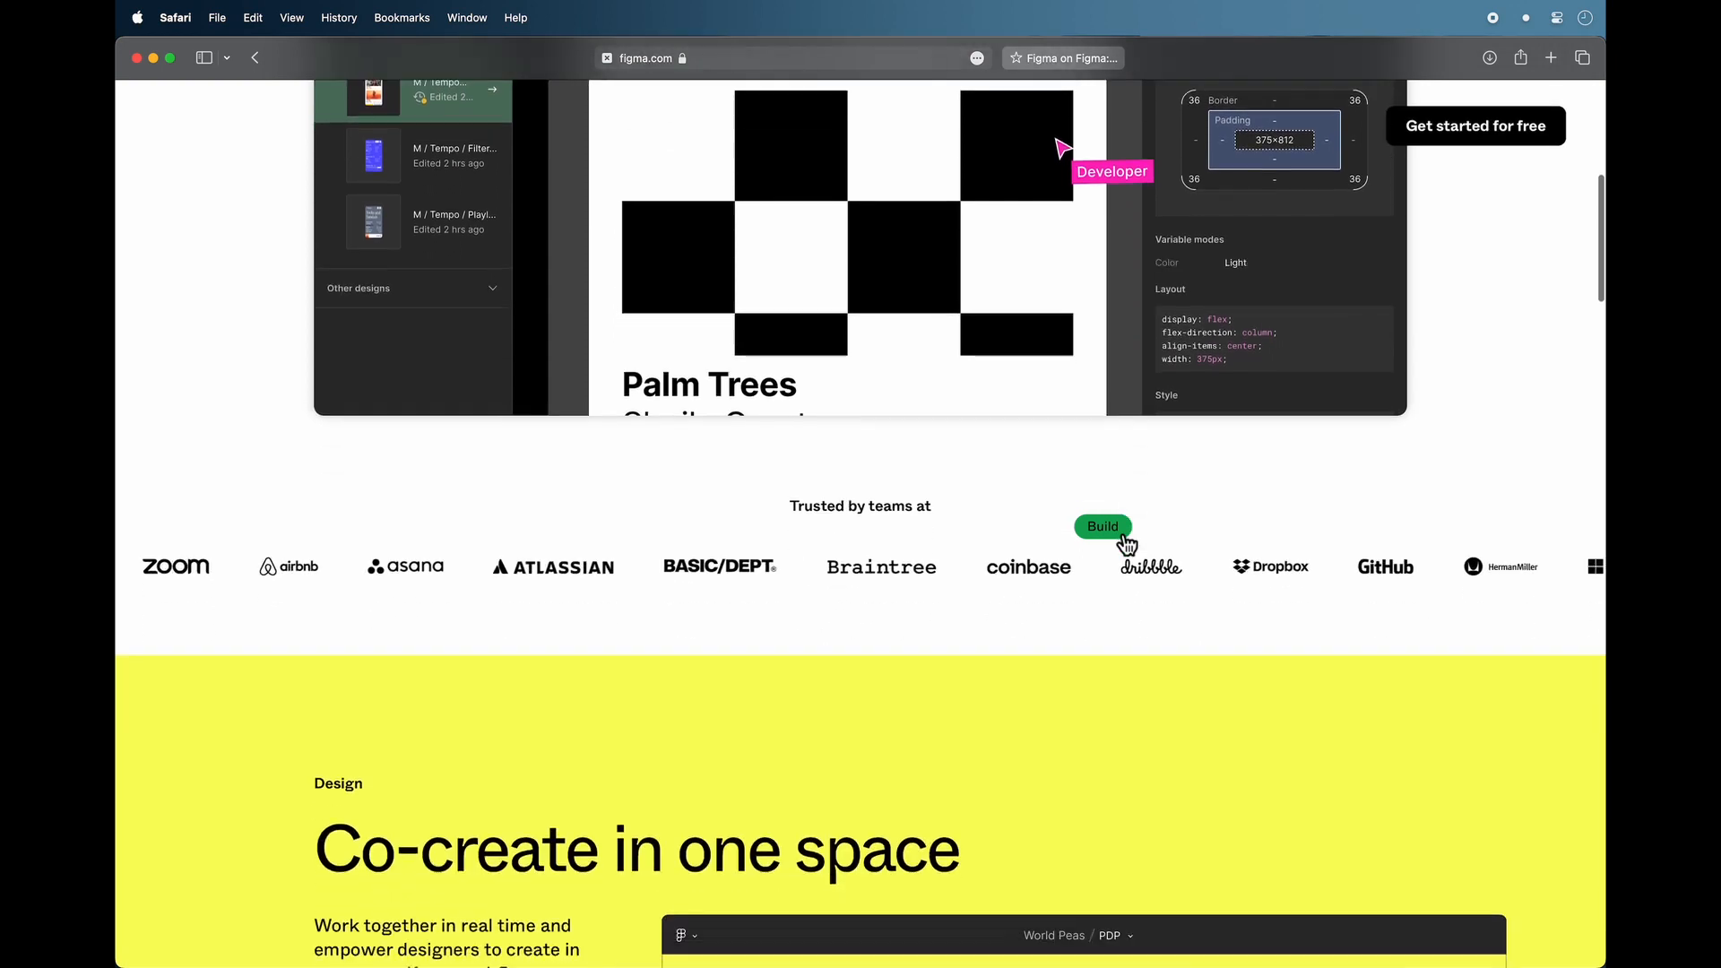
# Preview the ClickRecipe prototype, visiting the Vegetarian Tofu Bowl recipe, the profile page and the home page.
pyautogui.scroll(-5, 1127, 544)
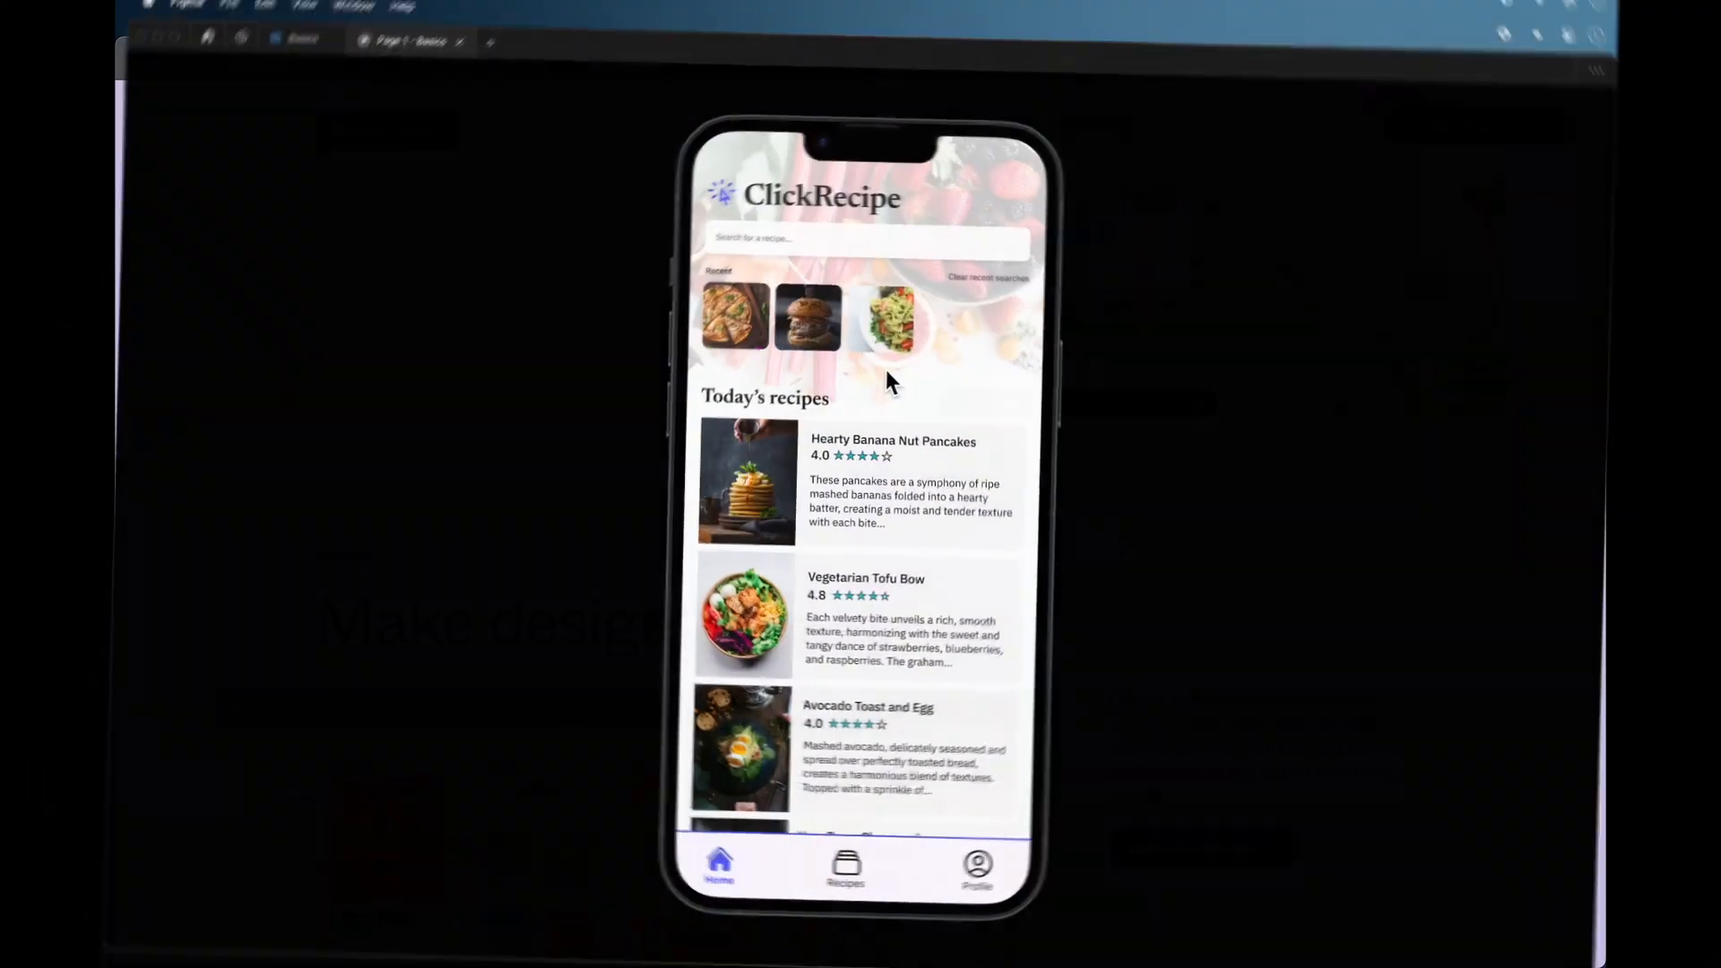
pyautogui.click(859, 595)
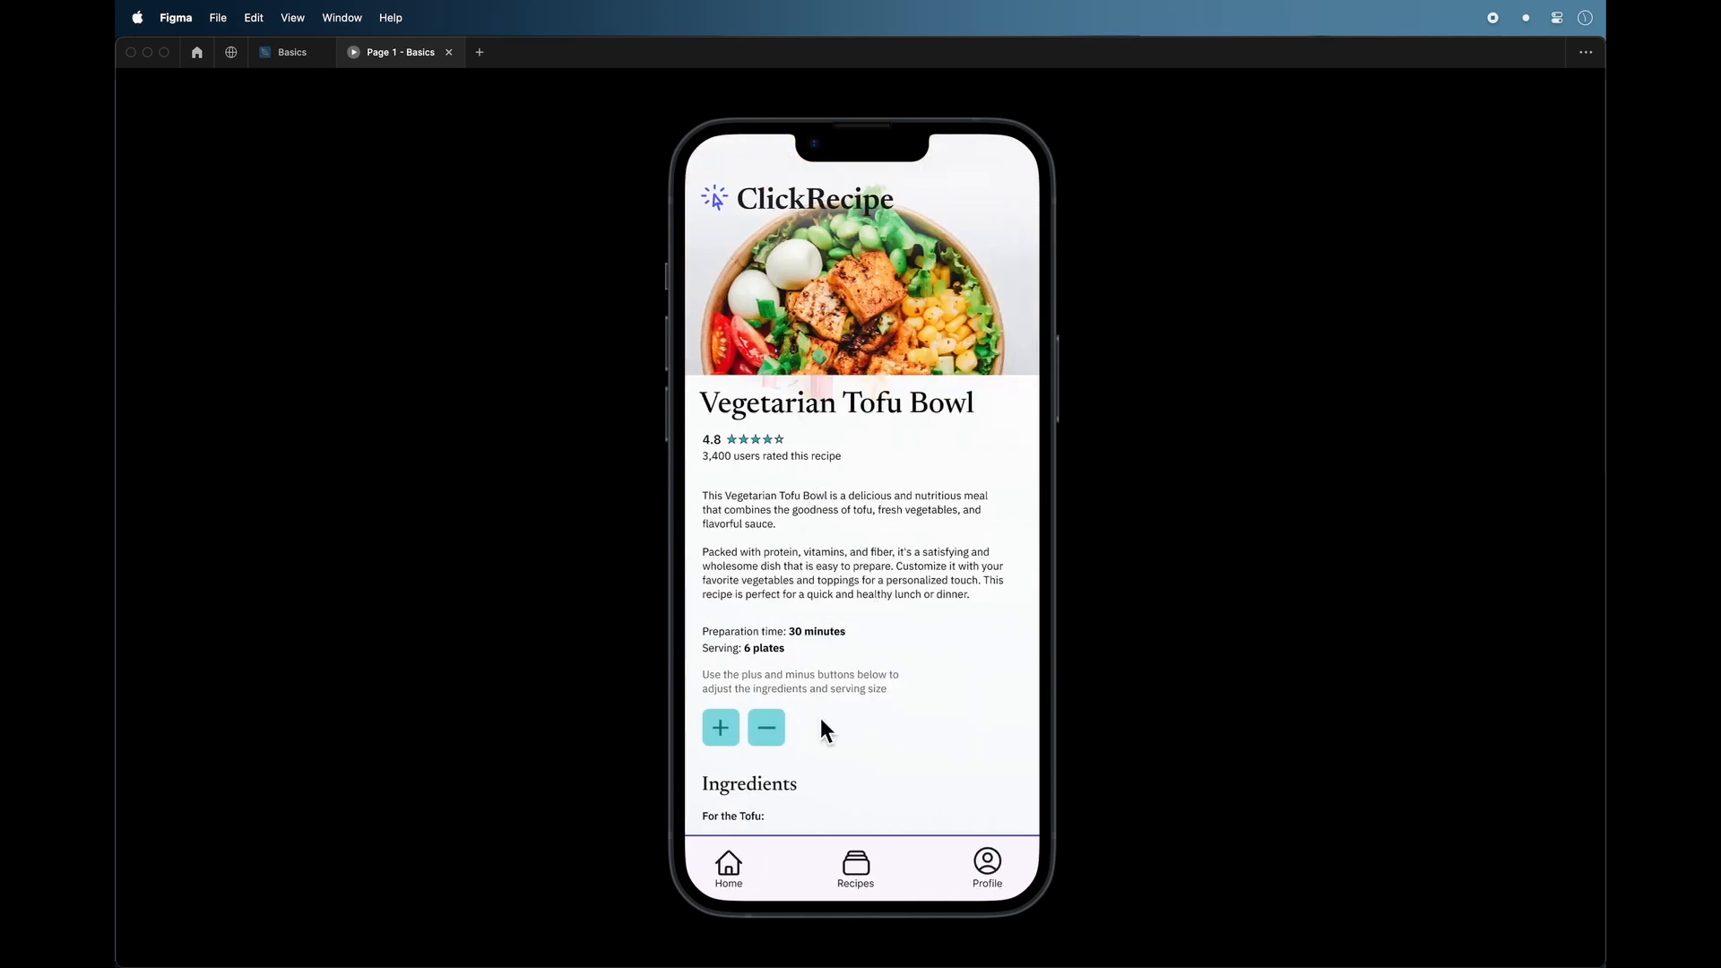
pyautogui.click(727, 868)
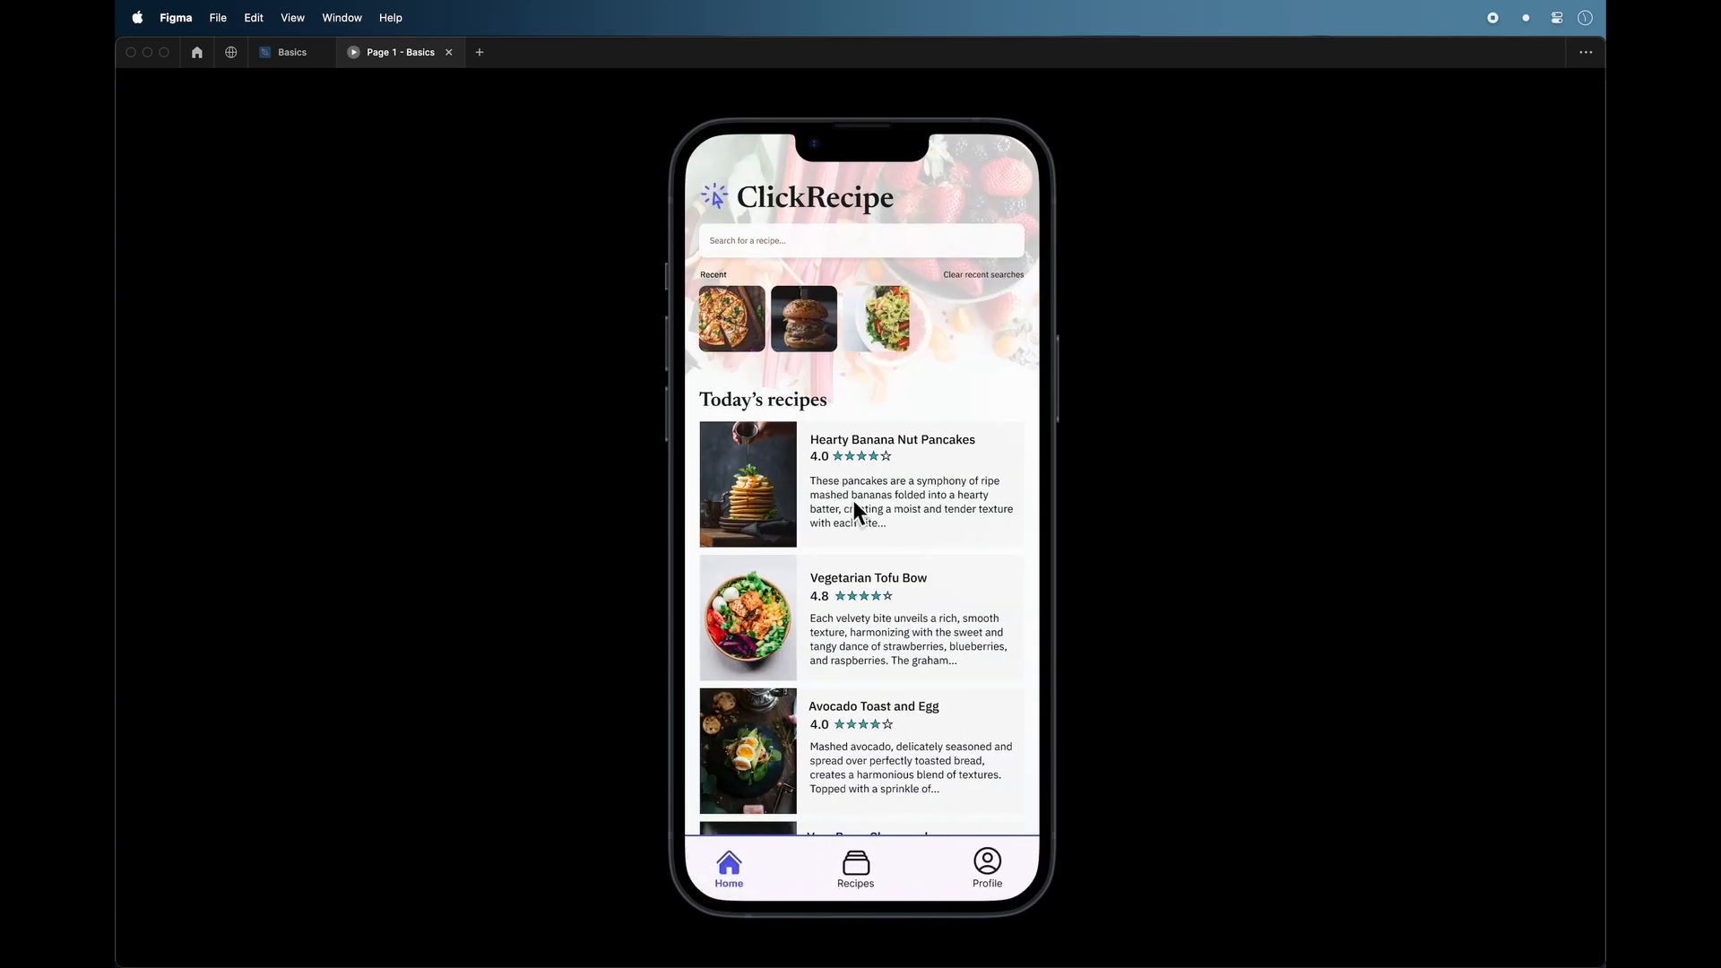
pyautogui.click(985, 861)
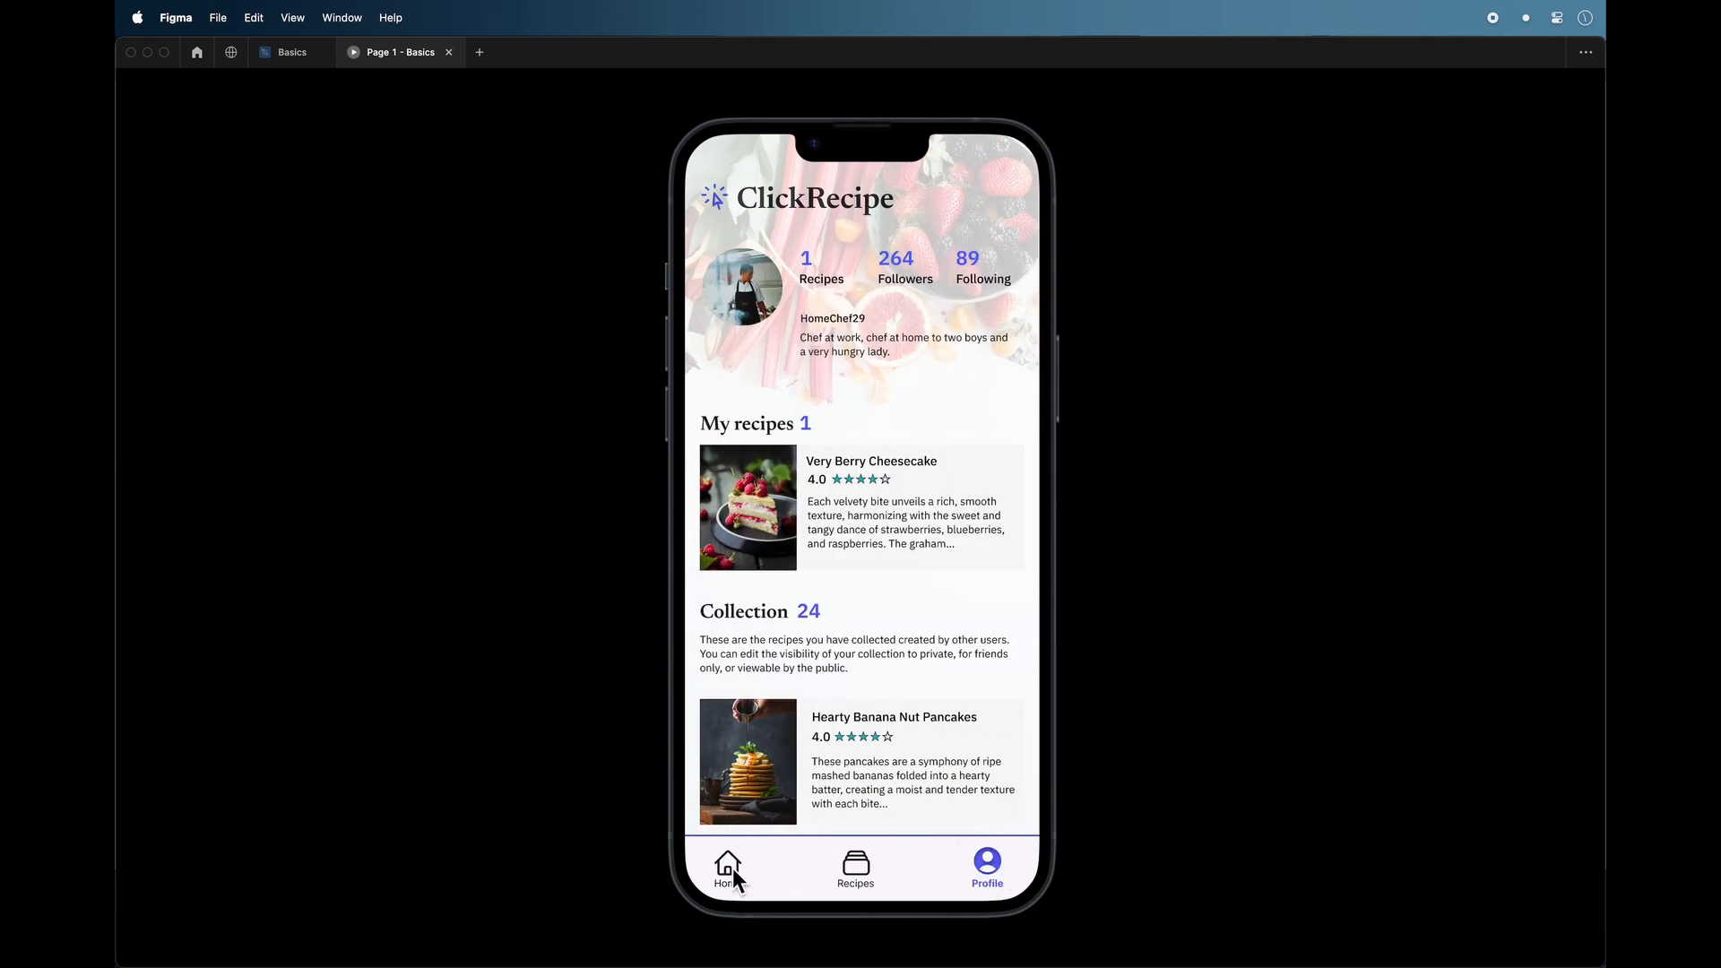
pyautogui.click(728, 867)
pyautogui.click(287, 54)
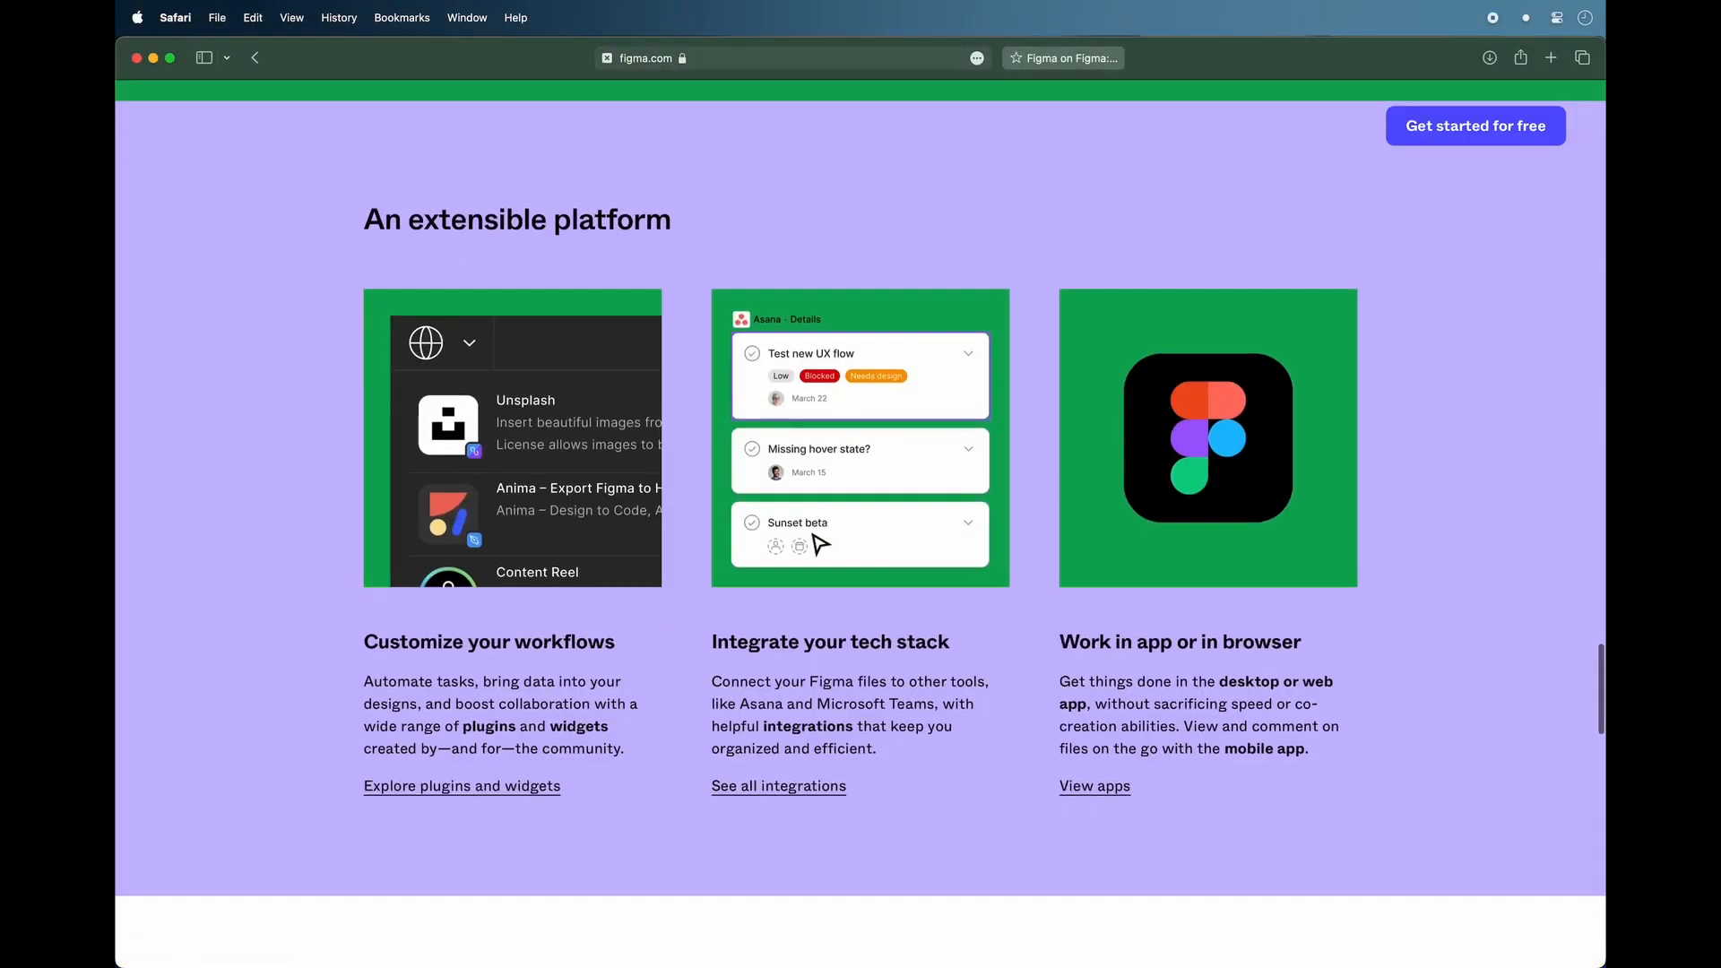
# Look through the feature sections of the Figma website's product page in Safari.
pyautogui.scroll(-5, 818, 538)
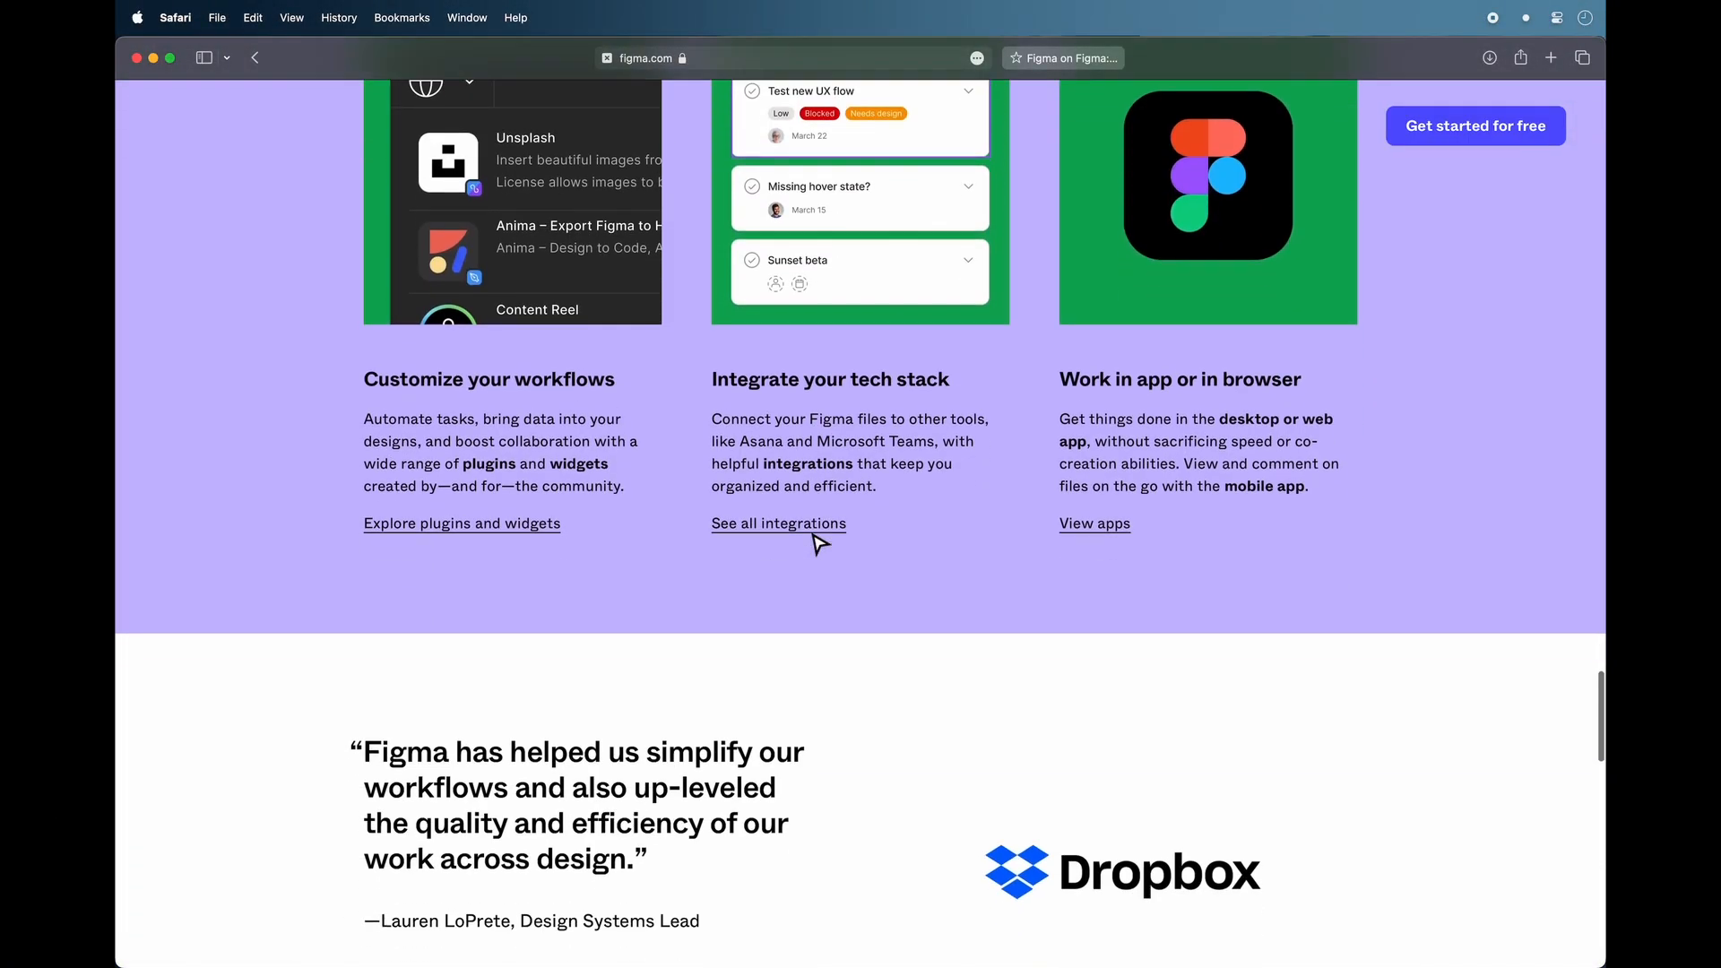
pyautogui.scroll(-10, 817, 542)
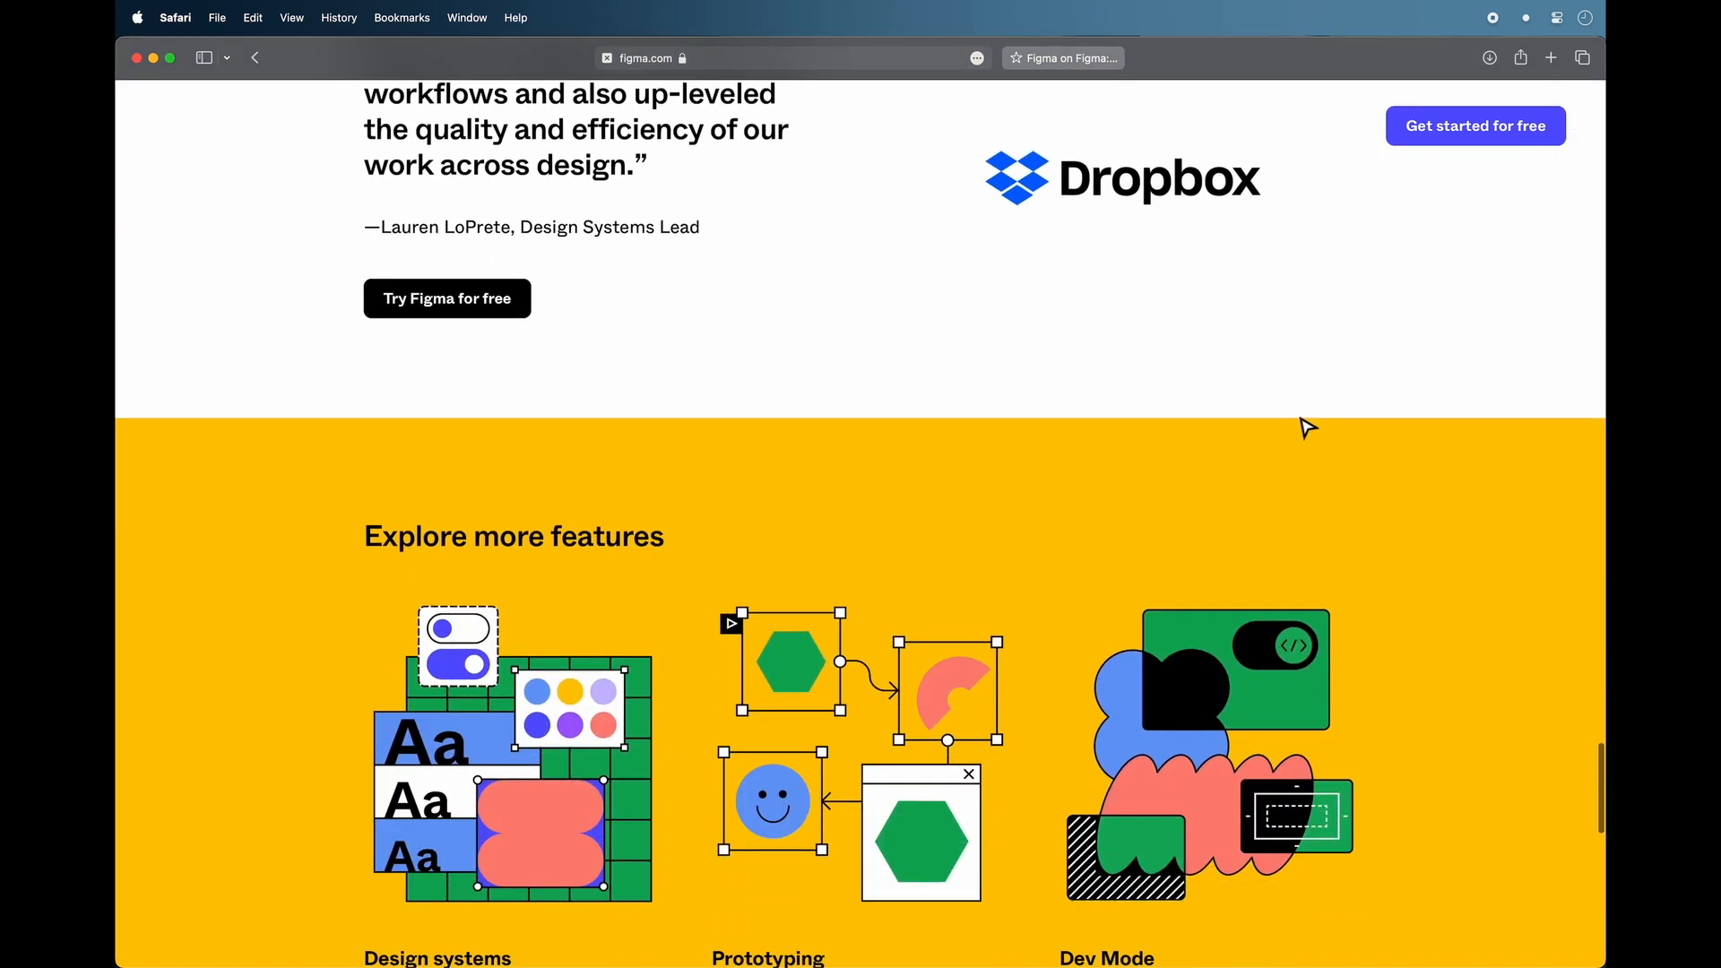
pyautogui.scroll(-13, 1308, 427)
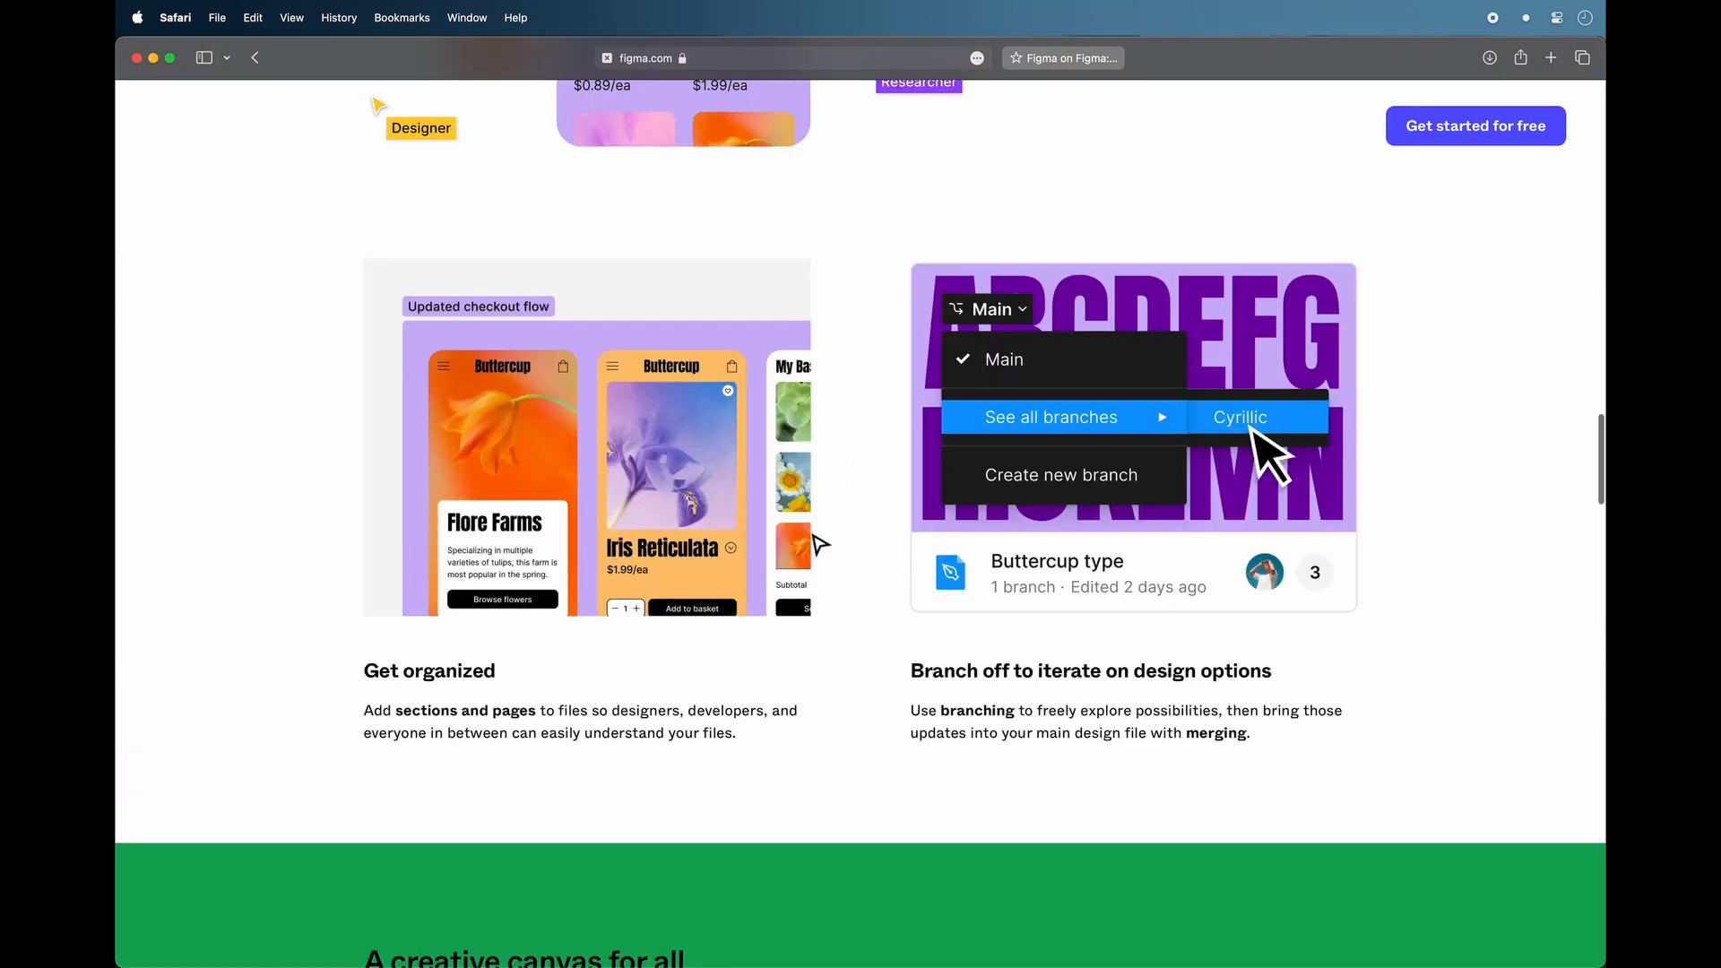
pyautogui.scroll(-9, 819, 545)
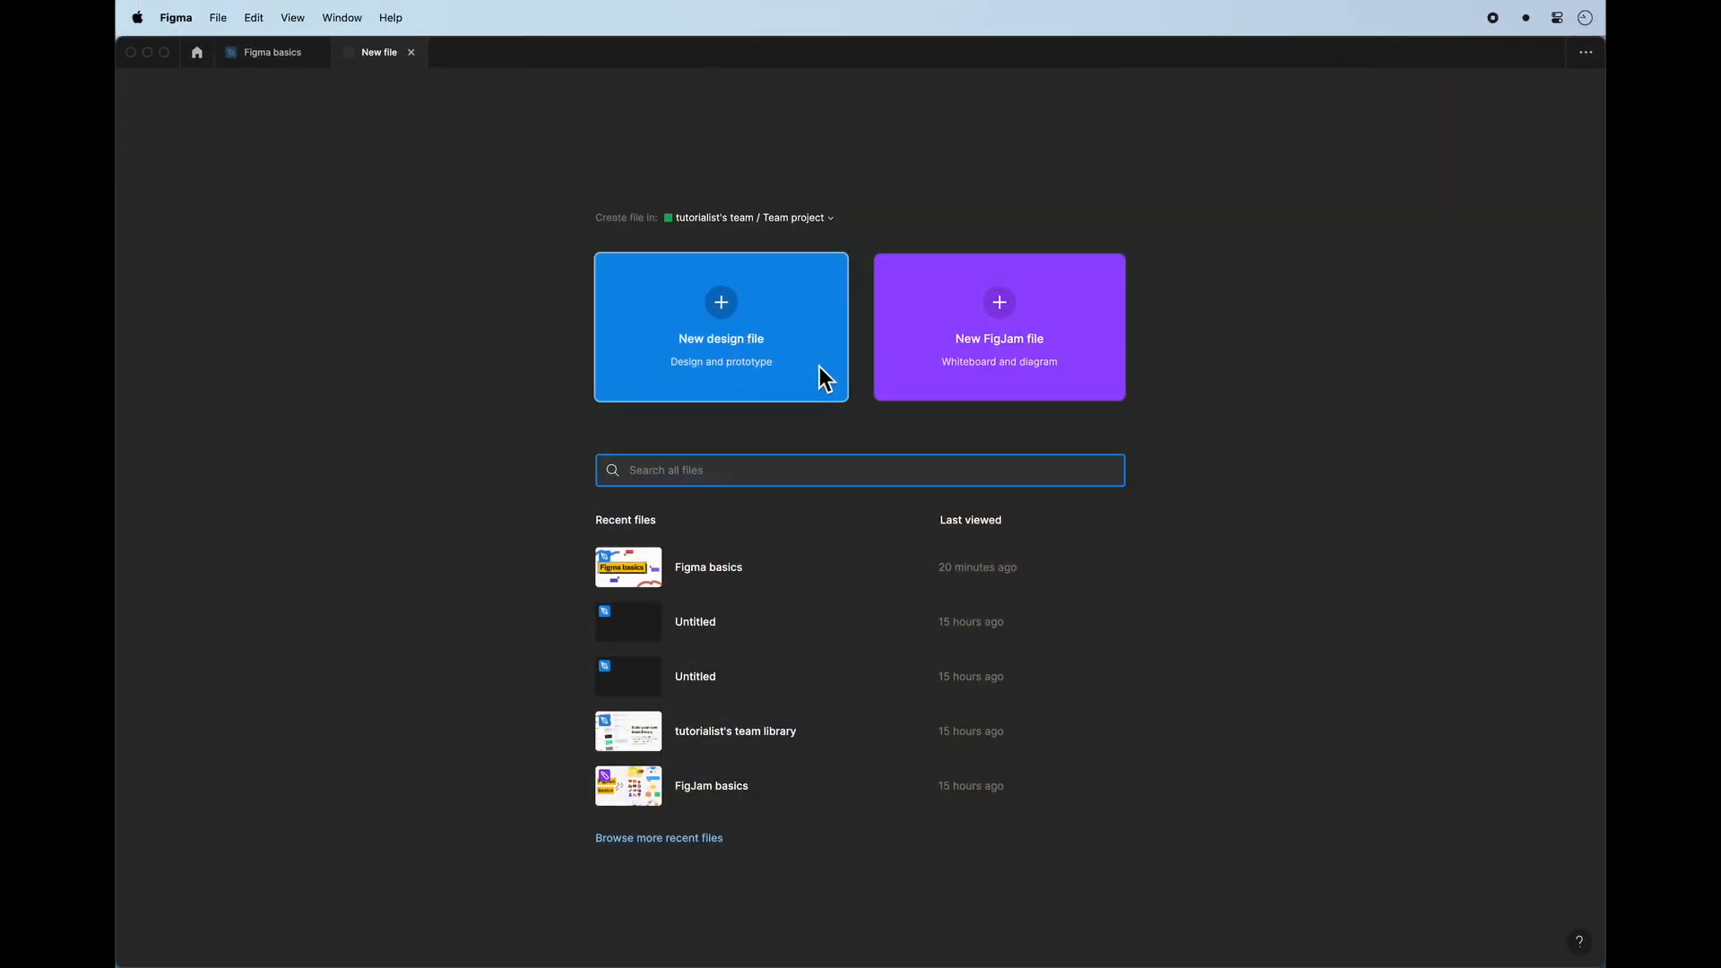
# Create a new design file in the team project in the Figma desktop app.
pyautogui.click(819, 367)
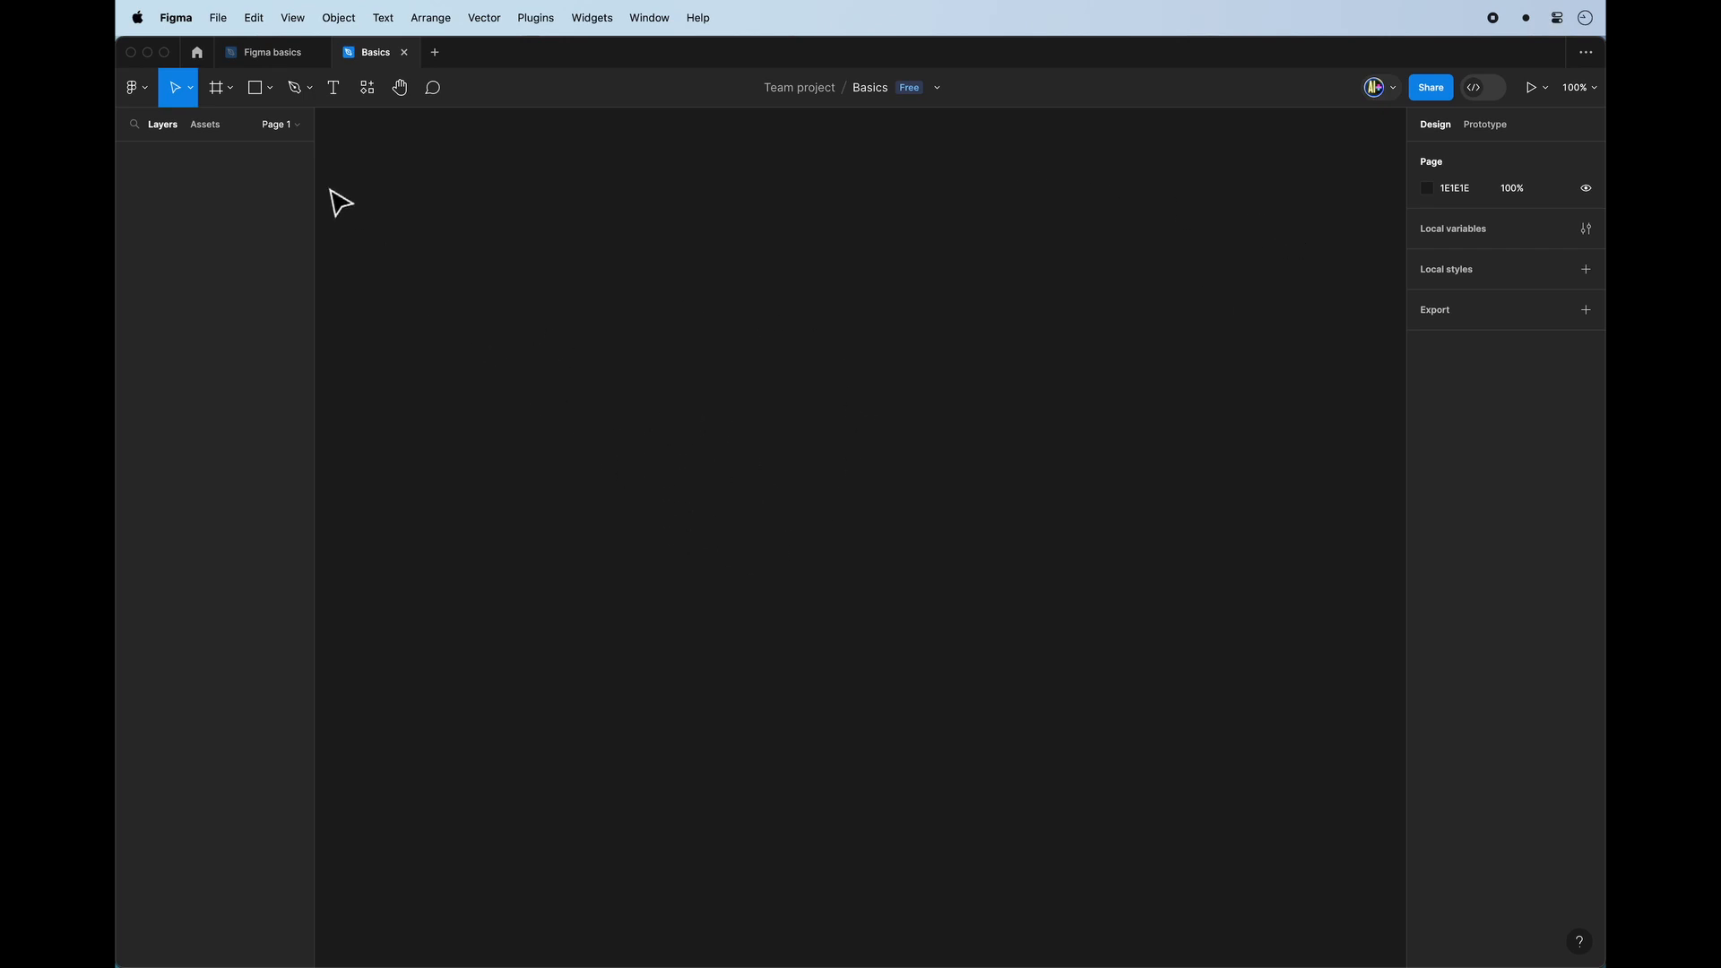
# Examine the Frame tool's preset sizes for phone, tablet, desktop, presentation and watch.
pyautogui.click(216, 88)
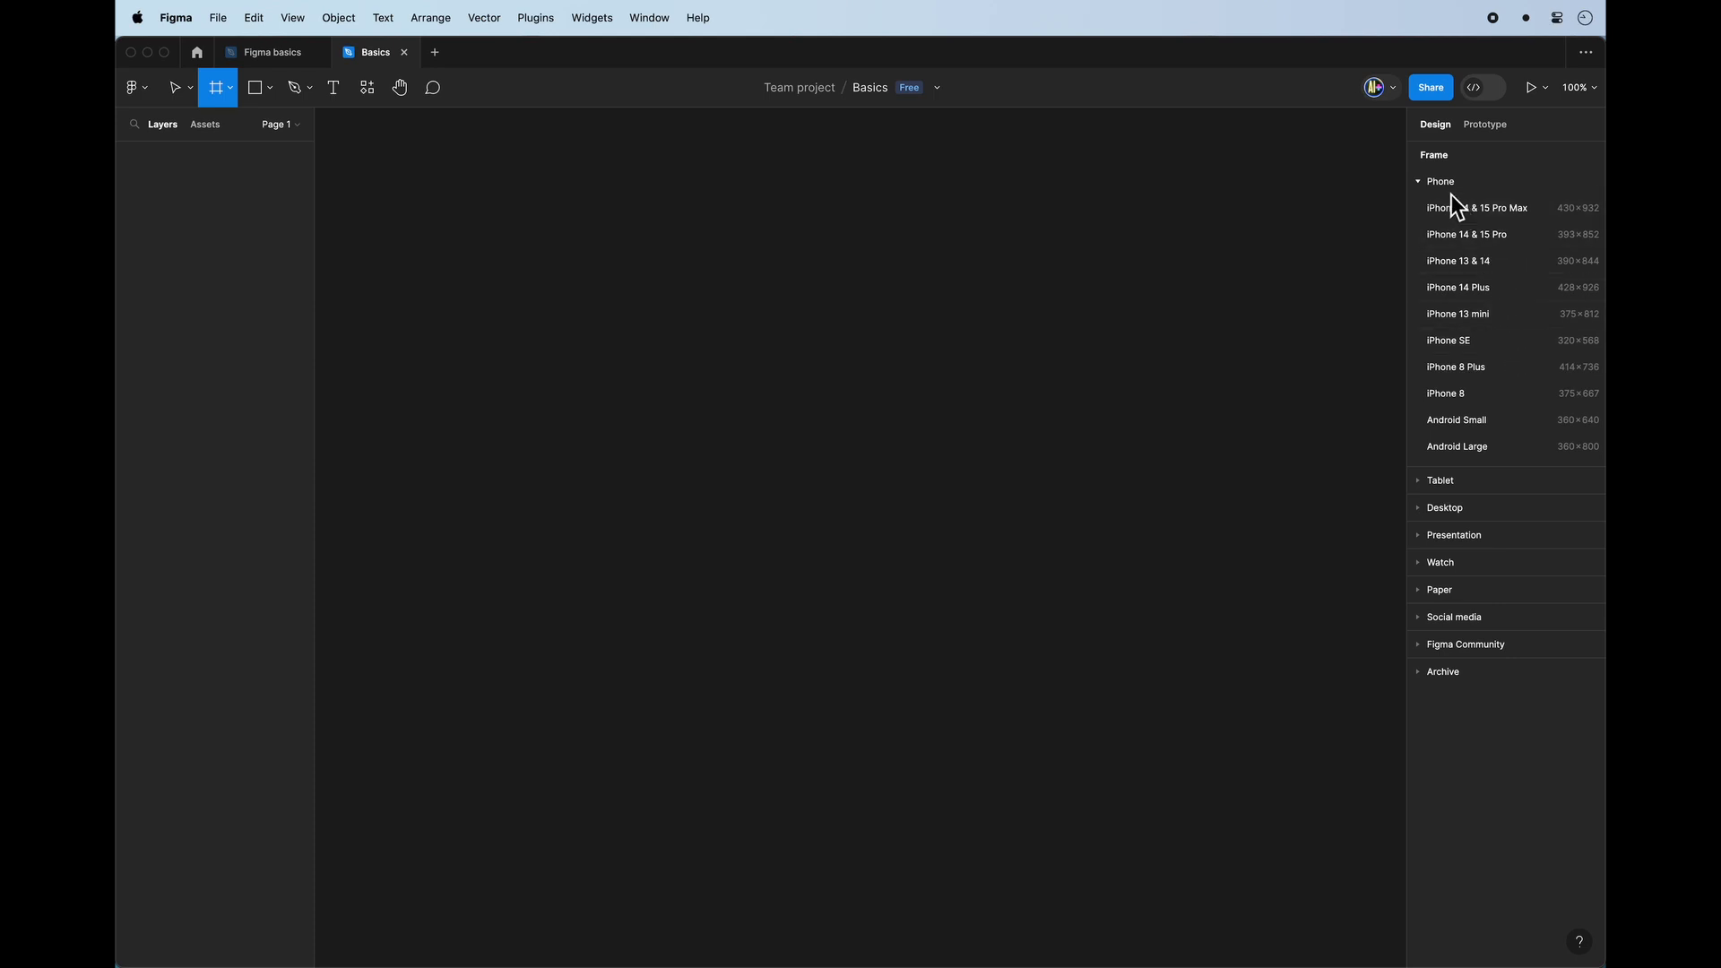
pyautogui.click(1423, 181)
pyautogui.click(1422, 210)
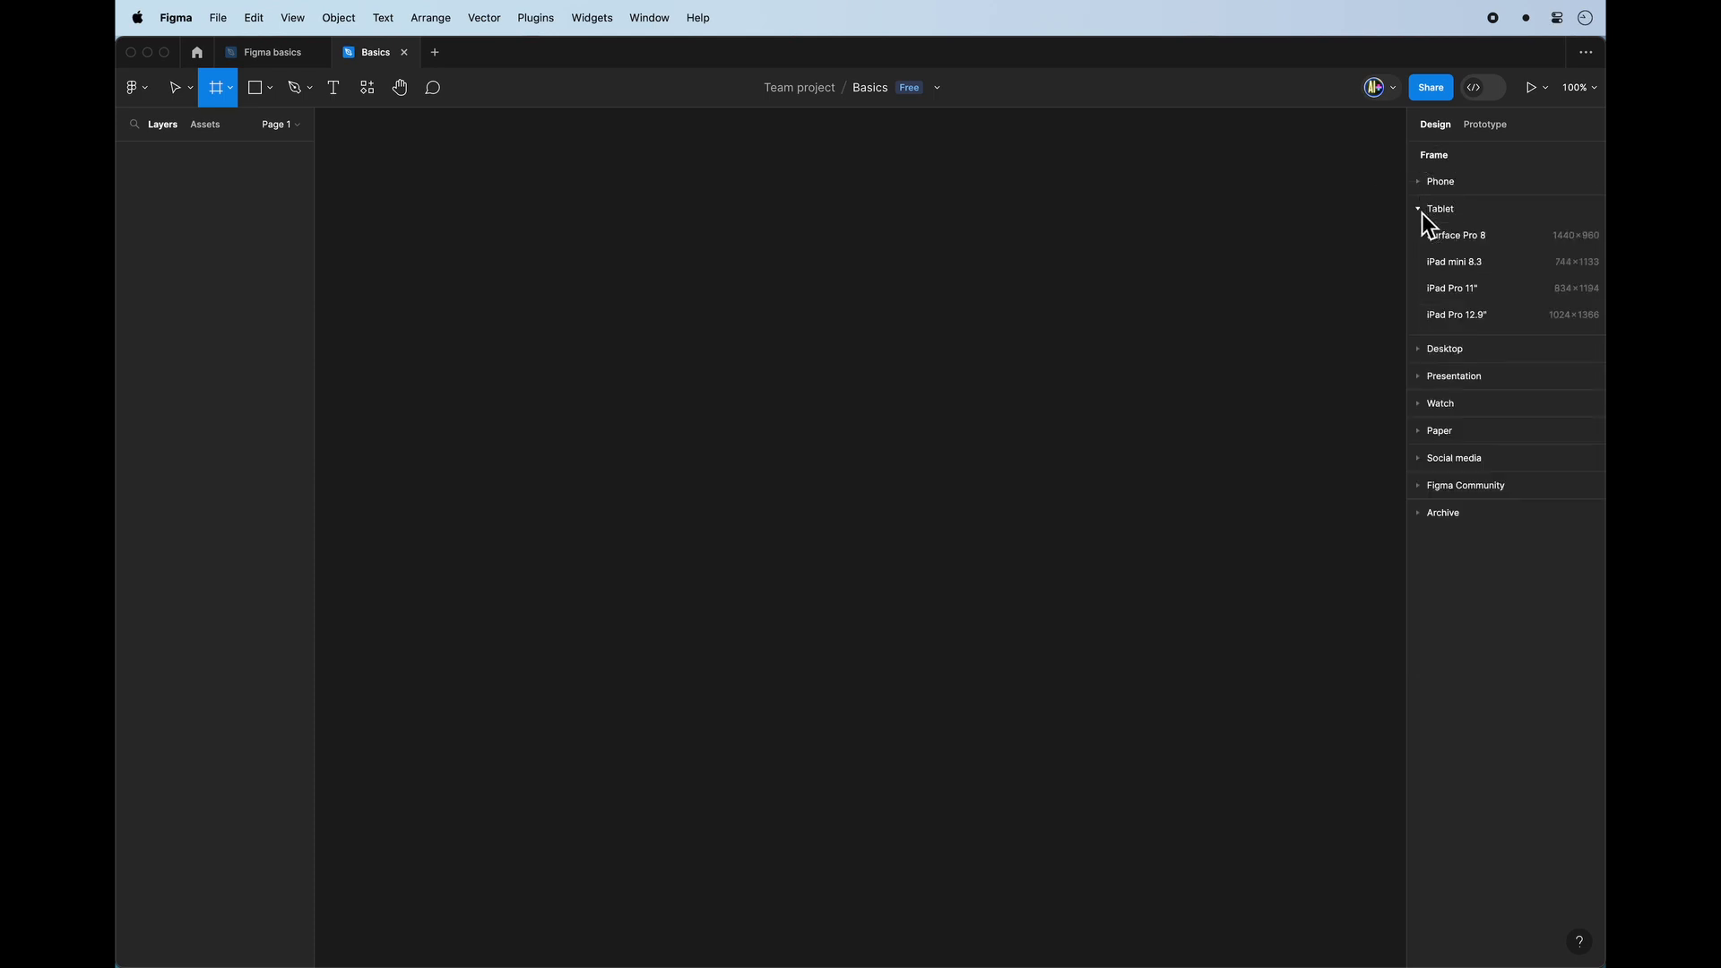
pyautogui.click(1432, 350)
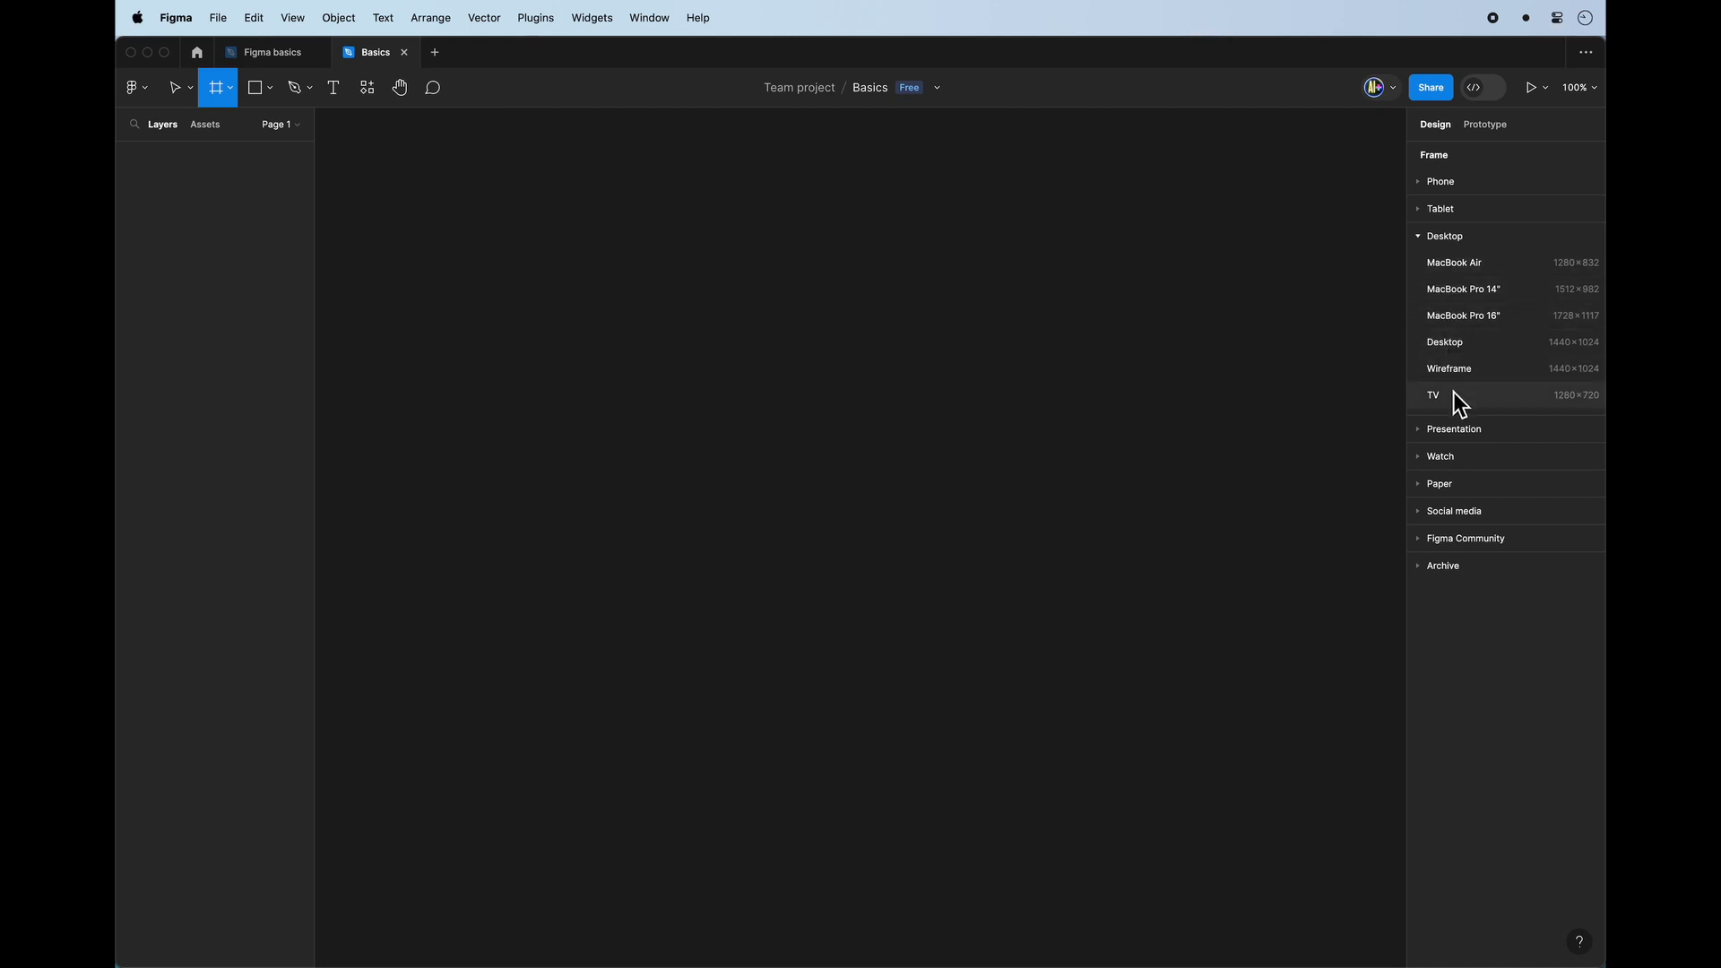
pyautogui.click(1425, 432)
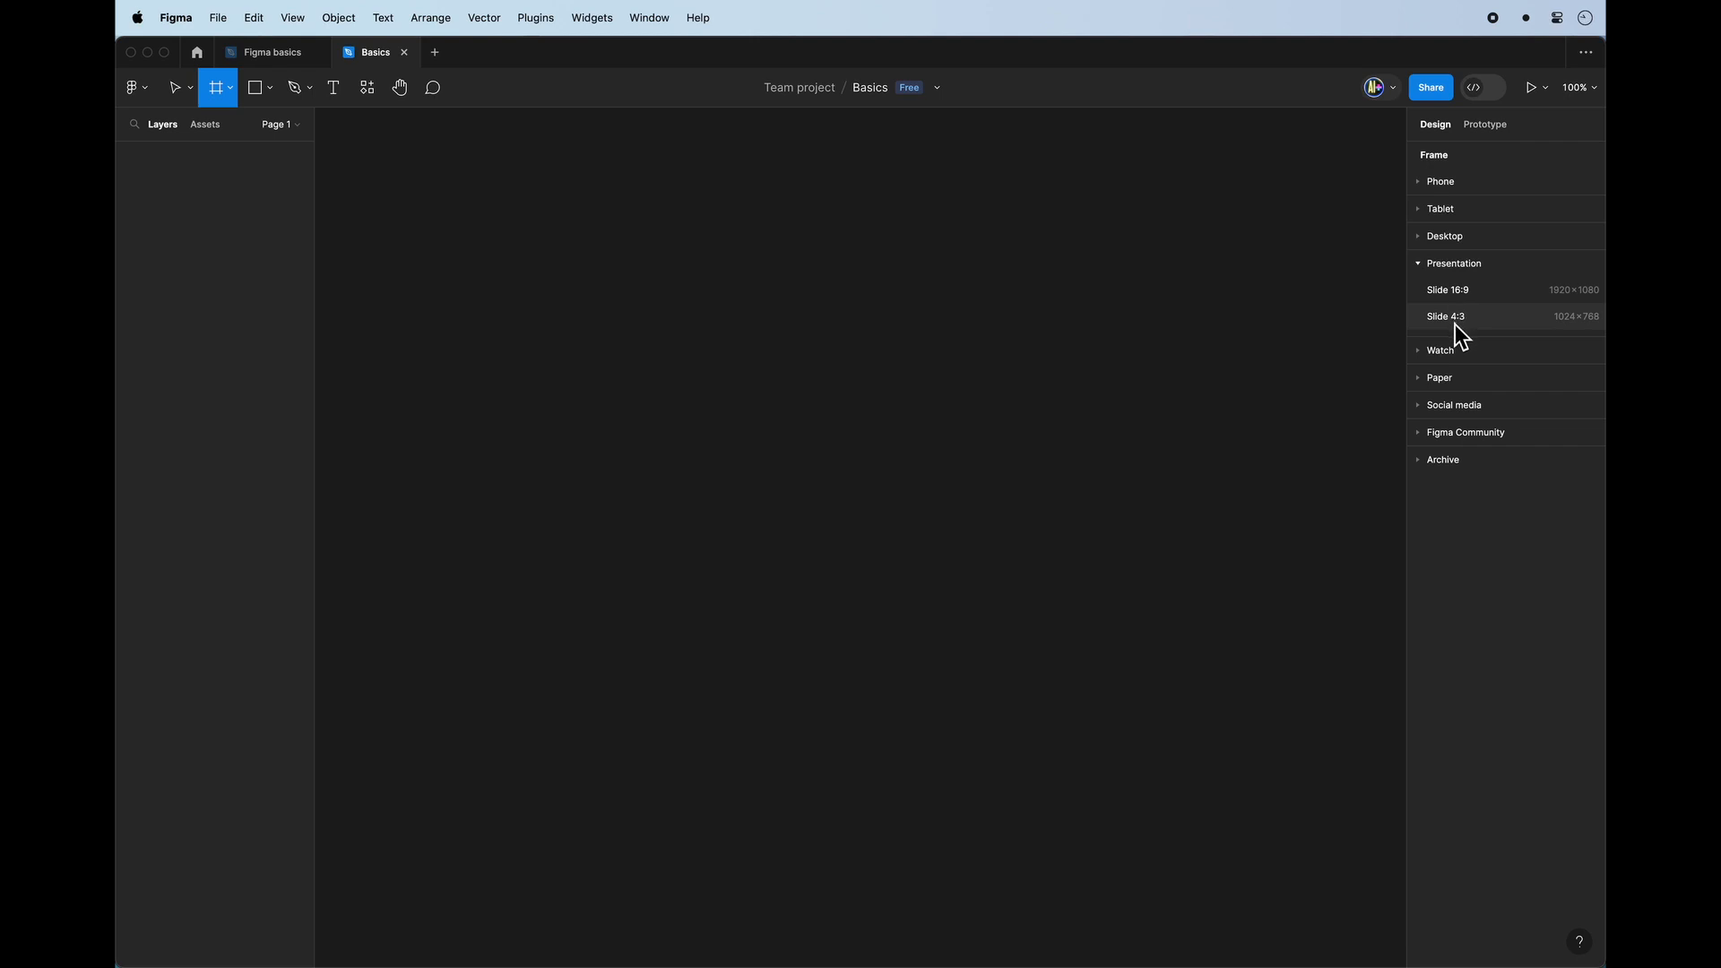
pyautogui.click(1423, 355)
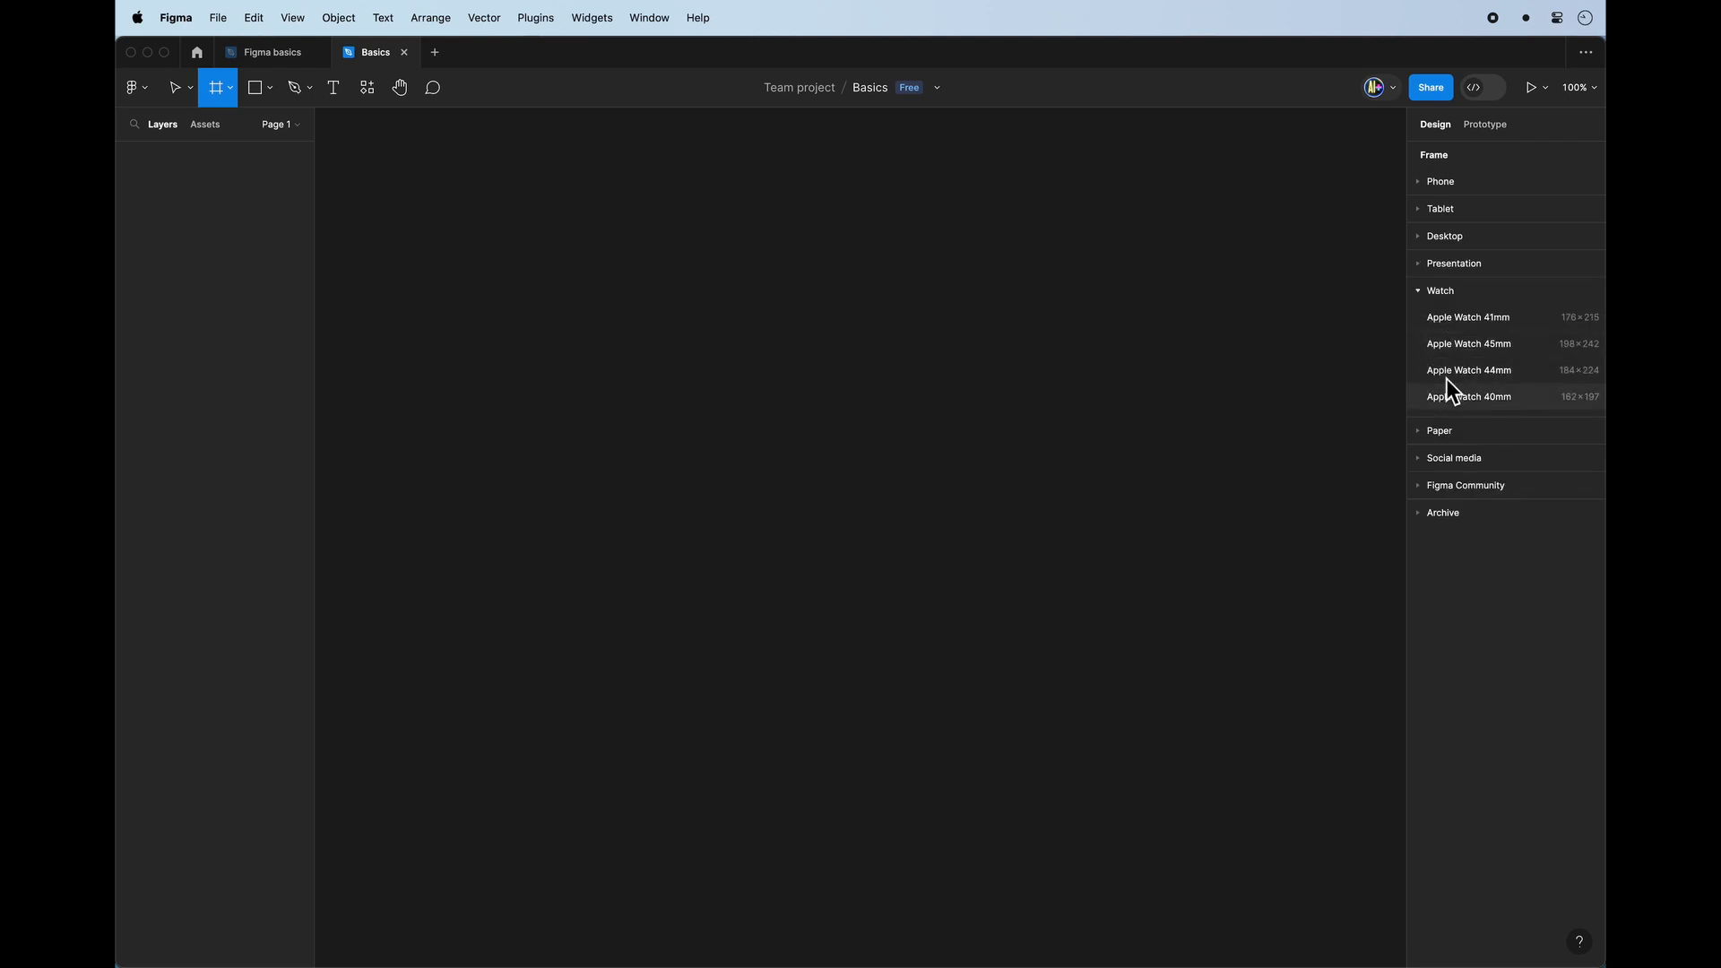
pyautogui.click(1420, 183)
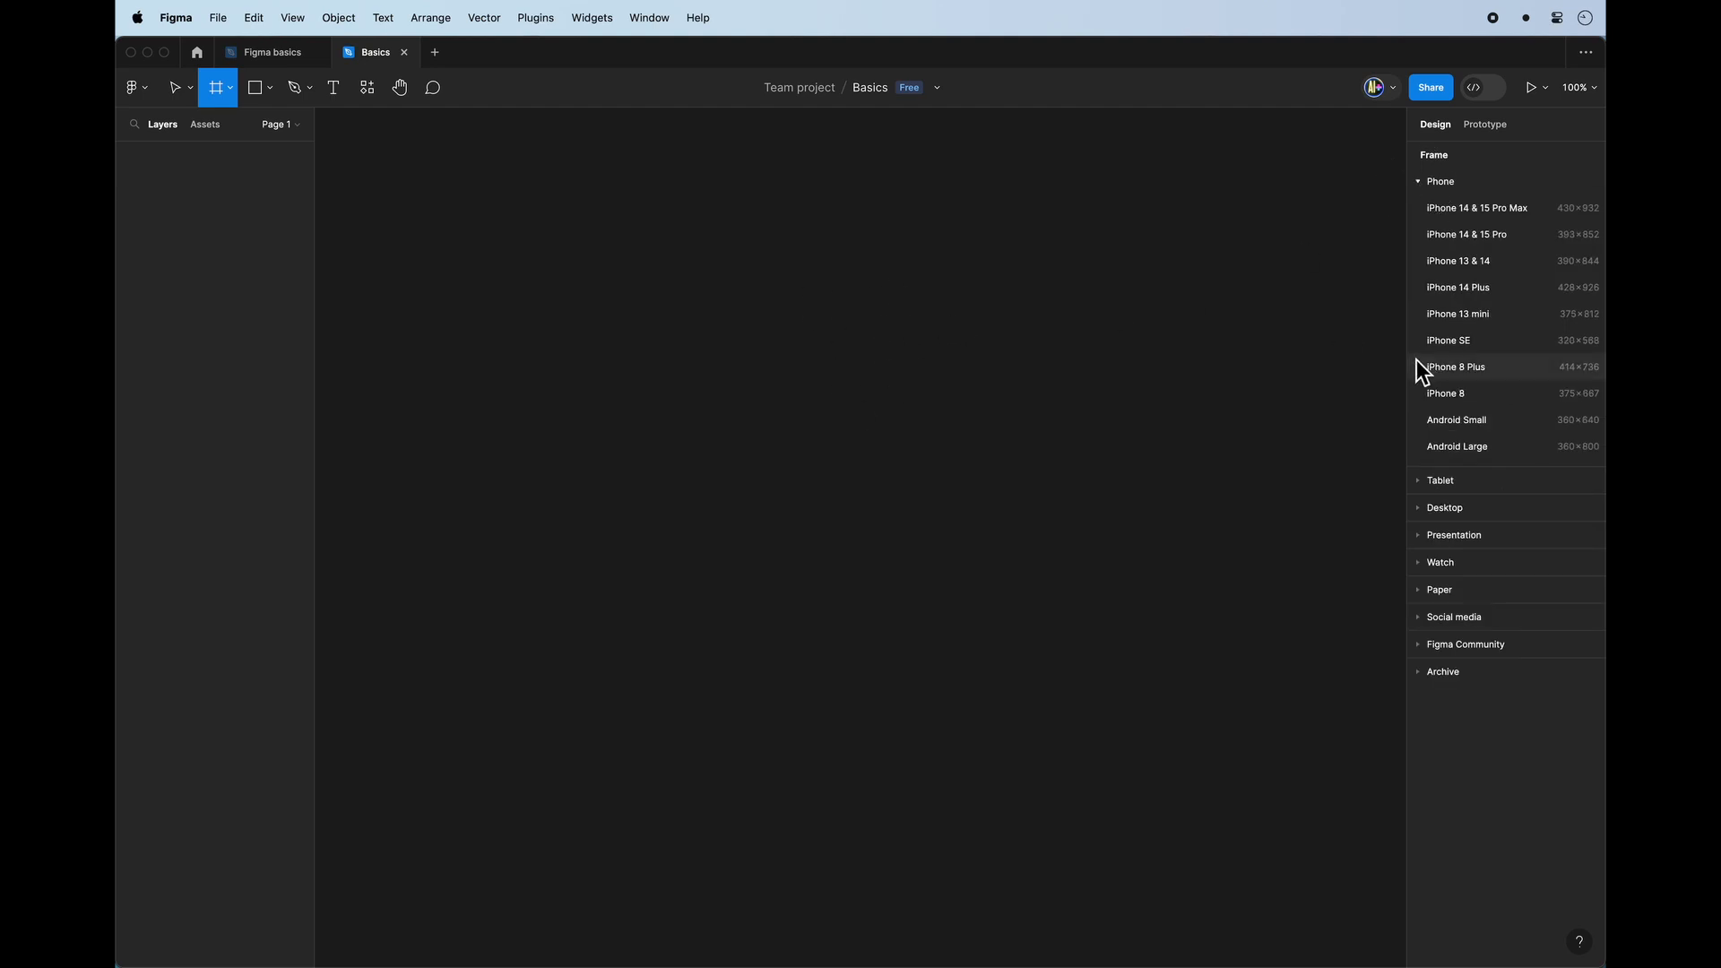
# Draw a custom frame of about 322 × 326 on the canvas and delete it.
pyautogui.moveTo(453, 224); pyautogui.dragTo(721, 494)
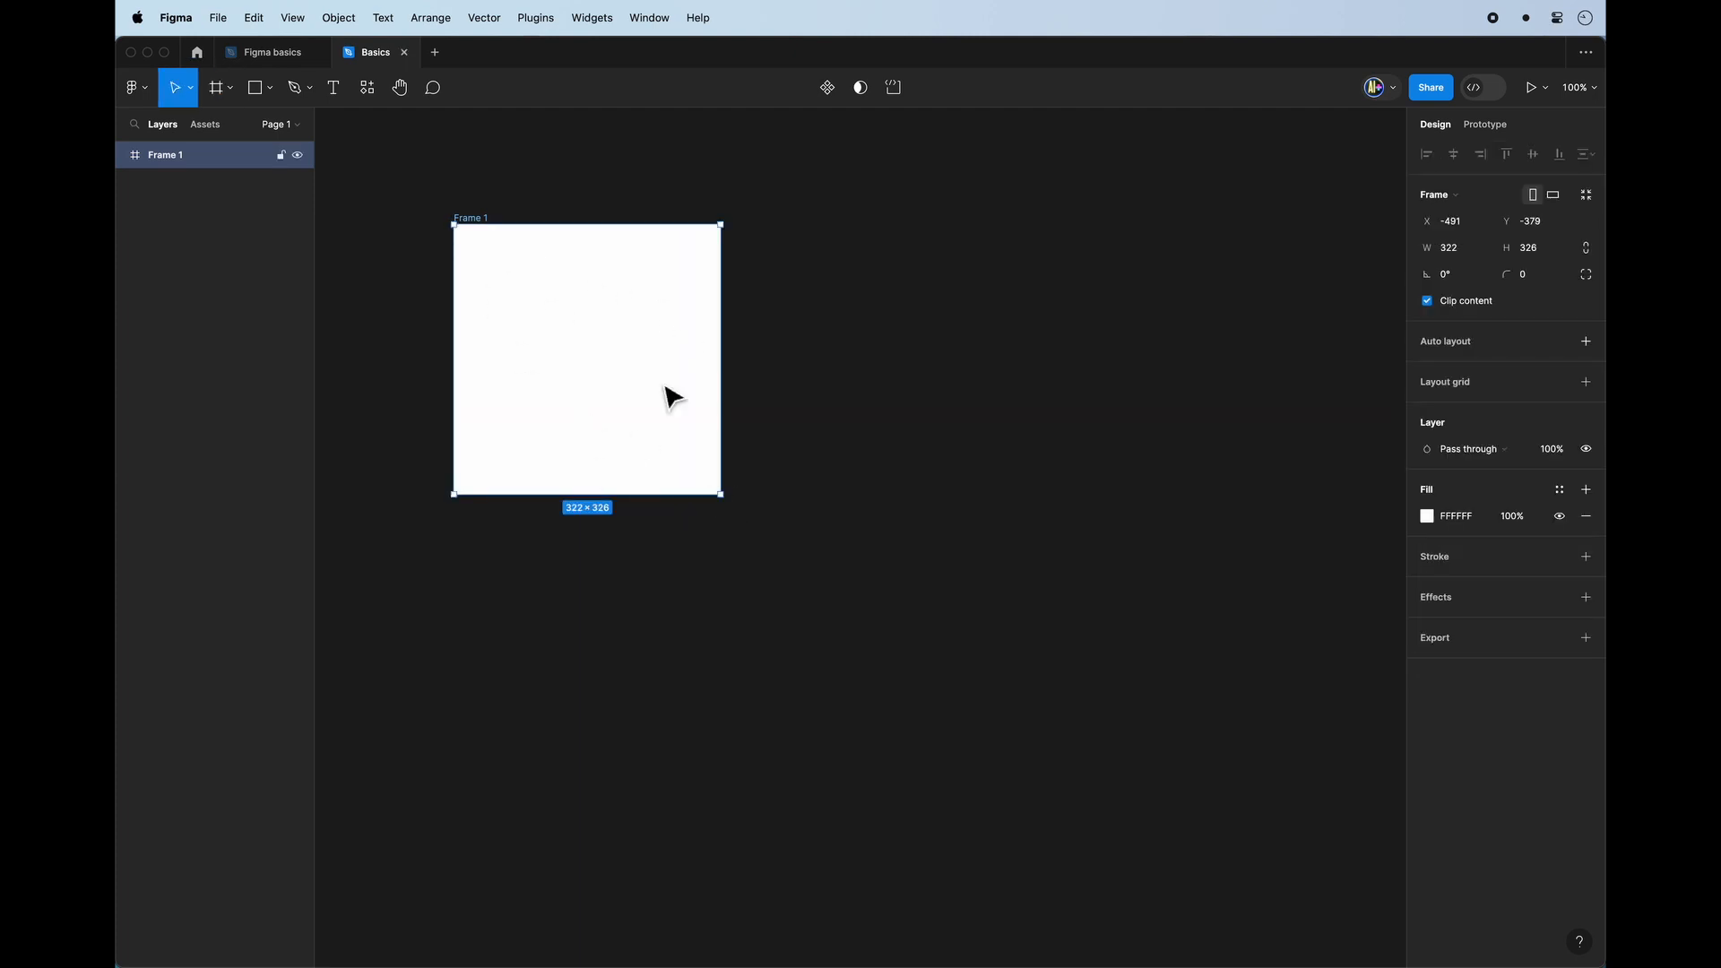
pyautogui.press('Delete')
# Add a frame to the canvas using the iPhone 14 Plus preset.
pyautogui.press('f')
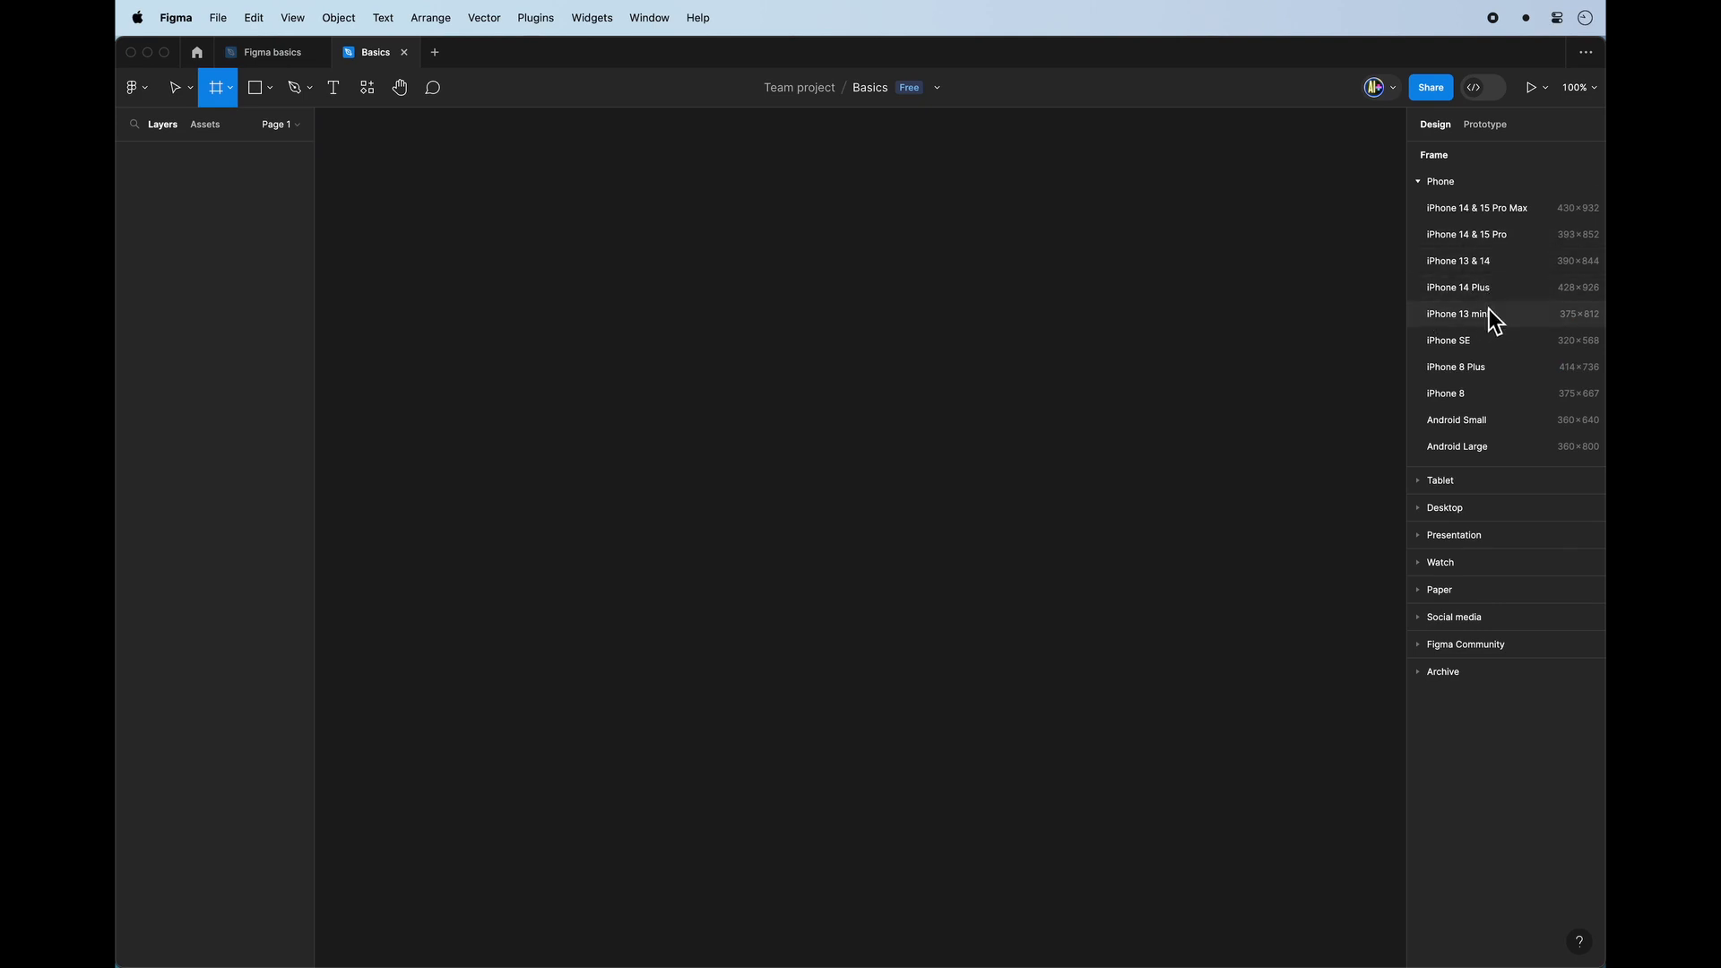
pyautogui.click(1487, 289)
pyautogui.scroll(-3, 711, 281)
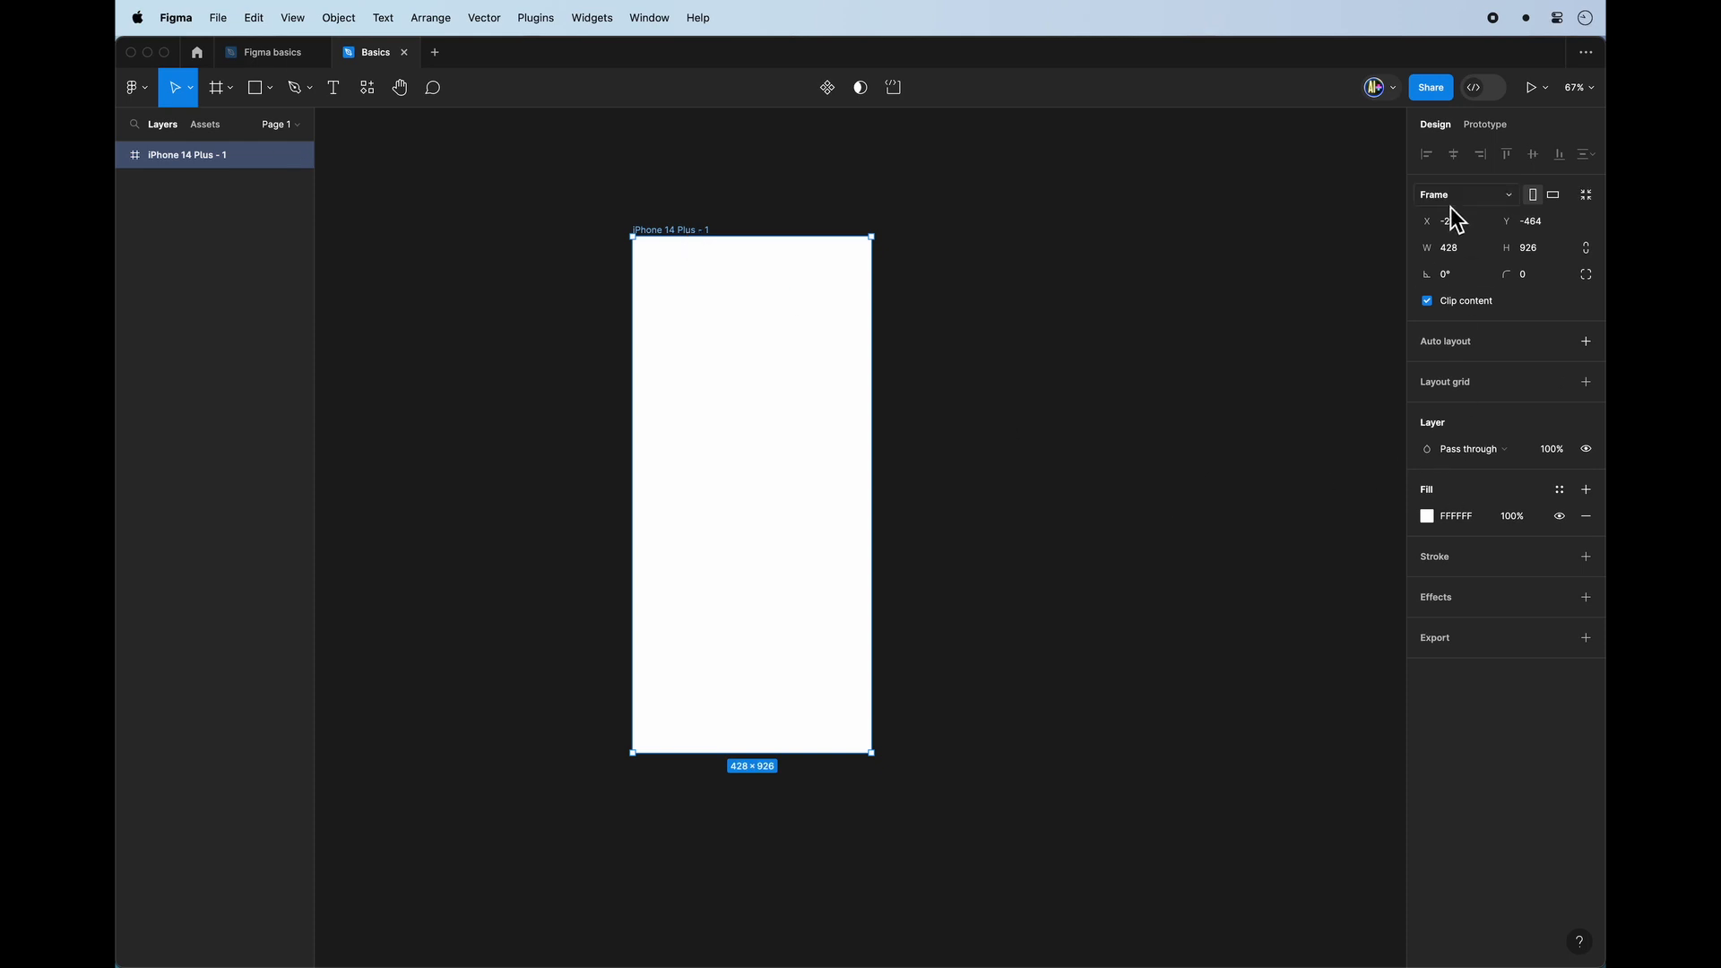
# Set the iPhone 14 Plus frame's width to 400 and restore it to 428.
pyautogui.click(1479, 251)
pyautogui.write('400')
pyautogui.press('Return')
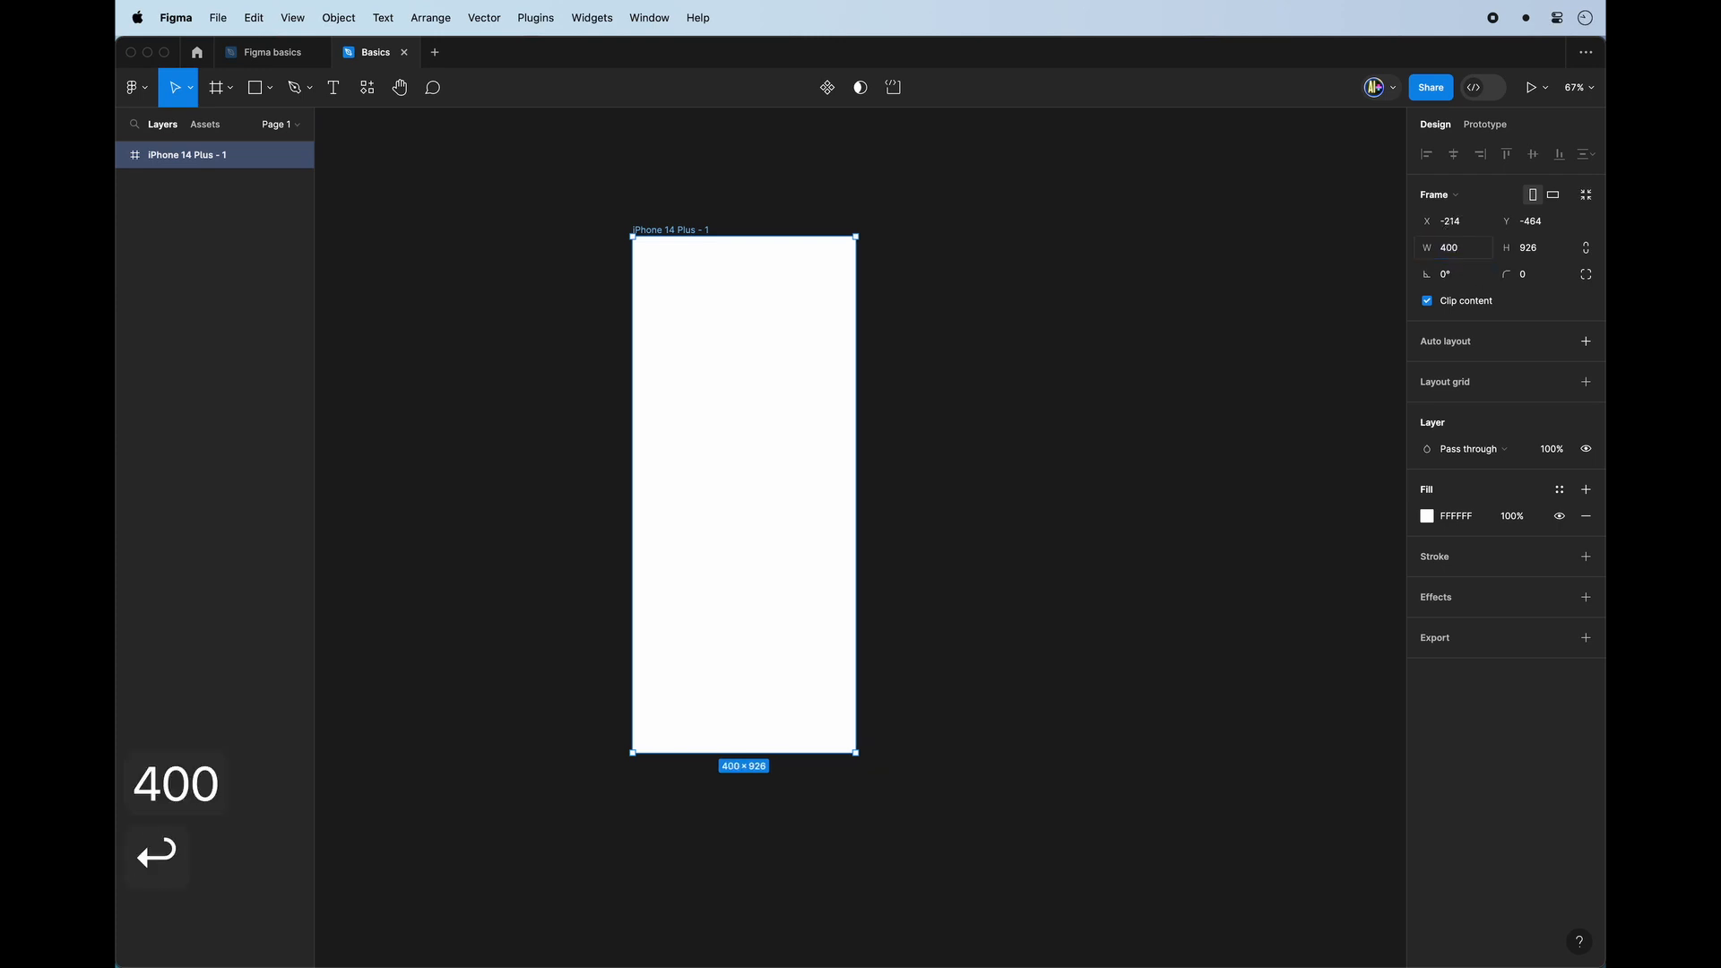
pyautogui.click(1470, 269)
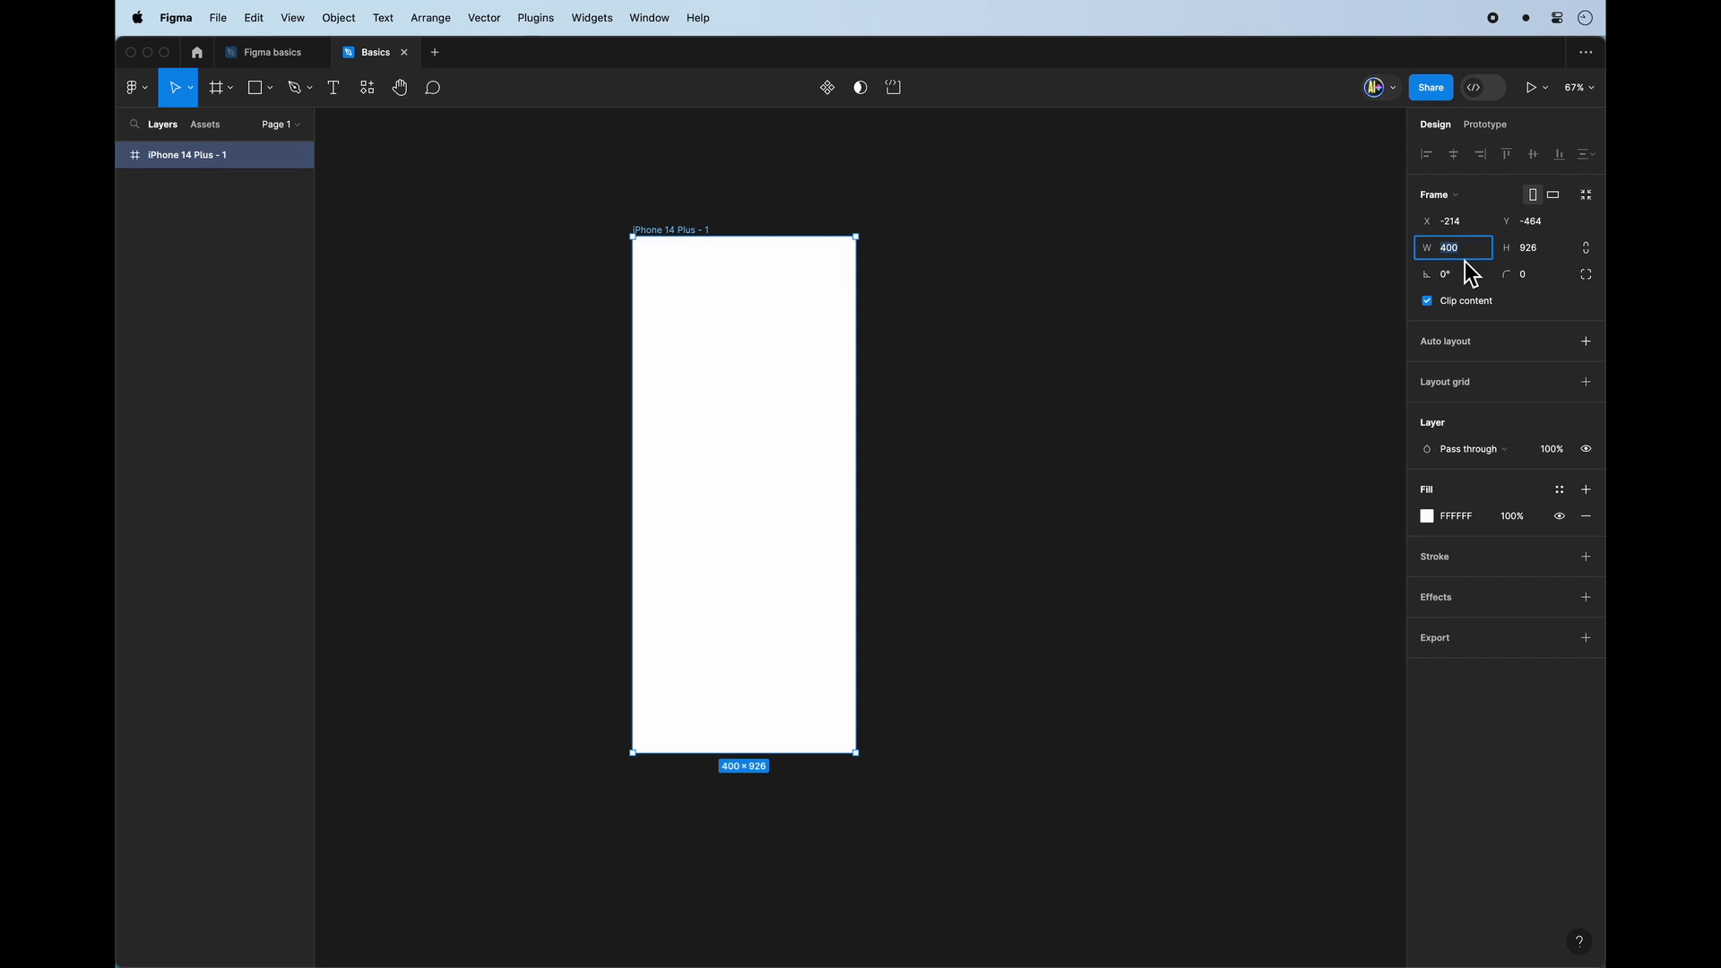
pyautogui.write('428')
pyautogui.press('Return')
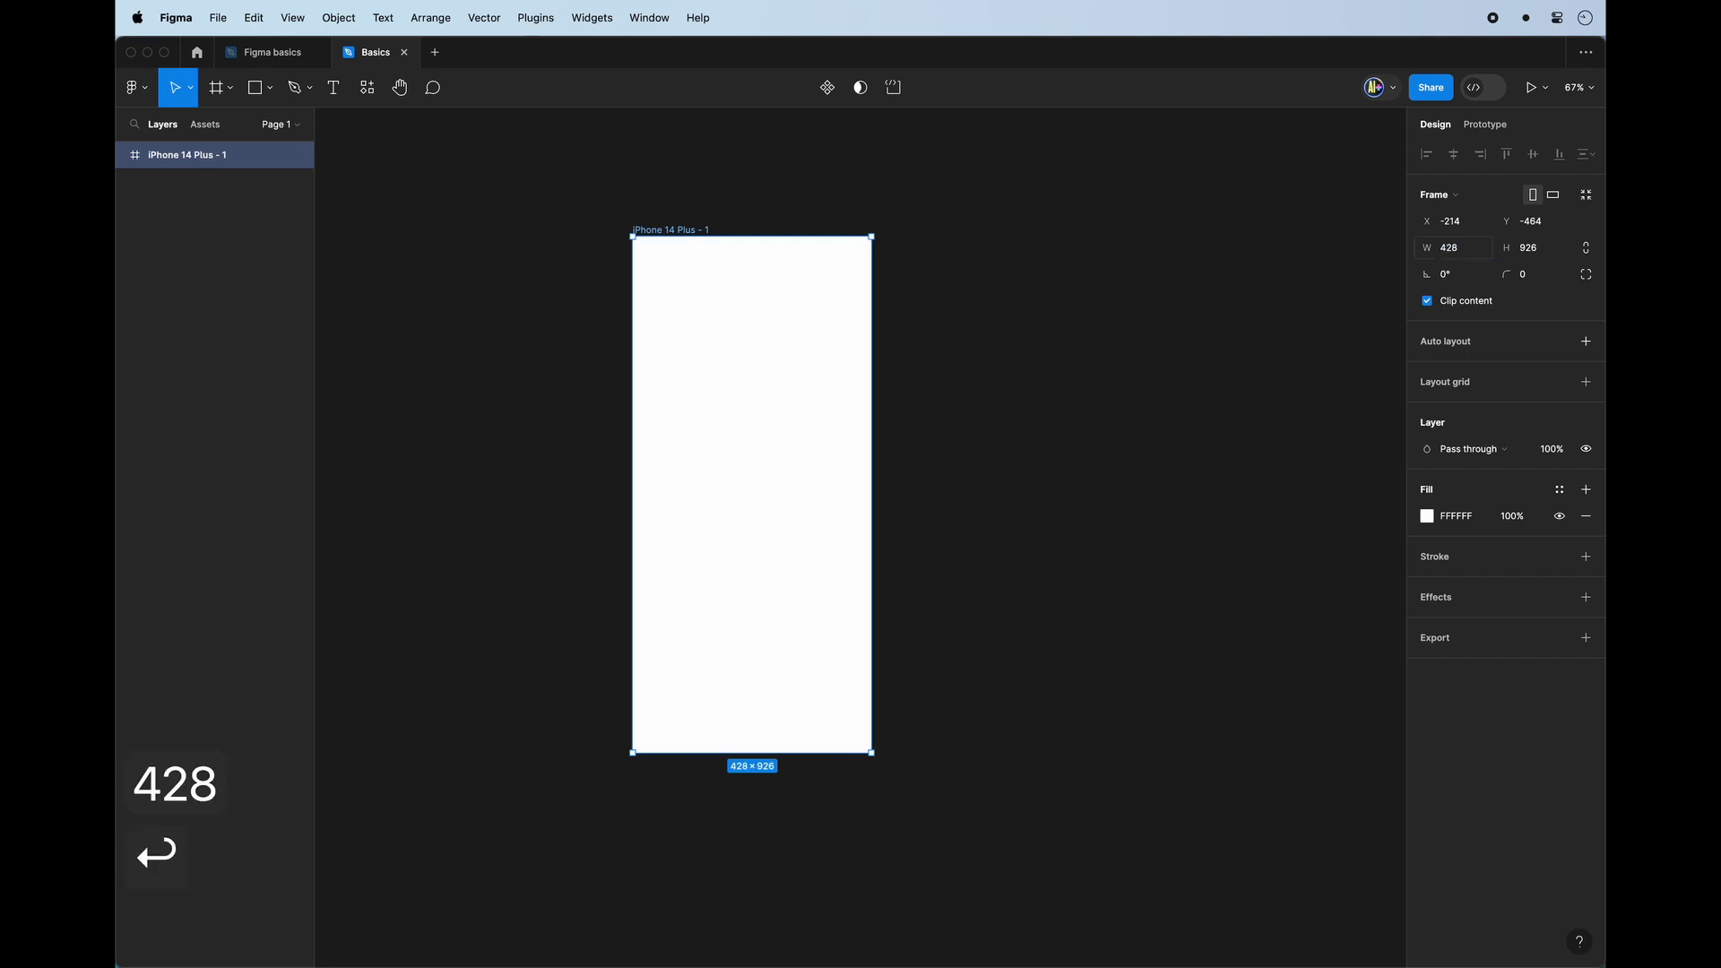
# Try a dark red 921A1A fill on the frame and convert it to a linear gradient with adjusted stops.
pyautogui.click(1432, 522)
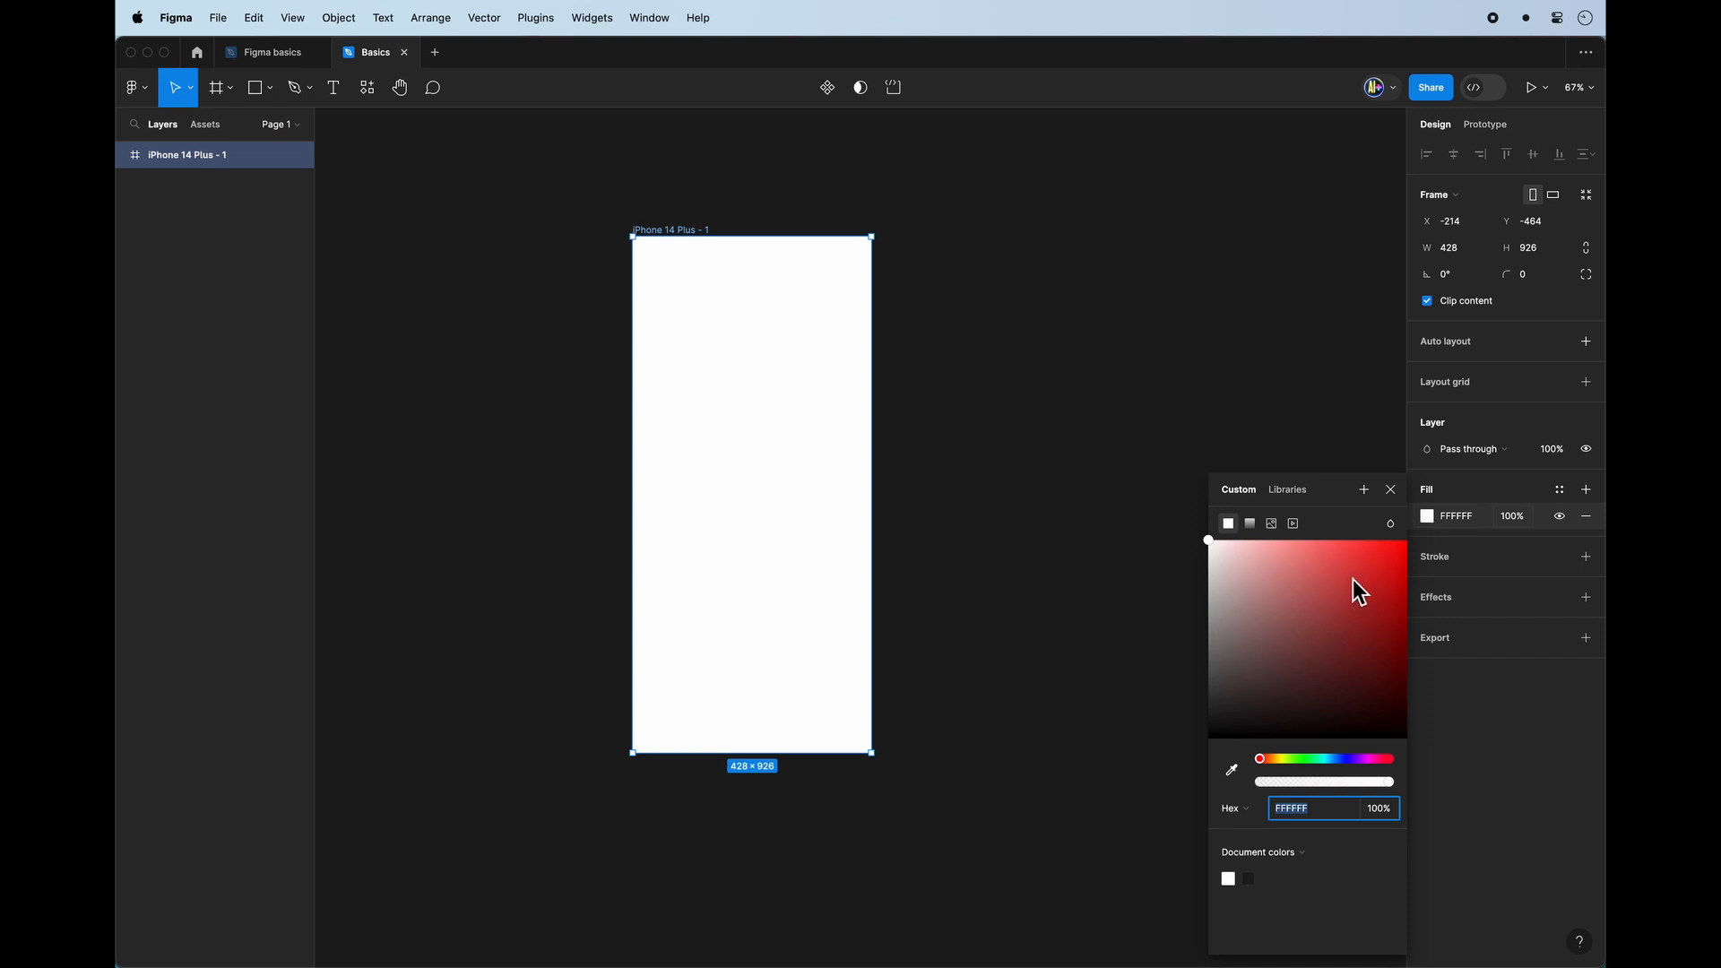
pyautogui.moveTo(1352, 579); pyautogui.dragTo(1372, 625)
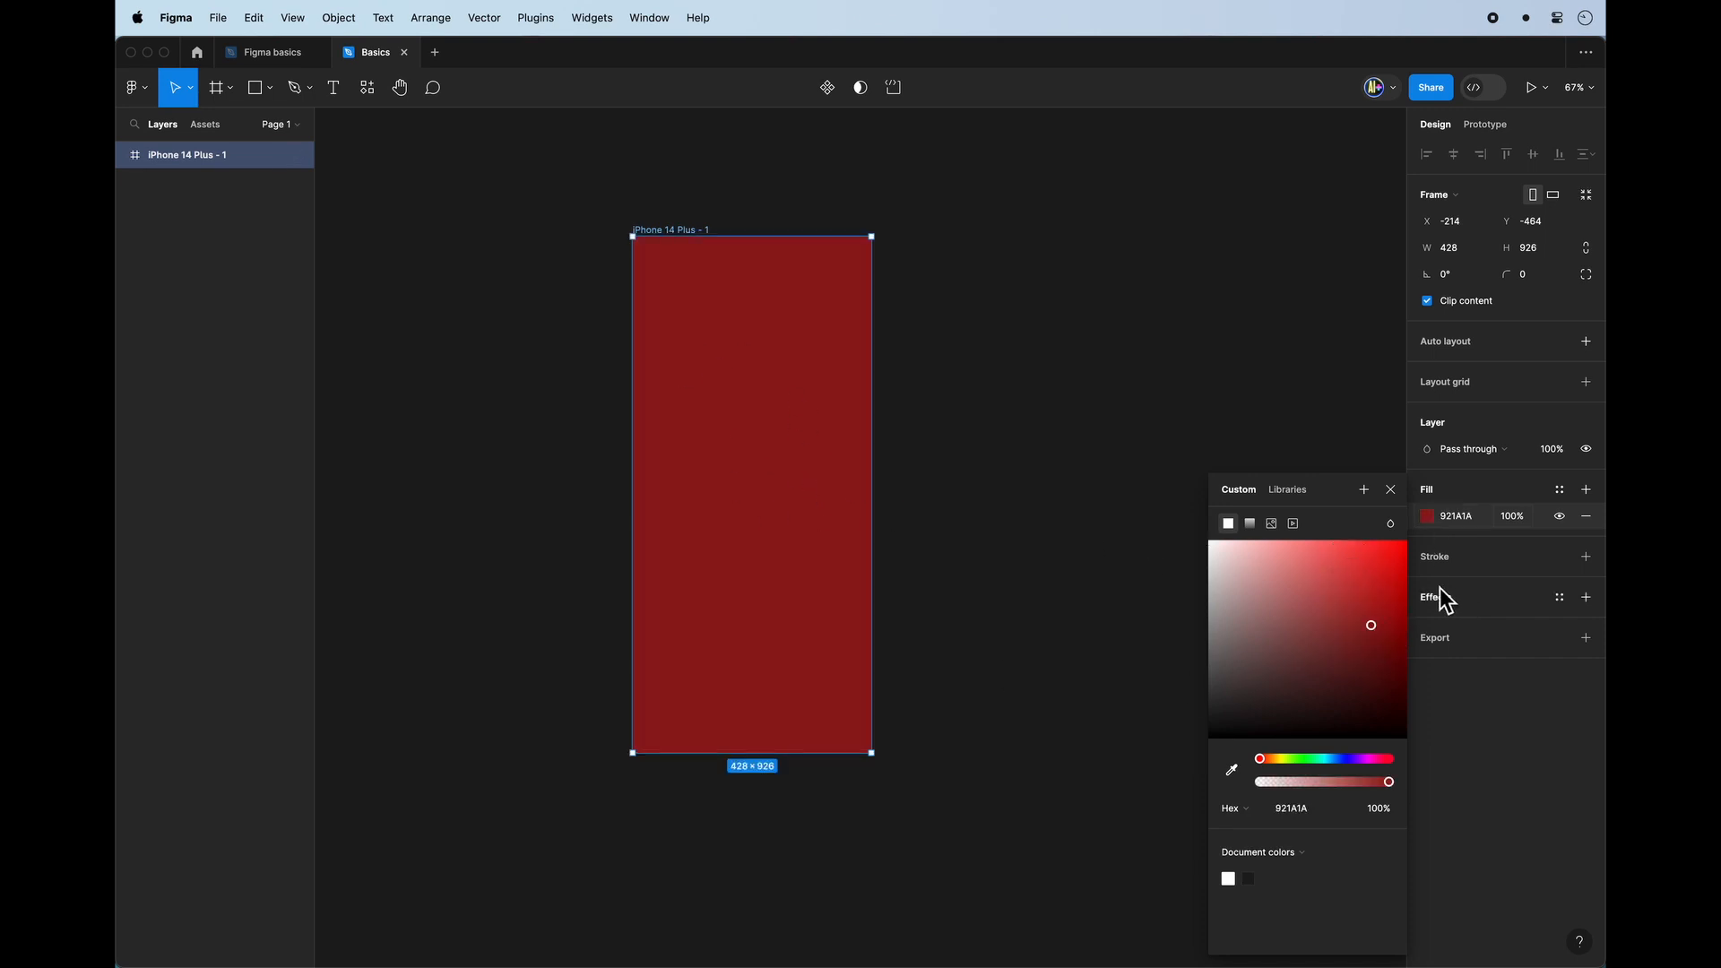
pyautogui.click(1250, 524)
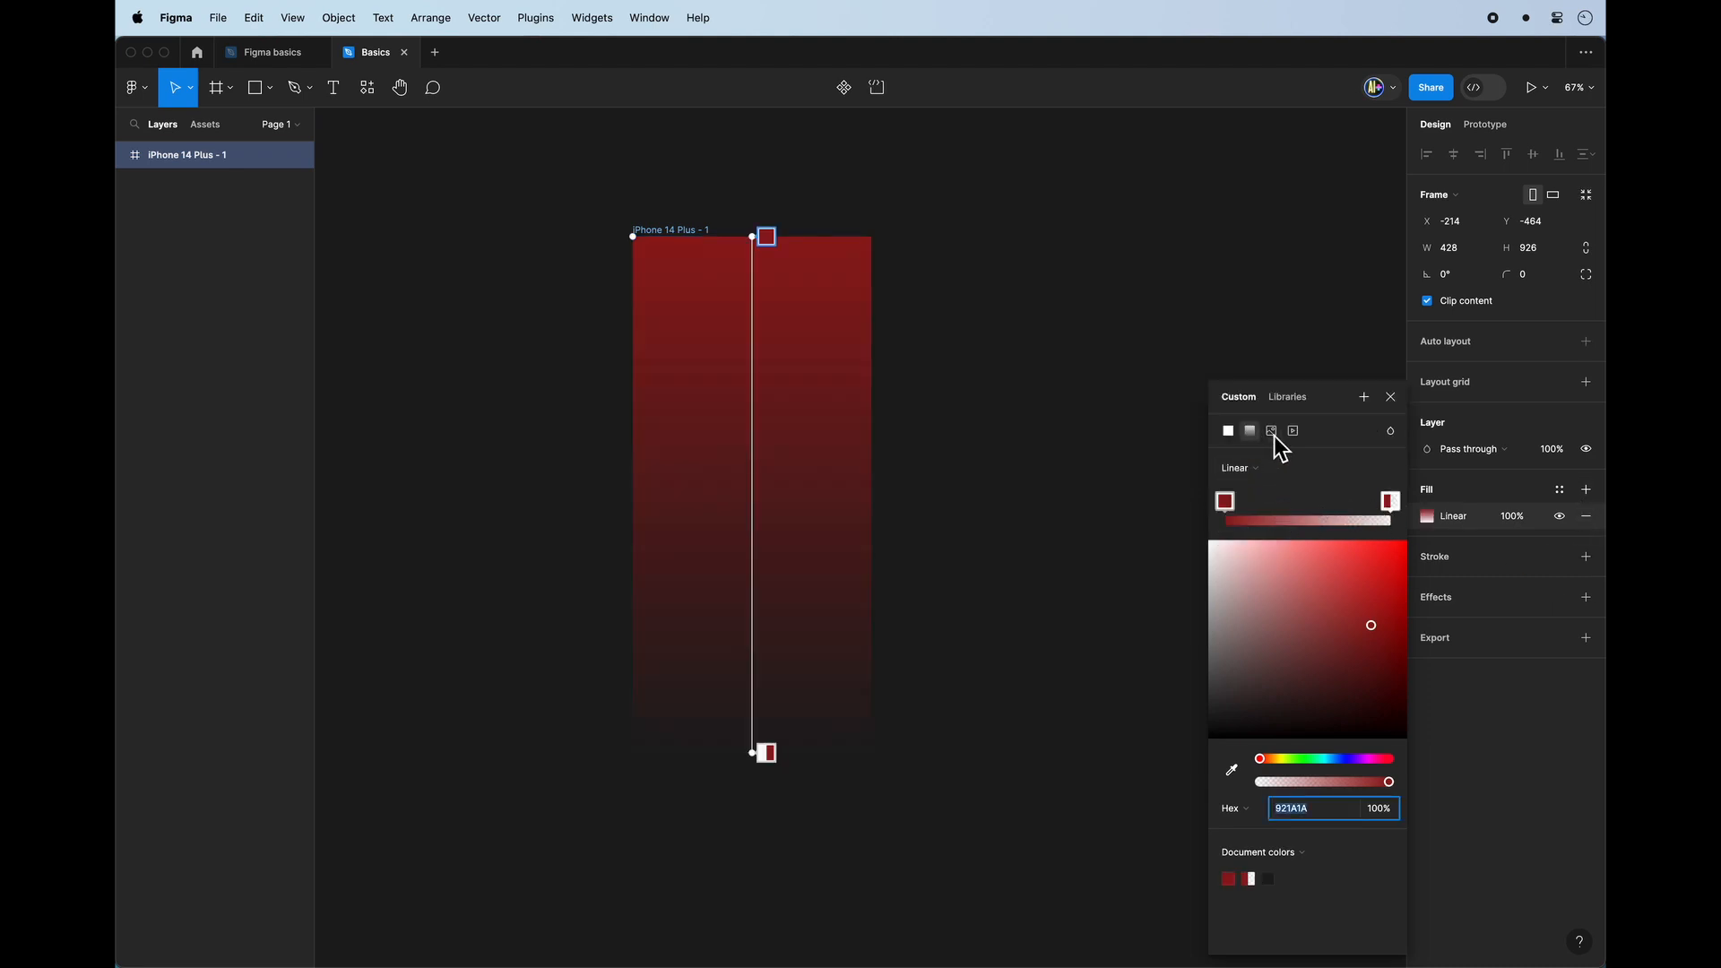
pyautogui.moveTo(1225, 502); pyautogui.dragTo(1300, 520)
pyautogui.click(1391, 502)
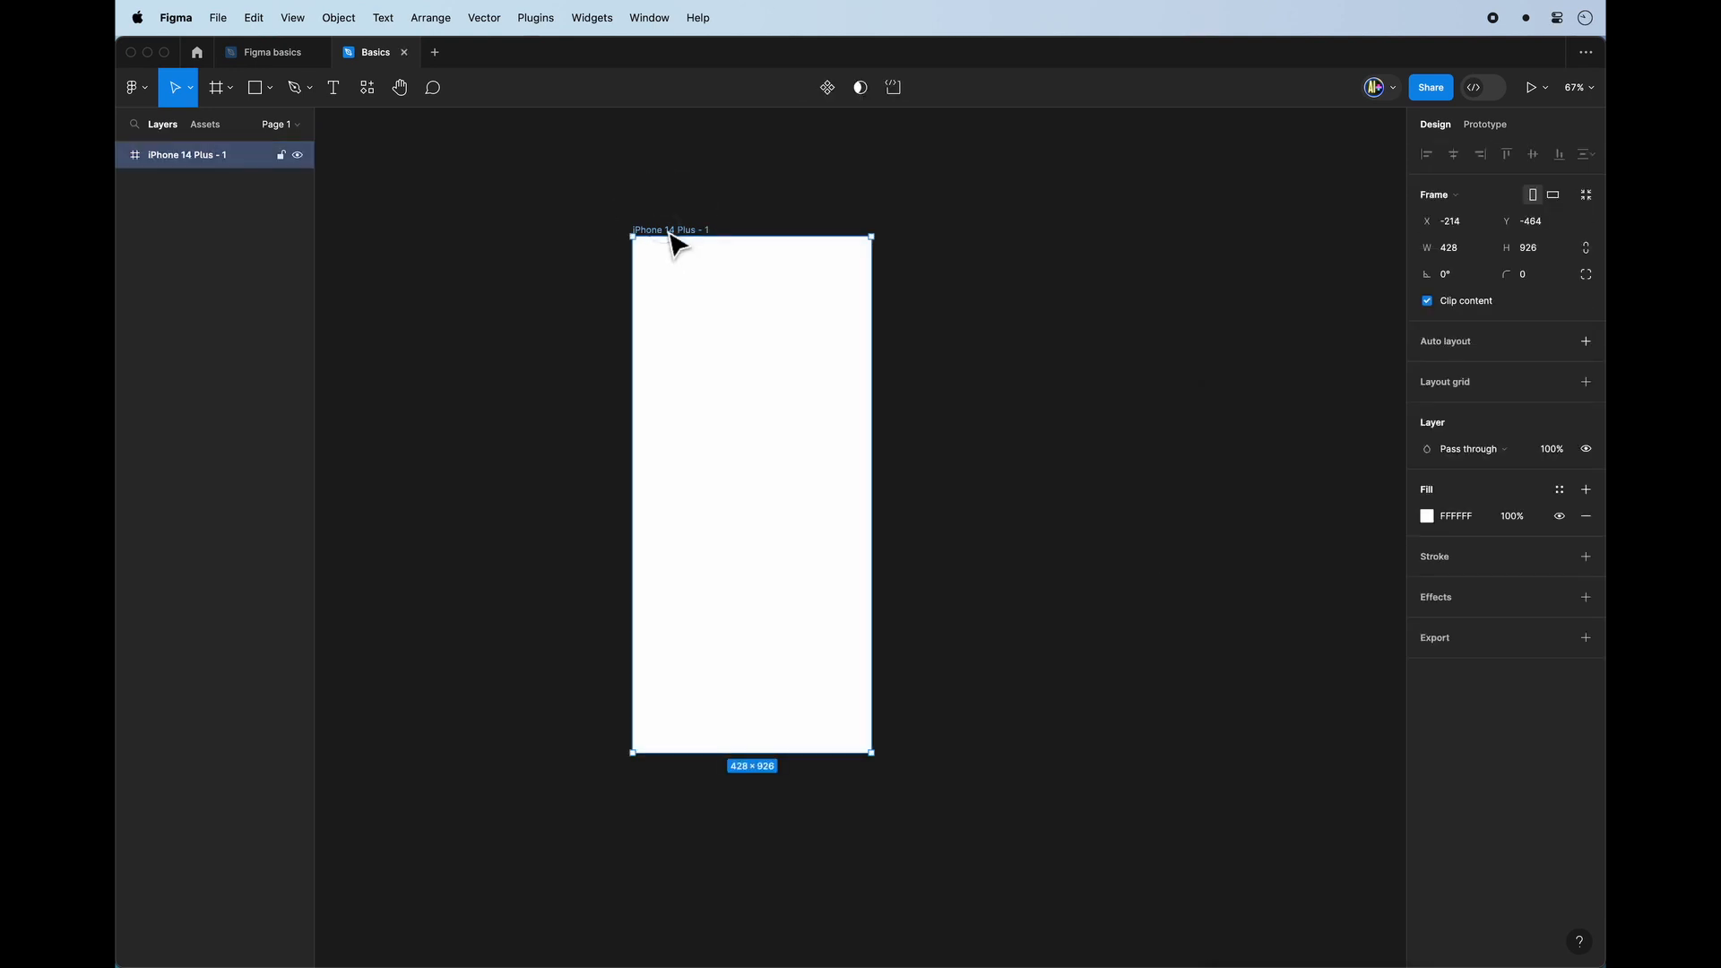
# Rename the iPhone 14 Plus frame as "Homescreen".
pyautogui.doubleClick(663, 230)
pyautogui.write('Homes')
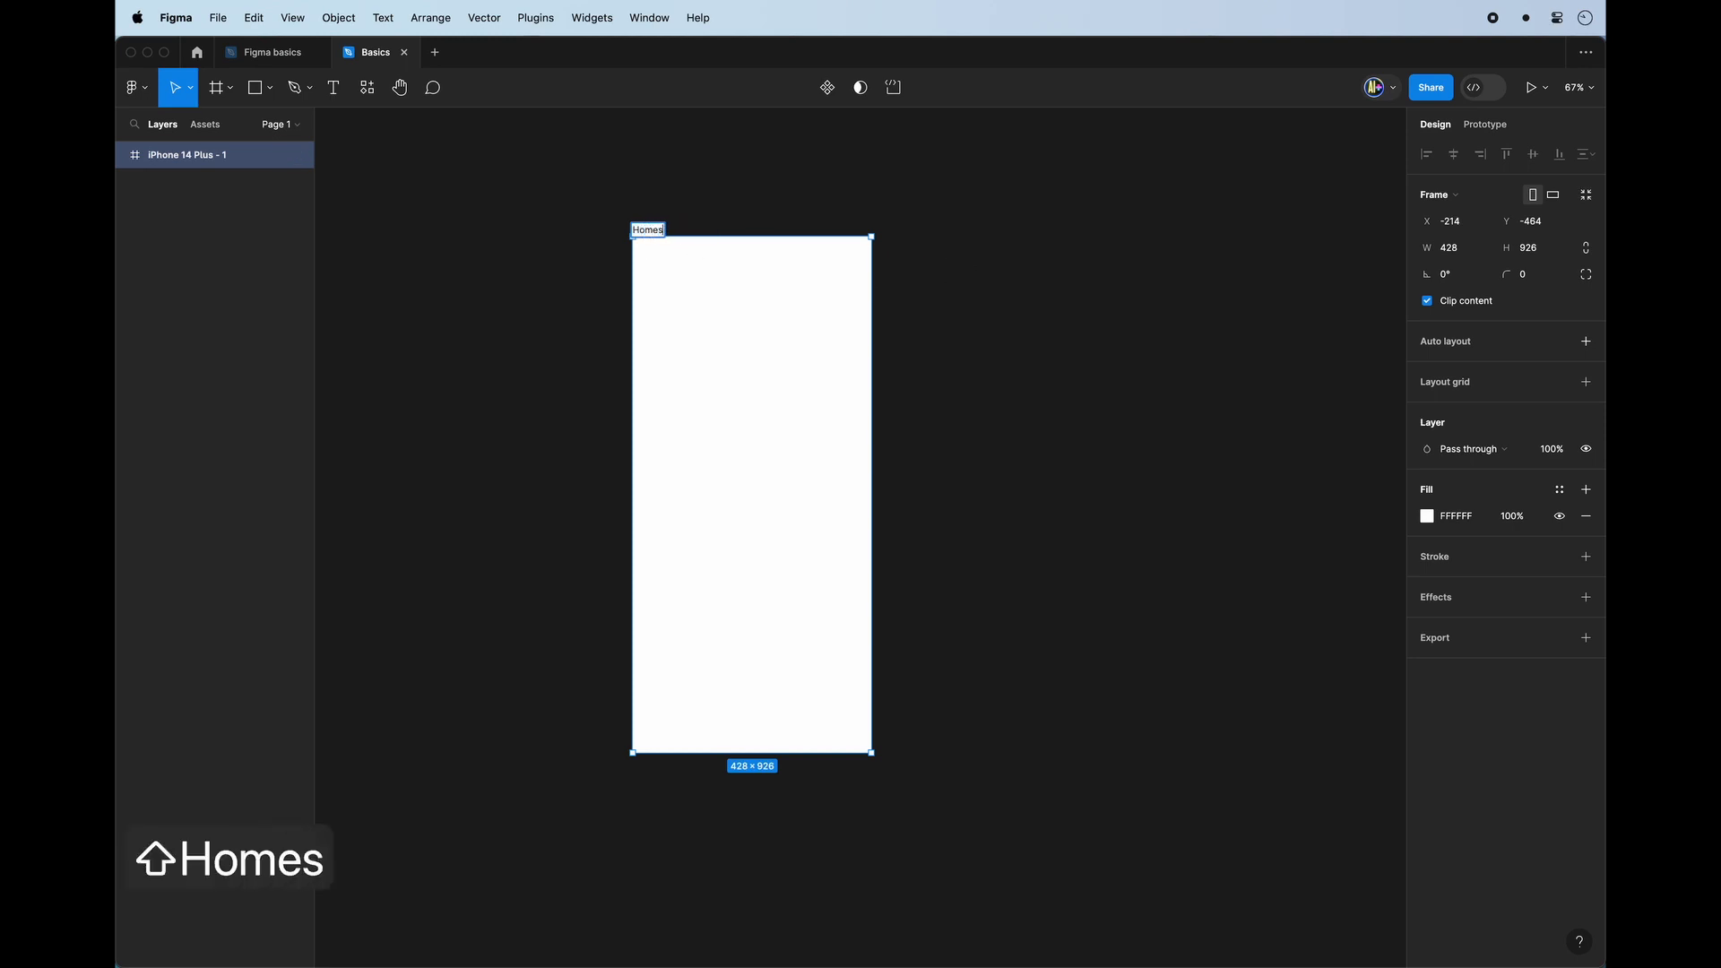
pyautogui.write('creen')
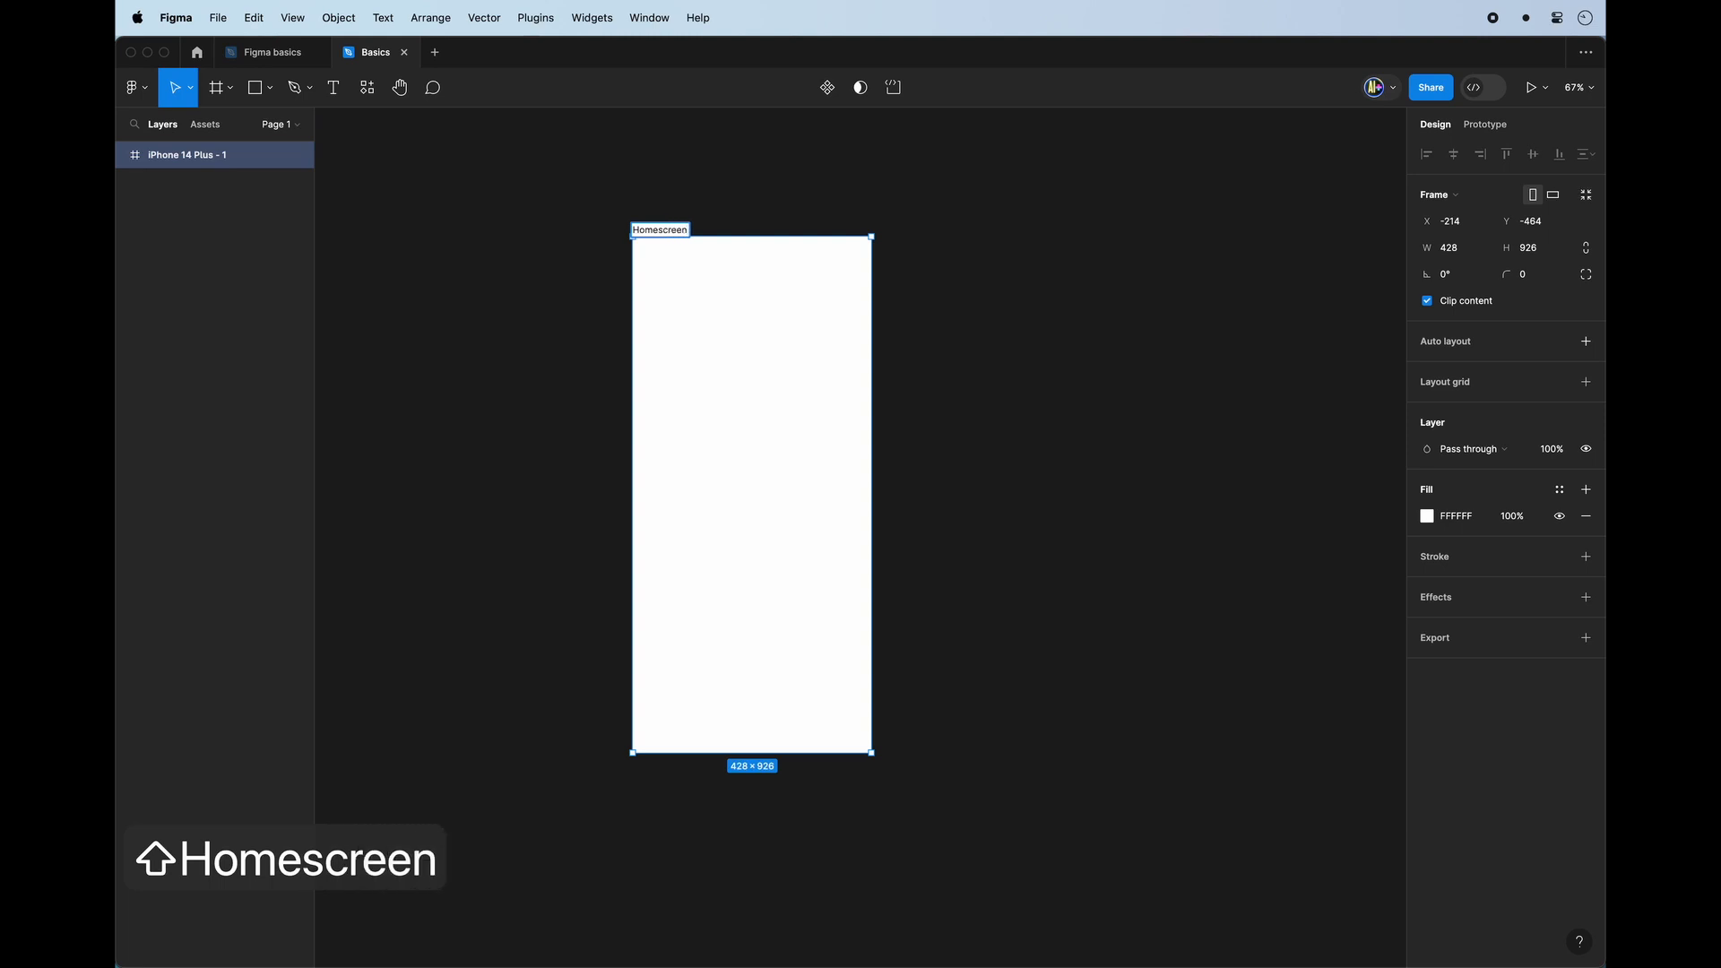
pyautogui.click(895, 227)
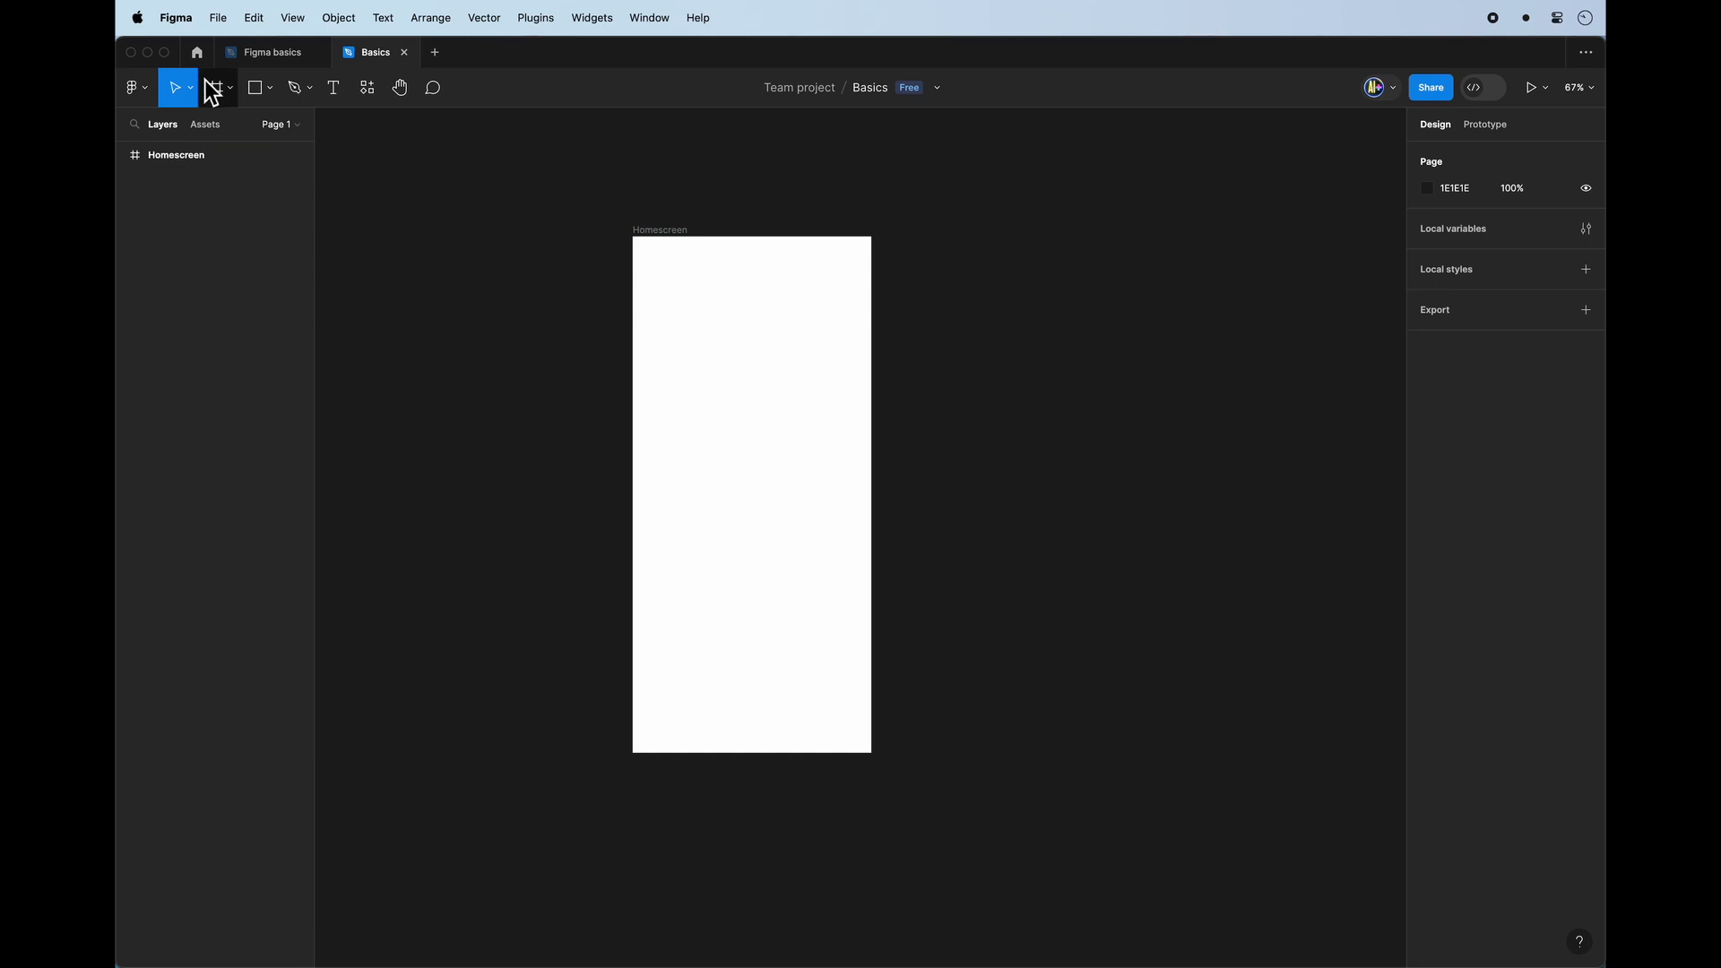
# Duplicate the Homescreen frame and rename the copy as "Login Page".
pyautogui.click(688, 241)
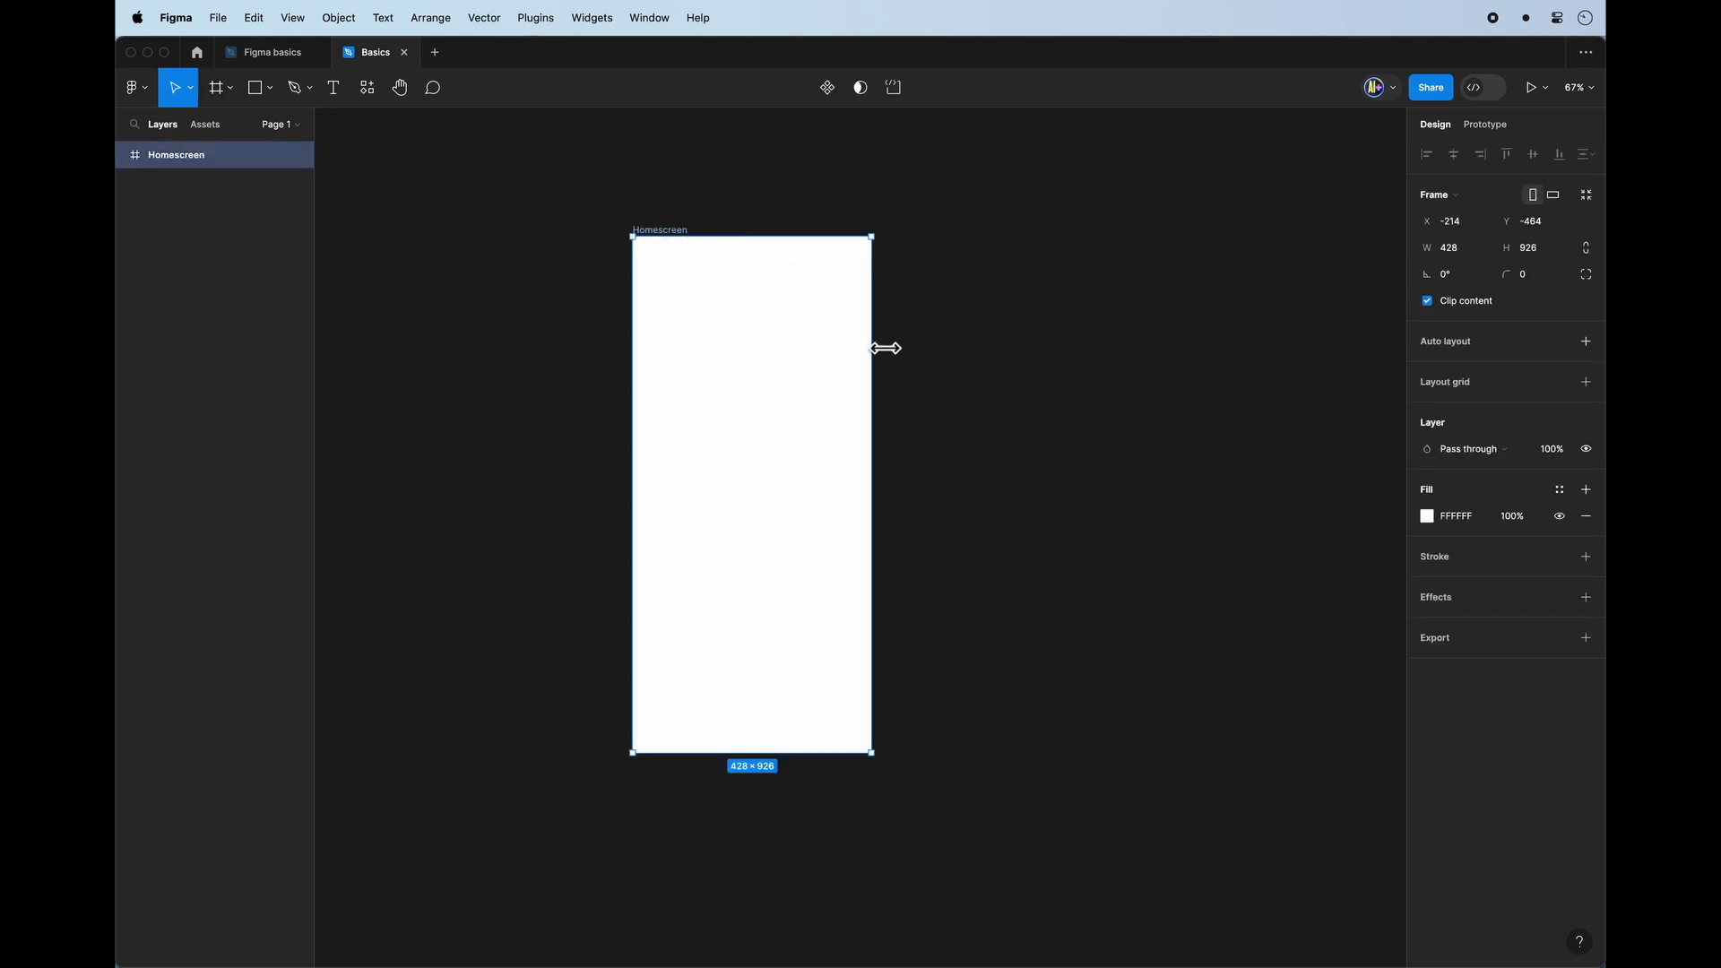
pyautogui.press('super+c')
pyautogui.press('super+v')
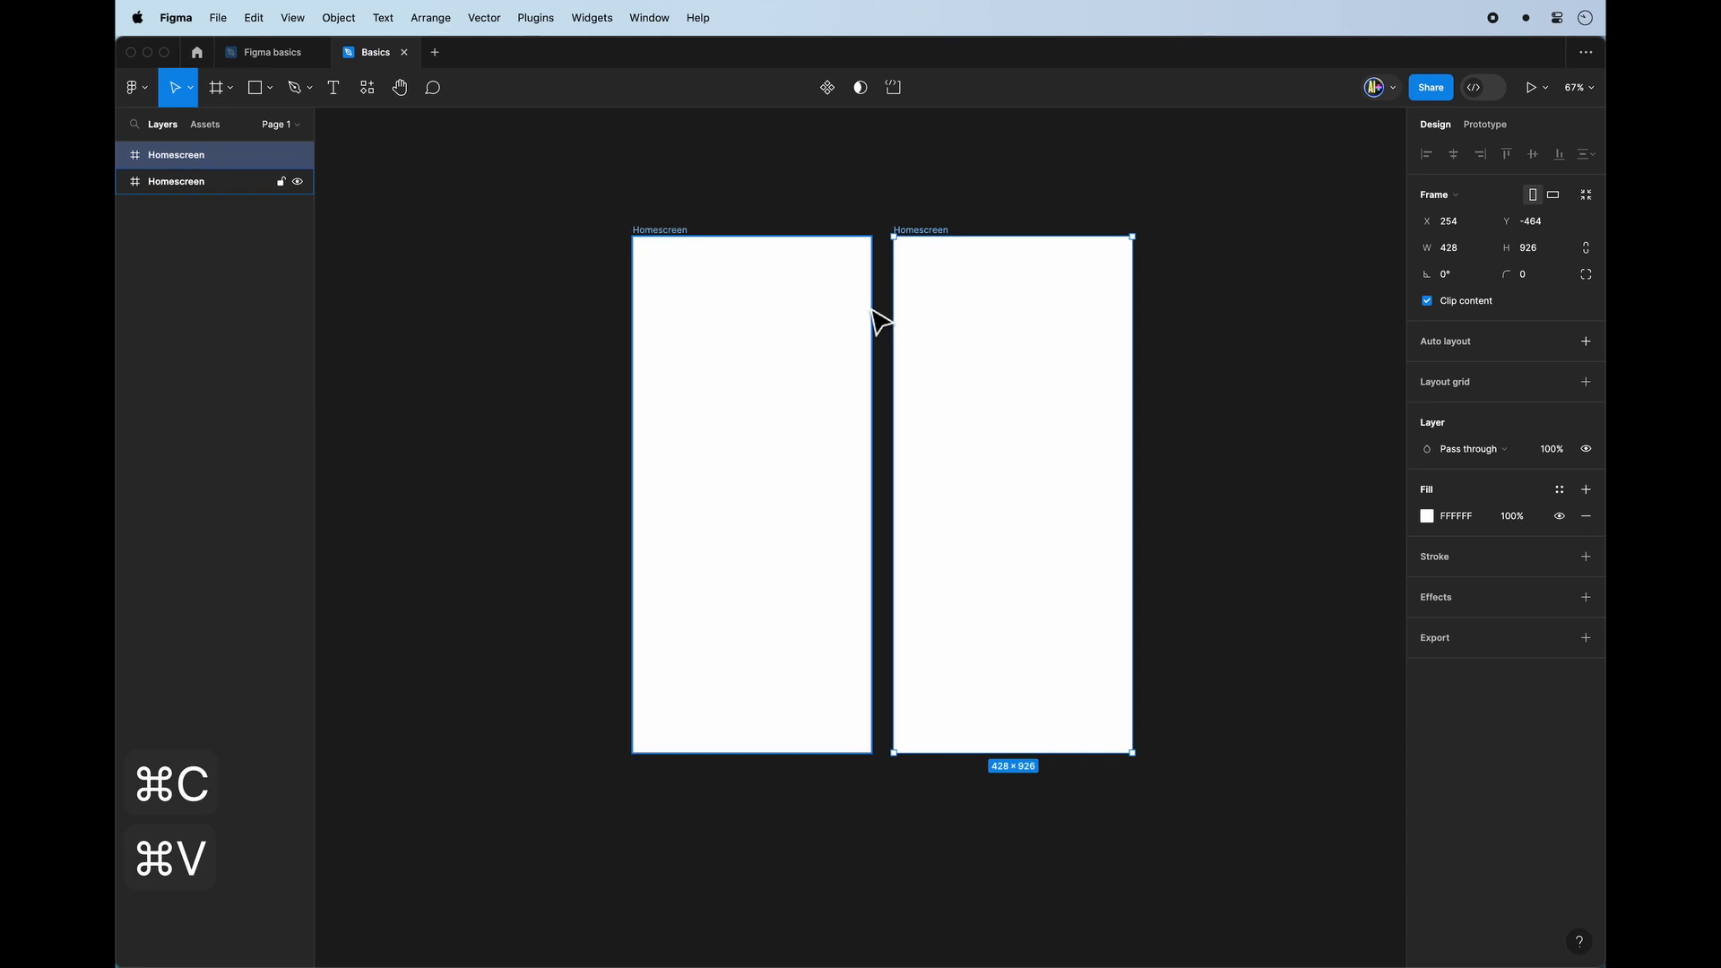
pyautogui.doubleClick(921, 231)
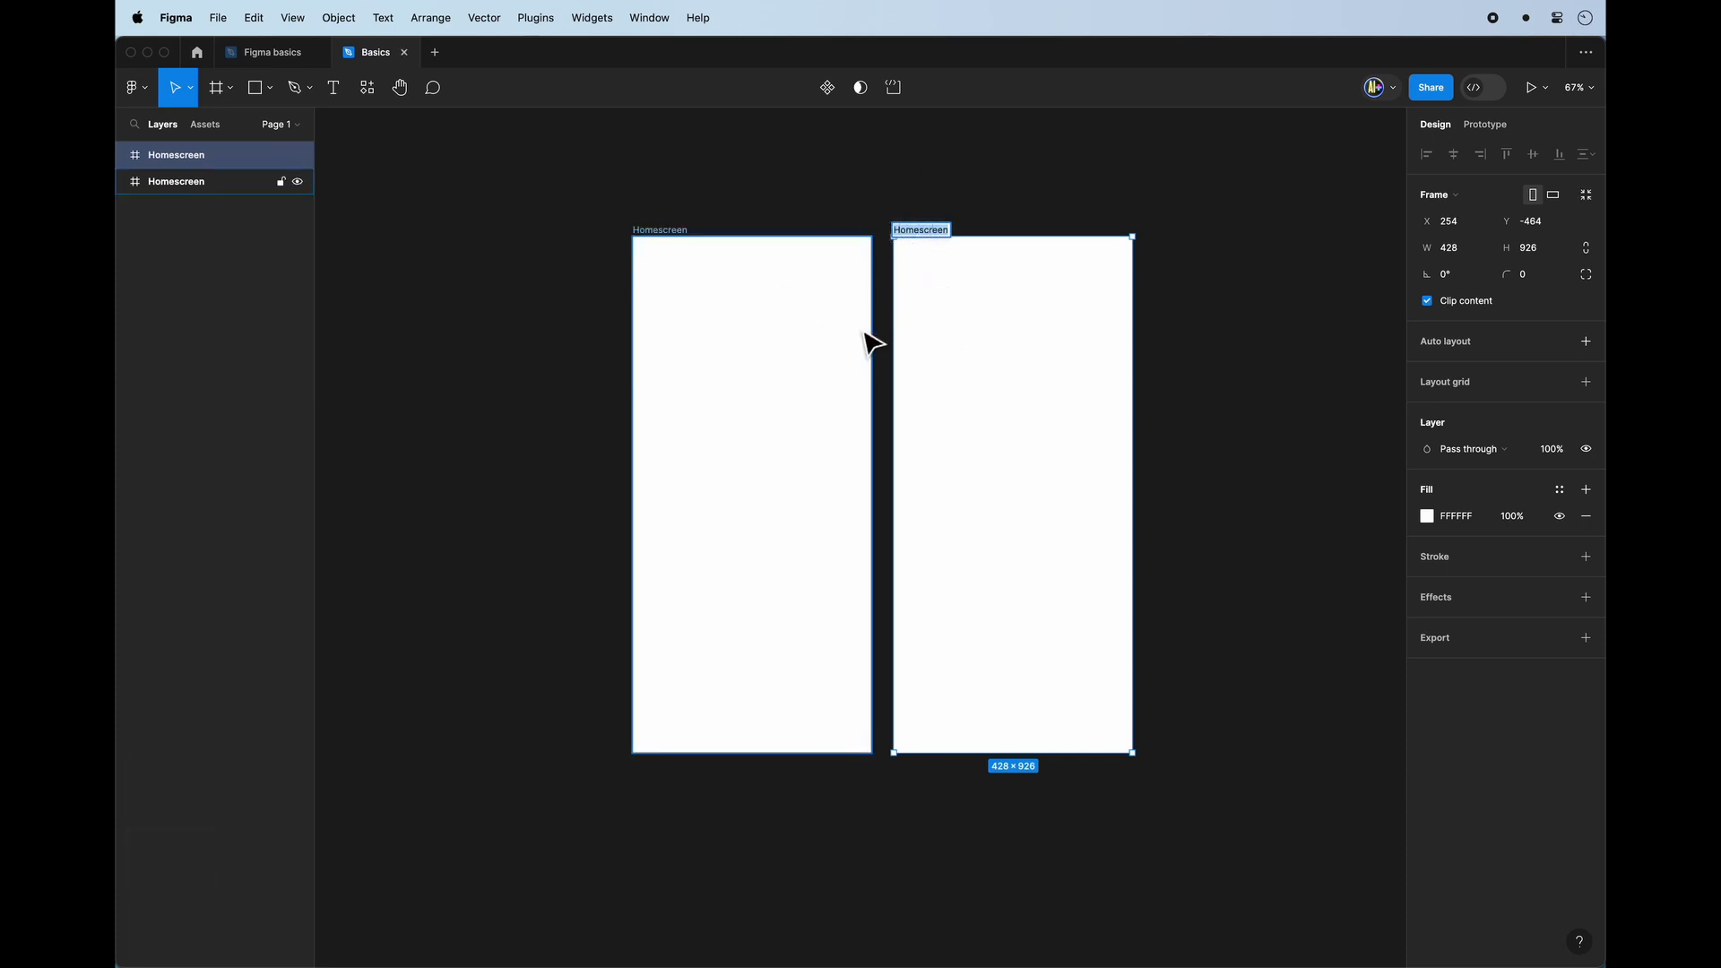
pyautogui.write('Login ')
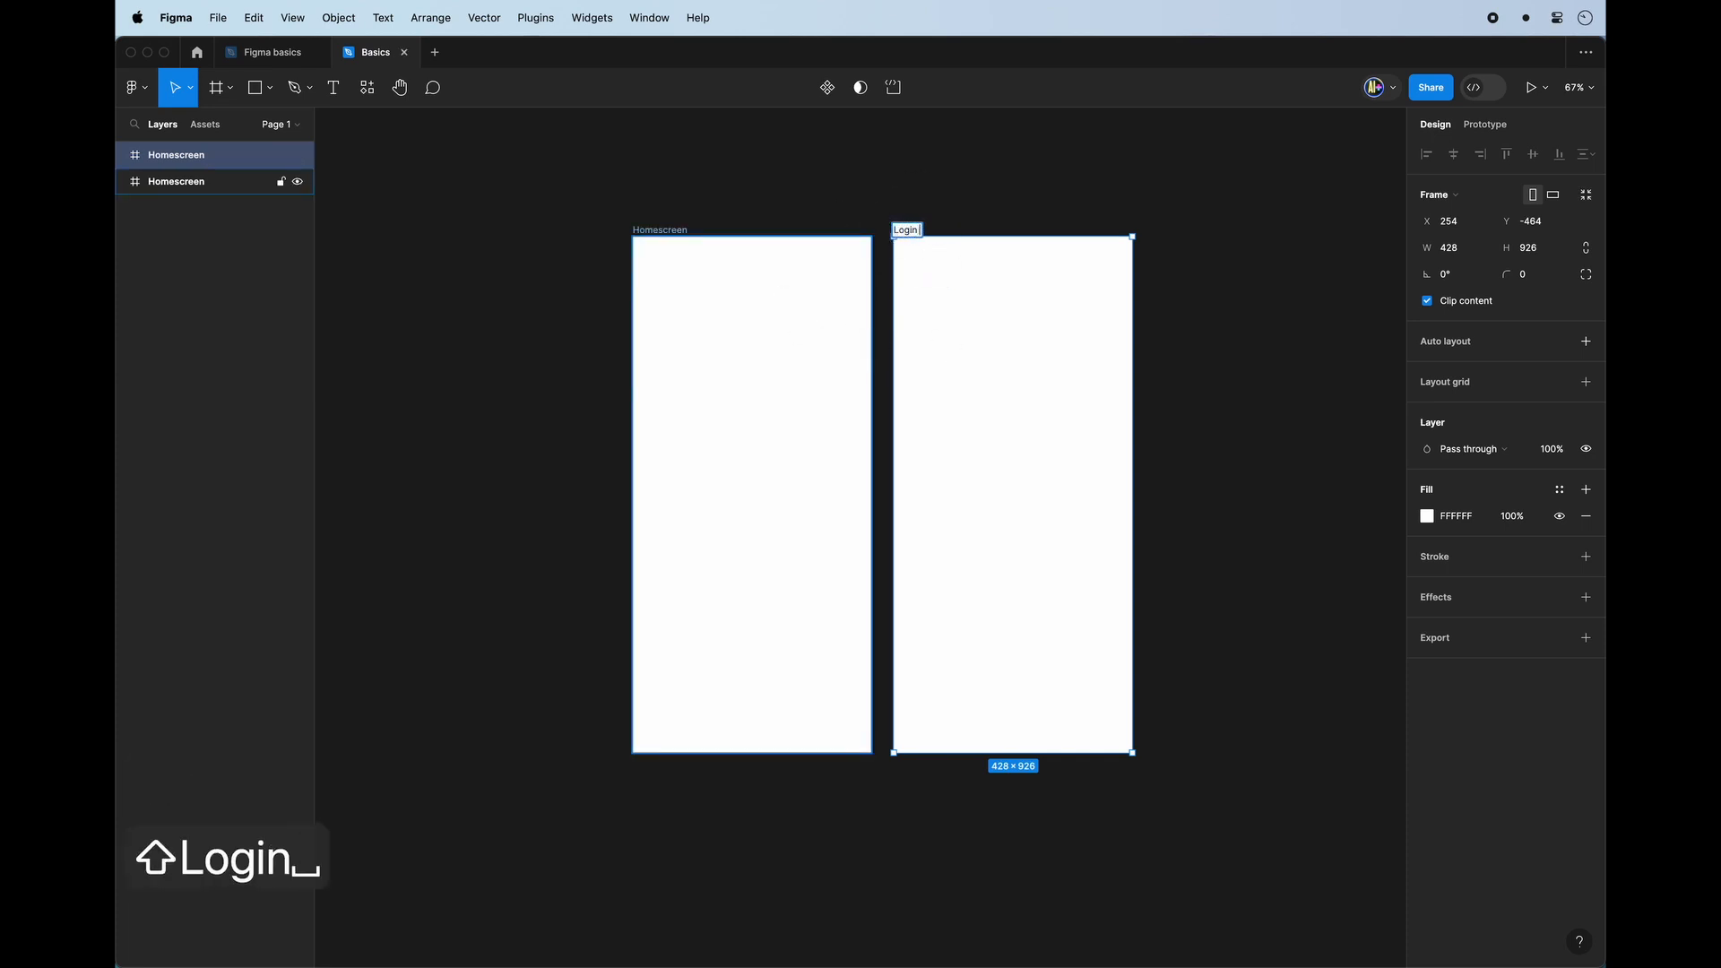
pyautogui.write('Page')
pyautogui.press('Escape')
# Draw a wide rectangle of about 386 × 64 near the upper edge of the Homescreen frame.
pyautogui.click(255, 87)
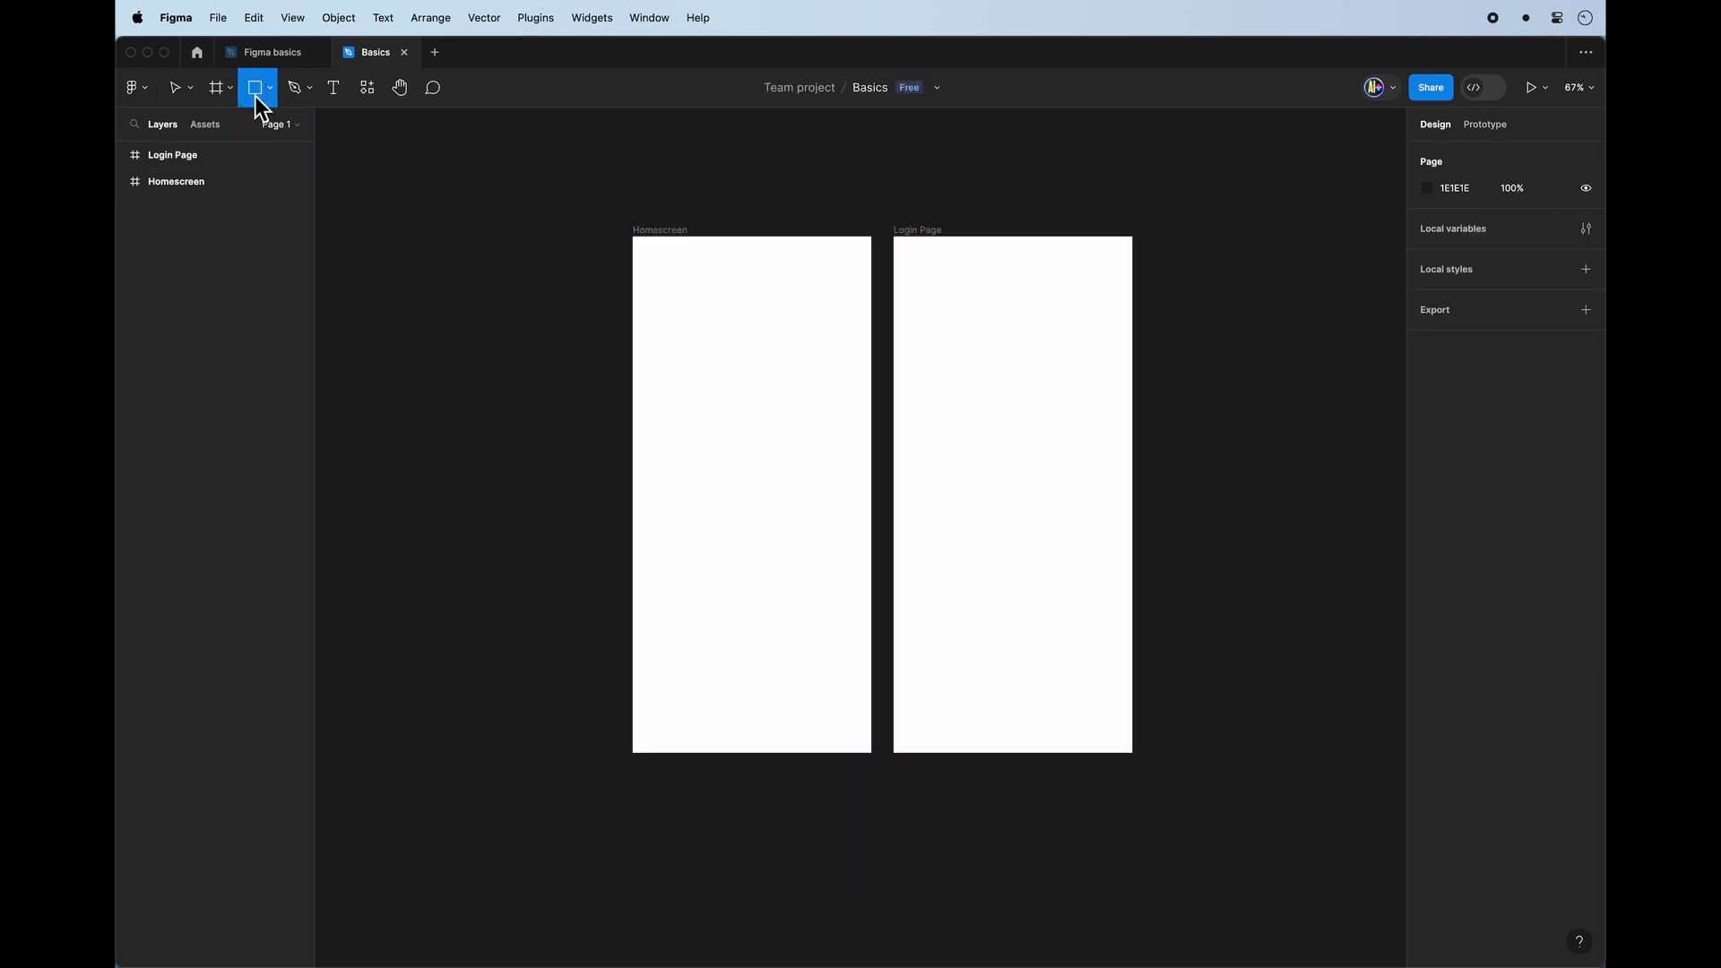
pyautogui.moveTo(860, 255)
pyautogui.mouseDown()
pyautogui.moveTo(703, 300)
pyautogui.moveTo(644, 289)
pyautogui.mouseUp()
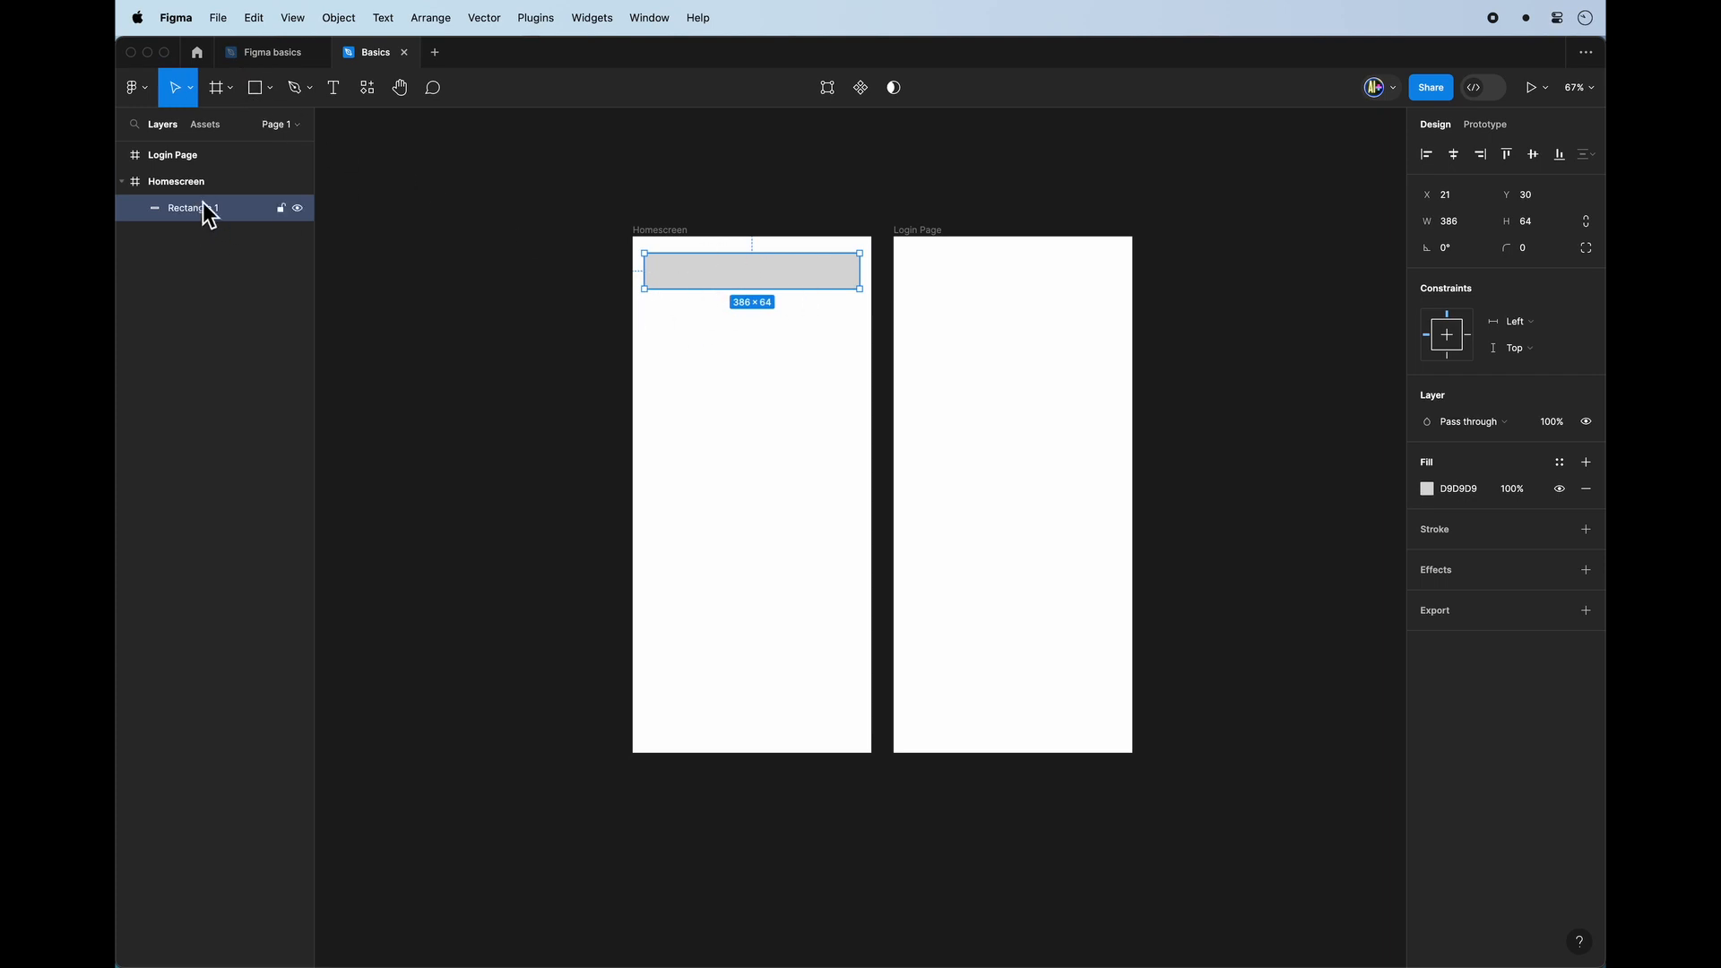
# Move the grey rectangle from the Homescreen frame into the Login Page frame and expand that frame's layer contents.
pyautogui.moveTo(750, 277); pyautogui.dragTo(1018, 288)
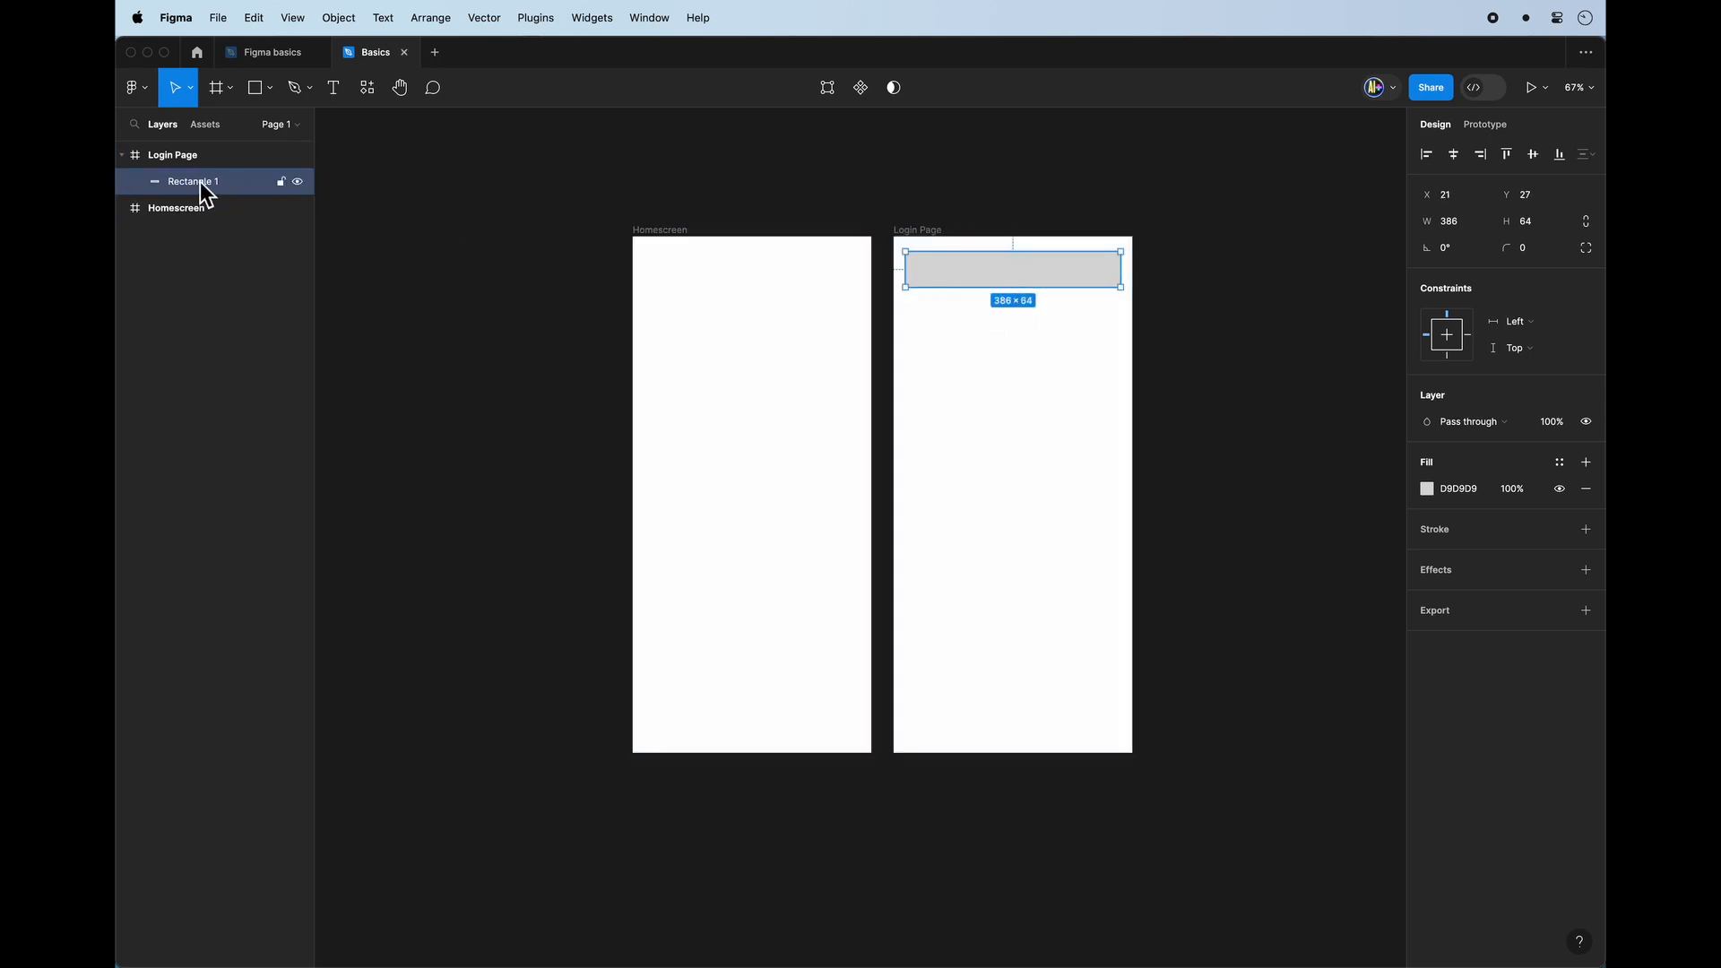
pyautogui.click(123, 157)
pyautogui.click(127, 190)
pyautogui.click(135, 163)
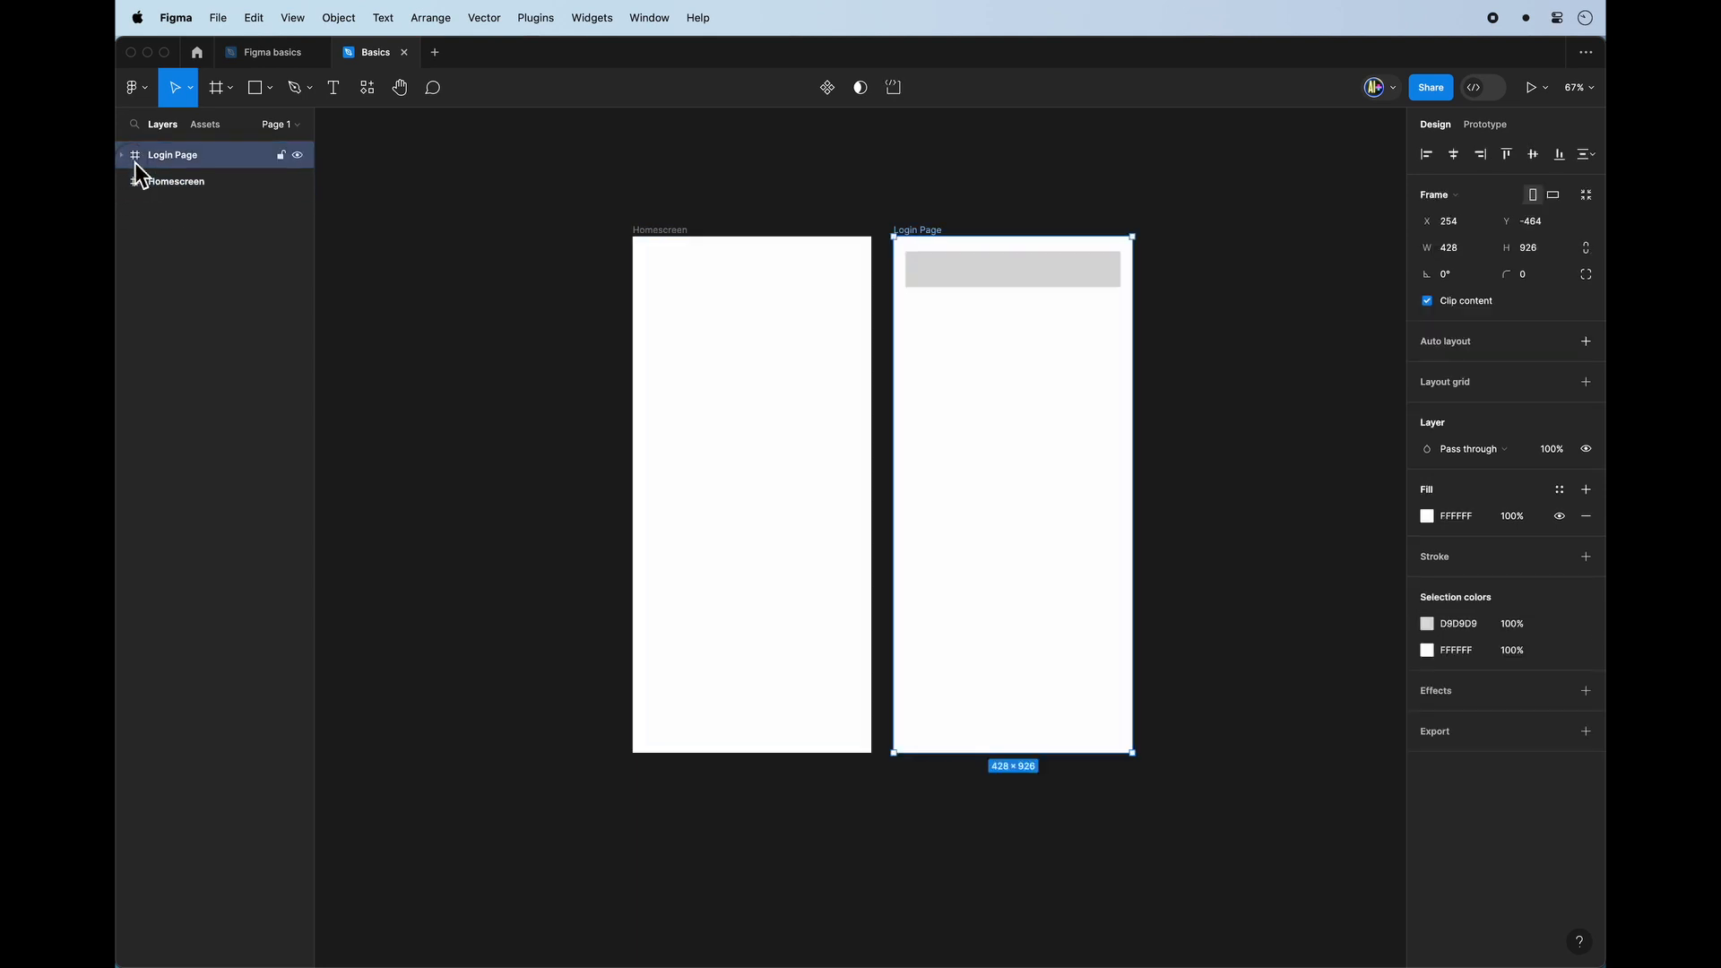
pyautogui.click(125, 158)
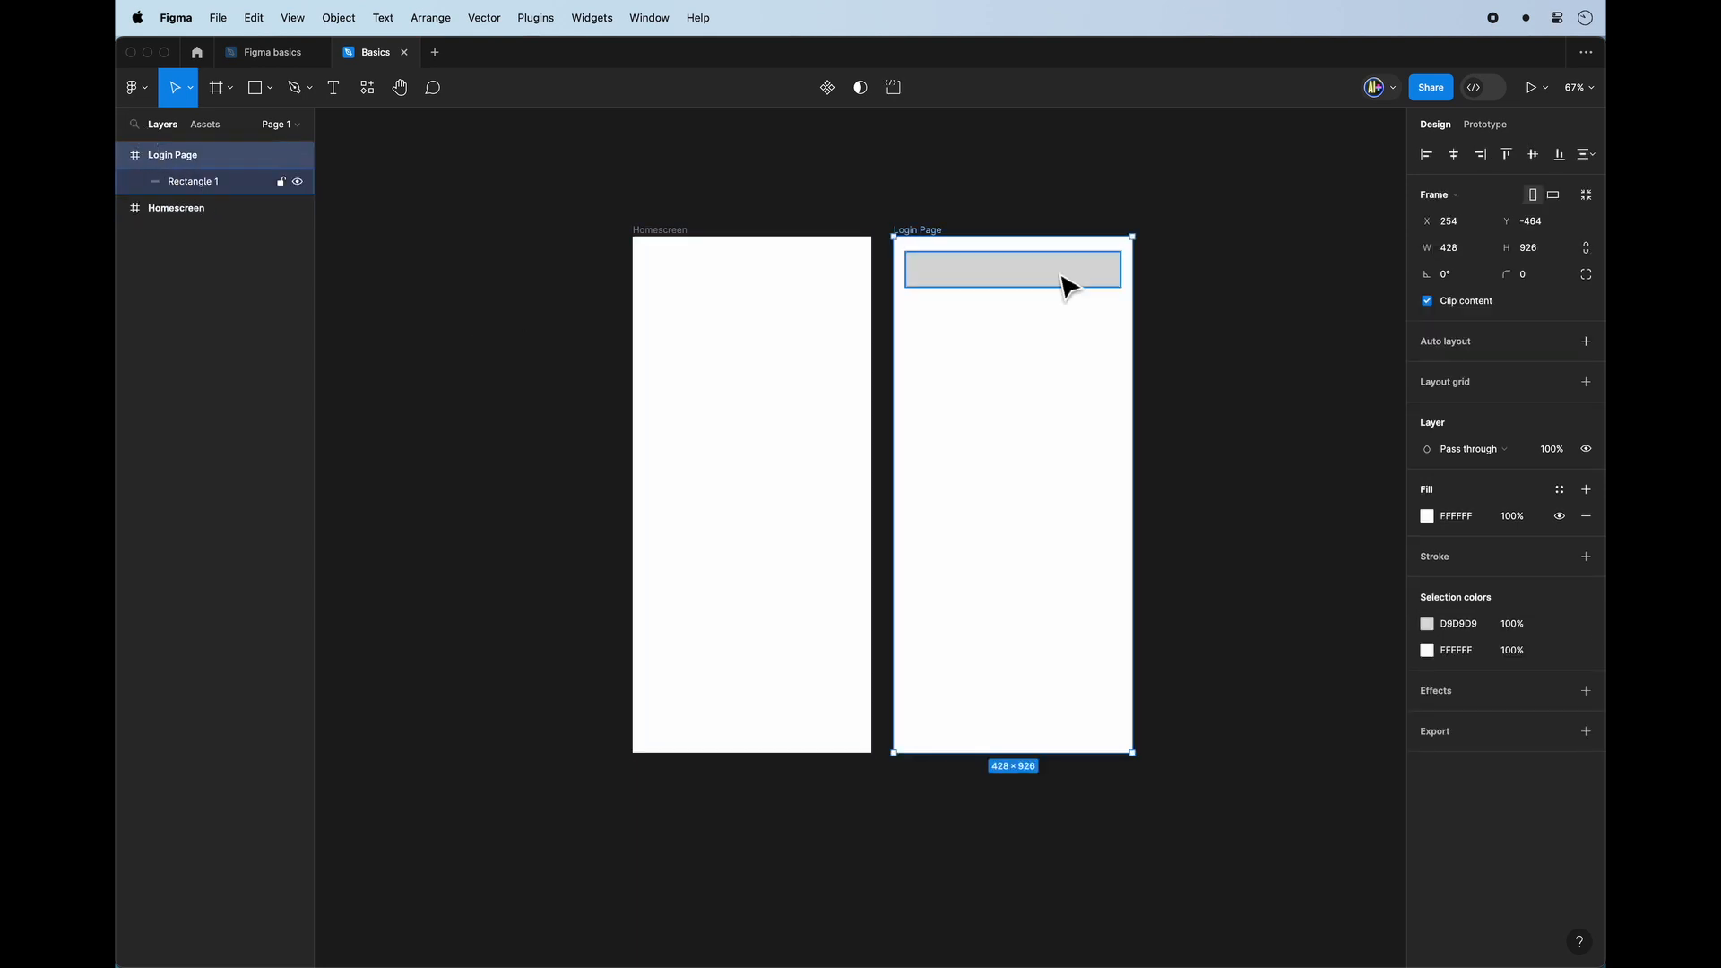
# Move the rectangle out of the Login Page frame onto the empty canvas so it belongs to no frame.
pyautogui.click(1008, 282)
pyautogui.moveTo(1000, 282); pyautogui.dragTo(1148, 296)
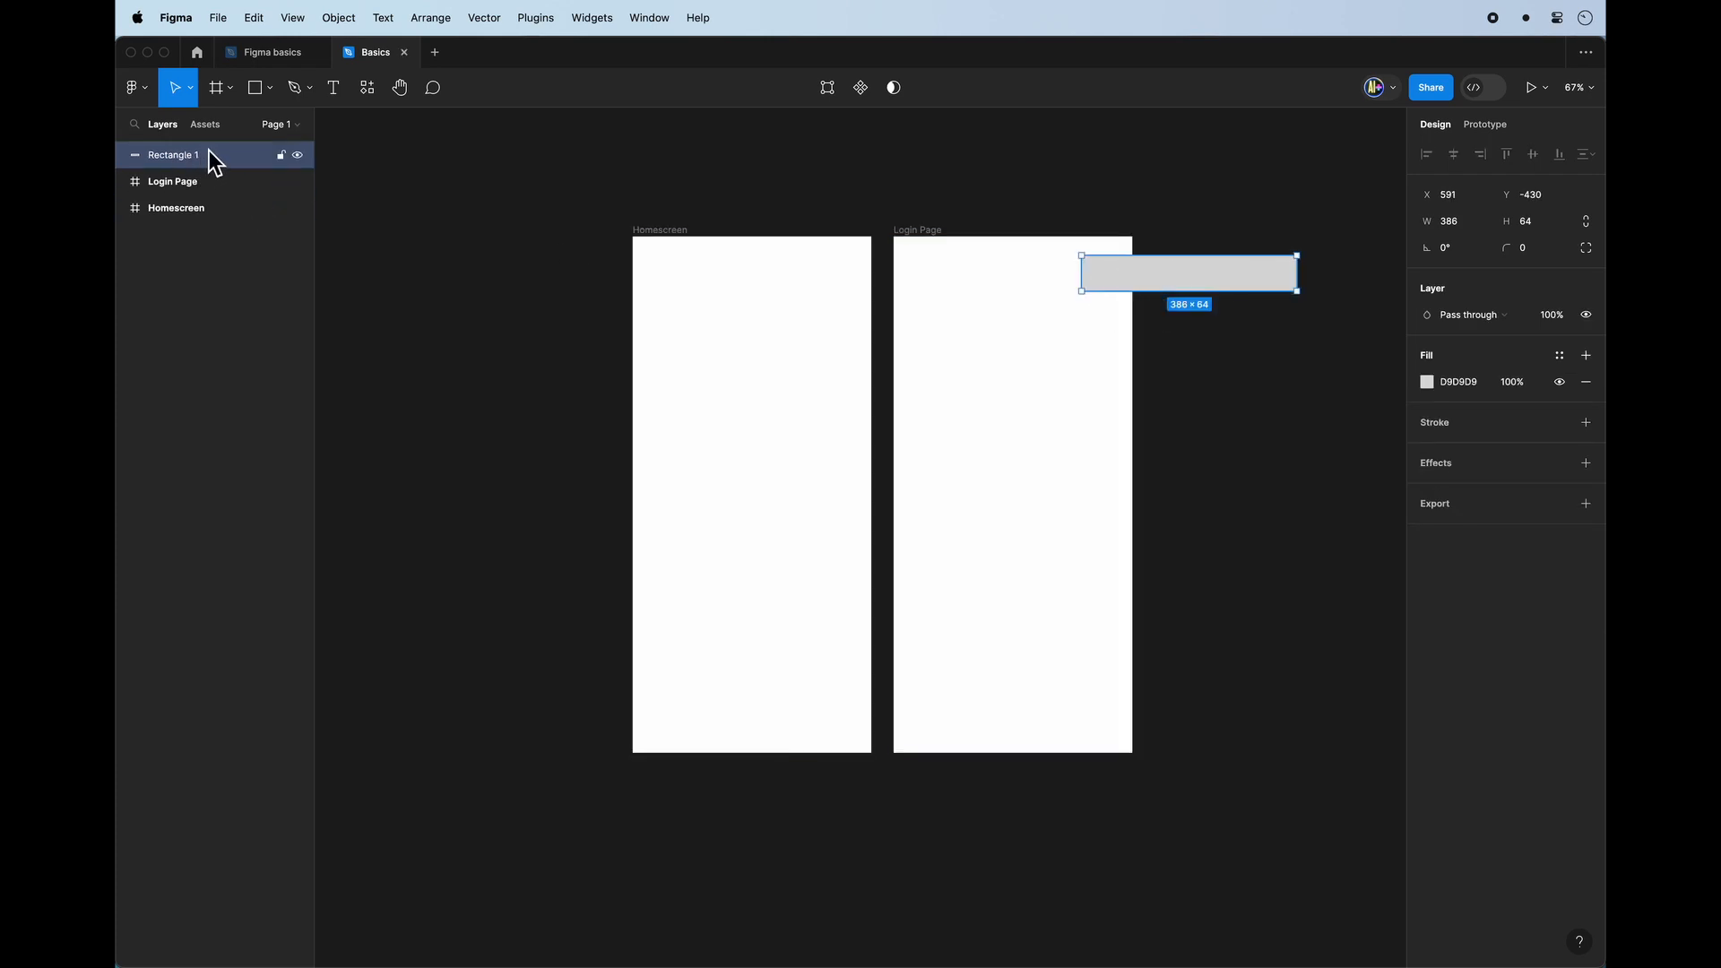
pyautogui.click(1240, 381)
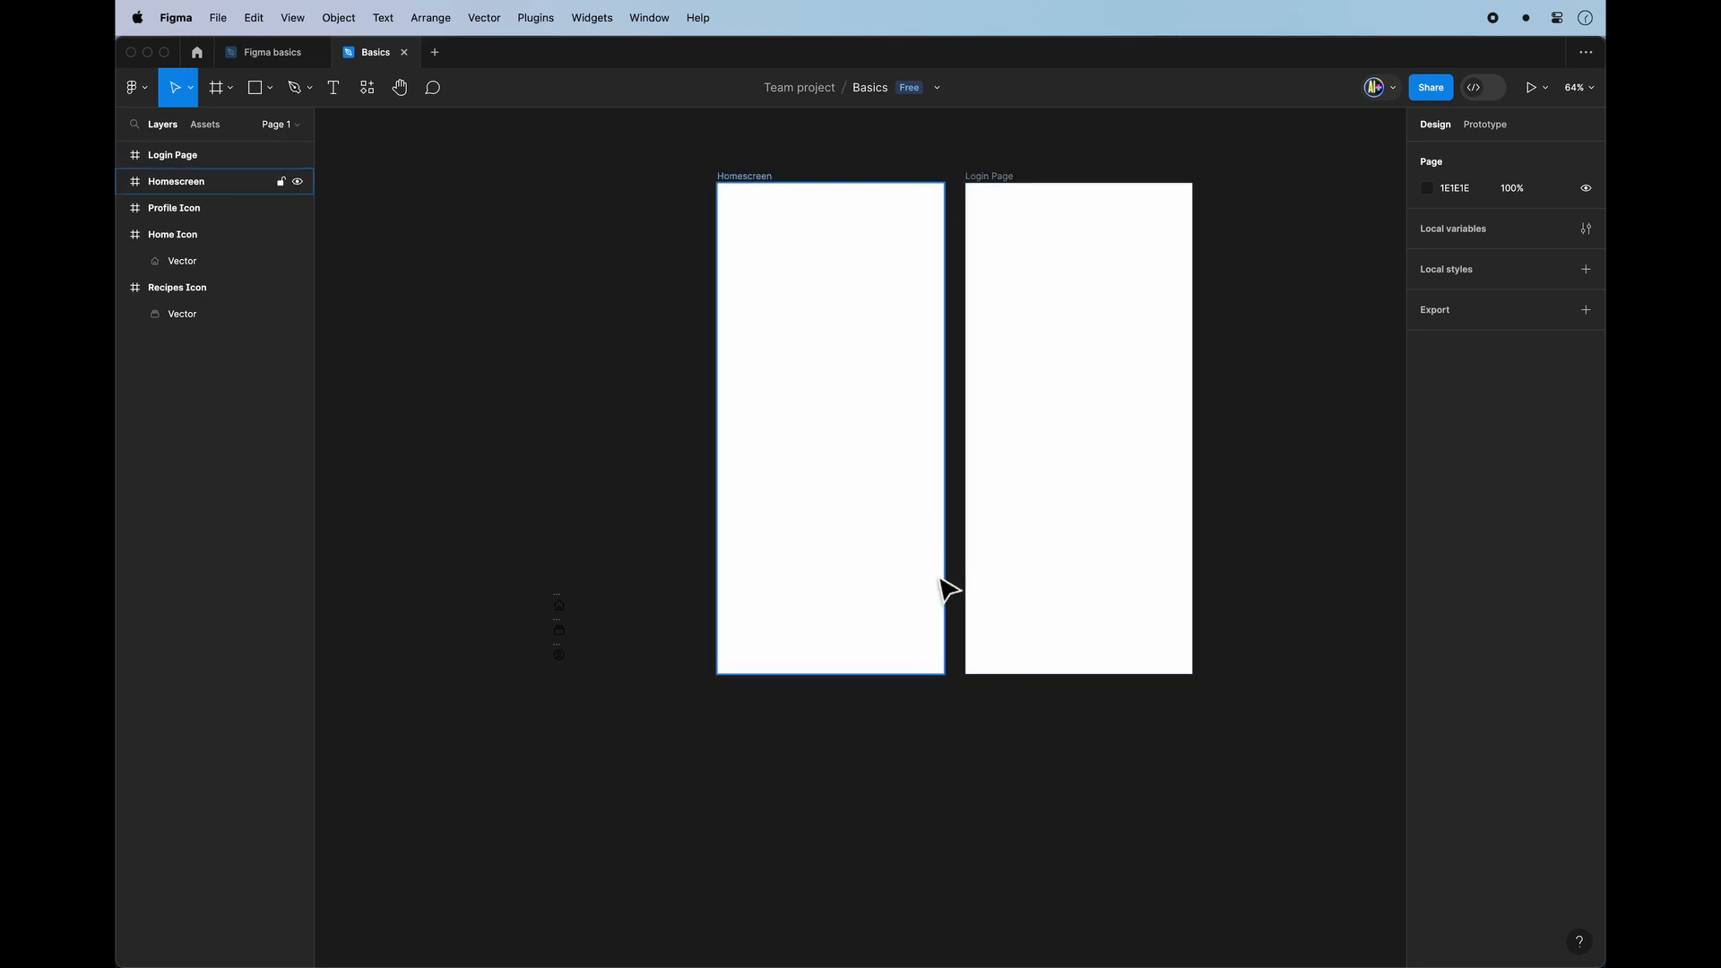
# Import the 10.56.05 colour palette screenshot from the Downloads folder onto the canvas.
pyautogui.scroll(2, 992, 741)
pyautogui.hscroll(1, 992, 741)
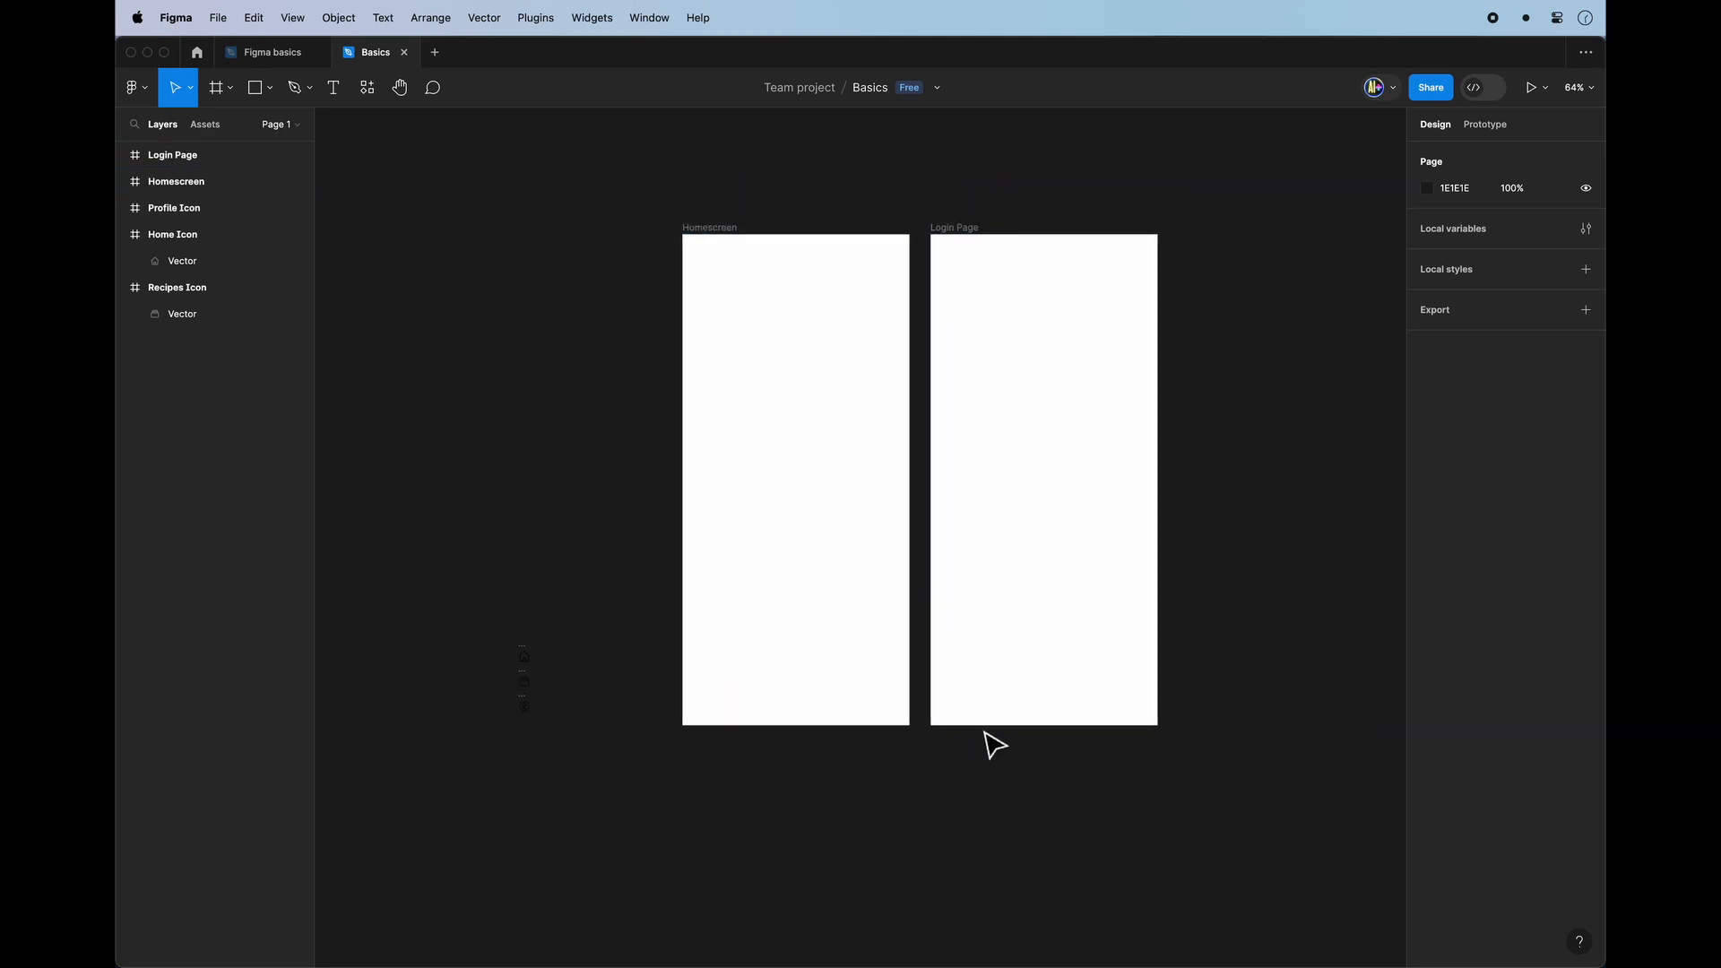
pyautogui.scroll(2, 994, 745)
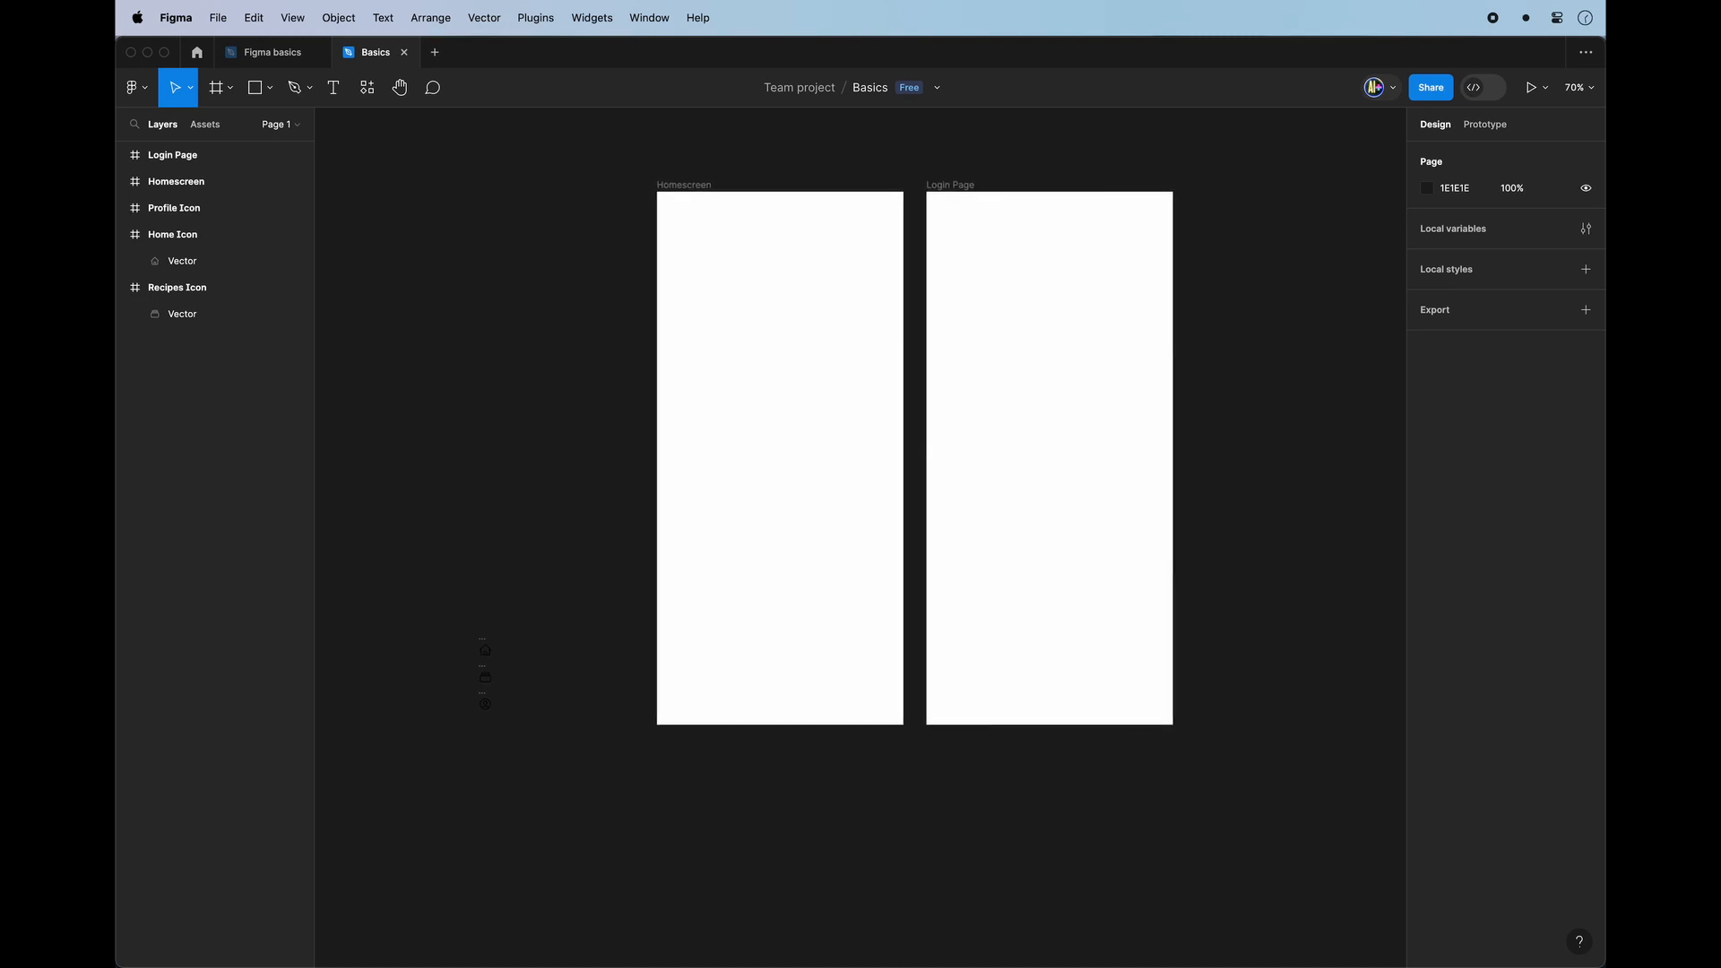
pyautogui.moveTo(961, 964)
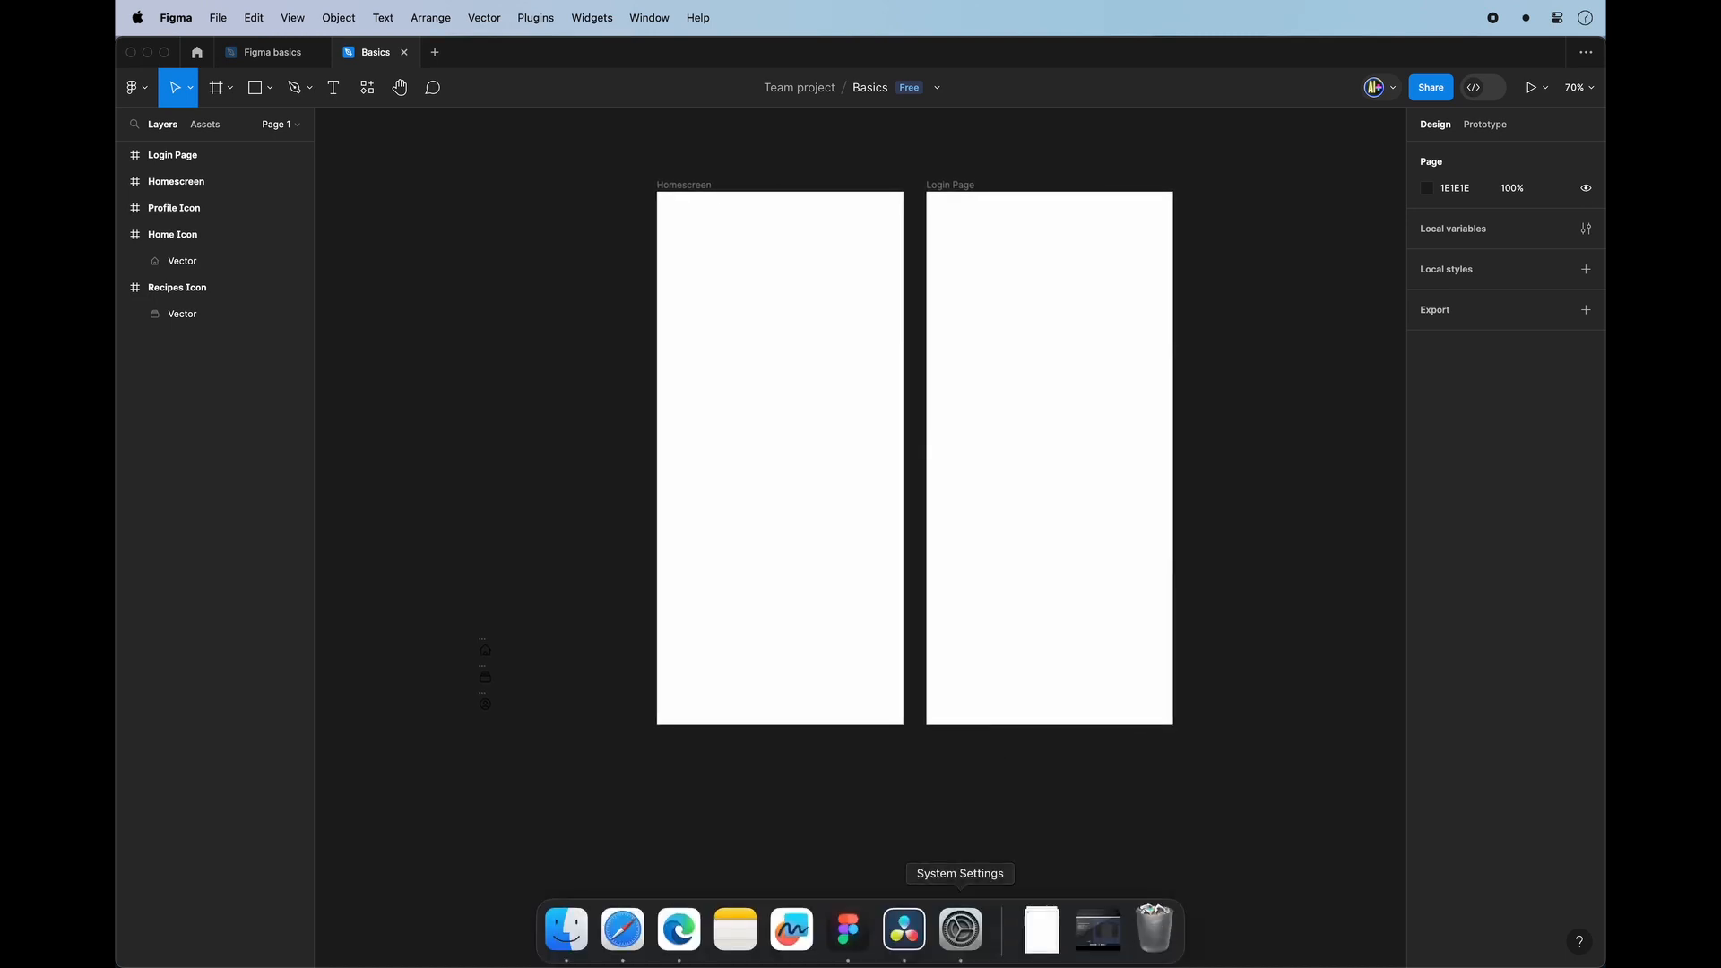
pyautogui.click(1042, 933)
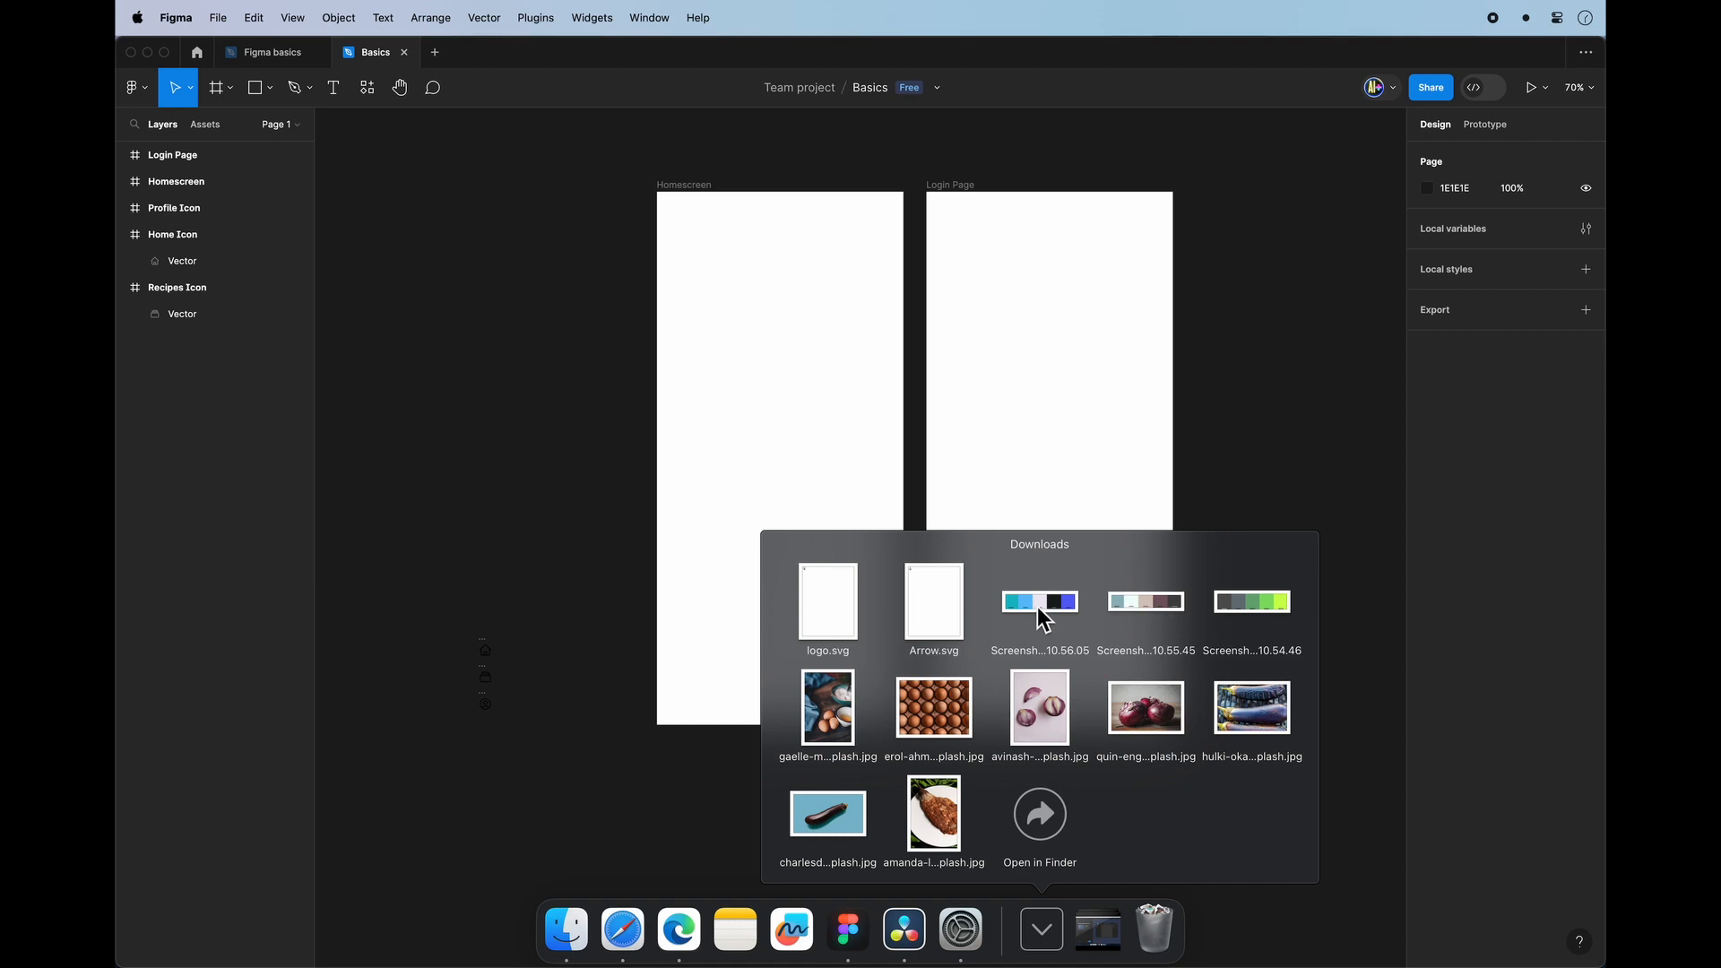
pyautogui.moveTo(1039, 610); pyautogui.dragTo(762, 802)
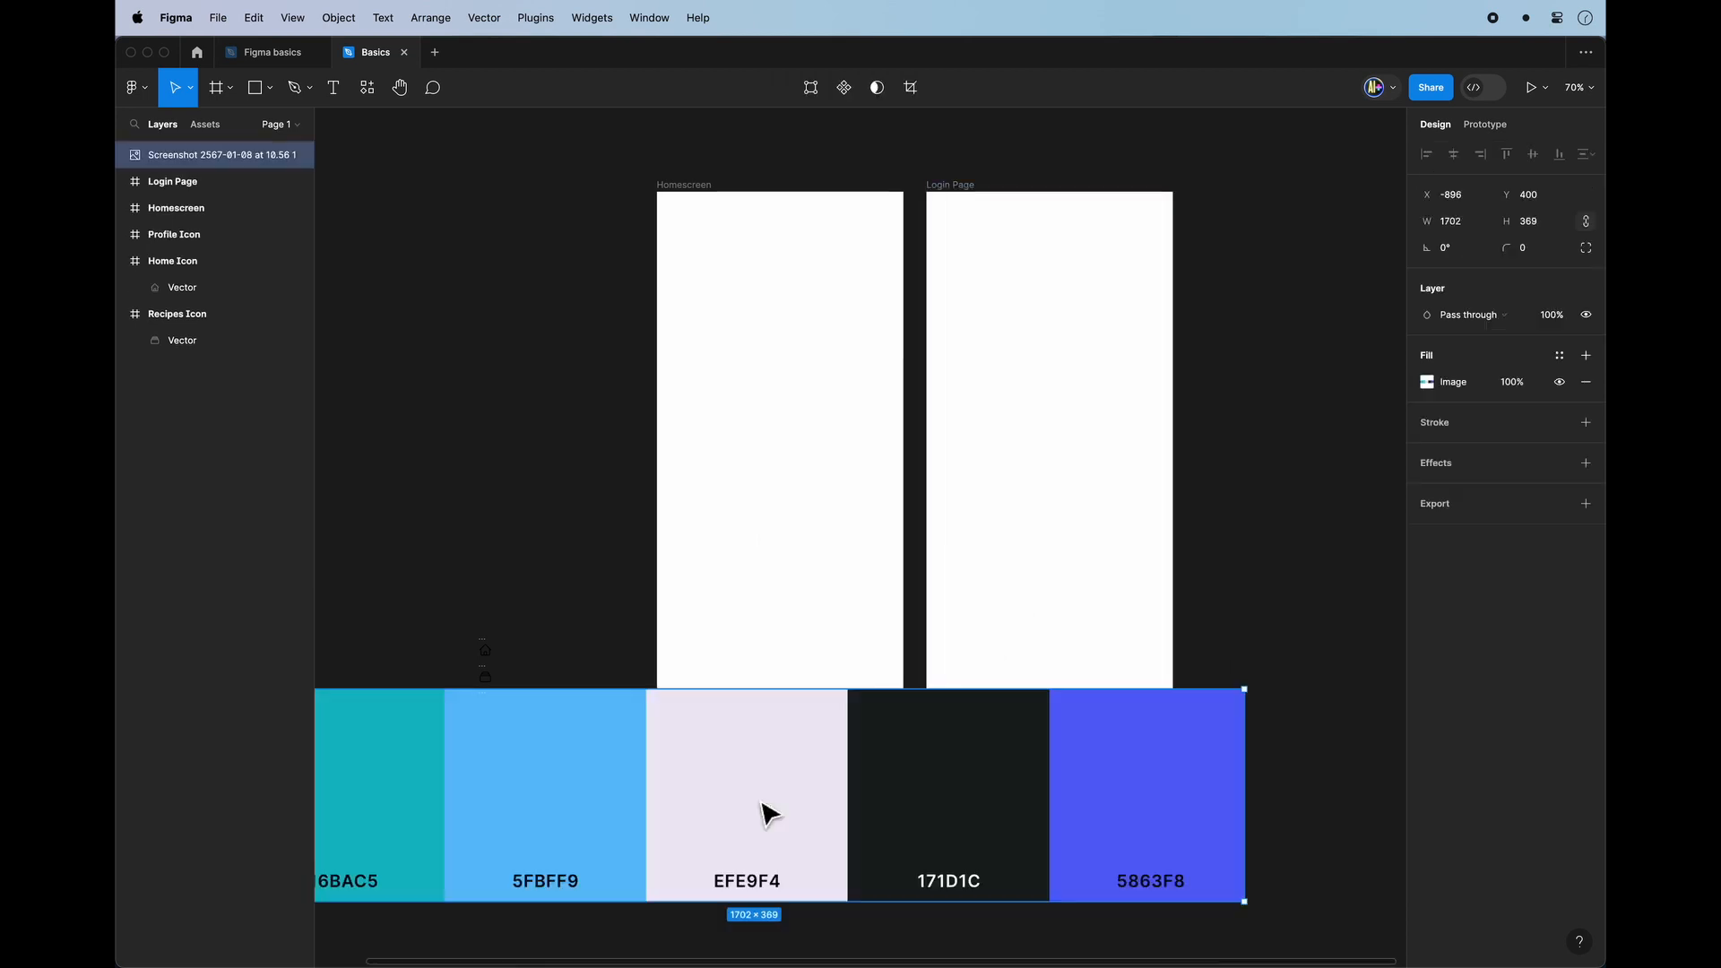
# Scale the palette image down and place it on the empty canvas left of the Homescreen frame.
pyautogui.scroll(-2, 762, 805)
pyautogui.hscroll(-1, 762, 804)
pyautogui.scroll(-2, 762, 804)
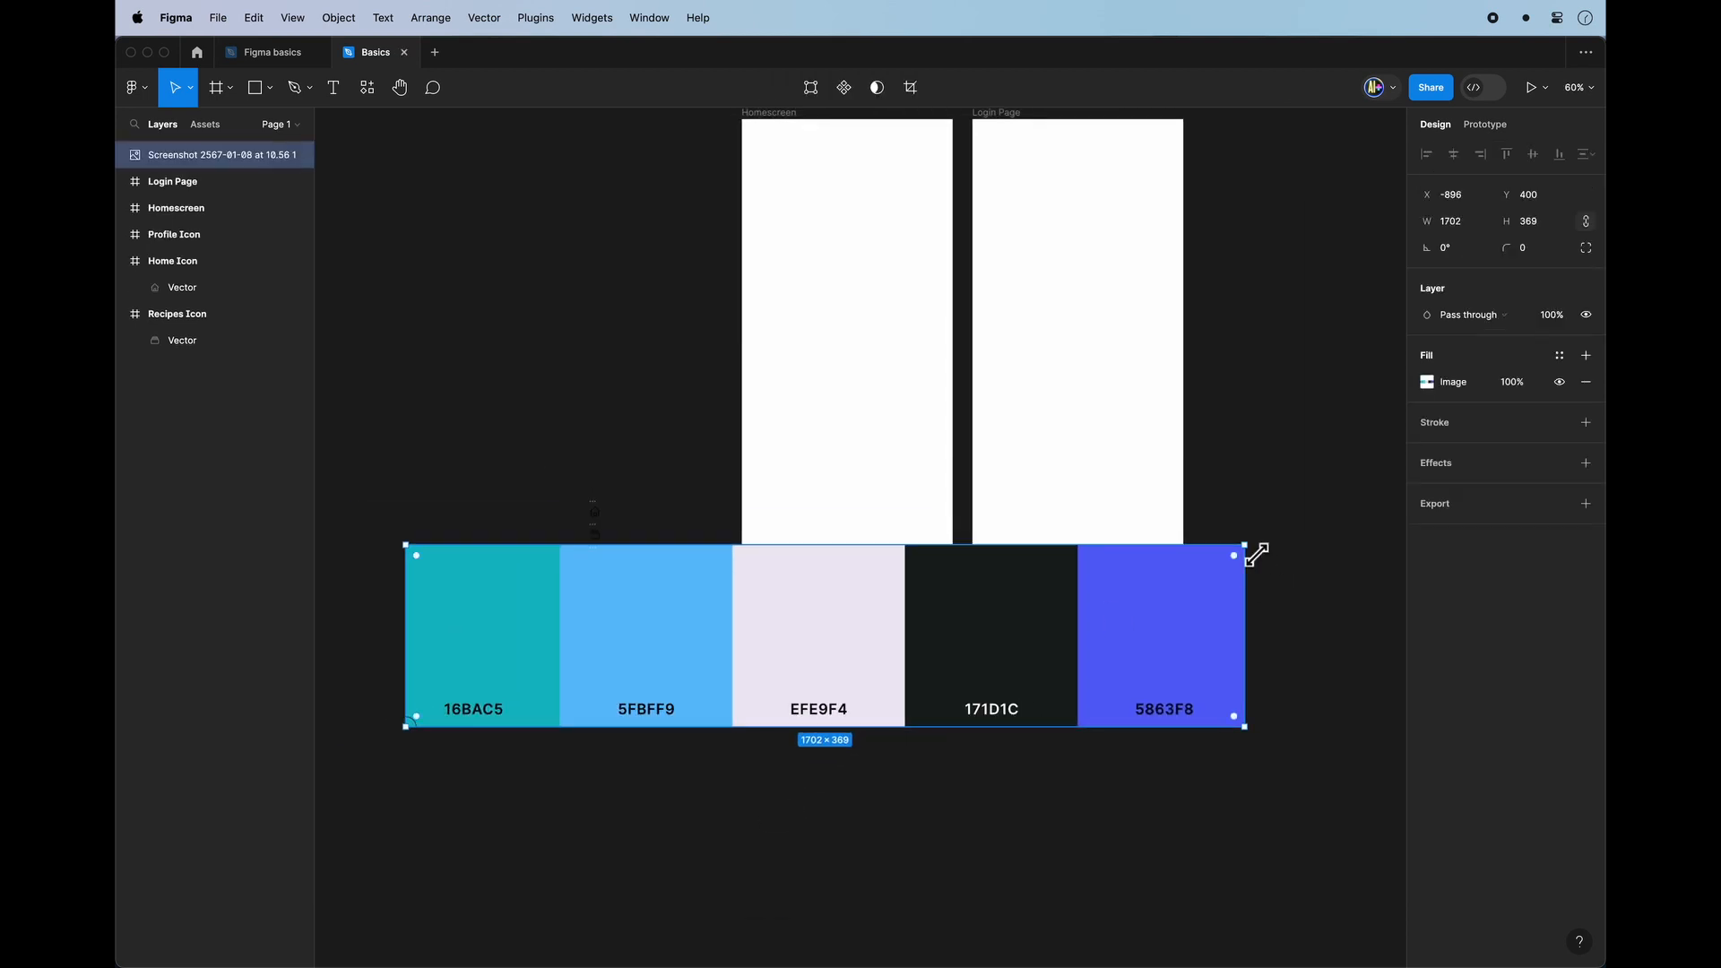
pyautogui.moveTo(1244, 544); pyautogui.dragTo(706, 643)
pyautogui.press('super+z')
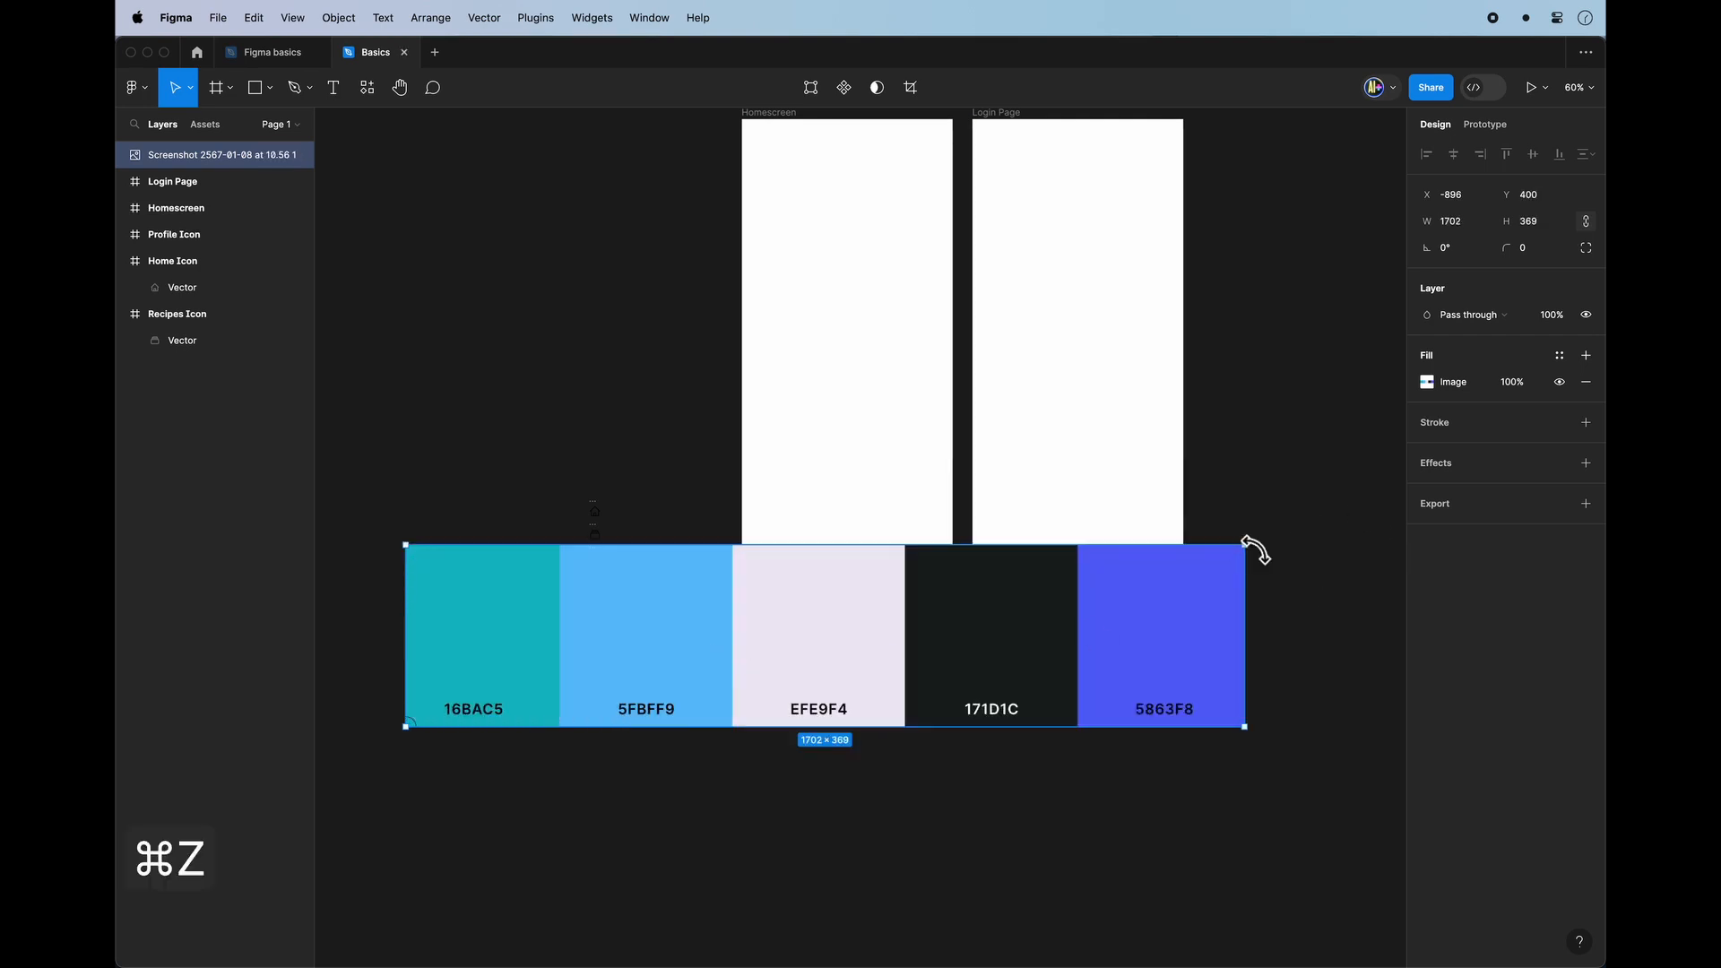
pyautogui.moveTo(1257, 554); pyautogui.dragTo(634, 449)
pyautogui.scroll(4, 730, 460)
pyautogui.click(729, 461)
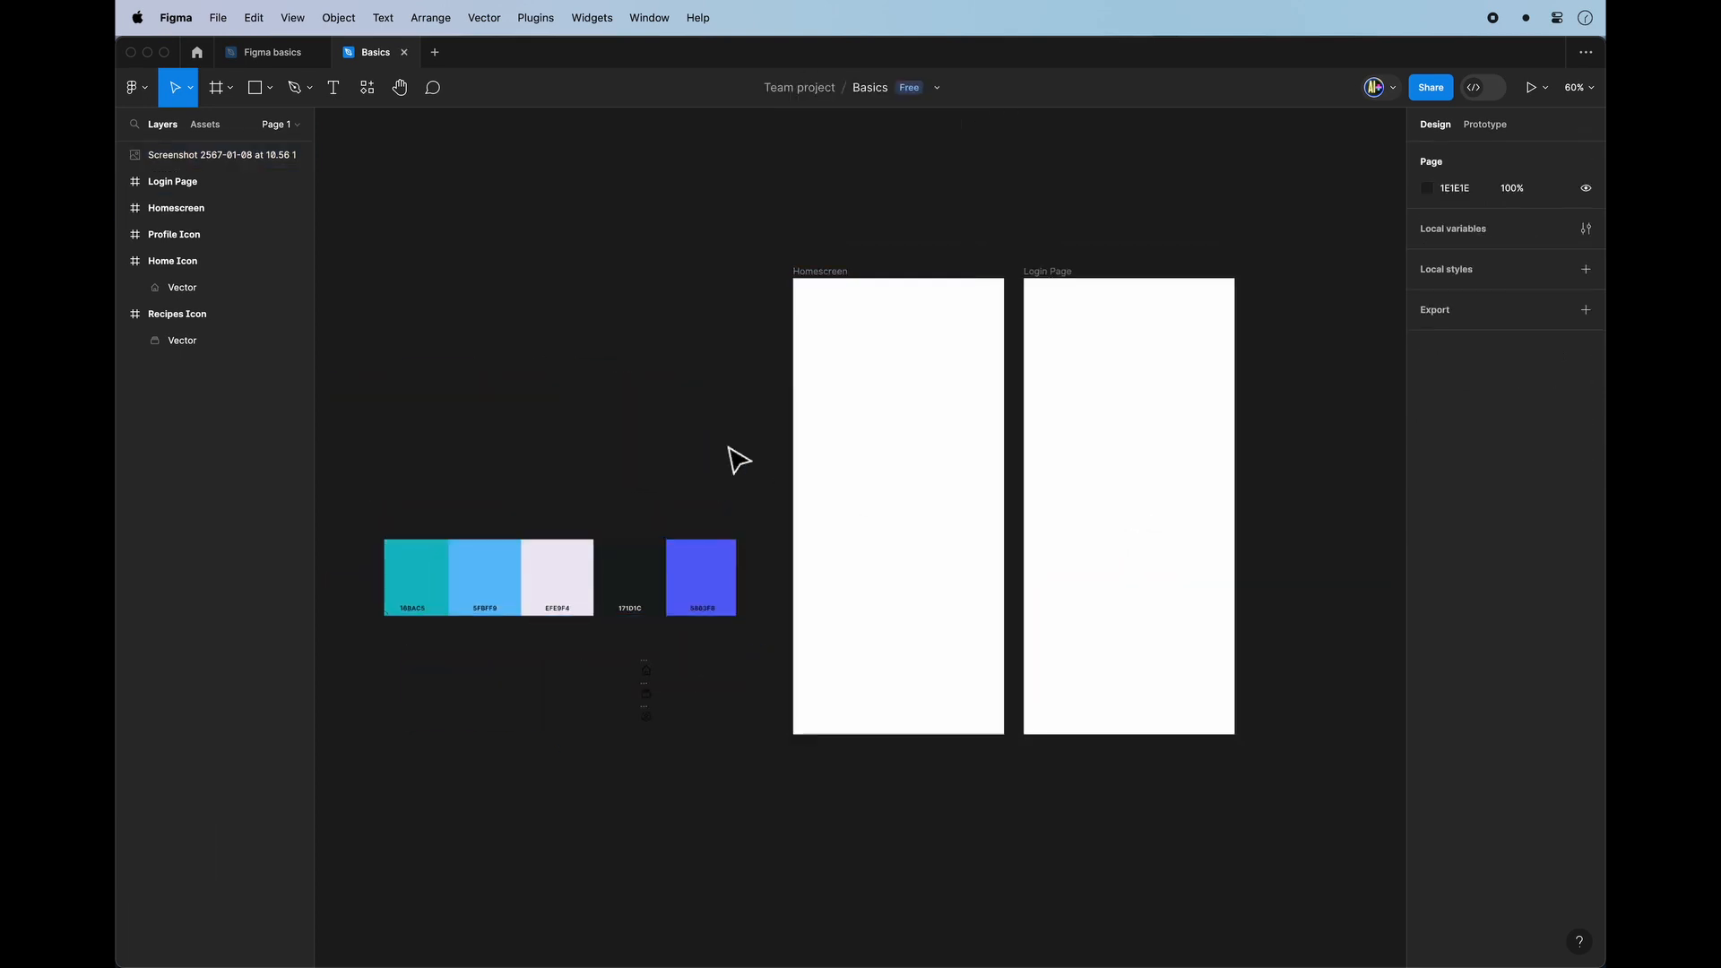
# Draw a full-width rectangle along the Homescreen frame's lower edge, set its height to 110, and align it with that edge.
pyautogui.click(896, 428)
pyautogui.click(256, 90)
pyautogui.moveTo(1004, 698); pyautogui.dragTo(793, 735)
pyautogui.scroll(3, 928, 752)
pyautogui.moveTo(910, 672); pyautogui.dragTo(911, 651)
pyautogui.click(1529, 222)
pyautogui.write('110')
pyautogui.press('Return')
pyautogui.click(857, 762)
pyautogui.moveTo(879, 723); pyautogui.dragTo(880, 718)
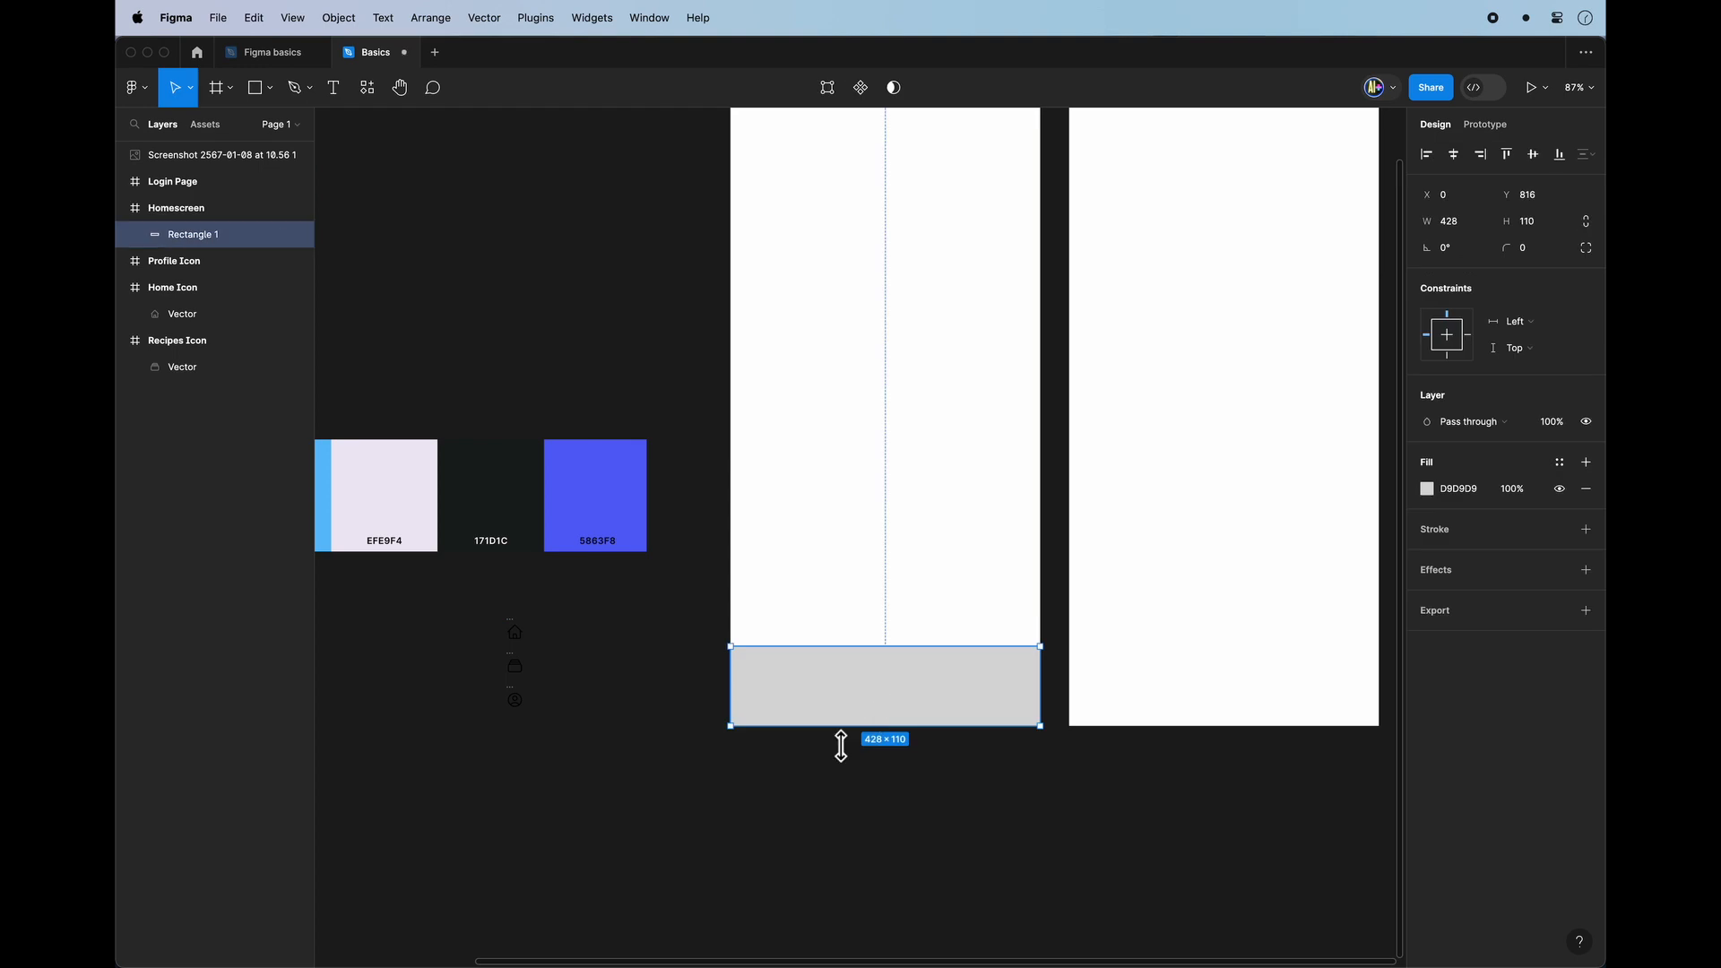
pyautogui.scroll(5, 830, 732)
pyautogui.moveTo(819, 671); pyautogui.dragTo(817, 667)
pyautogui.click(730, 799)
# Move the house icon into the left part of the grey bar on the Homescreen frame.
pyautogui.hscroll(-2, 729, 799)
pyautogui.scroll(-2, 730, 799)
pyautogui.moveTo(401, 526); pyautogui.dragTo(938, 603)
pyautogui.moveTo(928, 619); pyautogui.dragTo(893, 620)
pyautogui.scroll(-5, 899, 553)
# Set the grey bar's height to 80 and move it down to the Homescreen frame's lower edge.
pyautogui.click(1005, 739)
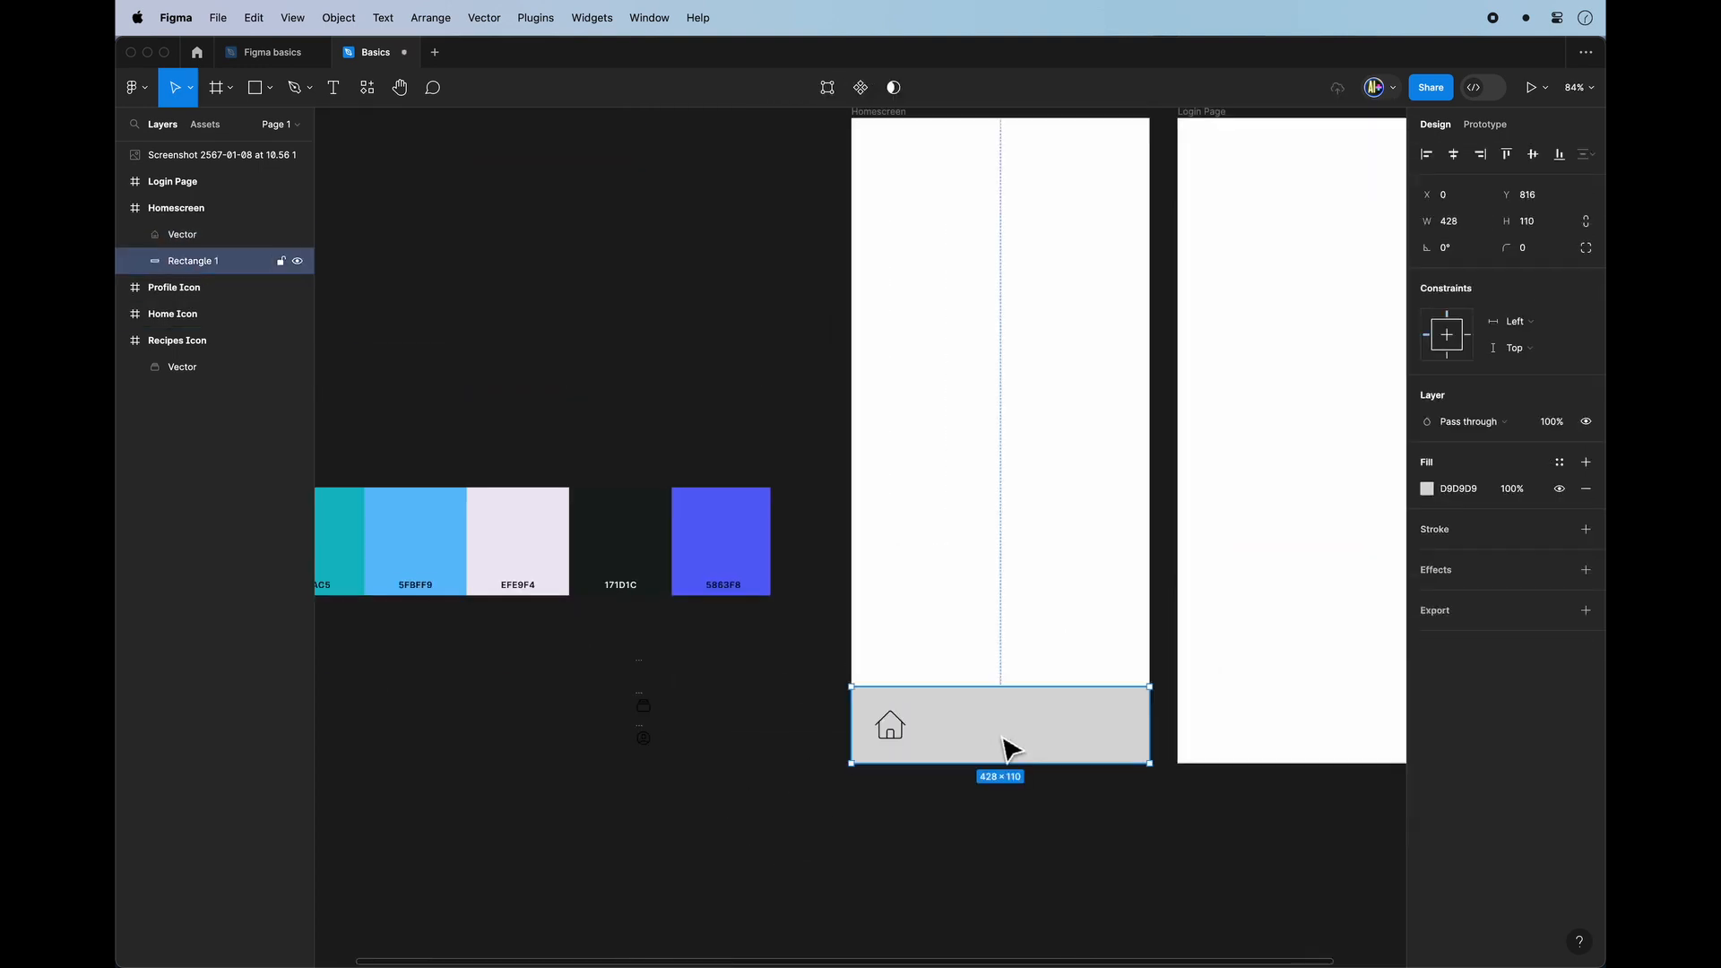
pyautogui.click(1527, 222)
pyautogui.write('80')
pyautogui.press('Return')
pyautogui.scroll(5, 942, 737)
pyautogui.moveTo(1004, 701); pyautogui.dragTo(1006, 745)
# Set the house icon's width to 30 with its proportions constrained.
pyautogui.click(838, 714)
pyautogui.click(1446, 221)
pyautogui.write('30')
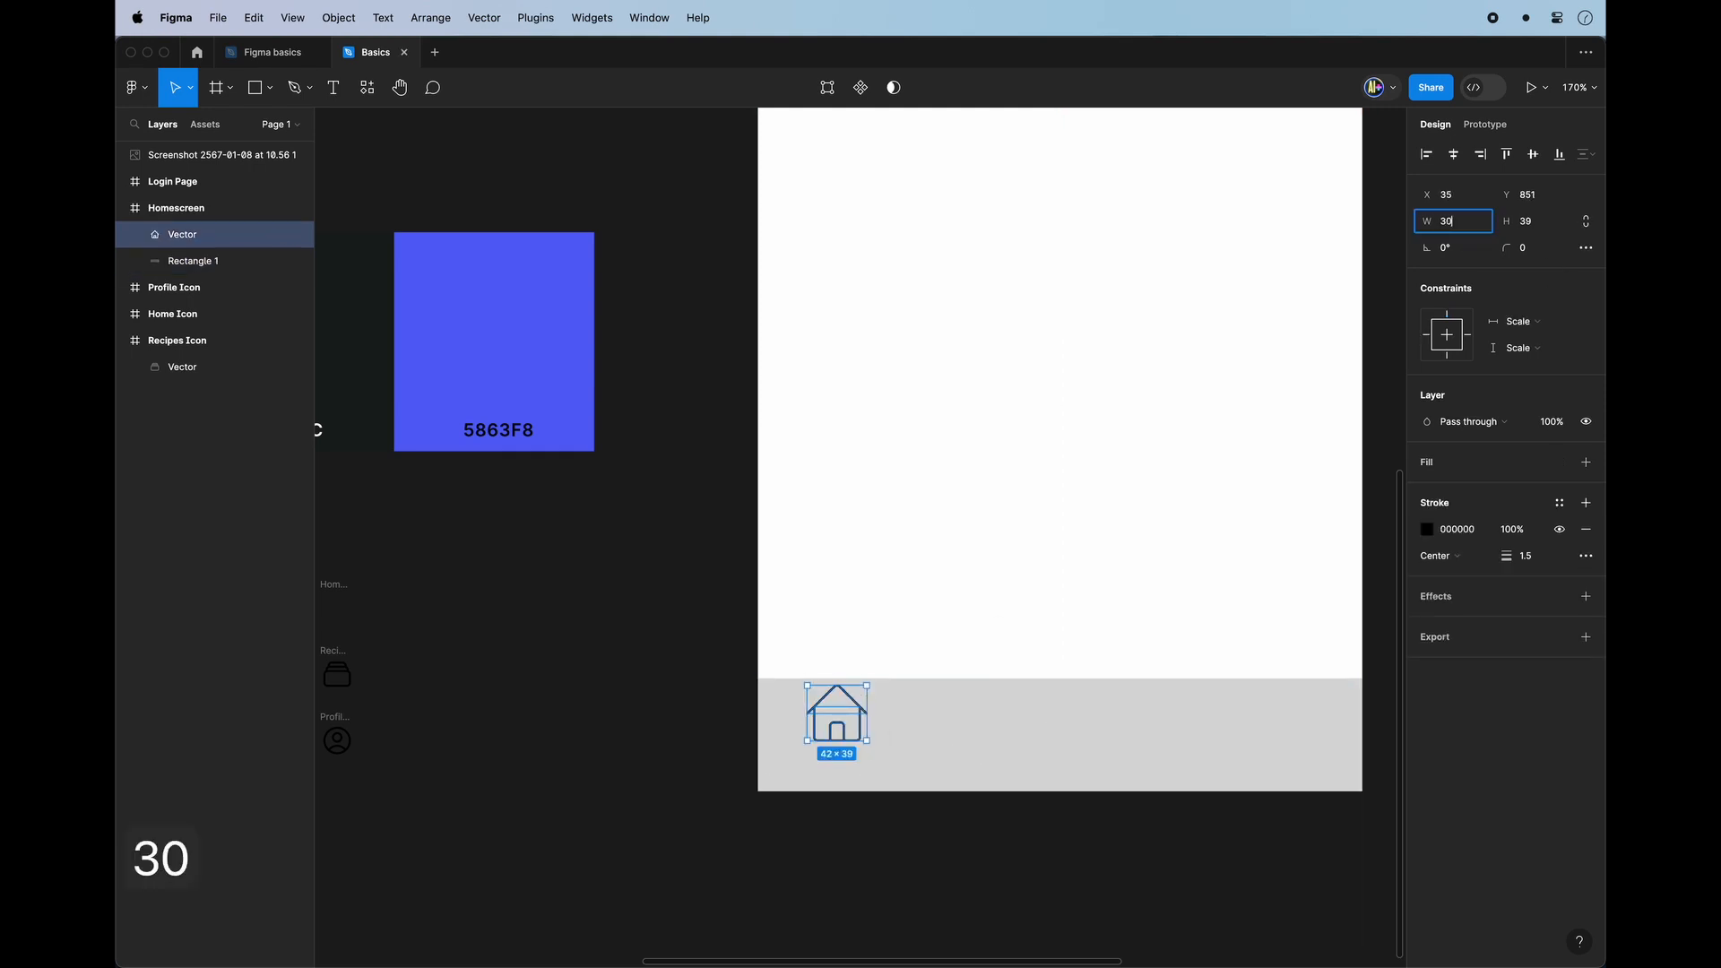
pyautogui.press('Return')
pyautogui.press('super+z')
pyautogui.click(1586, 221)
pyautogui.click(1445, 222)
pyautogui.write('30')
pyautogui.press('Return')
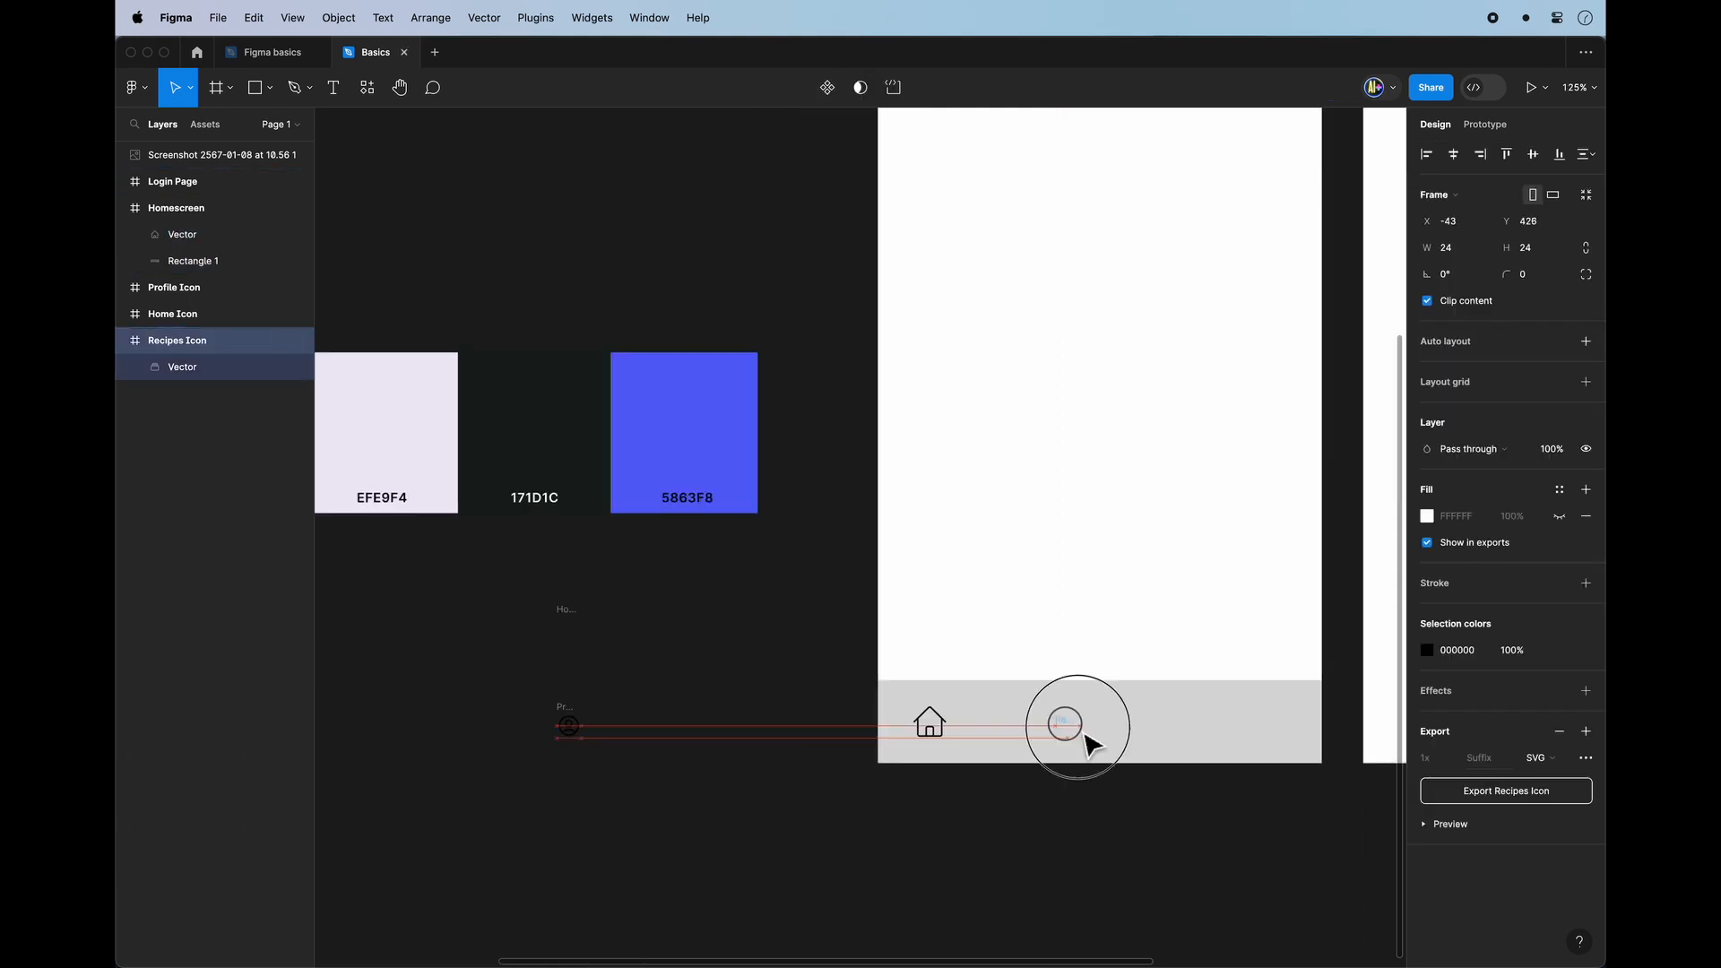
# Place the Recipes icon over the house icon in the bar and size it to 38 × 38 with proportions constrained.
pyautogui.moveTo(1088, 738); pyautogui.dragTo(936, 727)
pyautogui.click(941, 722)
pyautogui.click(1073, 731)
pyautogui.click(1447, 247)
pyautogui.write('38')
pyautogui.press('Escape')
pyautogui.click(1587, 248)
pyautogui.click(1447, 247)
pyautogui.write('38')
pyautogui.press('Return')
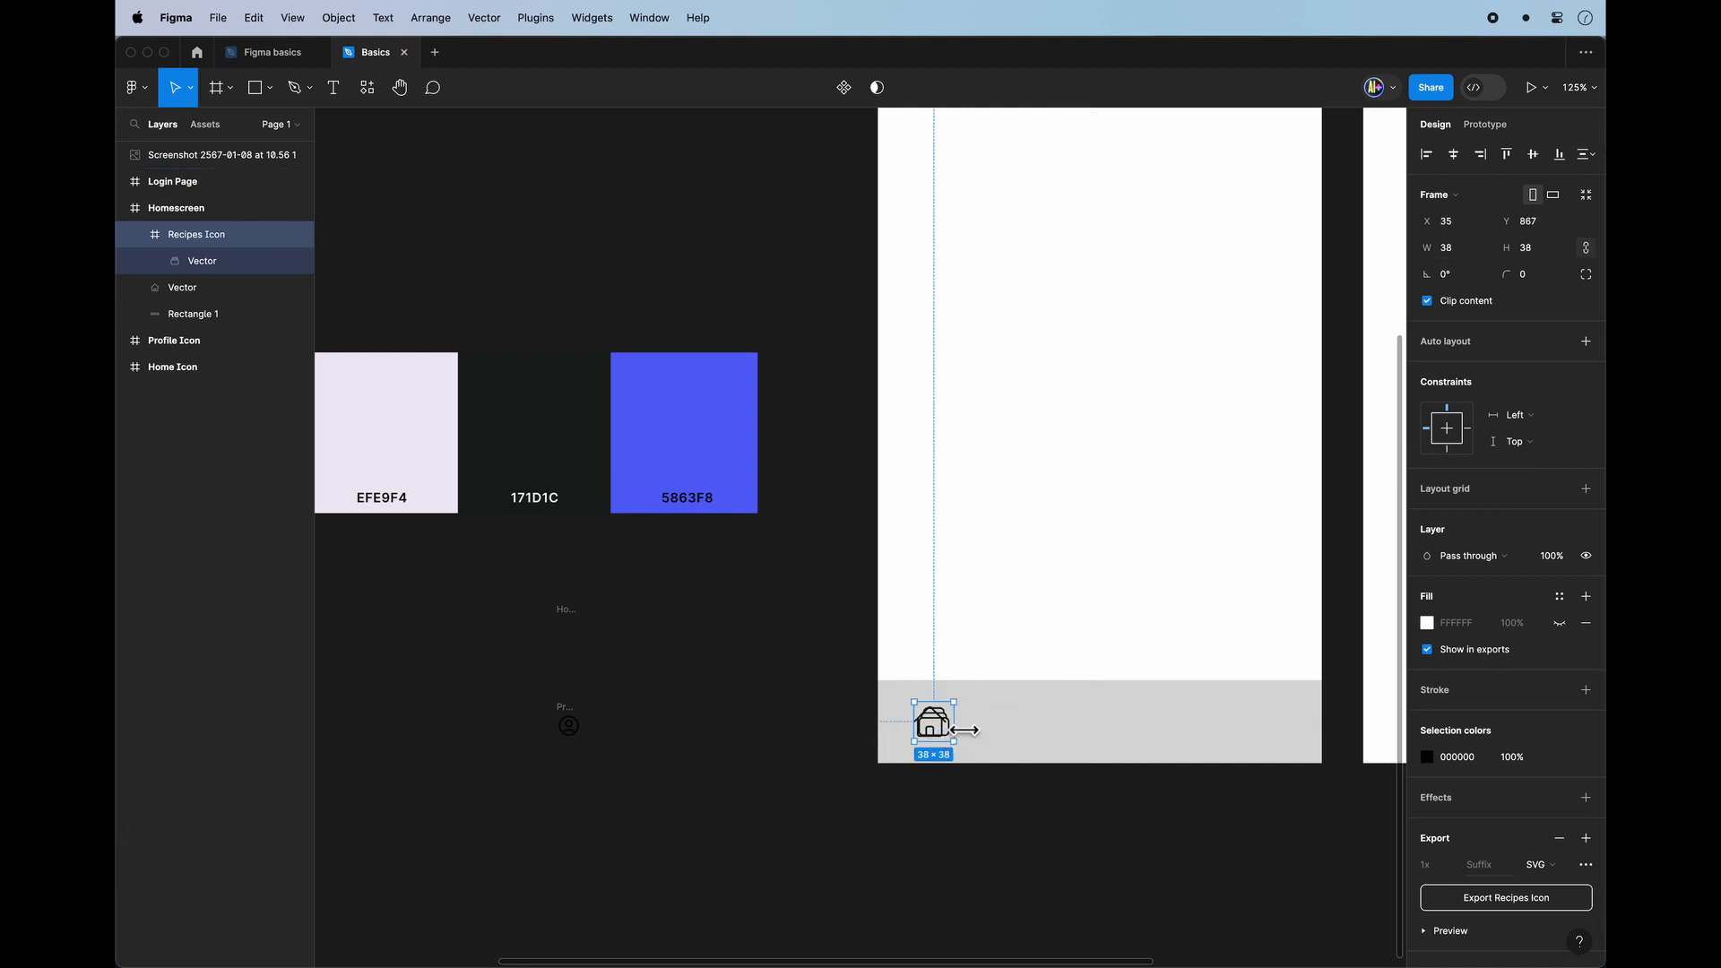
# Enlarge the Recipes icon to 40 × 40 and move it along the bar to the right of the house icon.
pyautogui.scroll(10, 932, 727)
pyautogui.moveTo(1015, 634); pyautogui.dragTo(1334, 659)
pyautogui.scroll(-8, 1022, 630)
pyautogui.scroll(-7, 859, 641)
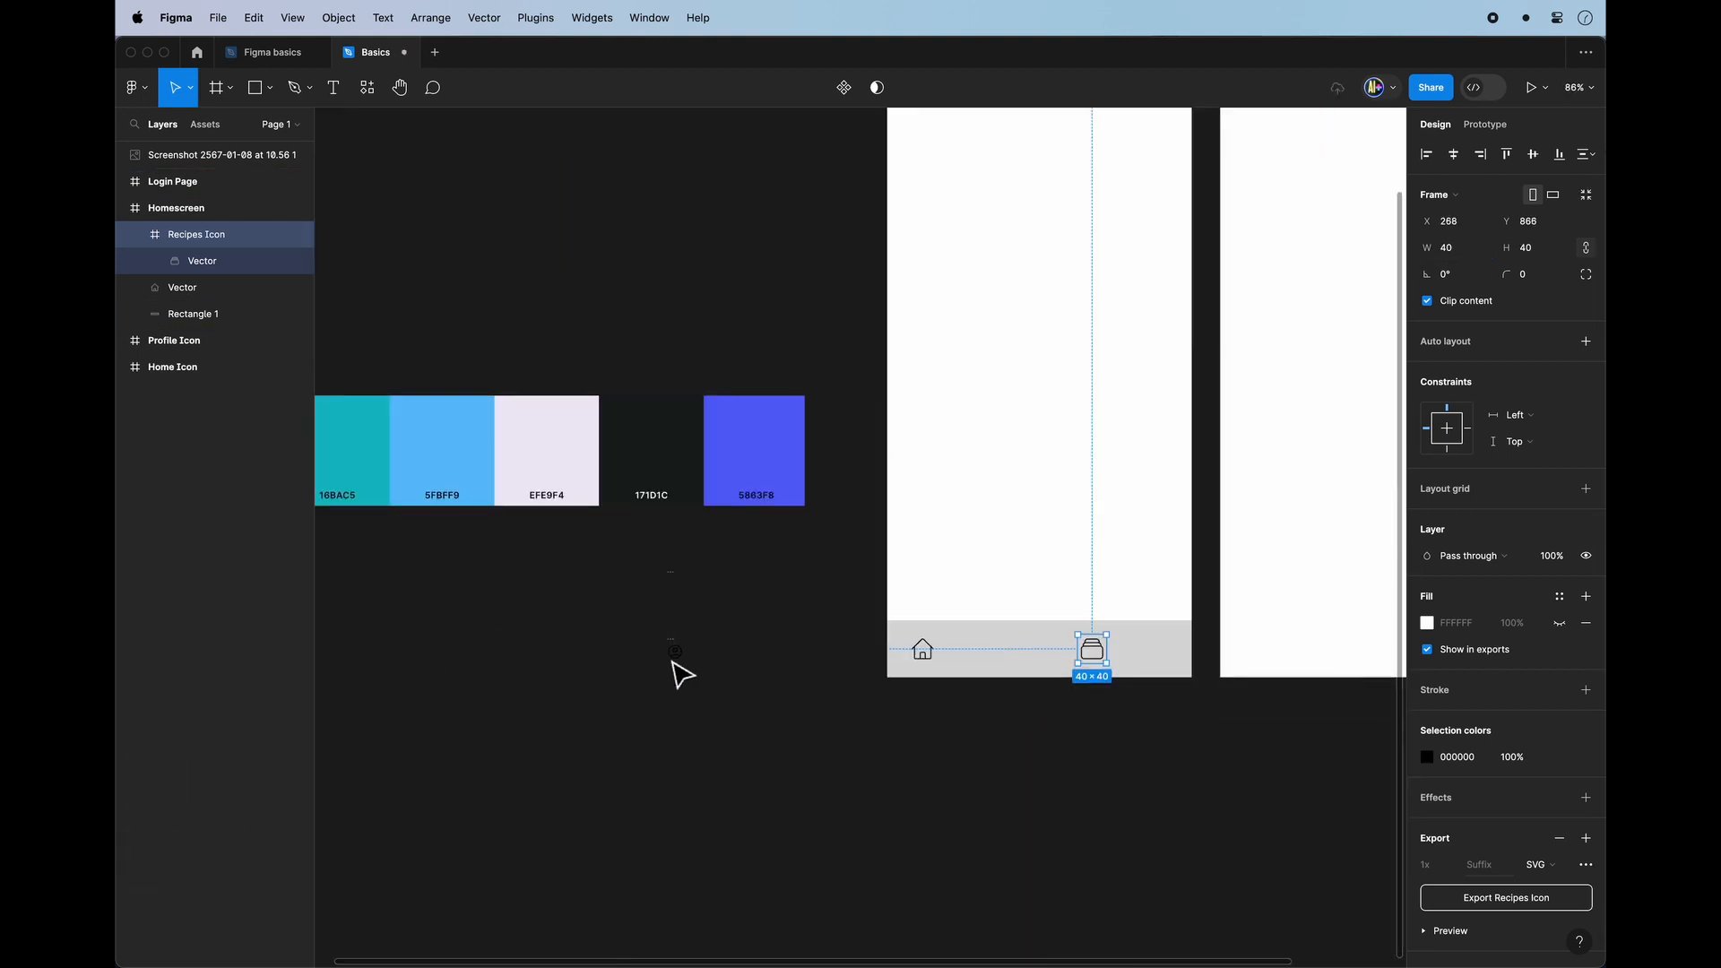
# Move the Profile icon into the right end of the bar and enlarge it to about 41 × 41.
pyautogui.click(679, 649)
pyautogui.scroll(10, 677, 641)
pyautogui.moveTo(679, 652); pyautogui.dragTo(1161, 653)
pyautogui.scroll(-8, 1160, 653)
pyautogui.hscroll(5, 744, 637)
pyautogui.scroll(8, 1228, 632)
pyautogui.moveTo(745, 635); pyautogui.dragTo(1288, 613)
# Adjust the icon positions so the Recipes icon sits midway between the house and Profile icons.
pyautogui.moveTo(1264, 650); pyautogui.dragTo(963, 671)
pyautogui.moveTo(697, 648); pyautogui.dragTo(698, 648)
pyautogui.click(883, 795)
pyautogui.scroll(-5, 883, 795)
pyautogui.click(950, 785)
pyautogui.press('Tab')
pyautogui.click(1184, 757)
pyautogui.scroll(-5, 1142, 862)
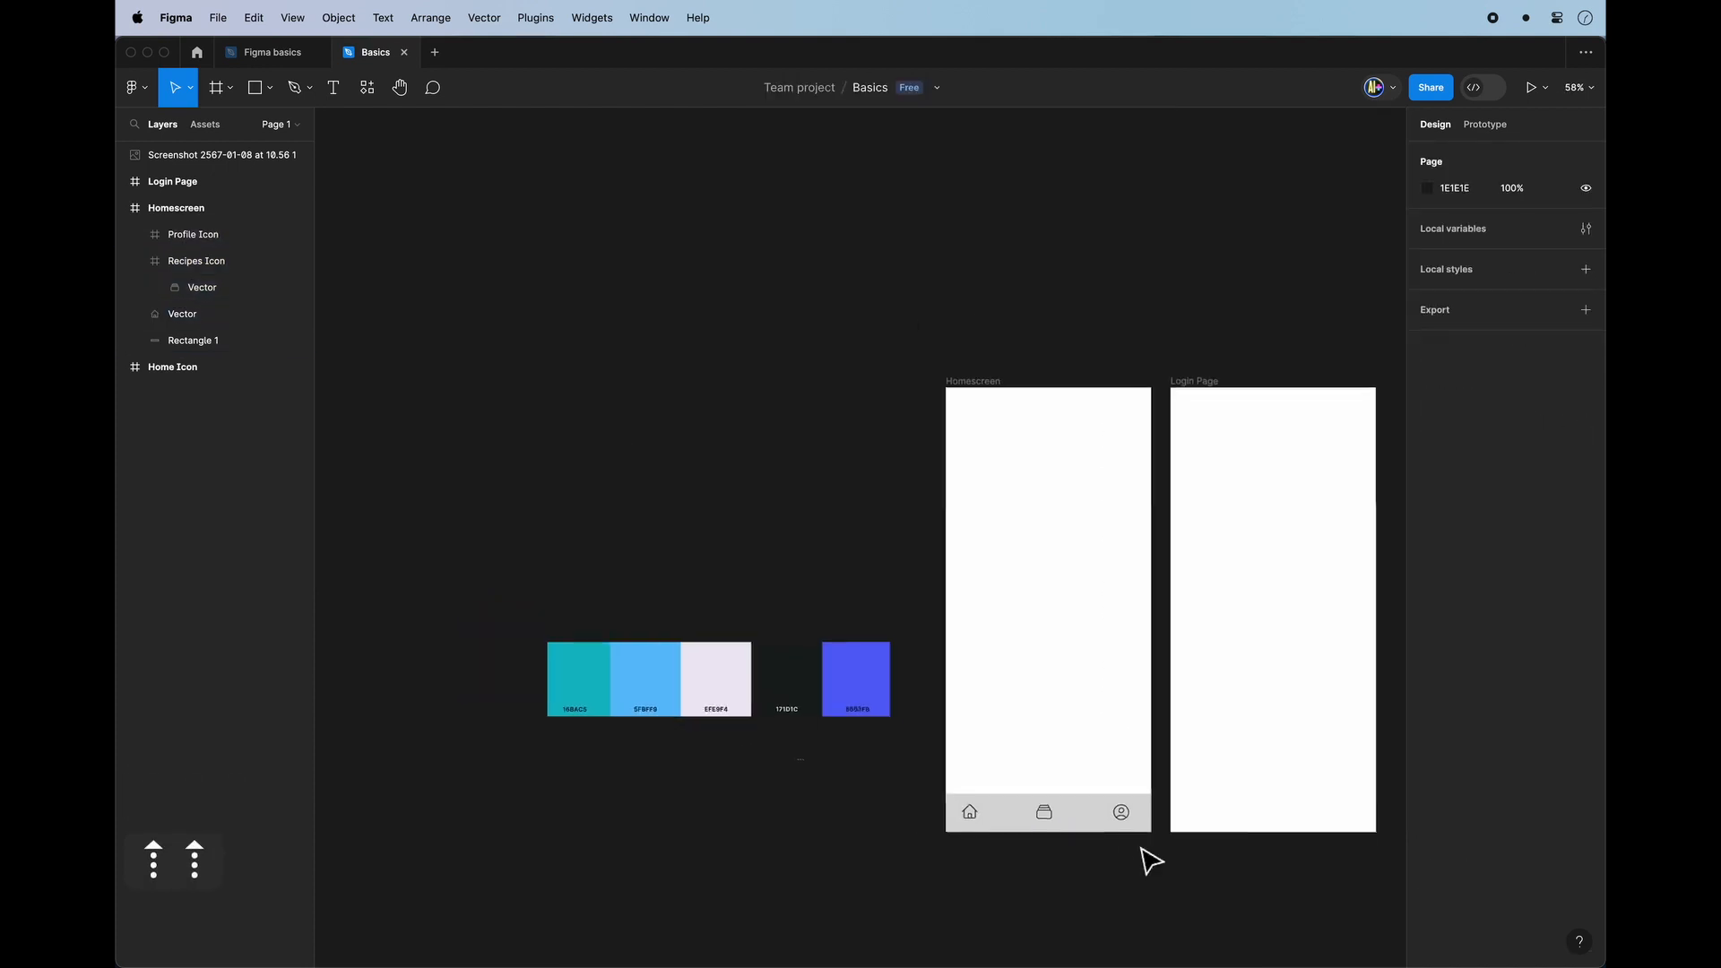
# Add a 12-point Inter text label reading "Recipes" on the Homescreen frame.
pyautogui.scroll(2, 915, 850)
pyautogui.press('t')
pyautogui.click(914, 849)
pyautogui.scroll(8, 932, 807)
pyautogui.click(332, 87)
pyautogui.click(894, 600)
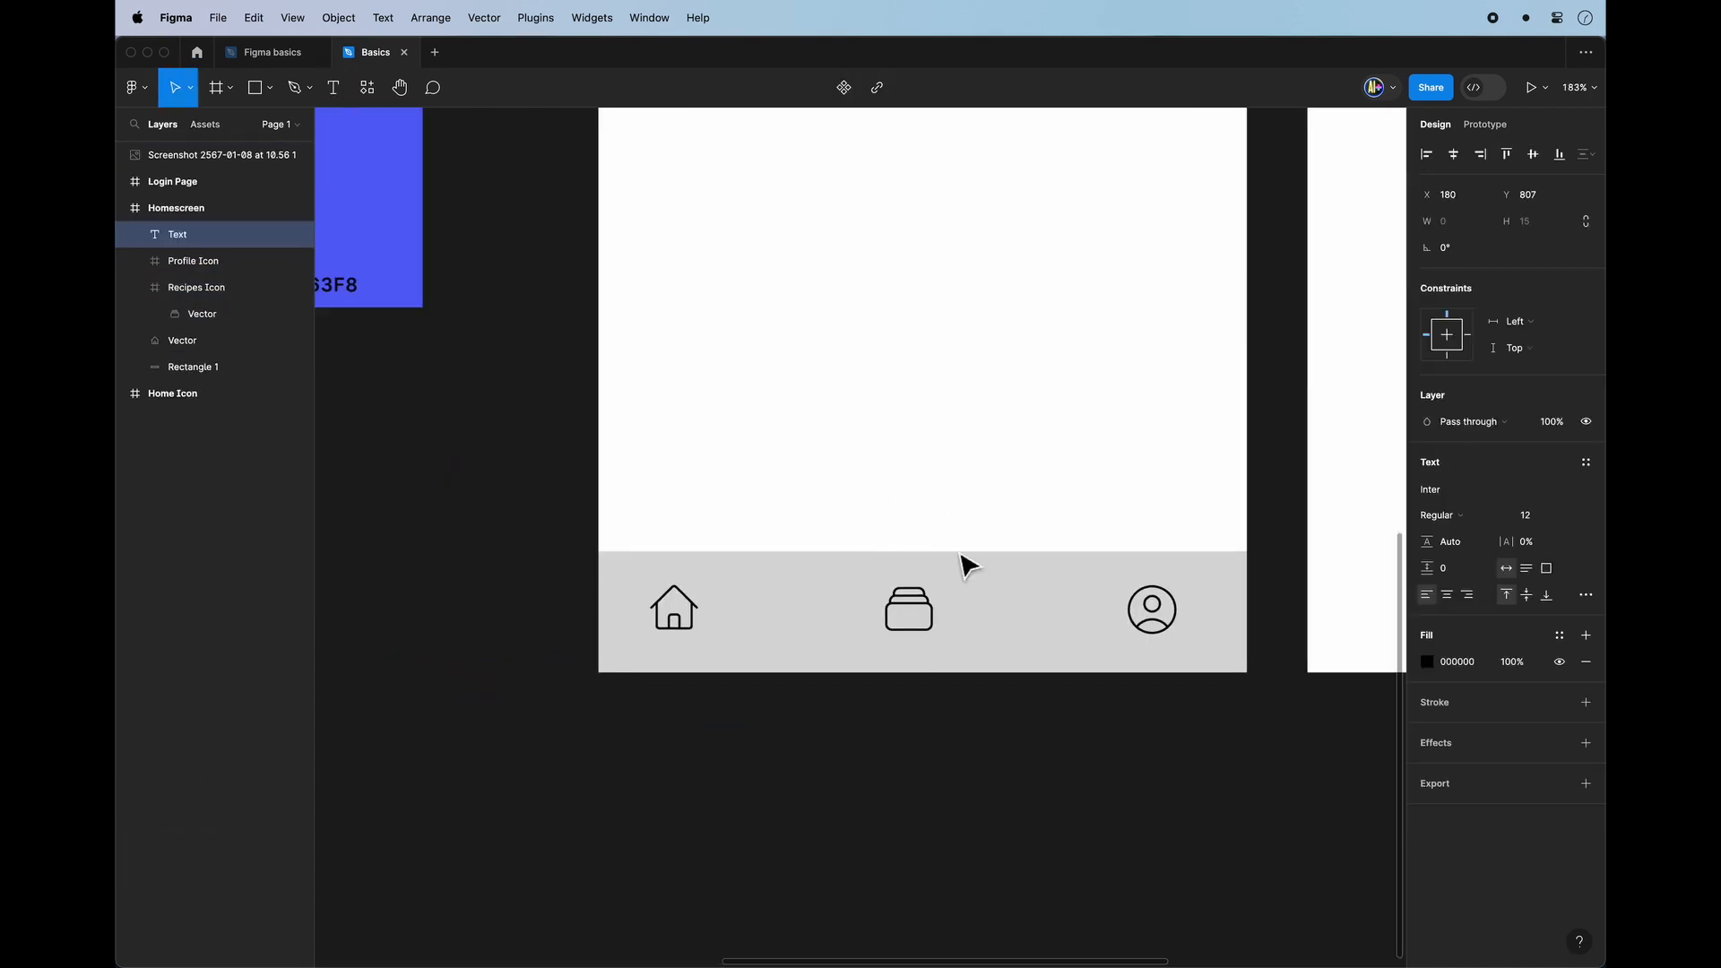
pyautogui.press('BackSpace')
pyautogui.press('BackSpace')
pyautogui.write('s')
pyautogui.click(998, 472)
# Duplicate the label so "Recipes" sits beneath the Recipes icon and a copy reading "Home" beneath the house icon.
pyautogui.moveTo(902, 504); pyautogui.dragTo(683, 654)
pyautogui.press('super+c')
pyautogui.press('super+v')
pyautogui.doubleClick(687, 653)
# Copy the Recipes label, place the copy beneath the Profile icon, and change its text to "Profile".
pyautogui.click(906, 661)
pyautogui.press('super+c')
pyautogui.press('super+v')
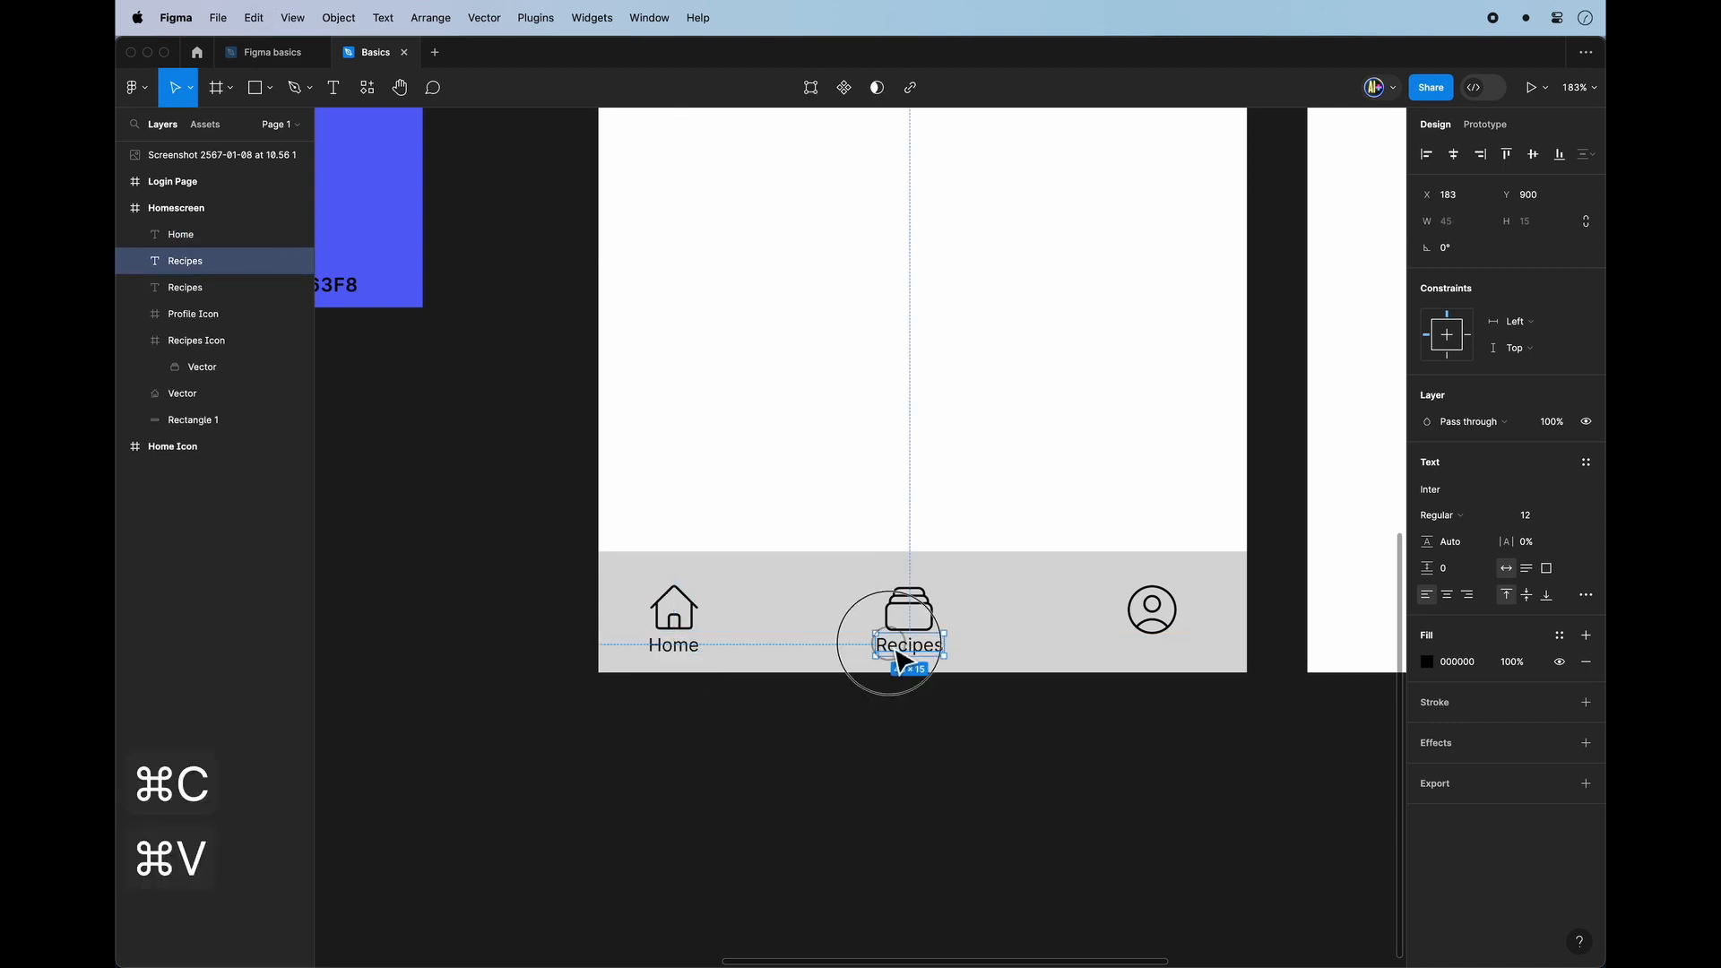
pyautogui.moveTo(906, 660); pyautogui.dragTo(1137, 668)
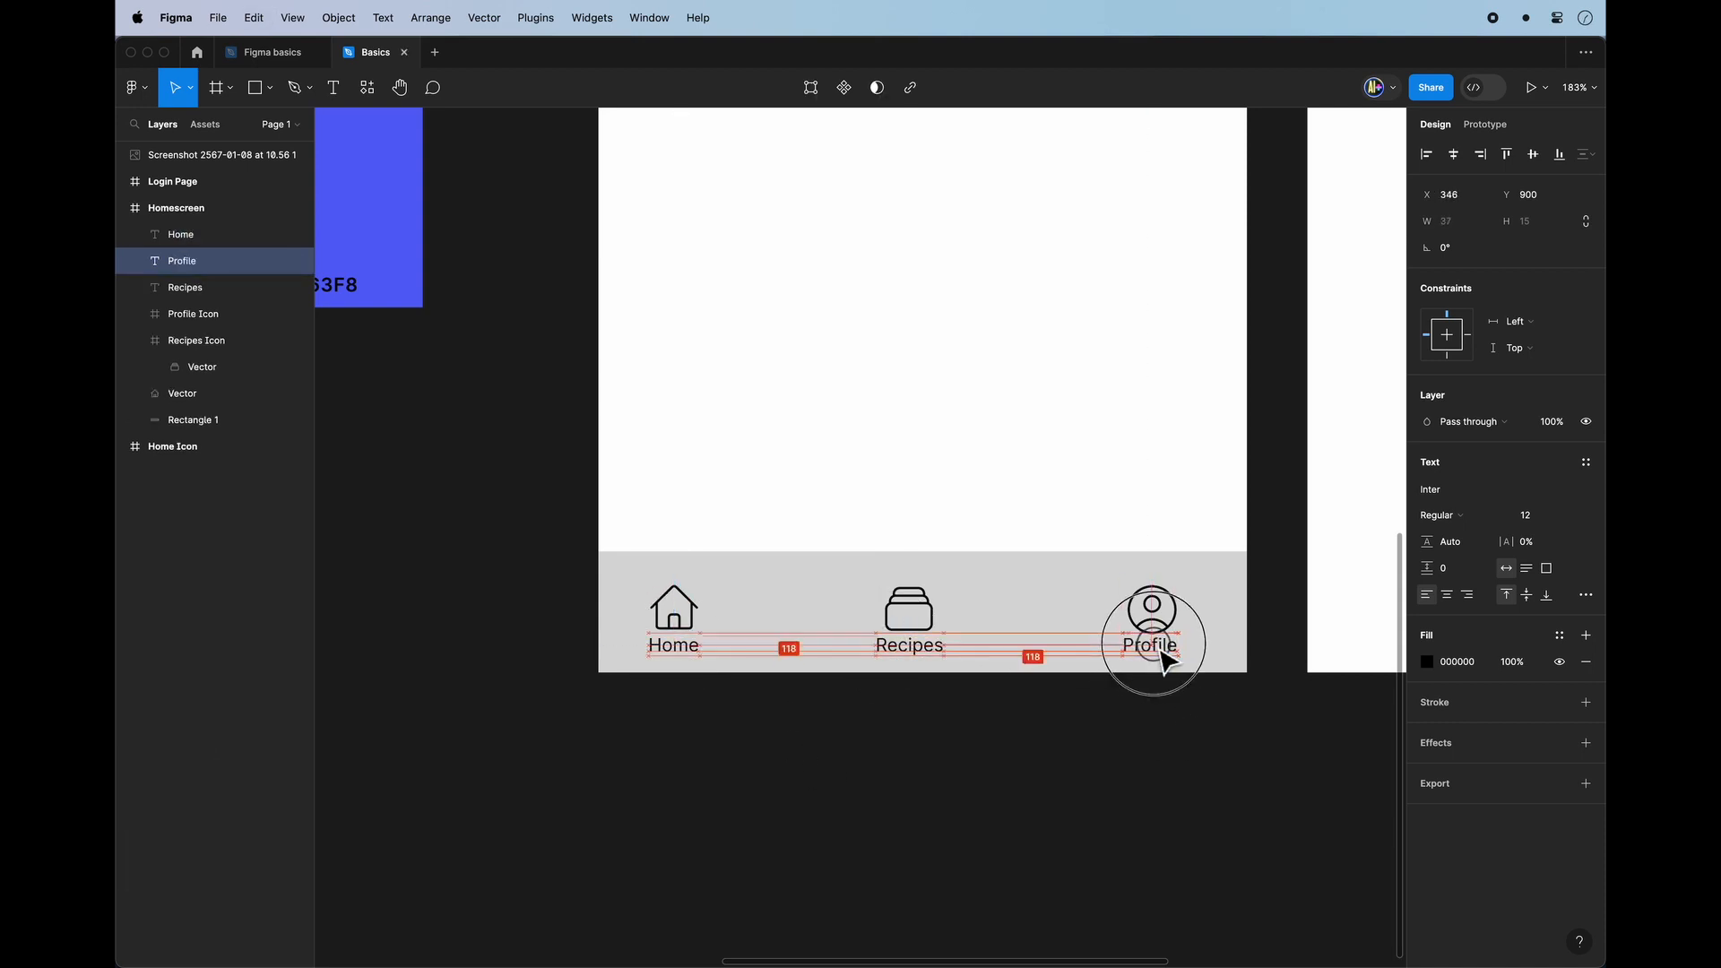
# Centre the Profile label horizontally beneath the Profile icon and centre-align its text.
pyautogui.scroll(10, 1161, 663)
pyautogui.keyDown('shift'); pyautogui.click(1105, 610); pyautogui.keyUp('shift')
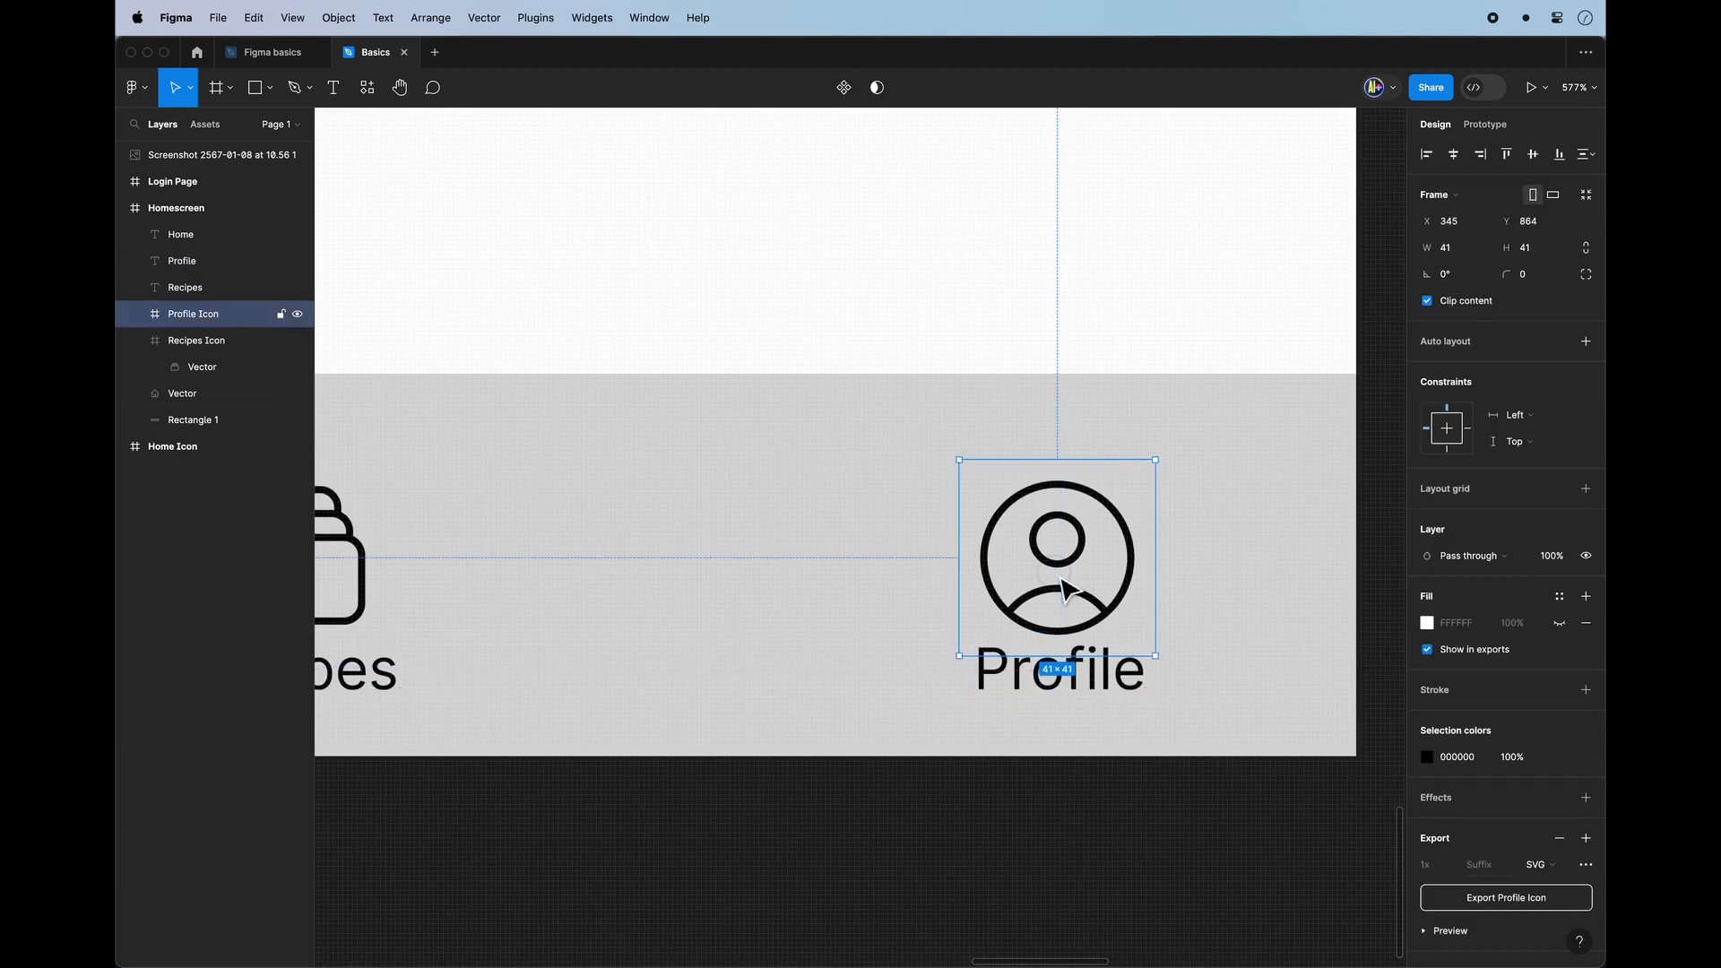
pyautogui.click(1454, 154)
pyautogui.moveTo(1087, 696); pyautogui.dragTo(1095, 695)
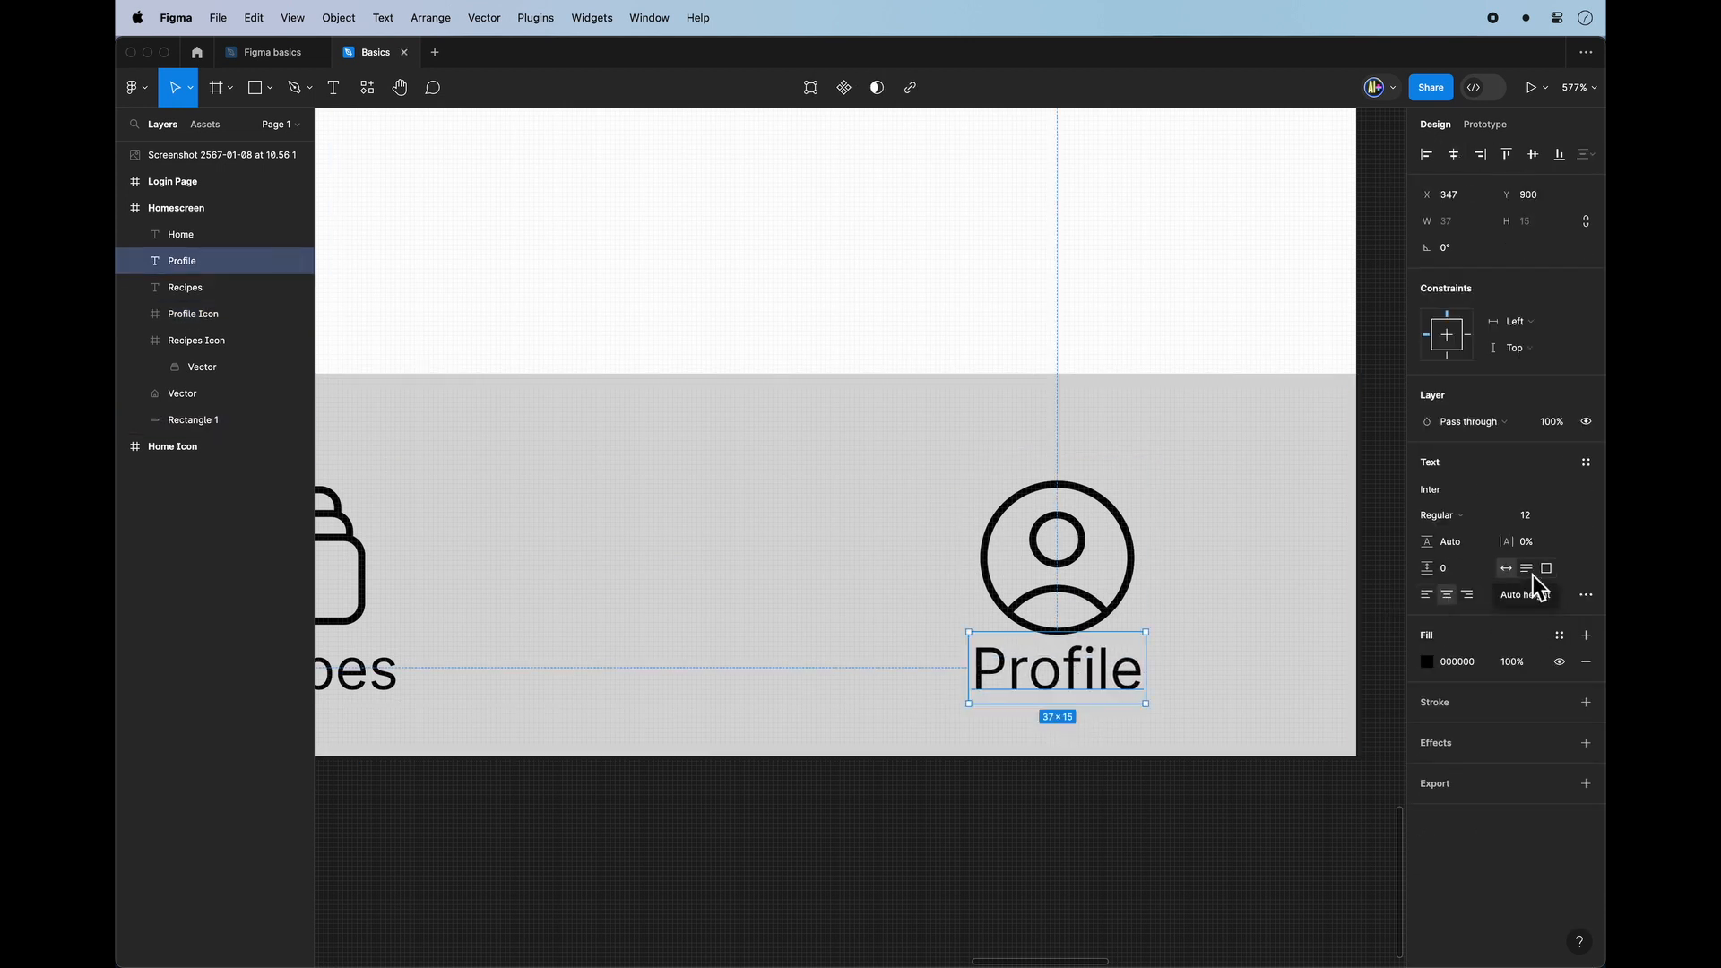
pyautogui.scroll(-10, 1102, 869)
pyautogui.click(1102, 869)
pyautogui.hscroll(5, 1002, 485)
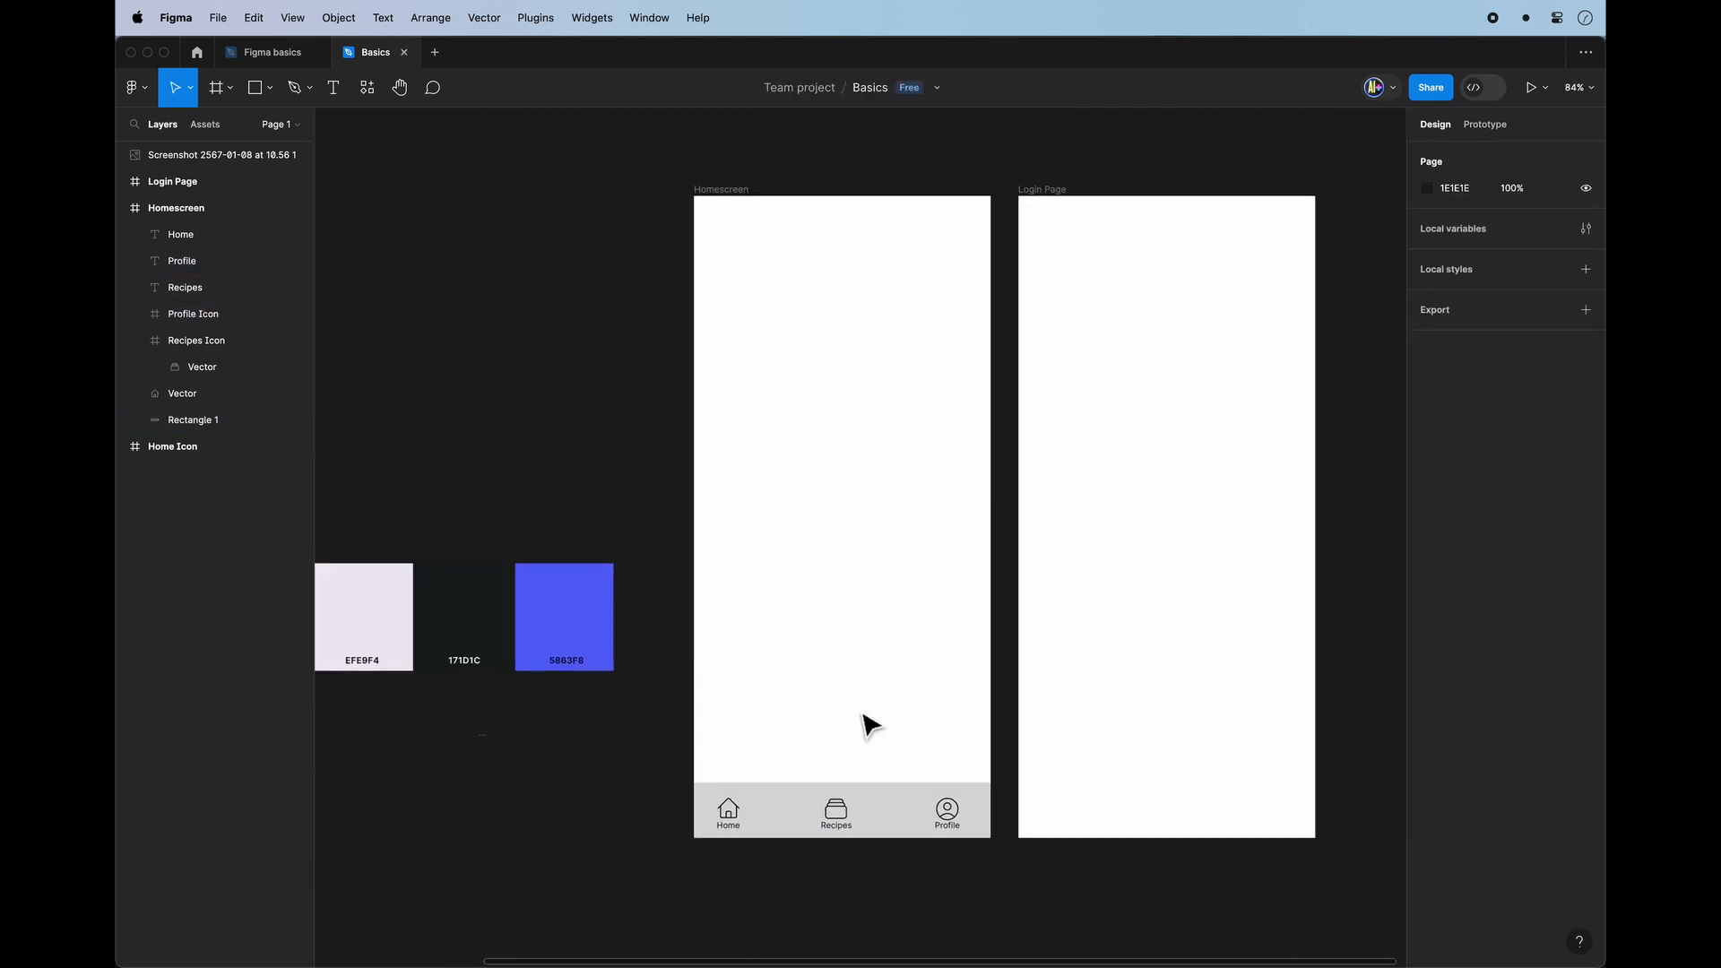
# Draw a small rectangle of about 58 × 59 near the upper-right corner of the Homescreen frame.
pyautogui.click(270, 87)
pyautogui.click(240, 126)
pyautogui.moveTo(969, 214); pyautogui.dragTo(933, 260)
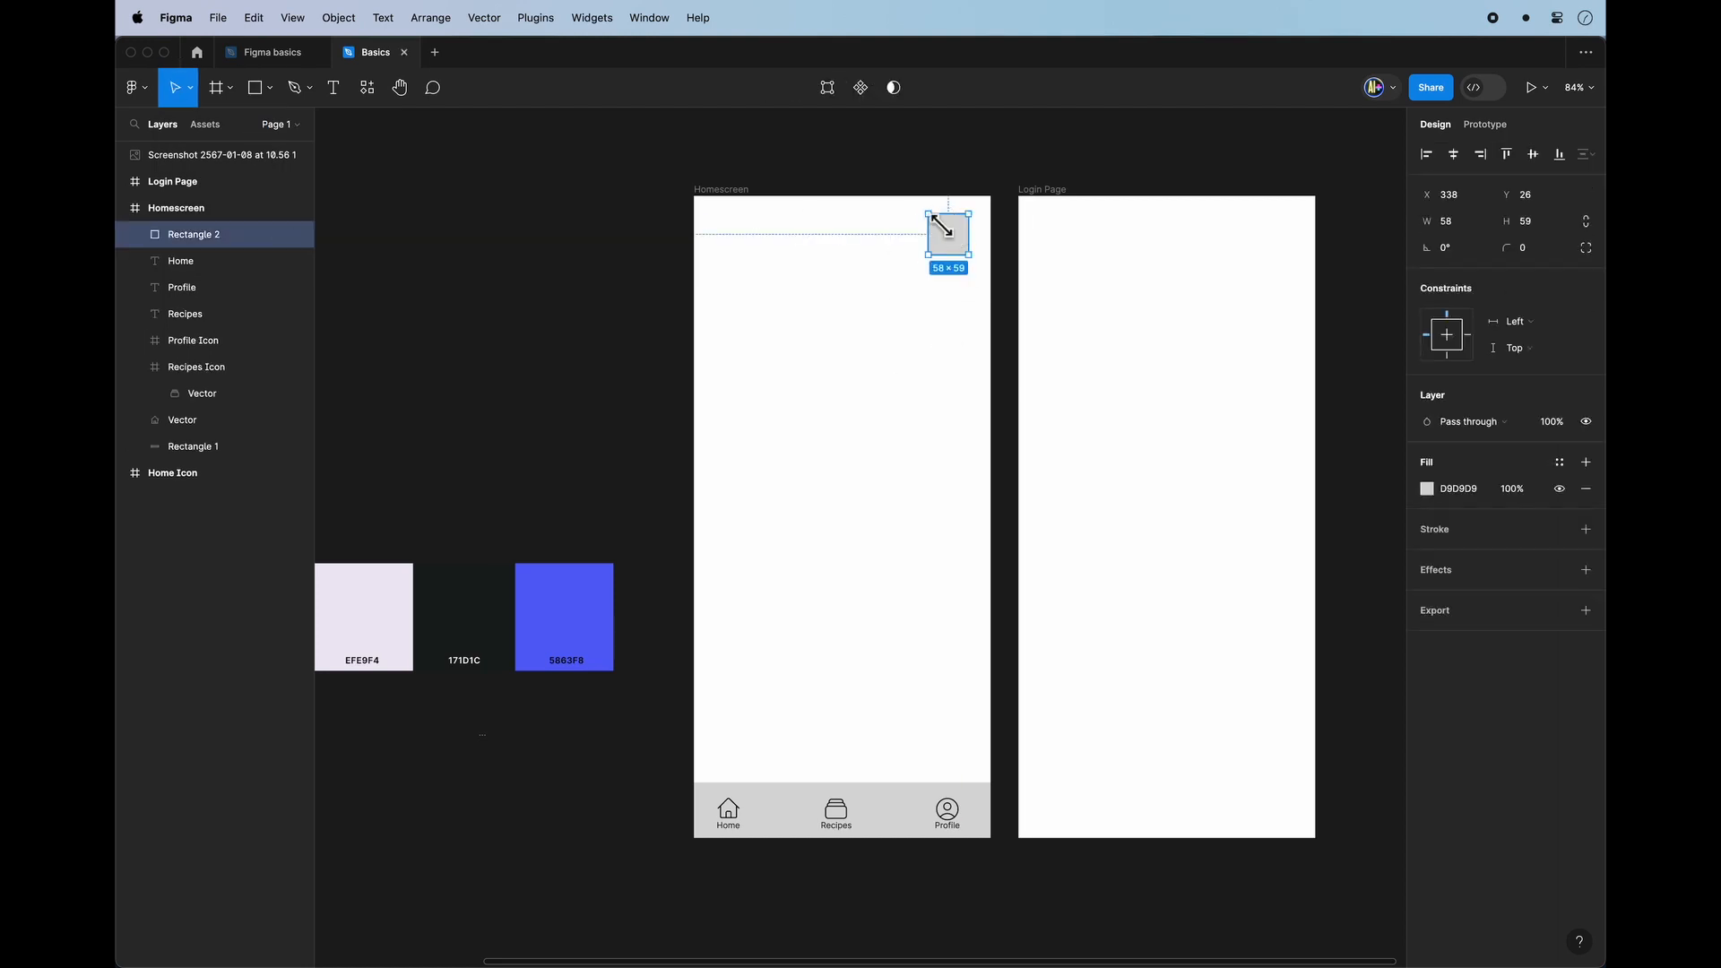
pyautogui.hotkey('shift', '2')
pyautogui.click(1531, 250)
pyautogui.moveTo(1042, 244)
pyautogui.mouseDown()
pyautogui.moveTo(1024, 279)
pyautogui.moveTo(1064, 238)
pyautogui.mouseUp()
pyautogui.click(1080, 309)
pyautogui.click(997, 285)
pyautogui.click(1101, 342)
pyautogui.scroll(-10, 1101, 342)
pyautogui.hotkey('shift', '1')
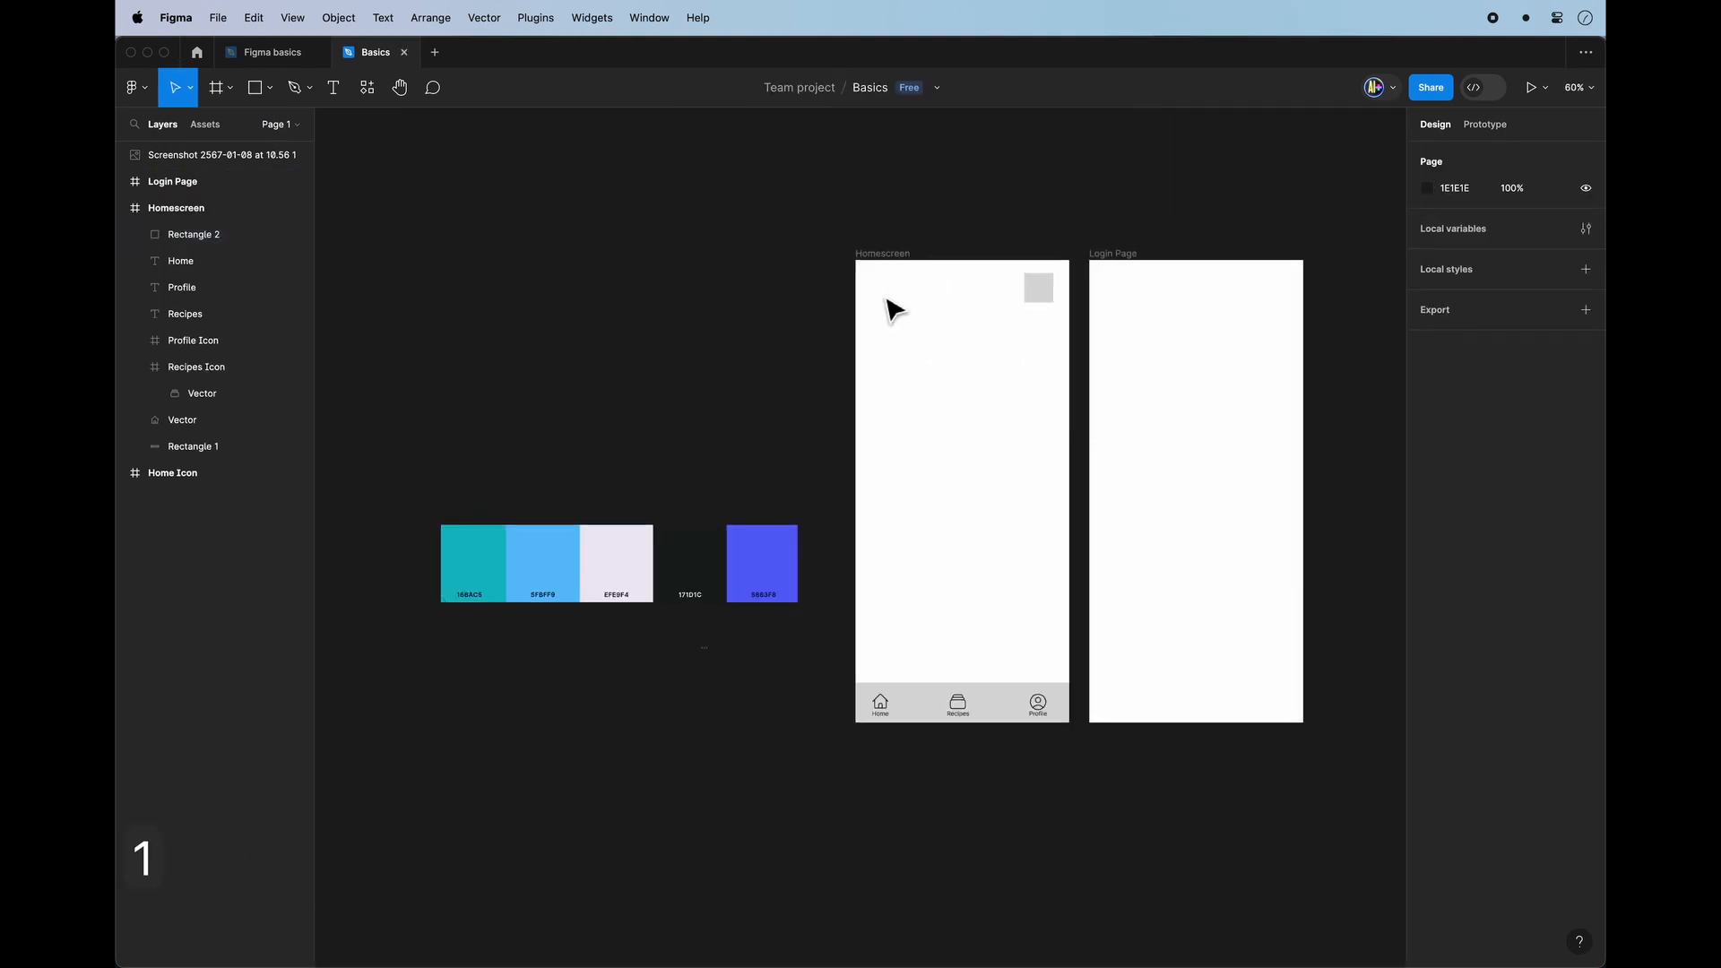
# Fill the navigation bar with the blue 5863F8 sampled from the palette image.
pyautogui.click(995, 712)
pyautogui.click(1427, 489)
pyautogui.press('i')
pyautogui.click(769, 566)
# Recolour all the navigation bar's icons and labels with the pale EFE9F4 swatch sampled from the palette.
pyautogui.scroll(5, 1040, 744)
pyautogui.moveTo(1080, 583); pyautogui.dragTo(525, 632)
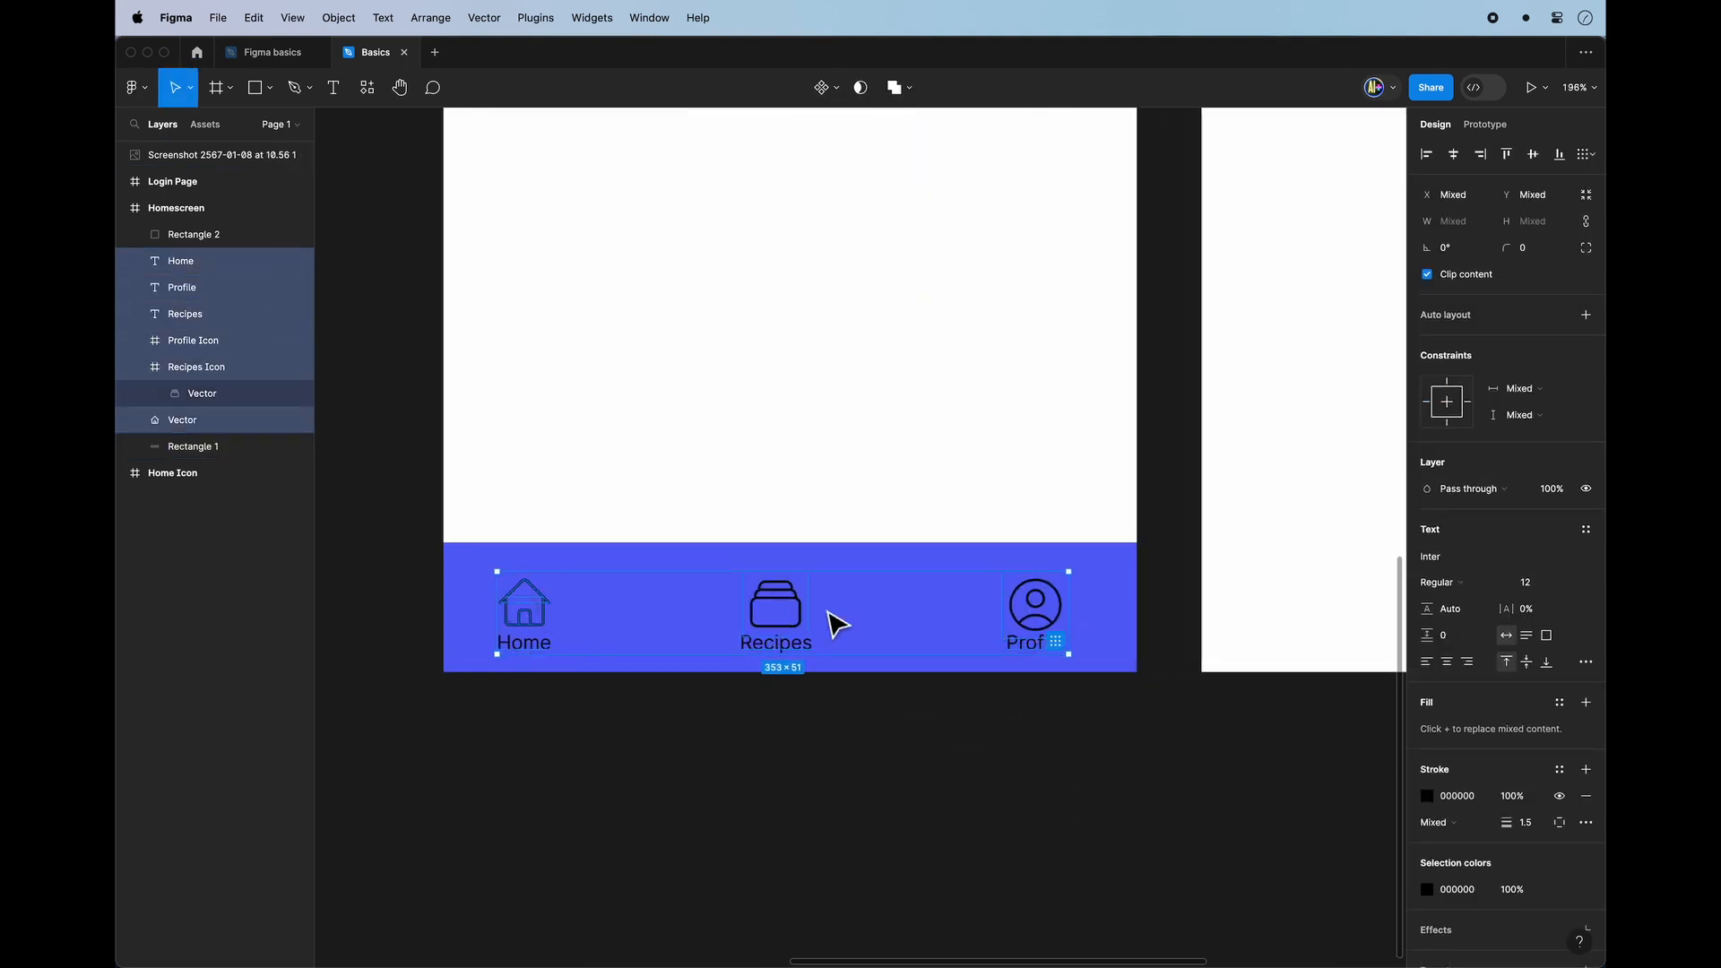
pyautogui.click(1427, 889)
pyautogui.scroll(-5, 625, 566)
pyautogui.hscroll(-3, 624, 538)
pyautogui.press('i')
pyautogui.click(624, 468)
pyautogui.click(1063, 730)
pyautogui.hscroll(1, 1063, 730)
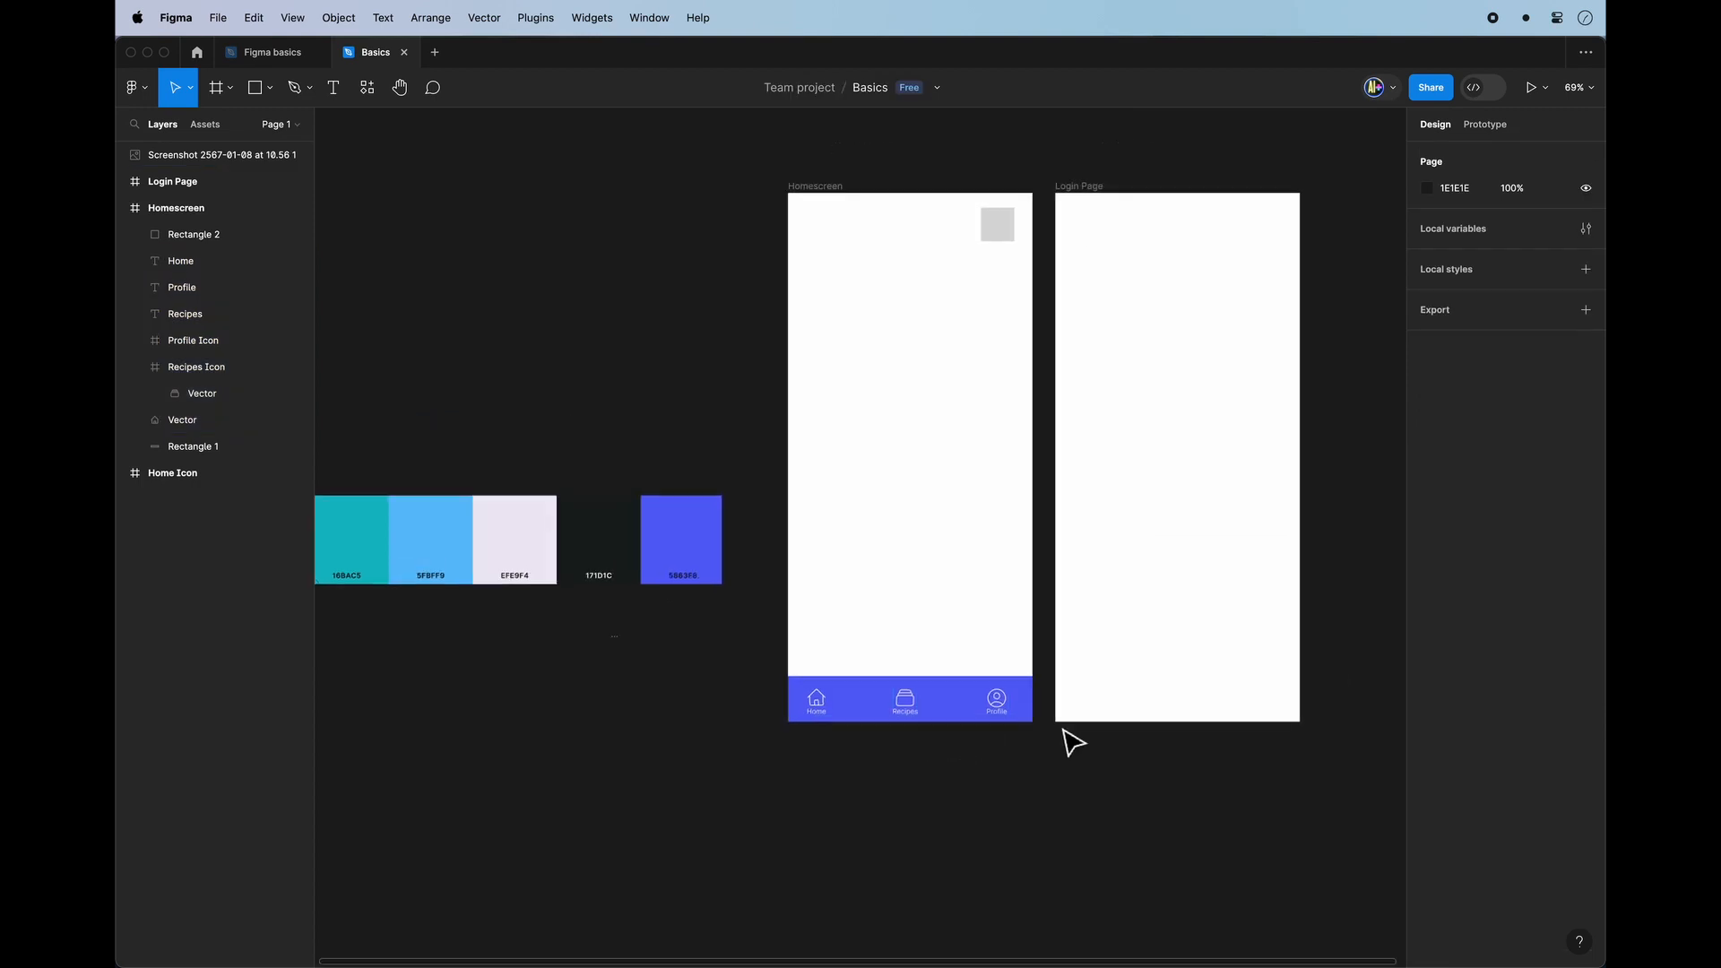
# Add a second fill to the navigation bar and sample its colour from the palette's teal swatch.
pyautogui.click(932, 708)
pyautogui.click(1427, 488)
pyautogui.click(1232, 769)
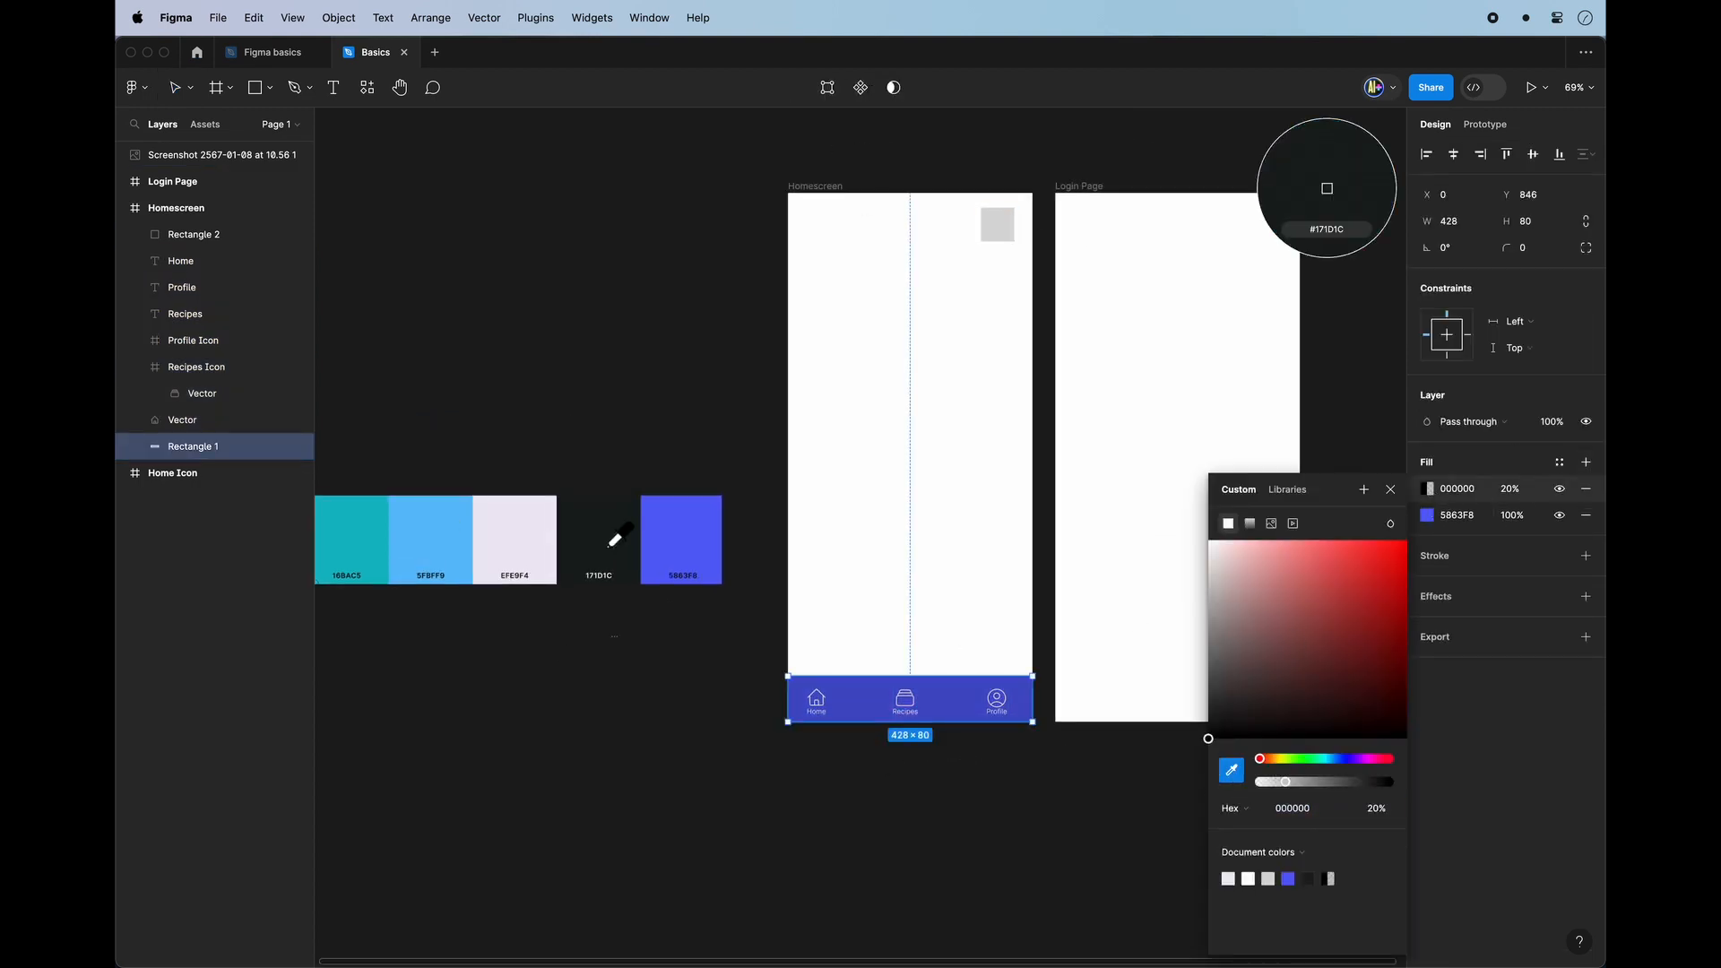
pyautogui.hscroll(-2, 443, 538)
pyautogui.click(448, 538)
pyautogui.click(1390, 490)
# Compare the navigation bar with its teal fill hidden and shown.
pyautogui.click(1559, 489)
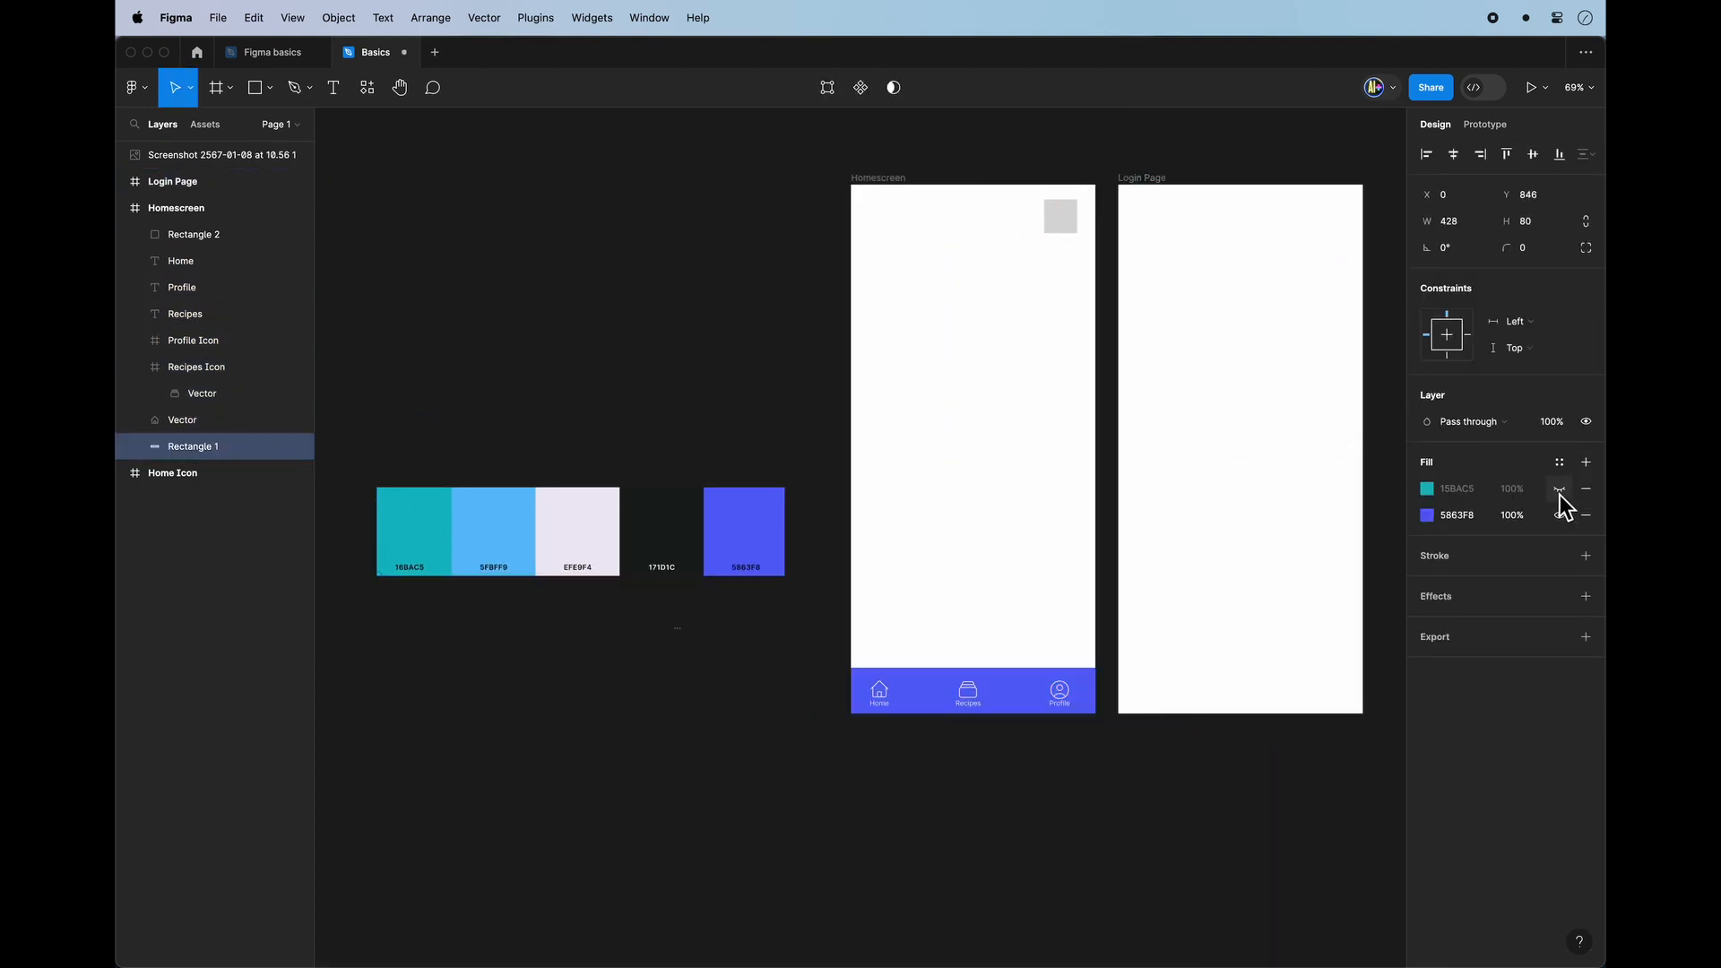
pyautogui.click(1560, 490)
pyautogui.click(1560, 490)
pyautogui.click(1560, 489)
# Try 20% opacity on the bar's teal fill and set it to 50%.
pyautogui.click(1512, 490)
pyautogui.write('20')
pyautogui.press('Return')
pyautogui.write('50')
pyautogui.press('Return')
pyautogui.scroll(5, 1126, 749)
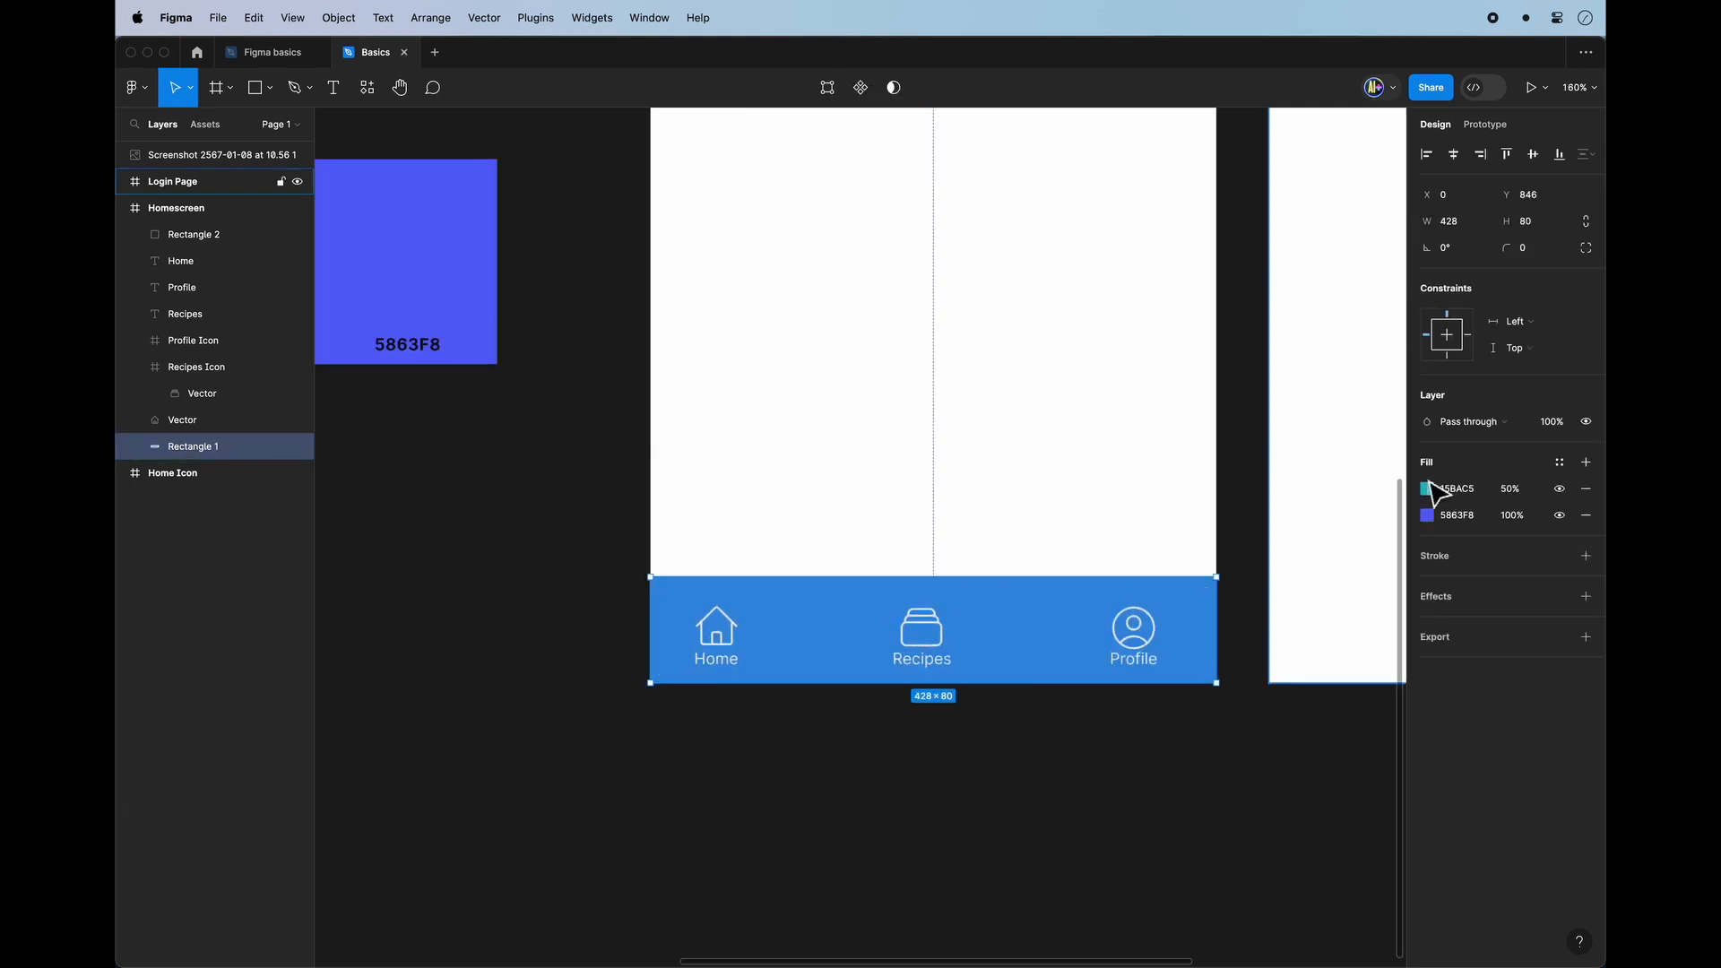
# Change the teal fill to a linear gradient and reposition its stops so the teal strengthens towards the bar's lower edge.
pyautogui.click(1427, 489)
pyautogui.click(1250, 523)
pyautogui.moveTo(1391, 502); pyautogui.dragTo(1282, 502)
pyautogui.moveTo(1225, 502); pyautogui.dragTo(1468, 504)
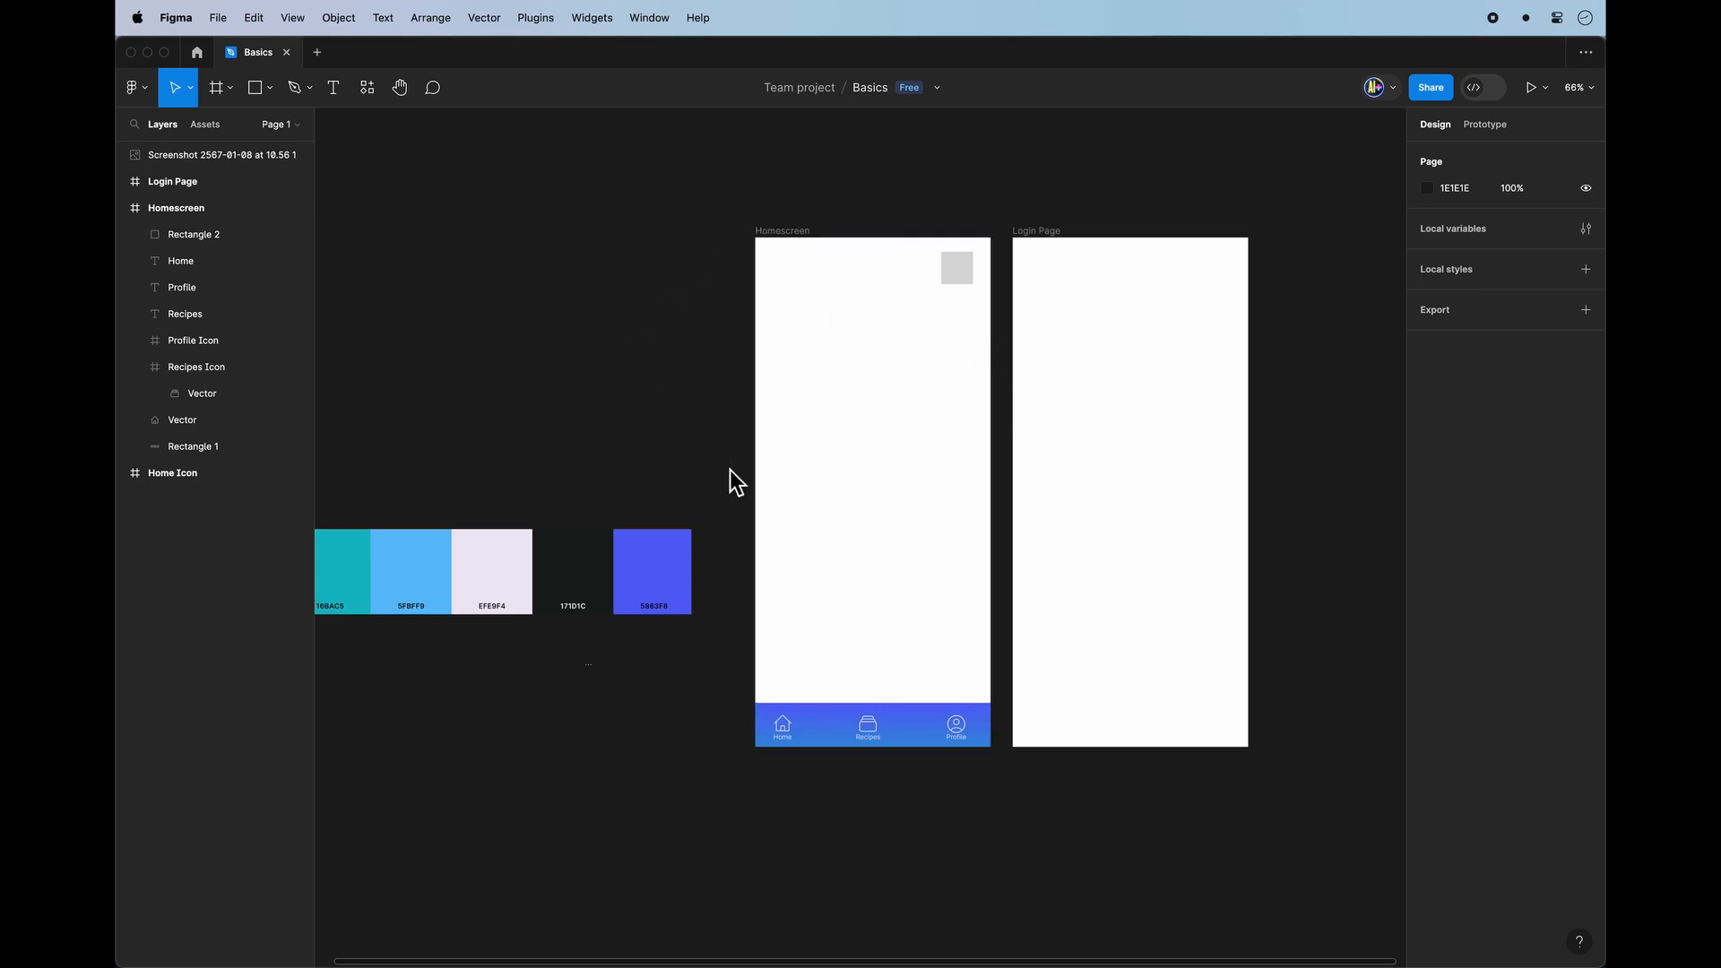
# Open the Figma Community and search it for "recipe app template".
pyautogui.click(198, 53)
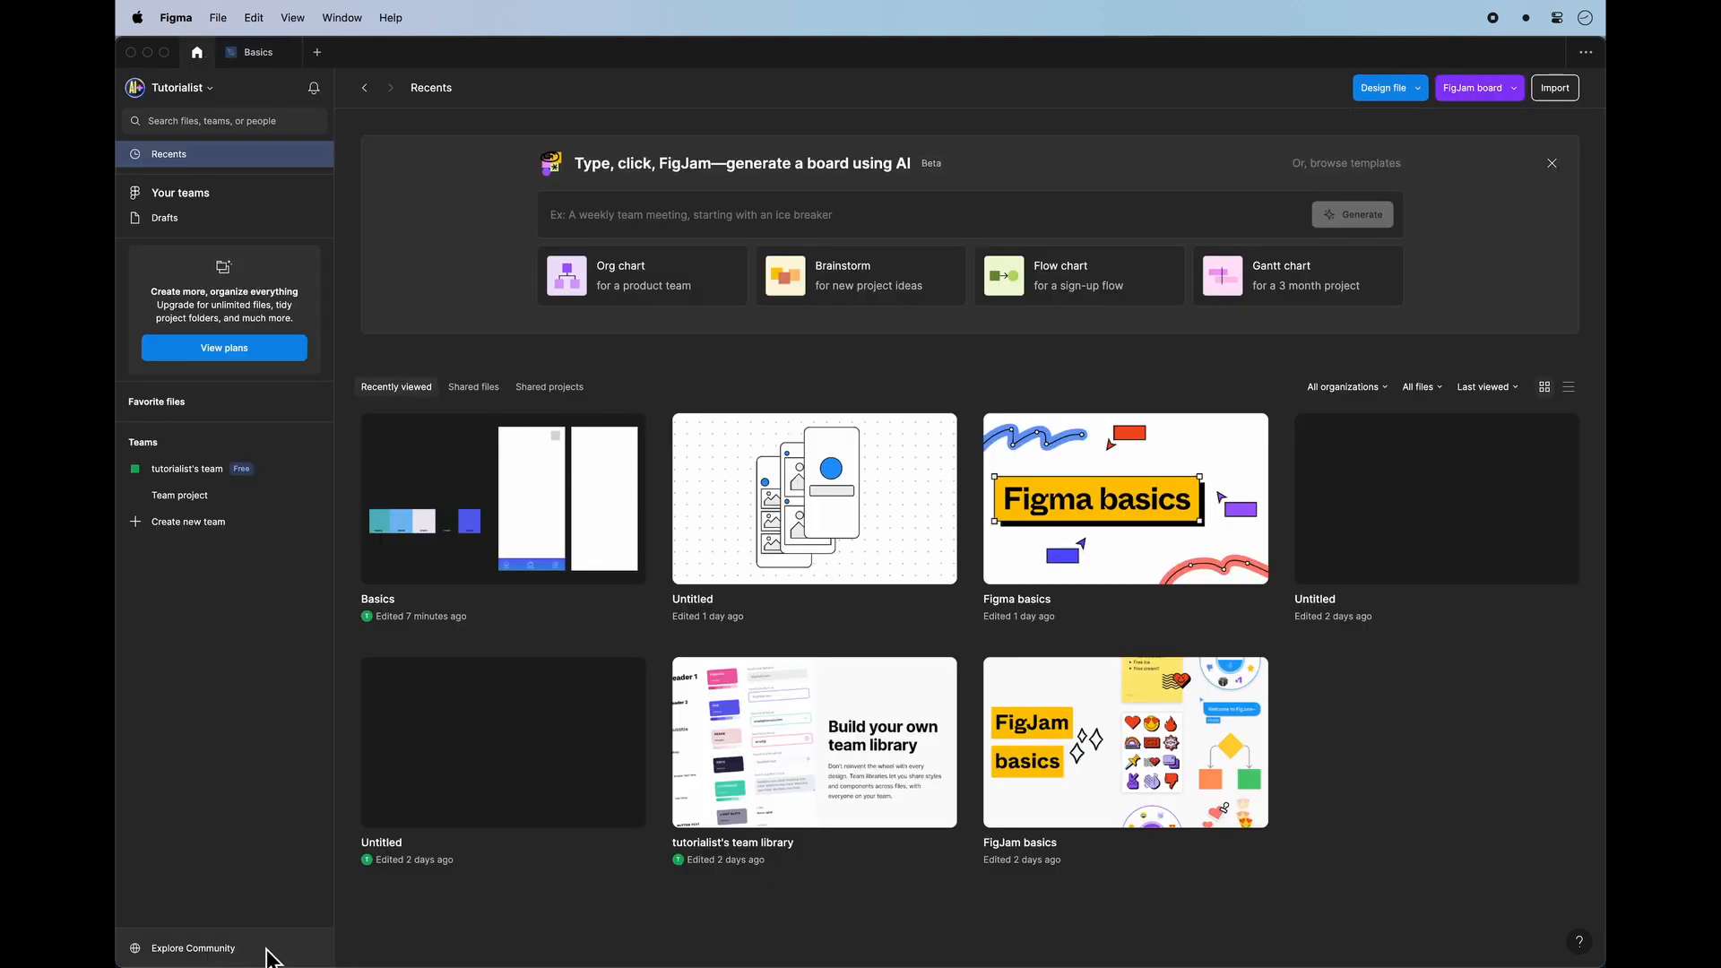
pyautogui.click(268, 953)
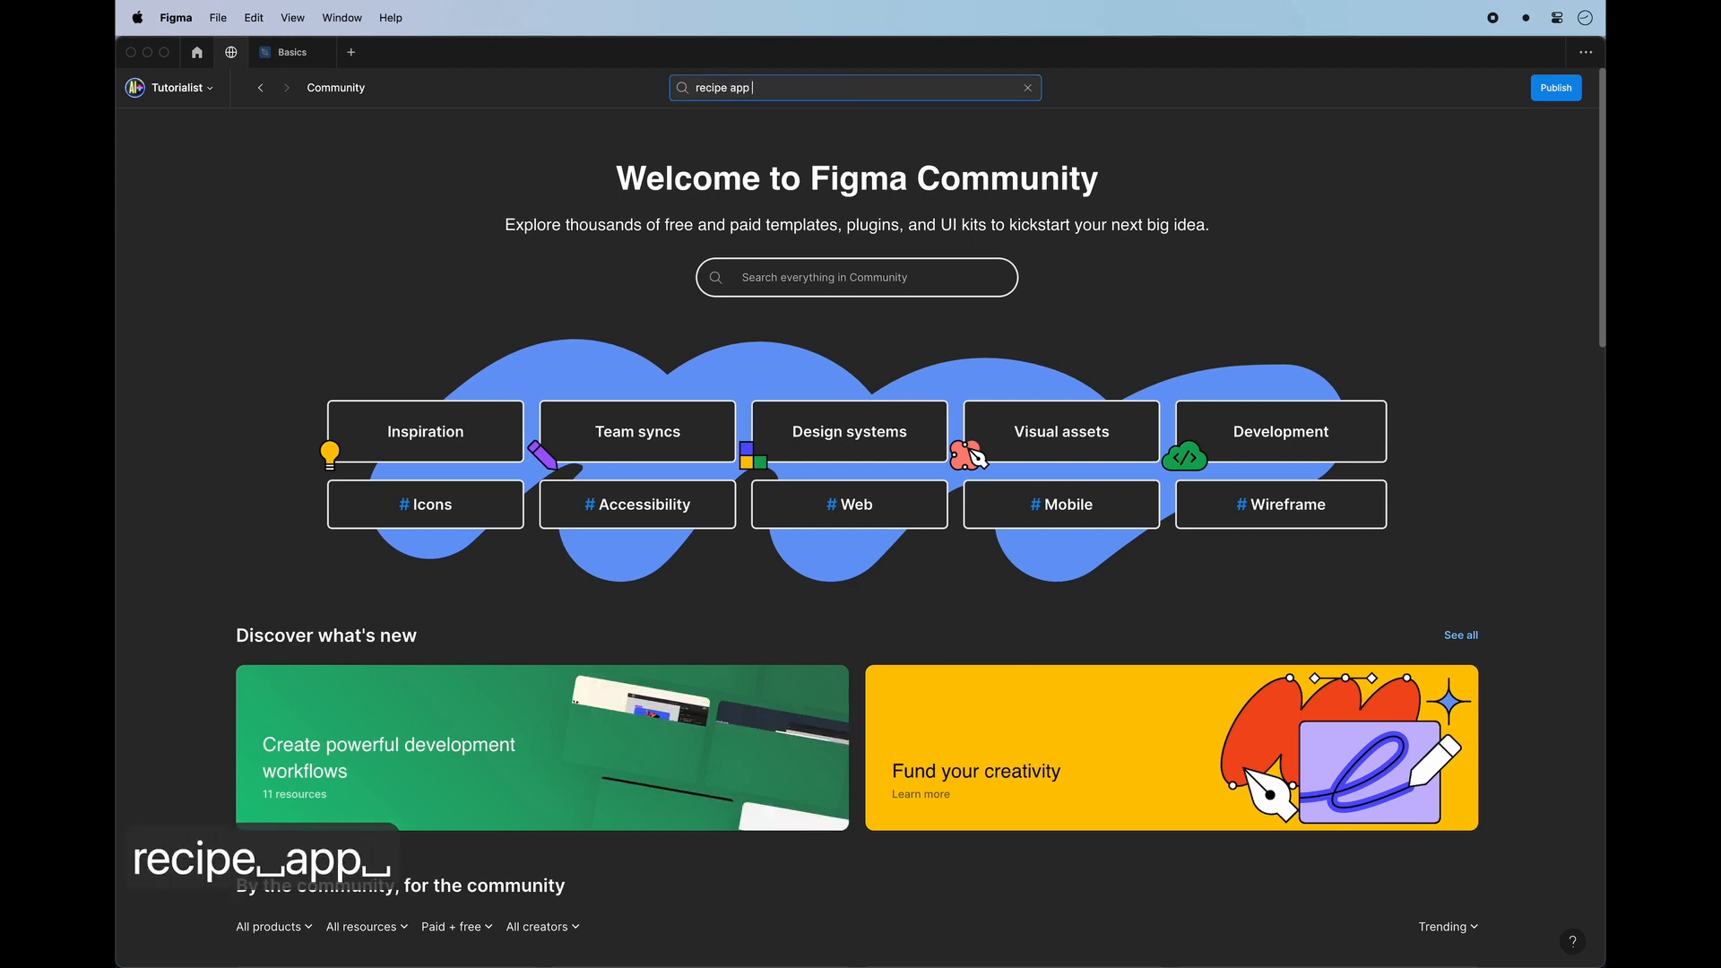
pyautogui.write('template')
pyautogui.press('Return')
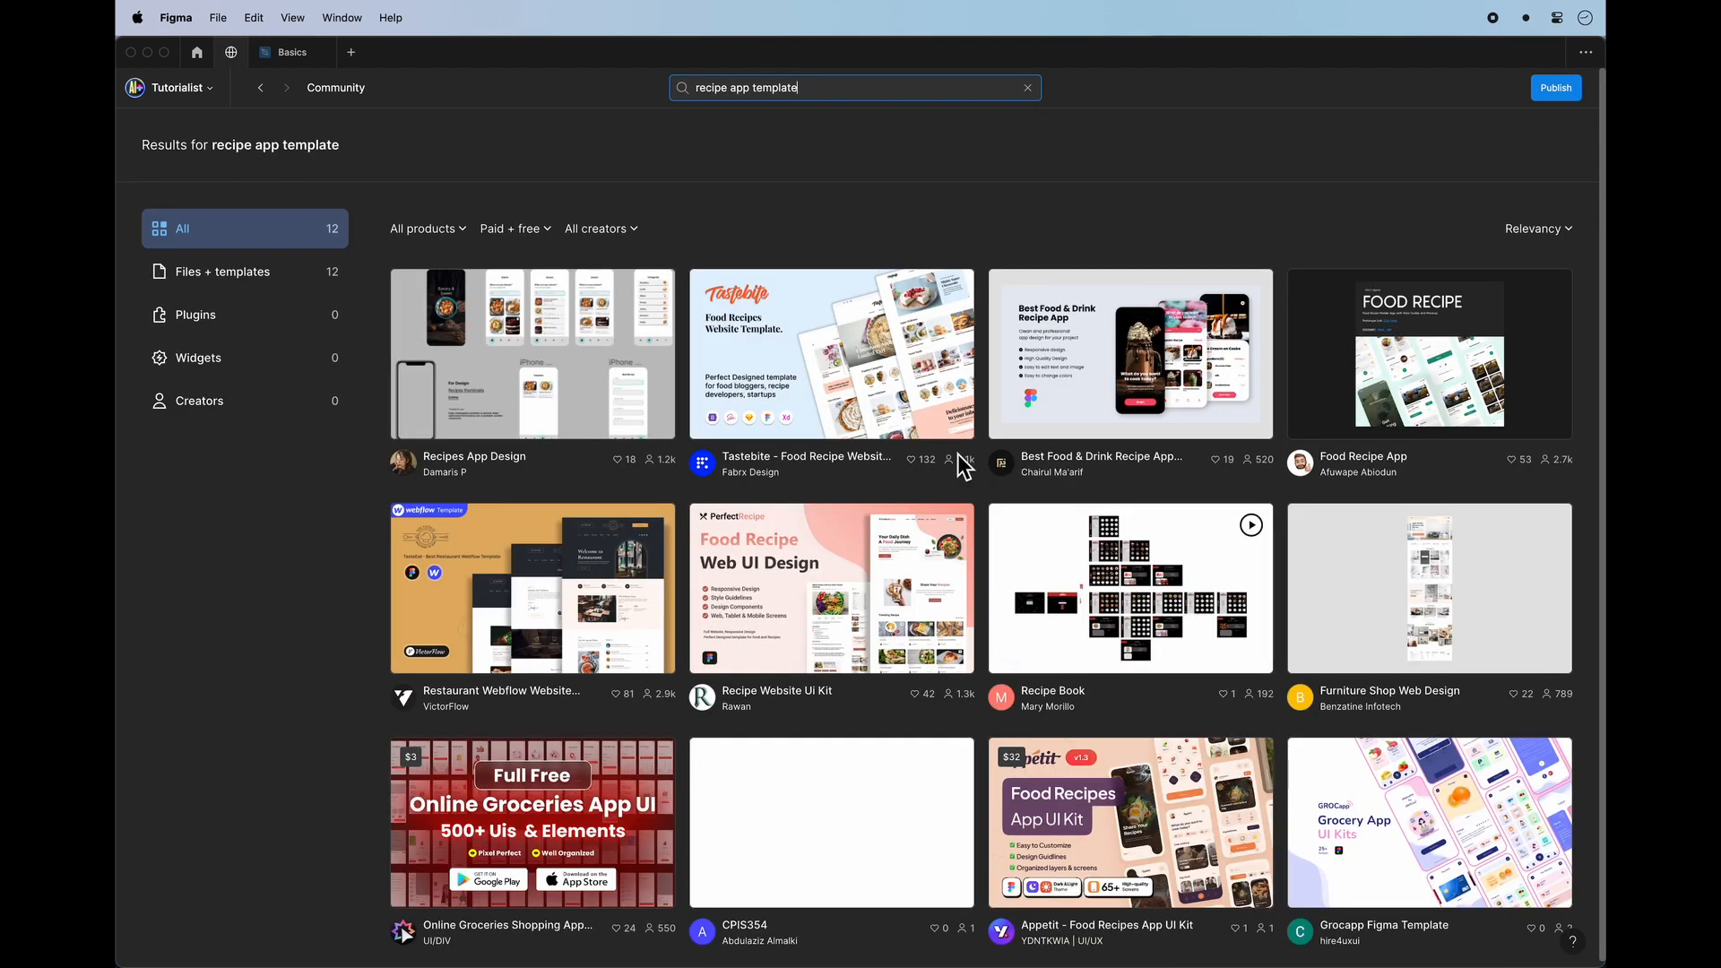
# Review the Recipes App Design template's description and preview, and open the template as an editable file.
pyautogui.click(560, 380)
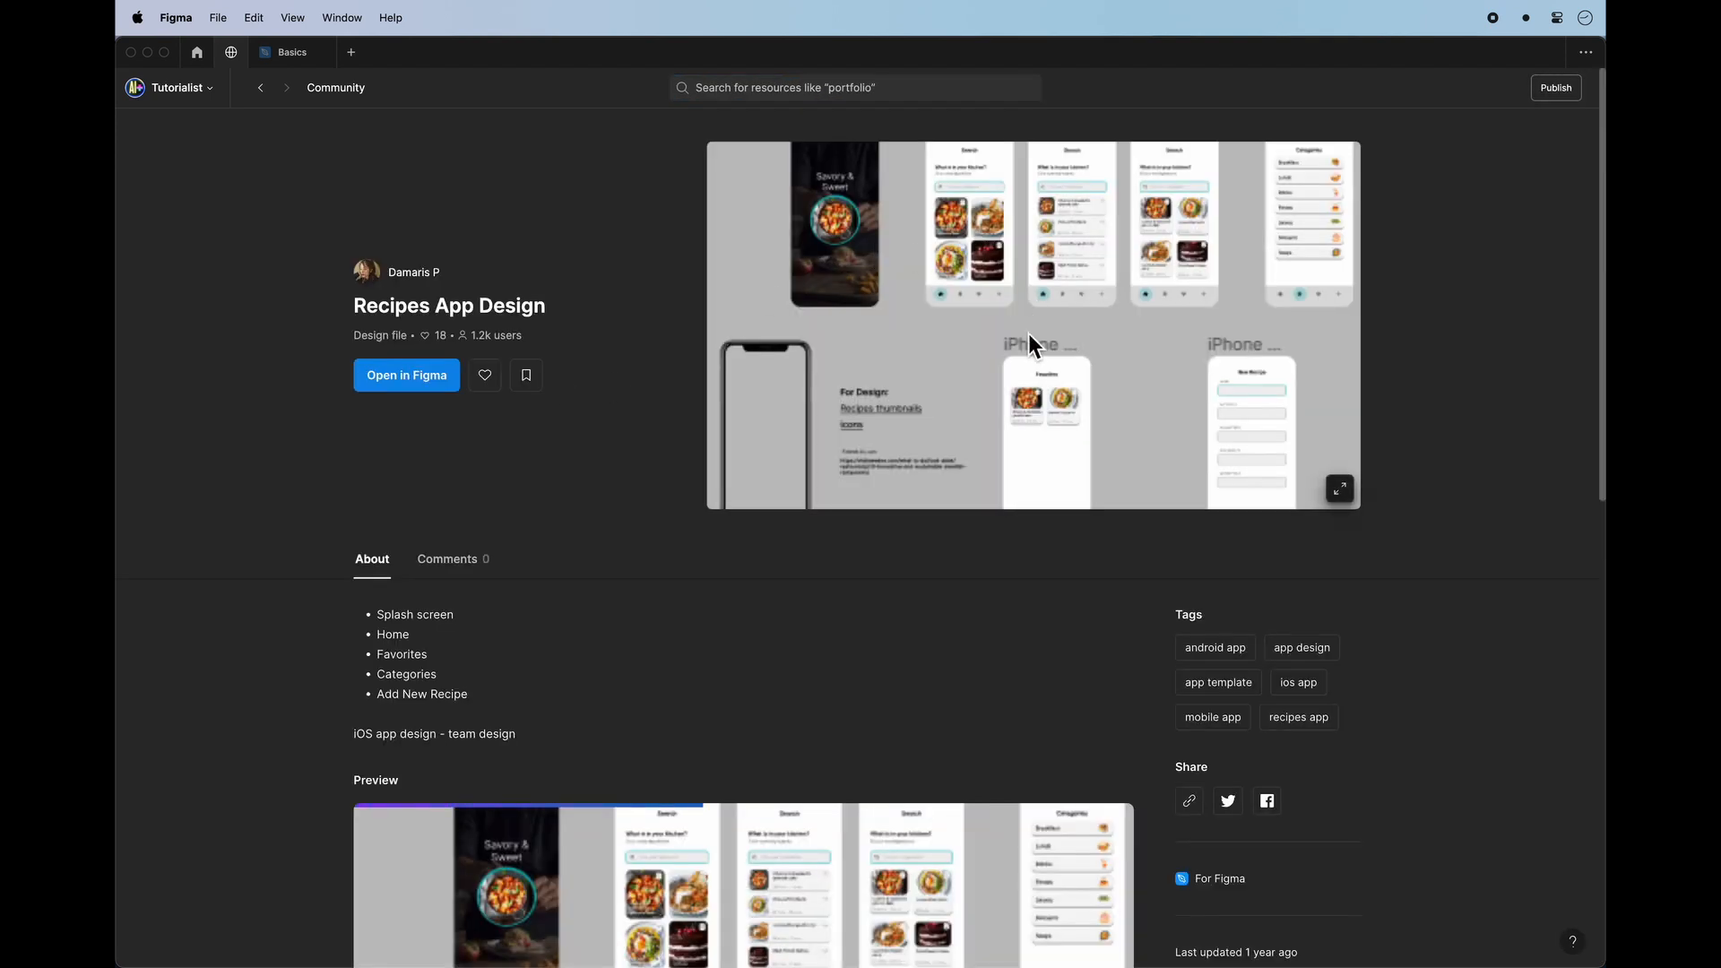
pyautogui.scroll(-2, 1029, 334)
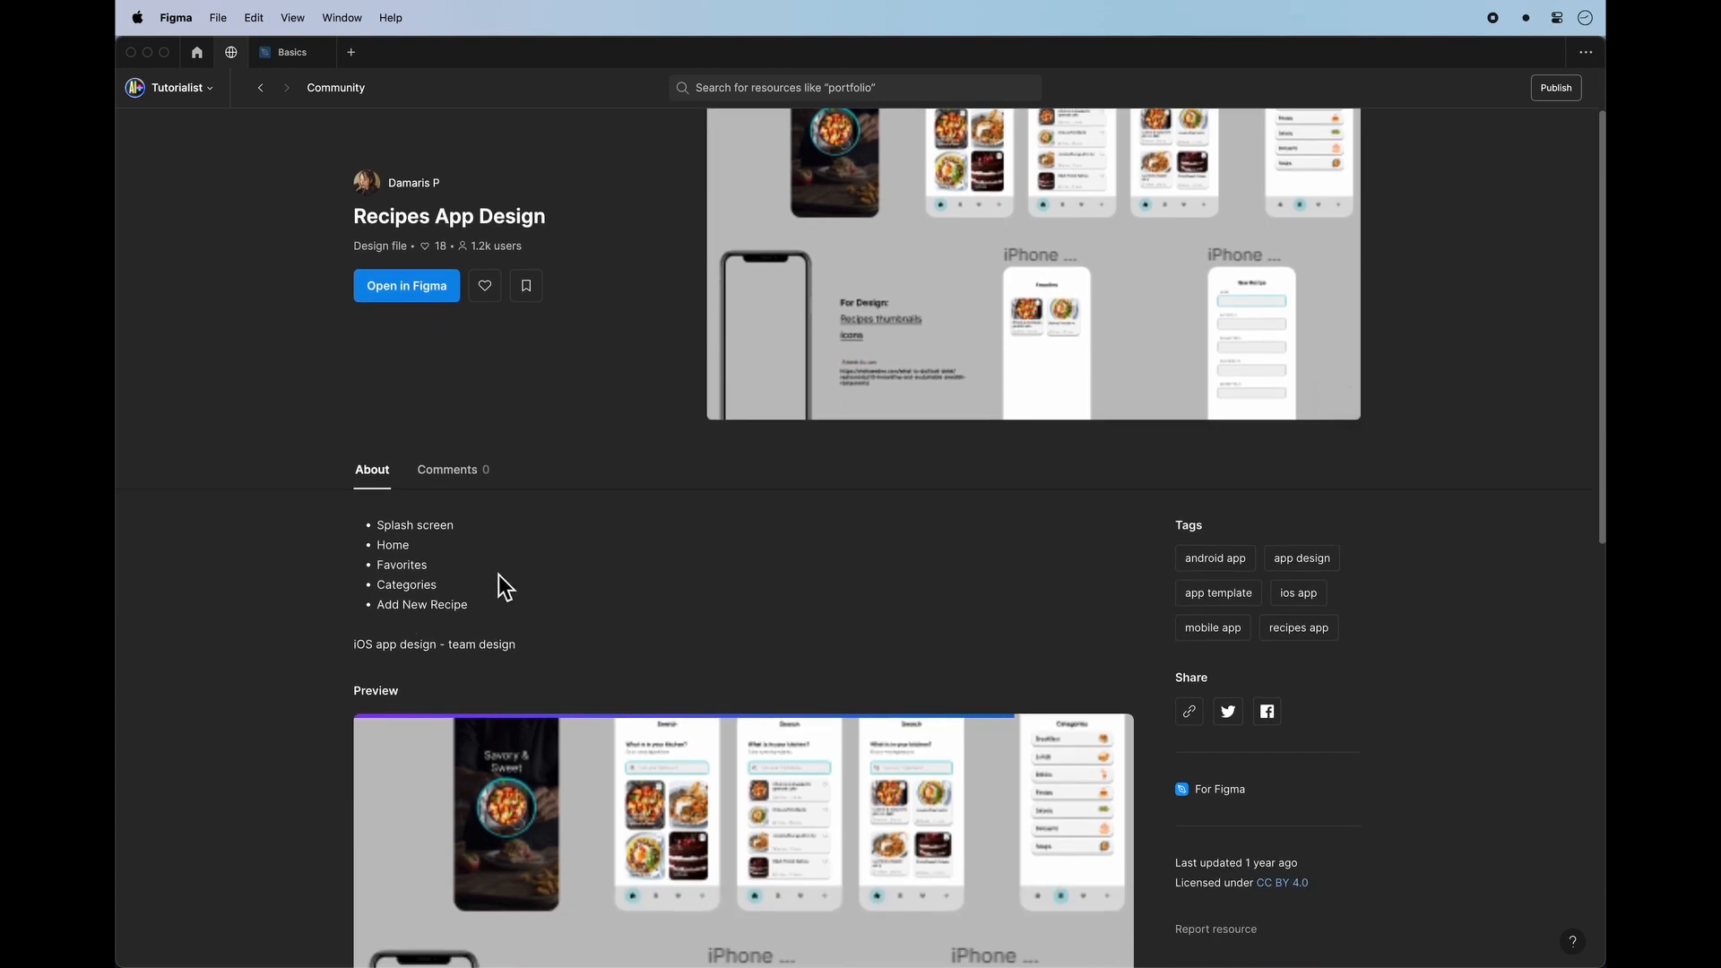
pyautogui.scroll(-4, 498, 574)
pyautogui.scroll(6, 499, 574)
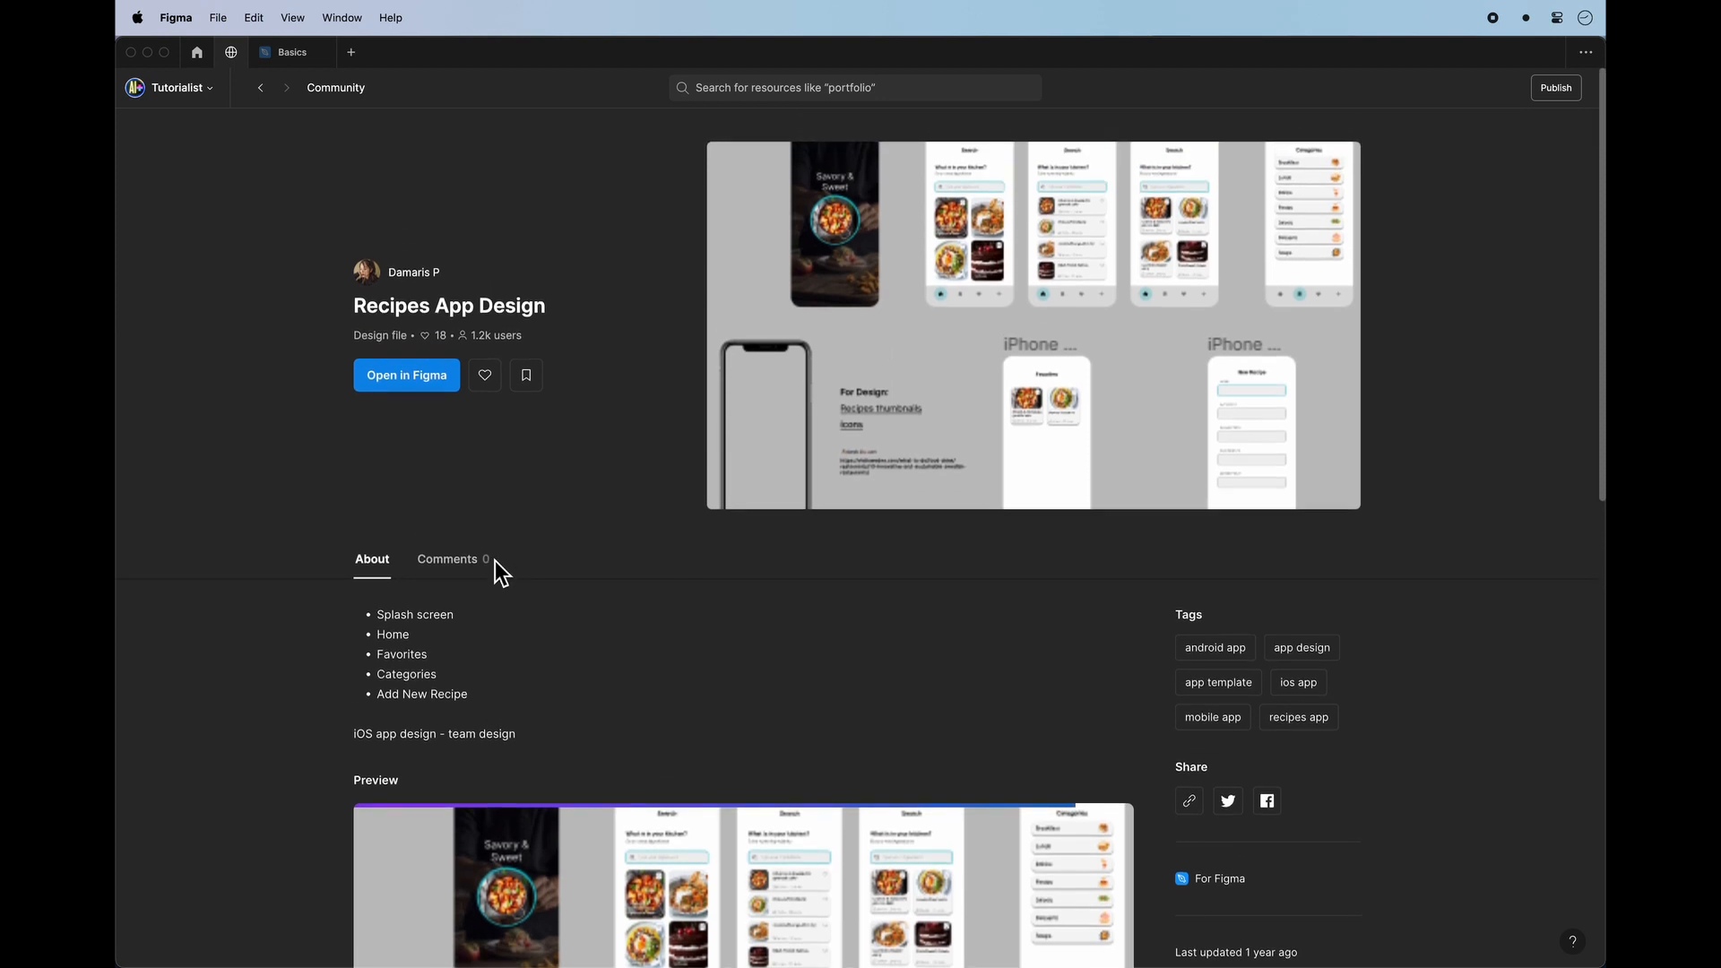
pyautogui.click(416, 382)
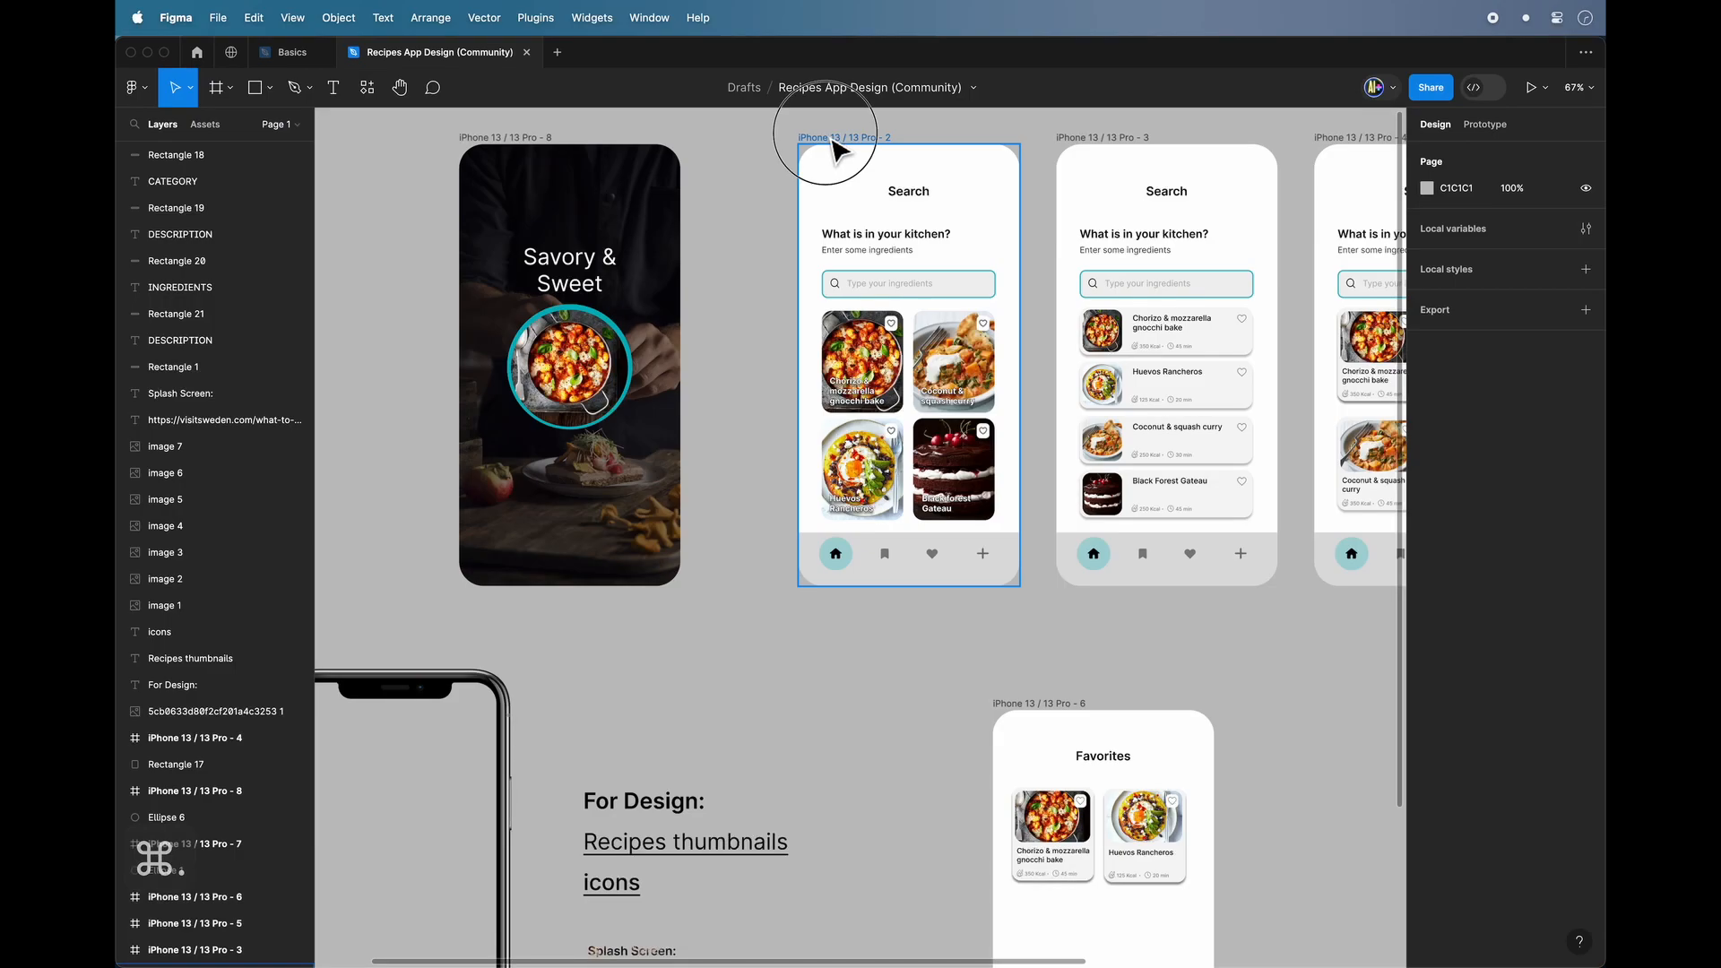
# Examine the layers of the first Search screen and the layout of the neighbouring recipe screens up close.
pyautogui.click(833, 140)
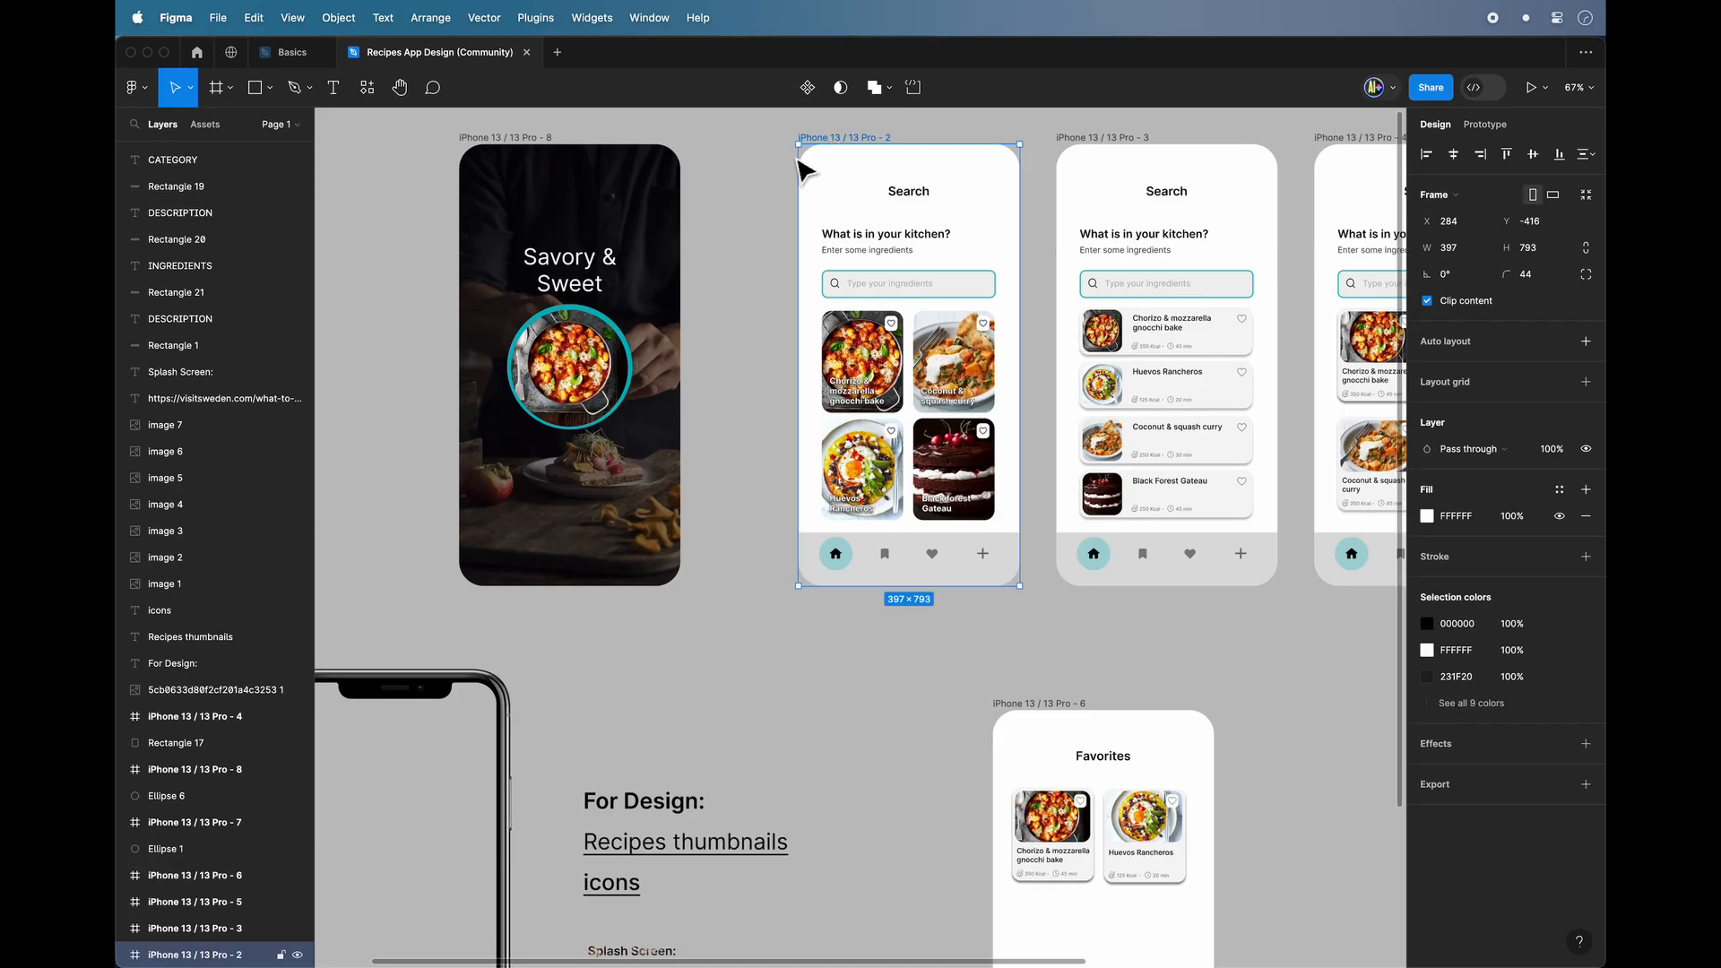
pyautogui.click(123, 955)
pyautogui.scroll(-8, 192, 922)
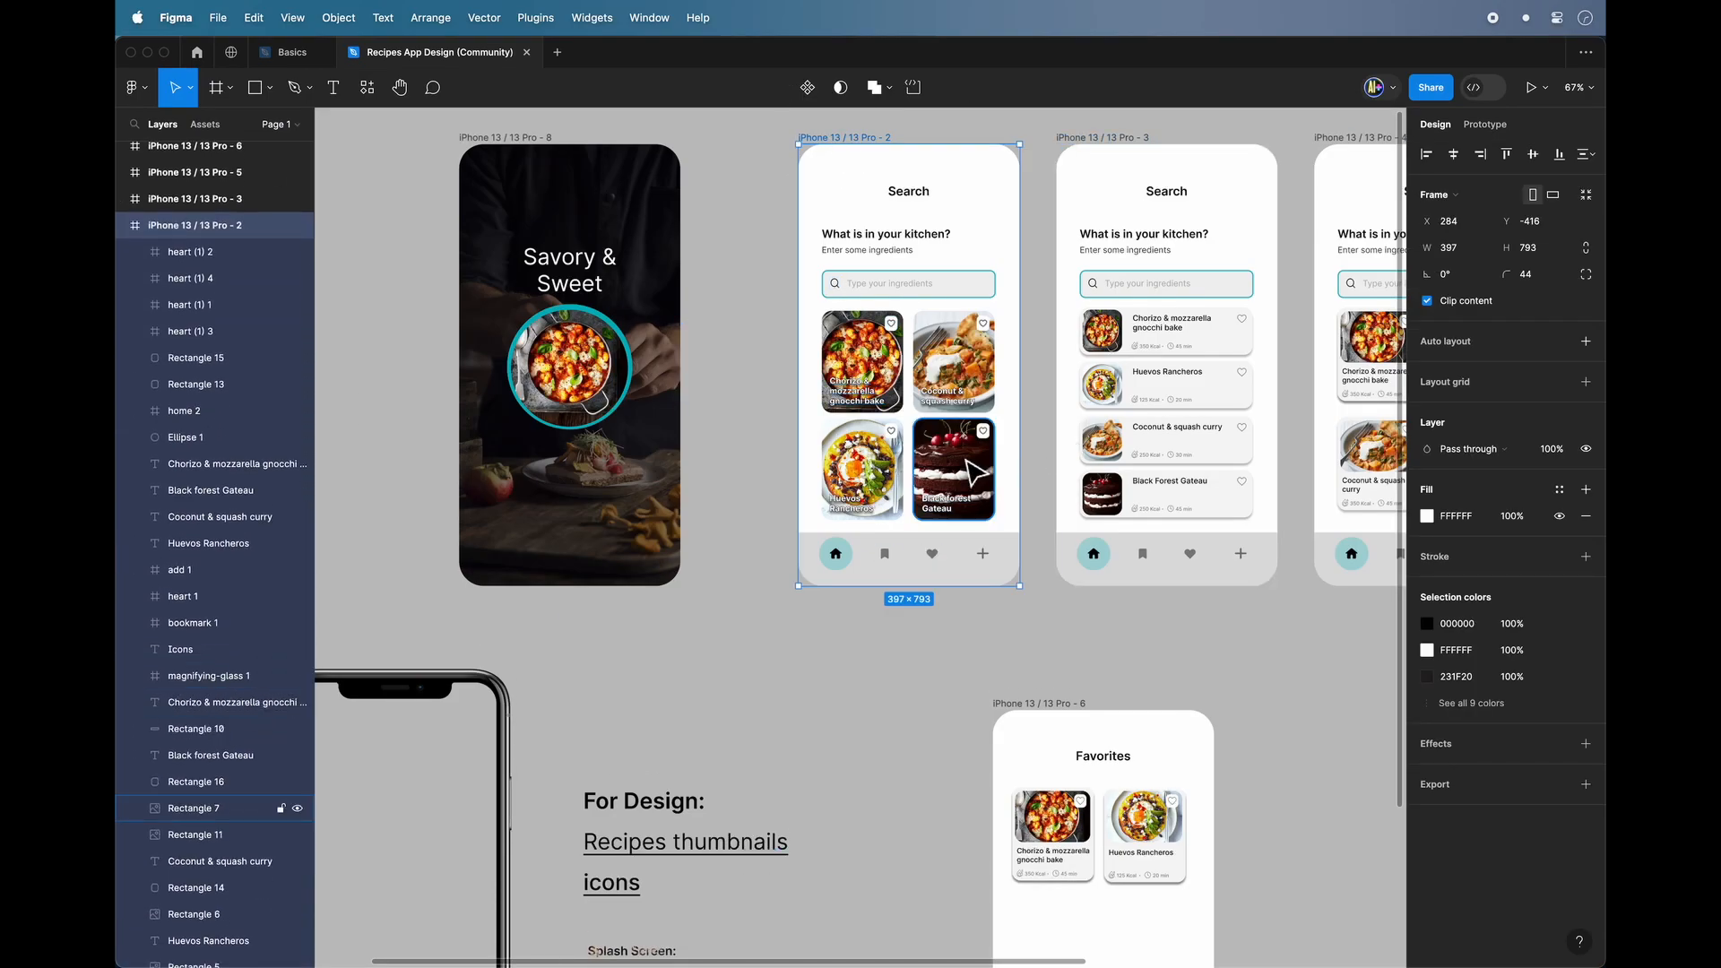
pyautogui.scroll(10, 976, 472)
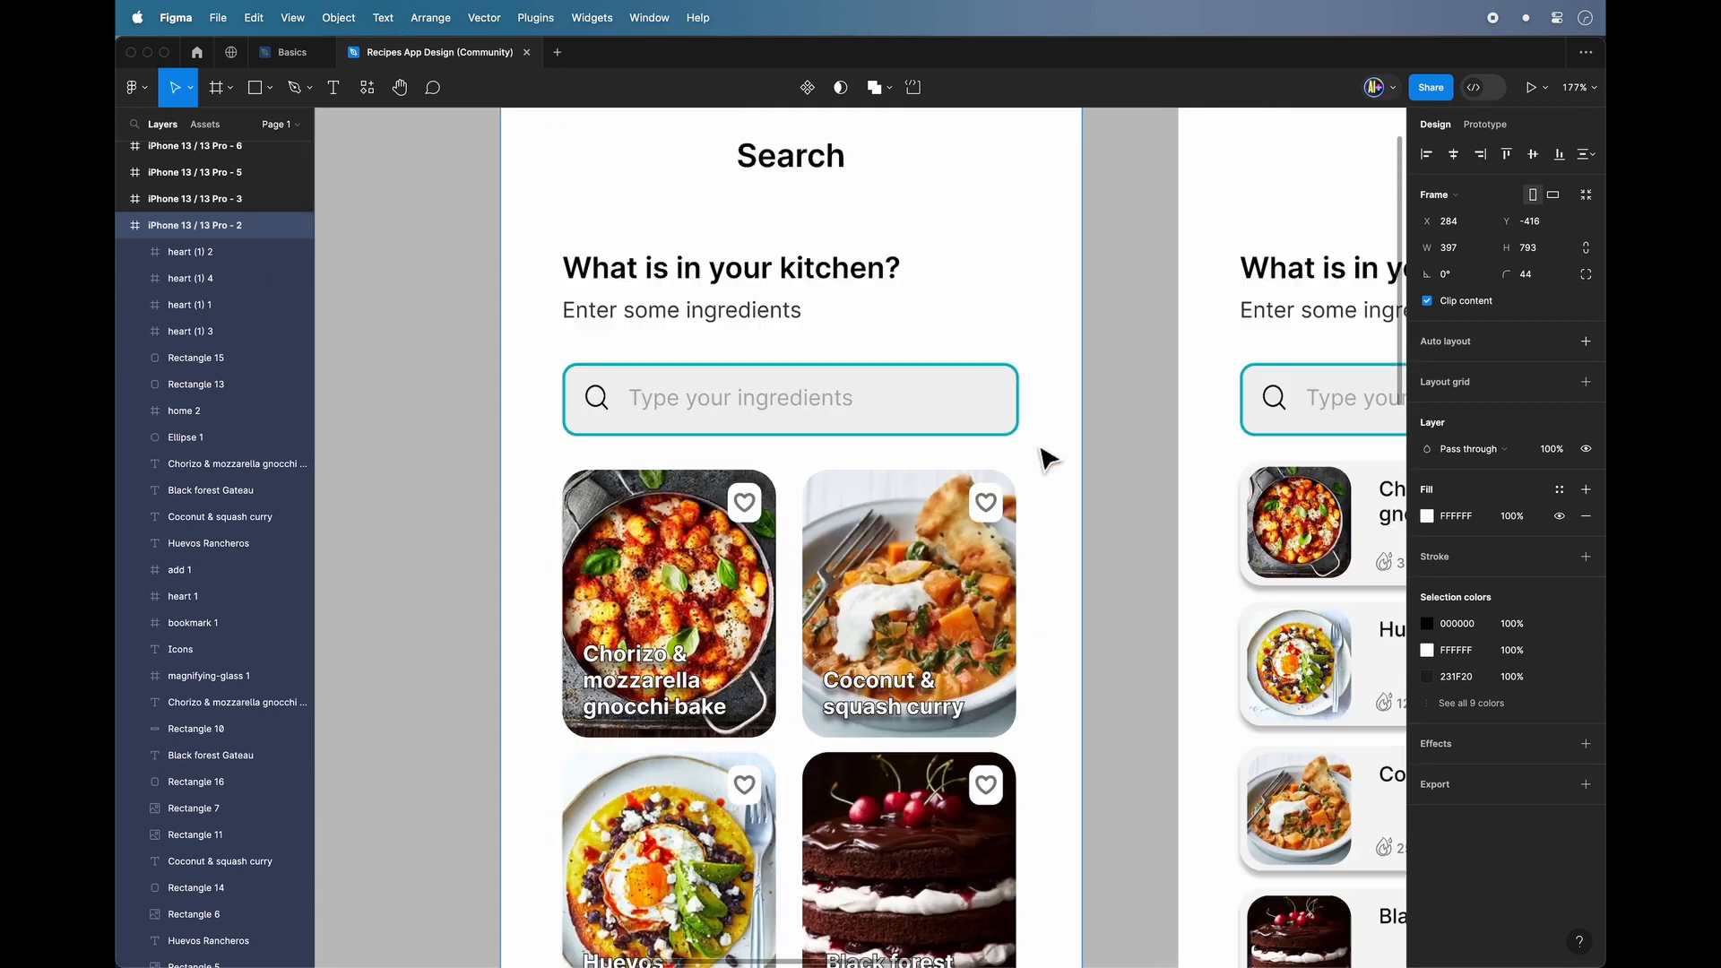
pyautogui.scroll(-8, 1047, 459)
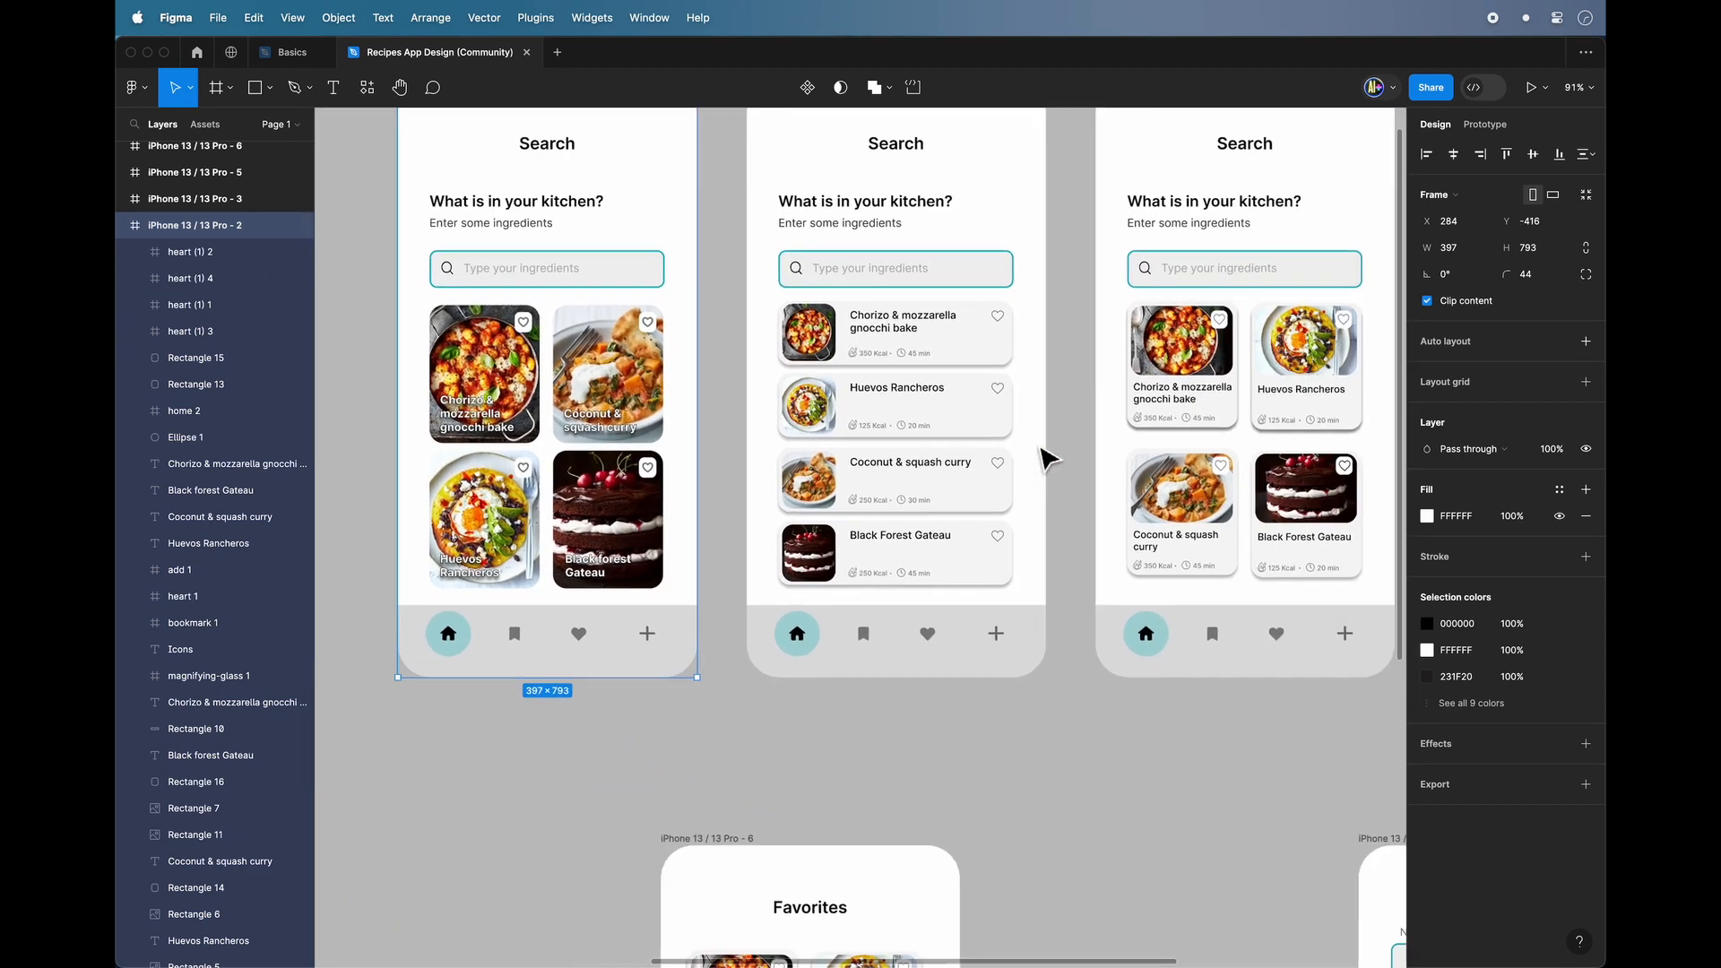
pyautogui.scroll(-2, 1047, 459)
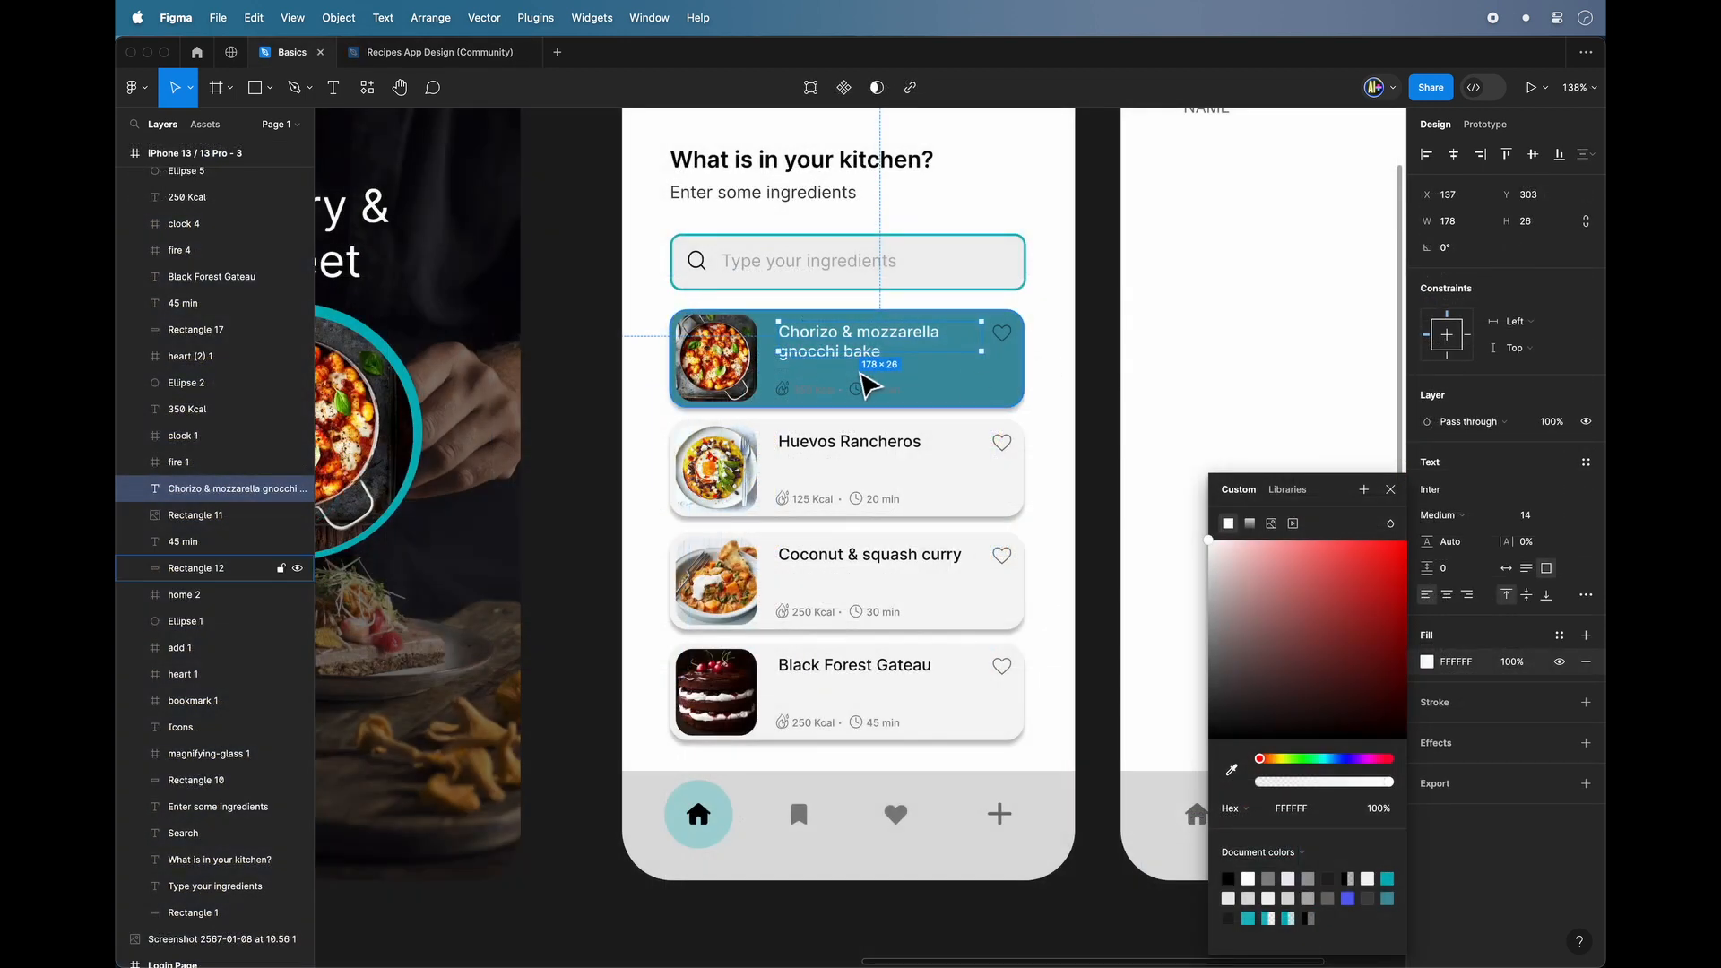
# Recolour all grey elements of the Chorizo & mozzarella gnocchi bake card white and its black icons blue.
pyautogui.click(1009, 341)
pyautogui.moveTo(1040, 314); pyautogui.dragTo(662, 418)
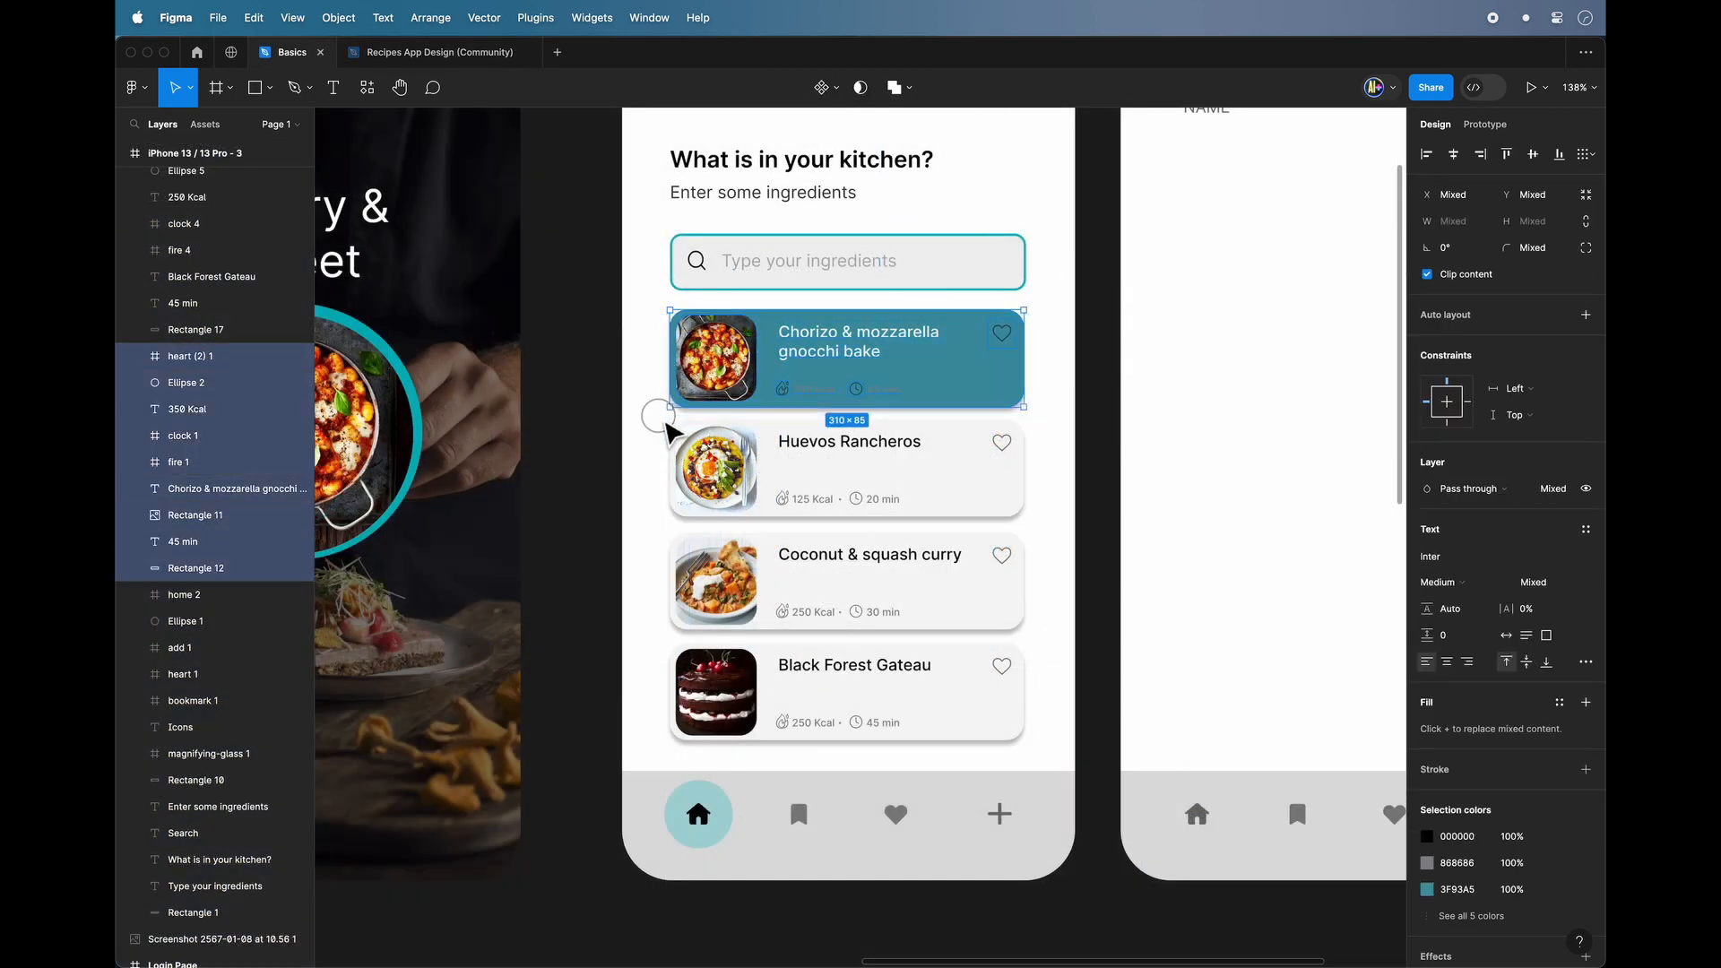
pyautogui.click(1429, 862)
pyautogui.moveTo(1294, 736); pyautogui.dragTo(1235, 580)
pyautogui.click(1432, 844)
pyautogui.moveTo(1299, 767); pyautogui.dragTo(1343, 760)
pyautogui.click(1293, 561)
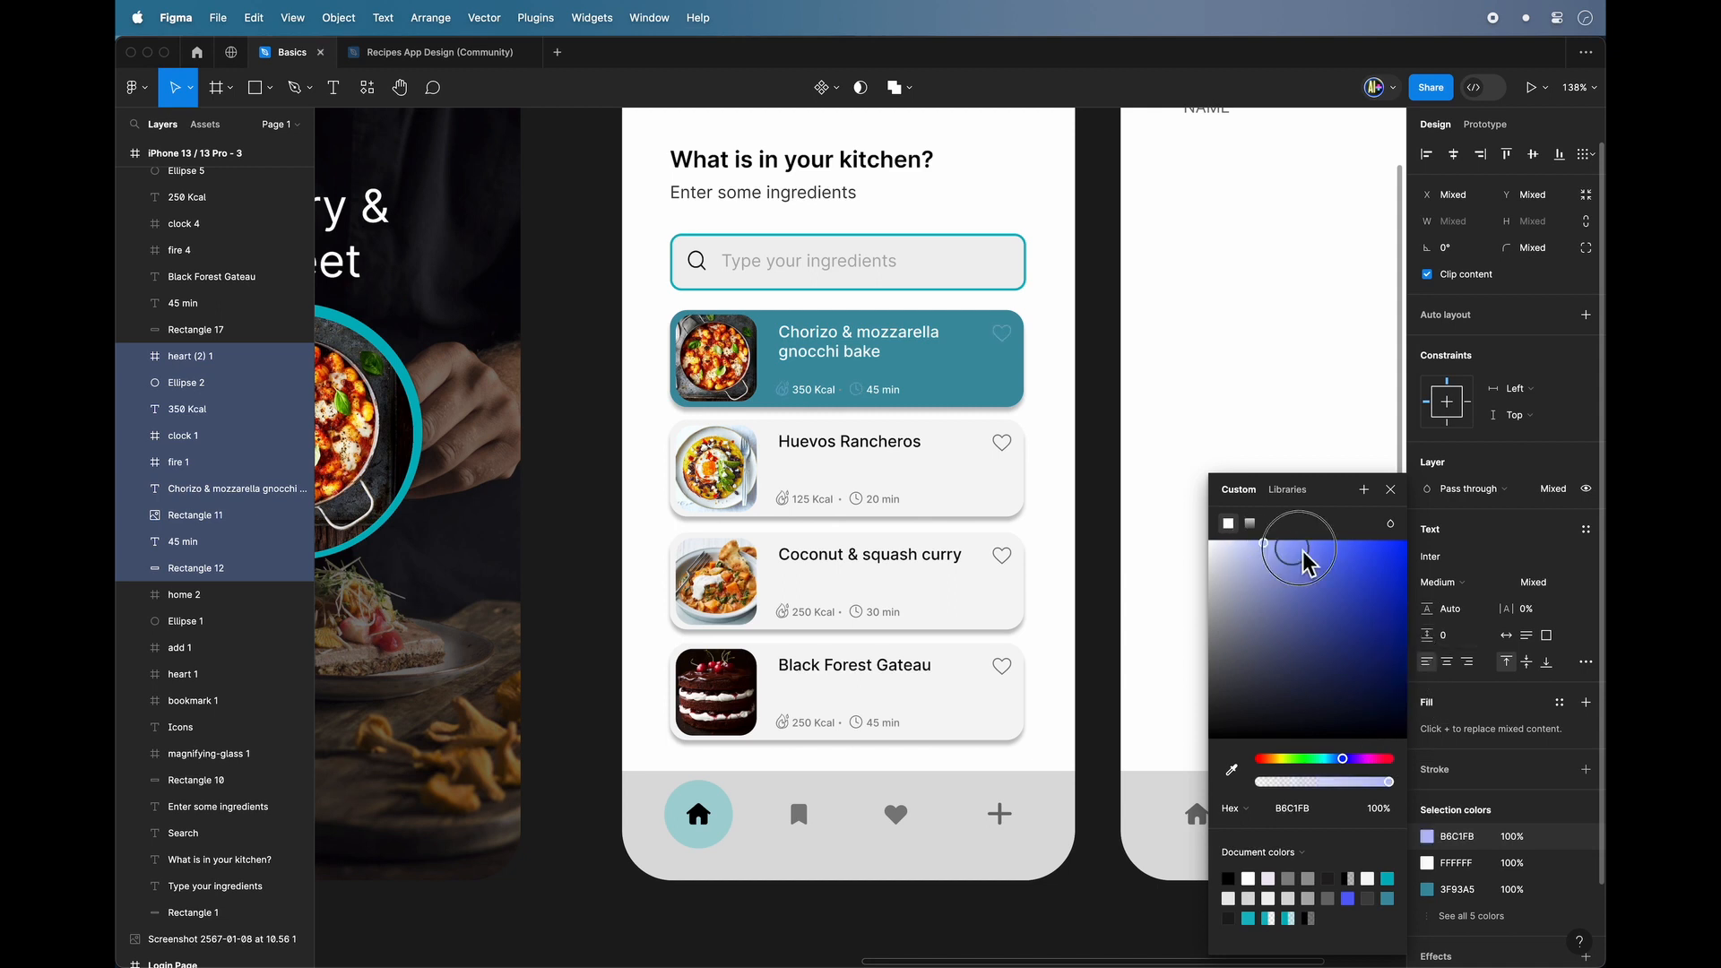
pyautogui.click(1101, 375)
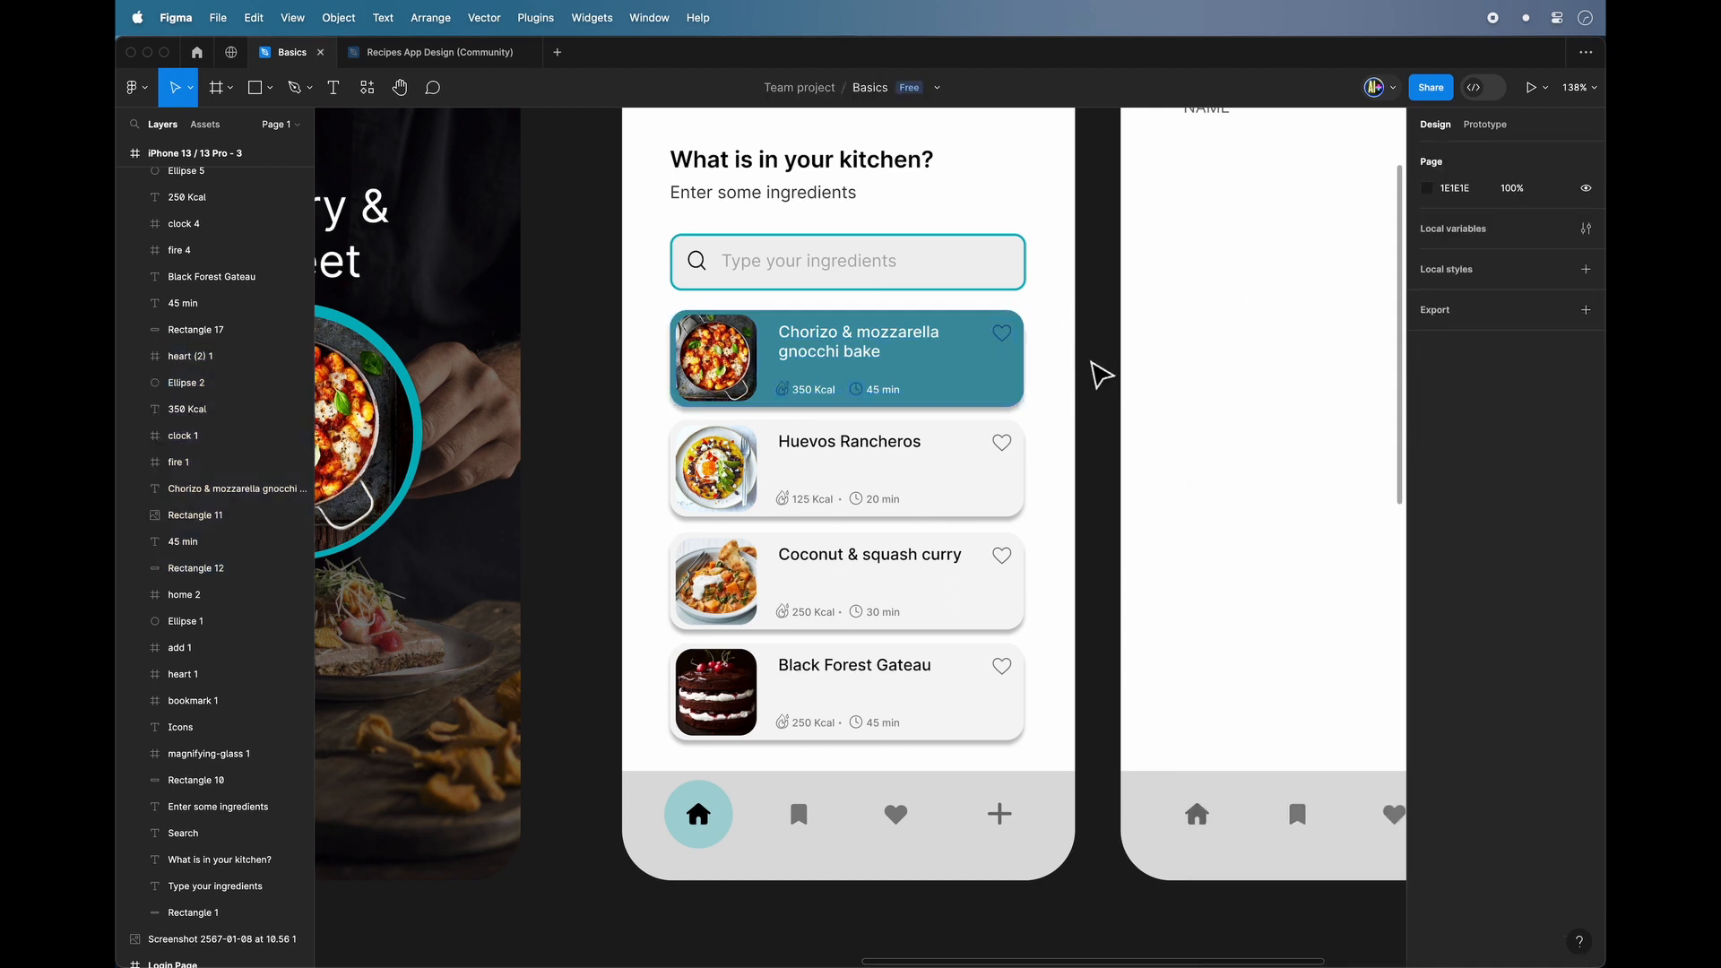
# Inspect the drop shadow settings of the teal recipe card's background and toggle the shadow's visibility.
pyautogui.scroll(5, 832, 347)
pyautogui.scroll(-6, 1030, 426)
pyautogui.click(1006, 404)
pyautogui.scroll(2, 1008, 408)
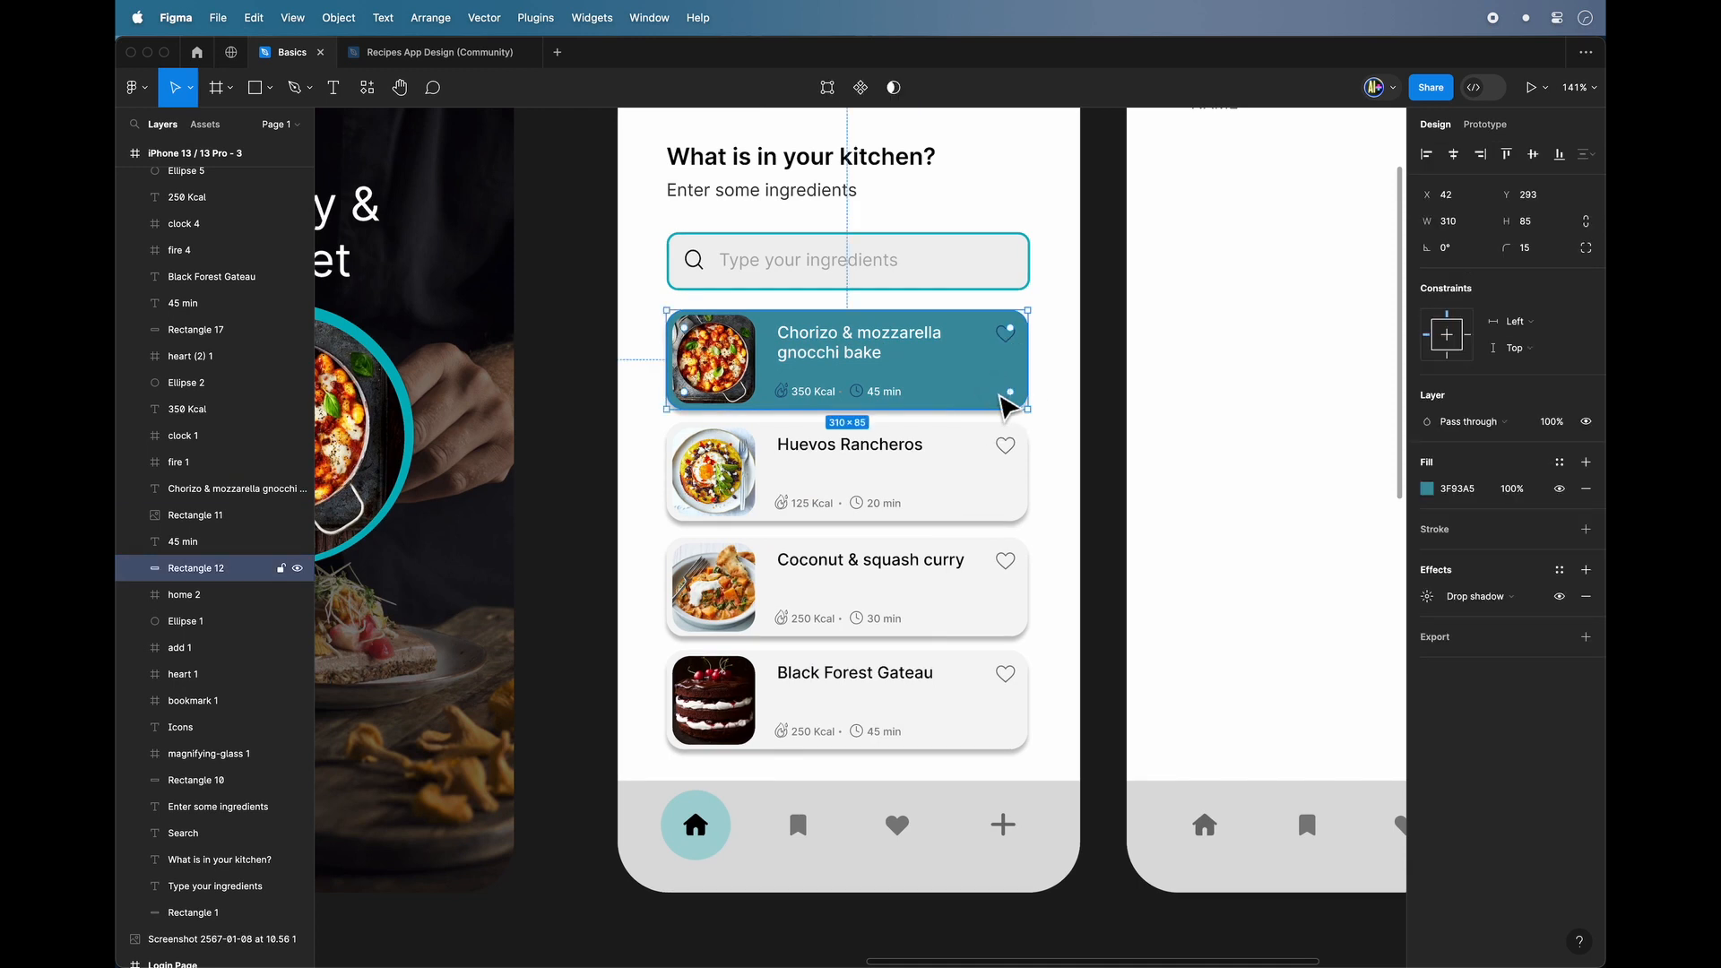
pyautogui.click(1433, 605)
pyautogui.click(1434, 605)
pyautogui.click(1559, 597)
# Add a second effect to the teal card's background and make it an inner shadow.
pyautogui.click(1586, 572)
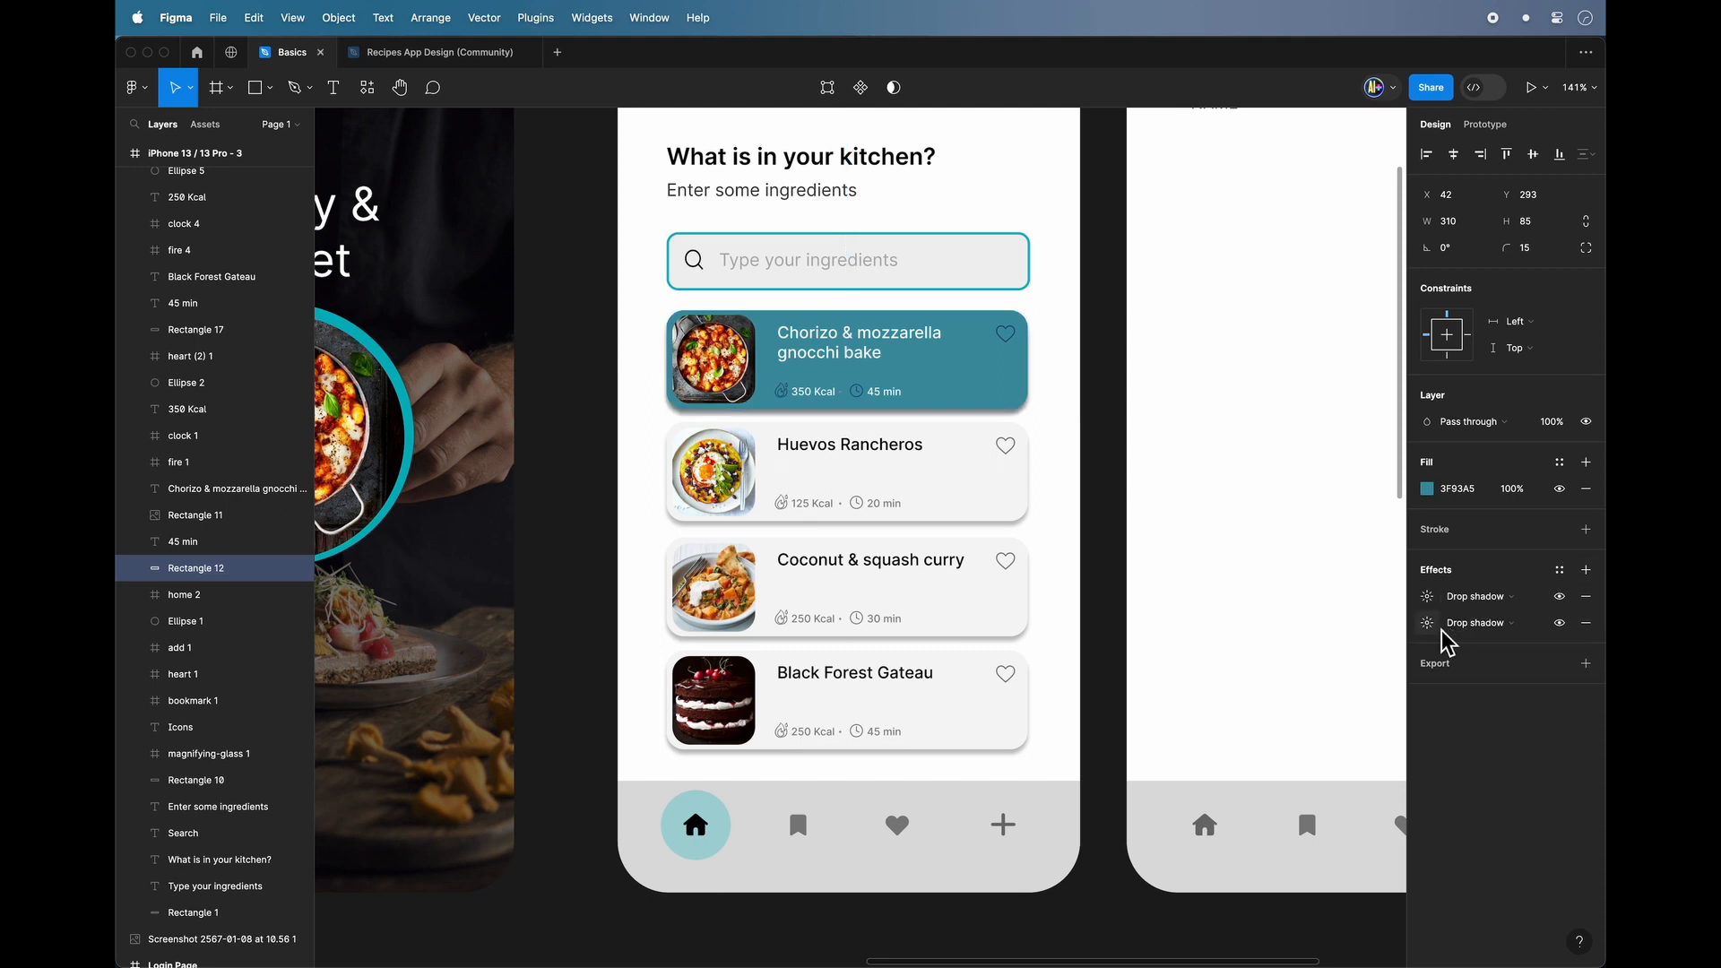
pyautogui.click(1477, 623)
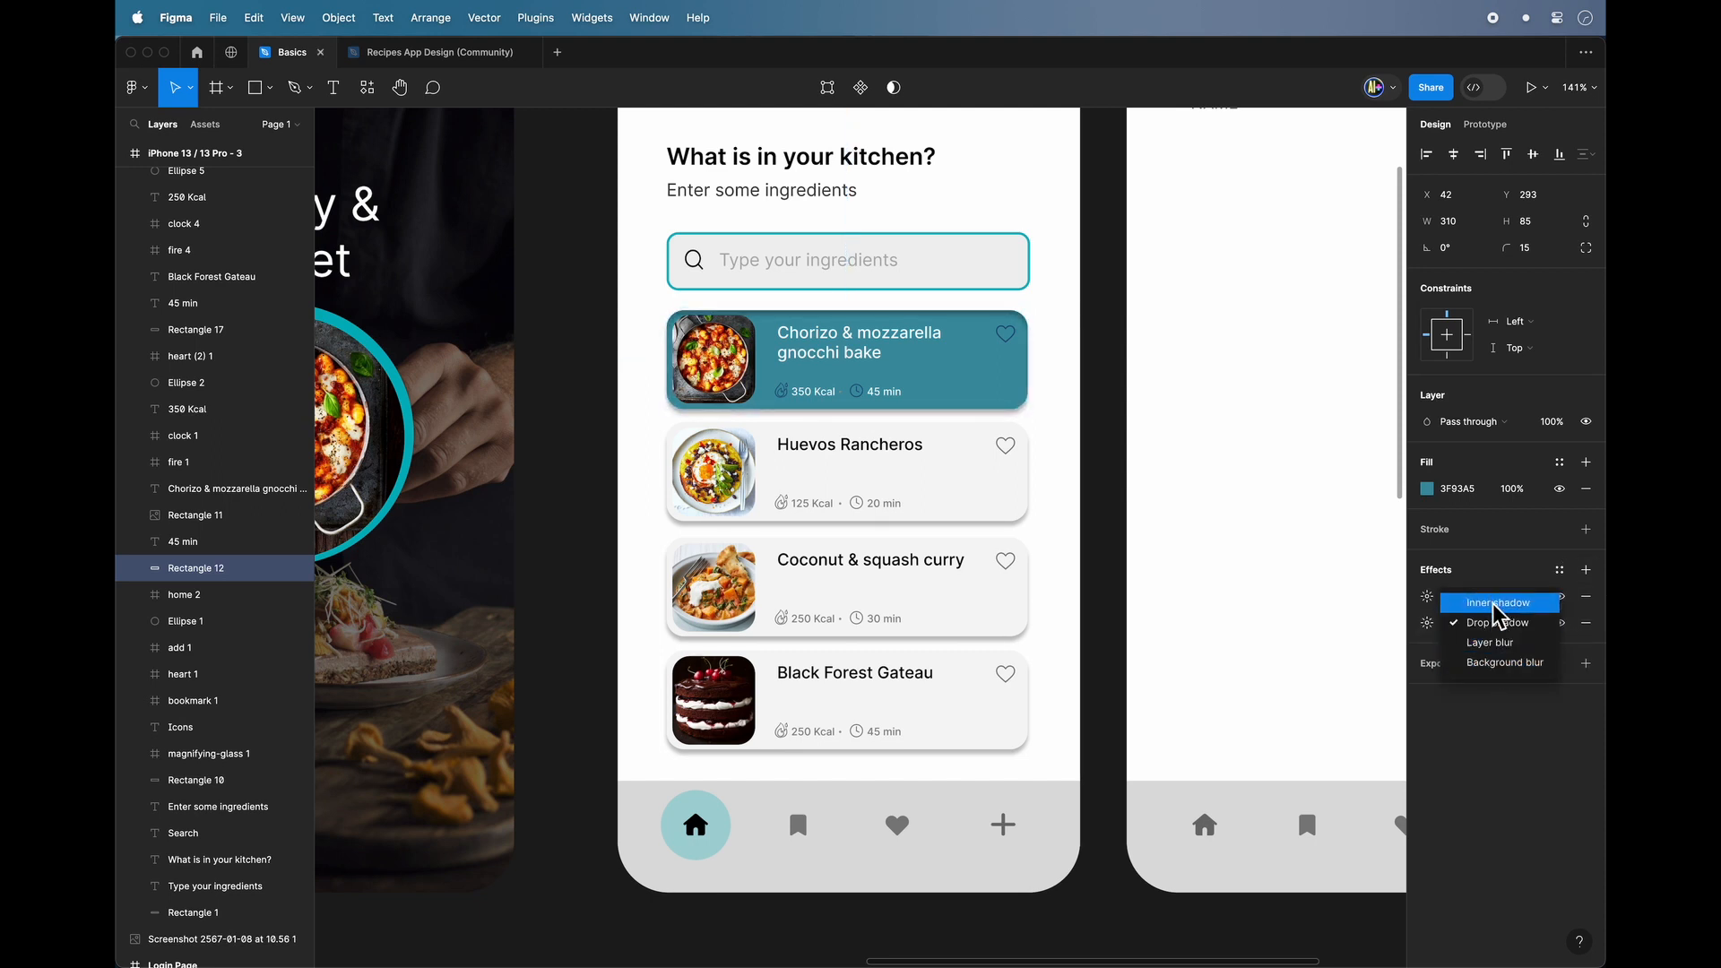
pyautogui.click(1497, 603)
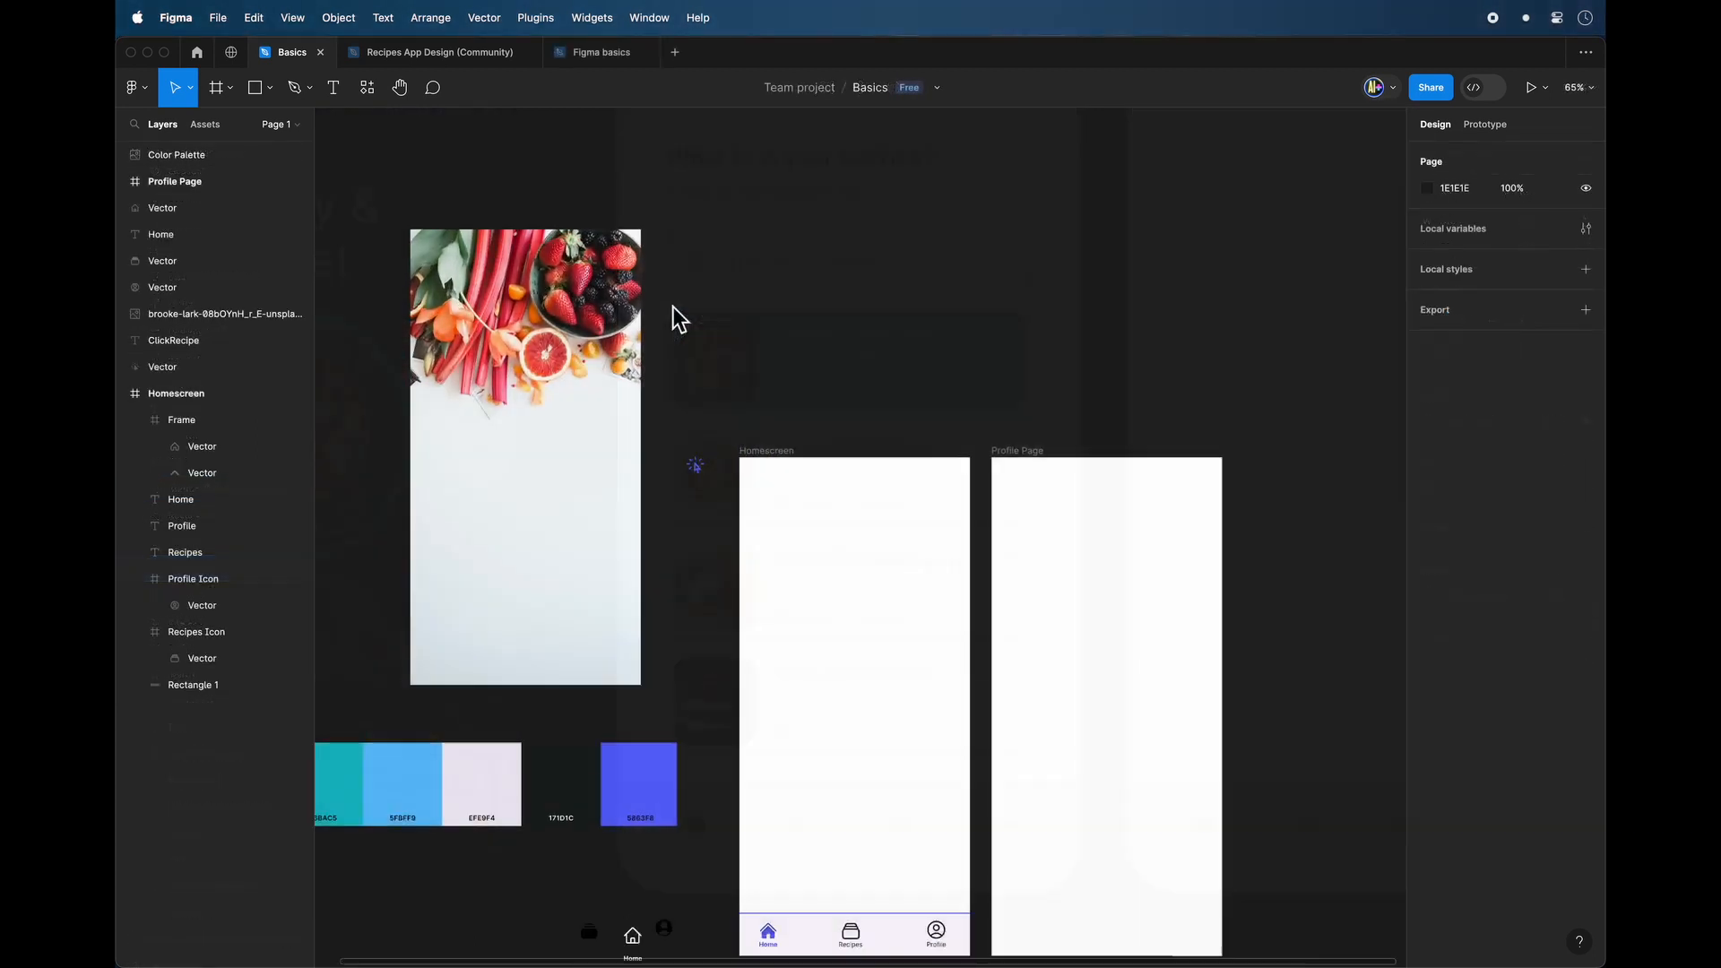
# Move the fruit photo into the Homescreen frame so it fills the area above the navigation bar.
pyautogui.click(535, 326)
pyautogui.moveTo(534, 326); pyautogui.dragTo(896, 538)
pyautogui.scroll(-3, 896, 502)
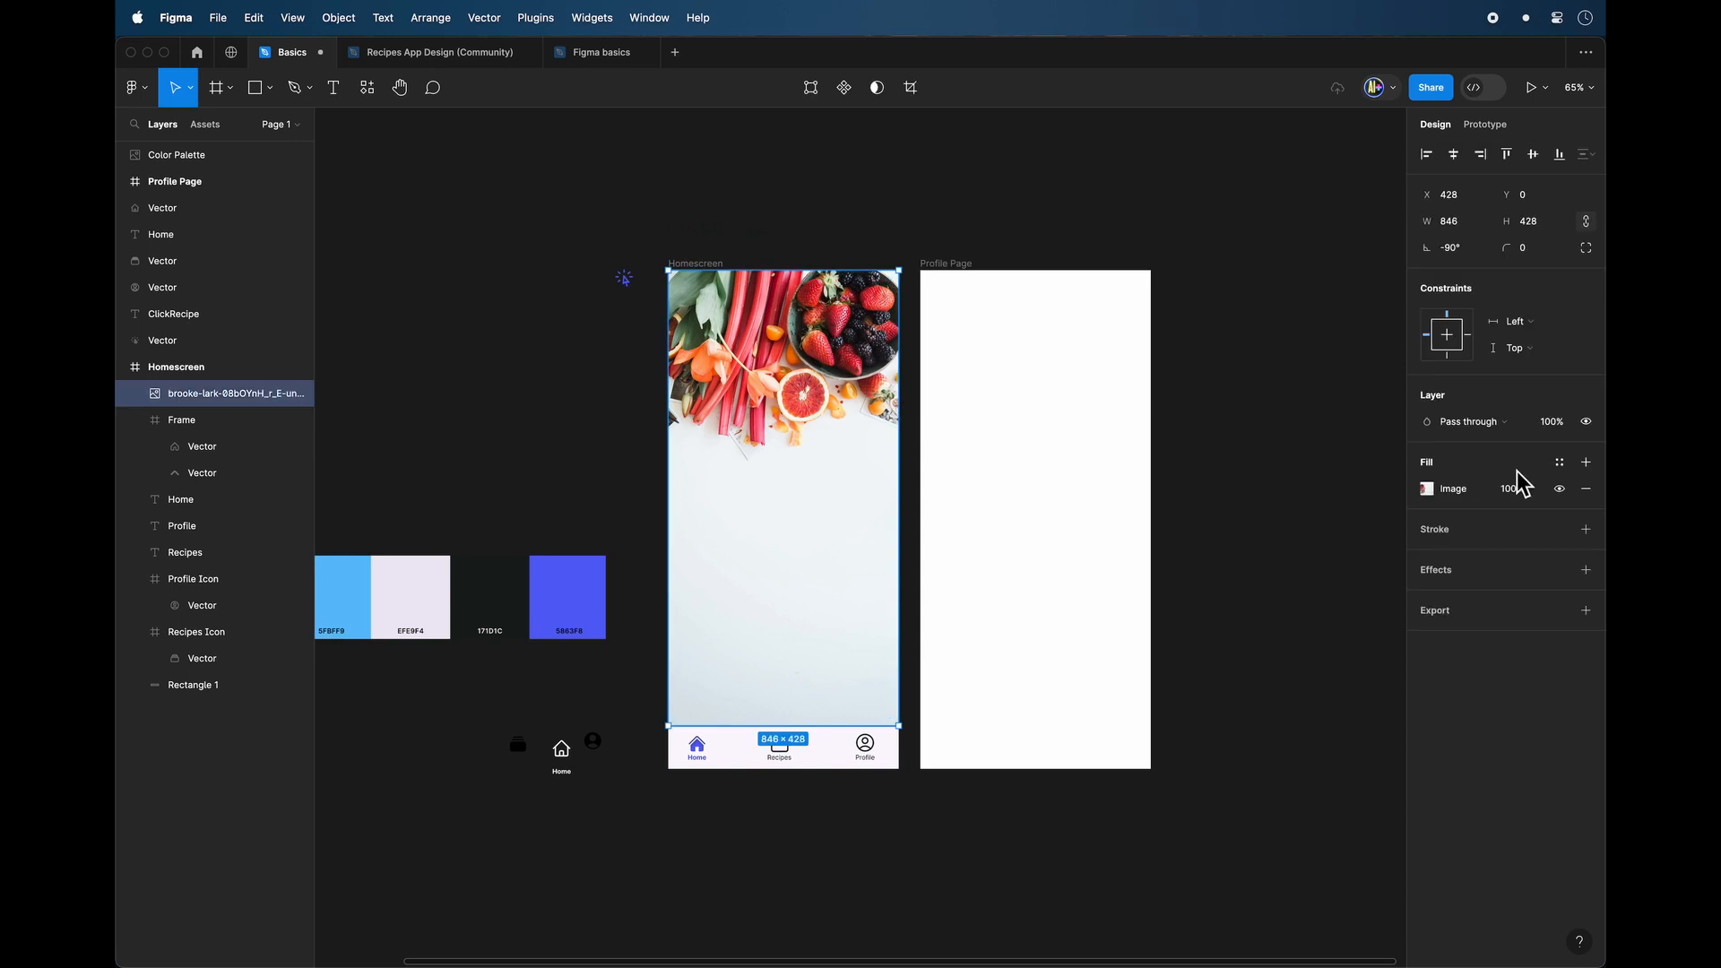
# Try 90% opacity on the photo's image fill and restore it to 100%.
pyautogui.write('90')
pyautogui.press('Return')
pyautogui.write('100')
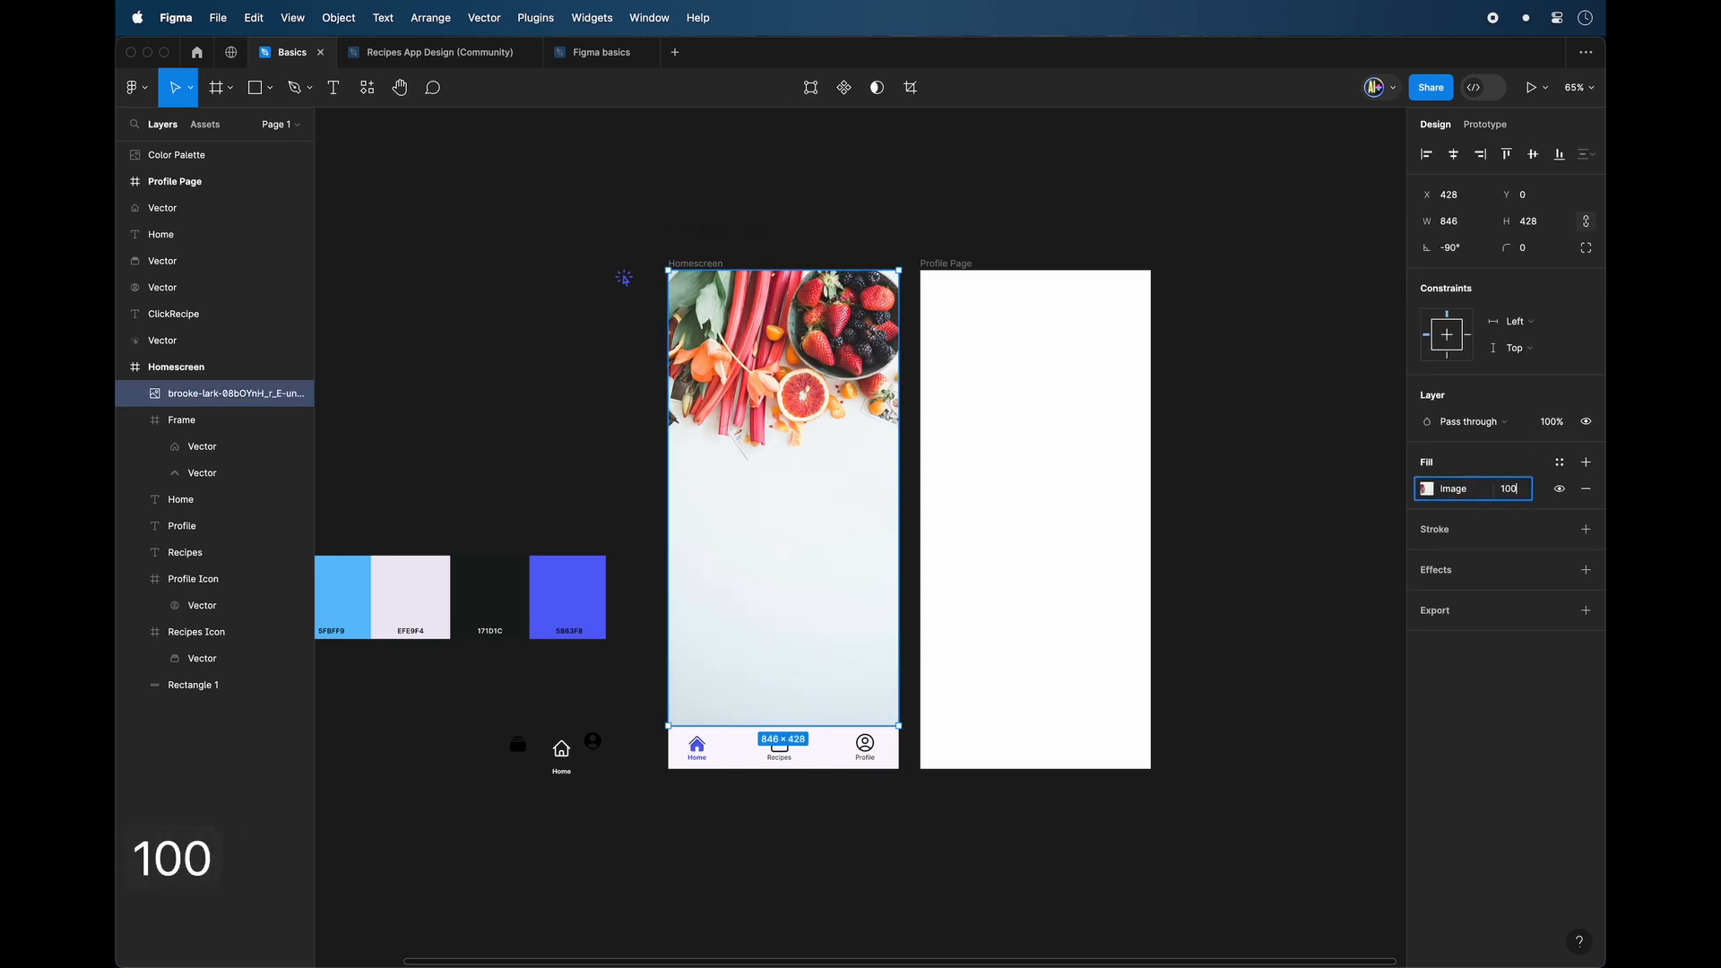
pyautogui.press('Return')
# Try several layer opacities on the fruit photo, including 50% and 70%, and set it to 40%.
pyautogui.click(1549, 421)
pyautogui.write('50')
pyautogui.press('Return')
pyautogui.press('6')
pyautogui.press('7')
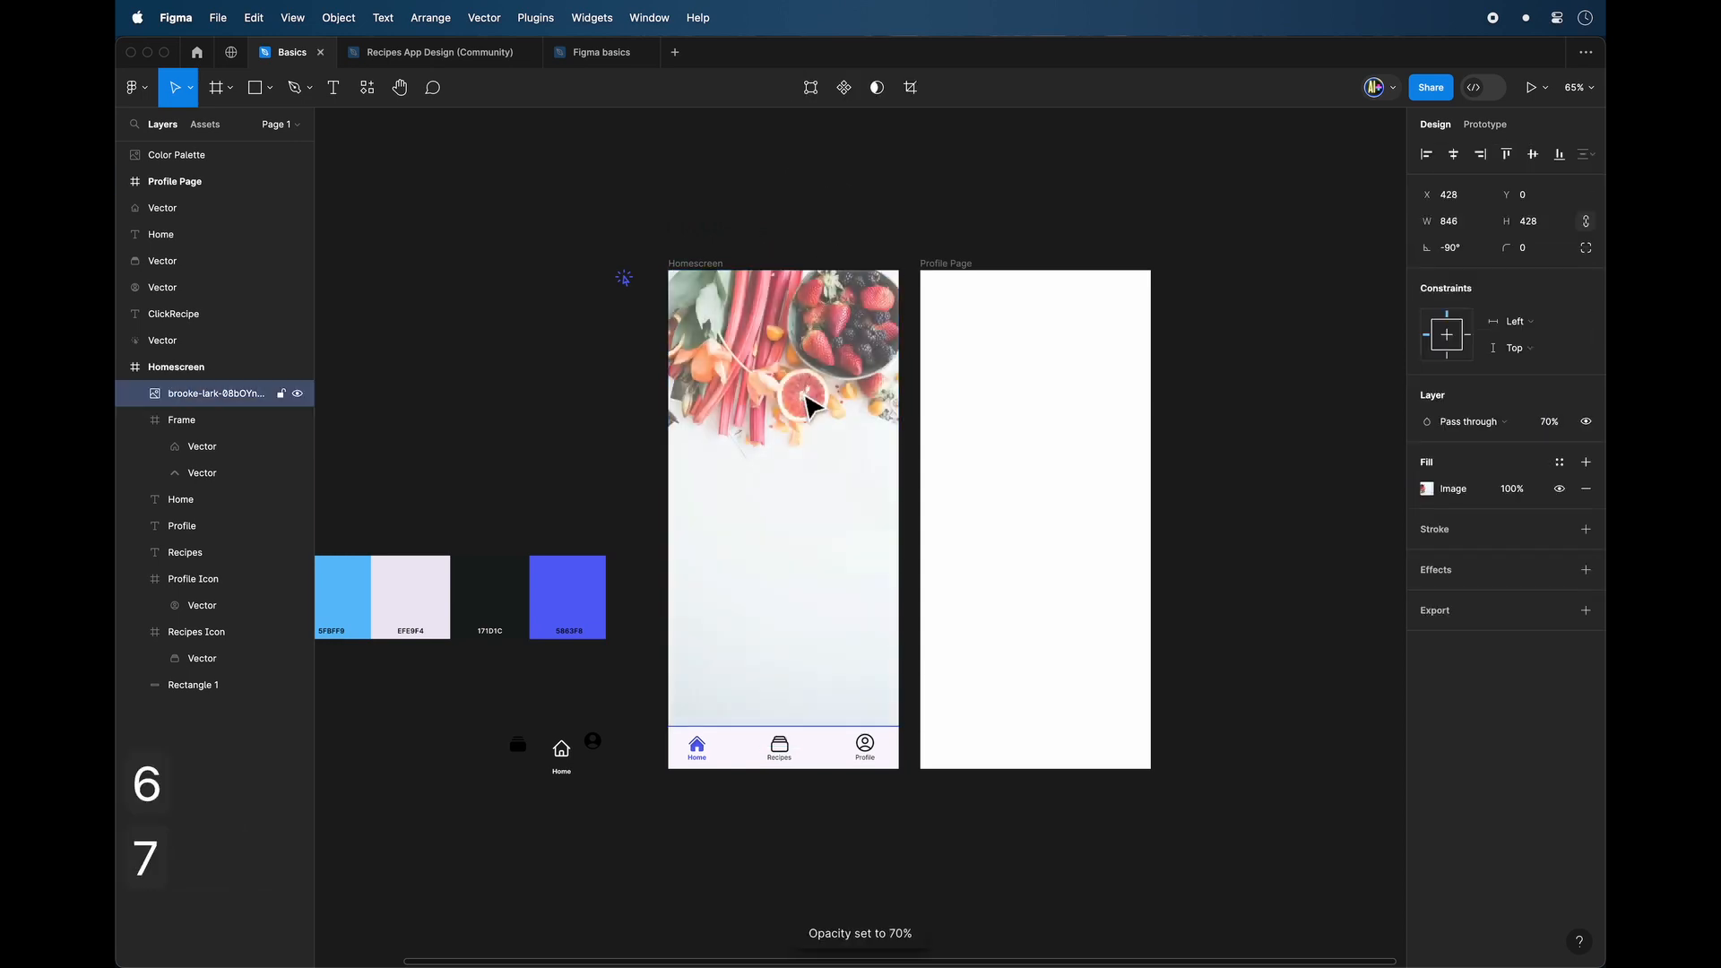
pyautogui.press('9')
pyautogui.press('0')
pyautogui.press('2')
pyautogui.press('4')
# Place the ClickRecipe title and its blue click logo side by side over the upper part of the Homescreen photo.
pyautogui.scroll(5, 710, 230)
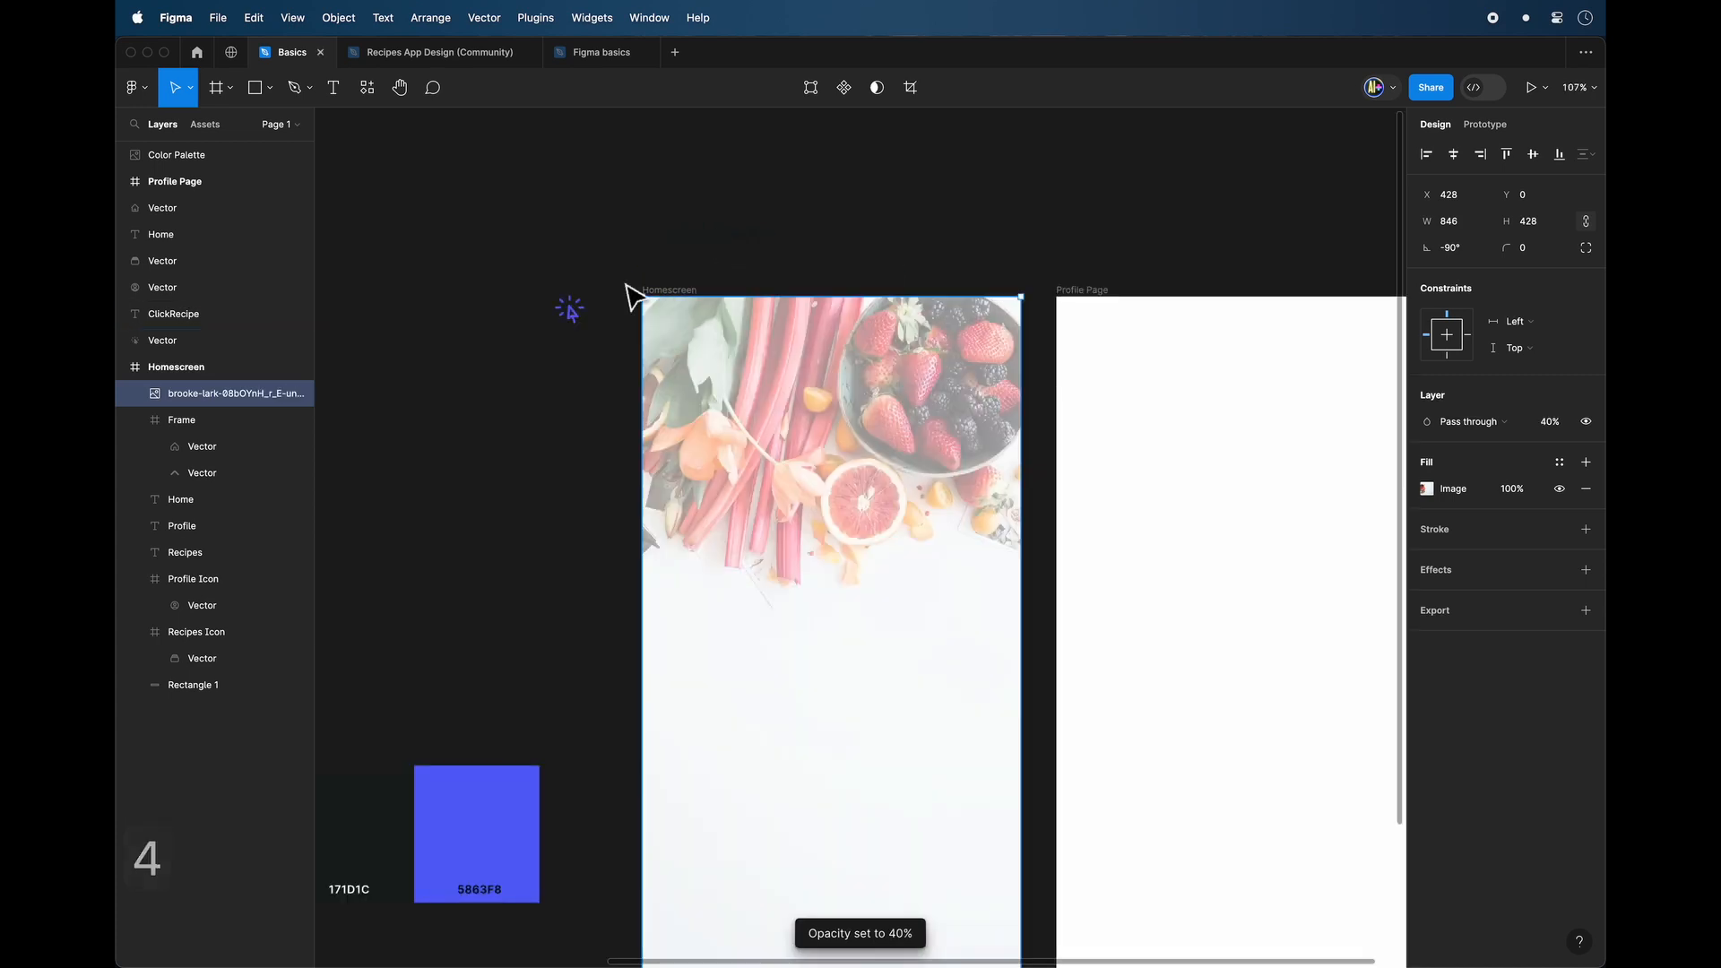
pyautogui.click(676, 246)
pyautogui.moveTo(676, 246); pyautogui.dragTo(722, 354)
pyautogui.press('Escape')
pyautogui.moveTo(572, 316); pyautogui.dragTo(677, 345)
pyautogui.moveTo(749, 350); pyautogui.dragTo(768, 350)
pyautogui.click(795, 442)
pyautogui.click(673, 338)
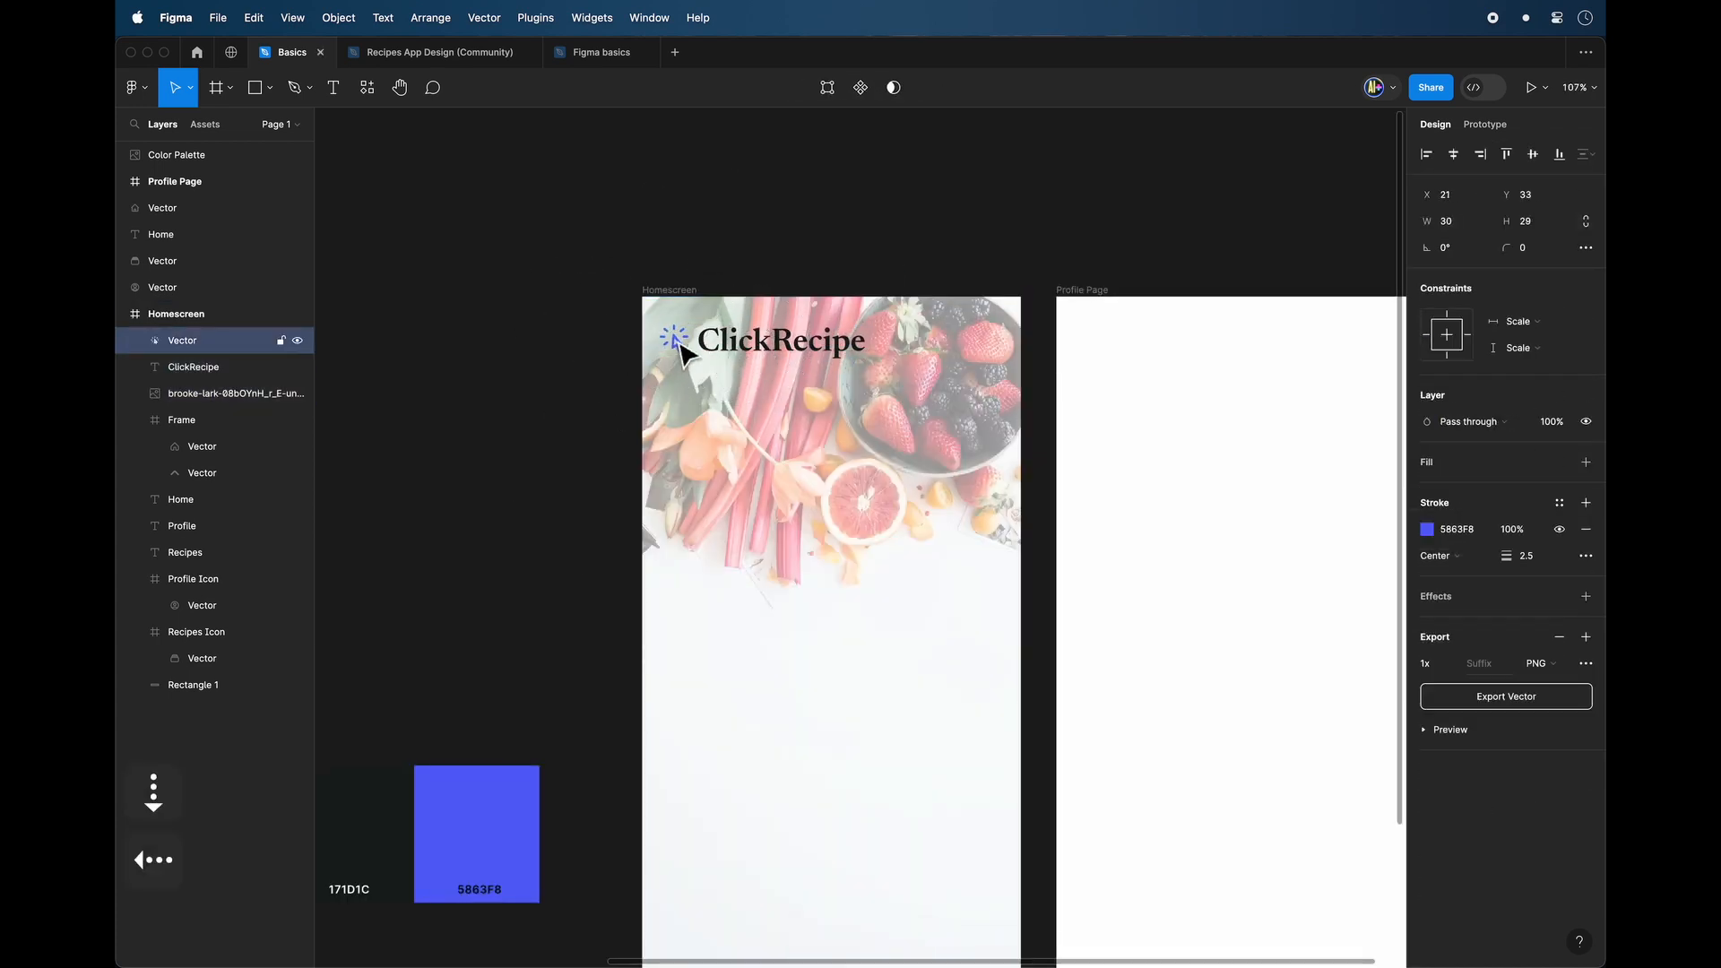
pyautogui.press('Escape')
# Draw a 349 × 90 rectangle below the fruit in the Homescreen photo and duplicate it underneath as a second card.
pyautogui.scroll(-2, 466, 224)
pyautogui.click(255, 87)
pyautogui.moveTo(960, 442); pyautogui.dragTo(651, 523)
pyautogui.scroll(-3, 757, 308)
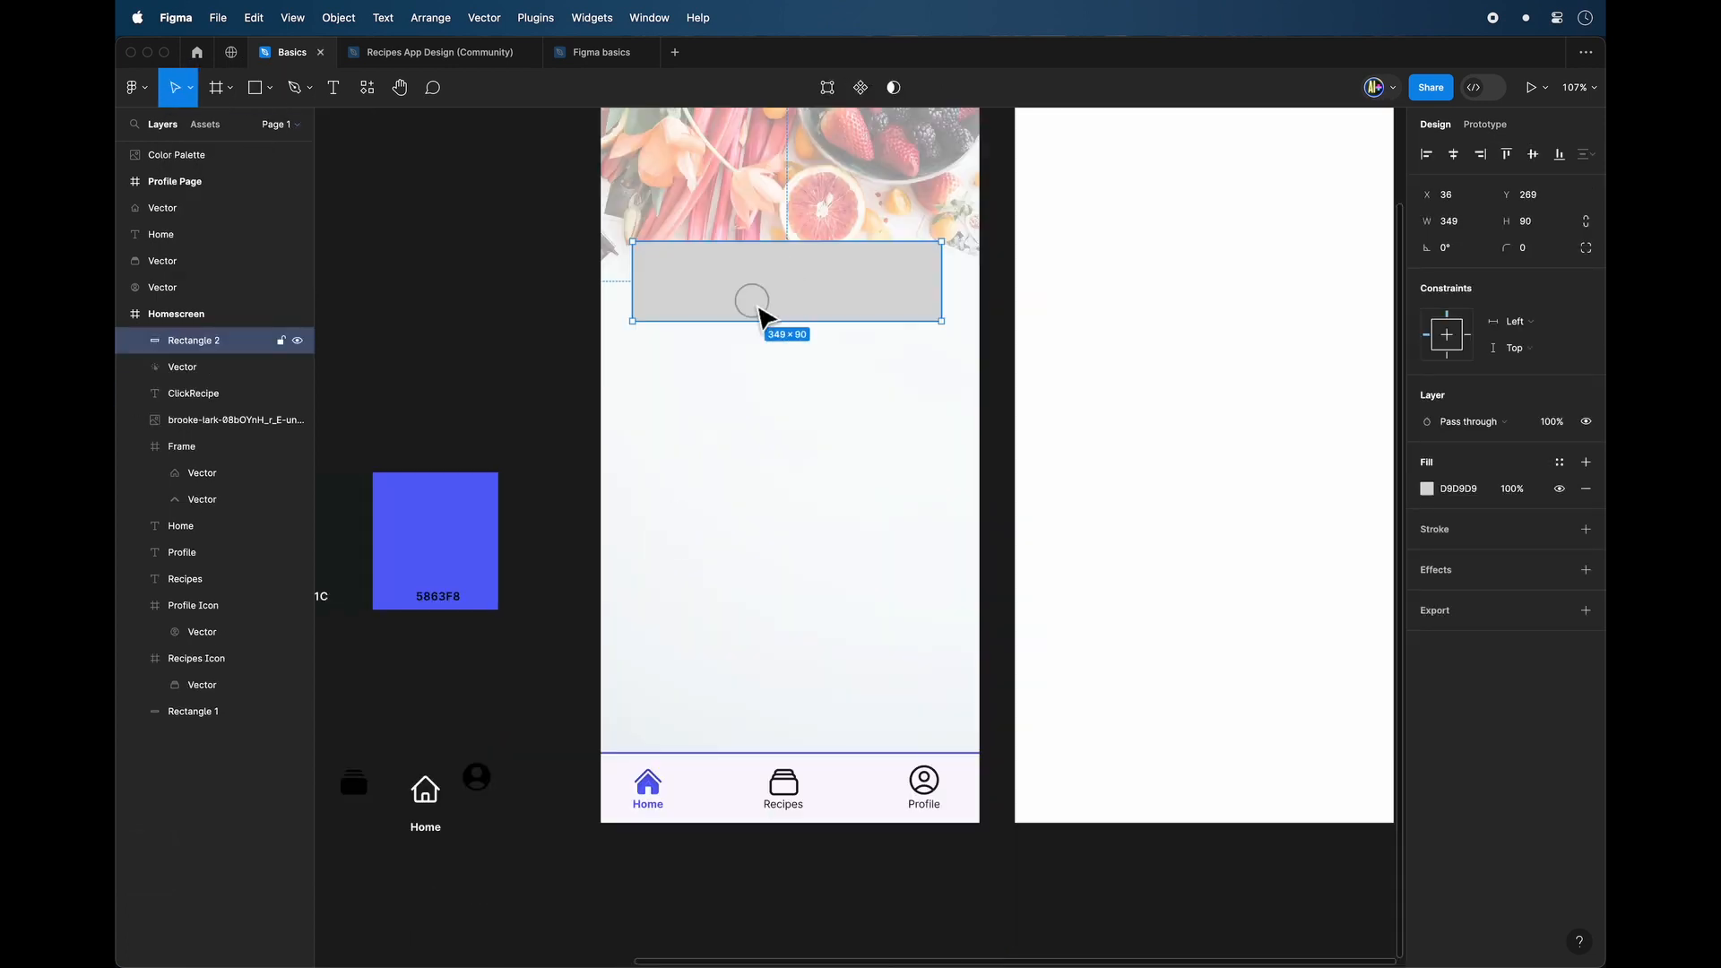
pyautogui.scroll(2, 768, 396)
pyautogui.press('super+c')
pyautogui.press('super+v')
# Duplicate the ClickRecipe title, place the copy above the first card and change its text to "Today's recipes".
pyautogui.click(753, 201)
pyautogui.press('super+c')
pyautogui.press('super+v')
pyautogui.moveTo(753, 202); pyautogui.dragTo(731, 357)
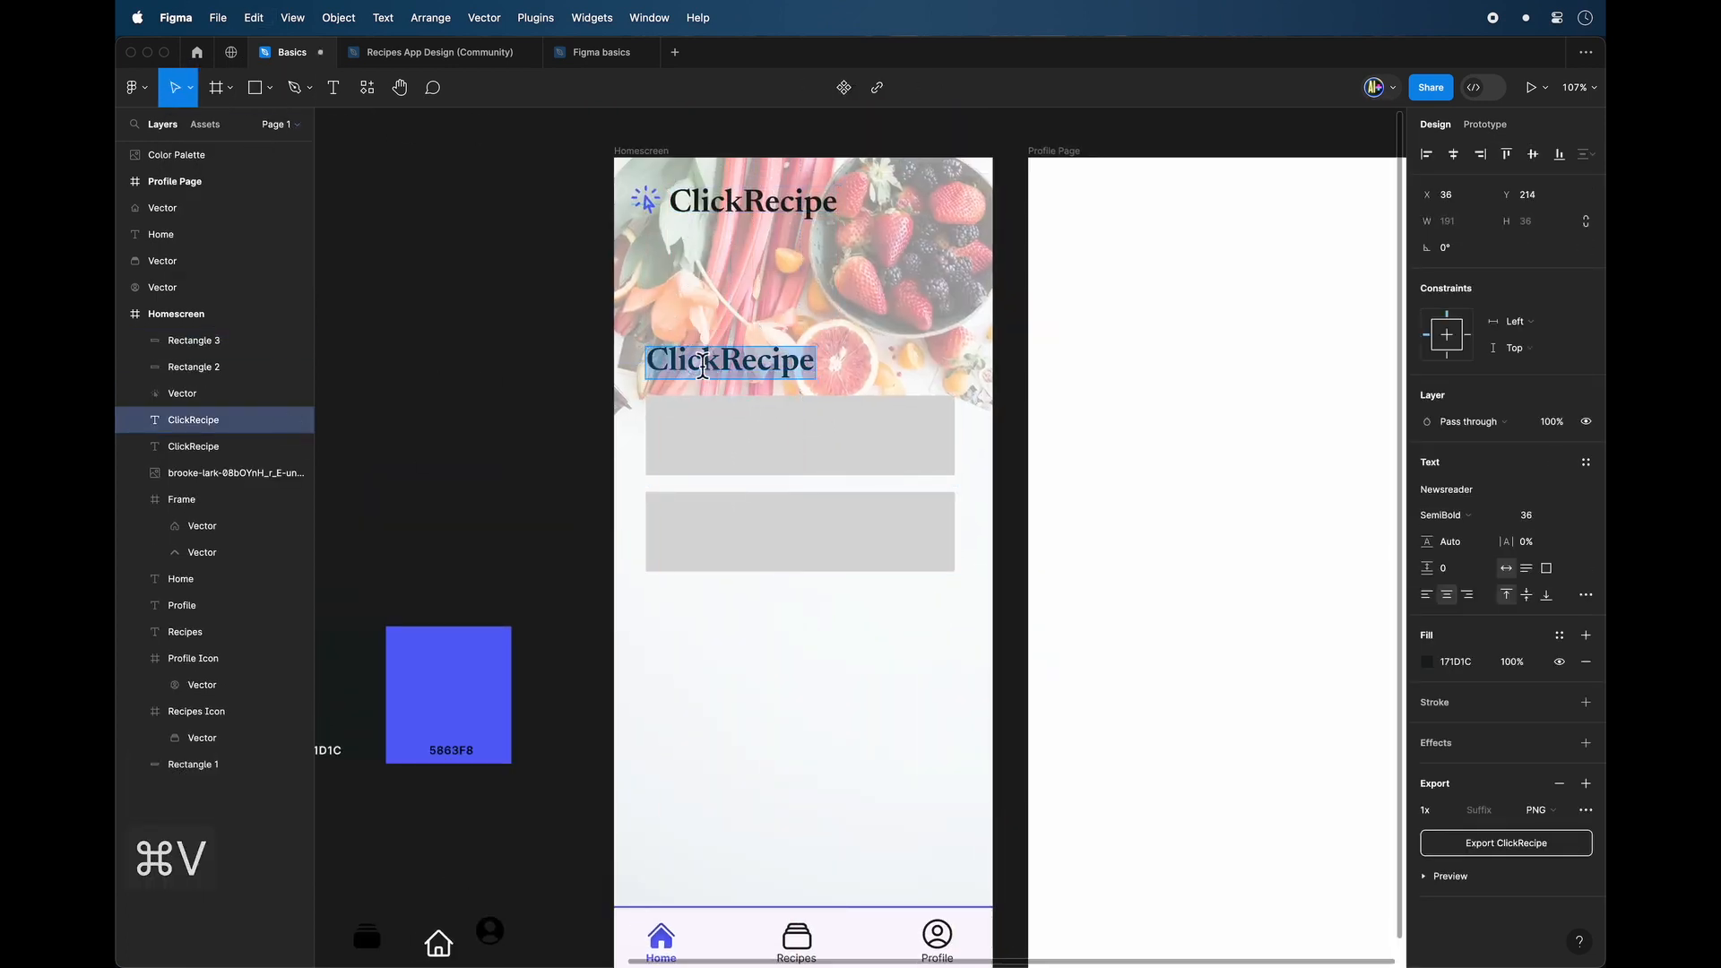
pyautogui.doubleClick(730, 359)
pyautogui.write("Today's recipes")
# Set the Today's recipes heading to font size 24 and align it with the cards' left edge.
pyautogui.press('super+a')
pyautogui.click(1560, 515)
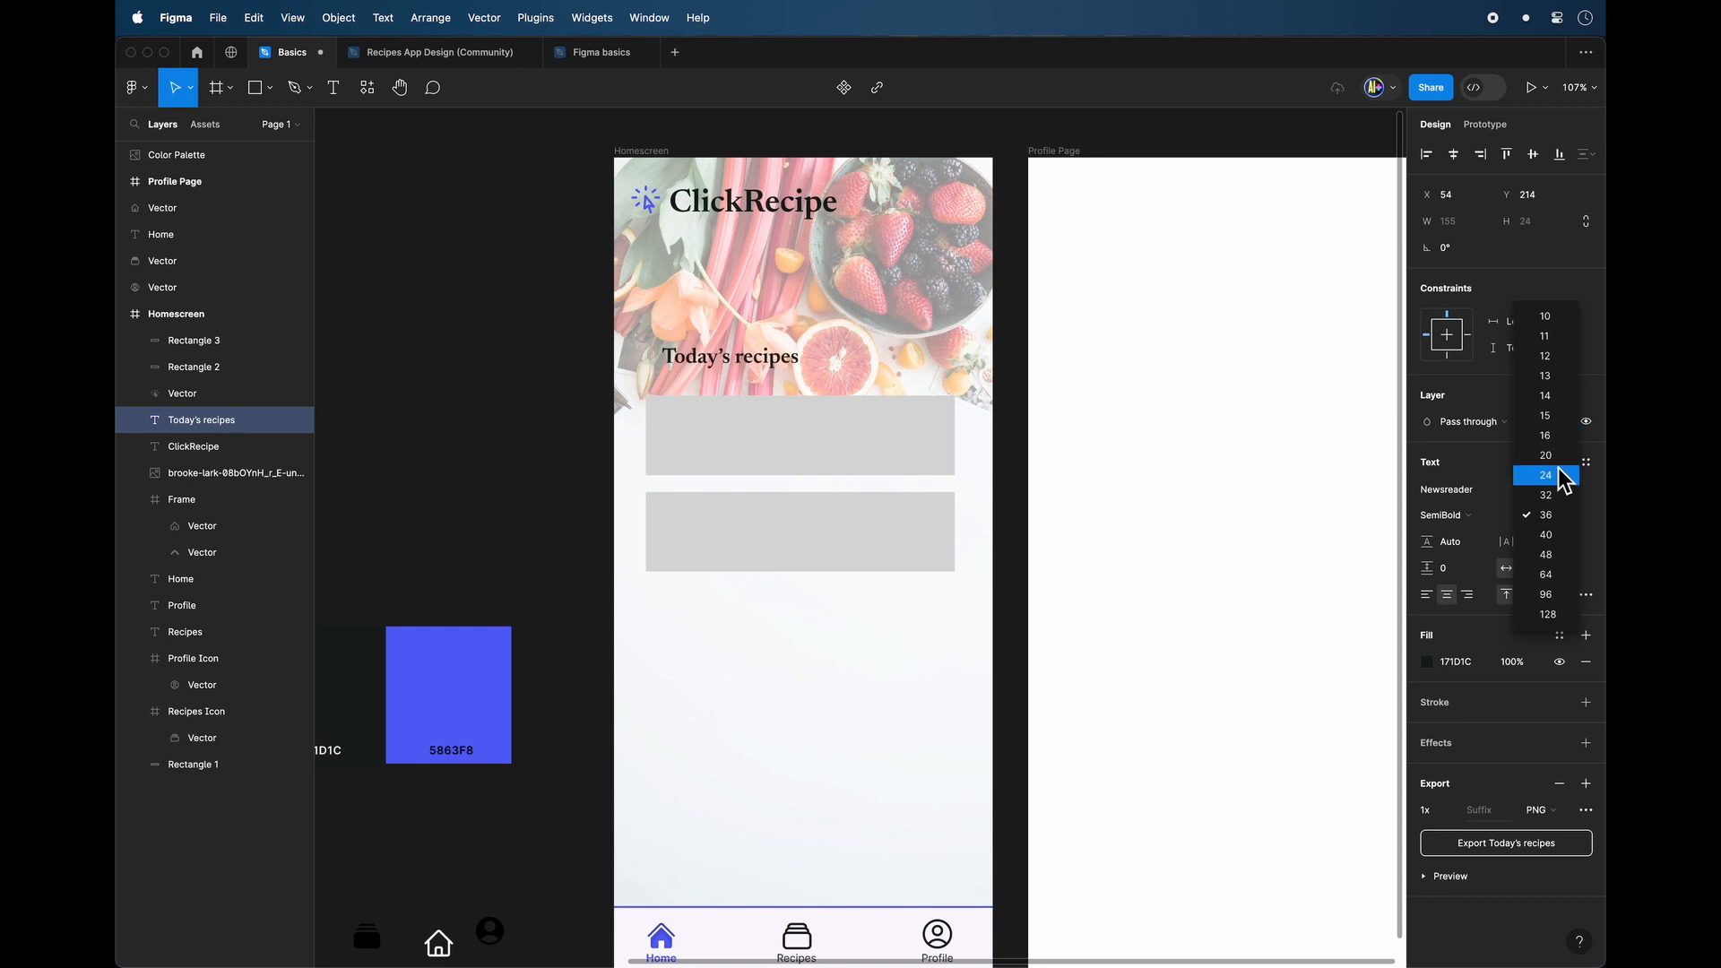
pyautogui.click(1561, 476)
pyautogui.moveTo(721, 374); pyautogui.dragTo(744, 385)
# Duplicate the second grey rectangle and place the copy below it as a third recipe card.
pyautogui.click(741, 448)
pyautogui.click(768, 543)
pyautogui.press('super+c')
pyautogui.press('super+v')
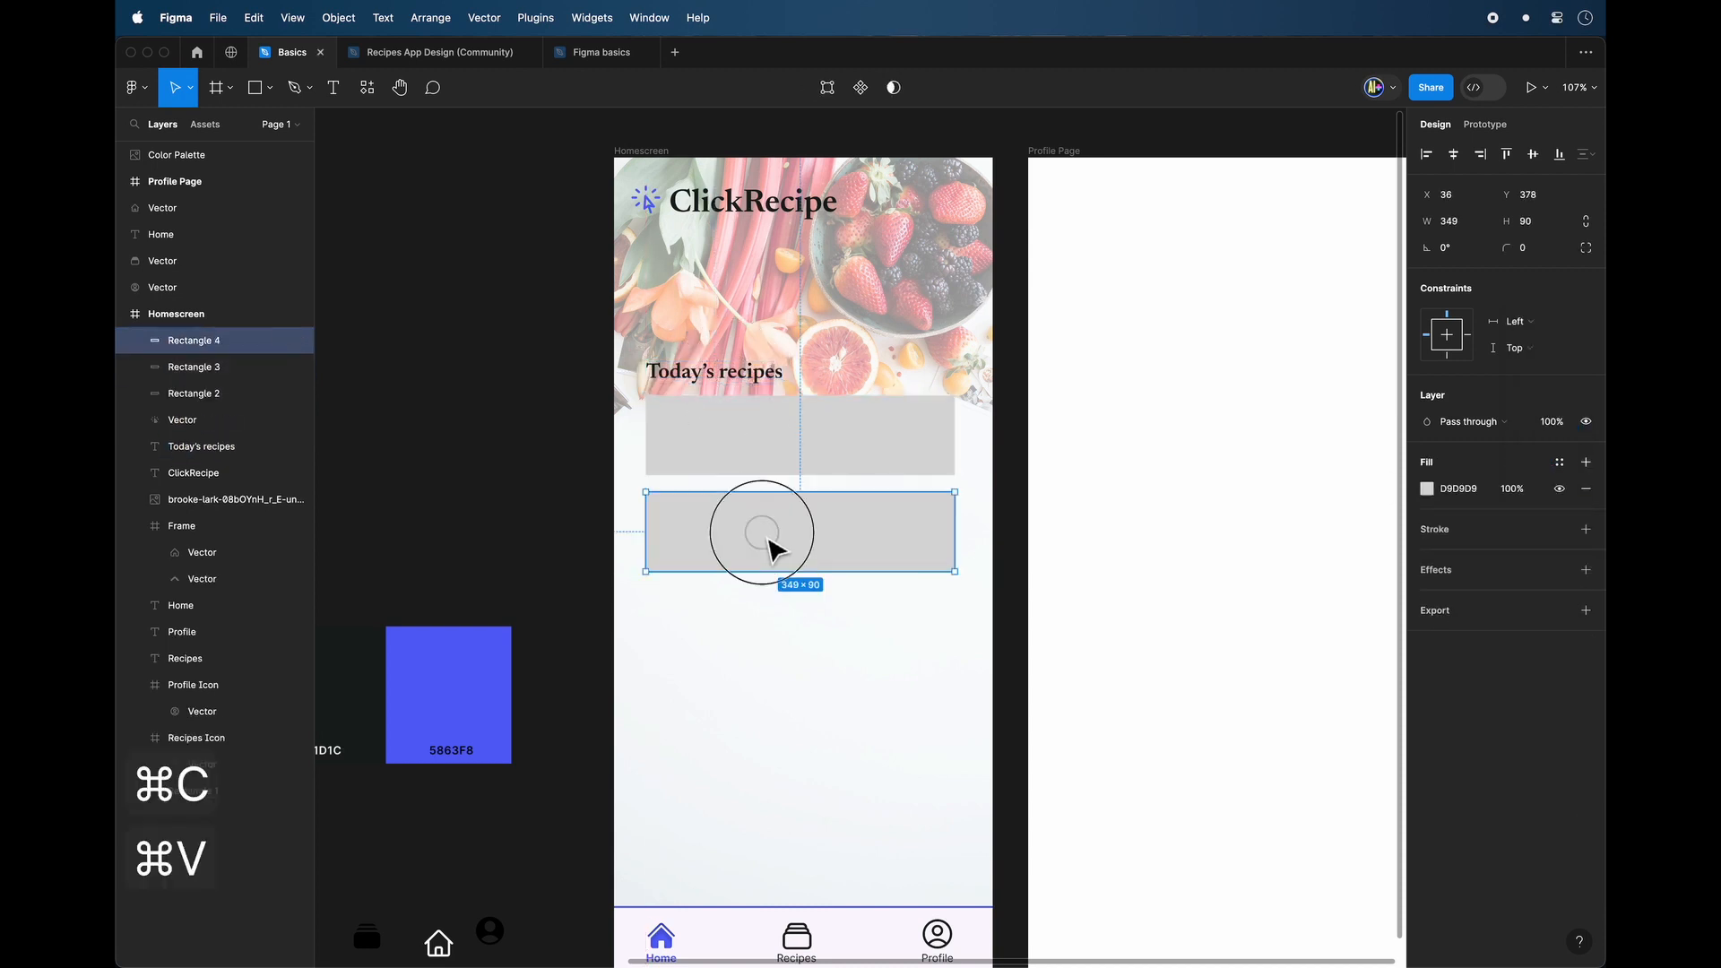
pyautogui.moveTo(768, 550); pyautogui.dragTo(768, 646)
pyautogui.click(536, 475)
pyautogui.scroll(-5, 535, 475)
pyautogui.scroll(5, 535, 475)
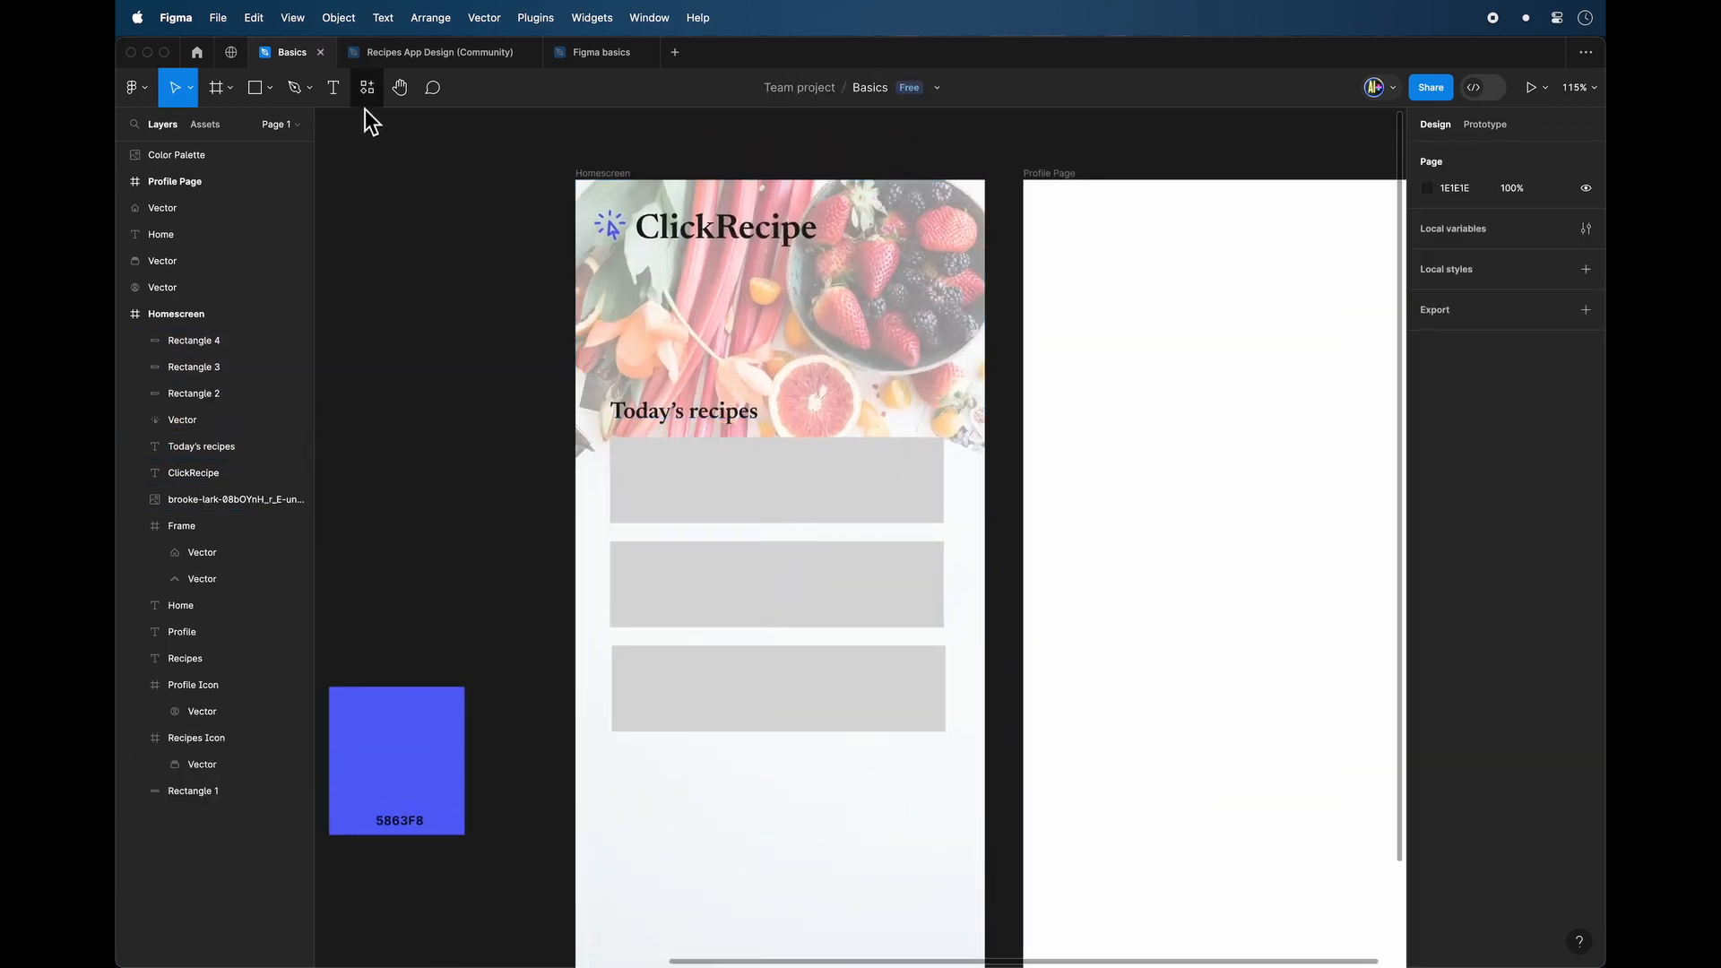
# Import the pancake photo from the Downloads folder onto the canvas and scale it down to about 343 × 415.
pyautogui.scroll(-4, 669, 508)
pyautogui.click(1092, 943)
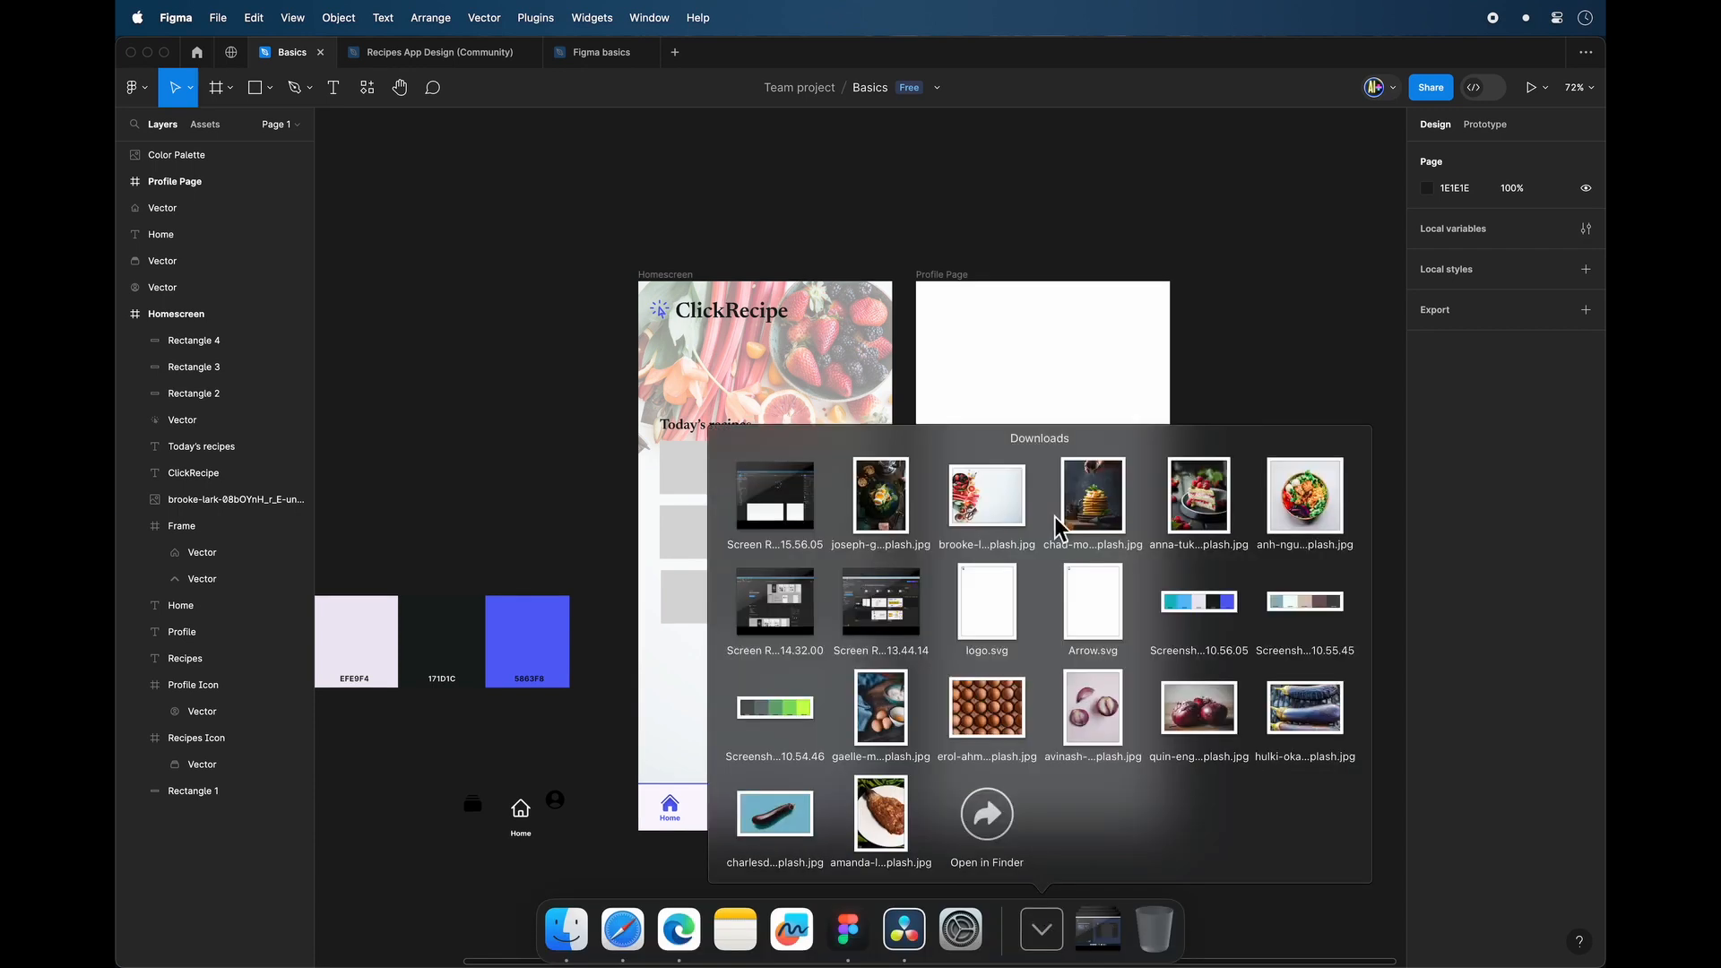
pyautogui.moveTo(883, 492); pyautogui.dragTo(815, 595)
pyautogui.scroll(-5, 578, 350)
pyautogui.moveTo(578, 349); pyautogui.dragTo(480, 236)
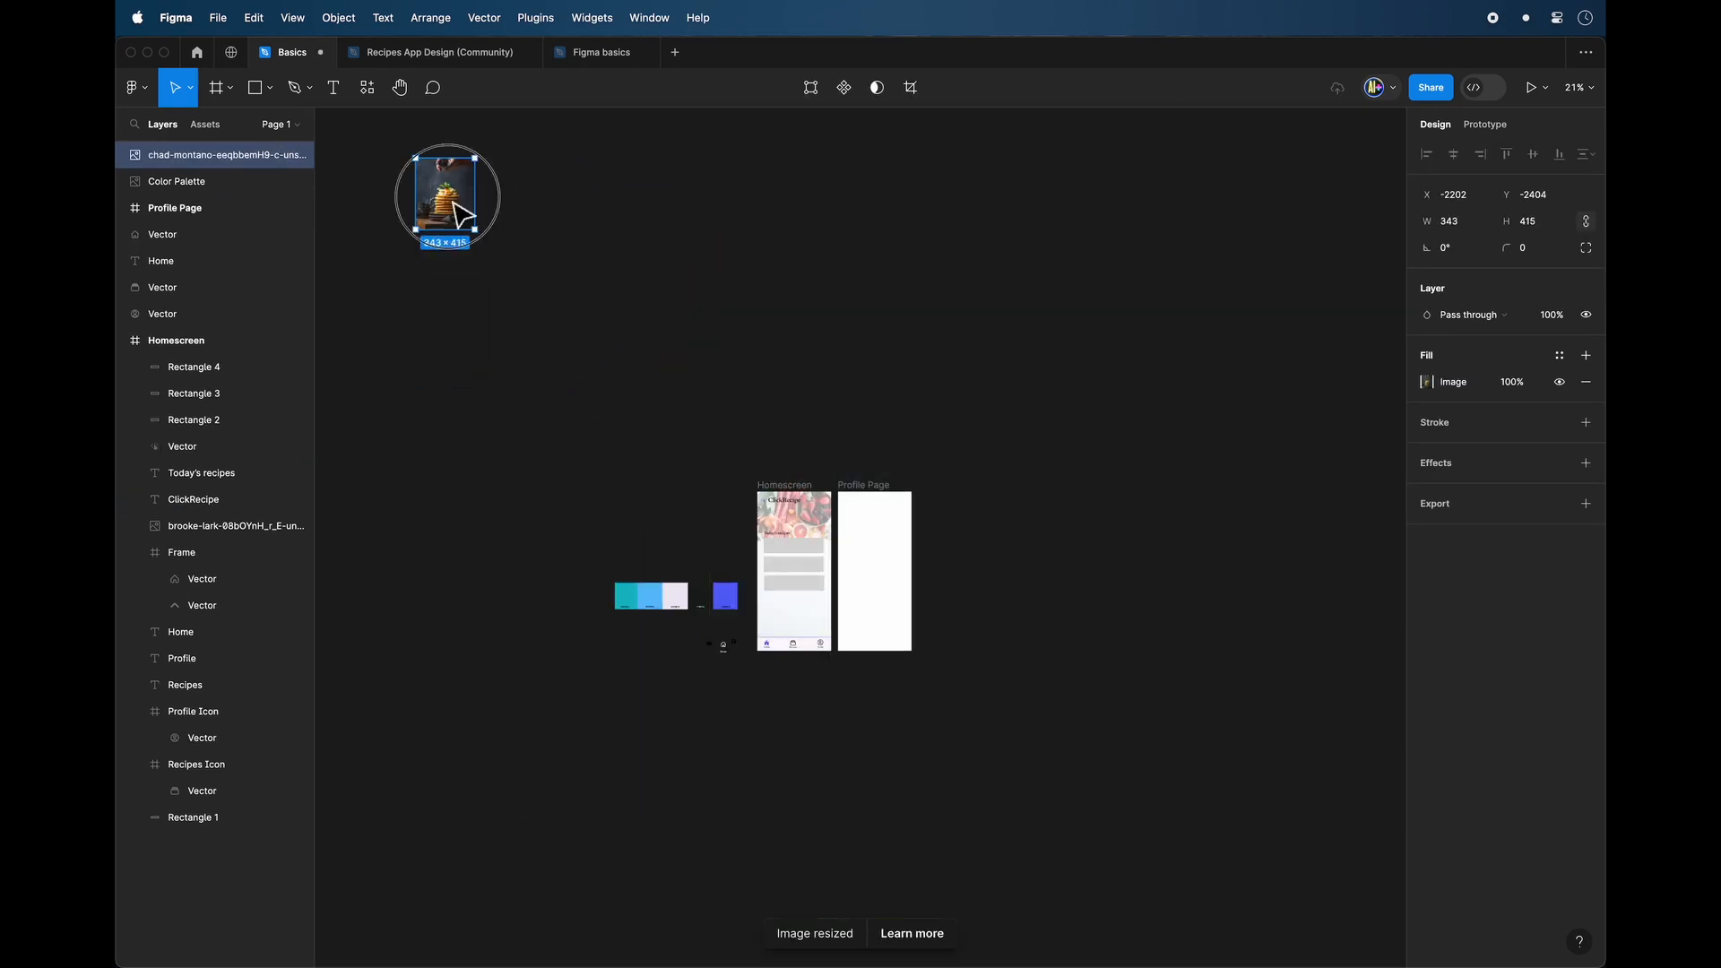
# Import the salad bowl photo from Downloads, scale it to about 332 × 332 and place it beside the pancake photo.
pyautogui.scroll(5, 681, 502)
pyautogui.click(1041, 930)
pyautogui.moveTo(1305, 506); pyautogui.dragTo(818, 596)
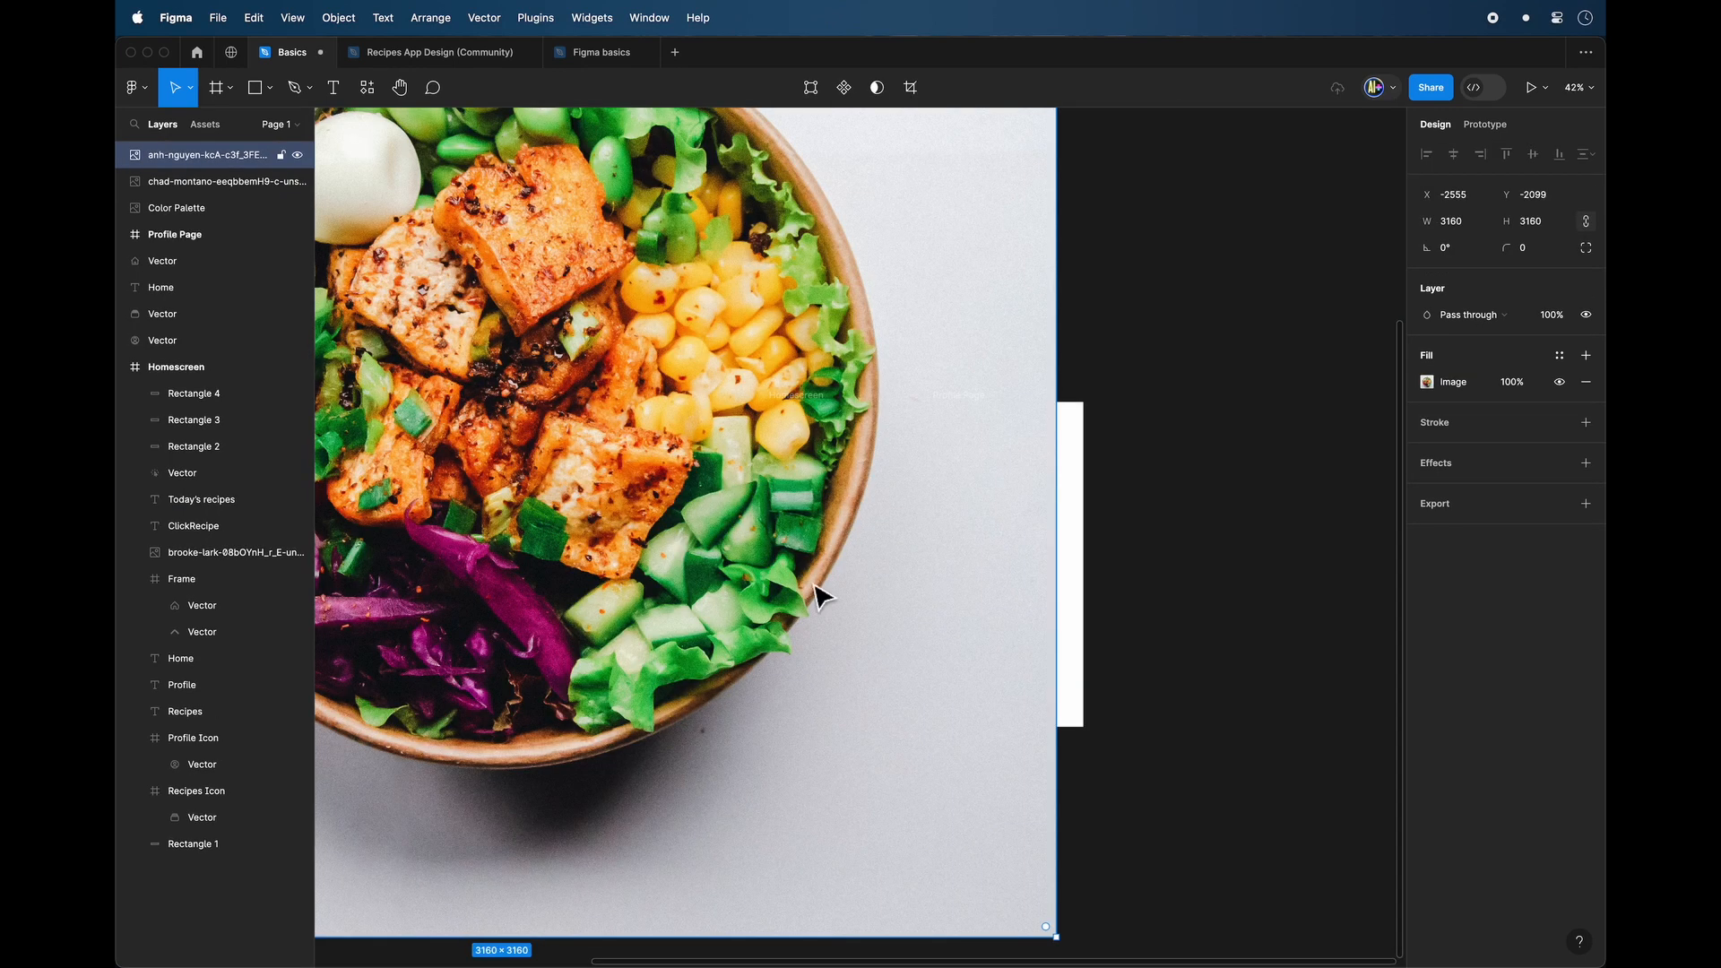
pyautogui.scroll(-3, 946, 754)
pyautogui.scroll(-4, 692, 519)
pyautogui.scroll(3, 692, 519)
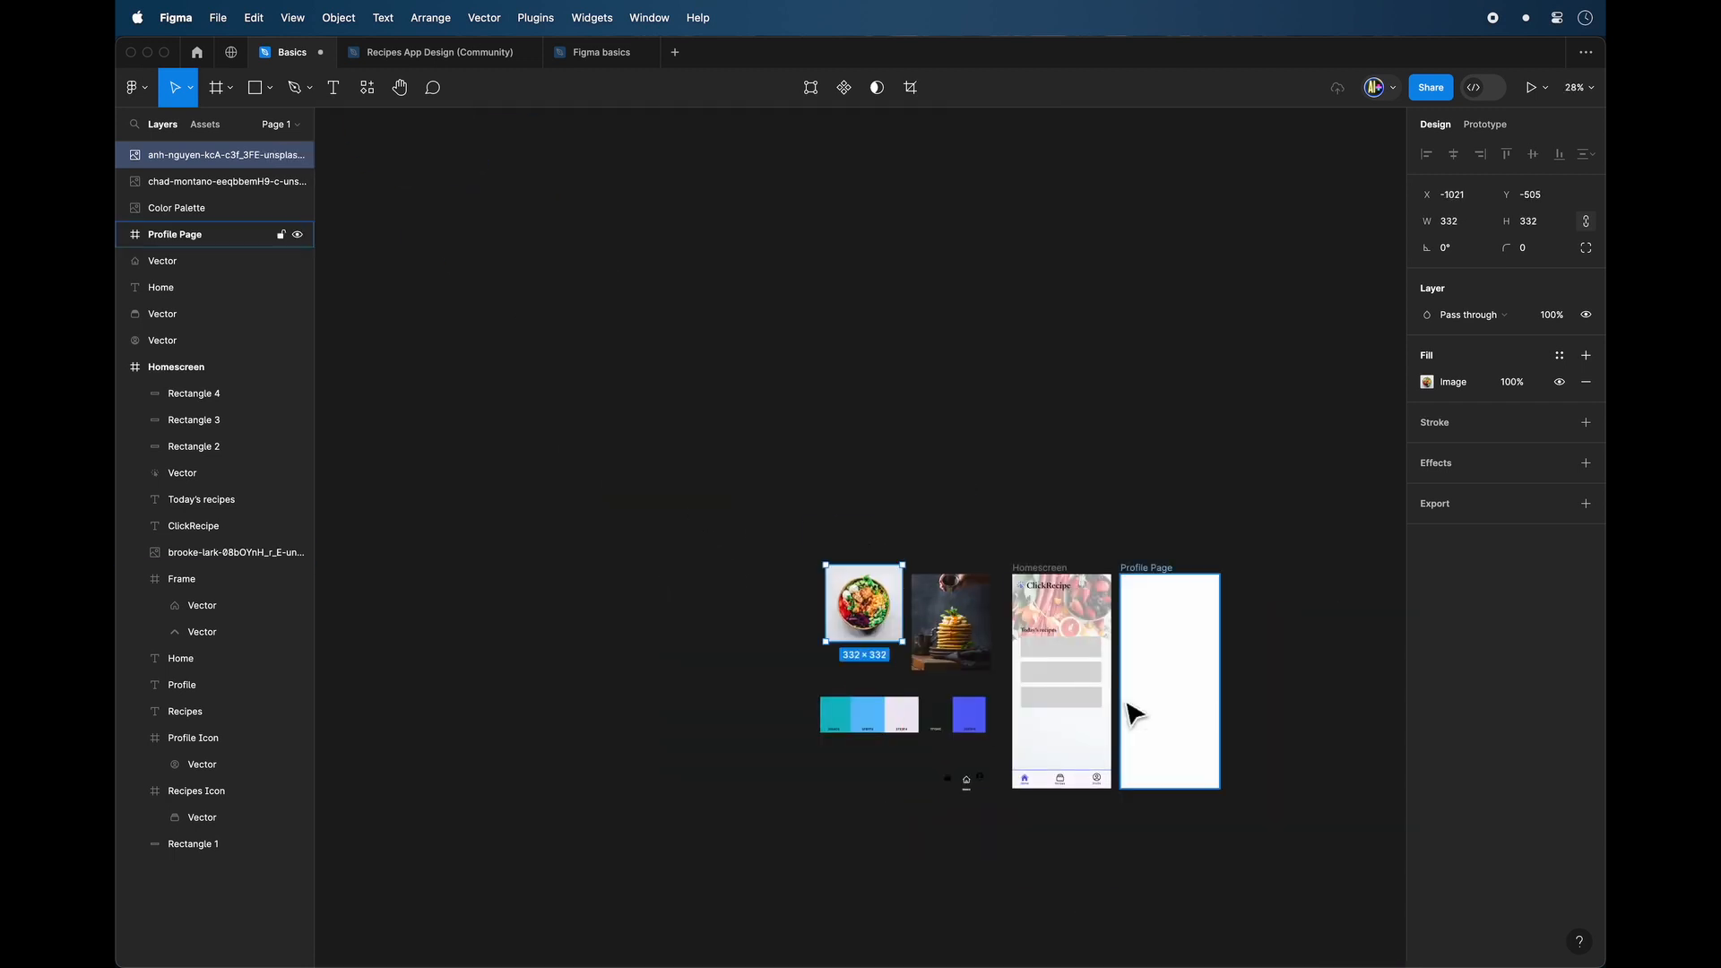
# Draw an image rectangle on the second recipe card, filled with the salad bowl photo from Downloads, and trim it to the card's height.
pyautogui.scroll(5, 1133, 711)
pyautogui.press('r')
pyautogui.moveTo(797, 534); pyautogui.dragTo(912, 633)
pyautogui.click(1428, 489)
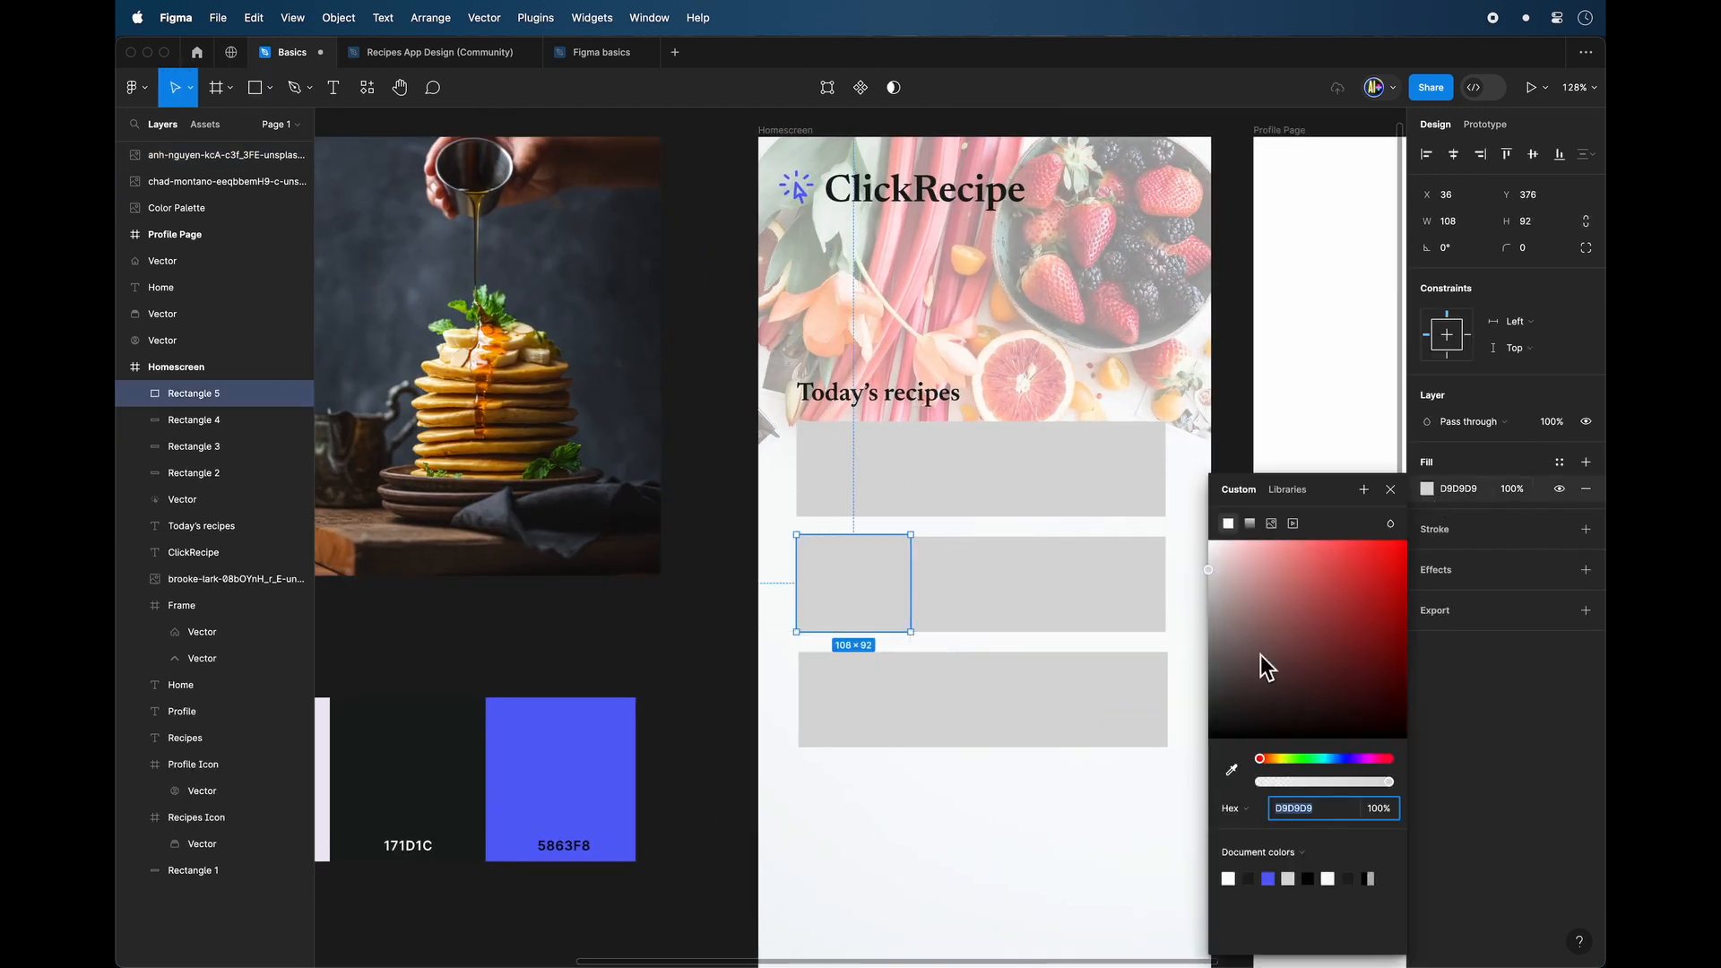
pyautogui.click(1271, 524)
pyautogui.click(1041, 929)
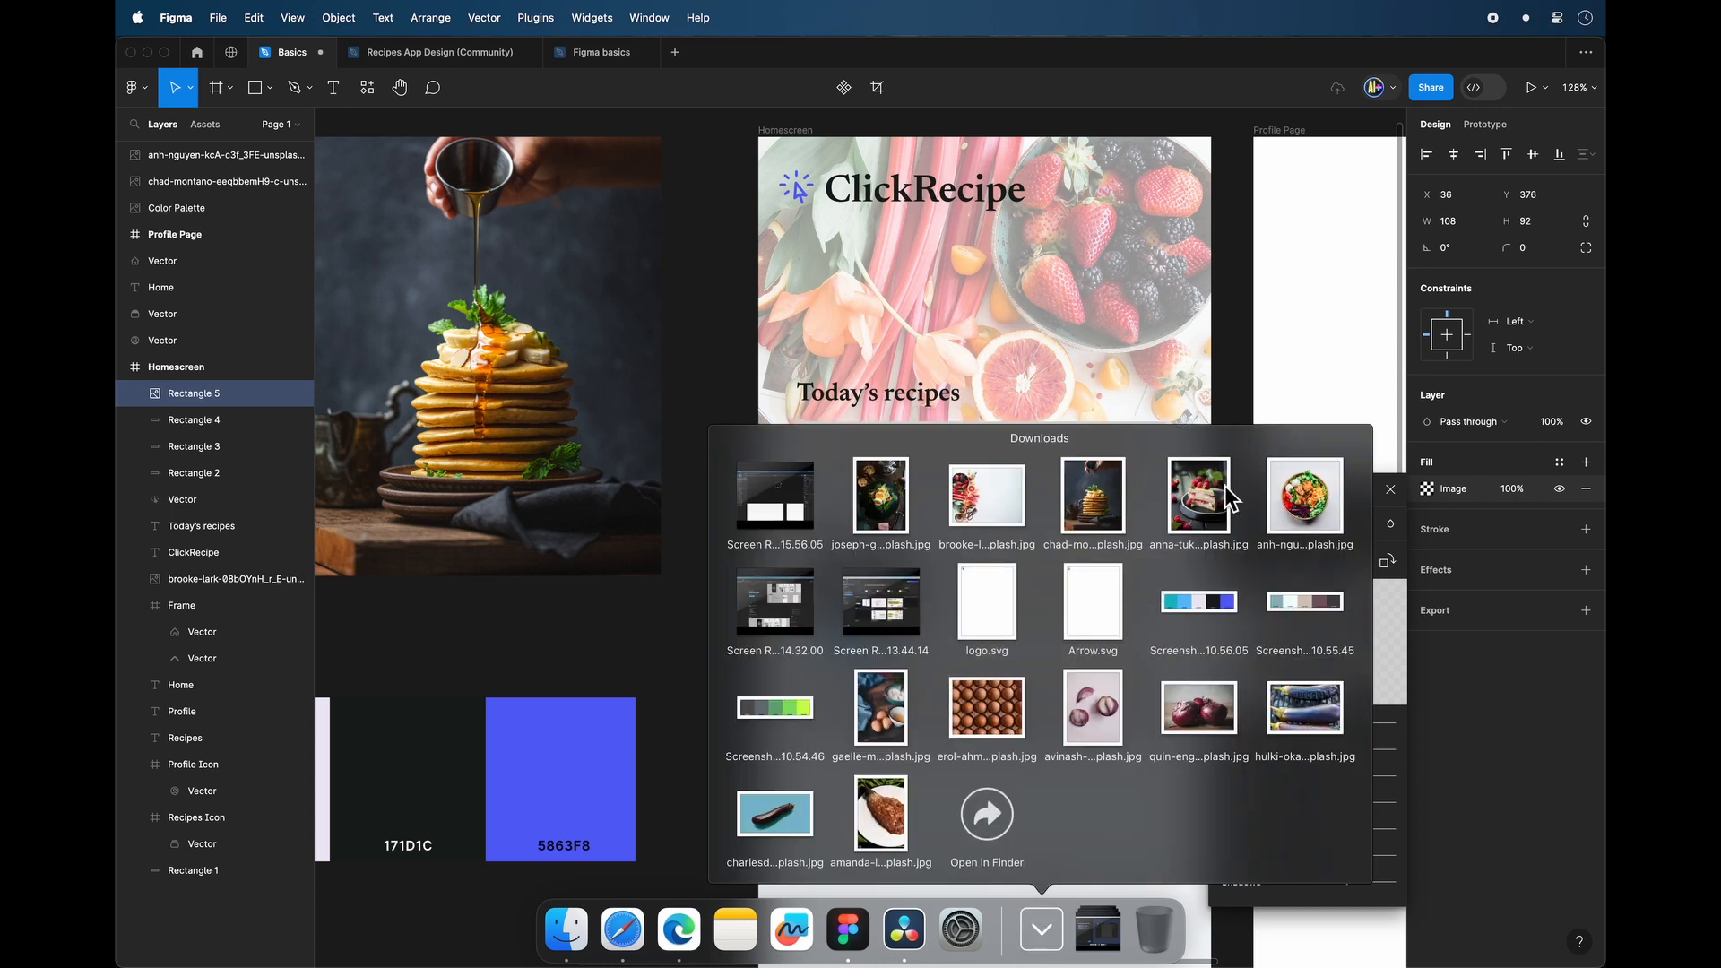
pyautogui.moveTo(1314, 507); pyautogui.dragTo(836, 608)
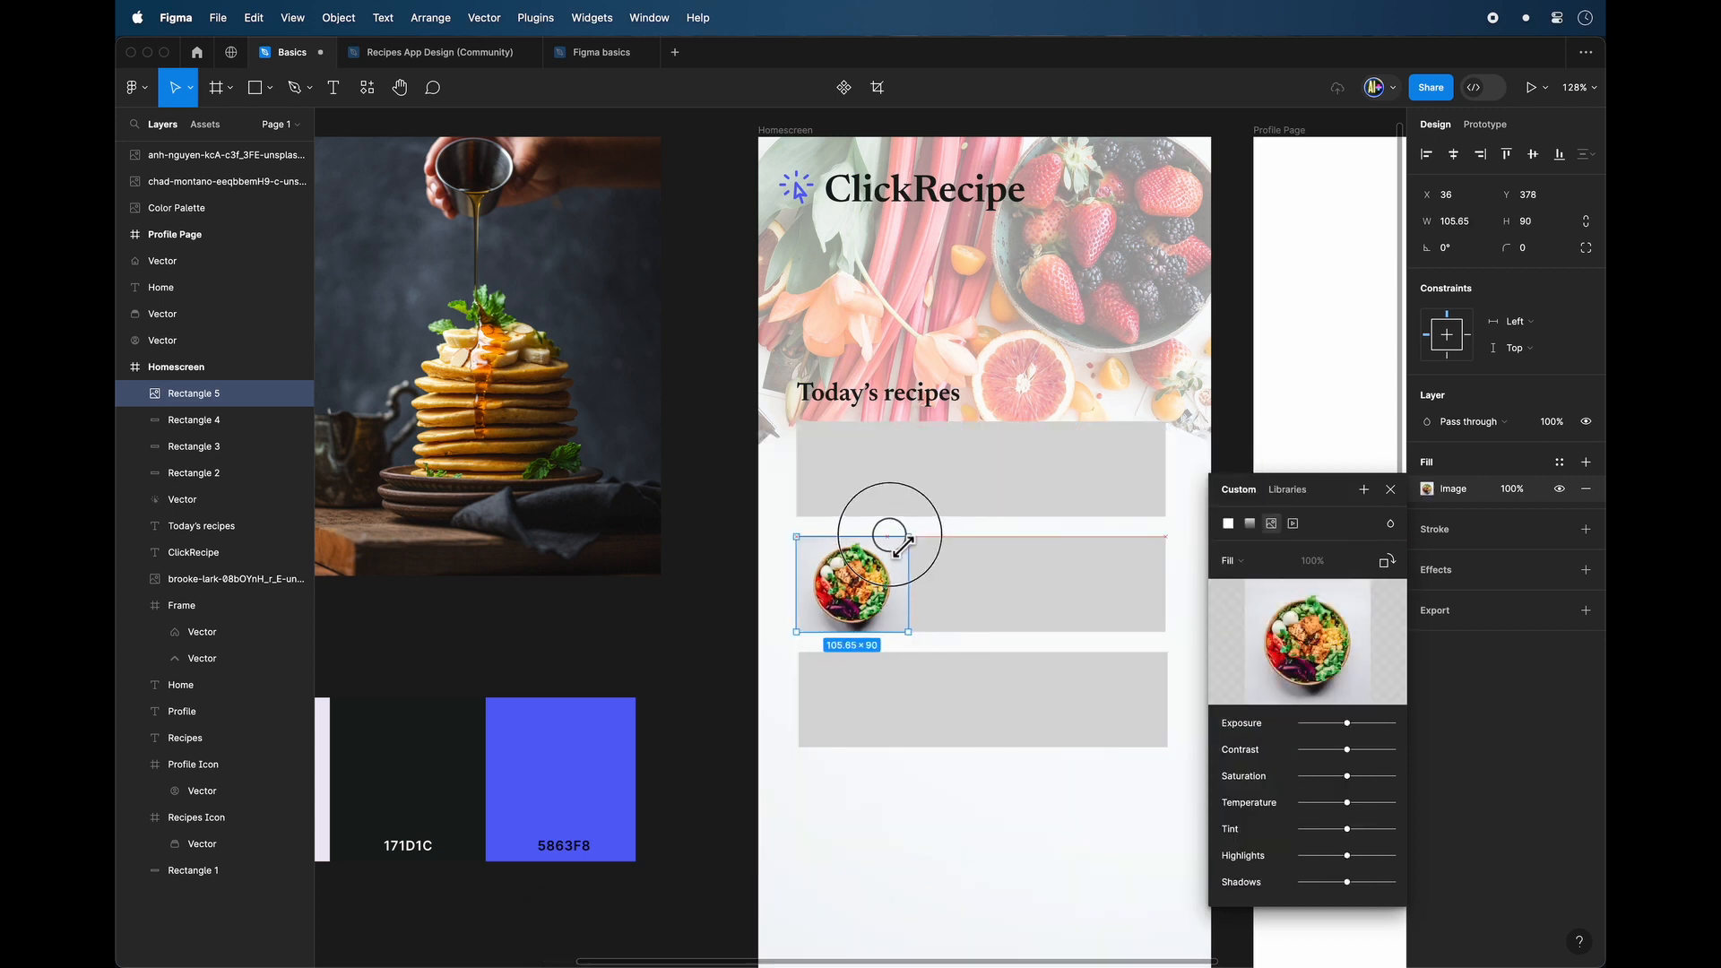
pyautogui.click(975, 641)
# Move the pancake photo onto the first recipe card and resize it to fill the card's left end at full height.
pyautogui.scroll(-4, 834, 431)
pyautogui.click(696, 411)
pyautogui.scroll(-3, 695, 411)
pyautogui.moveTo(705, 451); pyautogui.dragTo(782, 400)
pyautogui.scroll(8, 805, 402)
pyautogui.moveTo(895, 294); pyautogui.dragTo(917, 313)
pyautogui.click(544, 536)
pyautogui.scroll(-6, 544, 536)
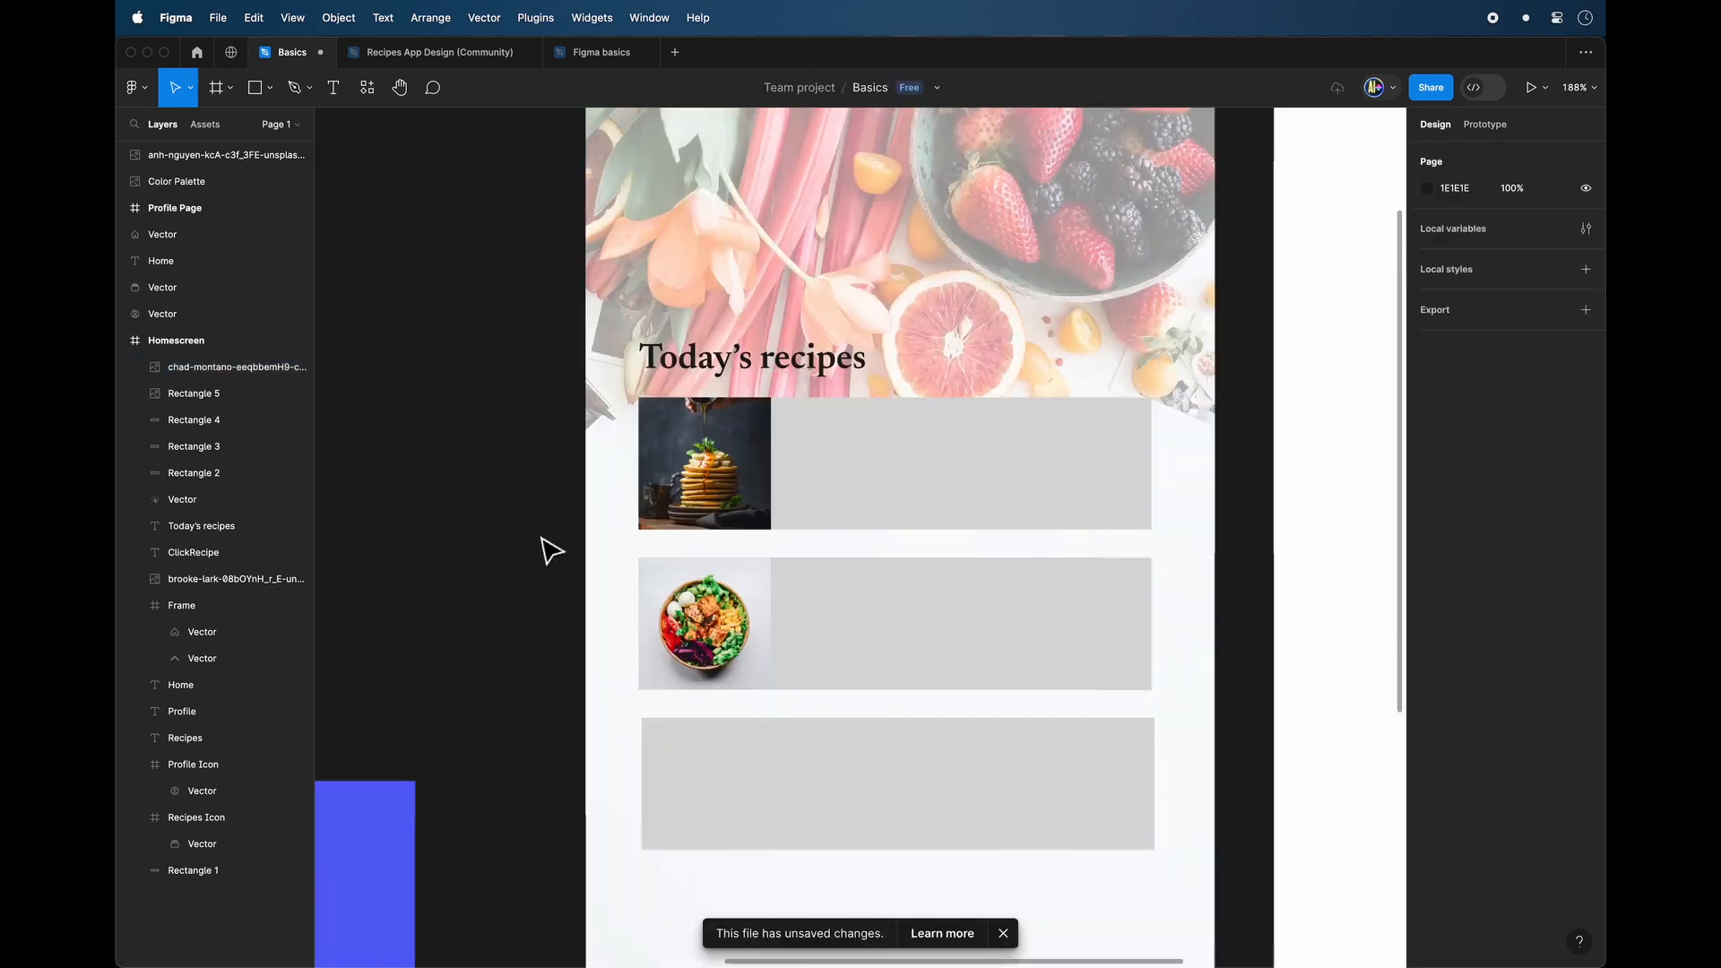
# Import the joseph-gonzalez egg dish photo from Downloads and fit it to 88 × 90 at the left end of the third recipe card.
pyautogui.click(1048, 941)
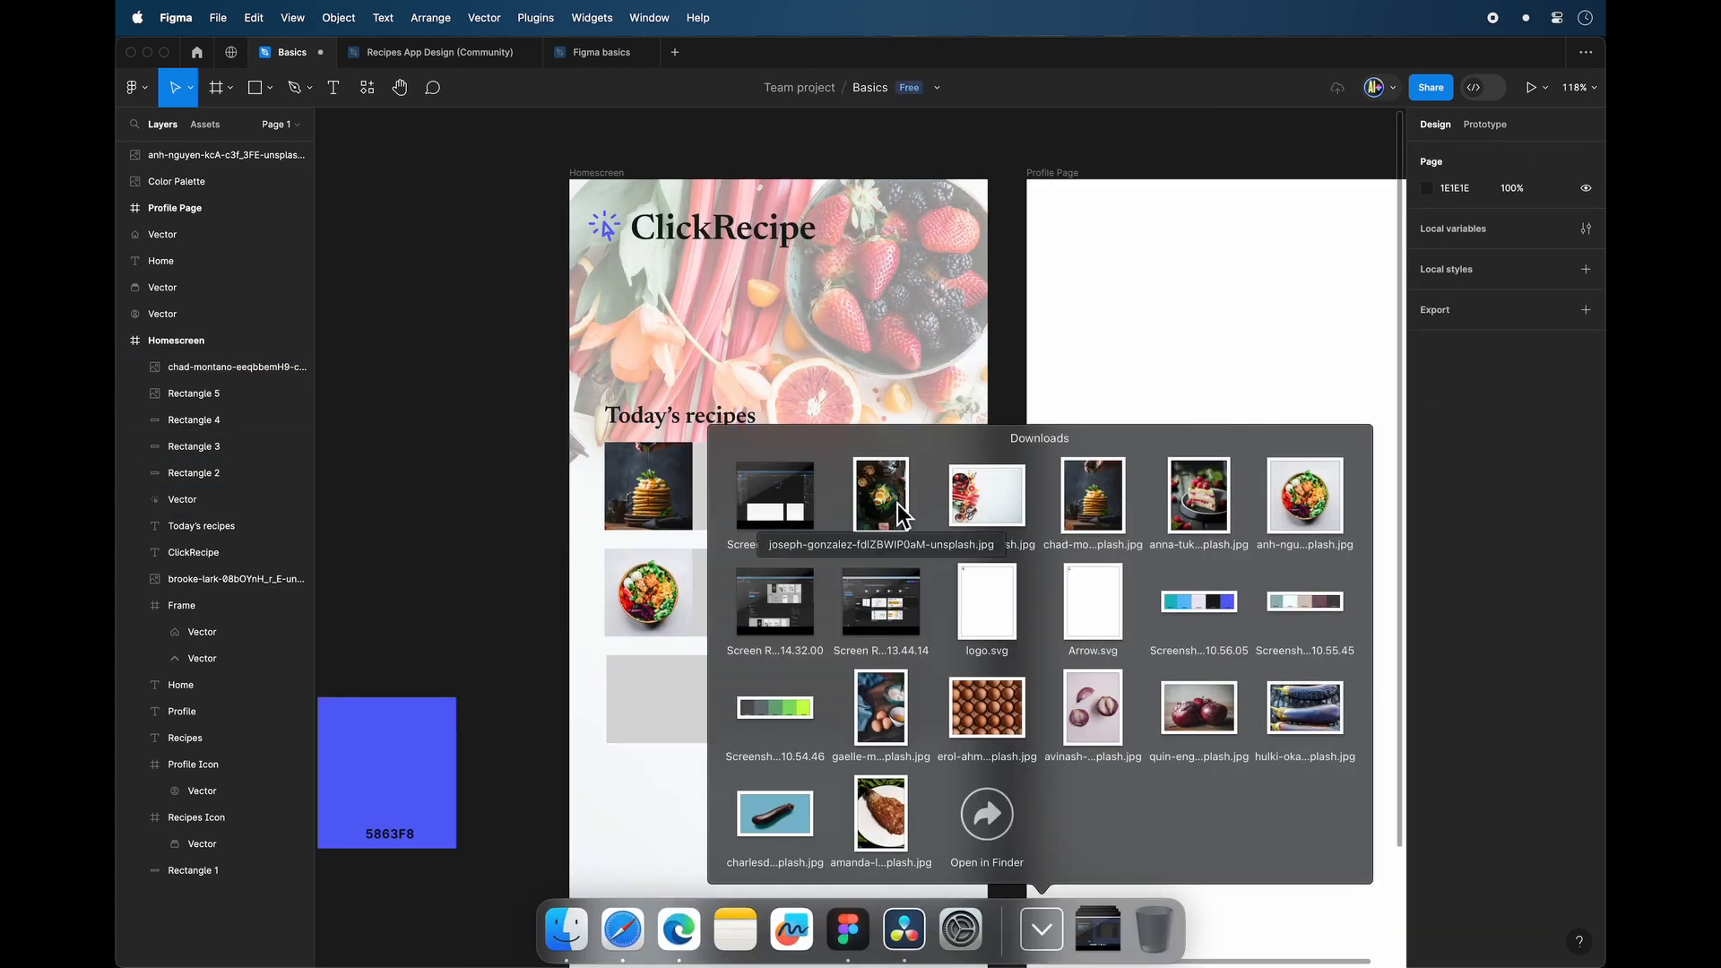
pyautogui.moveTo(899, 504); pyautogui.dragTo(568, 551)
pyautogui.scroll(-8, 569, 551)
pyautogui.scroll(4, 502, 419)
pyautogui.moveTo(751, 771); pyautogui.dragTo(847, 874)
pyautogui.scroll(-3, 797, 825)
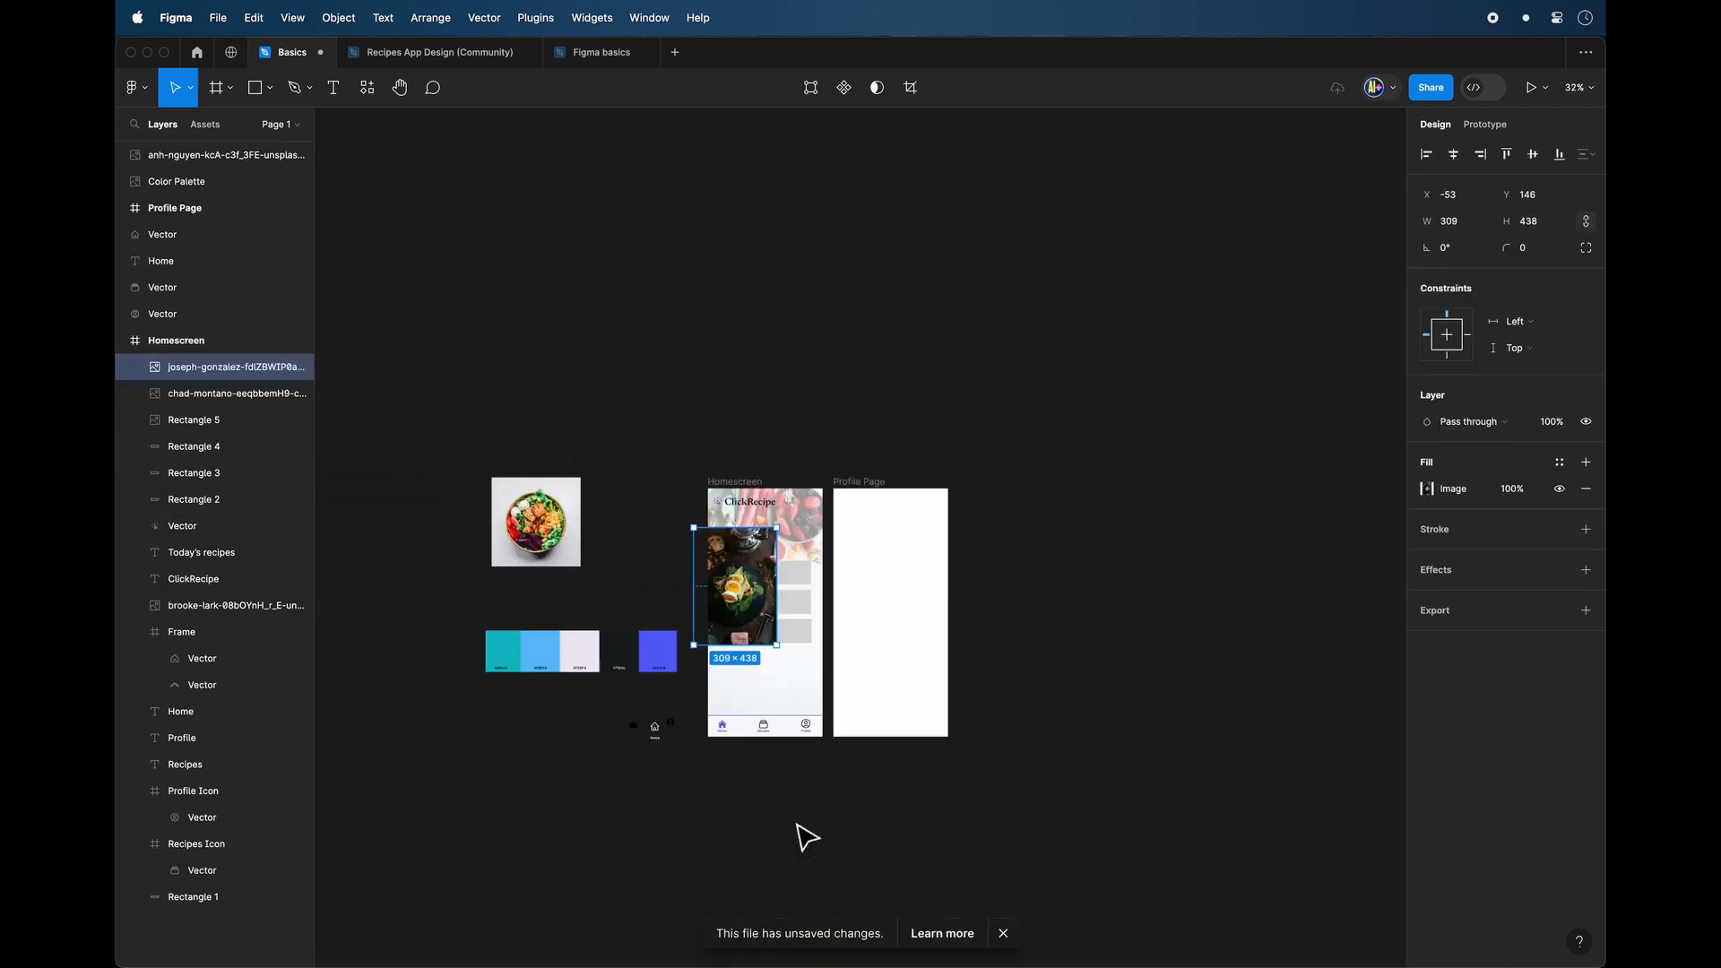
pyautogui.scroll(8, 721, 629)
pyautogui.moveTo(797, 394); pyautogui.dragTo(917, 386)
pyautogui.moveTo(1112, 123); pyautogui.dragTo(823, 581)
pyautogui.click(536, 476)
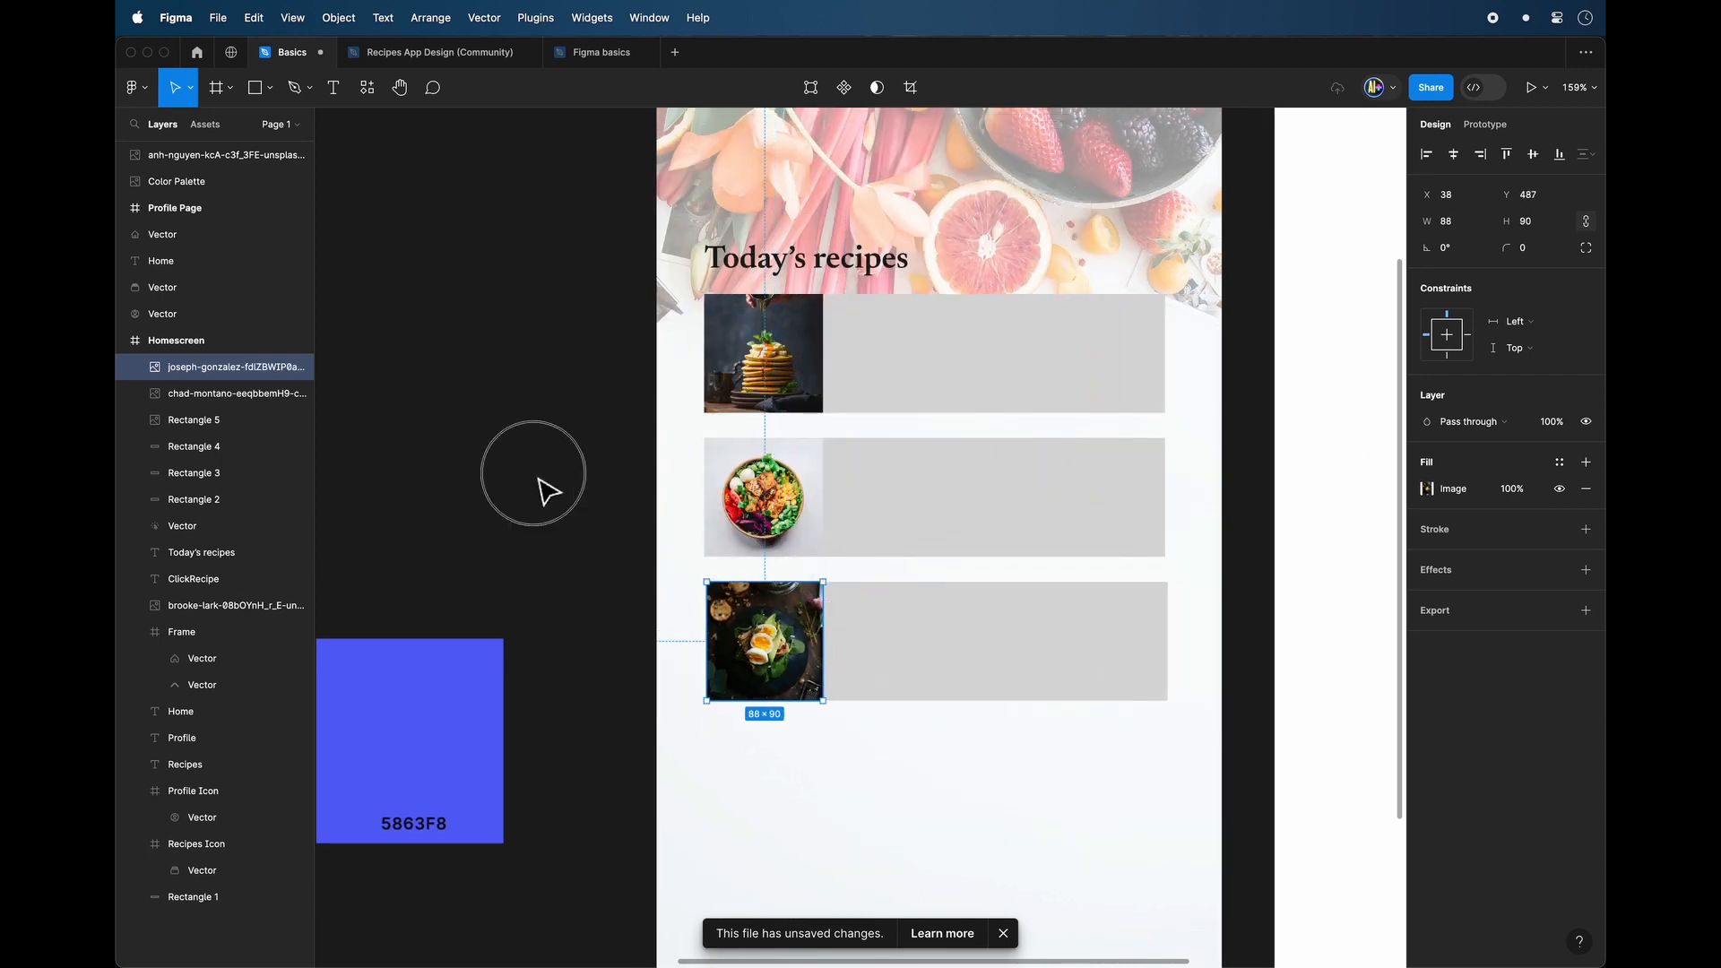
# Group the pancake photo with its grey card and nudge the group slightly under the Today's recipes heading.
pyautogui.hscroll(5, 627, 502)
pyautogui.scroll(3, 628, 502)
pyautogui.click(715, 503)
pyautogui.keyDown('shift'); pyautogui.click(574, 497); pyautogui.keyUp('shift')
pyautogui.press('super+g')
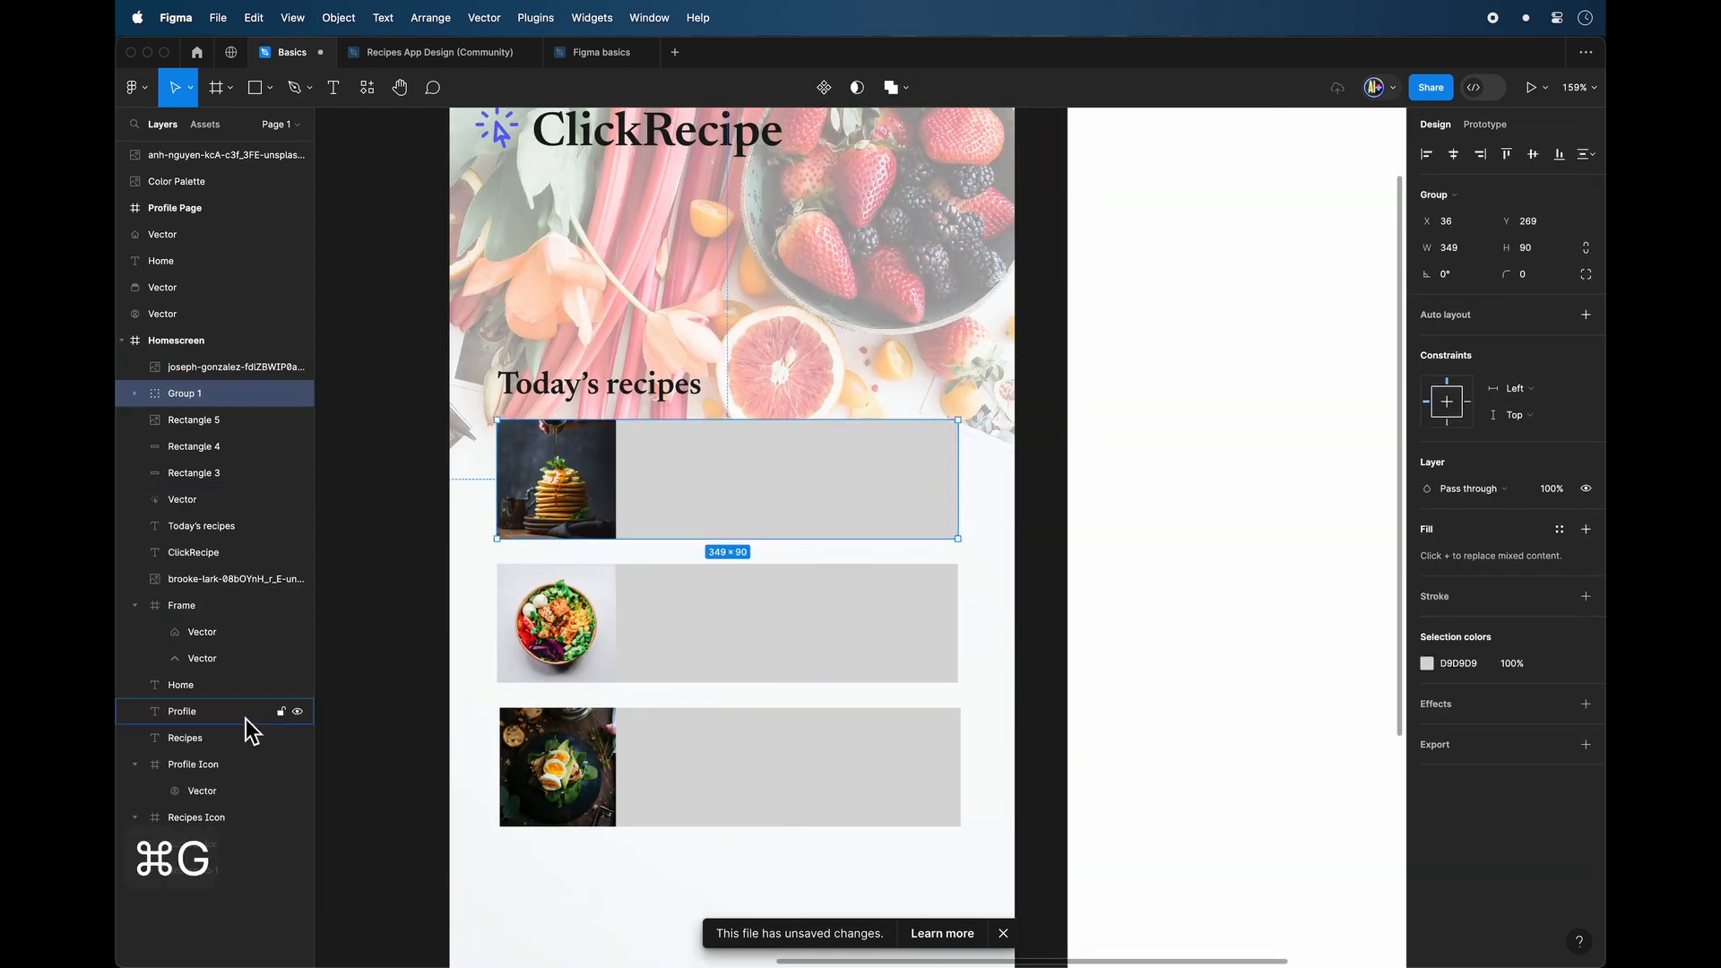
pyautogui.moveTo(759, 508)
pyautogui.mouseDown()
pyautogui.moveTo(1037, 584)
pyautogui.moveTo(761, 511)
pyautogui.mouseUp()
# Recolour the navigation bar's 5863F8 accents to the palette's light blue 5FBFF9.
pyautogui.scroll(-5, 757, 511)
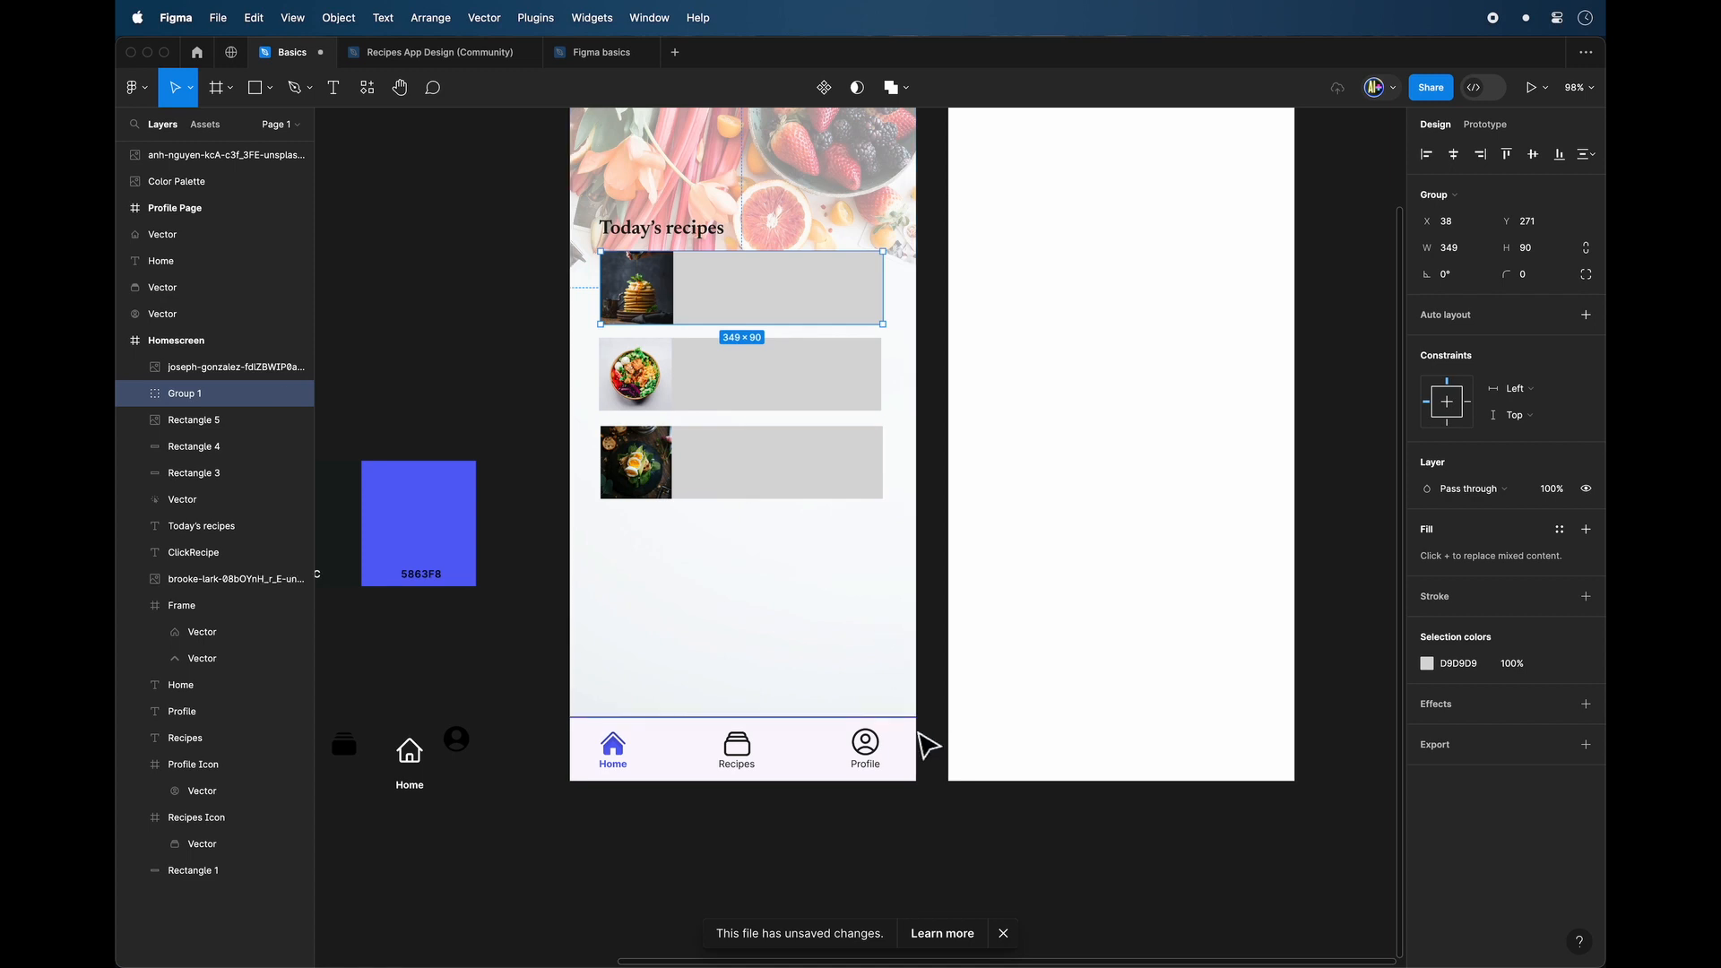
pyautogui.moveTo(929, 744); pyautogui.dragTo(538, 825)
pyautogui.scroll(-1, 1434, 887)
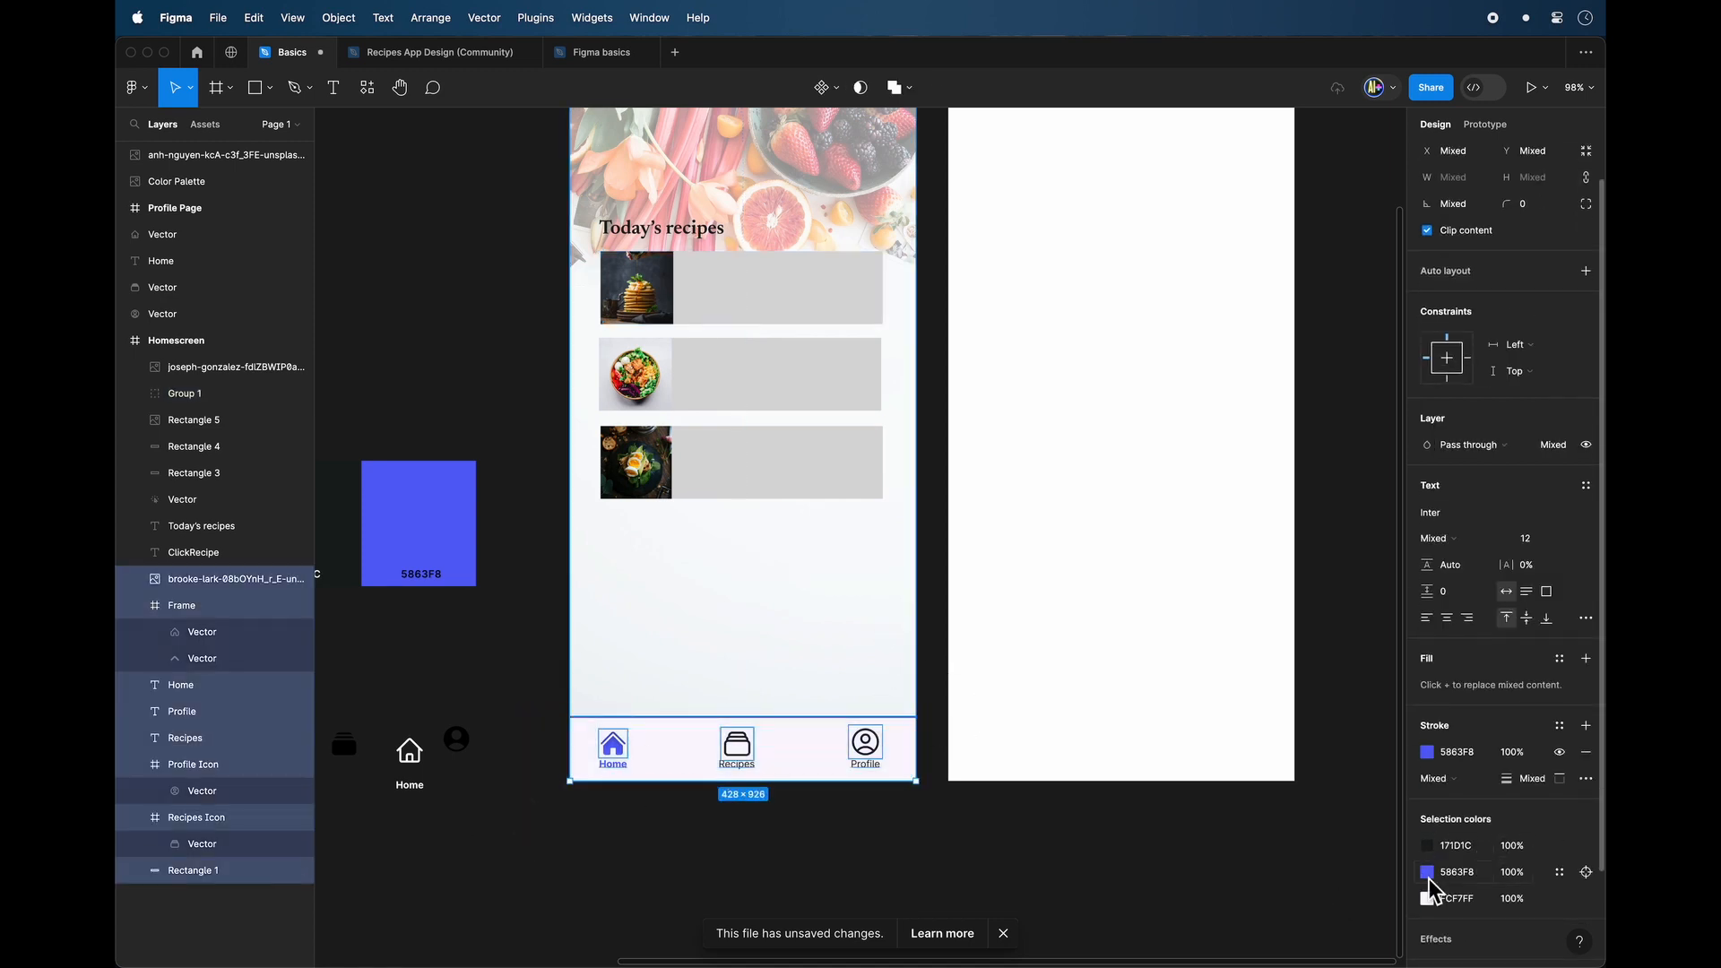
pyautogui.click(1427, 872)
pyautogui.click(1229, 773)
pyautogui.hscroll(-4, 845, 703)
pyautogui.scroll(-1, 845, 703)
pyautogui.click(403, 454)
pyautogui.click(1046, 780)
pyautogui.hscroll(4, 1046, 780)
pyautogui.scroll(2, 1045, 780)
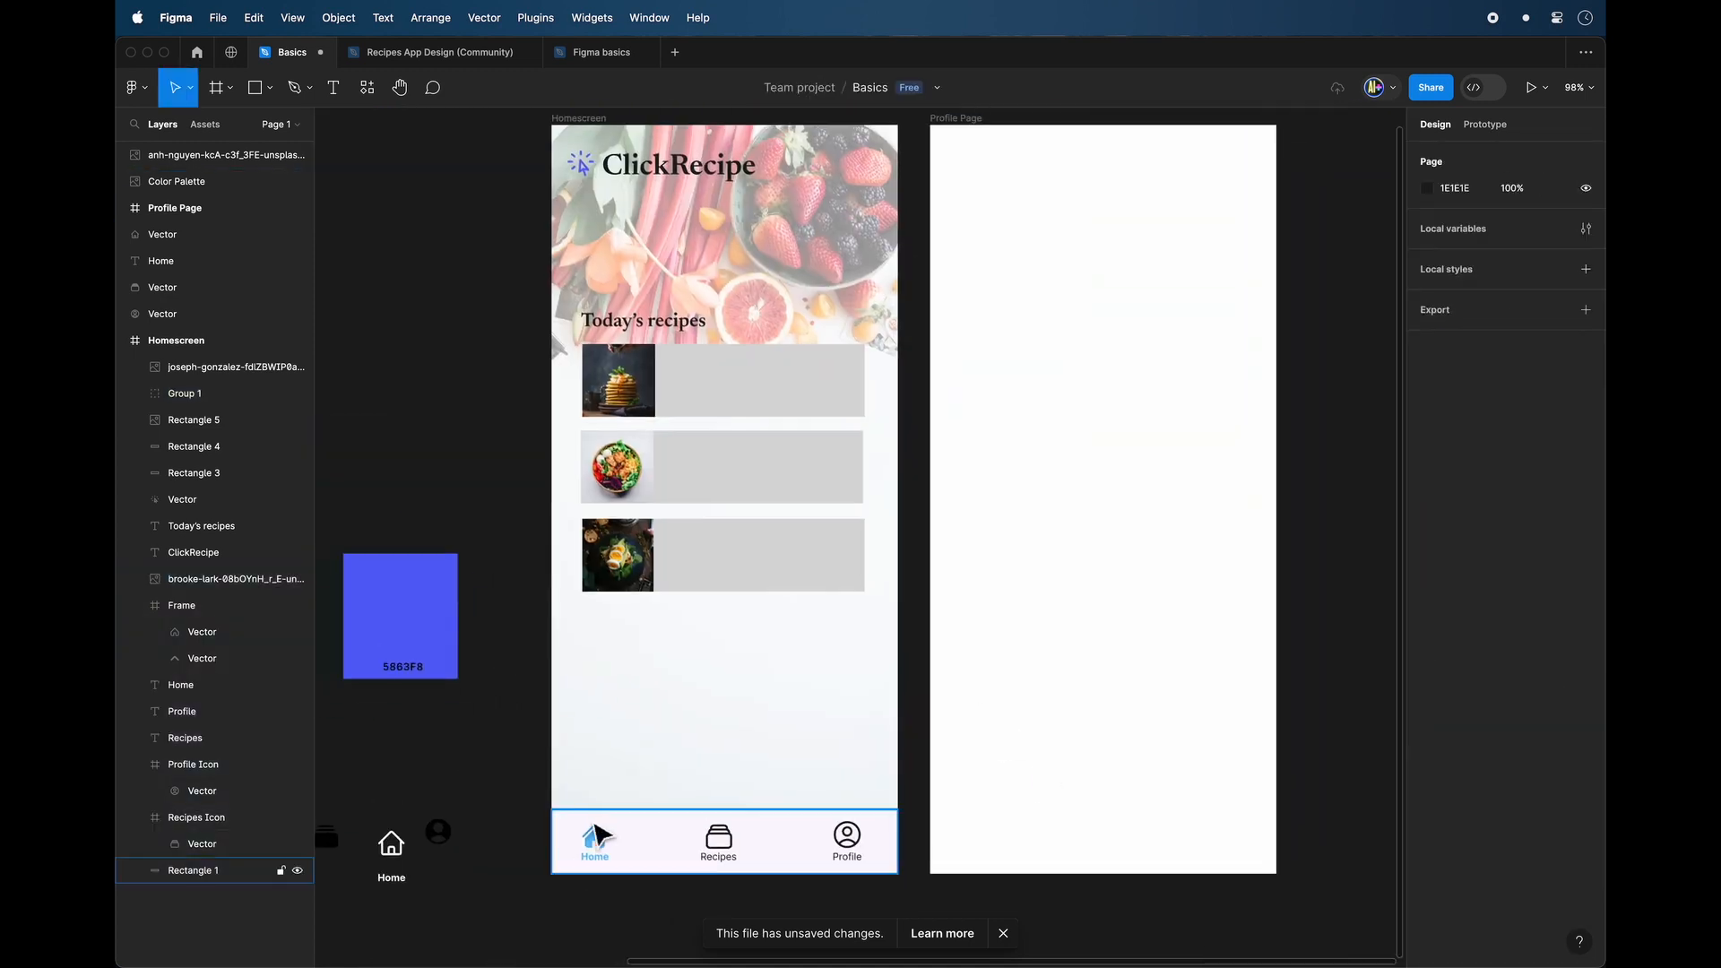
# Group the Homescreen's navigation bar elements with the background photo and undo the accidental frame move.
pyautogui.moveTo(914, 802); pyautogui.dragTo(679, 760)
pyautogui.press('super+g')
pyautogui.press('super+z')
pyautogui.moveTo(640, 854); pyautogui.dragTo(713, 859)
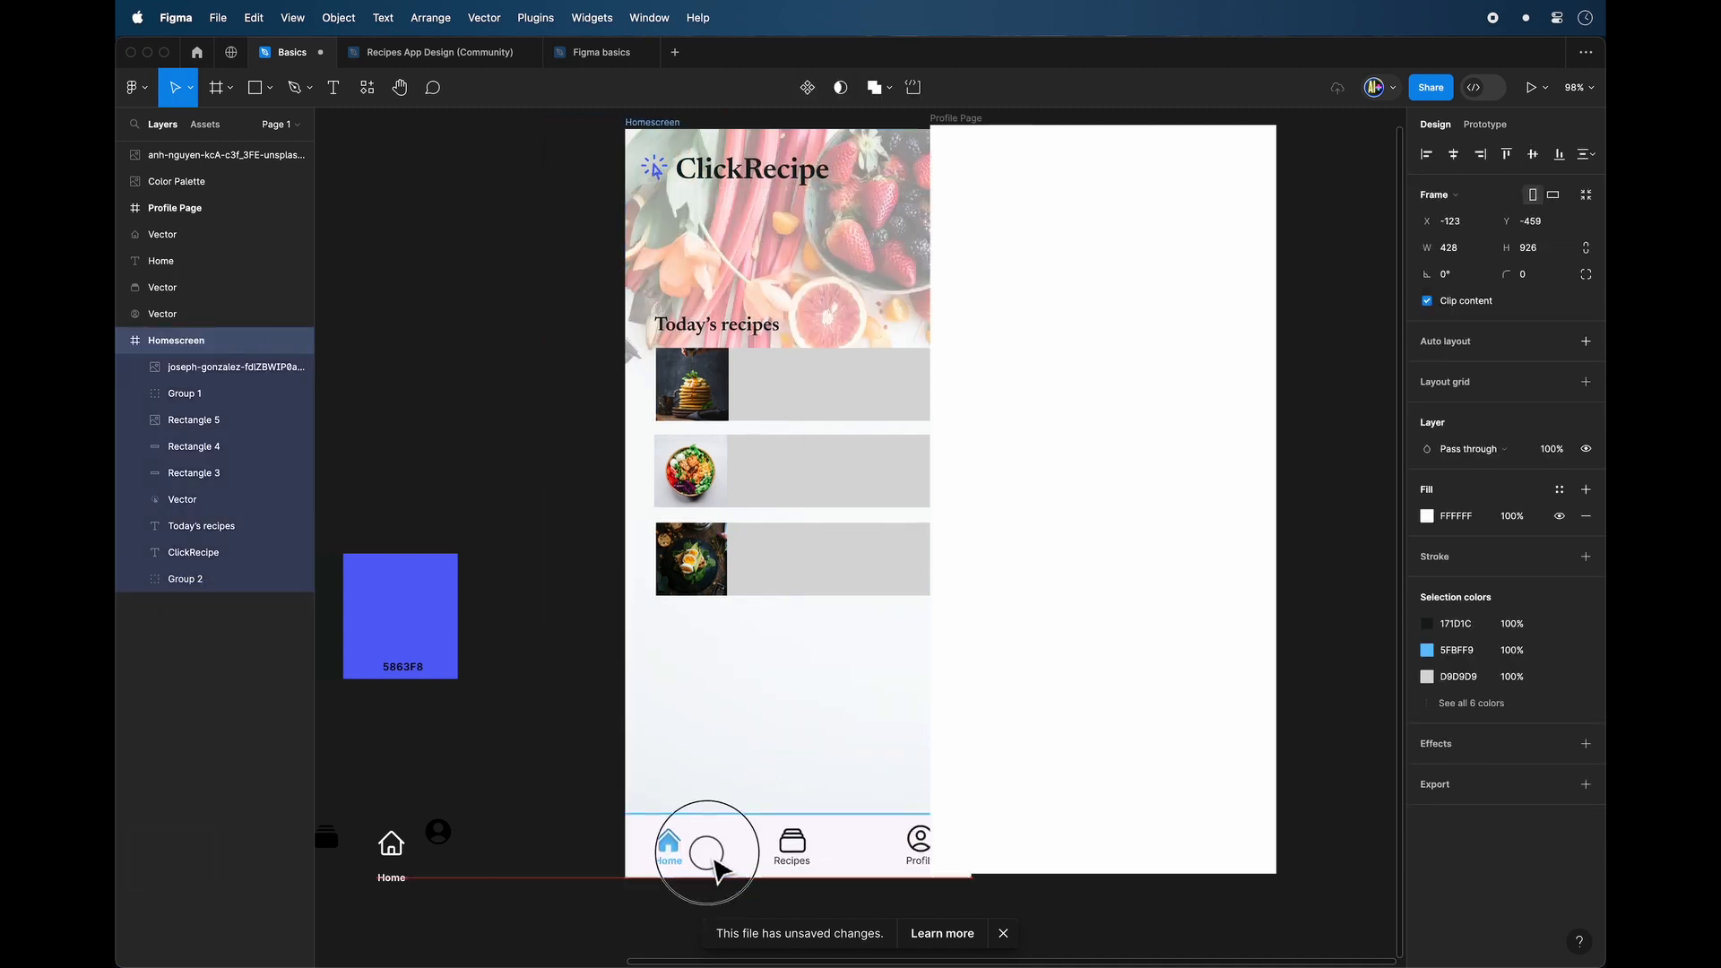
pyautogui.press('super+z')
pyautogui.press('super+c')
pyautogui.click(964, 131)
pyautogui.press('super+v')
pyautogui.press('super+z')
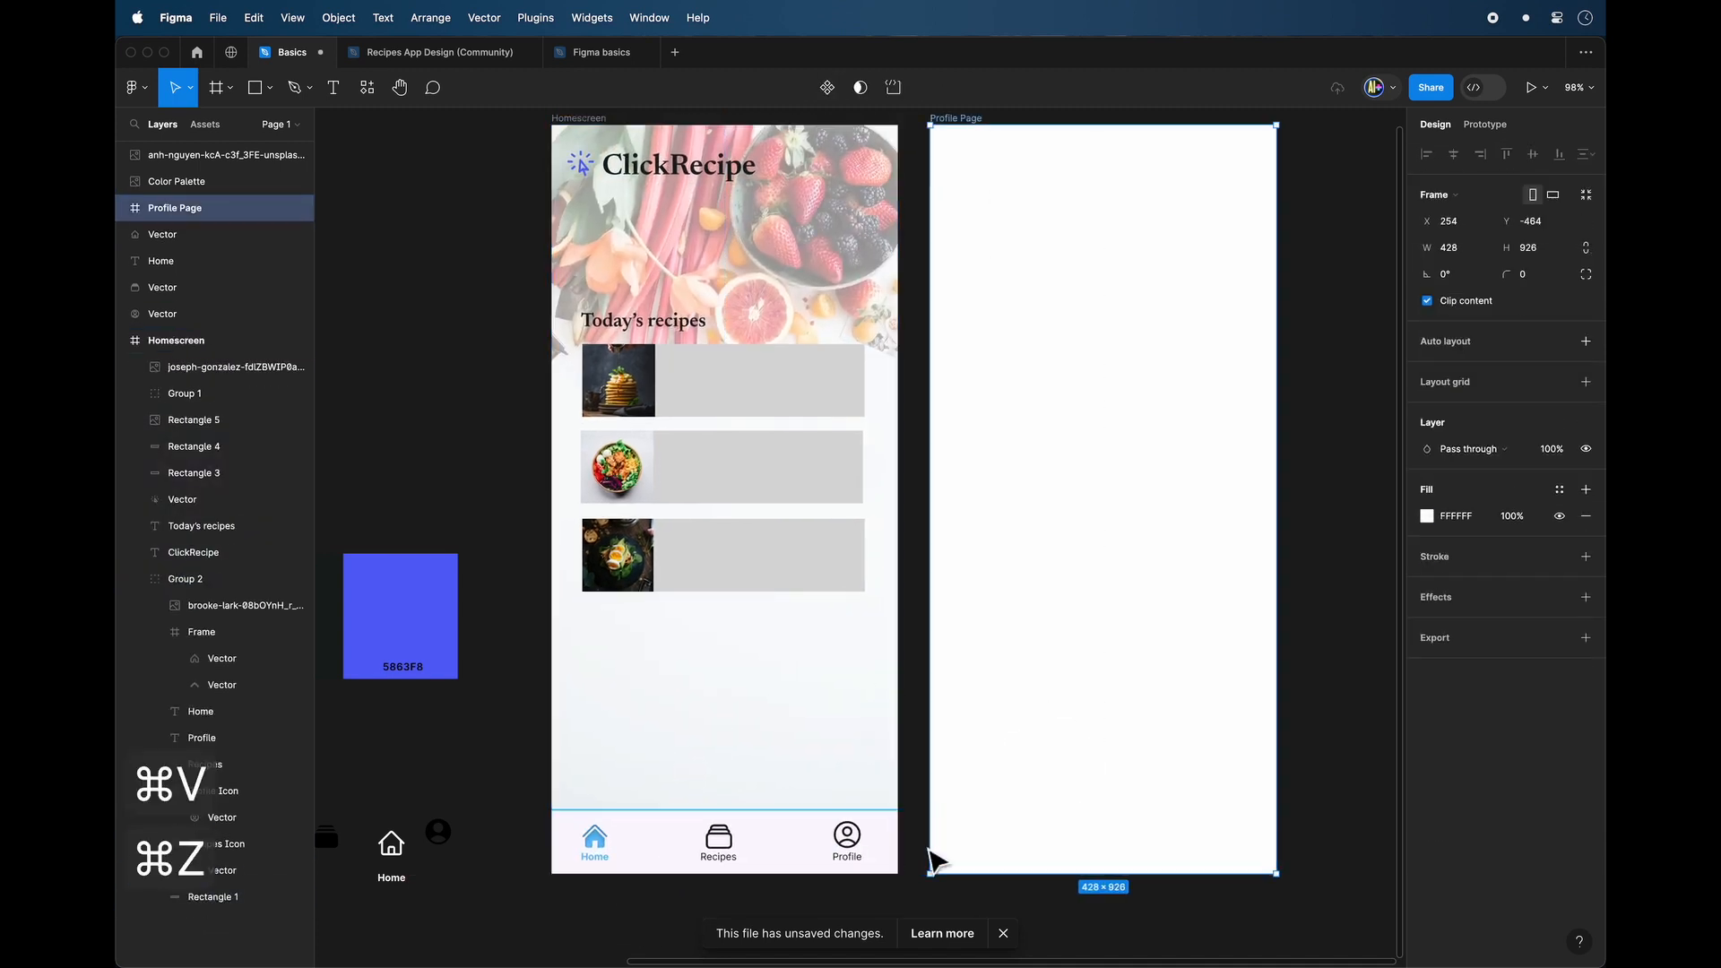
# Group the navigation bar's icons, labels and background bar, and move that group out of the photo group to the top level of Homescreen.
pyautogui.doubleClick(847, 836)
pyautogui.keyDown('shift'); pyautogui.click(719, 839); pyautogui.keyUp('shift')
pyautogui.keyDown('shift'); pyautogui.click(595, 839); pyautogui.keyUp('shift')
pyautogui.scroll(5, 615, 852)
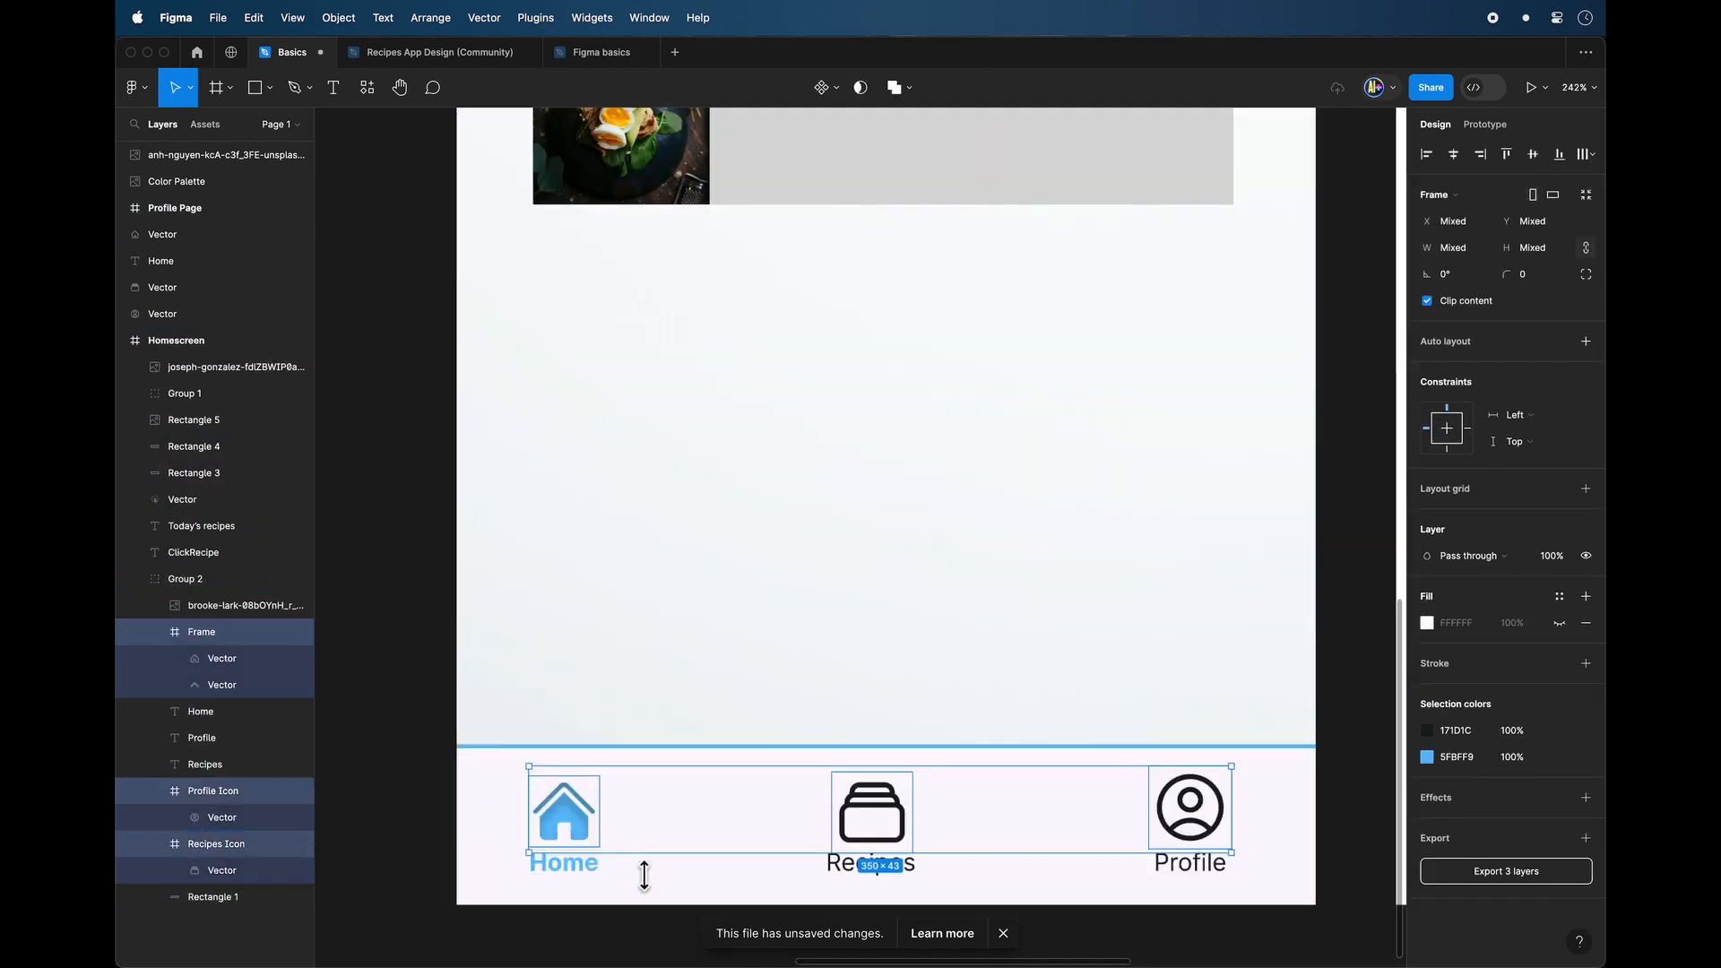
pyautogui.keyDown('shift'); pyautogui.click(643, 880); pyautogui.keyUp('shift')
pyautogui.keyDown('shift'); pyautogui.click(566, 865); pyautogui.keyUp('shift')
pyautogui.keyDown('shift'); pyautogui.click(867, 872); pyautogui.keyUp('shift')
pyautogui.keyDown('shift'); pyautogui.click(1192, 867); pyautogui.keyUp('shift')
pyautogui.press('super+g')
pyautogui.press('super+x')
pyautogui.scroll(-5, 873, 800)
pyautogui.press('super+v')
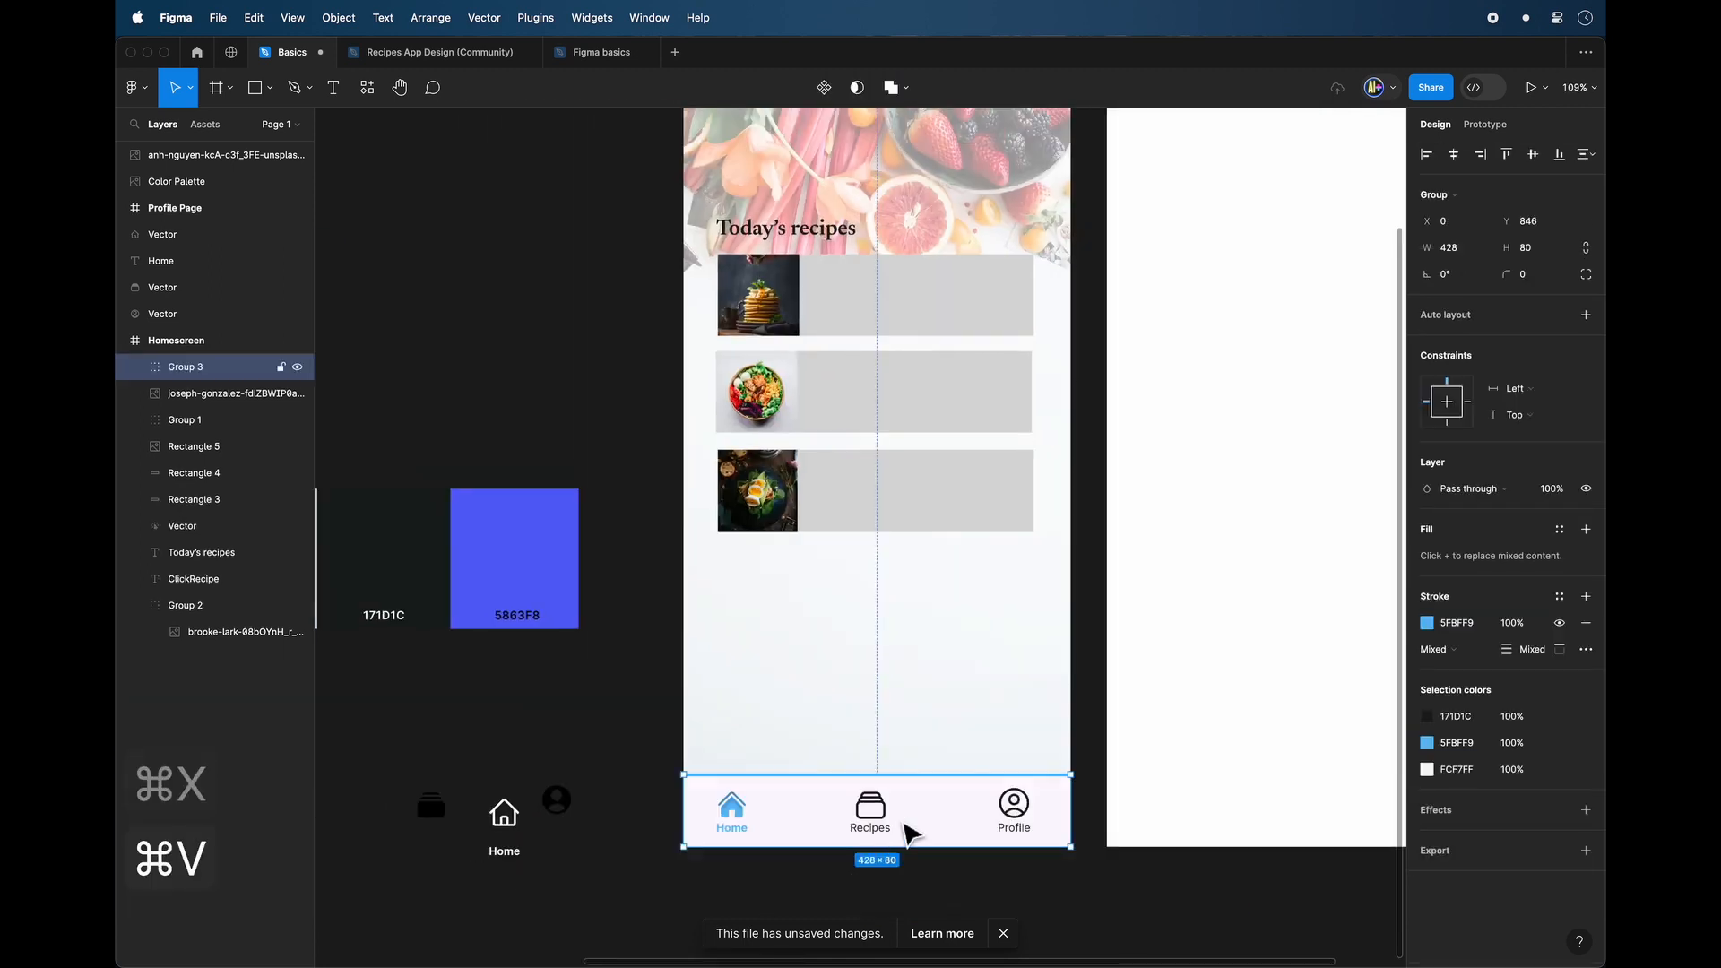
# Copy the navigation bar group to the Profile Page.
pyautogui.press('super+c')
pyautogui.click(918, 711)
pyautogui.scroll(-5, 741, 422)
pyautogui.press('super+v')
pyautogui.click(1016, 827)
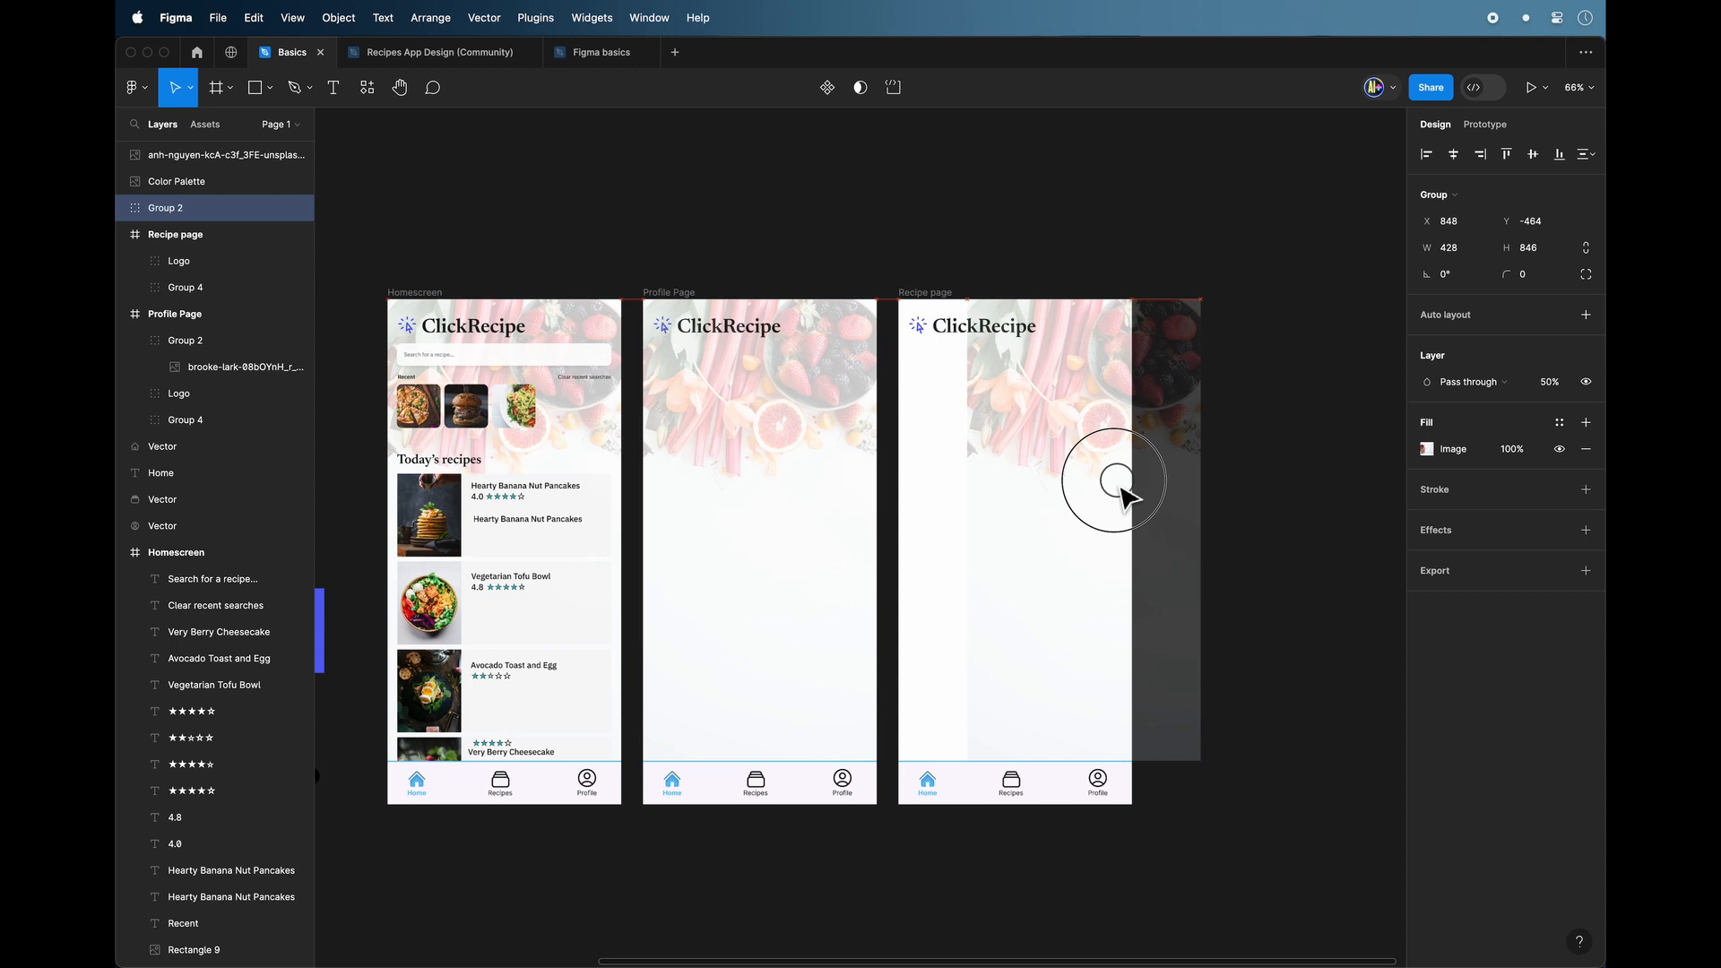
# Fit the 50% opacity background photo group onto the Recipe page, lock it, and keep the frame beside the Profile Page.
pyautogui.moveTo(1121, 496); pyautogui.dragTo(1046, 480)
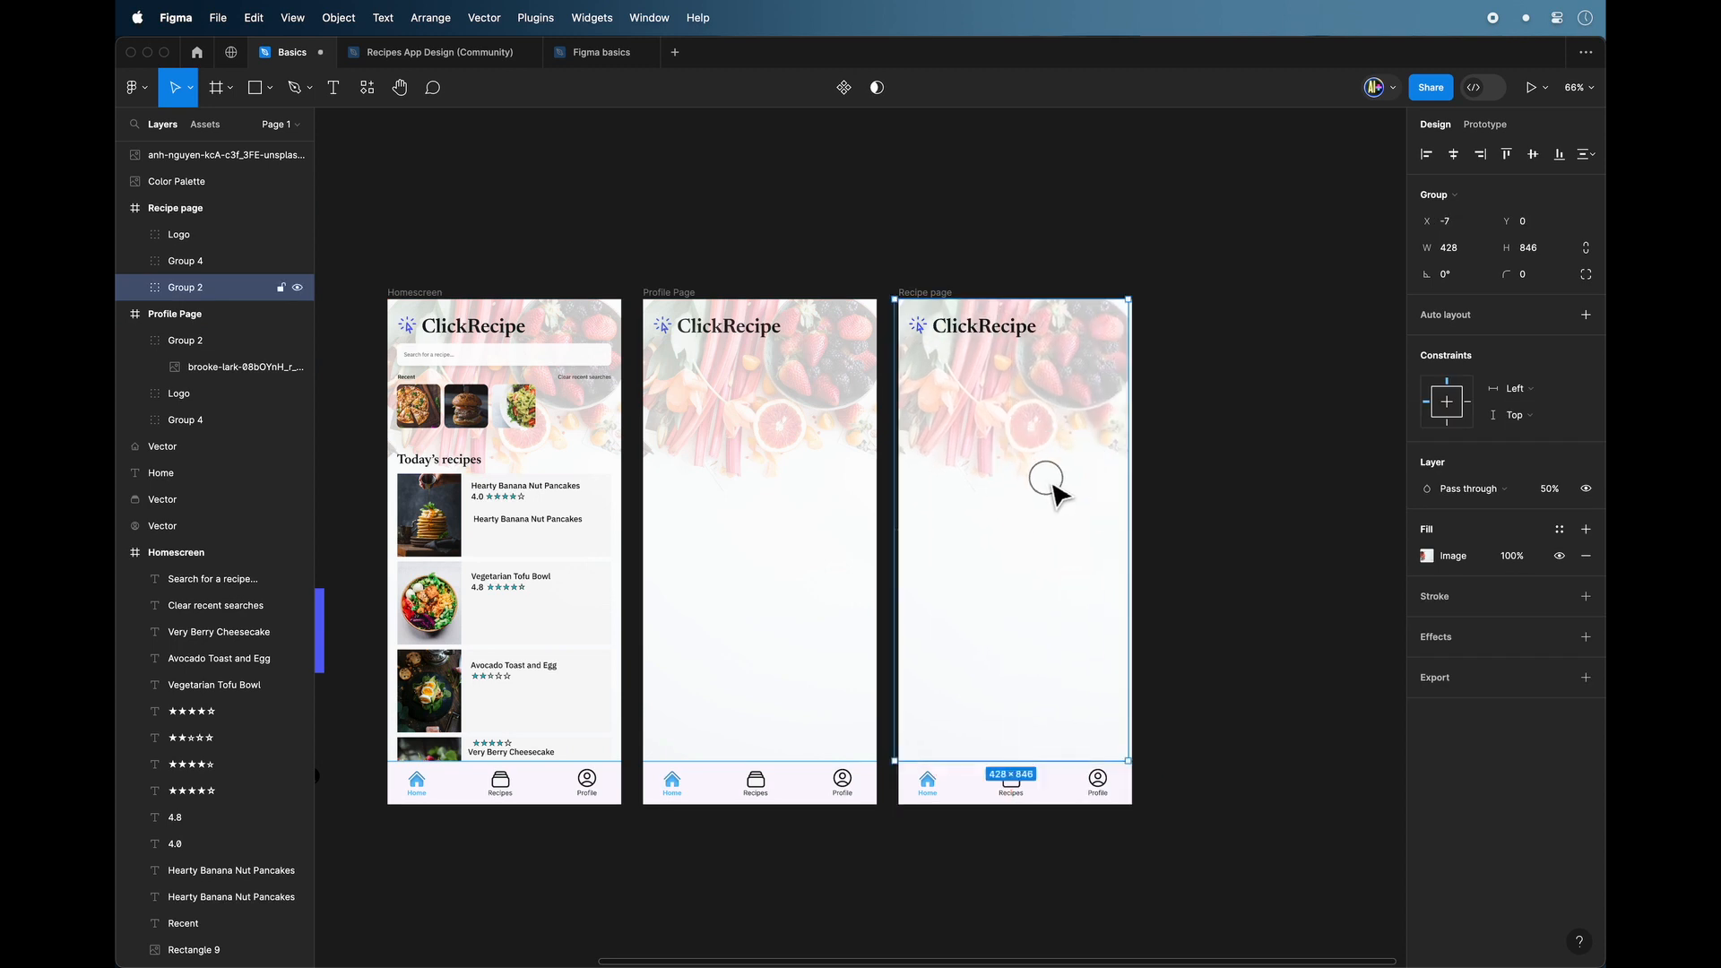
pyautogui.moveTo(929, 293); pyautogui.dragTo(1176, 305)
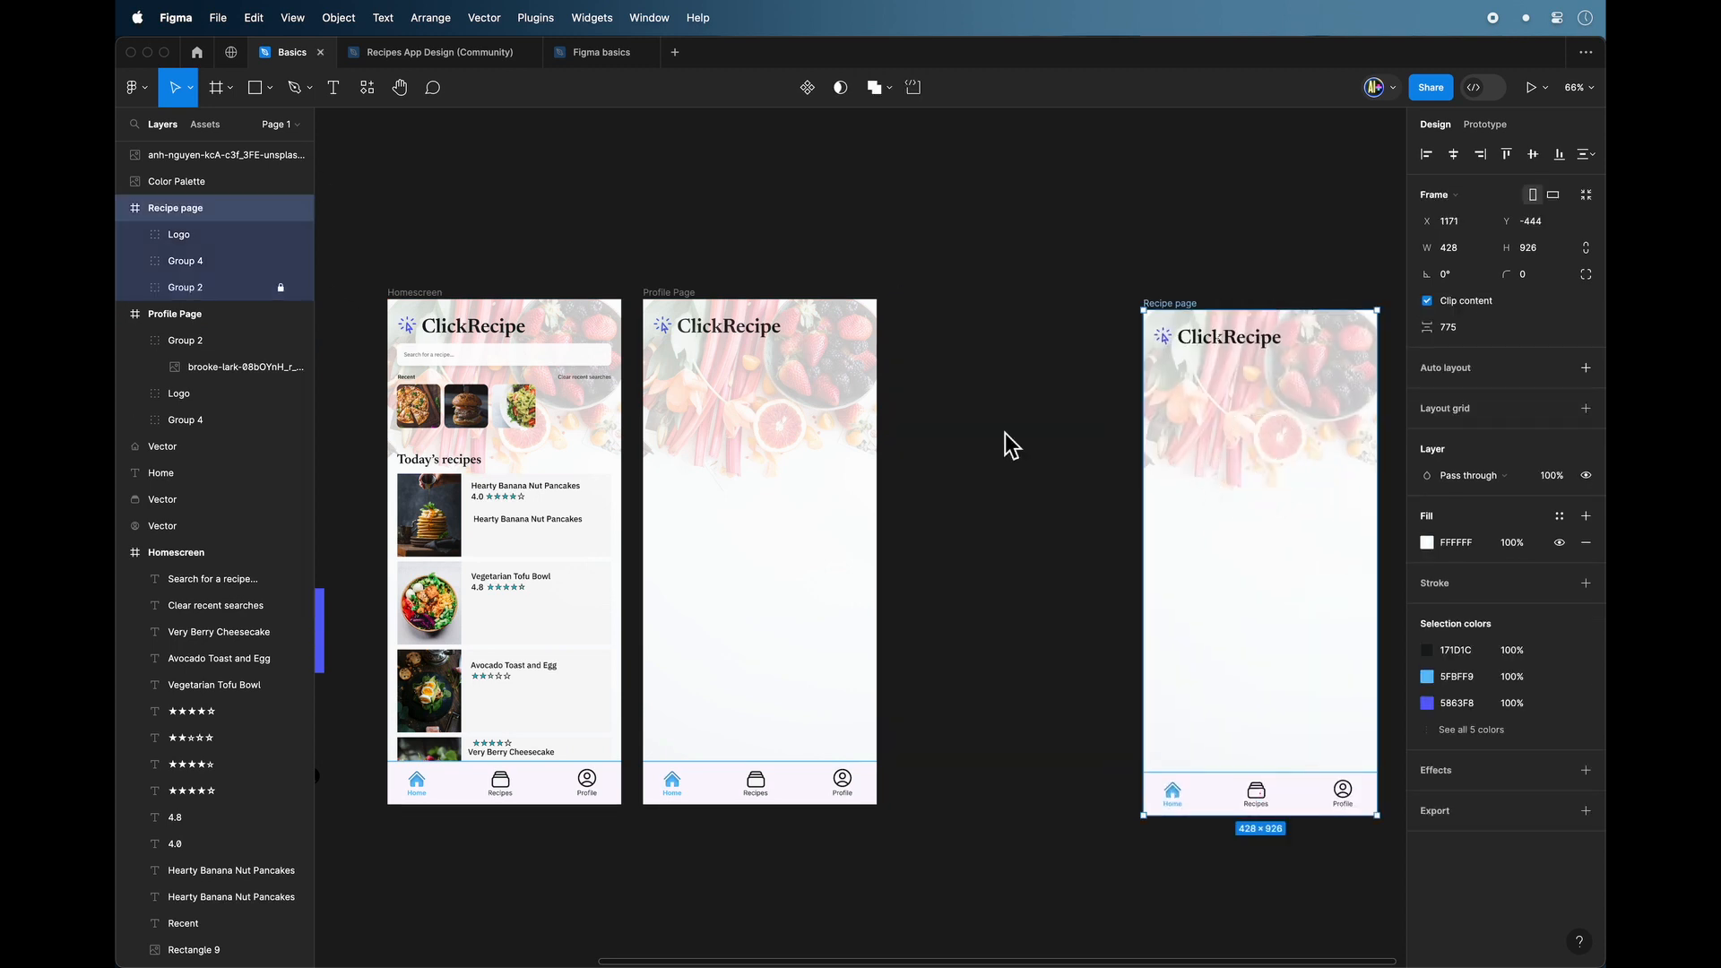
pyautogui.moveTo(1280, 444); pyautogui.dragTo(1187, 451)
pyautogui.moveTo(1186, 306); pyautogui.dragTo(939, 295)
# Copy the Homescreen's salad bowl picture to the top of the Recipe page and enlarge it to 428 × 437.
pyautogui.click(428, 606)
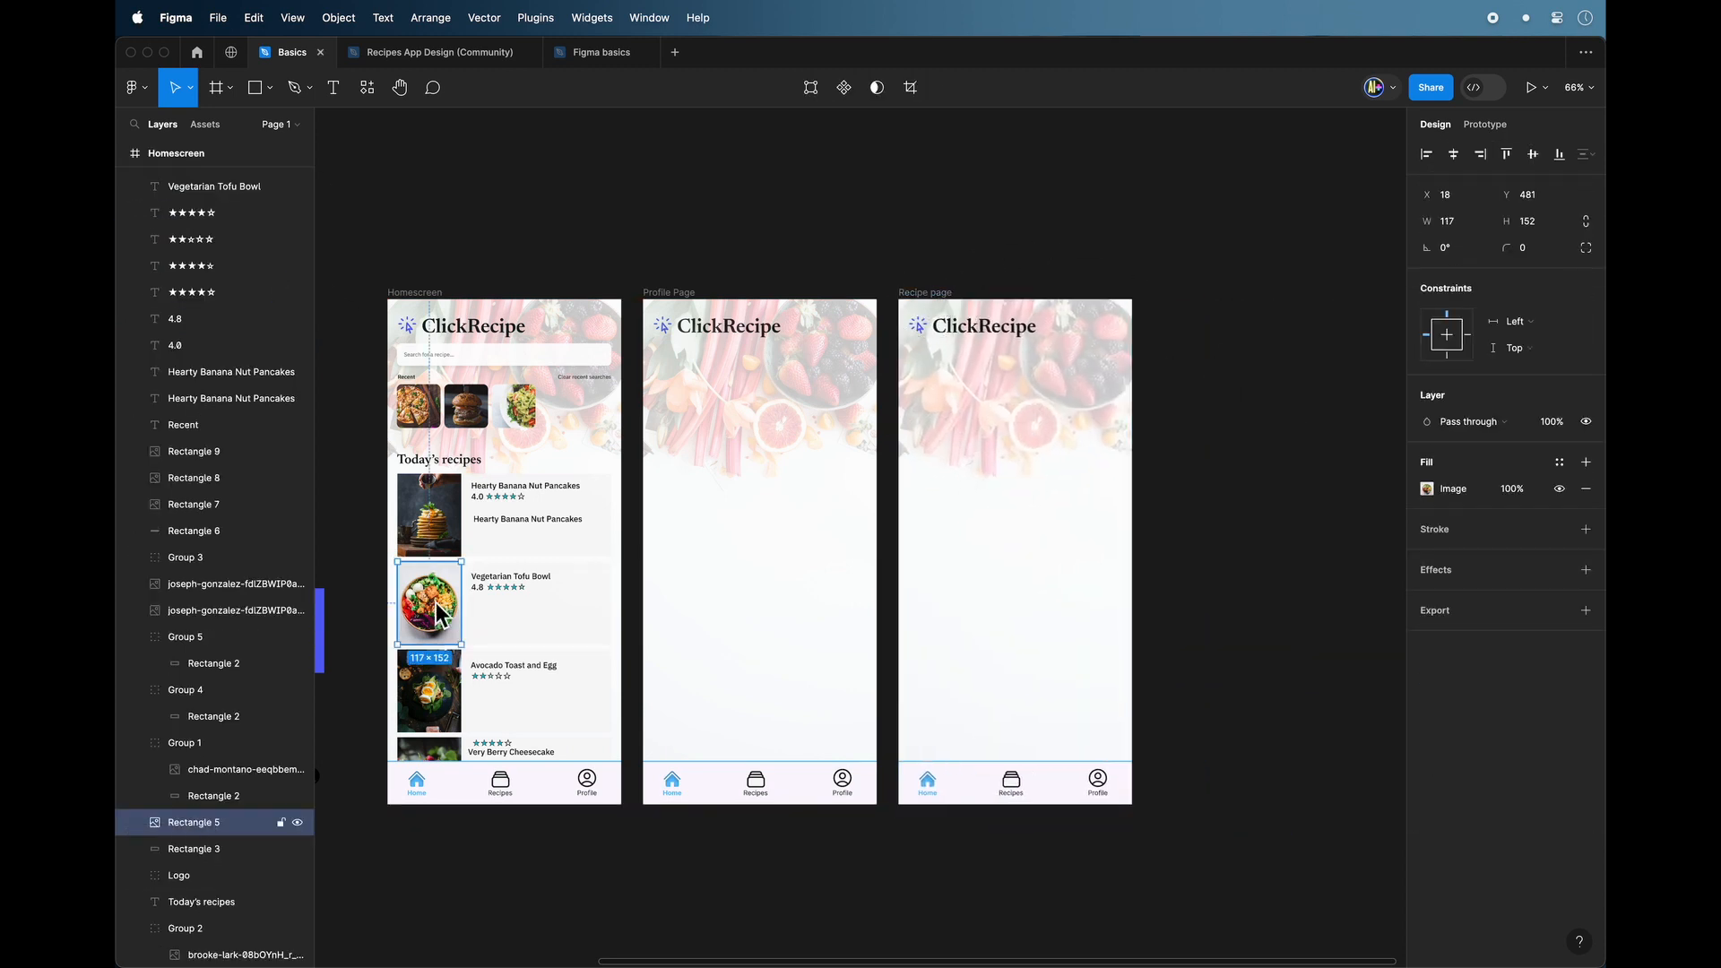
pyautogui.press('super+c')
pyautogui.press('super+v')
pyautogui.moveTo(429, 605); pyautogui.dragTo(1044, 441)
pyautogui.scroll(5, 1044, 441)
pyautogui.moveTo(988, 511); pyautogui.dragTo(793, 611)
pyautogui.moveTo(1101, 368); pyautogui.dragTo(1198, 194)
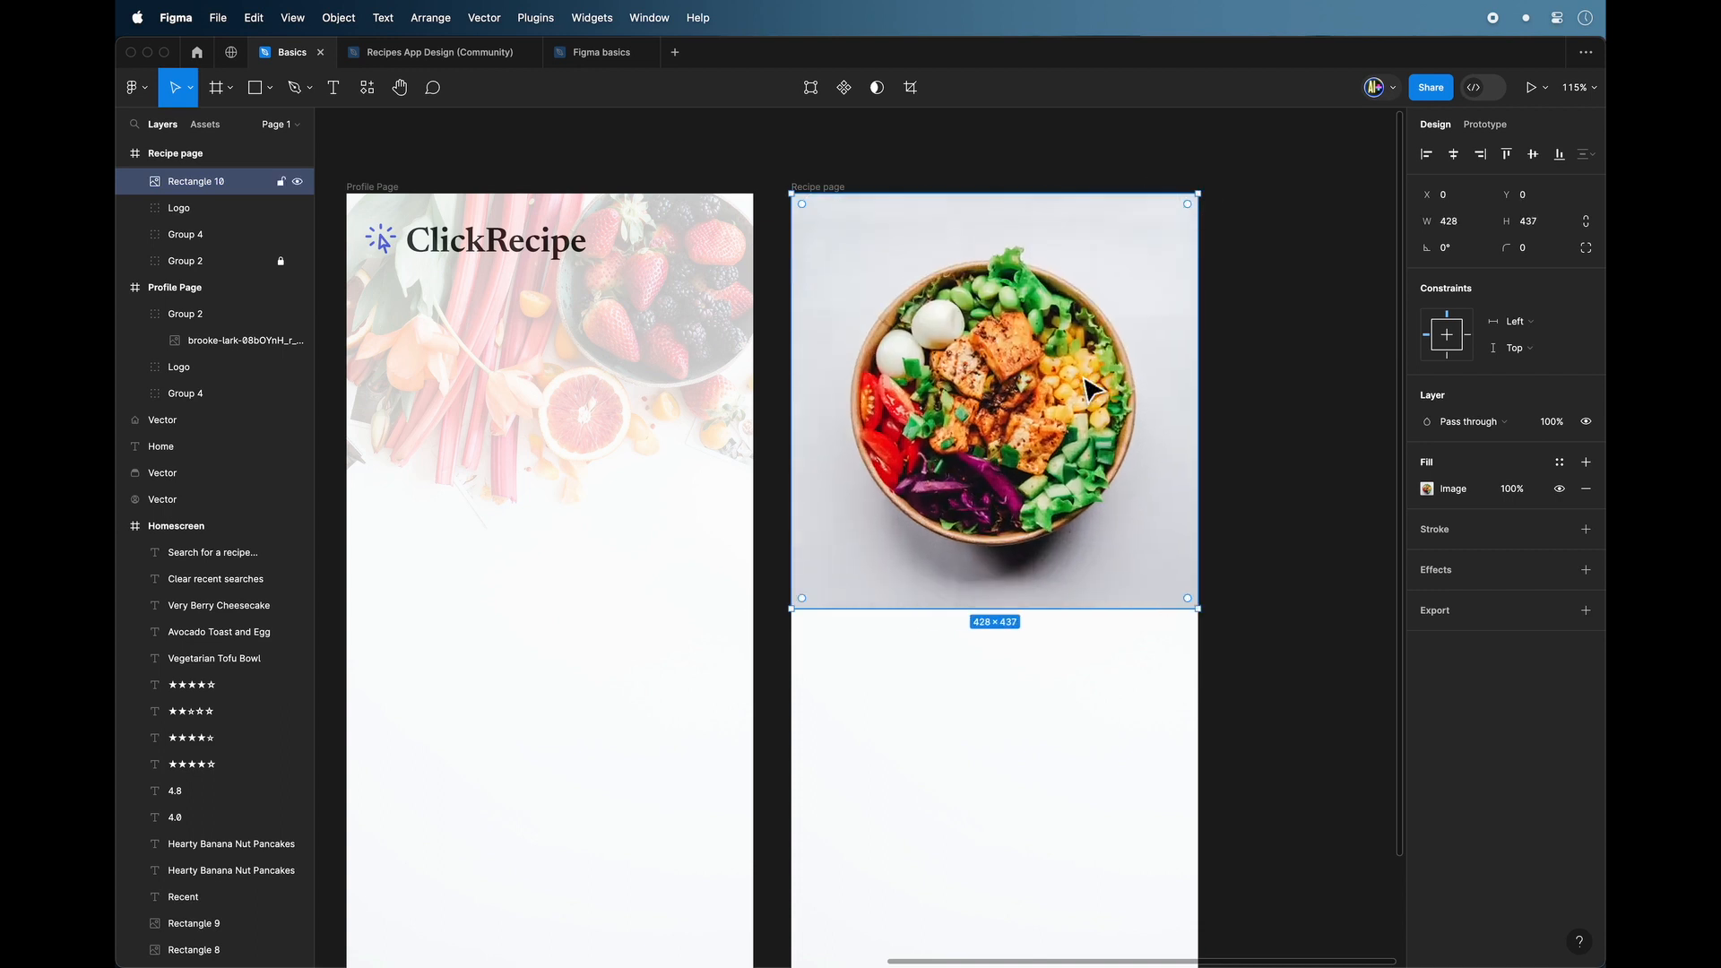
# Reorder the large salad bowl picture beneath the Logo and navigation bar groups but above the background photo group.
pyautogui.rightClick(1081, 371)
pyautogui.click(1118, 529)
pyautogui.moveTo(192, 259); pyautogui.dragTo(190, 222)
pyautogui.scroll(4, 909, 503)
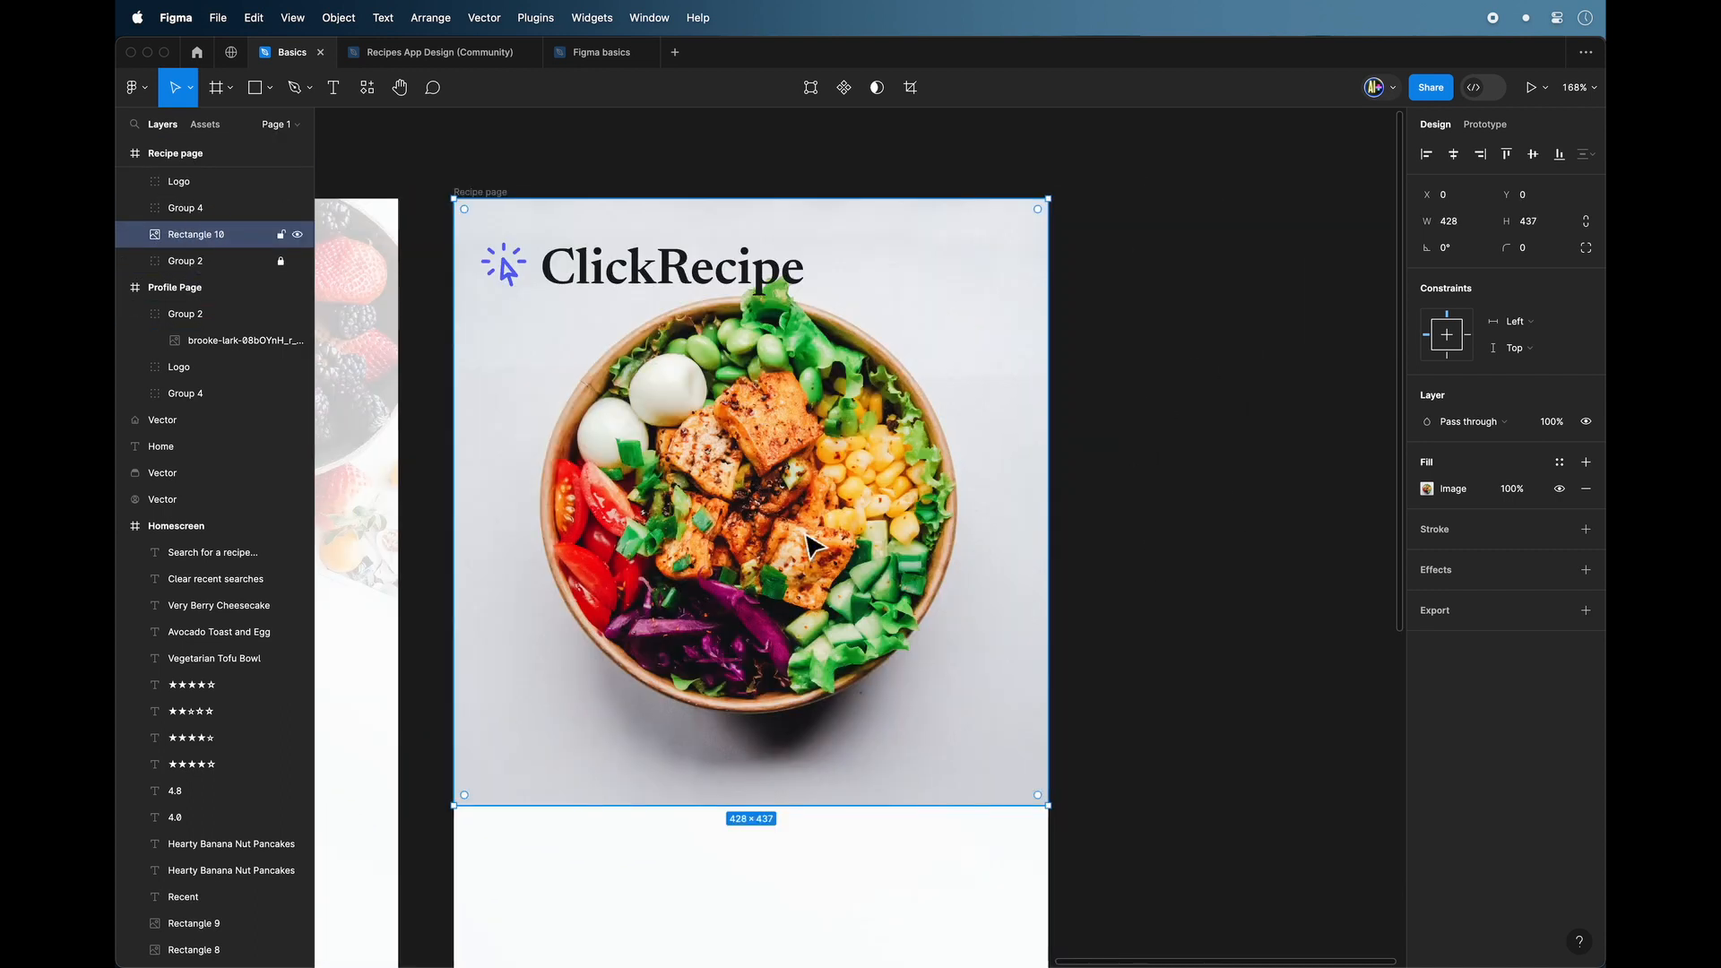
# Add a linear gradient fill over the salad bowl picture with both stops white FFFFFF and the end stop at 0% opacity.
pyautogui.click(1585, 461)
pyautogui.click(1427, 489)
pyautogui.click(1249, 519)
pyautogui.click(1226, 506)
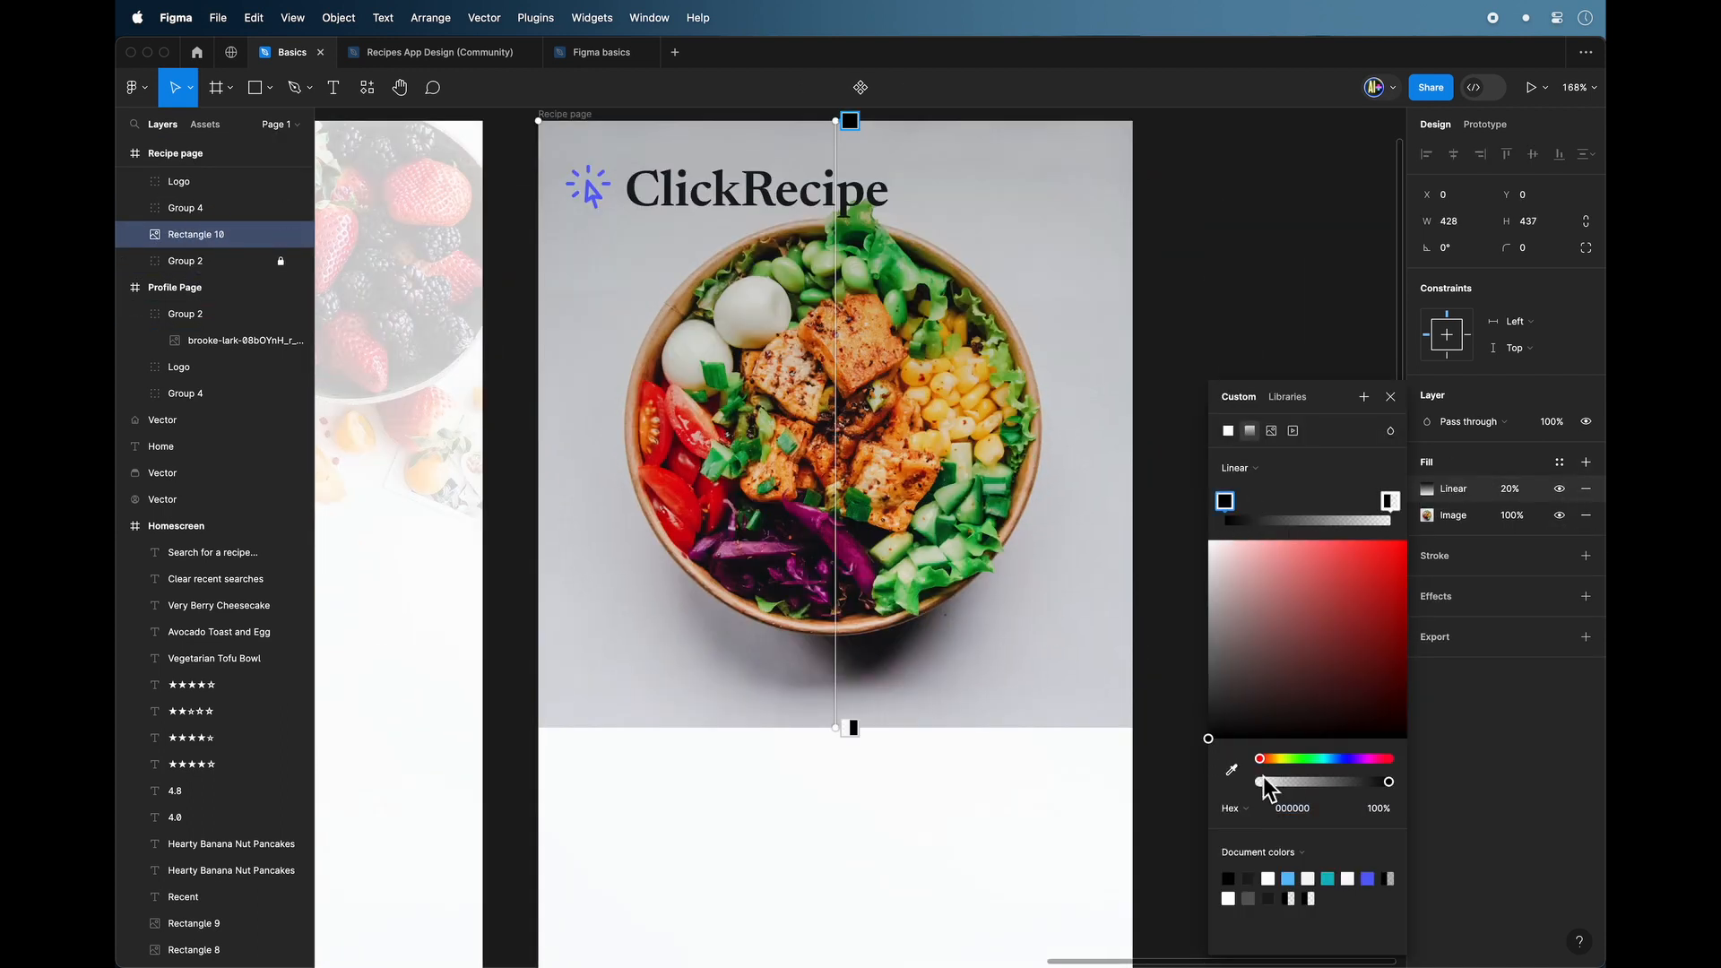
pyautogui.click(1267, 878)
pyautogui.click(1390, 504)
pyautogui.click(1267, 879)
pyautogui.moveTo(1260, 782)
pyautogui.mouseDown()
pyautogui.moveTo(1389, 783)
pyautogui.moveTo(1258, 783)
pyautogui.mouseUp()
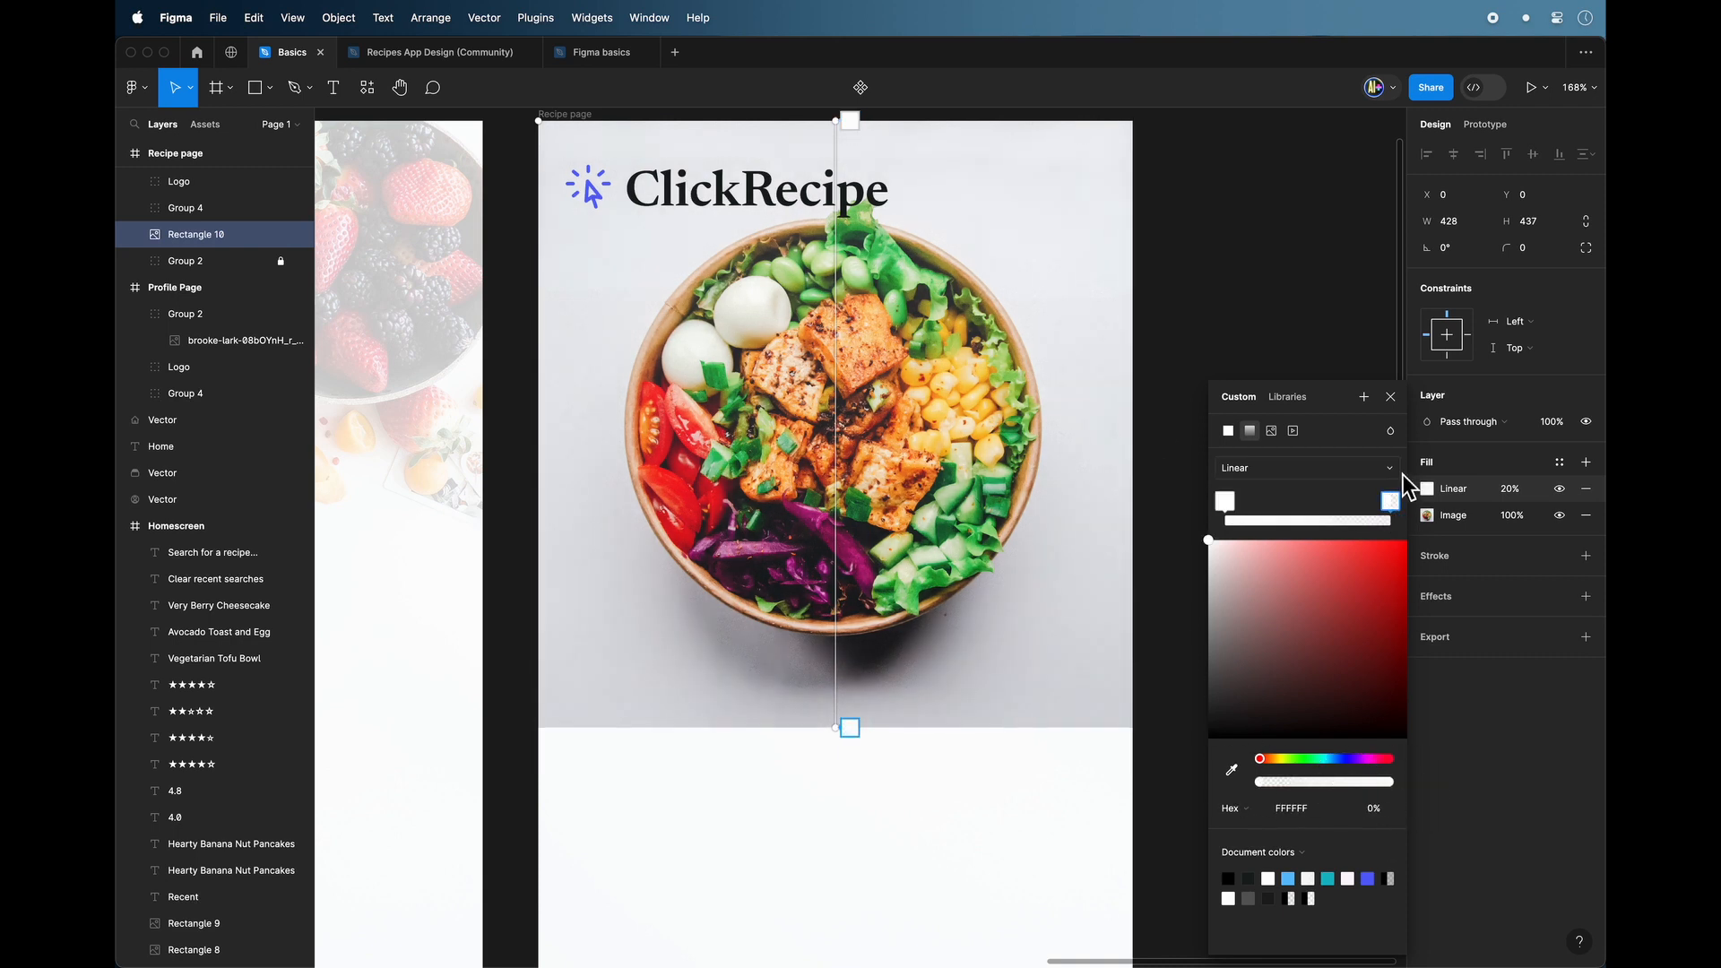
pyautogui.moveTo(836, 122); pyautogui.dragTo(841, 313)
pyautogui.press('super+z')
pyautogui.press('super+z')
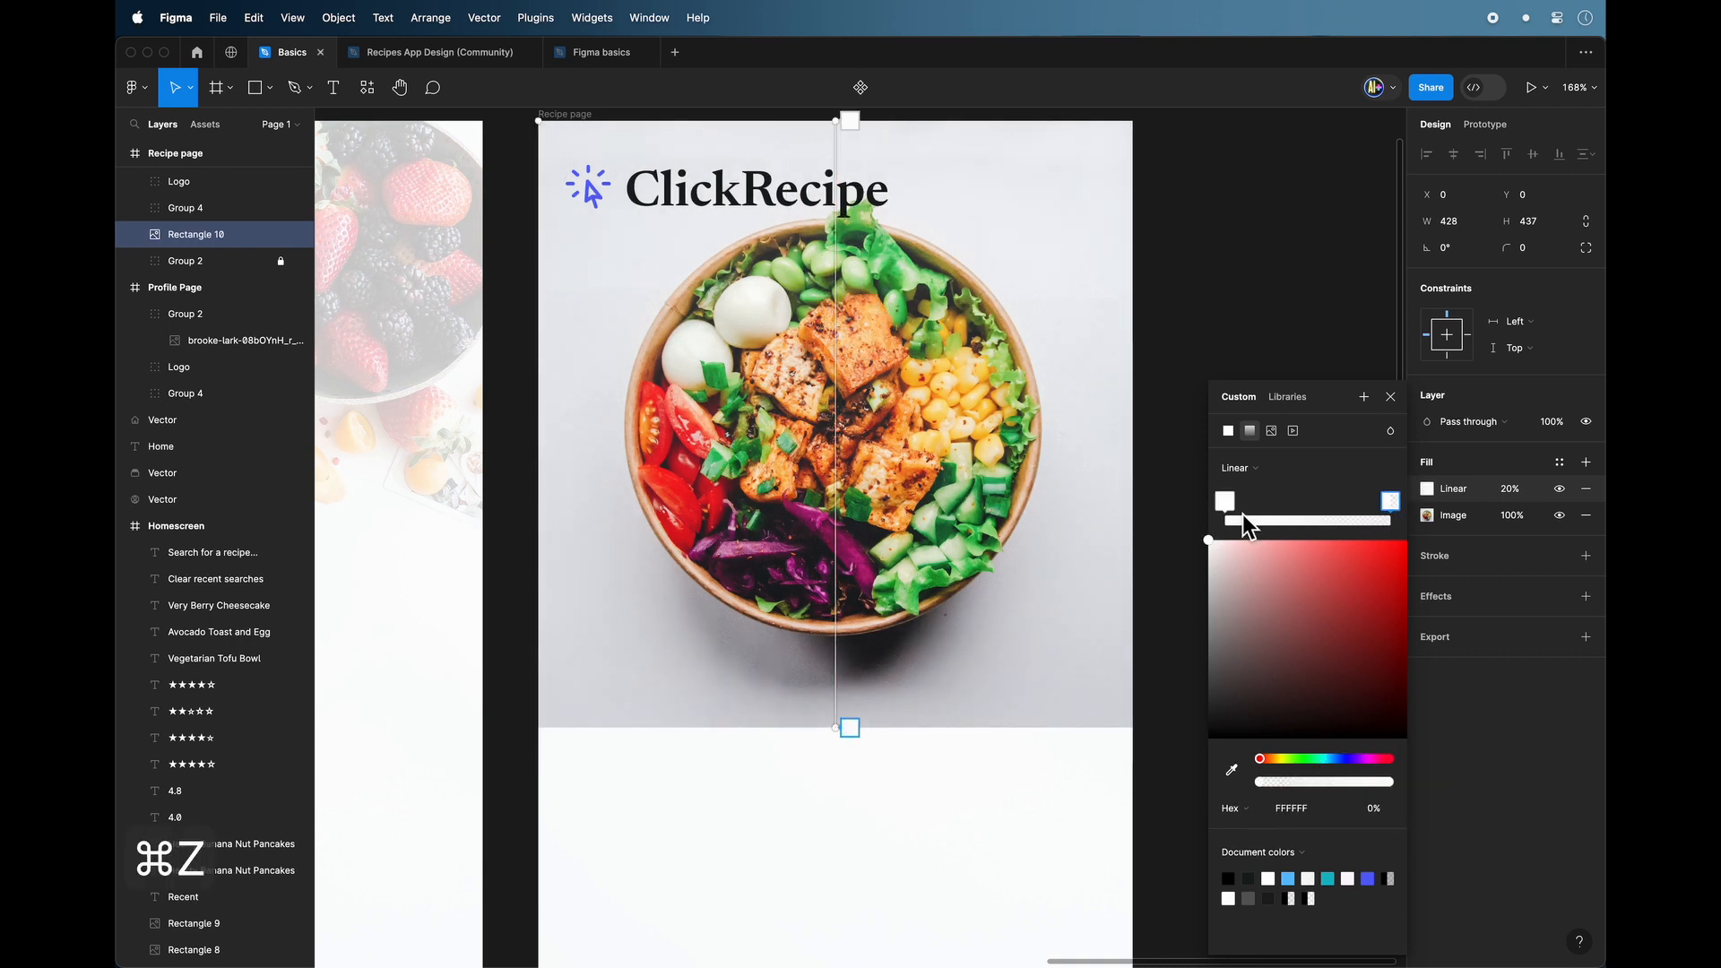
# Set the salad bowl picture's image fill to Crop and enlarge the photo so the bowl fills the whole rectangle.
pyautogui.press('Escape')
pyautogui.click(1426, 527)
pyautogui.click(1425, 517)
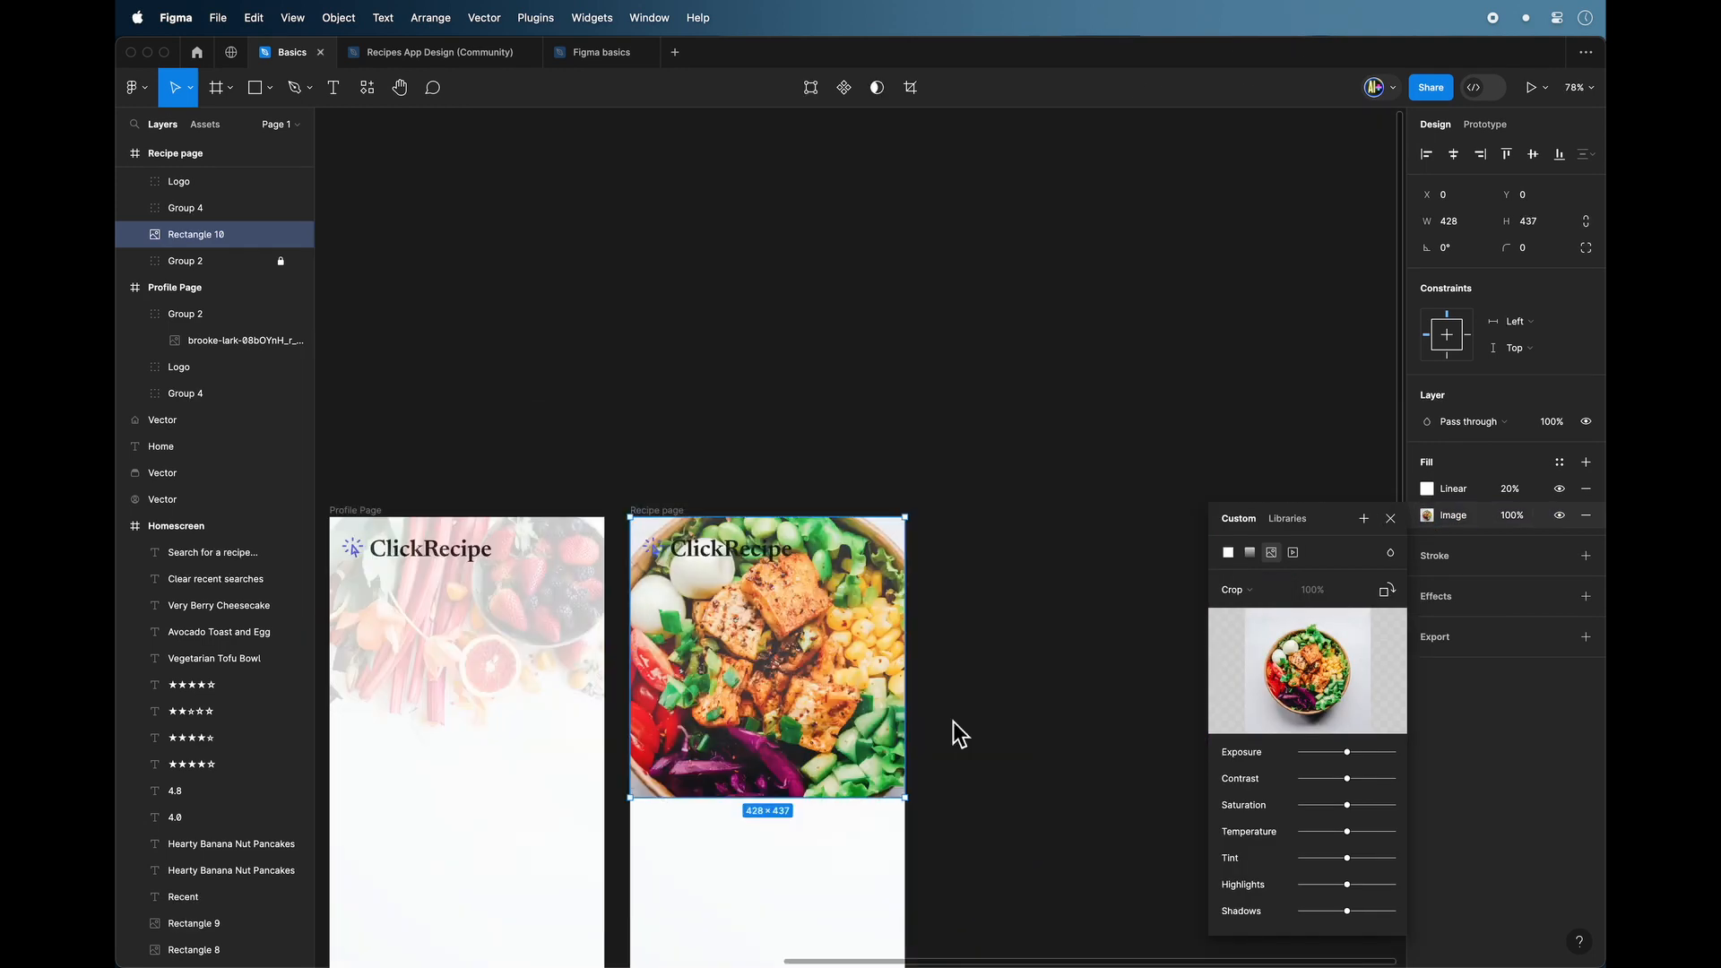
pyautogui.scroll(-2, 960, 733)
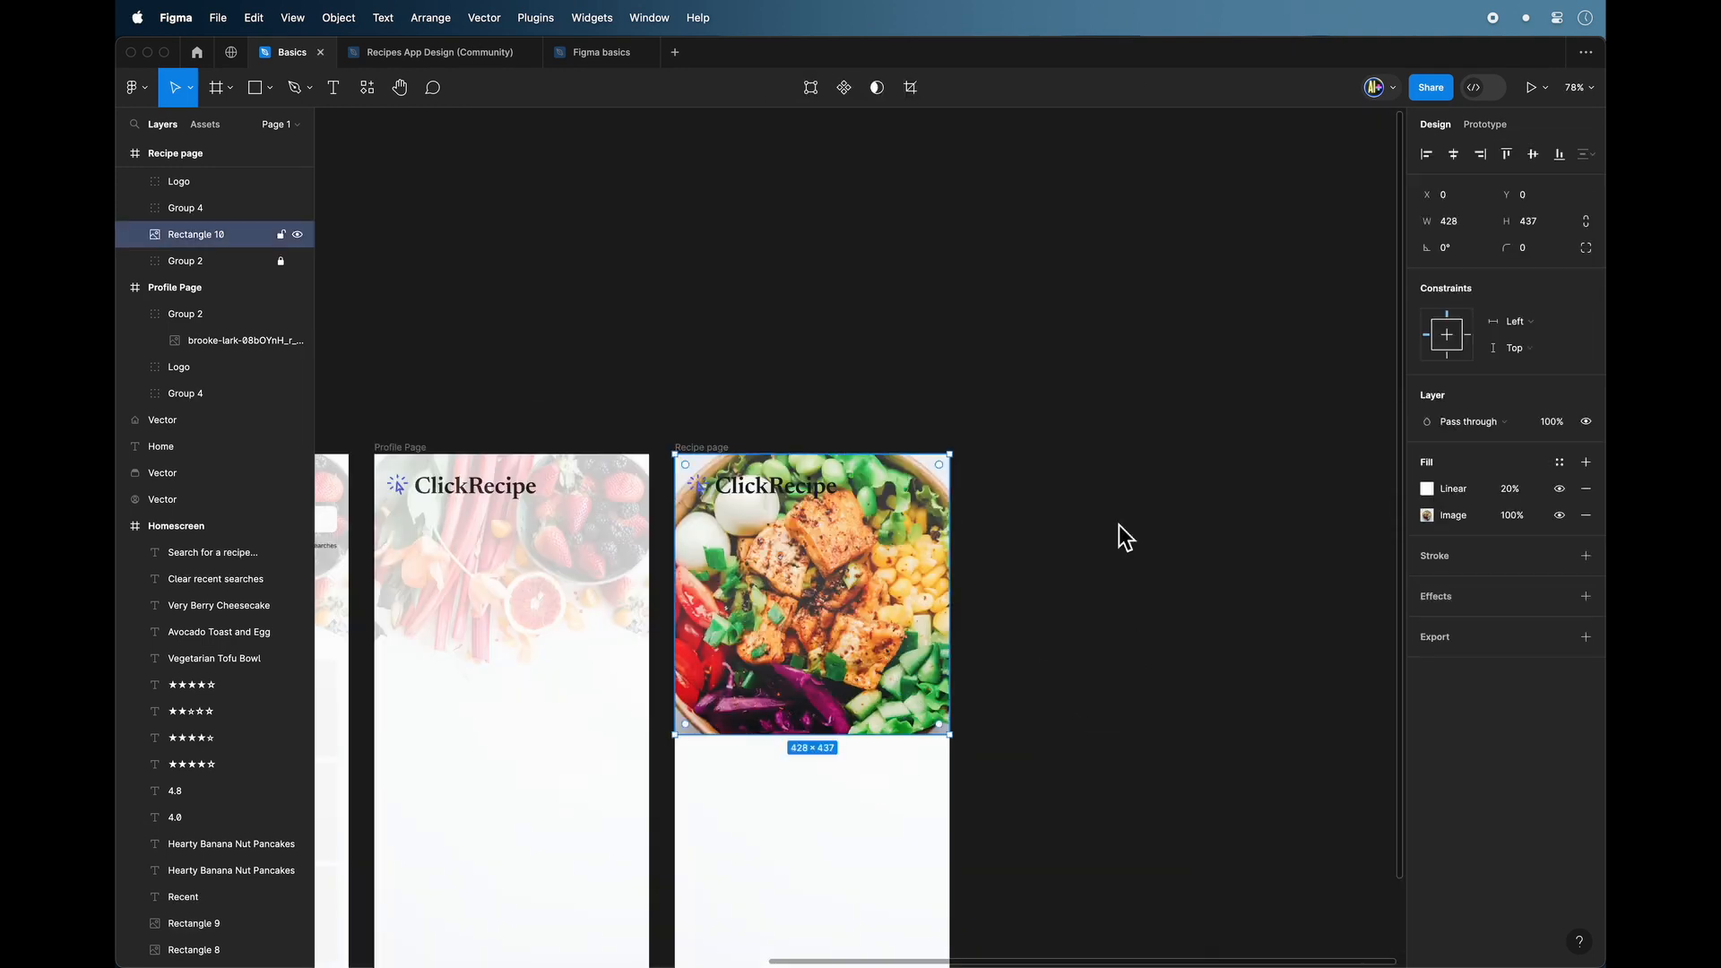
# Set the opacity of the salad bowl picture's white gradient fill to 69%.
pyautogui.click(1509, 489)
pyautogui.write('50')
pyautogui.press('Return')
pyautogui.write('90')
pyautogui.press('Return')
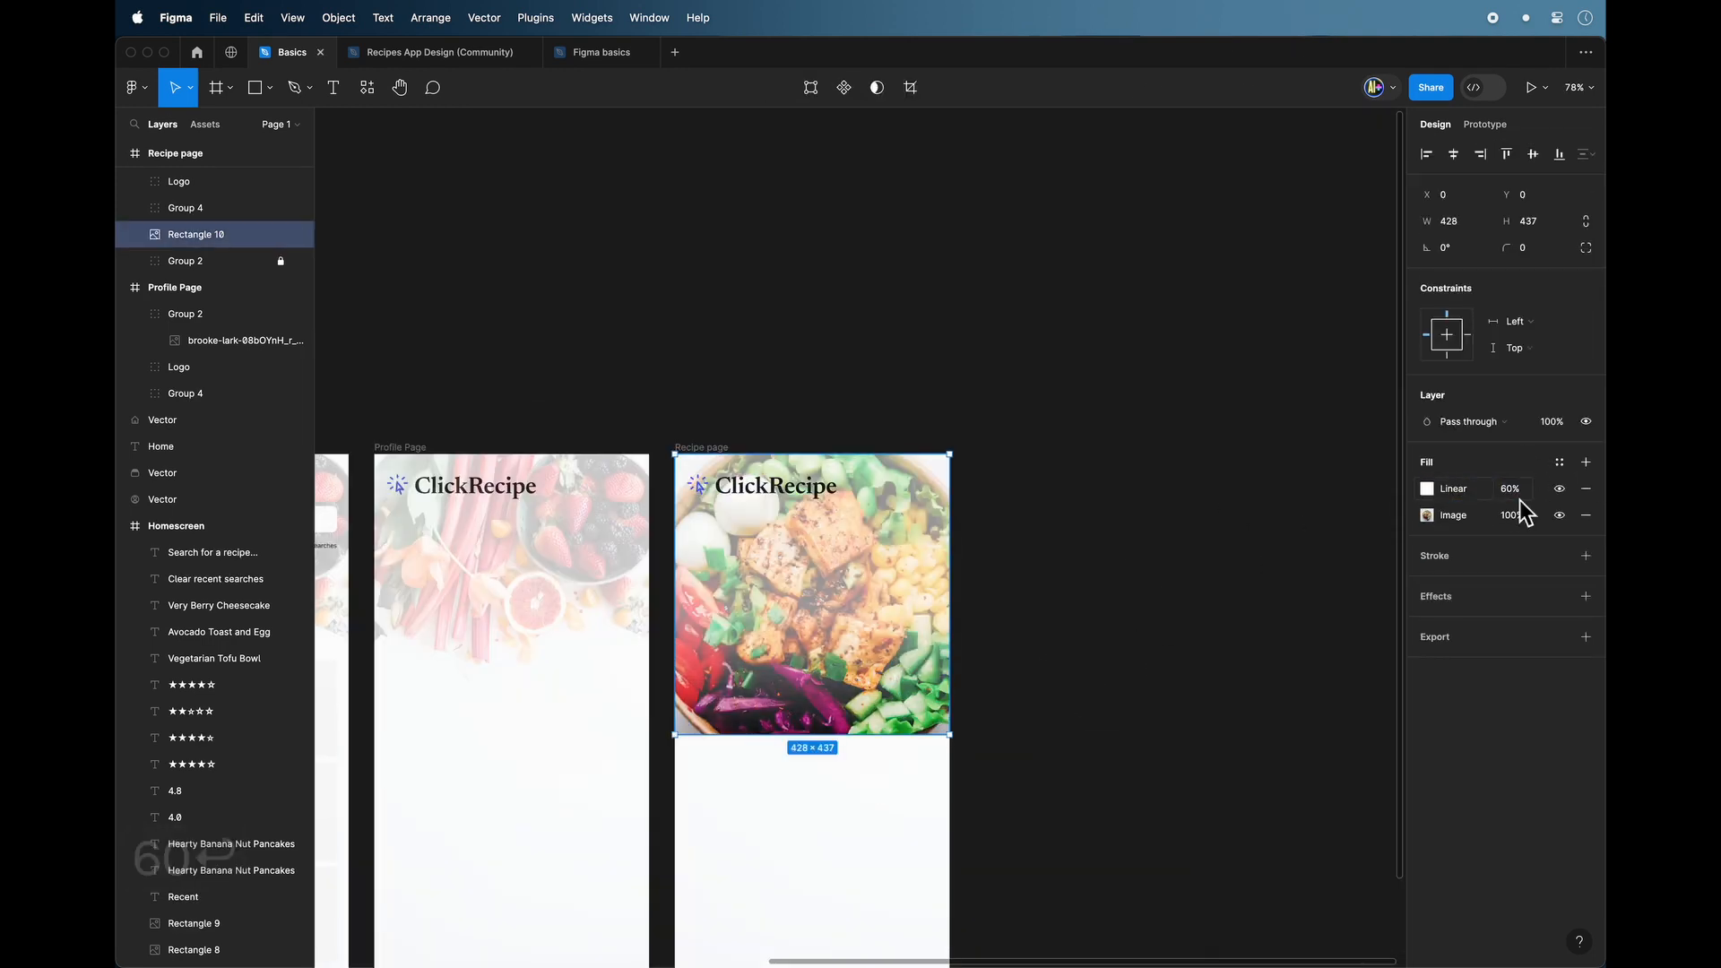
pyautogui.press('Up')
pyautogui.moveTo(1598, 497); pyautogui.dragTo(1553, 507)
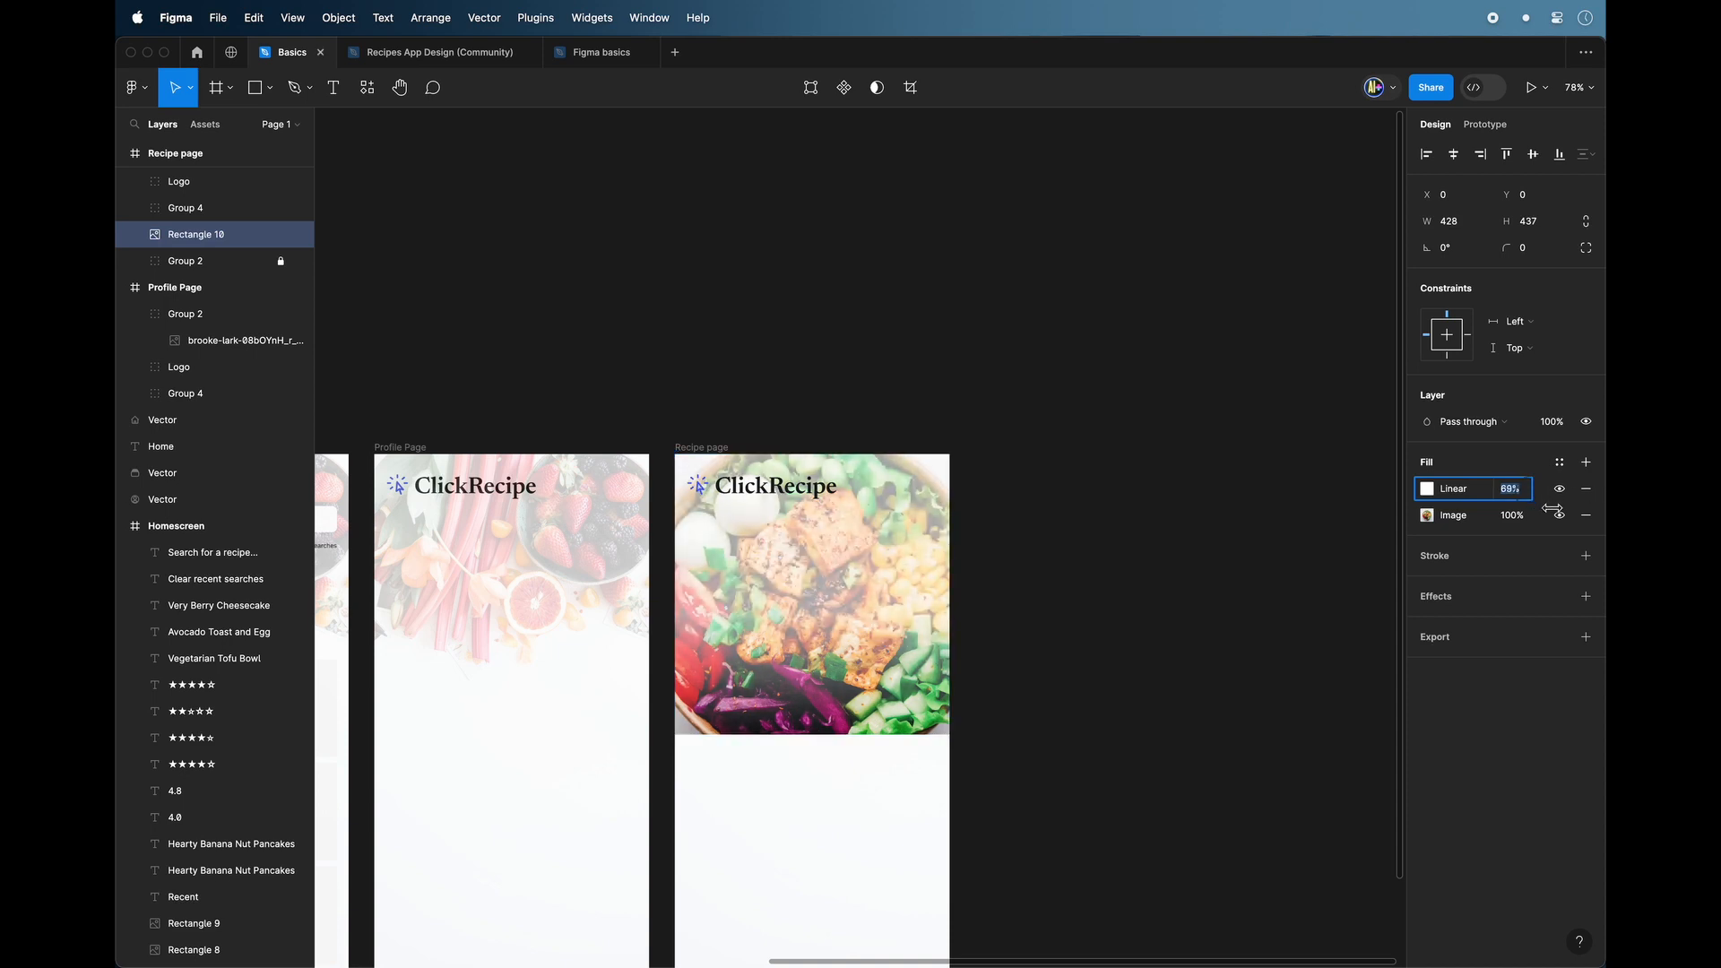
pyautogui.click(1095, 720)
# Examine the Homescreen, Profile Page and Recipe page side by side with the interface hidden, and restore the interface.
pyautogui.scroll(-3, 1095, 720)
pyautogui.scroll(5, 1095, 724)
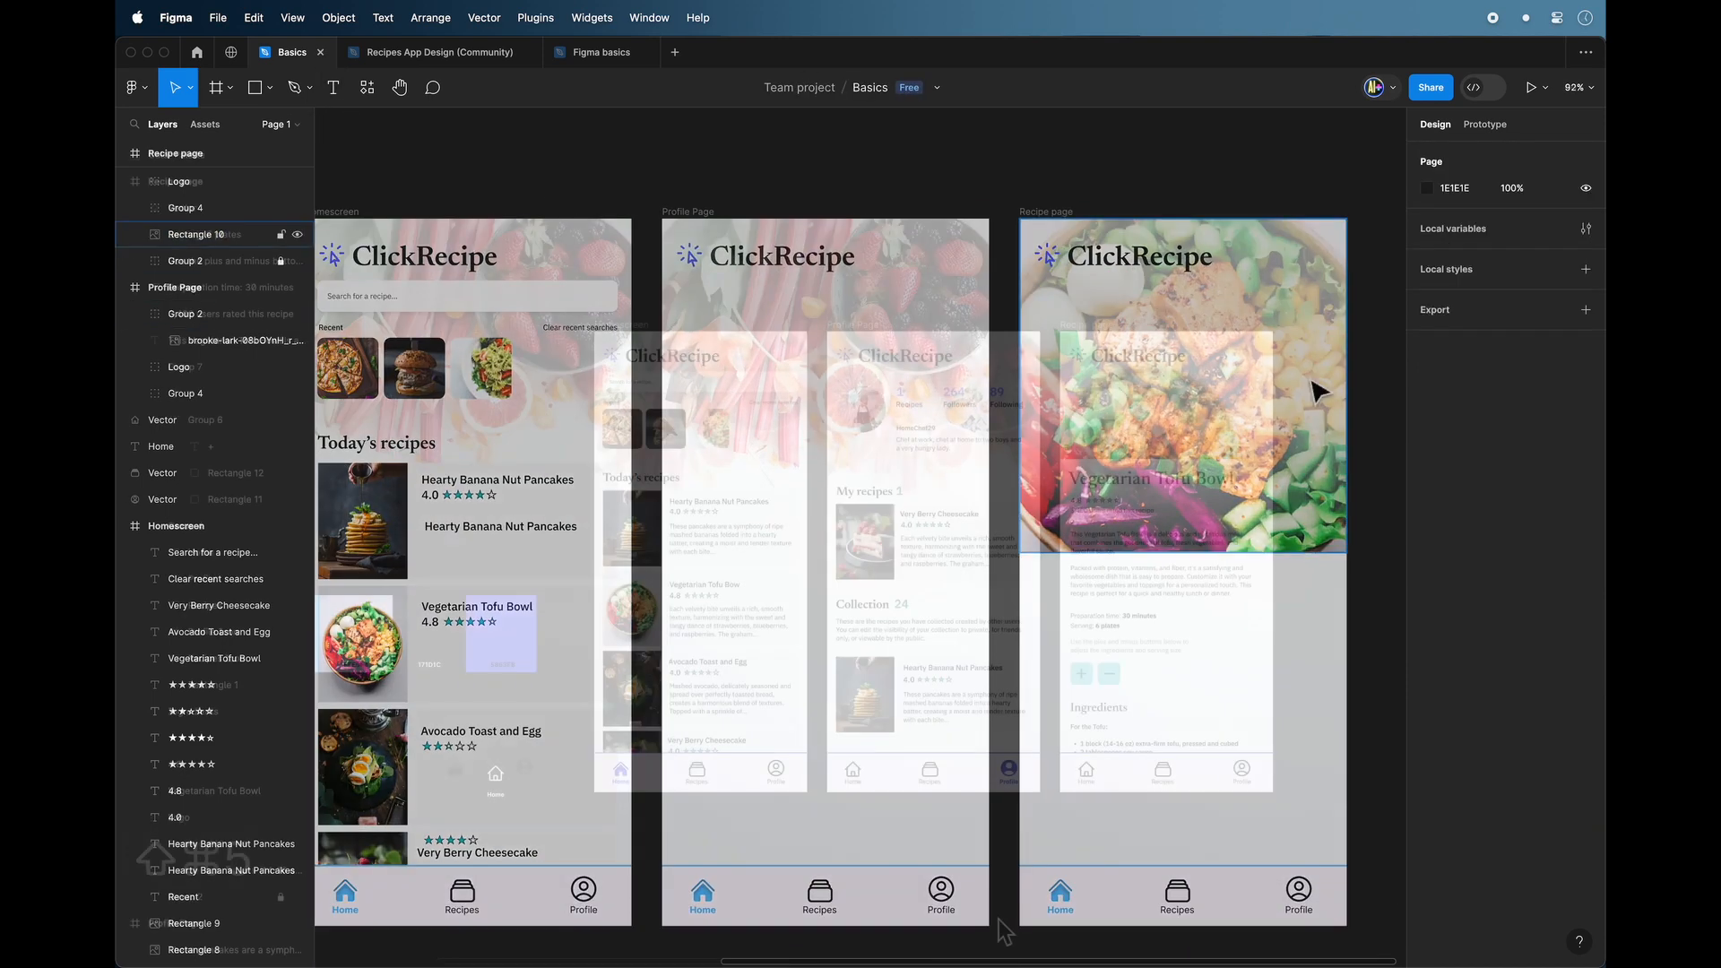
pyautogui.hscroll(2, 1018, 803)
pyautogui.scroll(-1, 1018, 803)
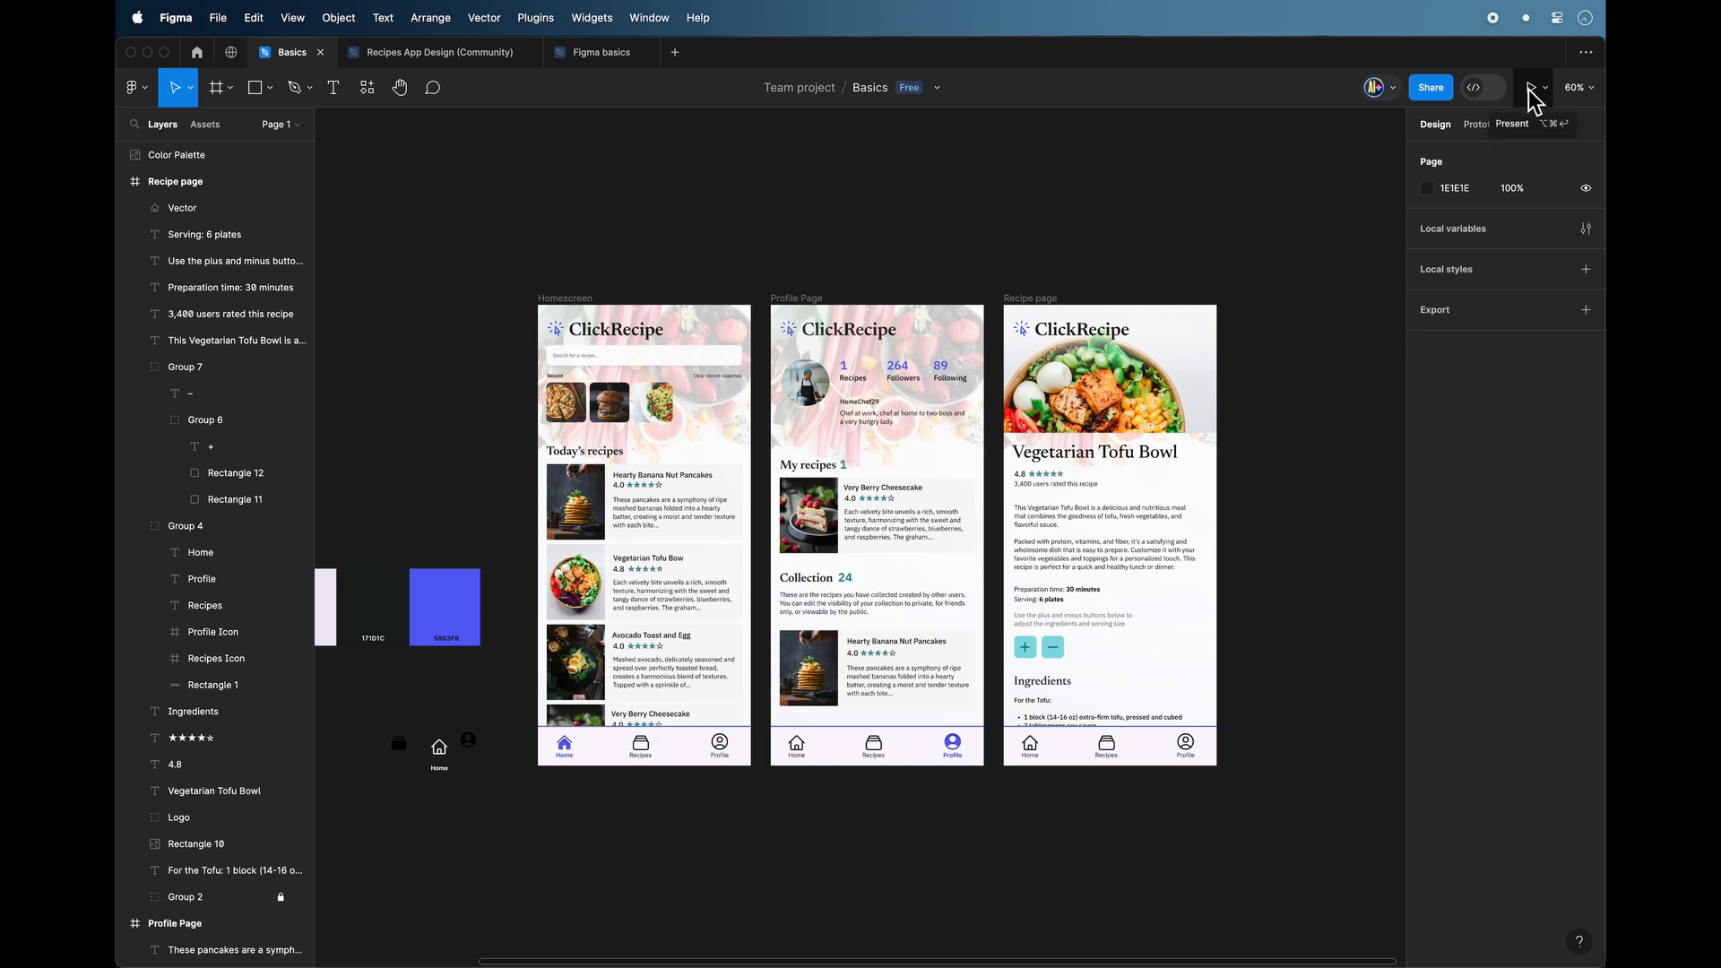
pyautogui.press('super+period')
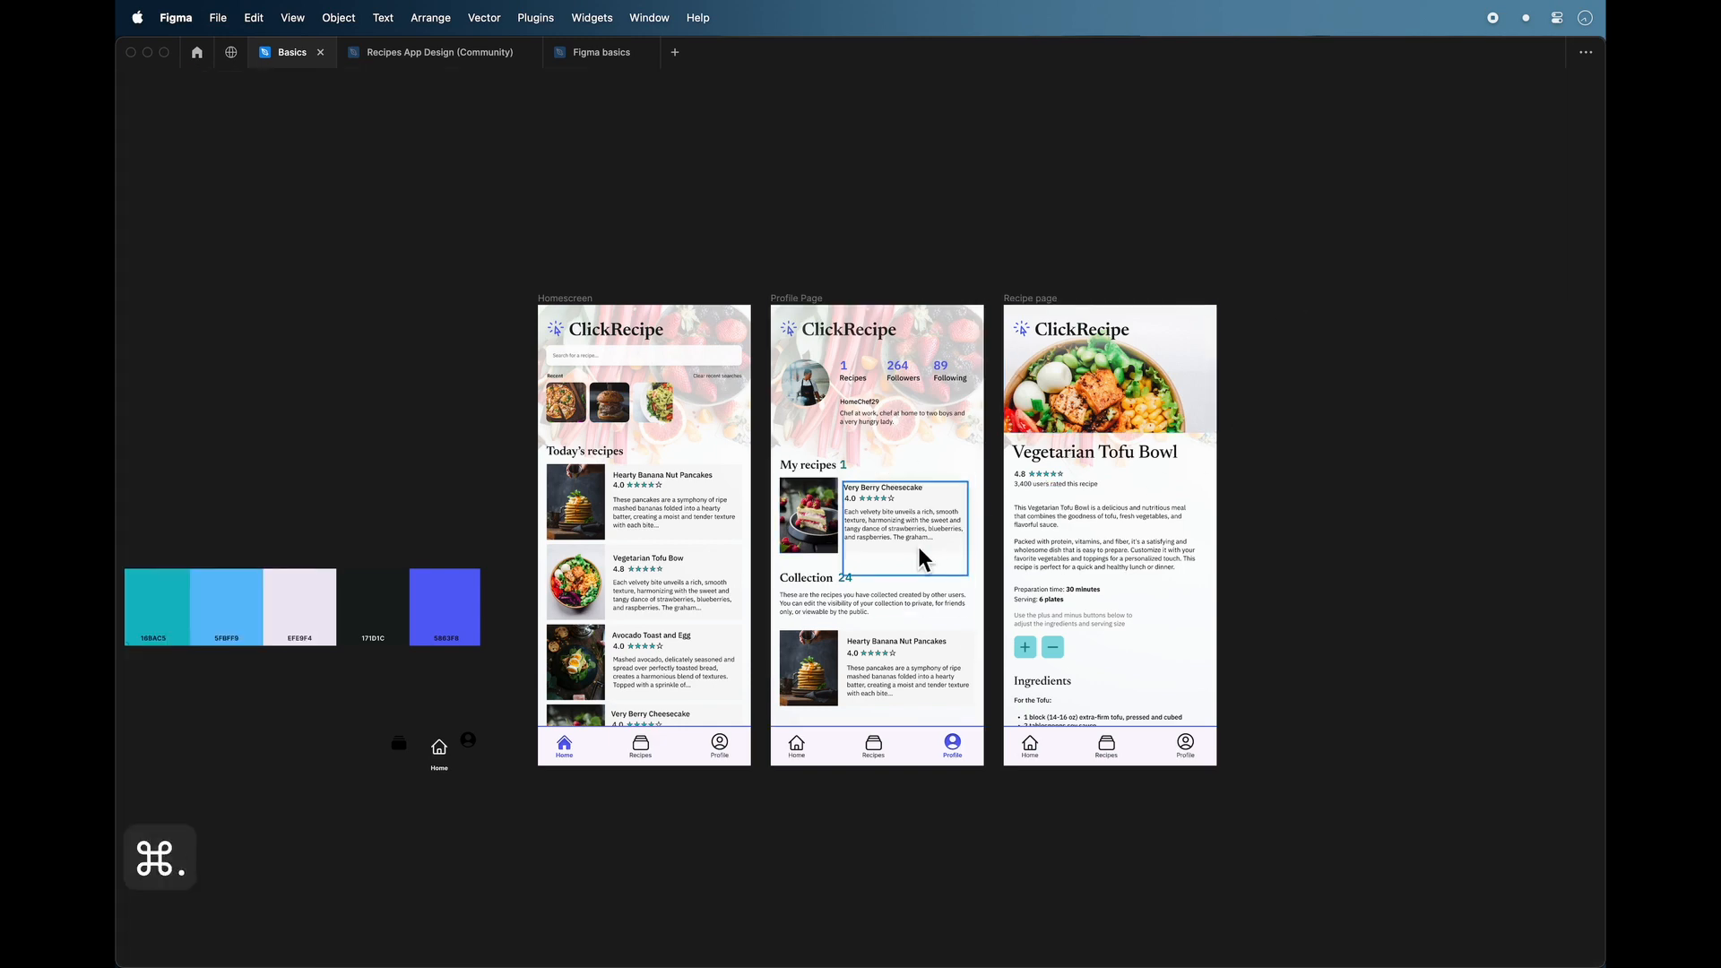
pyautogui.scroll(6, 919, 547)
pyautogui.scroll(-3, 919, 547)
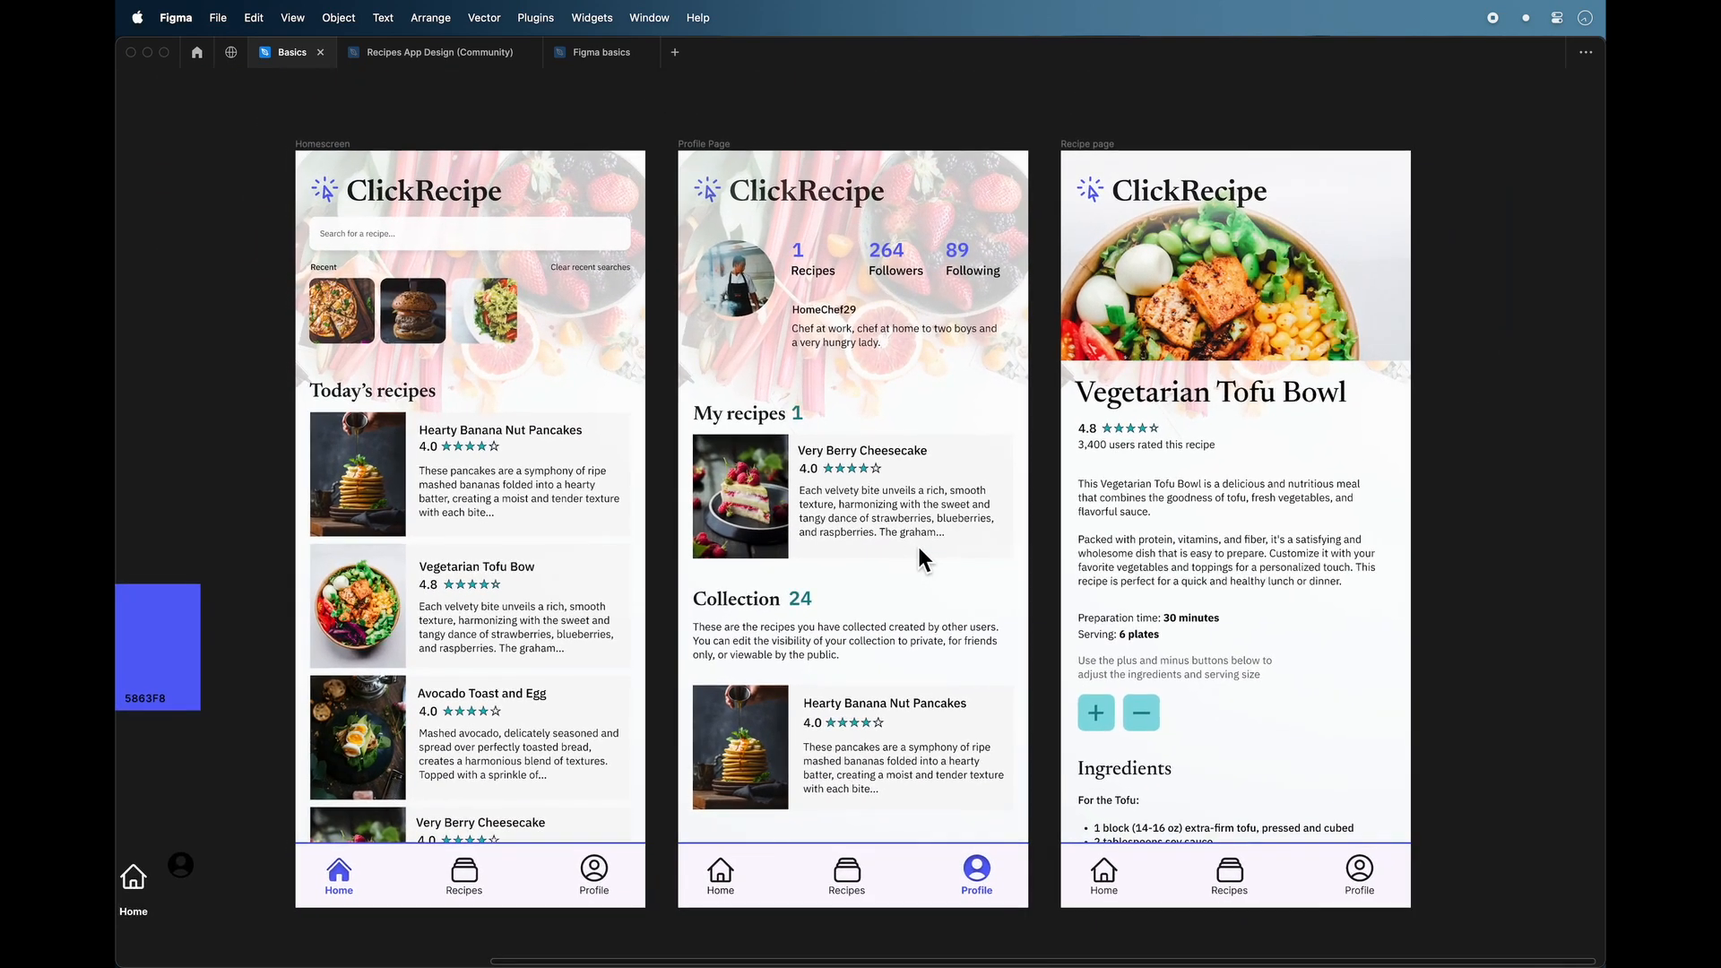
pyautogui.press('super+period')
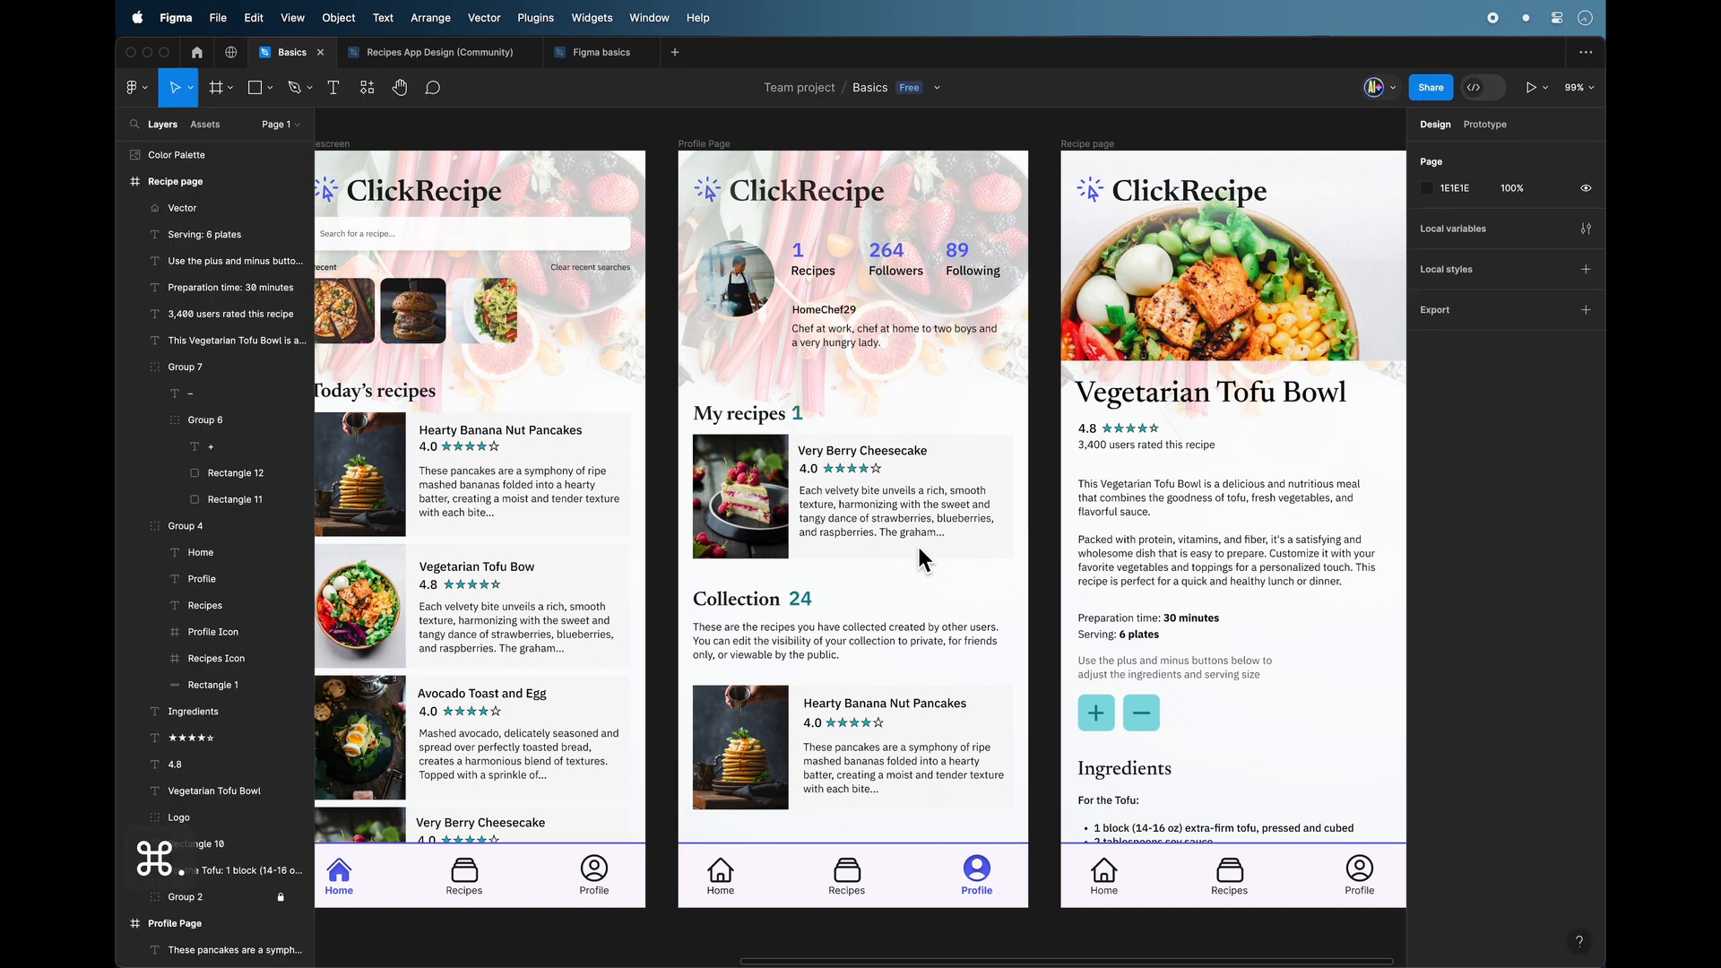
# Present the prototype in the phone preview and advance from the Homescreen to the Profile Page.
pyautogui.click(1533, 87)
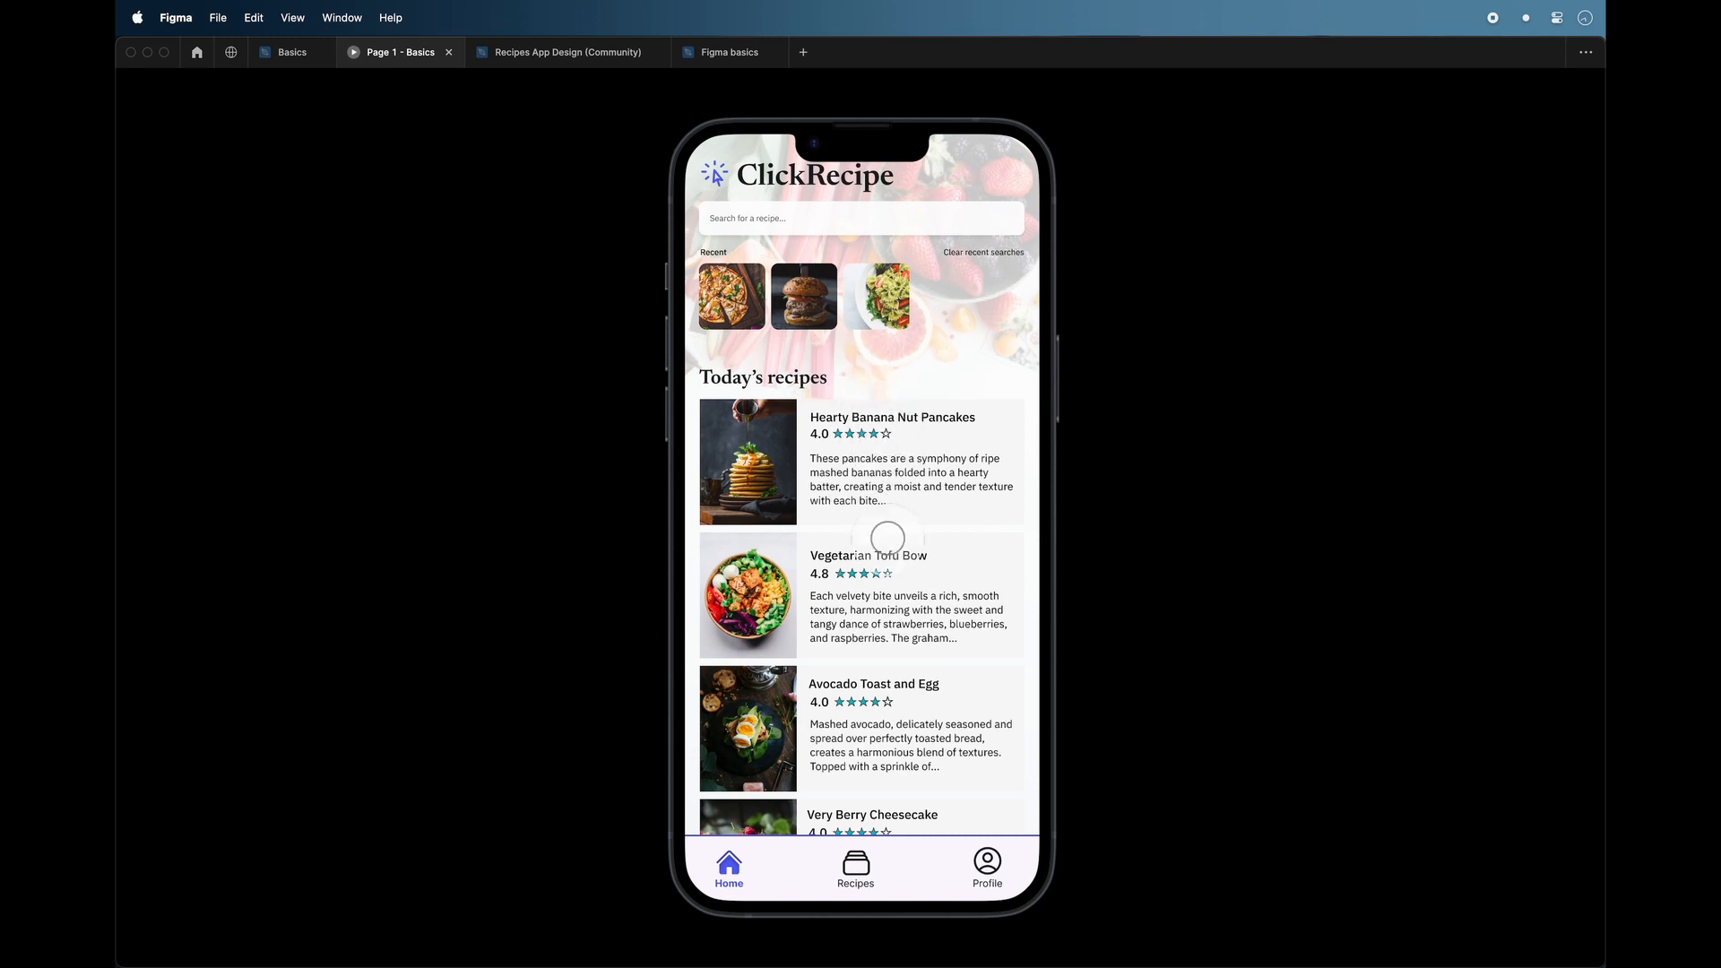
pyautogui.click(890, 947)
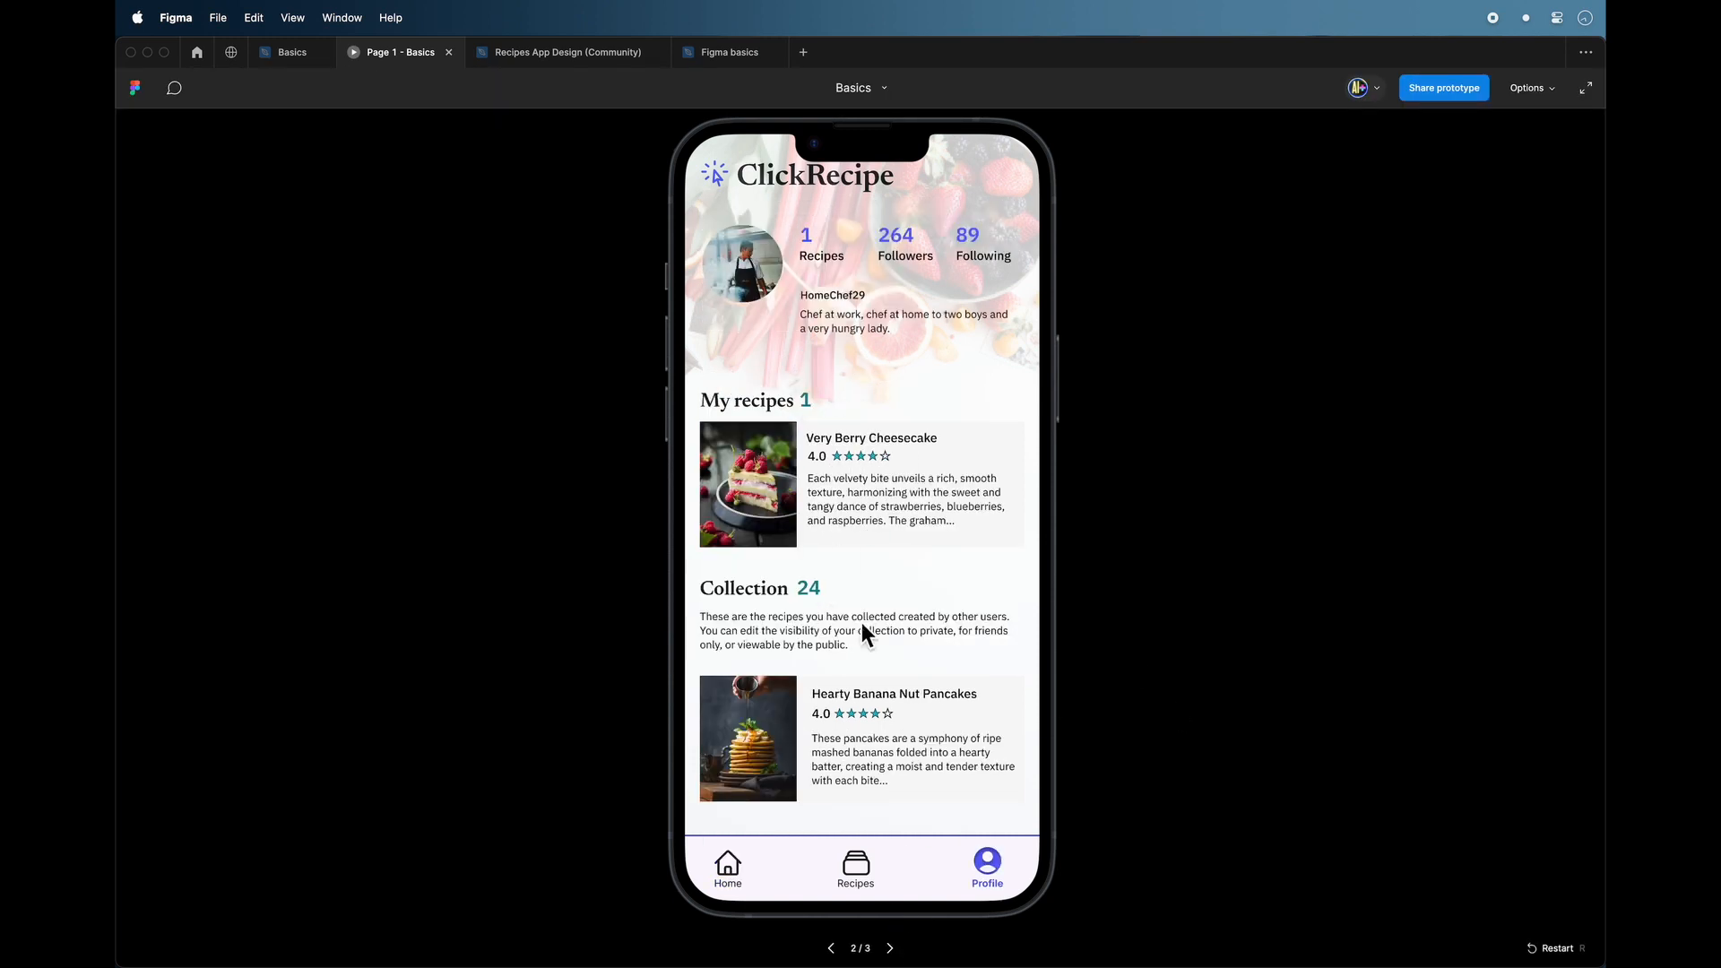
# Advance the phone preview to the Recipe page and close the preview.
pyautogui.click(892, 950)
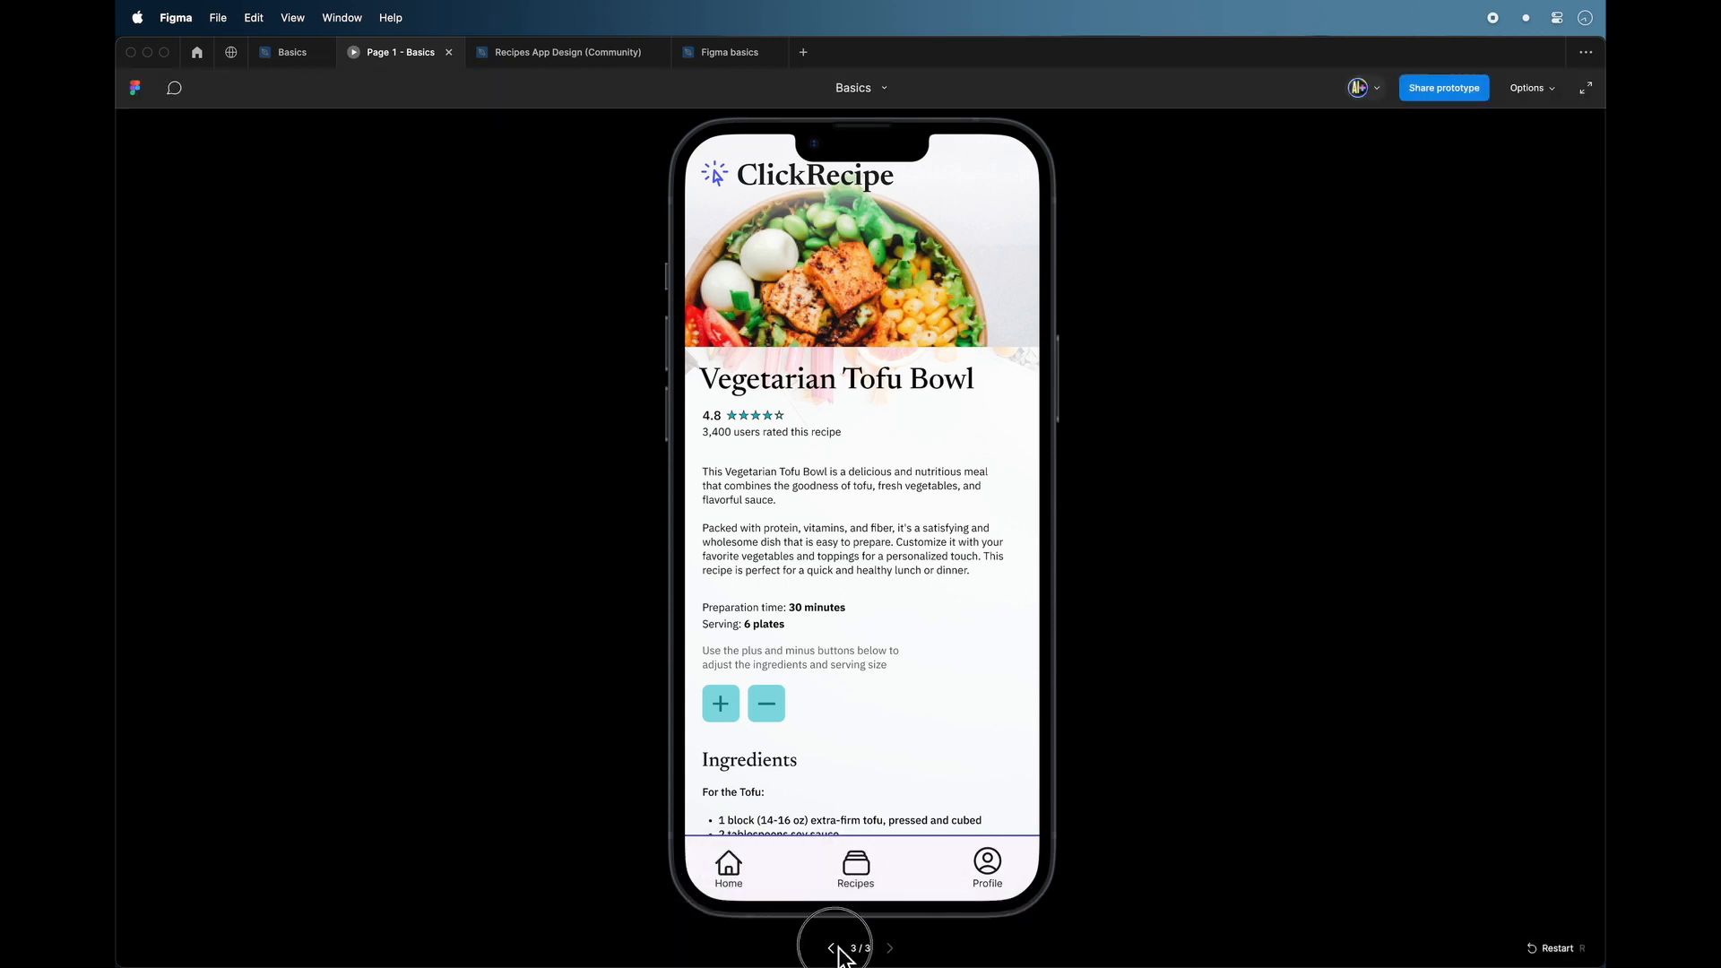
pyautogui.click(852, 943)
pyautogui.click(448, 52)
# Close the Recipes App Design (Community) and Figma basics files to return to the Basics design.
pyautogui.scroll(-10, 709, 326)
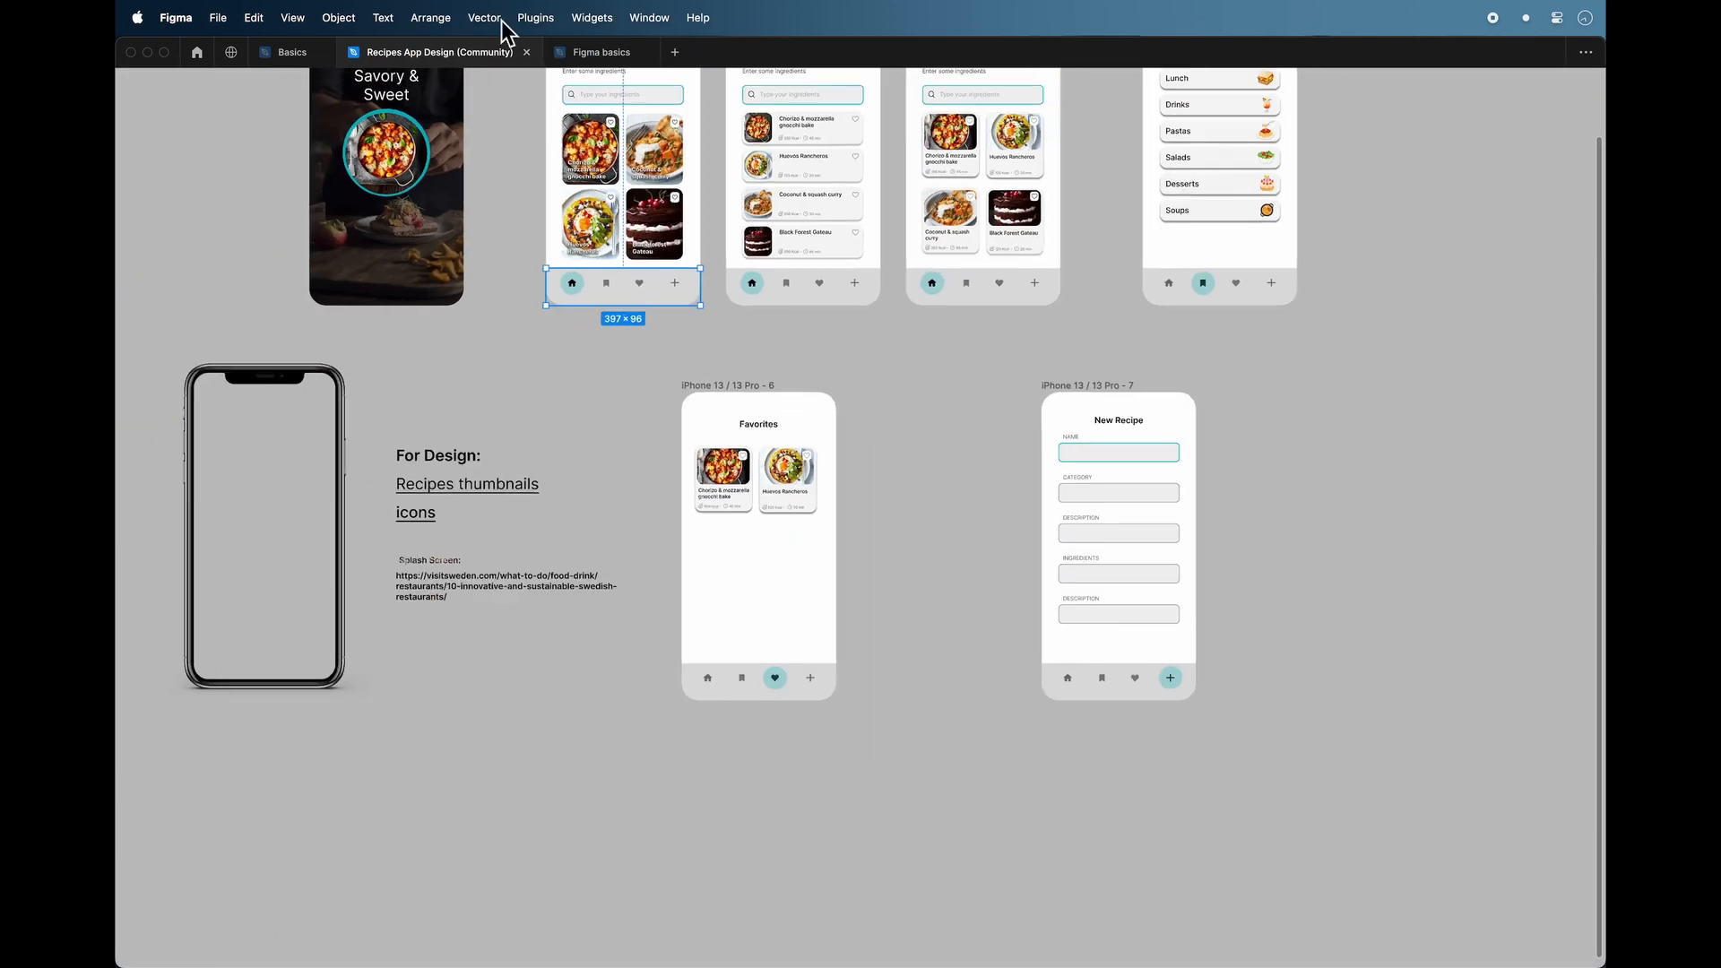
pyautogui.click(527, 52)
pyautogui.click(437, 52)
pyautogui.scroll(-5, 957, 860)
pyautogui.scroll(5, 894, 830)
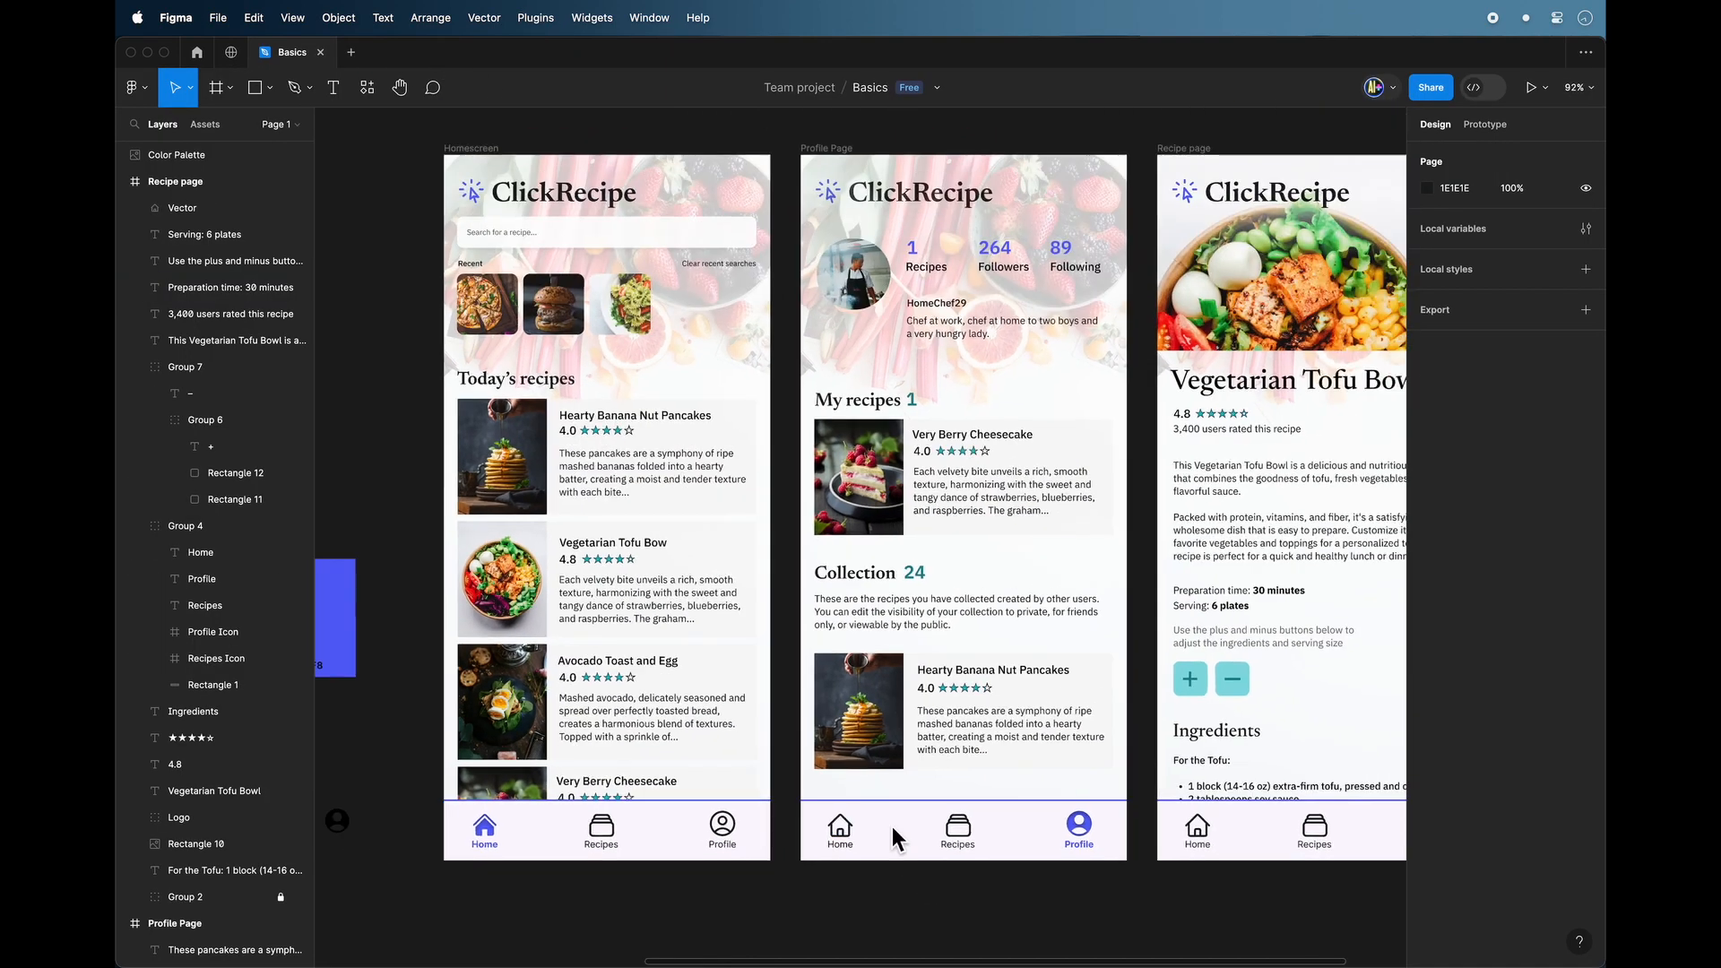
# Create a prototype connection from the Homescreen's Vegetarian Tofu Bow card rectangle to the Recipe page.
pyautogui.click(516, 850)
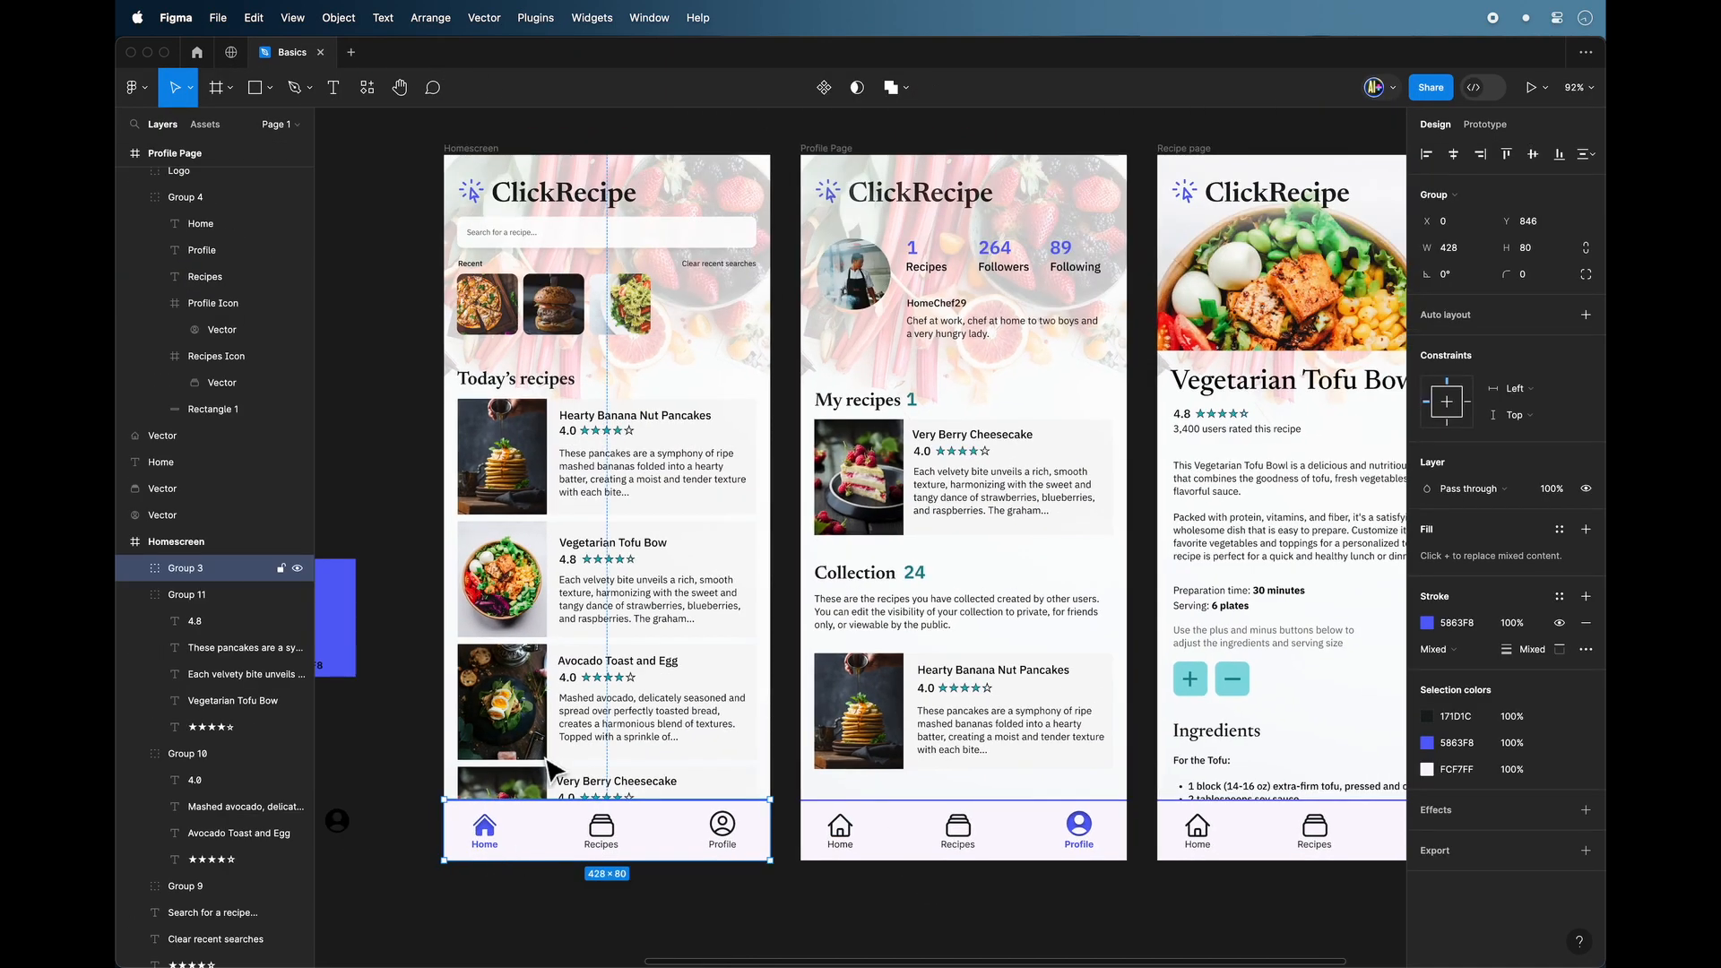
pyautogui.click(660, 576)
pyautogui.click(1486, 125)
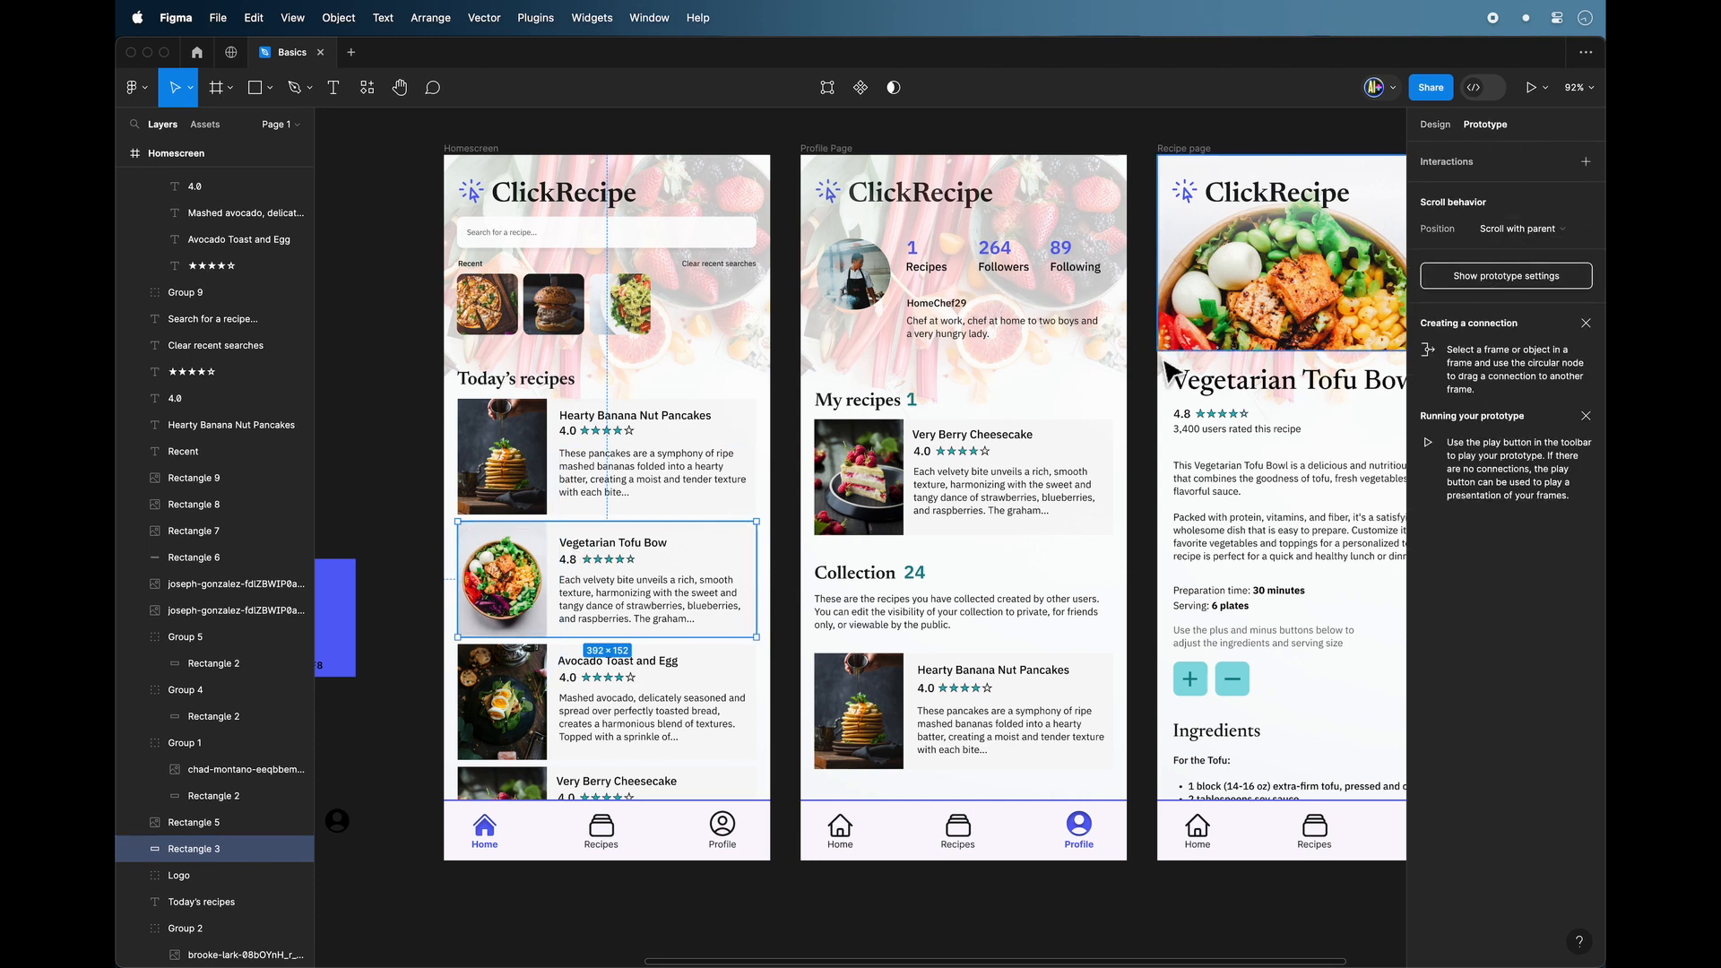
pyautogui.moveTo(757, 579); pyautogui.dragTo(1167, 323)
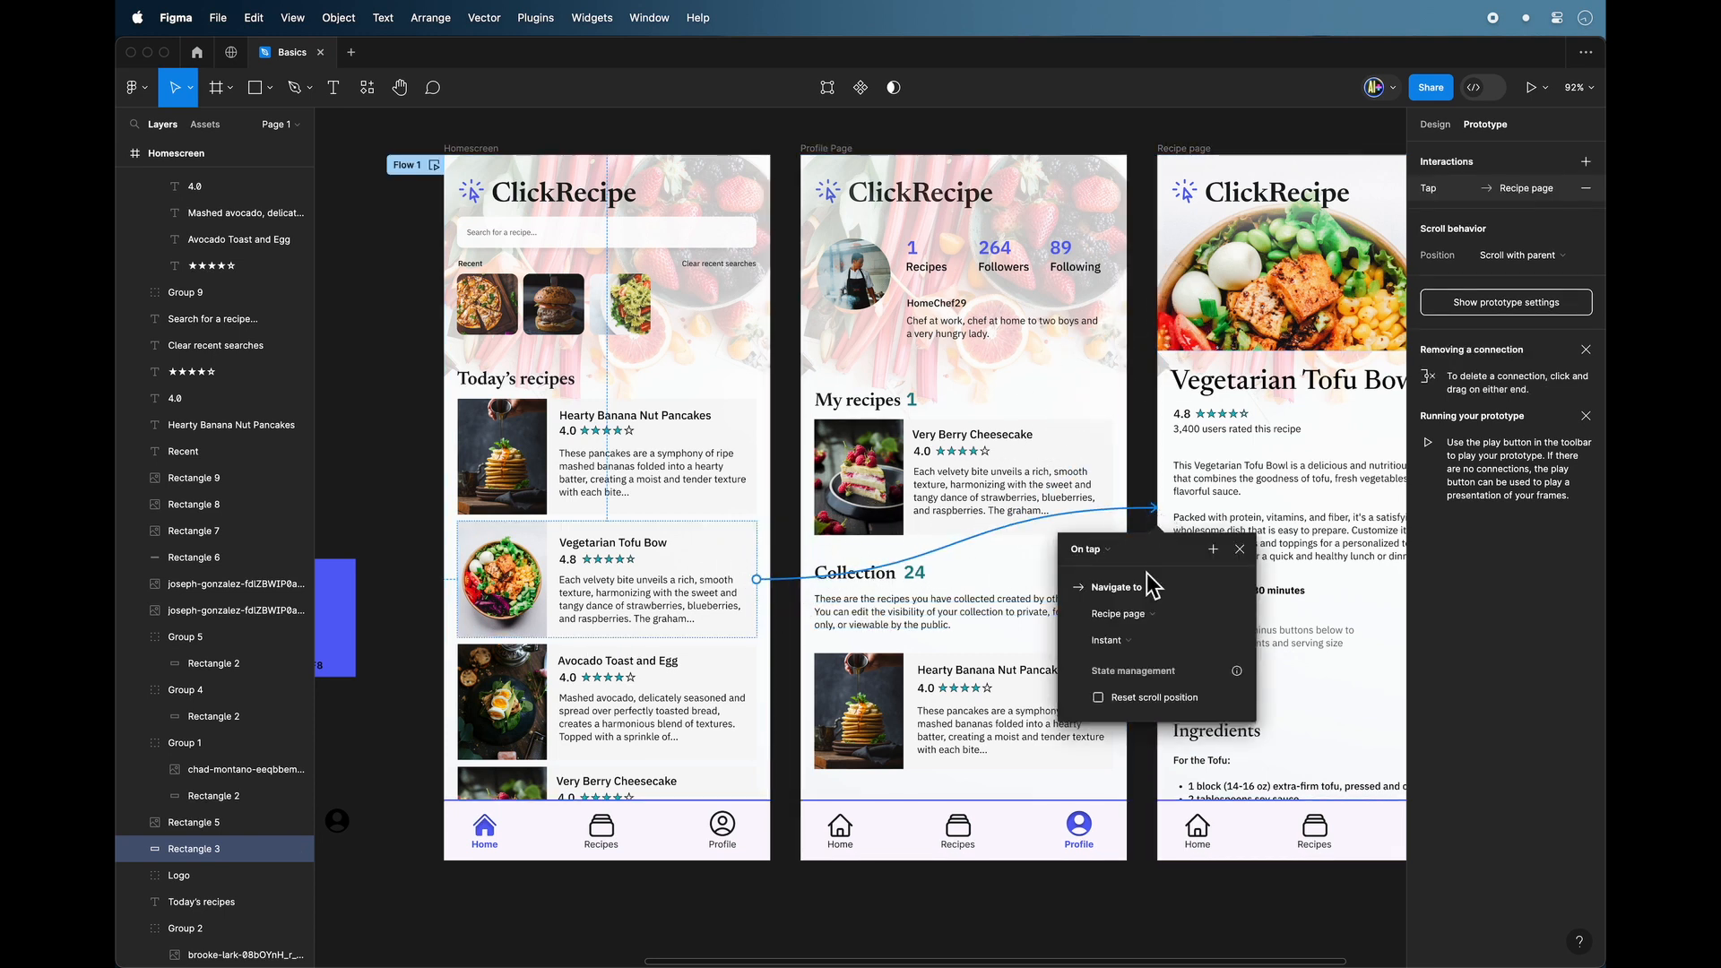
# Try the Move in and Move out animations on the recipe card's connection.
pyautogui.click(1140, 637)
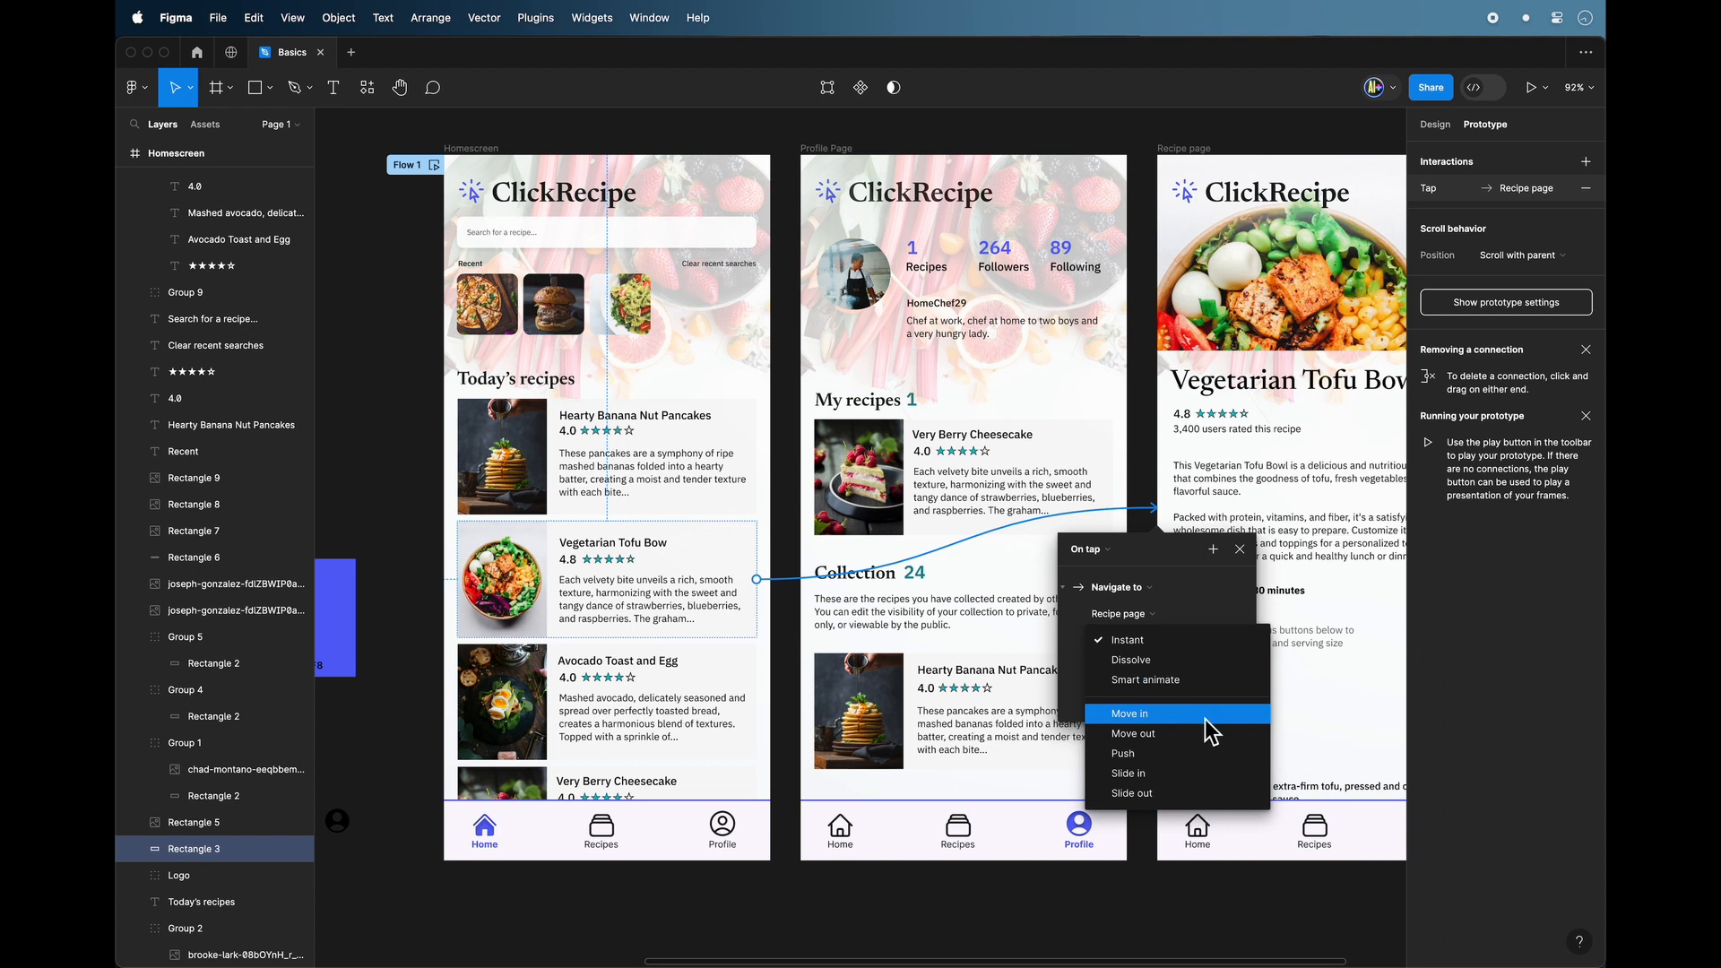
pyautogui.click(1204, 719)
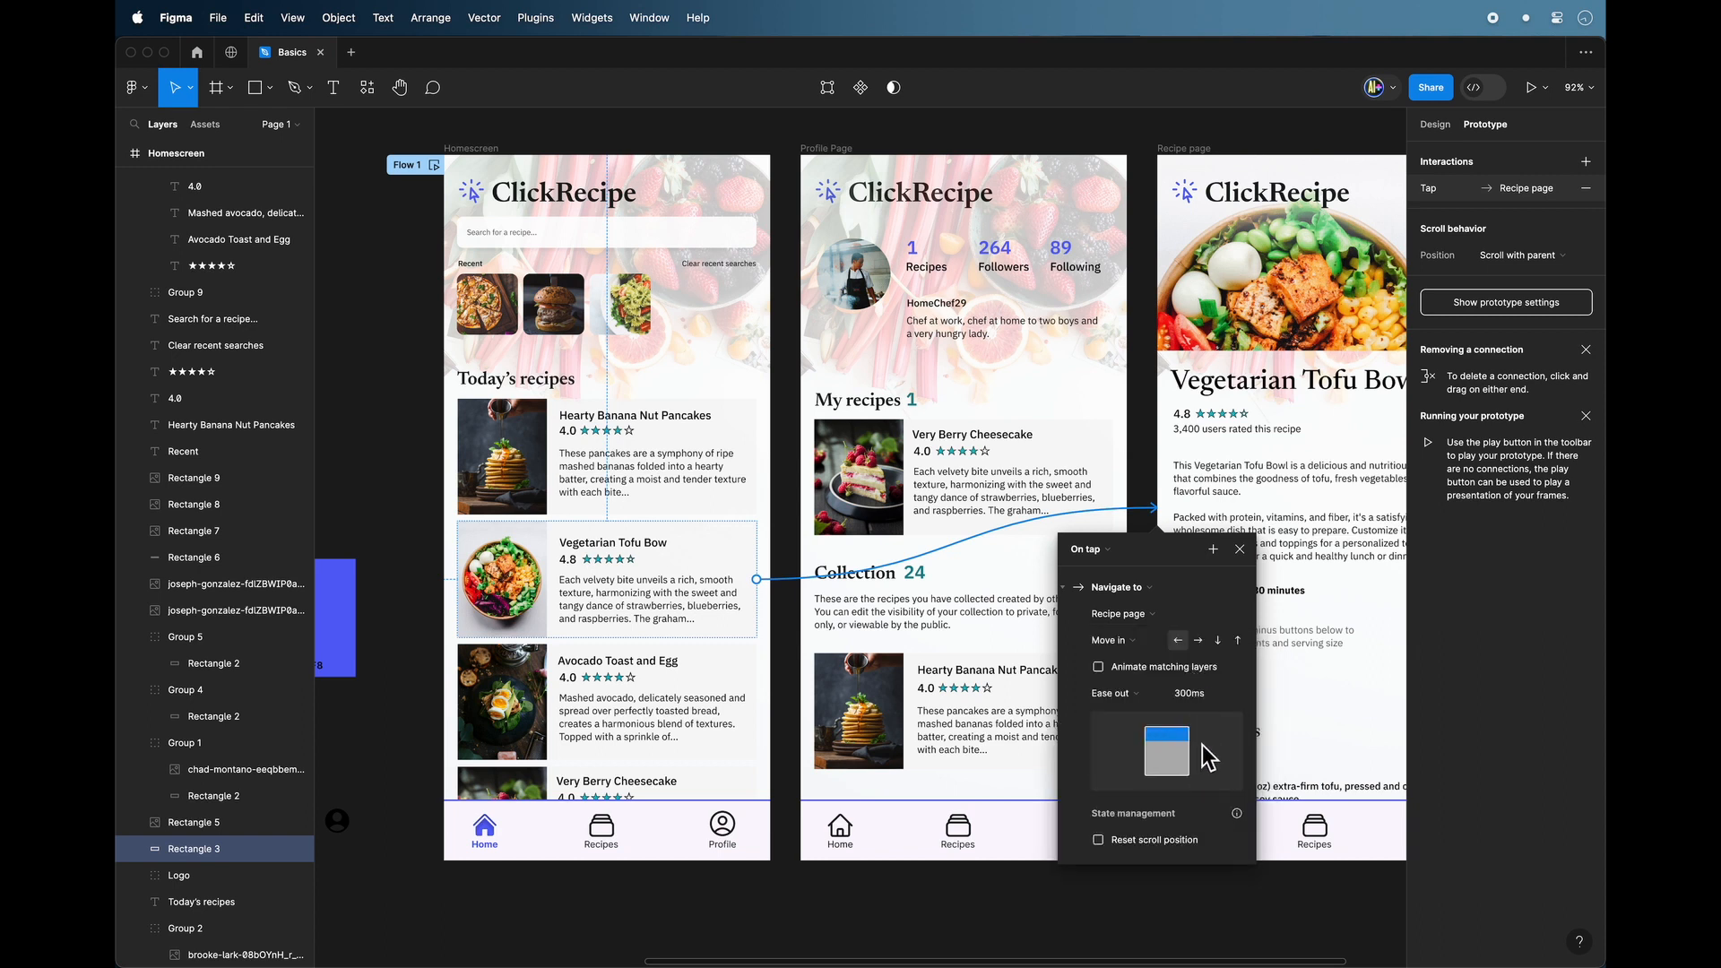
pyautogui.click(1131, 640)
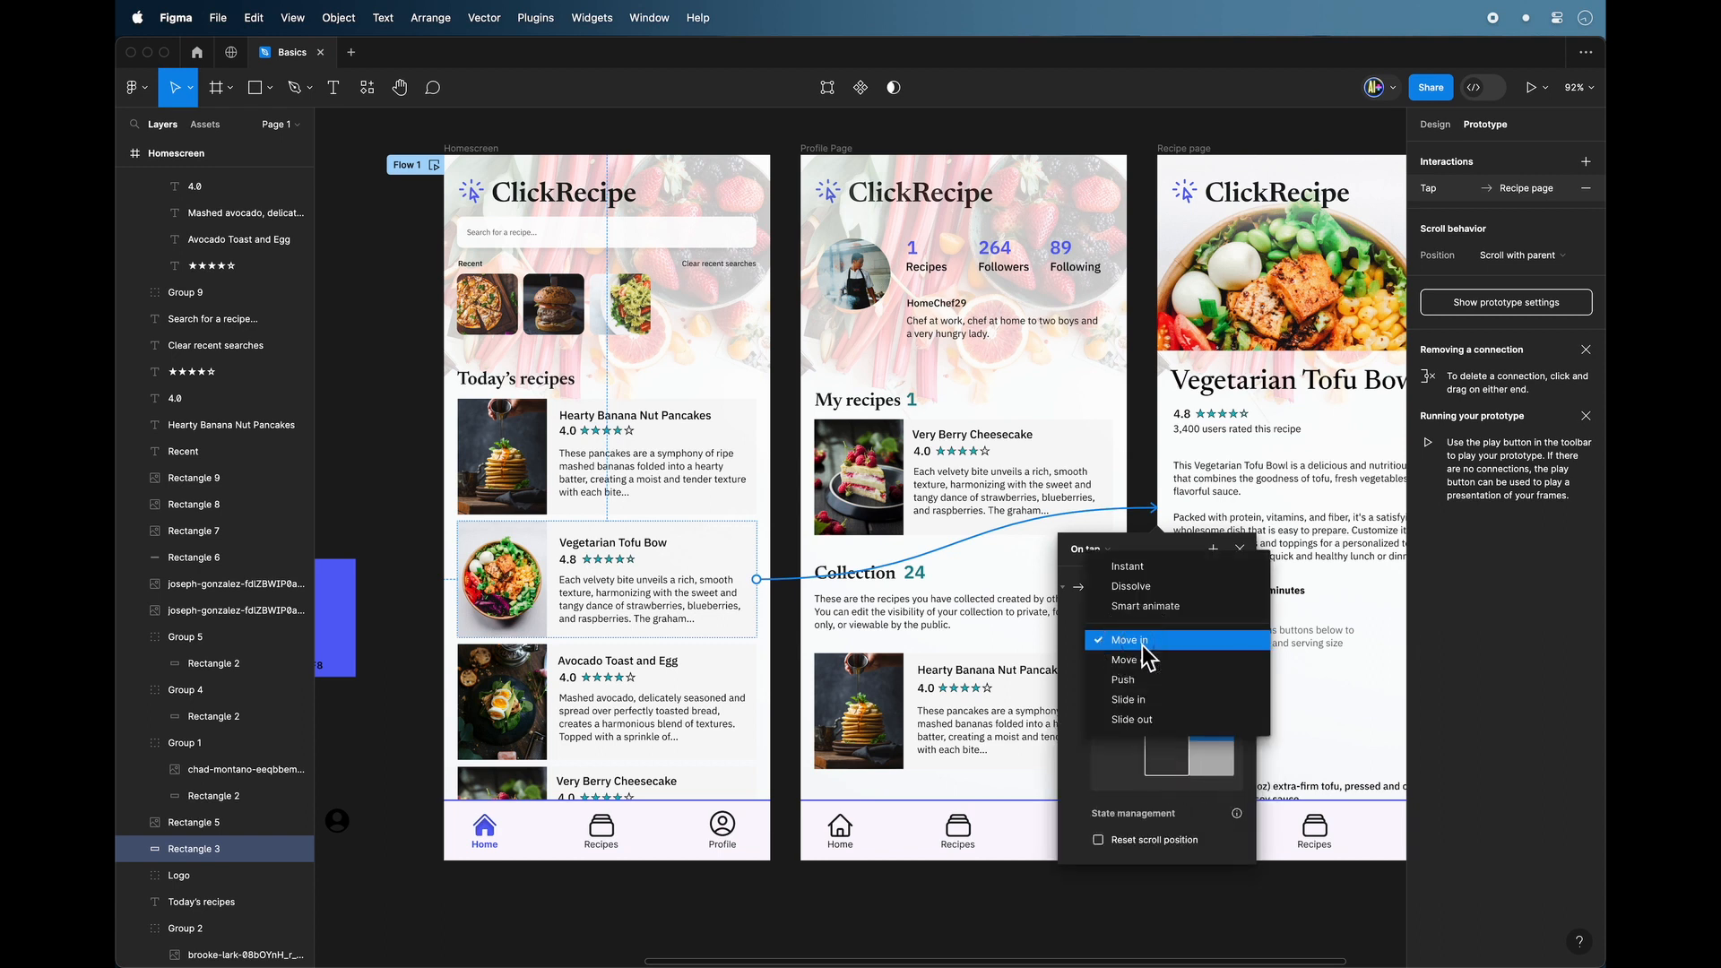
pyautogui.click(1163, 662)
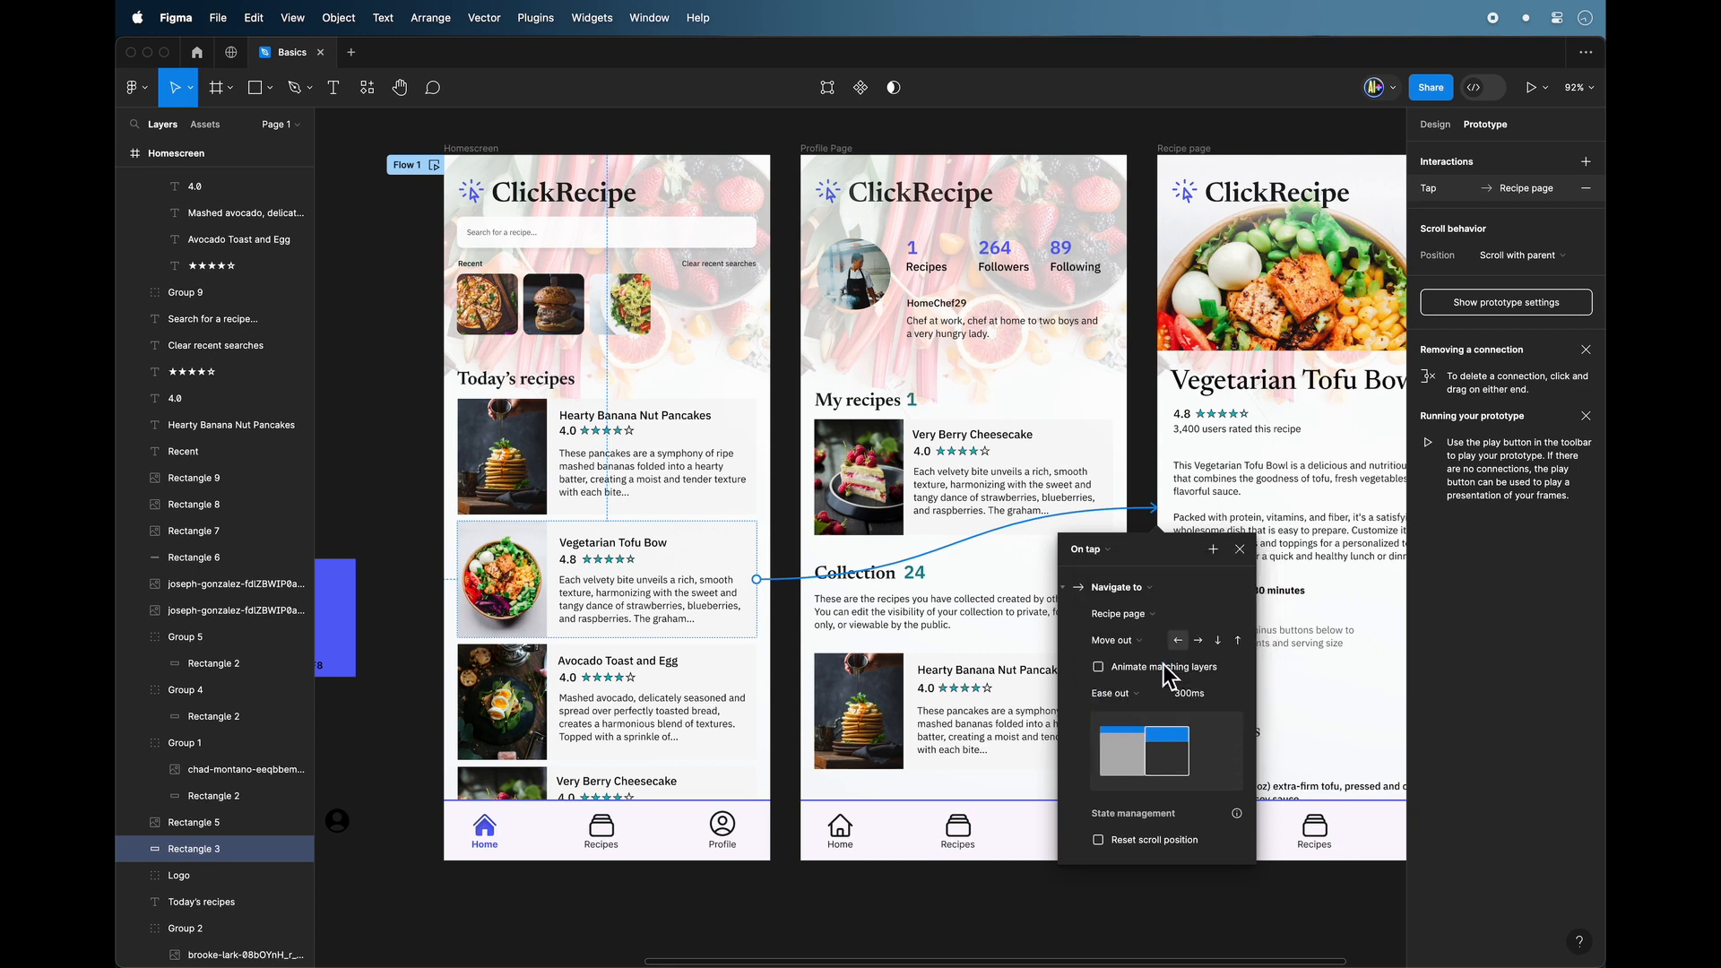
# Set the recipe card connection's animation to Push and close its interaction details.
pyautogui.click(1140, 642)
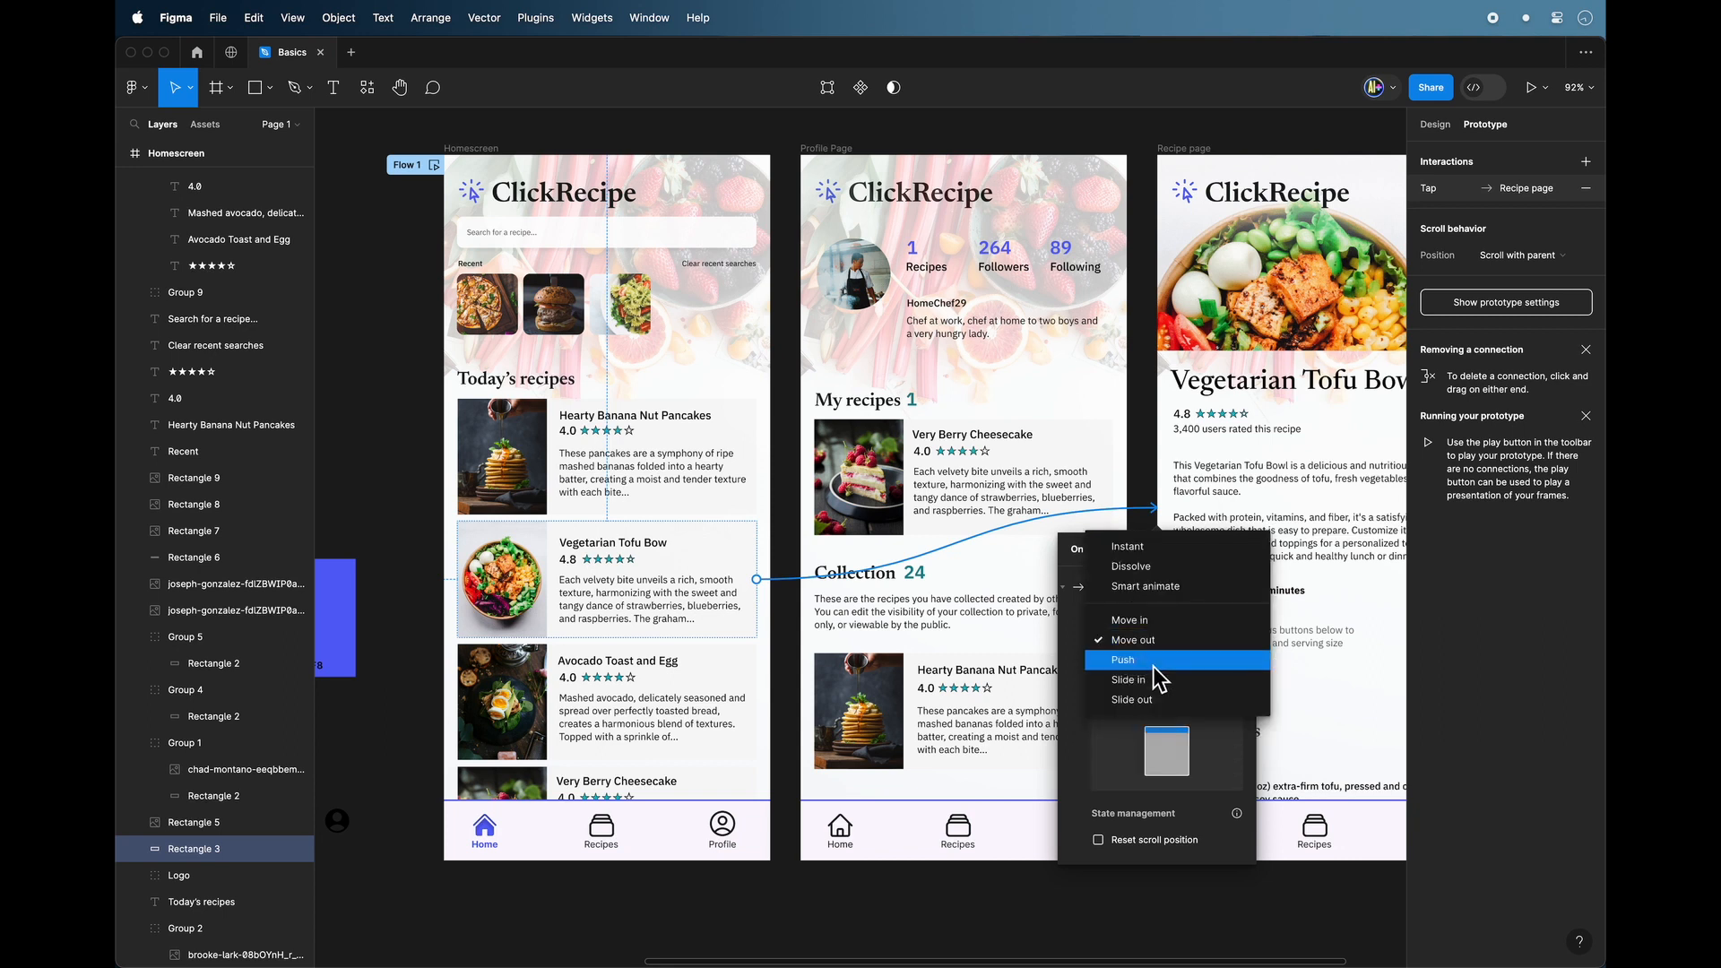
pyautogui.click(1153, 666)
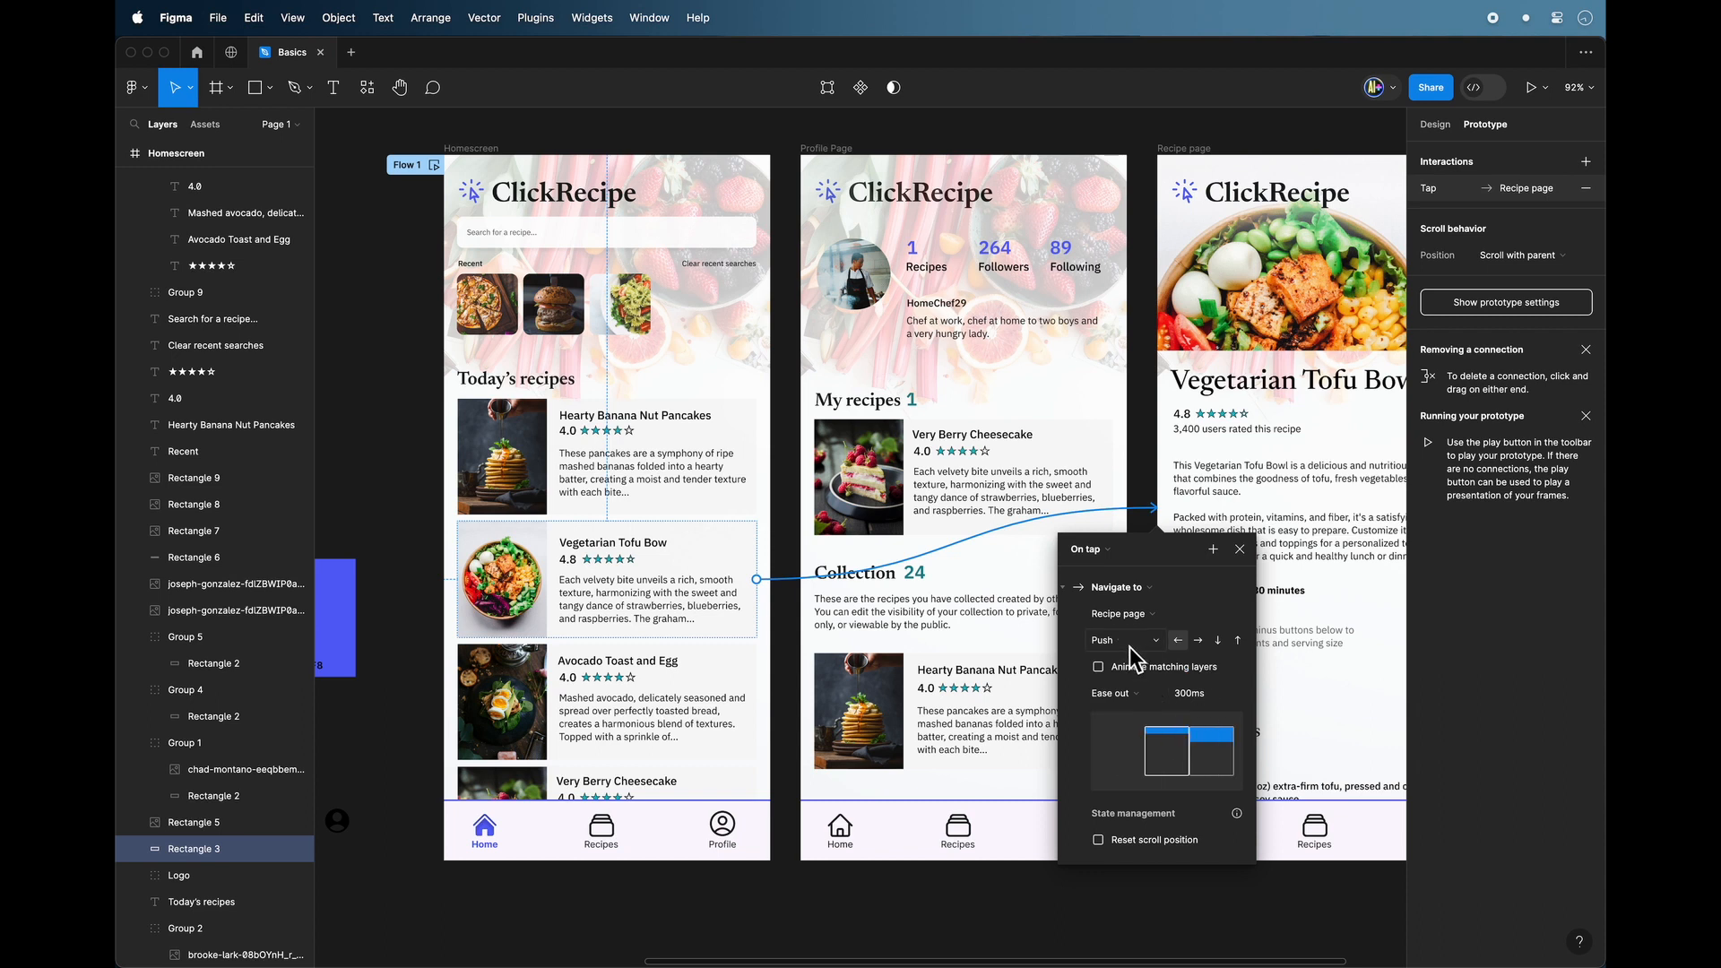
pyautogui.click(1174, 142)
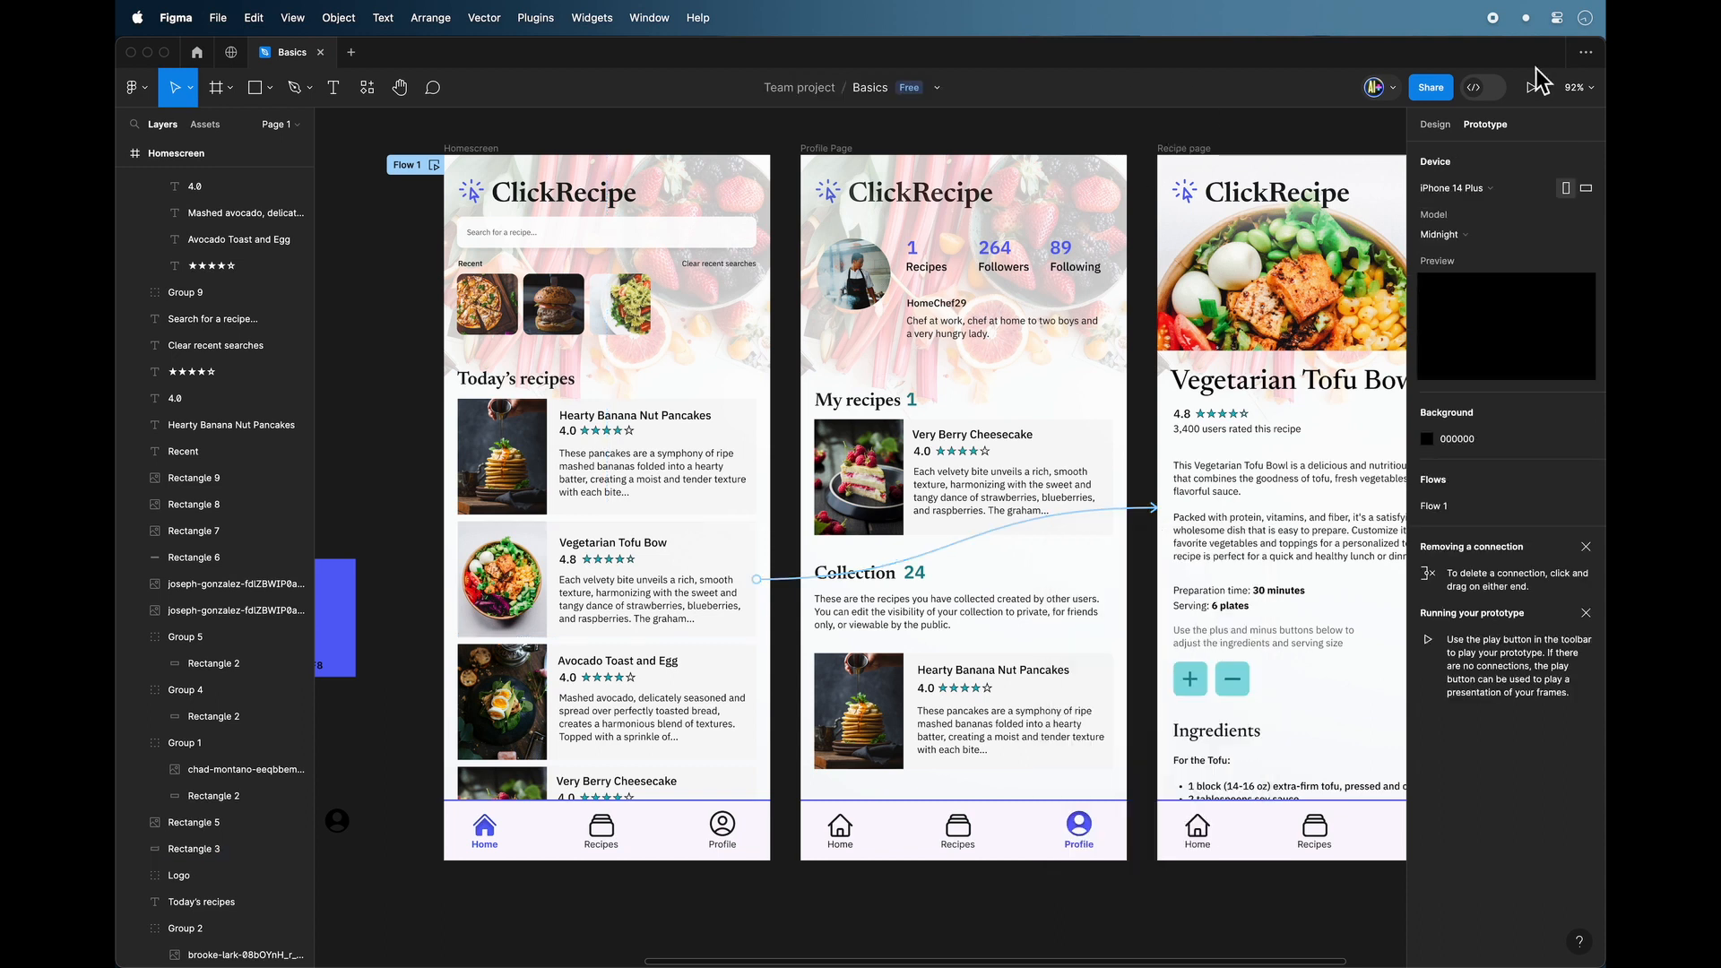
# Preview the prototype by opening the Recipe page from the Vegetarian Tofu Bow card twice, and close the preview.
pyautogui.click(1531, 90)
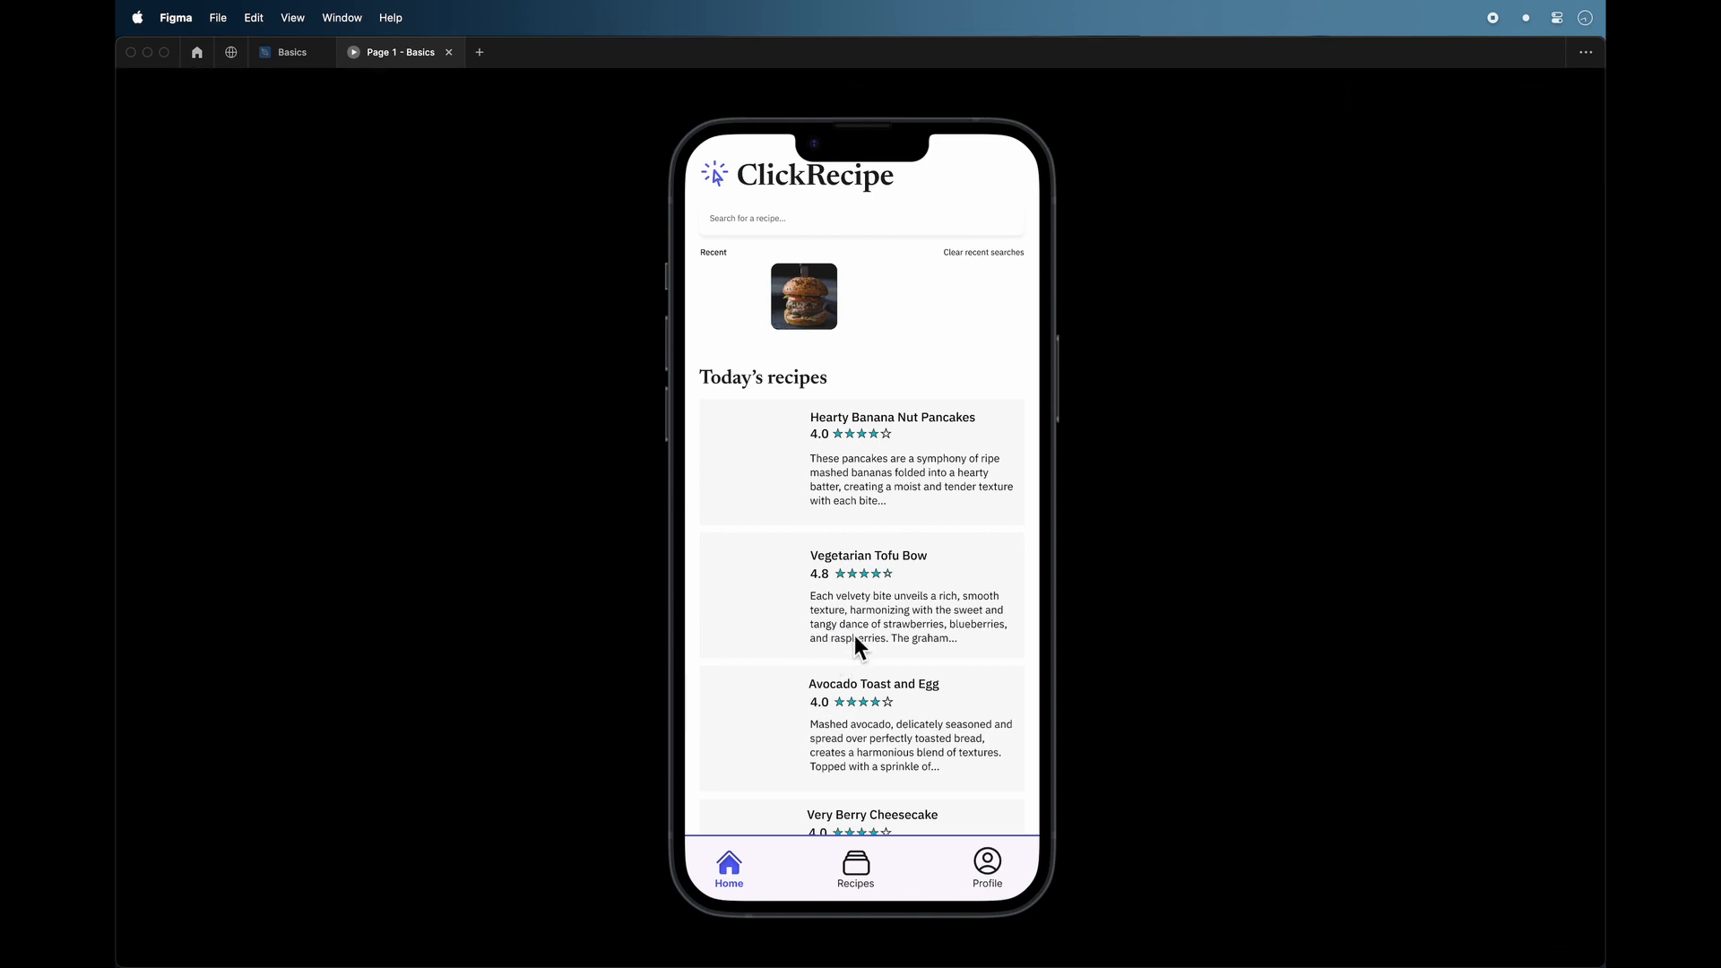
pyautogui.click(889, 591)
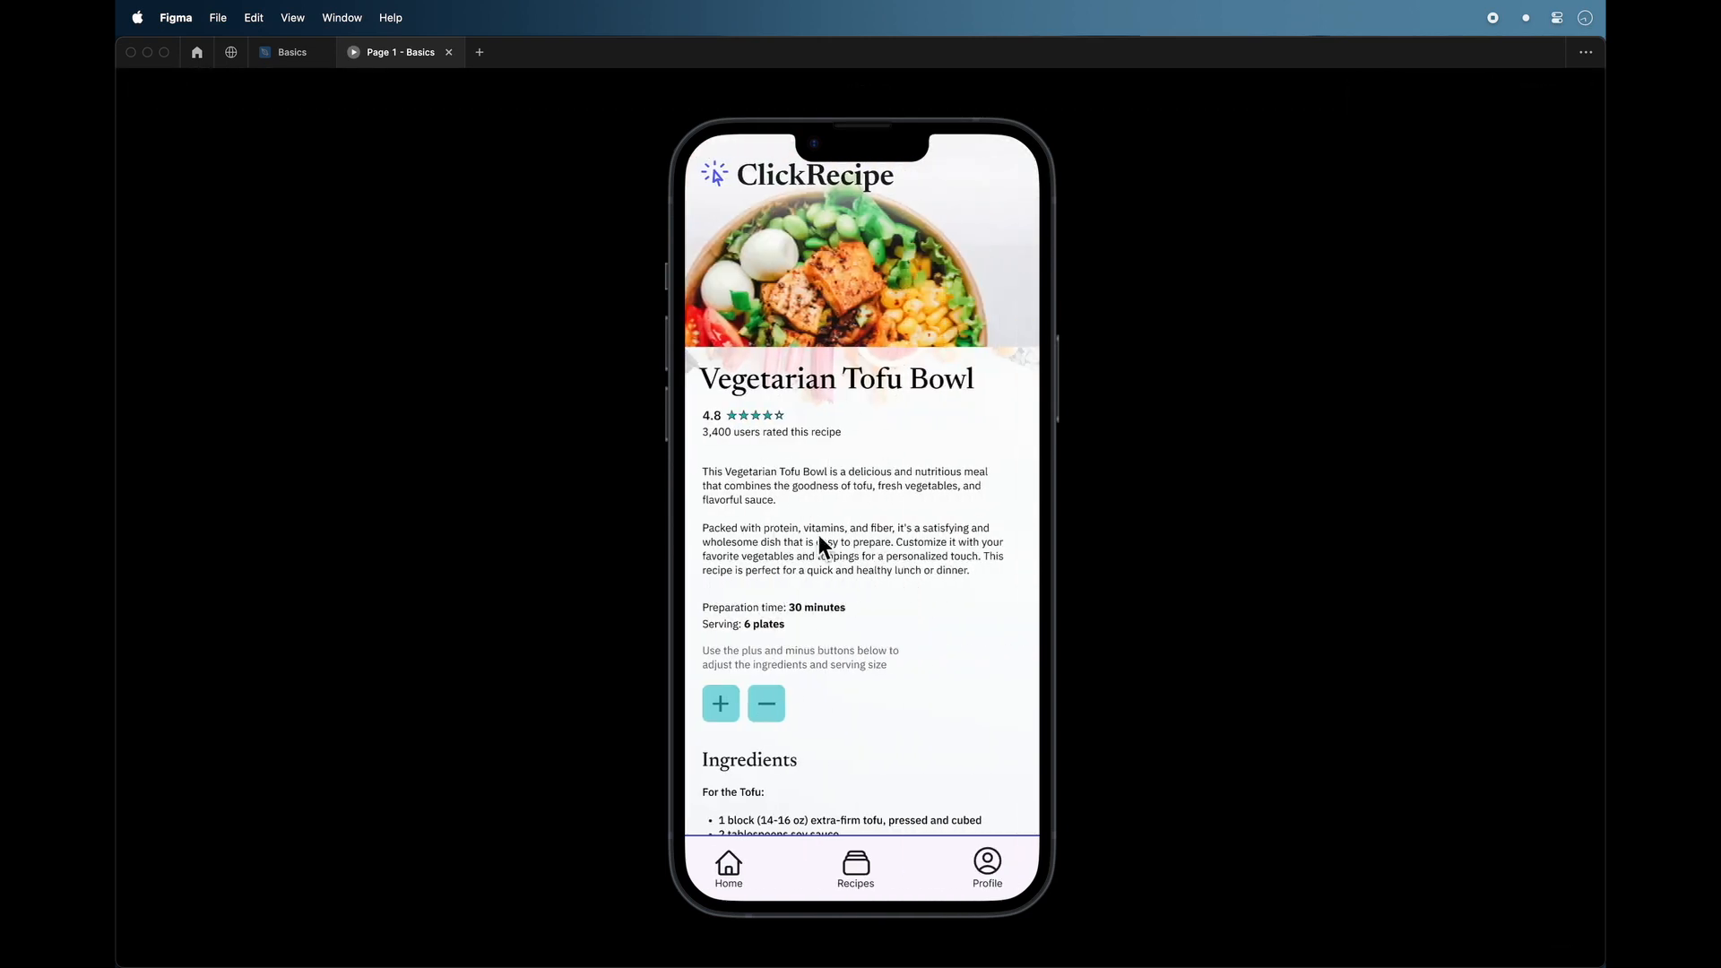
pyautogui.click(776, 744)
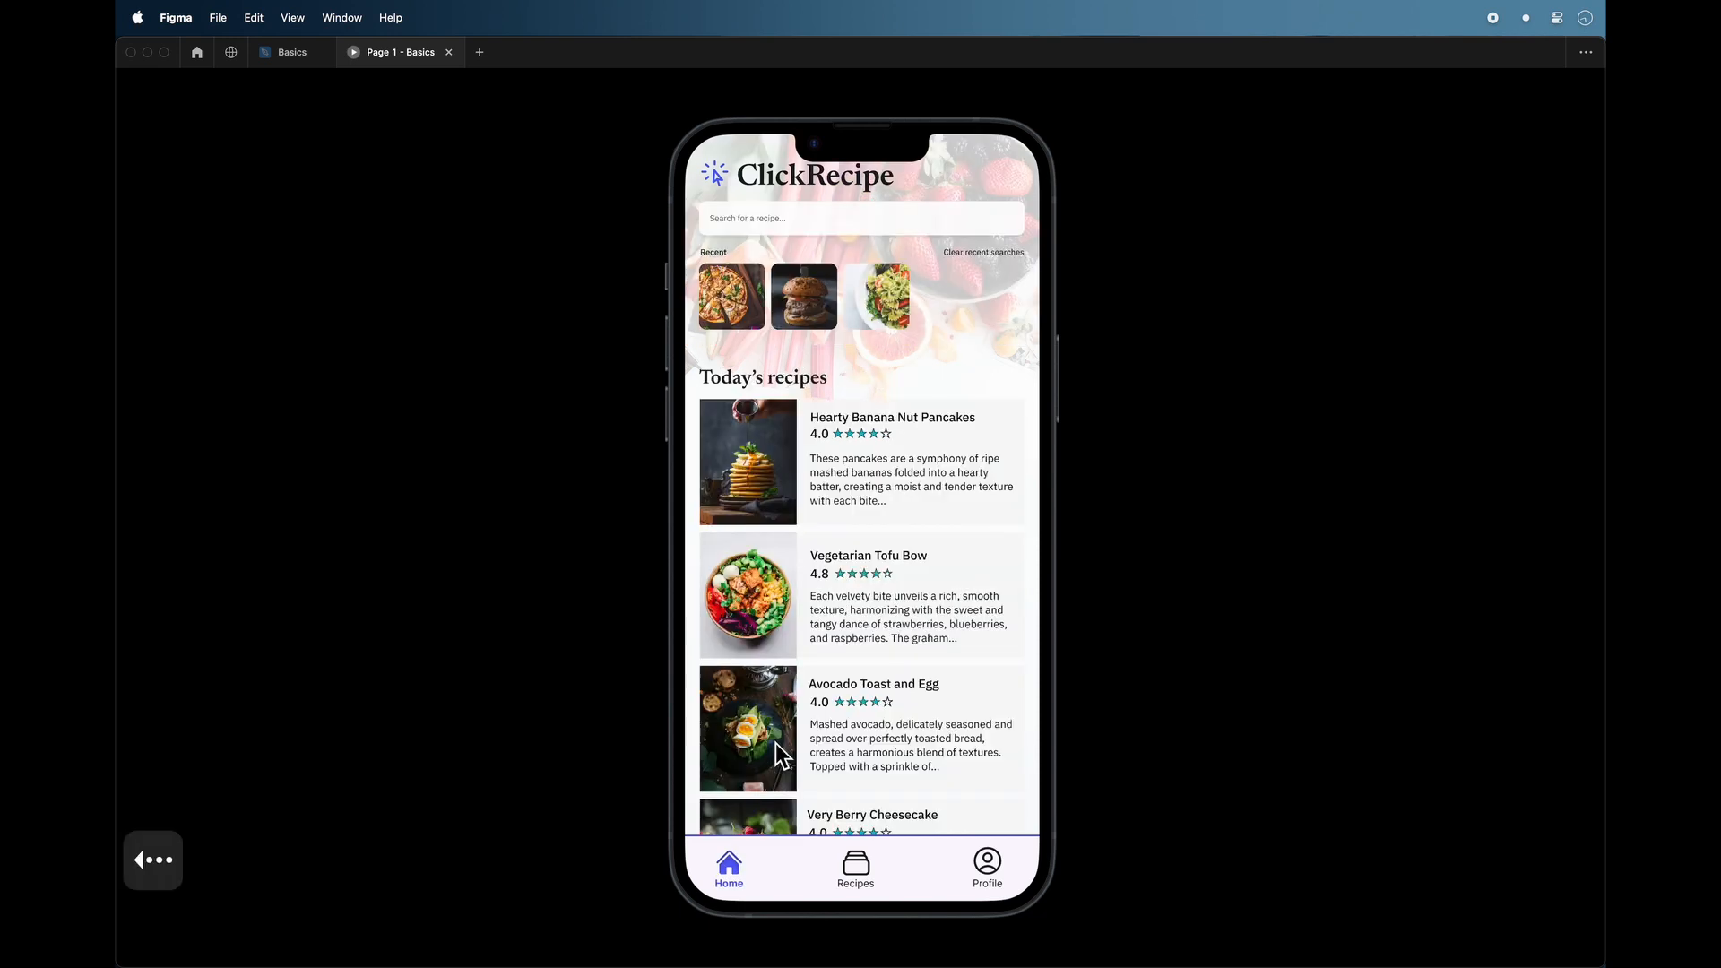
pyautogui.click(760, 599)
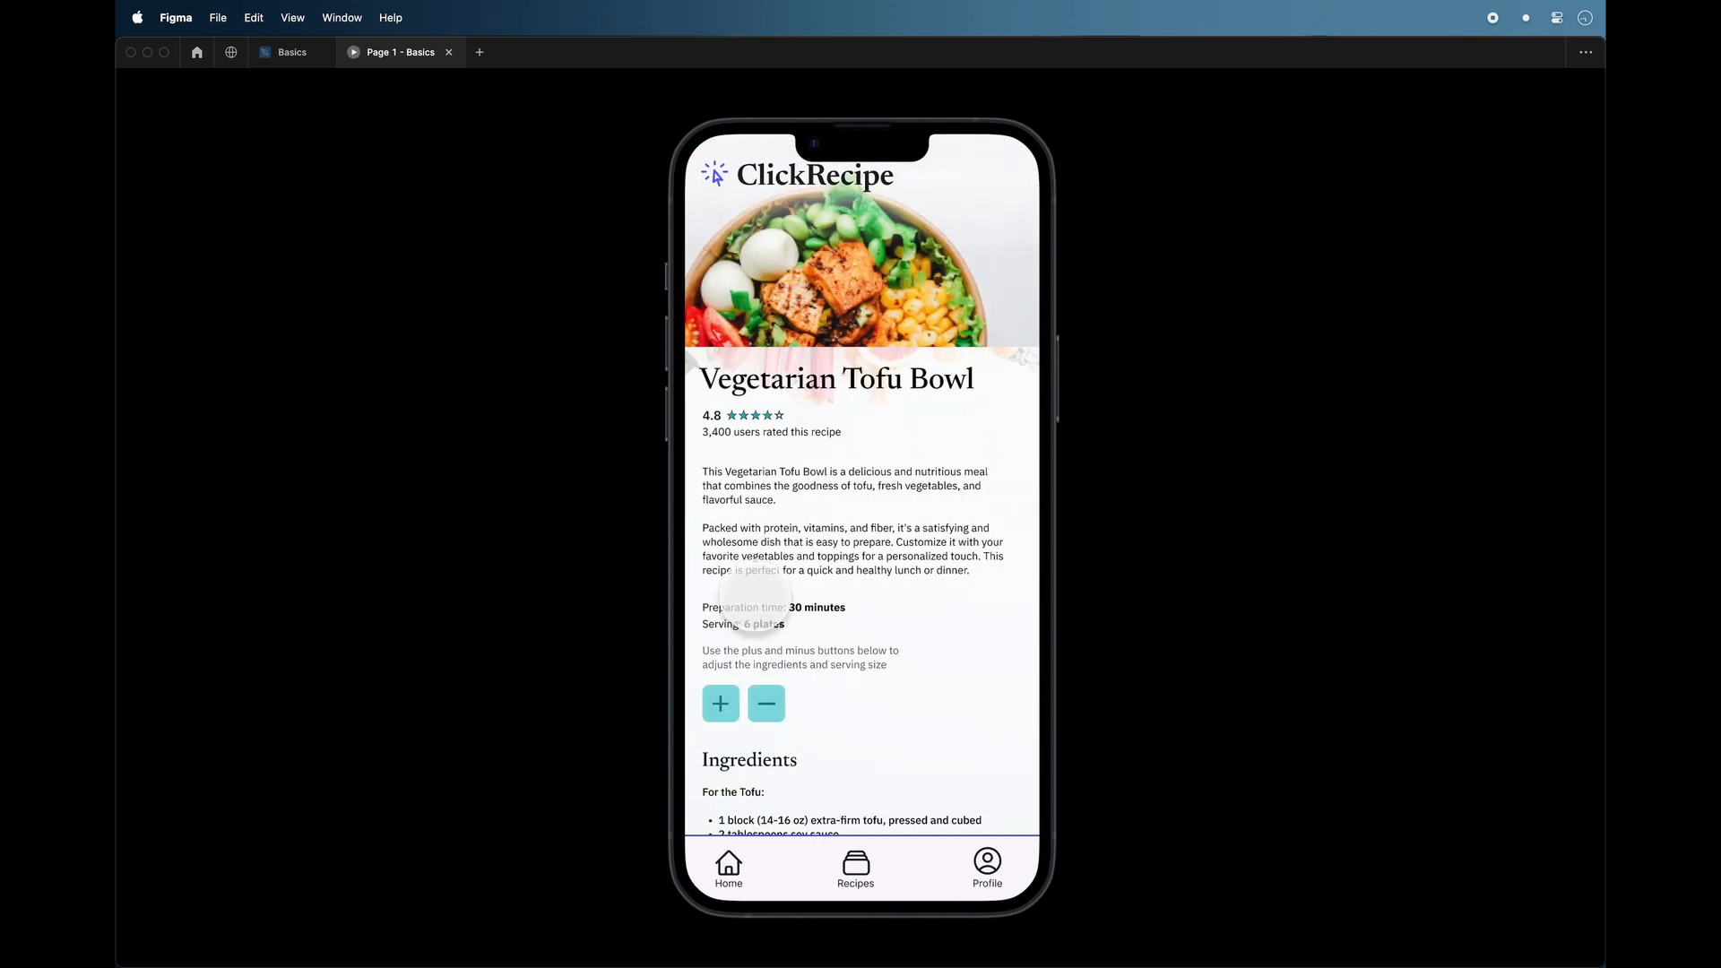
pyautogui.click(449, 52)
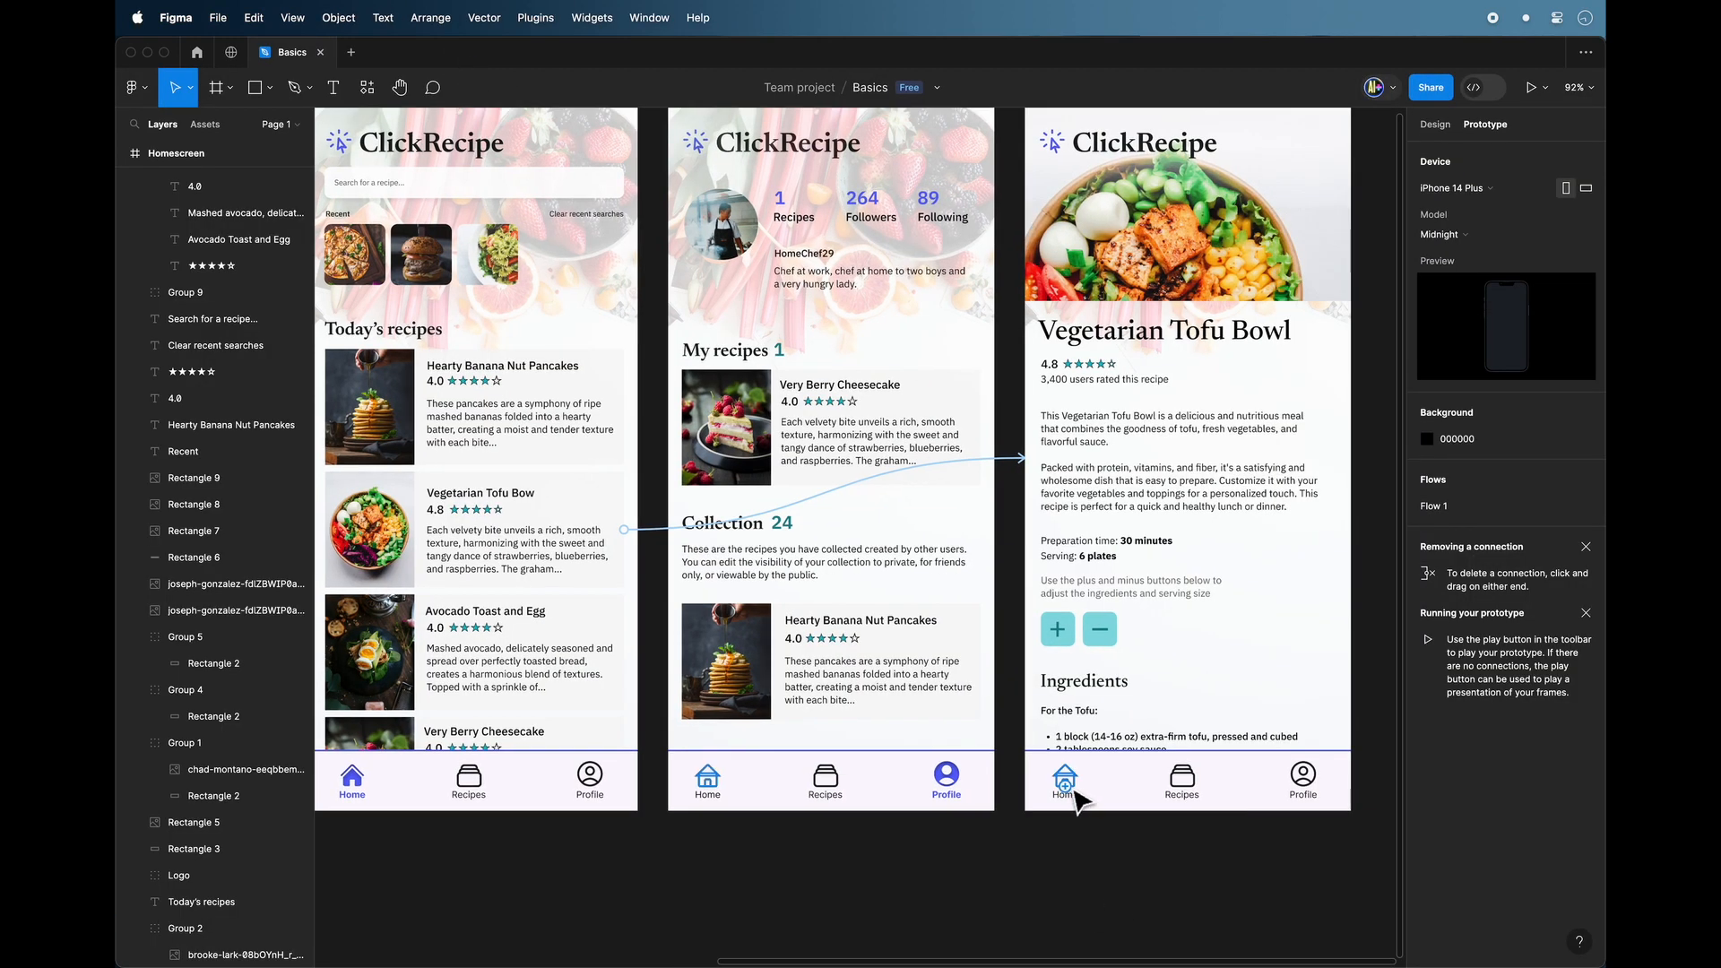
# Add an on-tap interaction to the Recipe page's Home icon that navigates to the Homescreen.
pyautogui.click(1073, 789)
pyautogui.scroll(5, 1100, 807)
pyautogui.scroll(-4, 1111, 807)
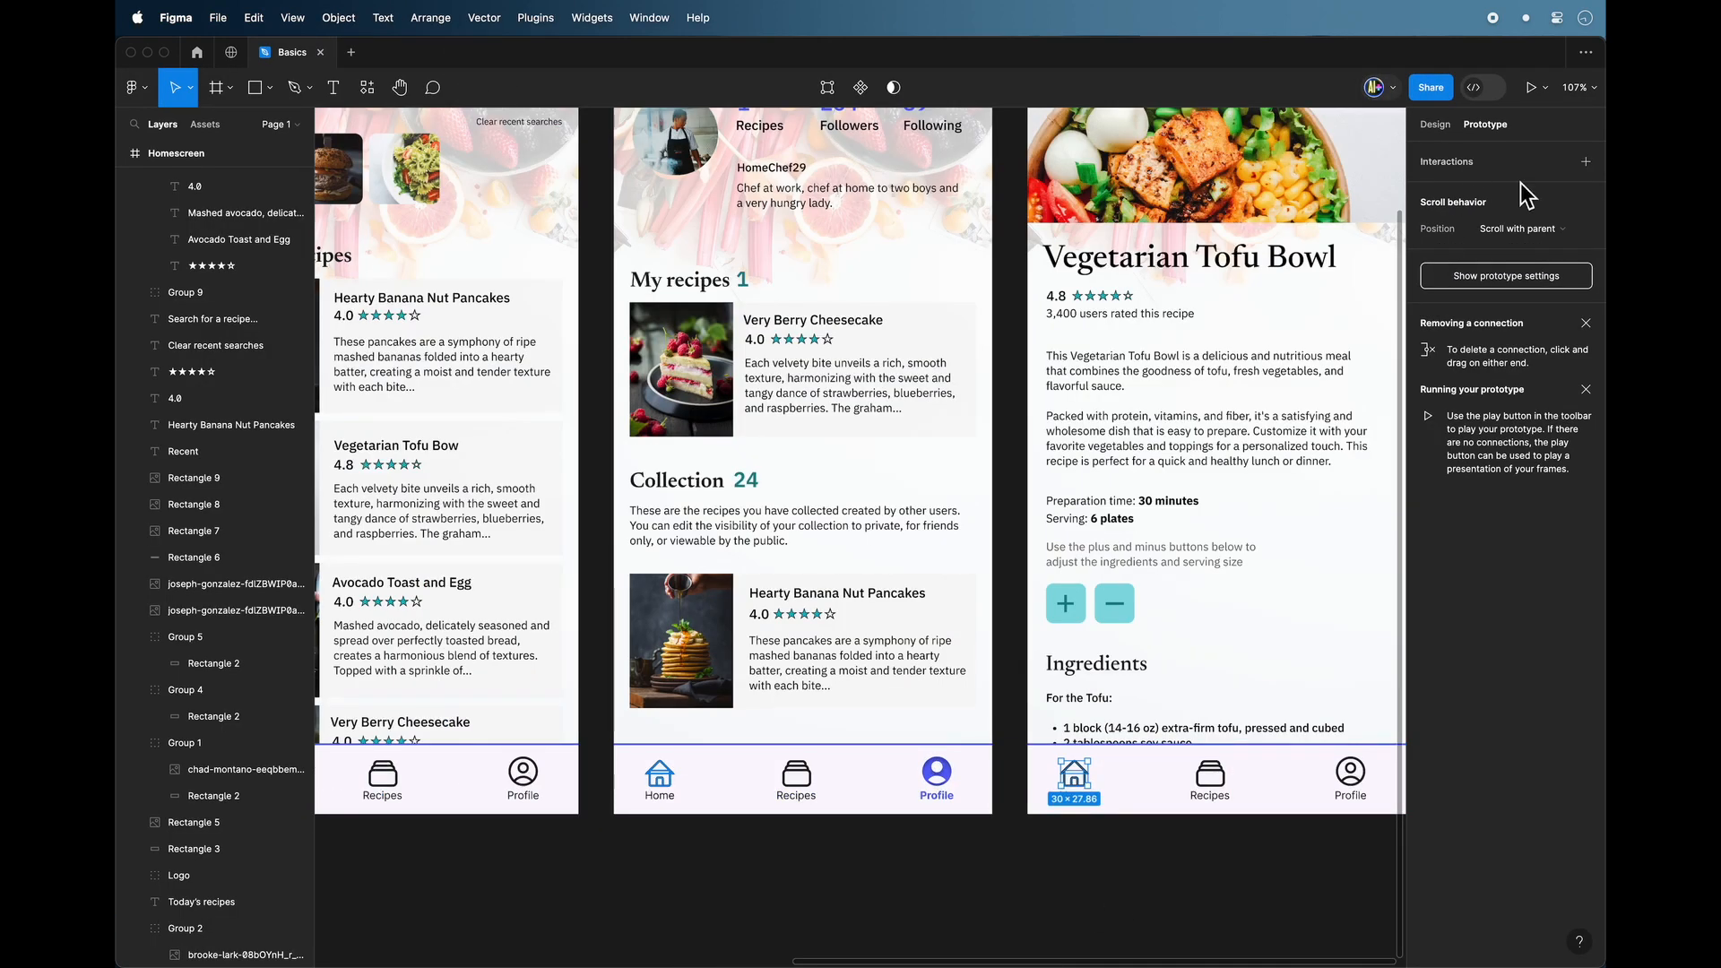
pyautogui.click(1585, 162)
pyautogui.click(1257, 223)
pyautogui.click(1295, 258)
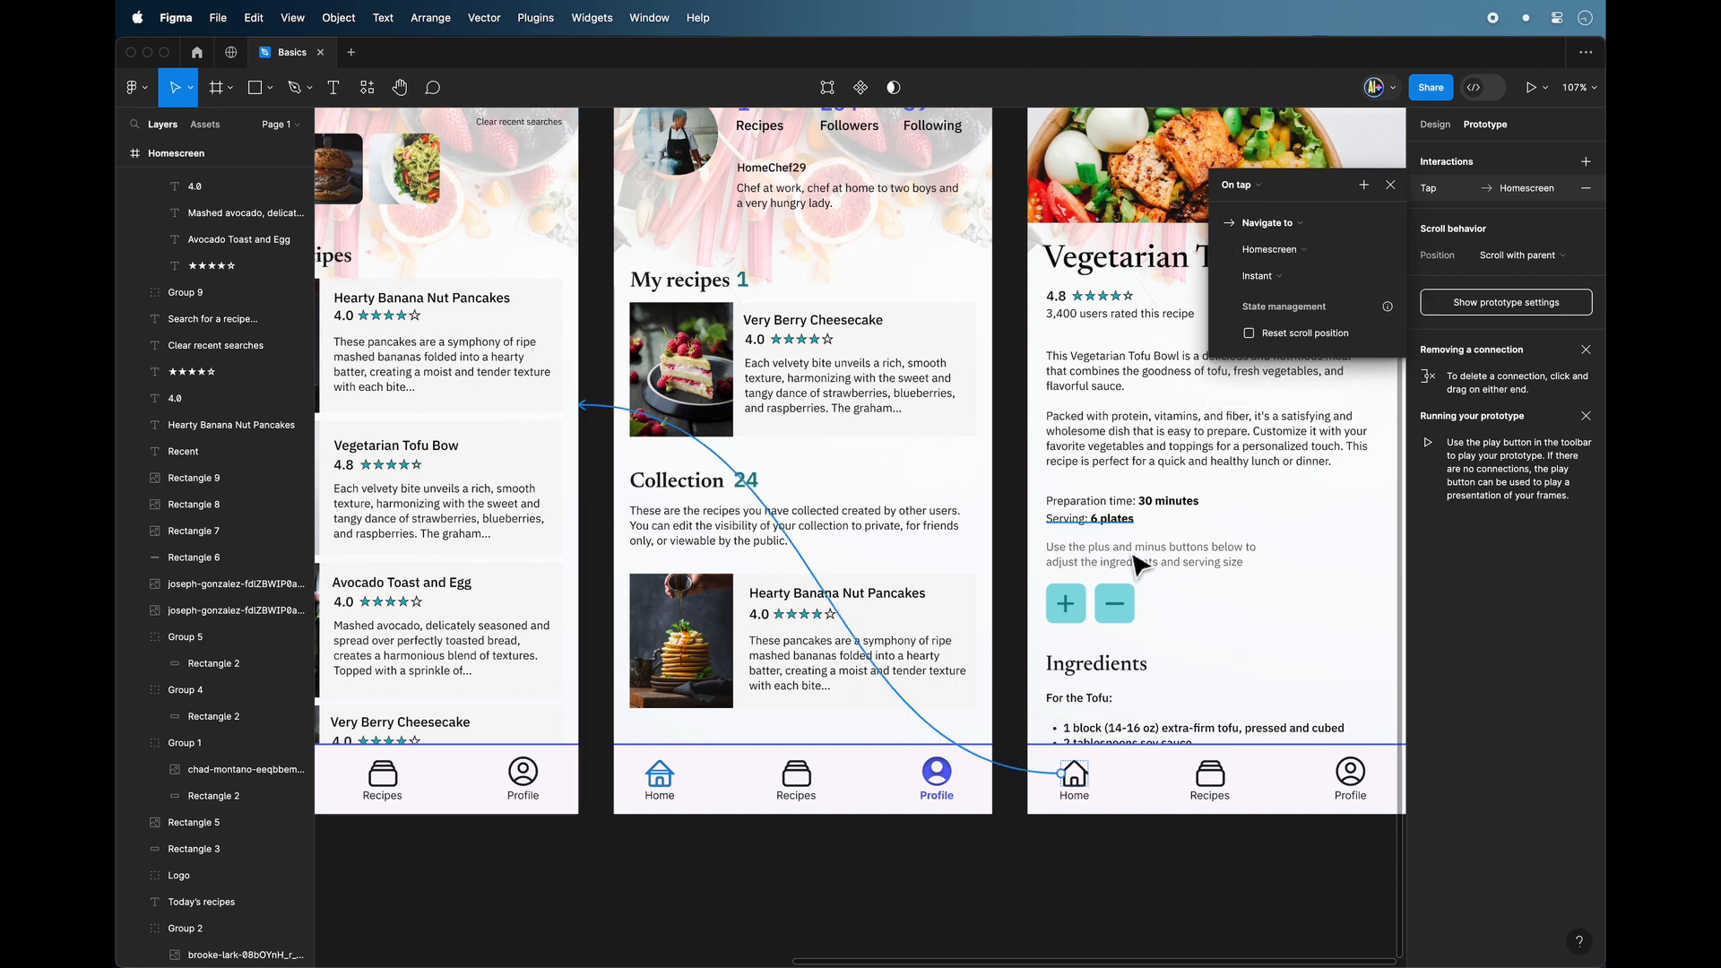
pyautogui.click(1306, 260)
# Set the animation of the Recipe page's Home icon interaction to Slide in.
pyautogui.click(1277, 276)
pyautogui.click(1311, 397)
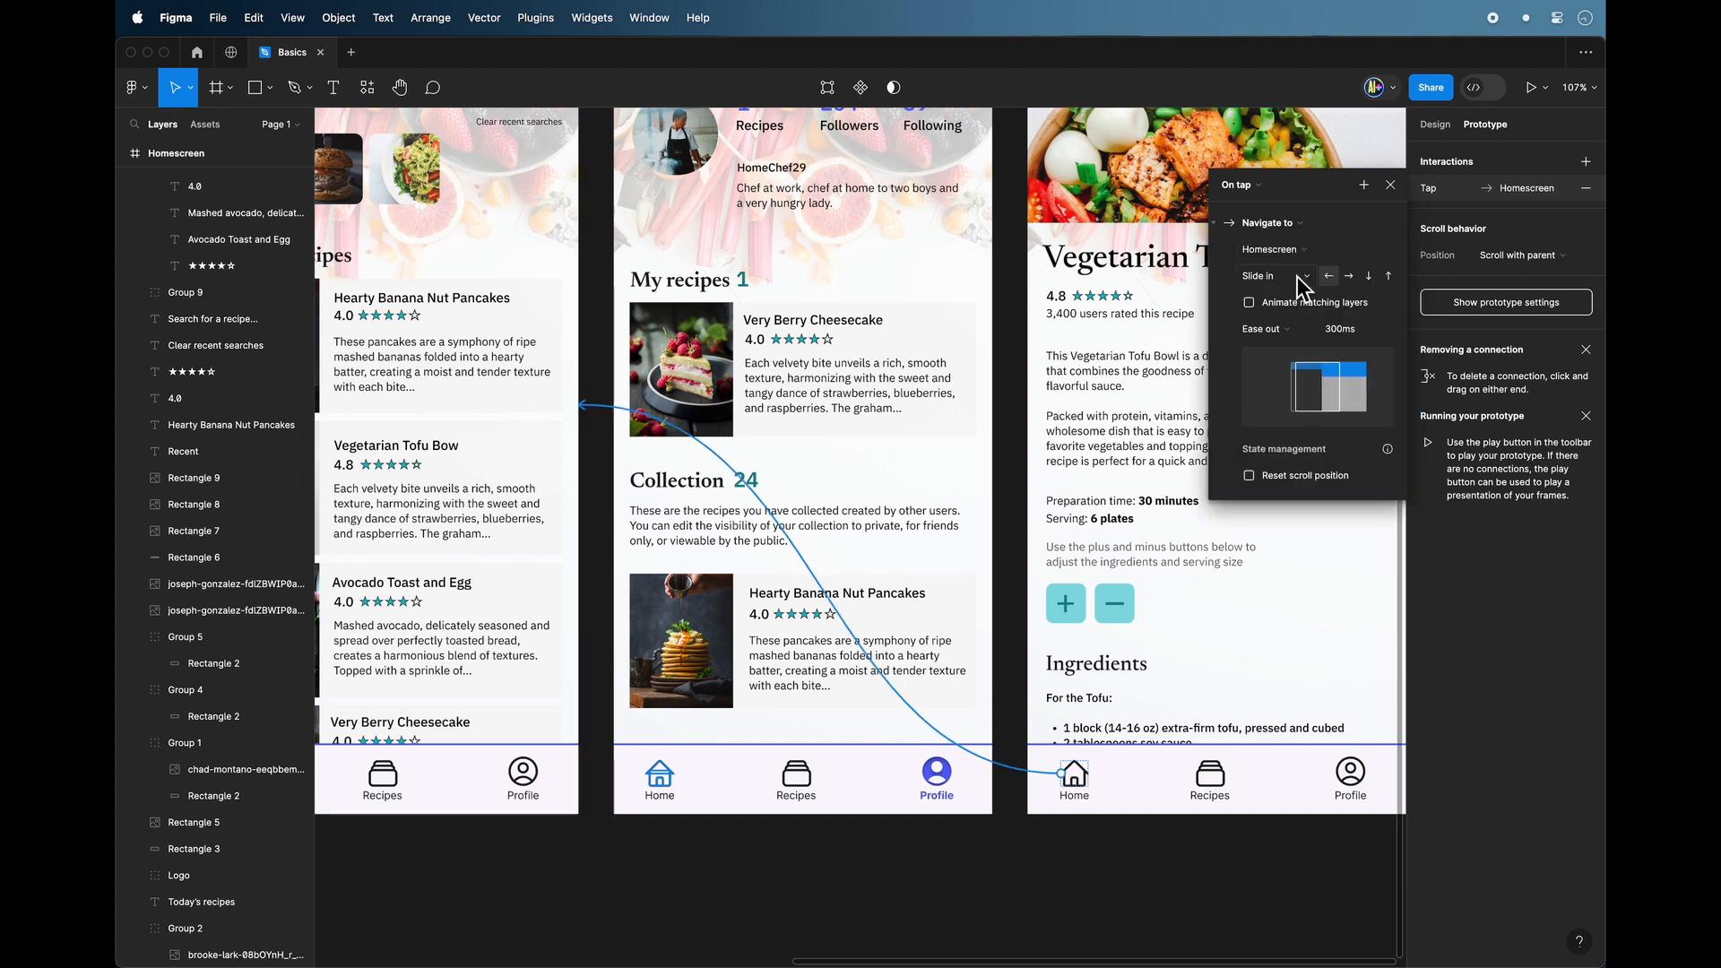
pyautogui.click(1390, 185)
# Collapse the layer lists of the Recipe page and Profile Page frames.
pyautogui.click(513, 346)
pyautogui.scroll(-4, 666, 509)
pyautogui.click(418, 208)
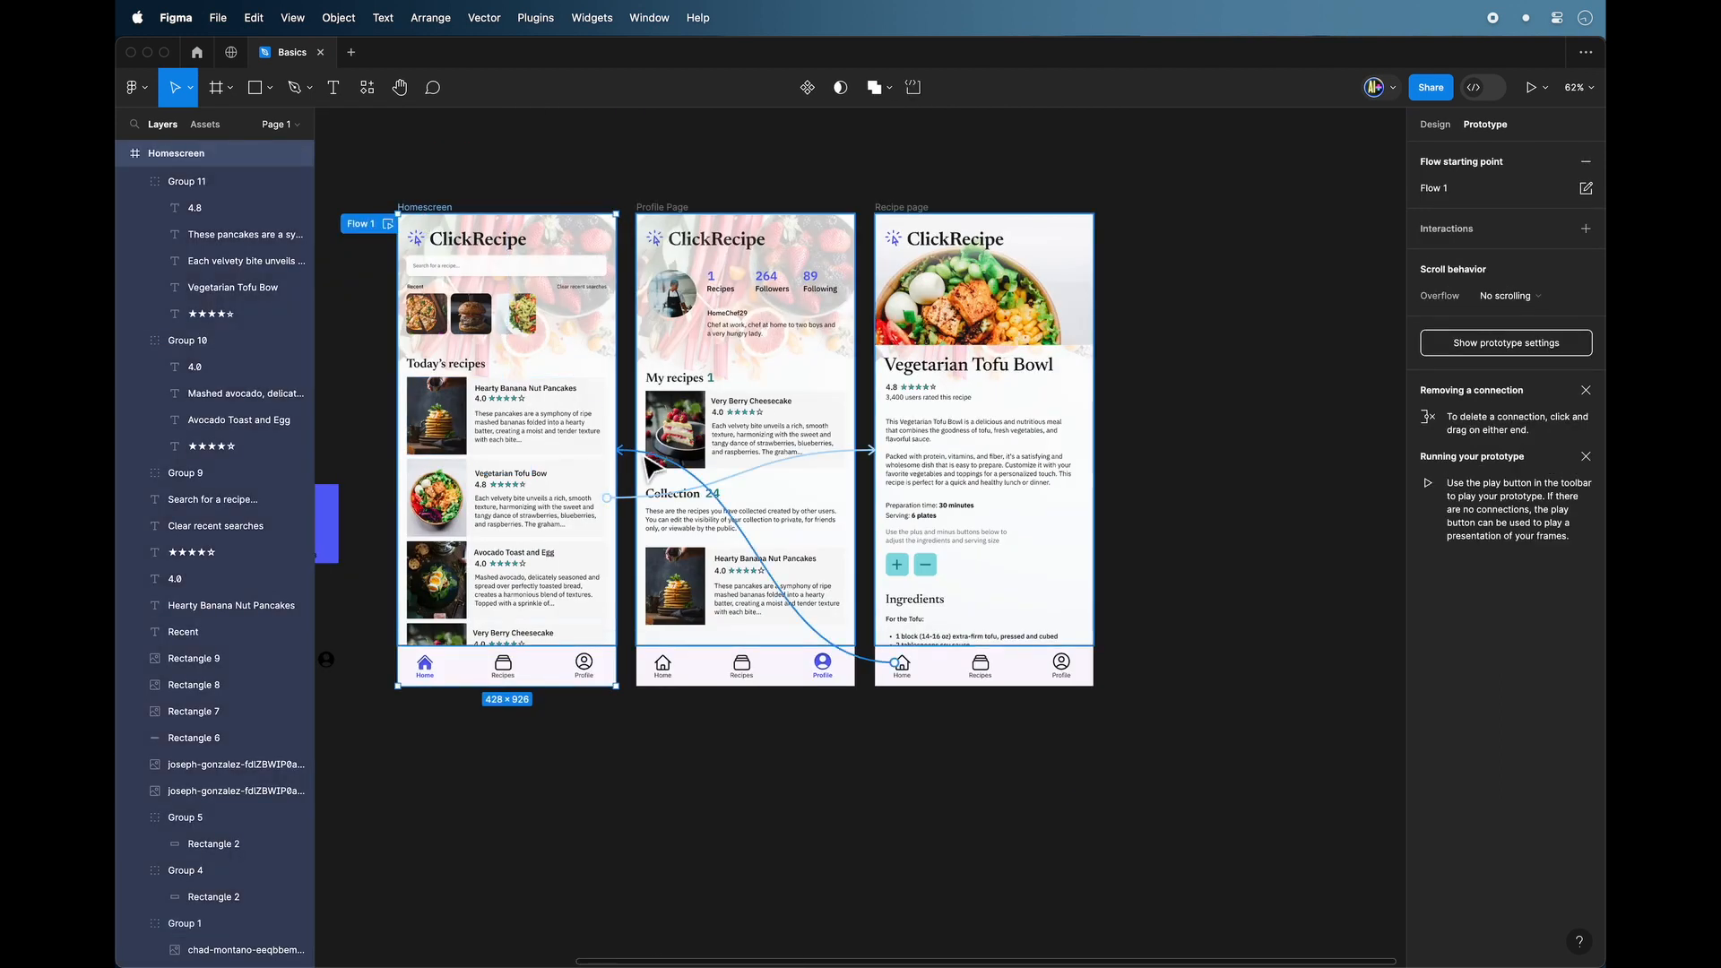
pyautogui.click(122, 154)
pyautogui.scroll(6, 140, 263)
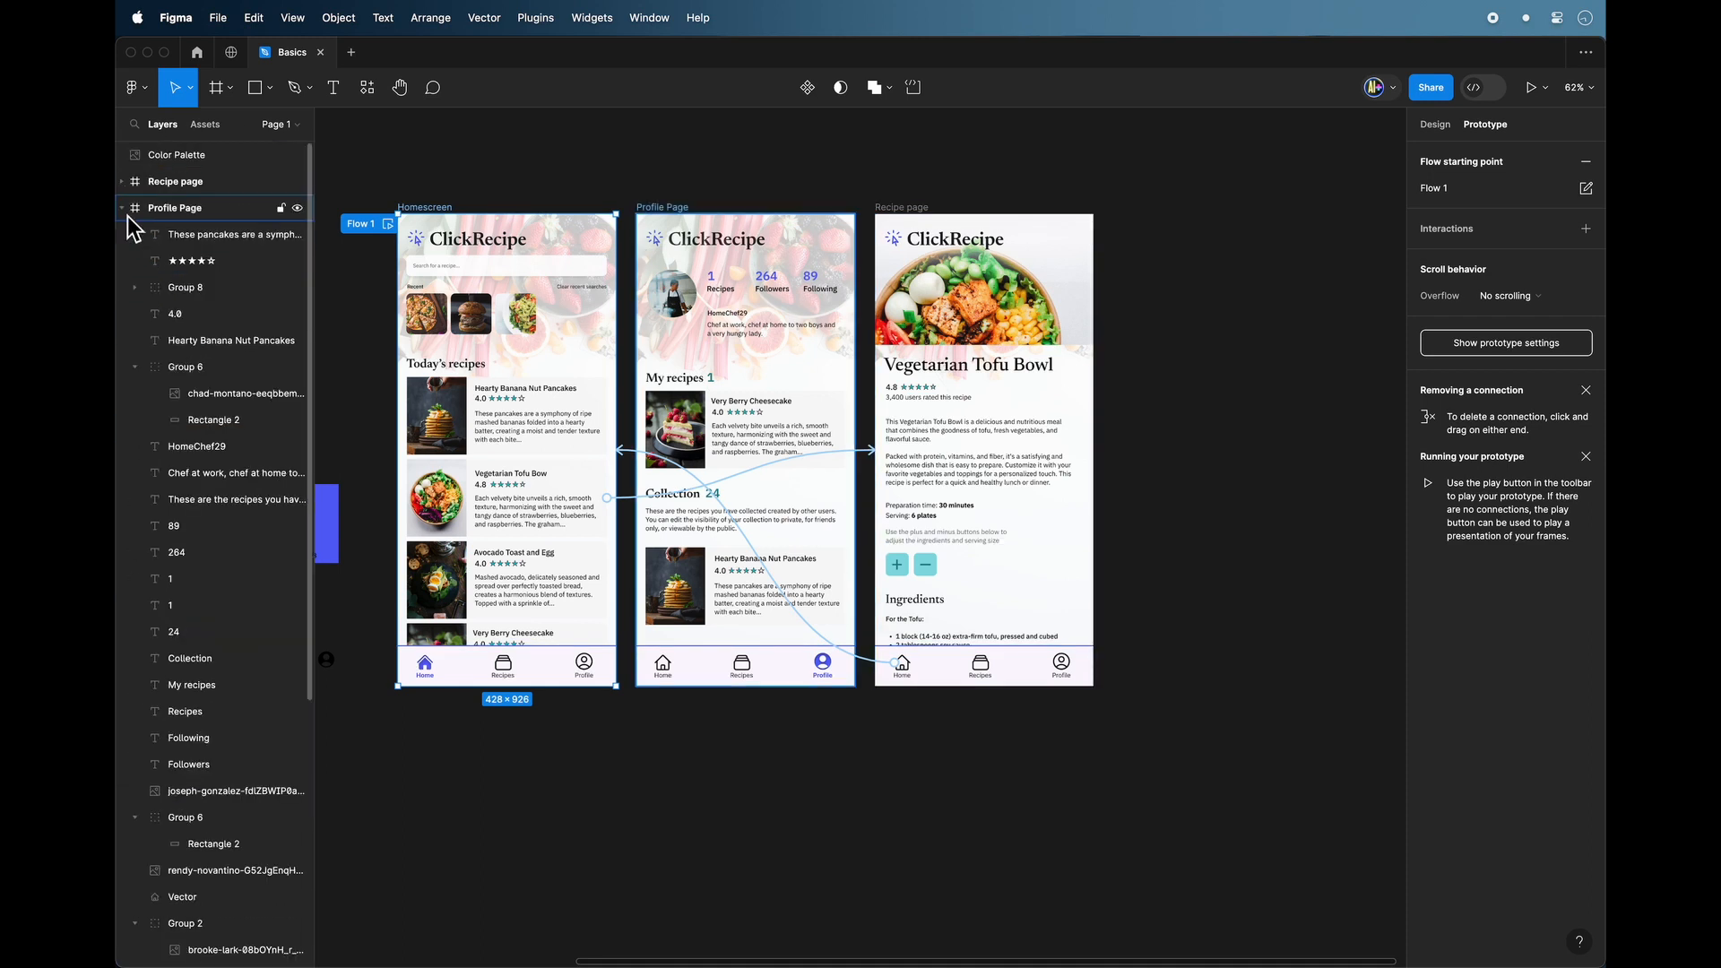
pyautogui.click(123, 208)
# Add an on-tap interaction to the Profile Icon in the Homescreen's navigation bar that navigates to the Profile Page.
pyautogui.click(662, 461)
pyautogui.click(746, 499)
pyautogui.scroll(1, 879, 801)
pyautogui.hscroll(-1, 880, 800)
pyautogui.click(879, 801)
pyautogui.doubleClick(683, 744)
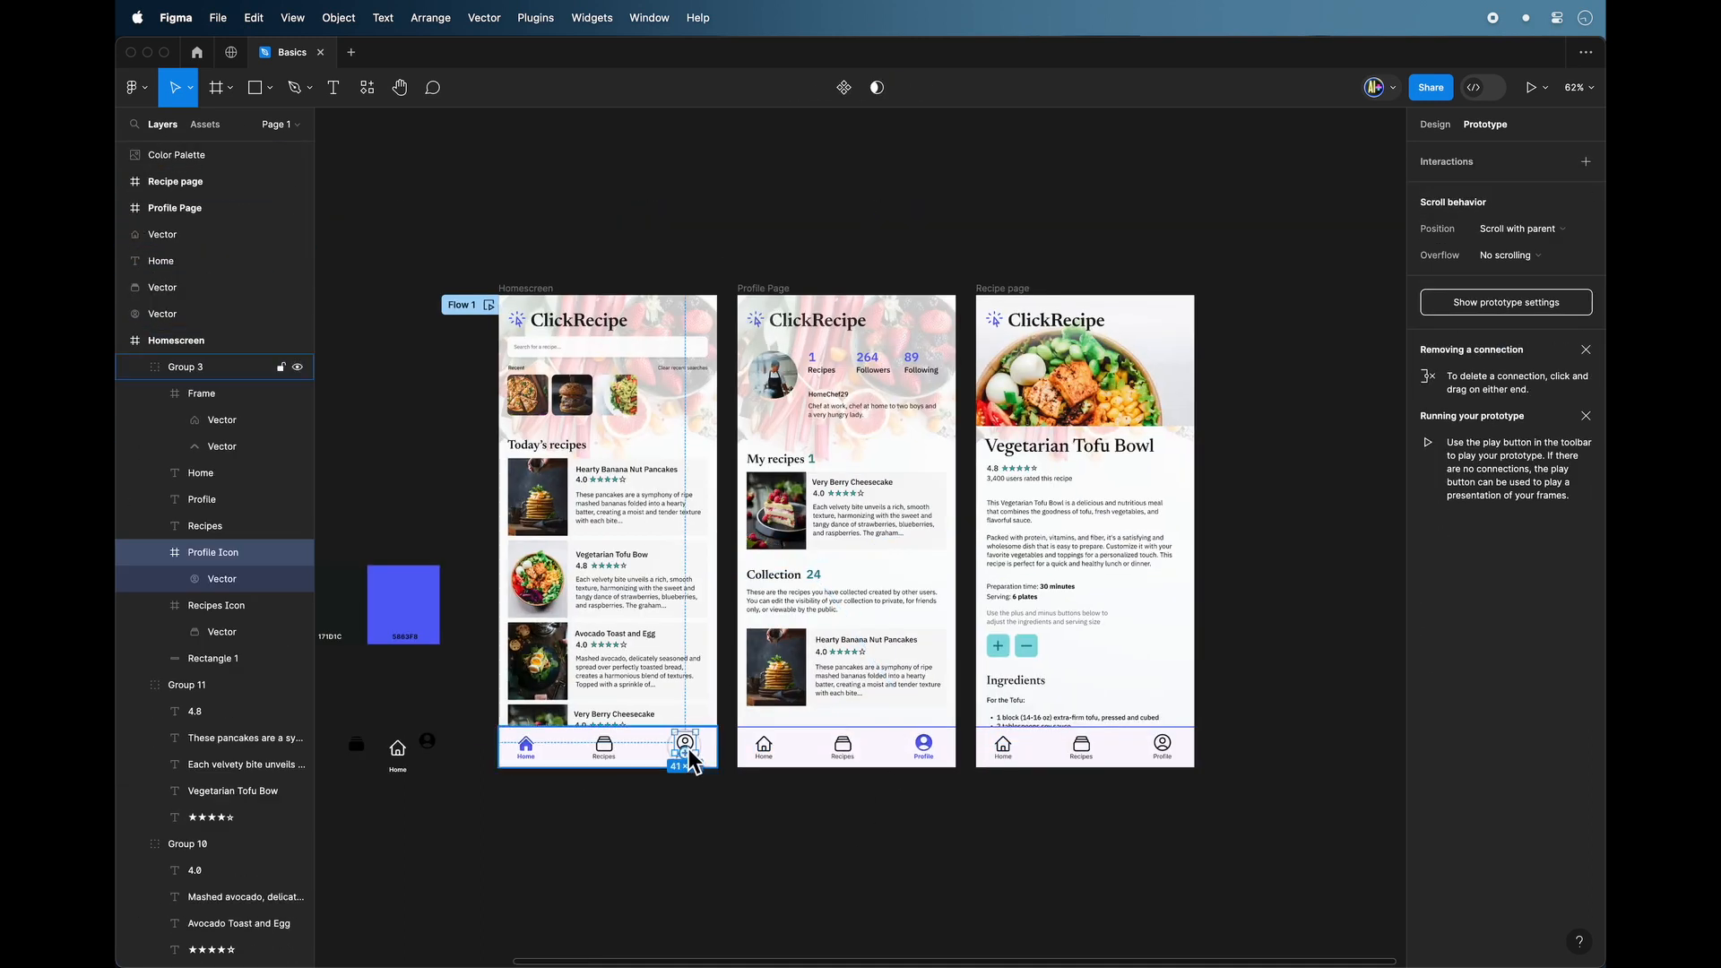
pyautogui.click(1586, 163)
pyautogui.click(1258, 185)
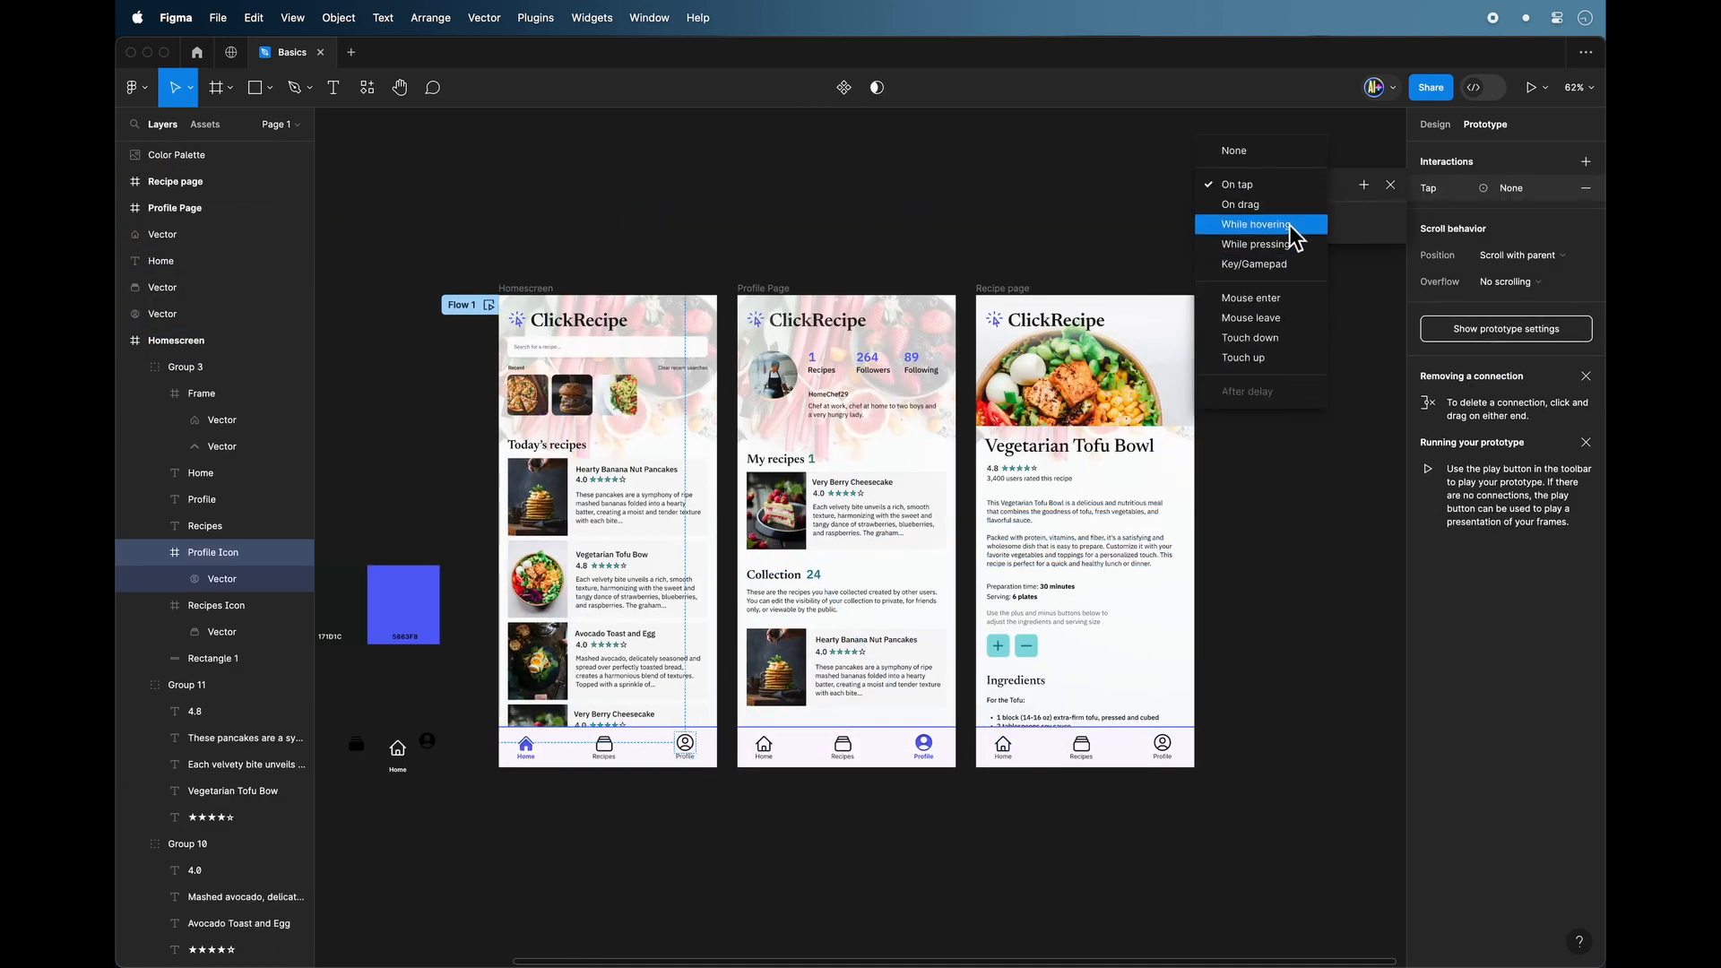
pyautogui.click(1277, 186)
pyautogui.click(1259, 223)
pyautogui.click(1268, 257)
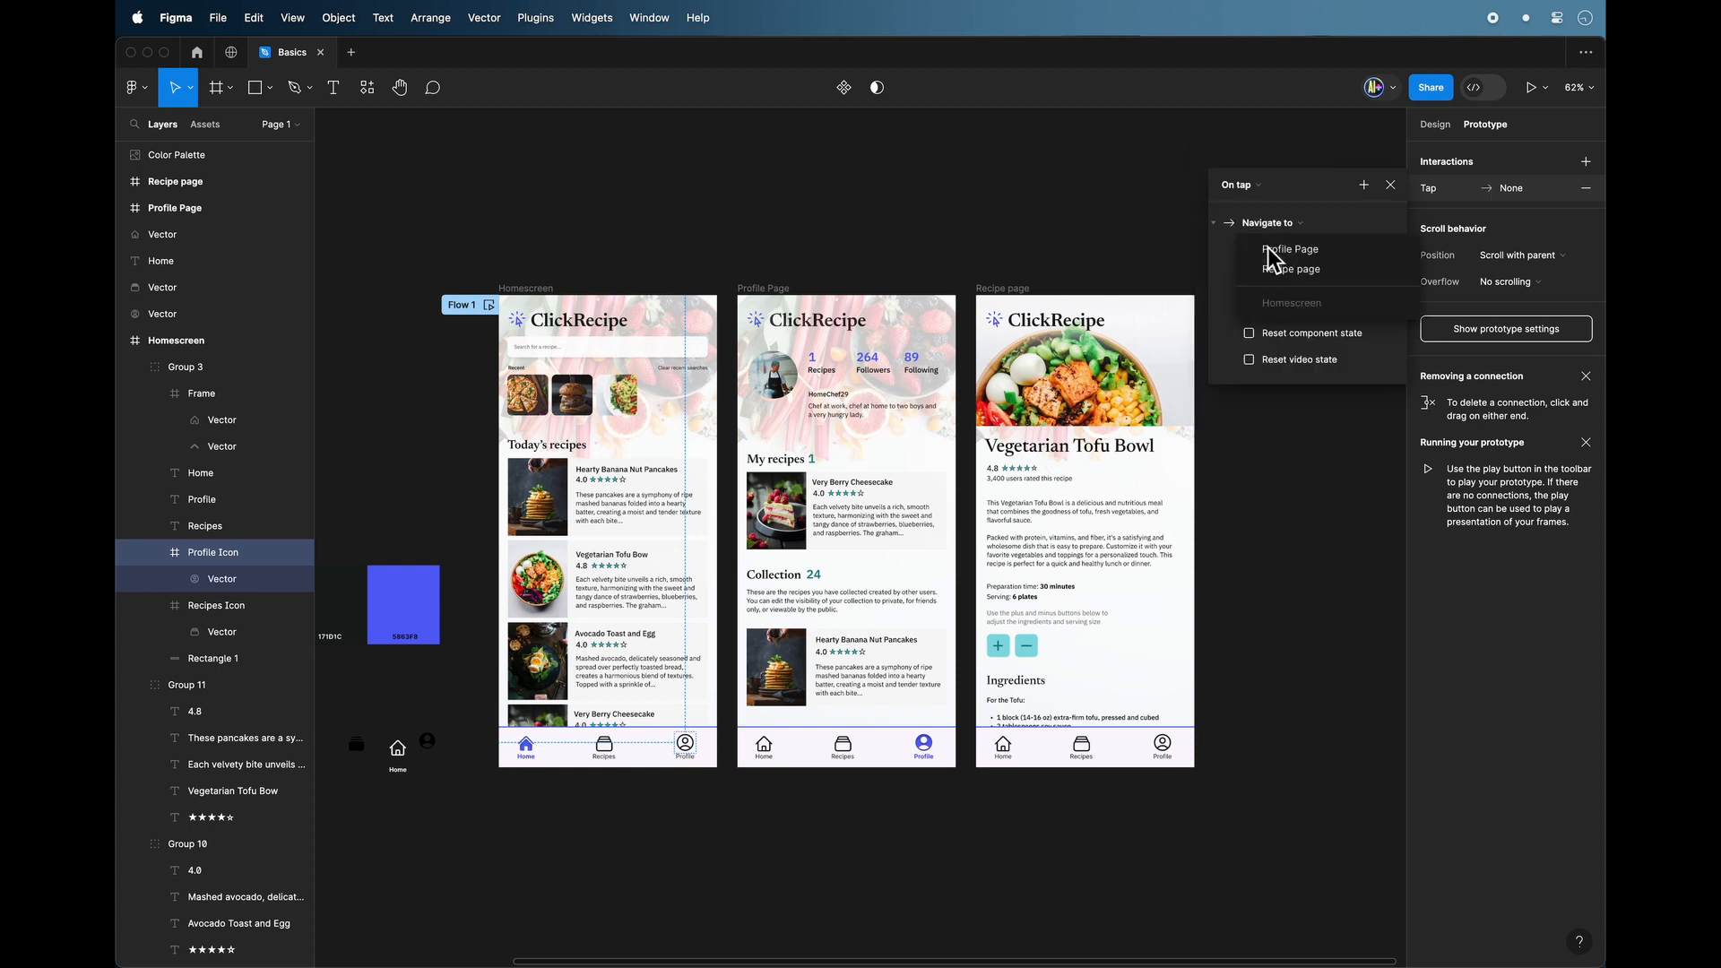
pyautogui.click(1281, 254)
# Set the Profile Icon interaction's animation to Dissolve and deselect the icon.
pyautogui.click(1288, 286)
pyautogui.click(1280, 296)
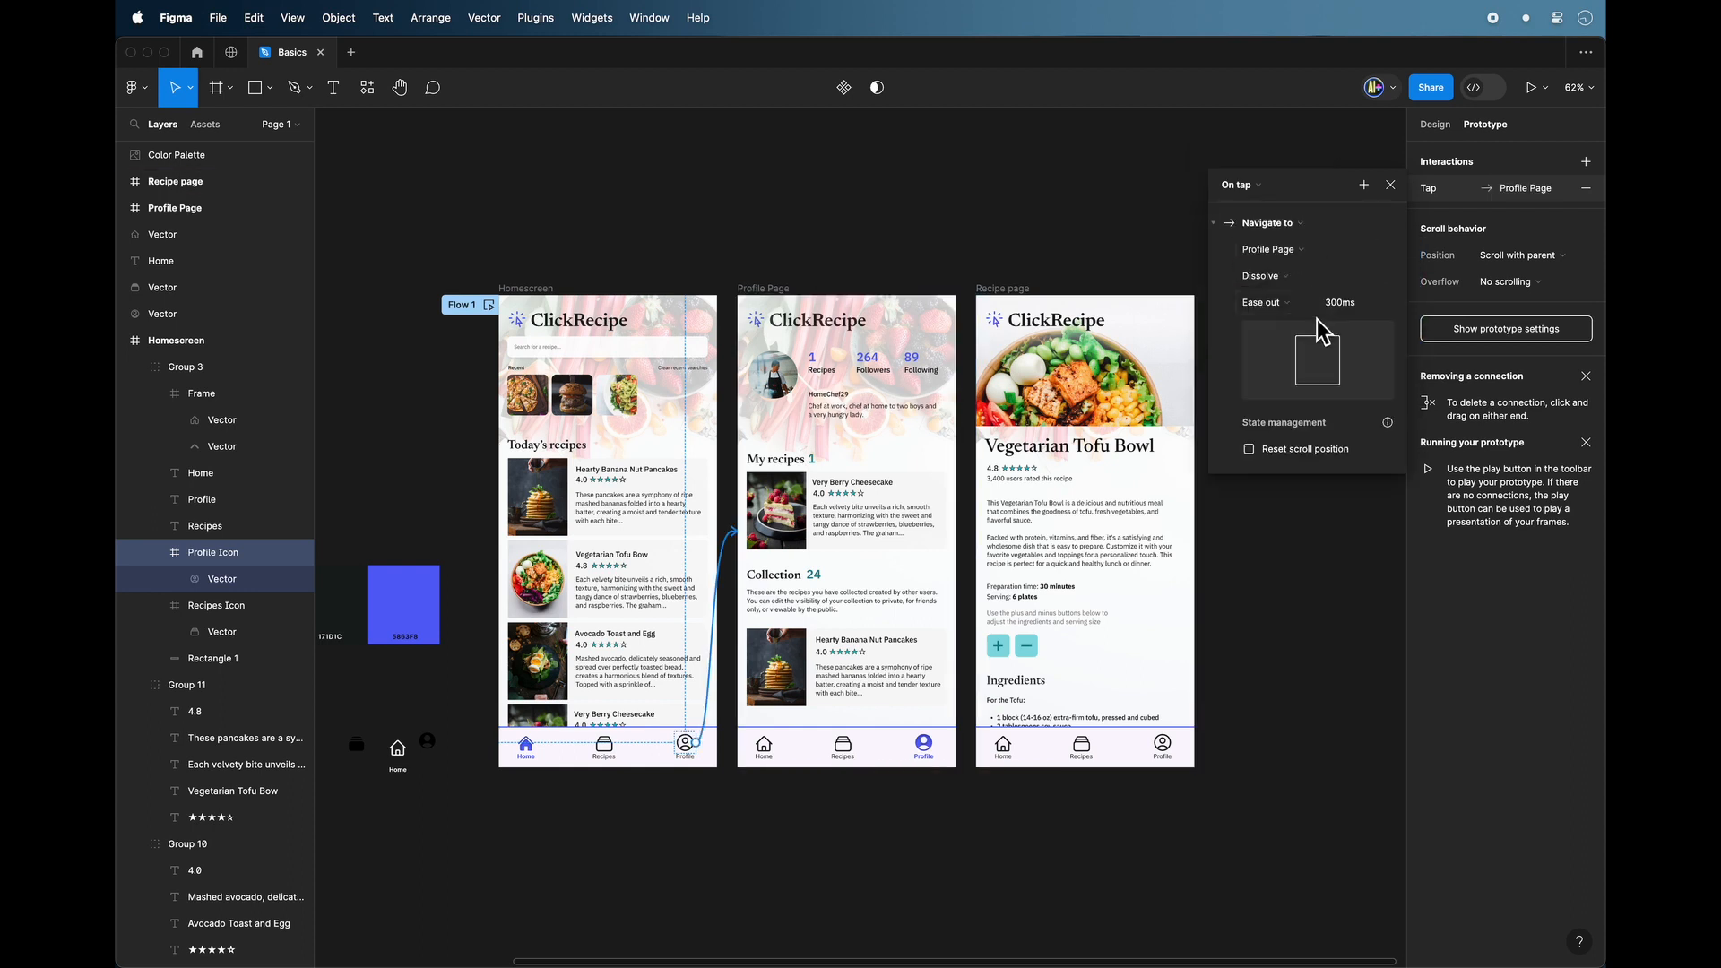
pyautogui.click(1264, 302)
pyautogui.click(1278, 282)
pyautogui.click(1294, 628)
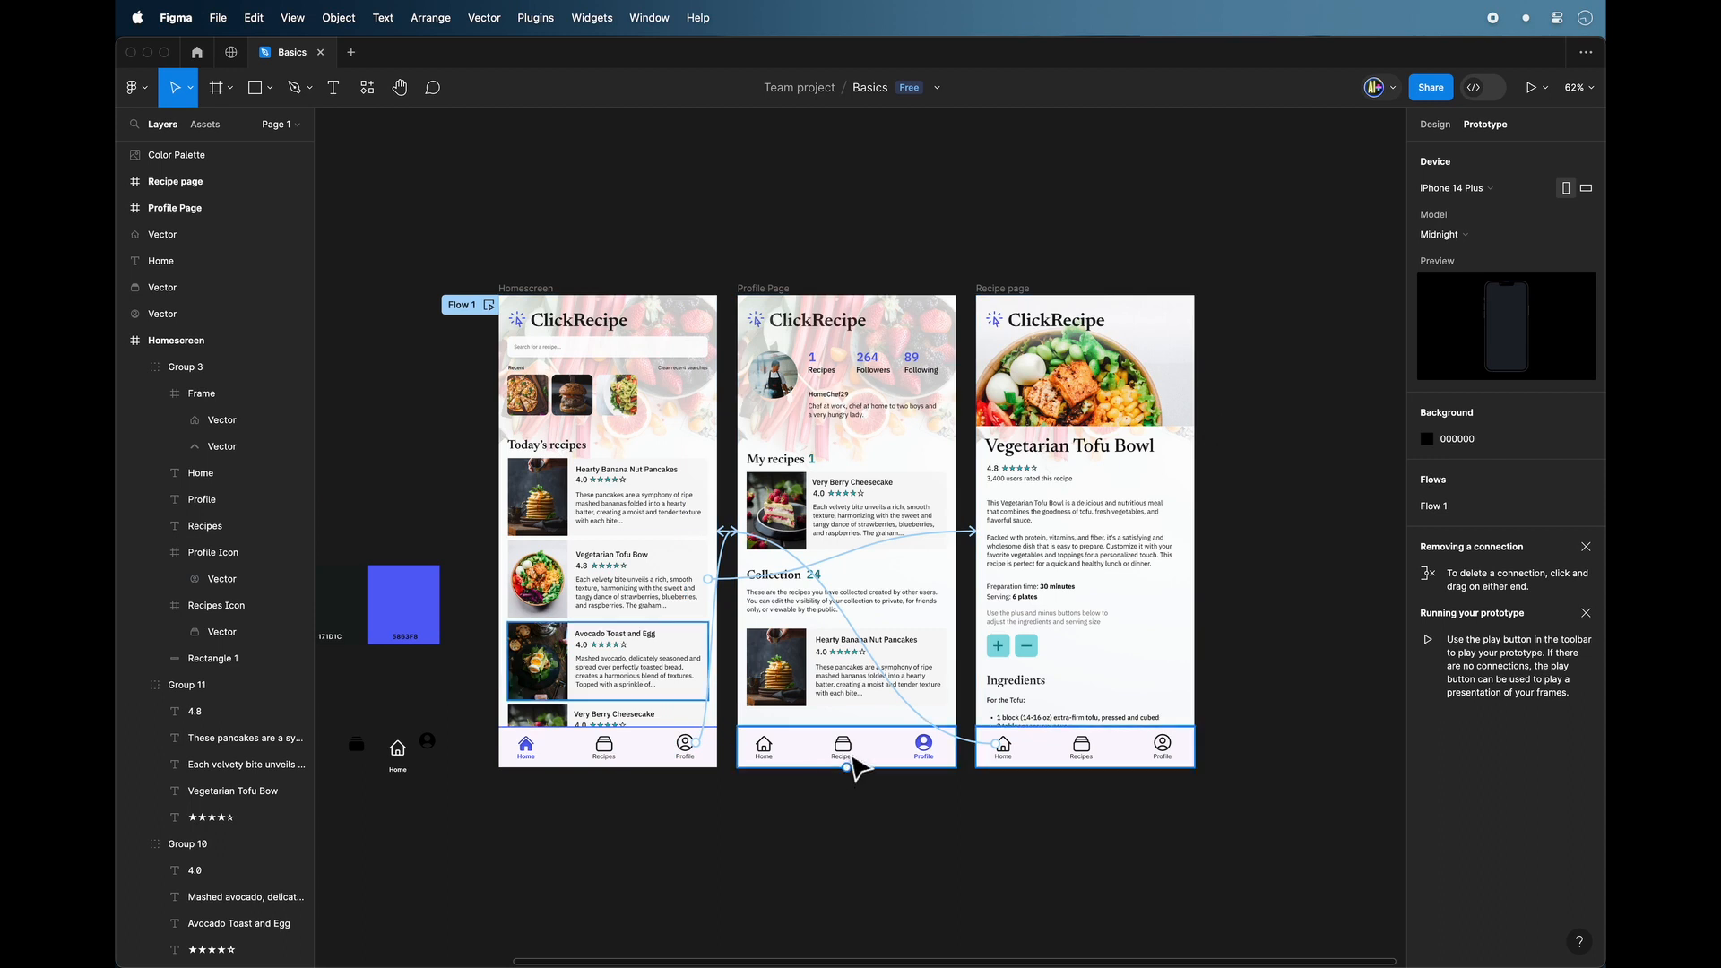
# Connect the Home icon in the Profile Page's navigation bar to the Homescreen.
pyautogui.scroll(5, 764, 744)
pyautogui.click(764, 744)
pyautogui.moveTo(772, 744); pyautogui.dragTo(691, 703)
pyautogui.press('Escape')
pyautogui.scroll(-5, 690, 587)
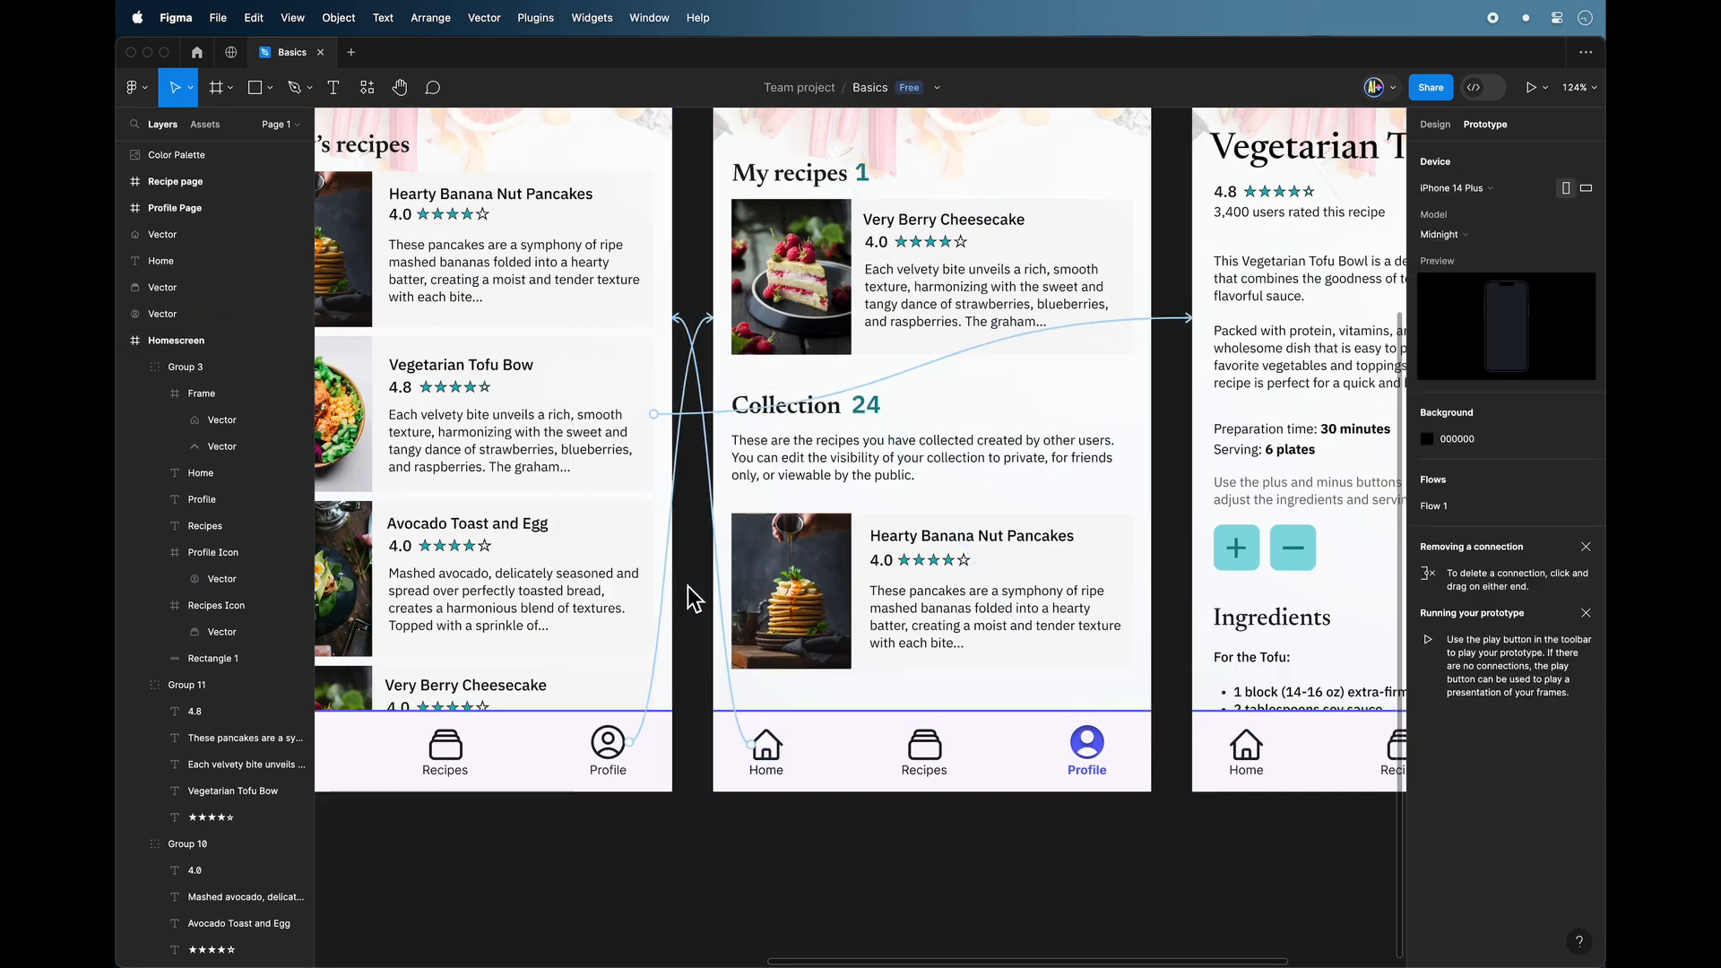
# Preview the prototype: open the Recipe page from the Vegetarian Tofu Bow card, return to the Homescreen, and go to the Profile Page.
pyautogui.click(1532, 88)
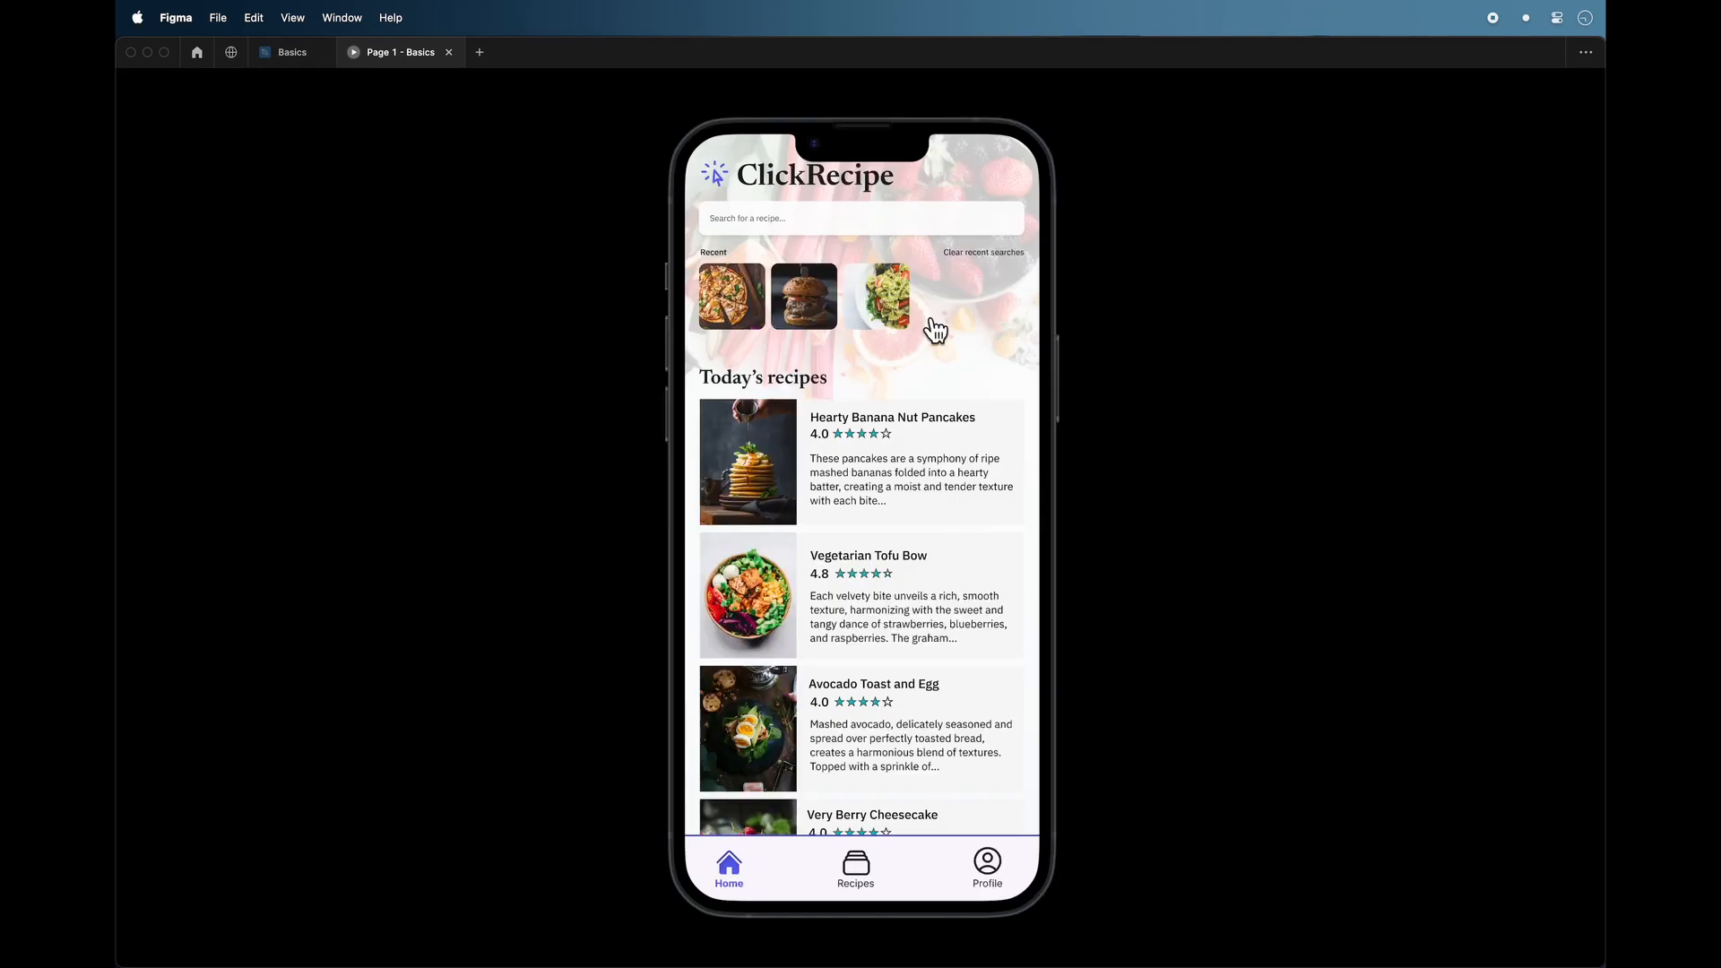
pyautogui.click(754, 610)
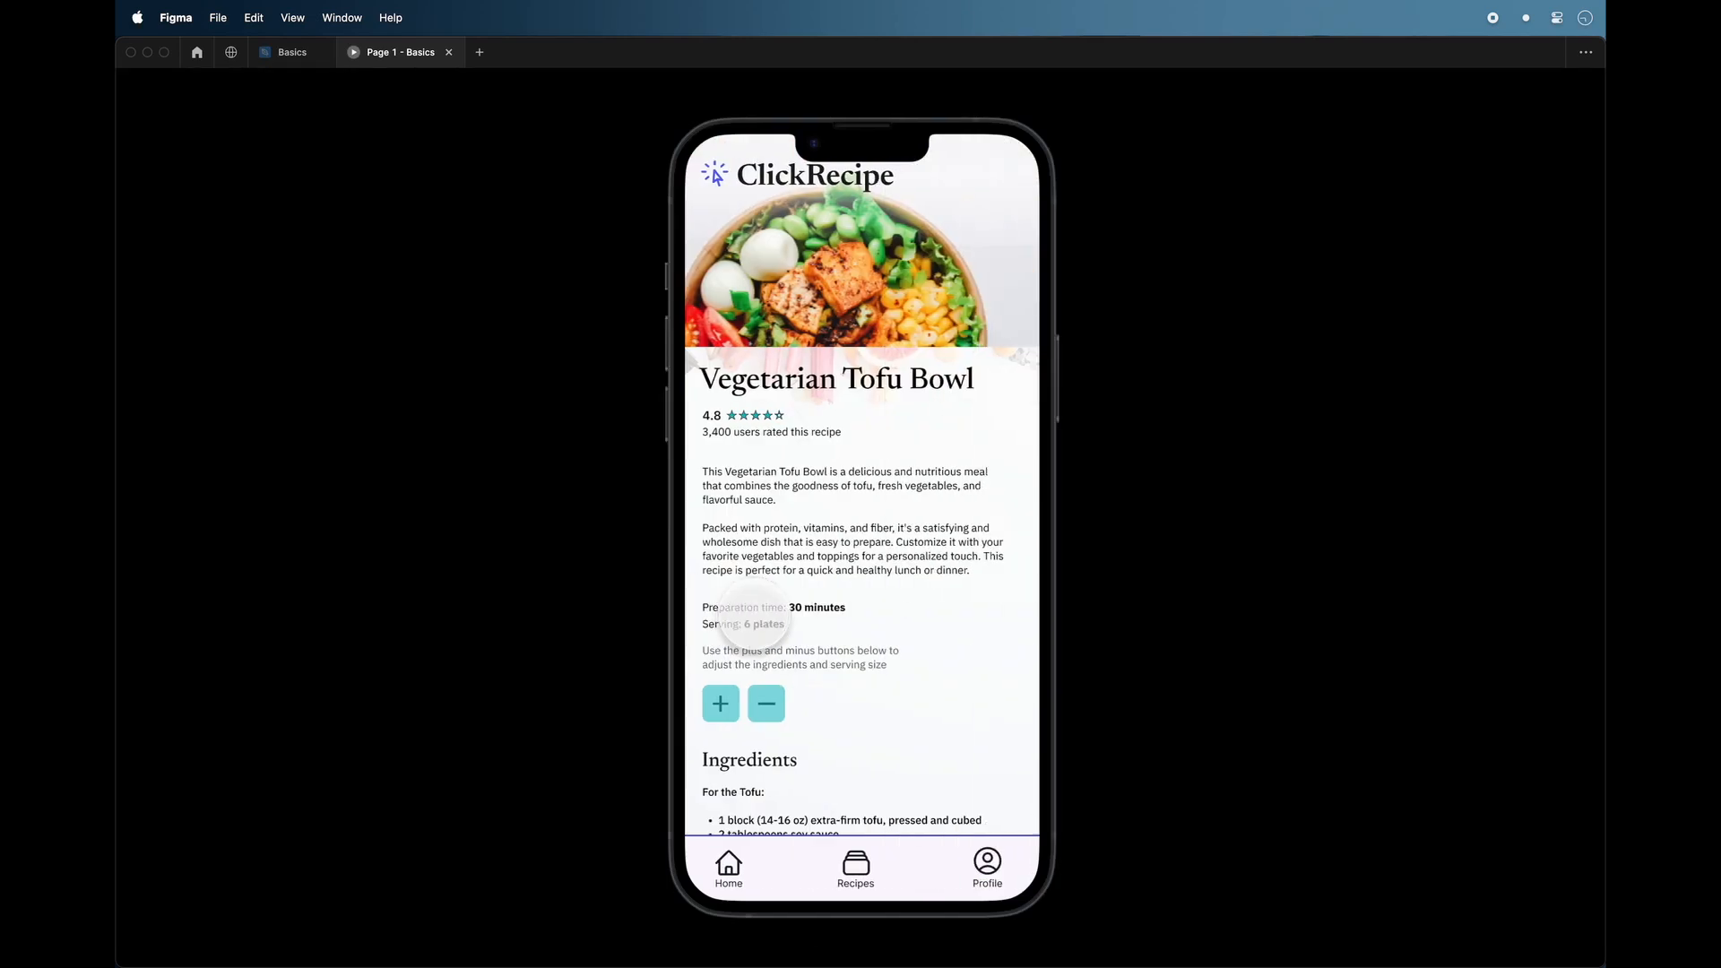
pyautogui.click(729, 865)
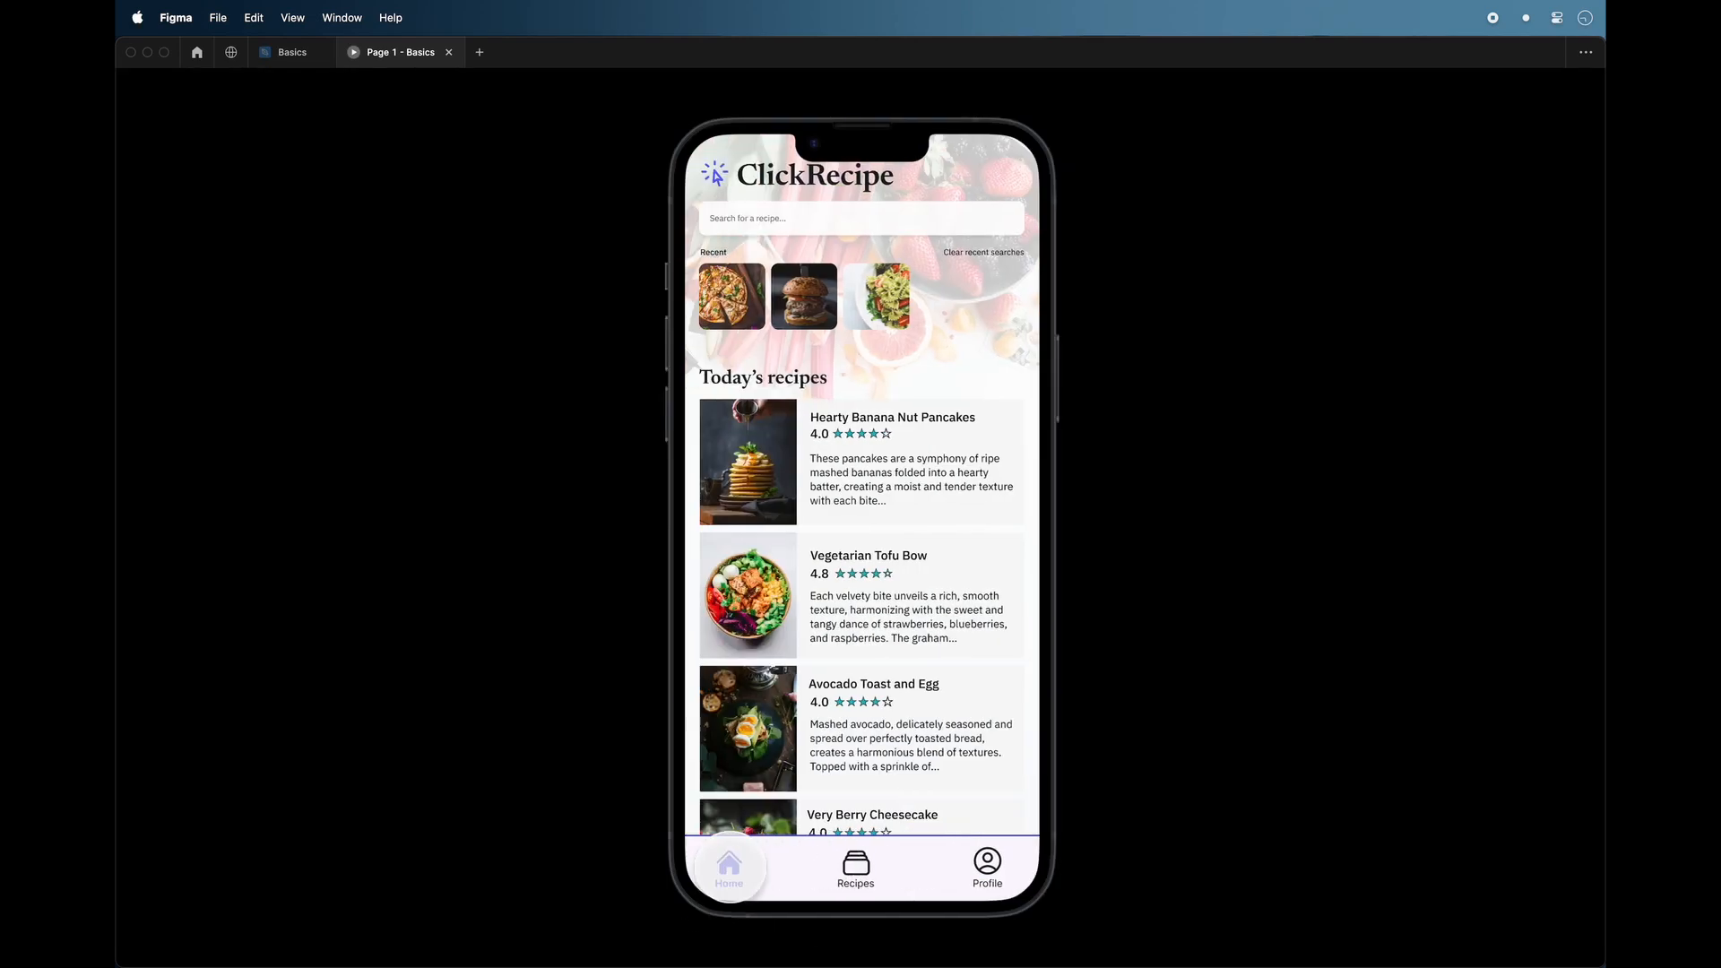
pyautogui.click(1116, 497)
pyautogui.click(1114, 495)
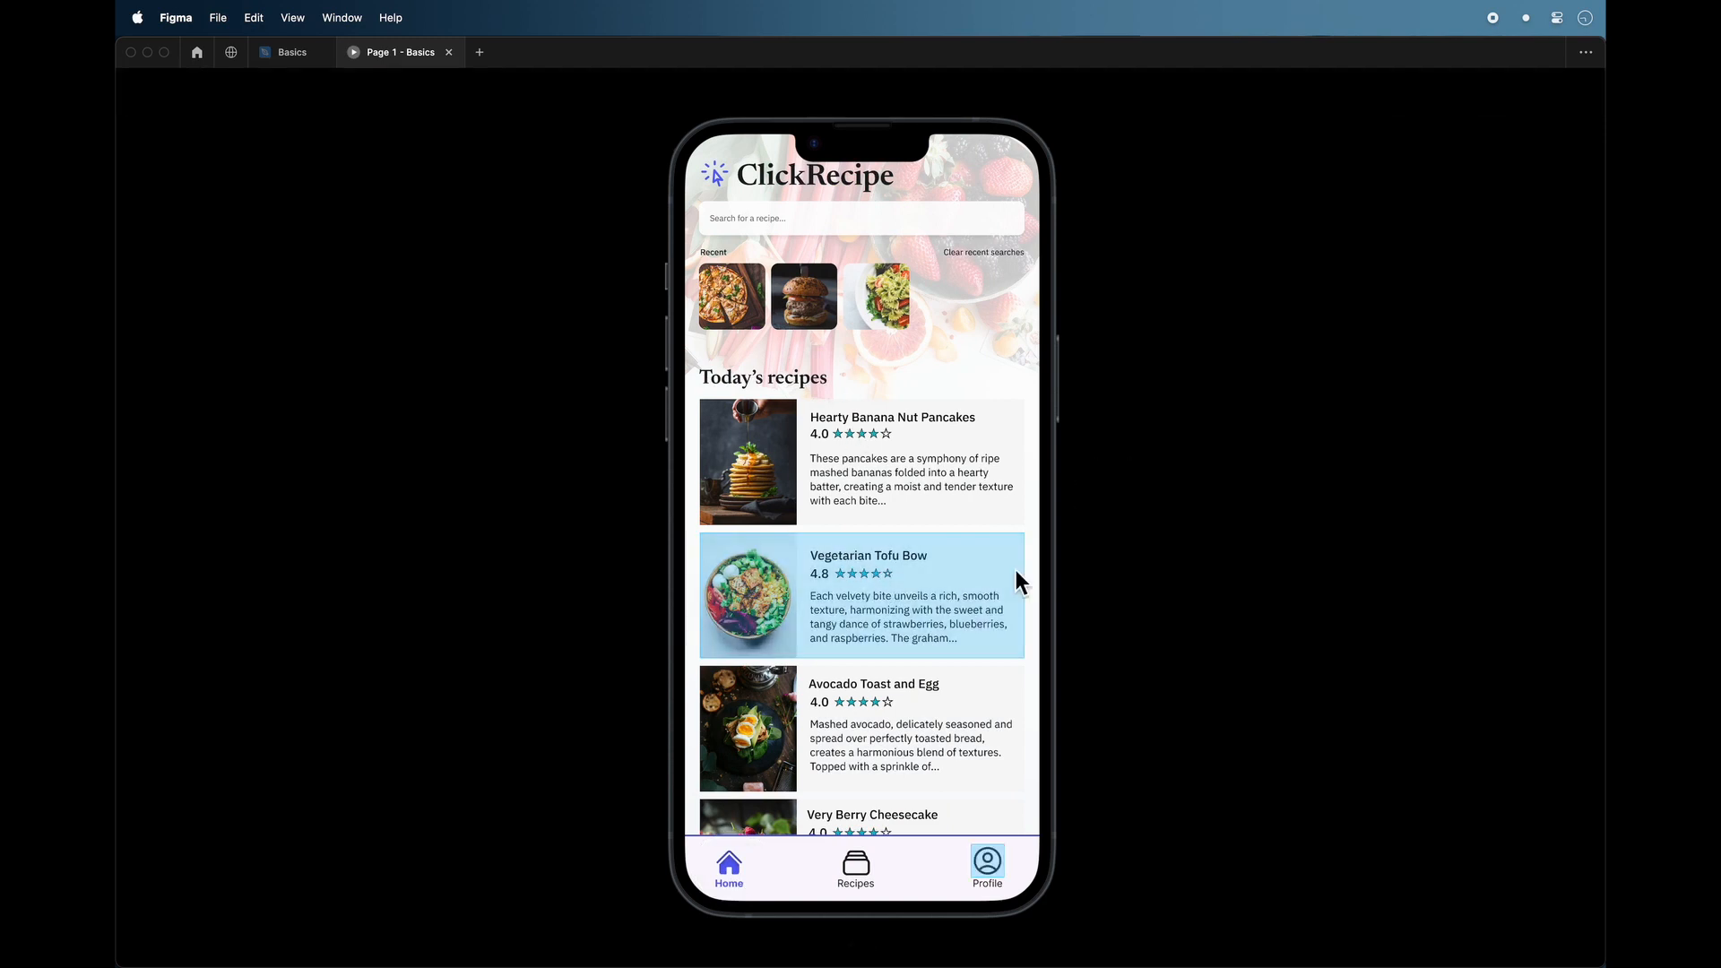
pyautogui.click(1177, 777)
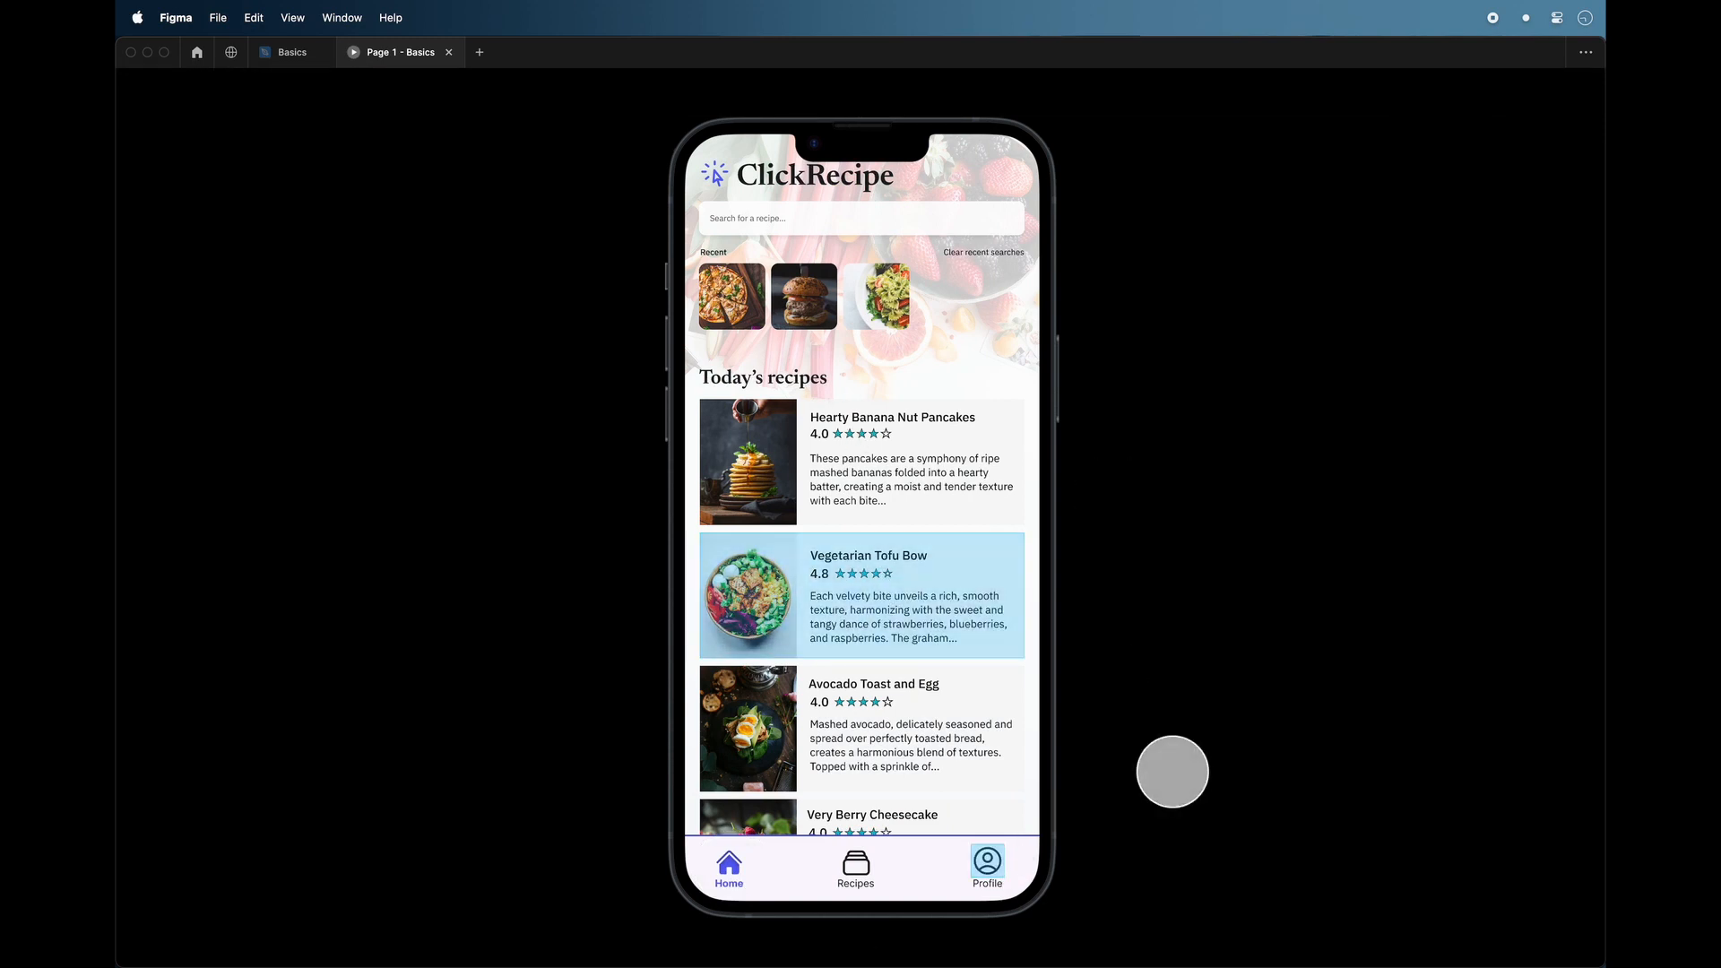
pyautogui.click(987, 862)
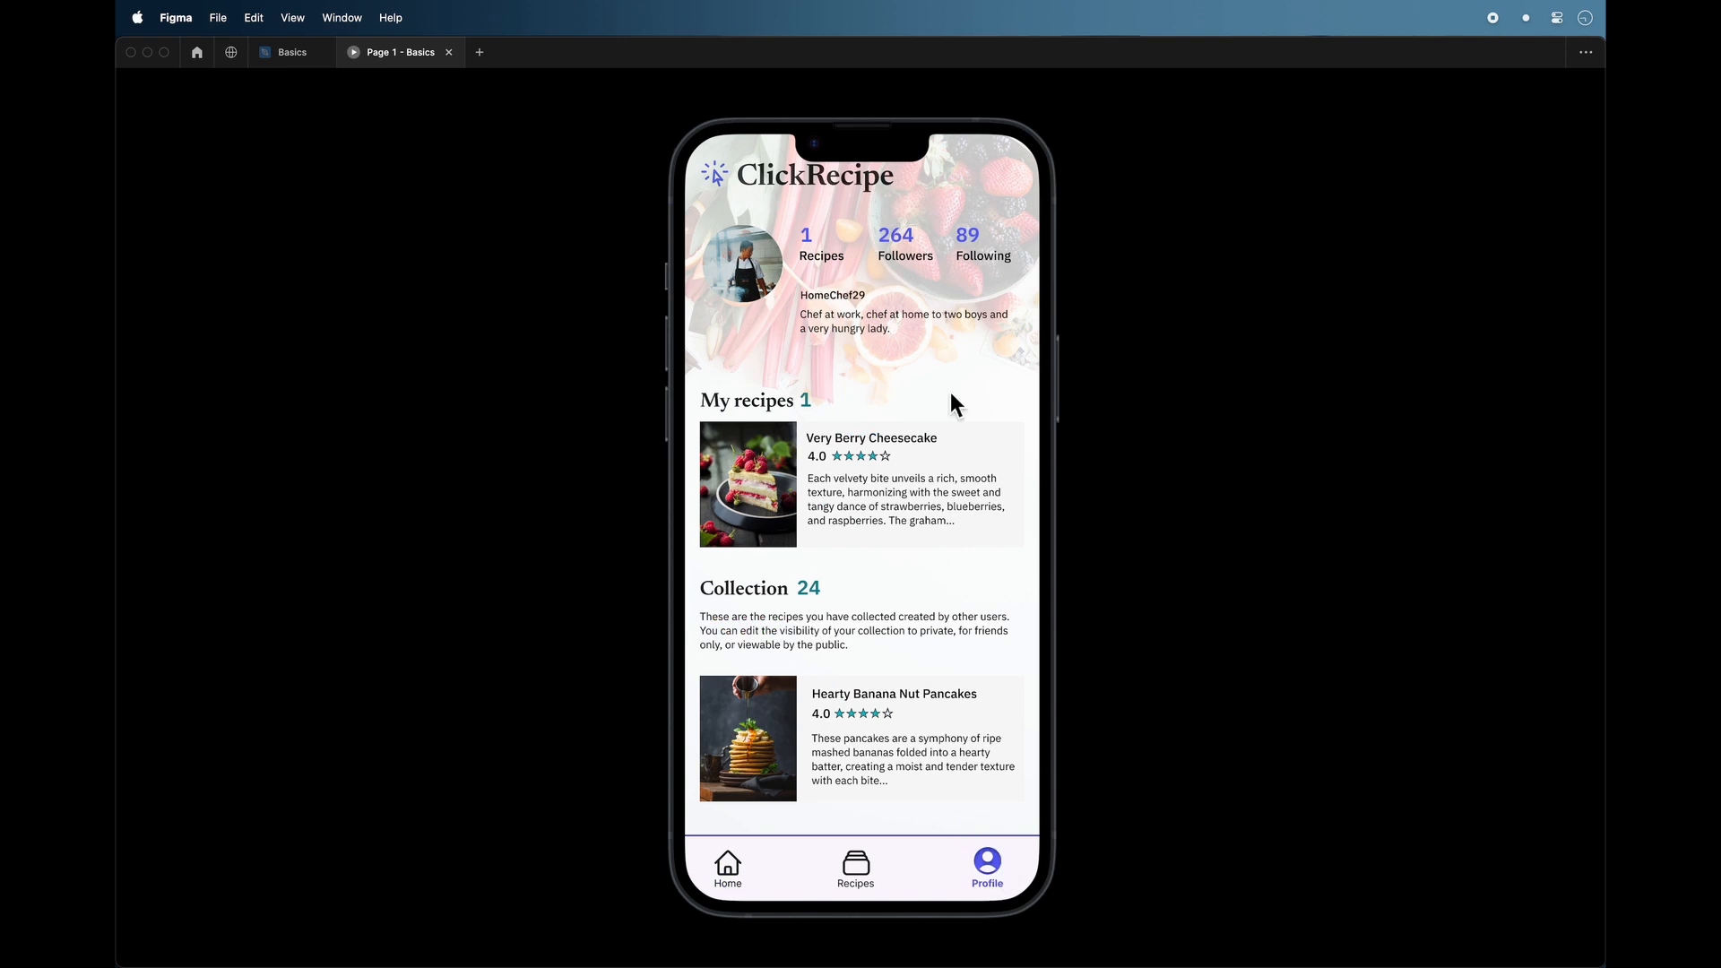
# Return the preview from the Profile Page to the Homescreen, switch back to the Basics design file and close the prototype preview.
pyautogui.click(730, 866)
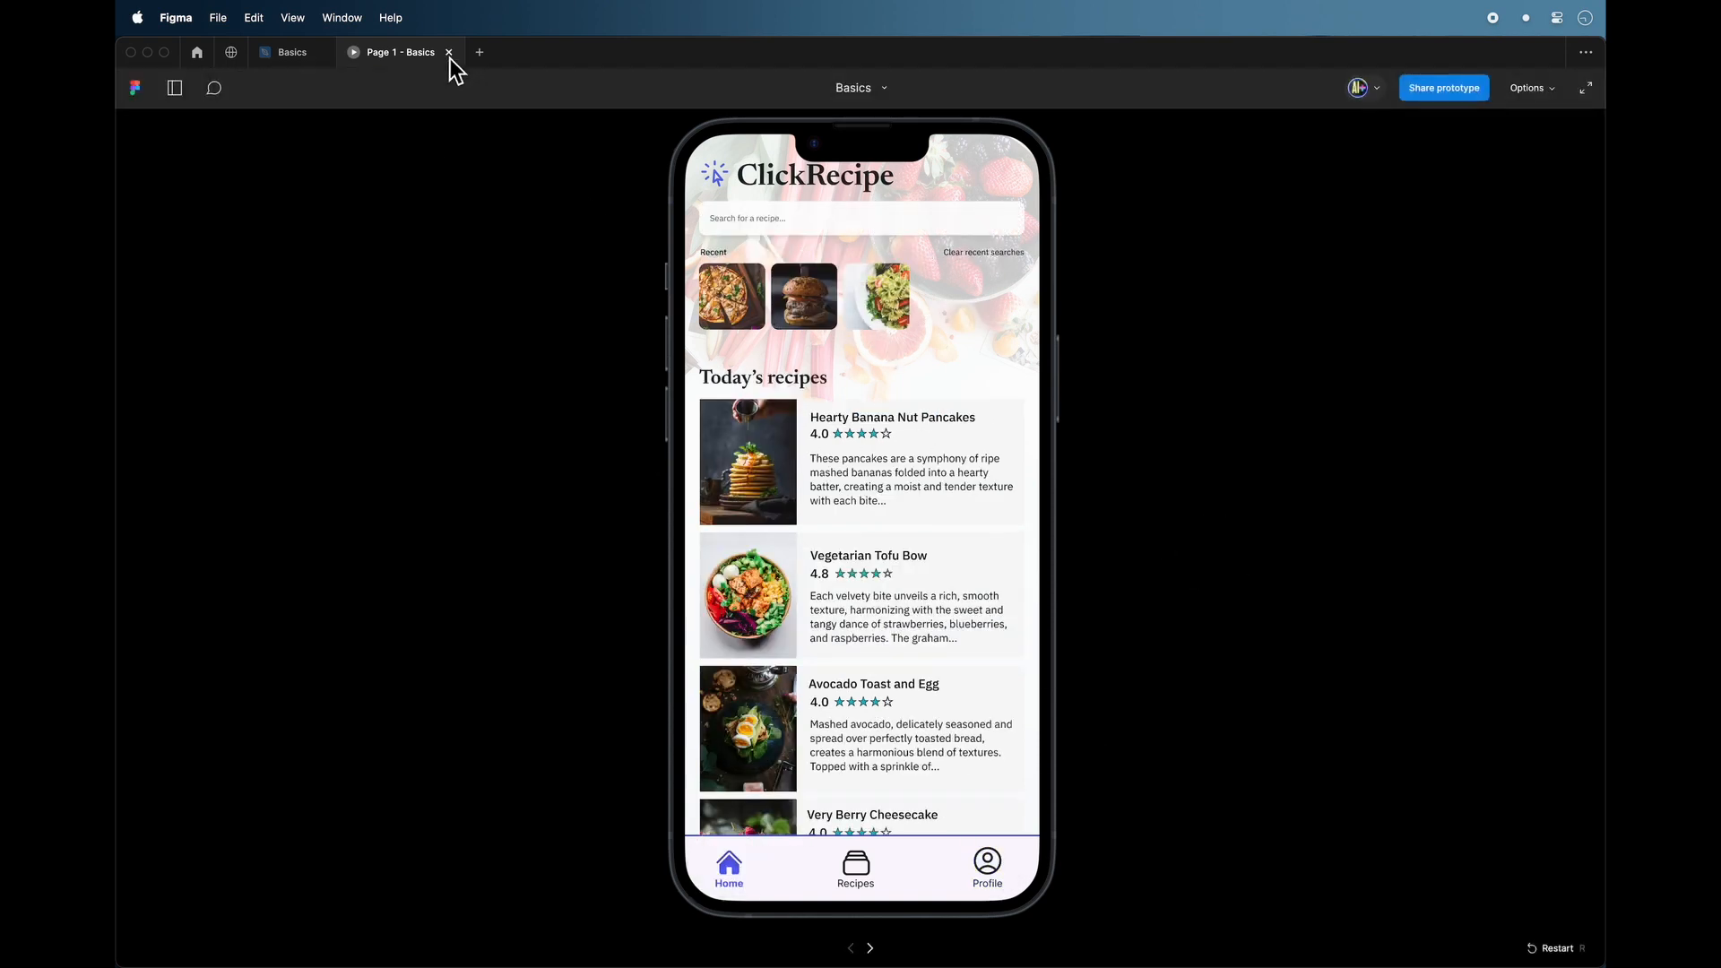
pyautogui.click(292, 52)
pyautogui.scroll(-2, 610, 511)
pyautogui.scroll(-2, 606, 502)
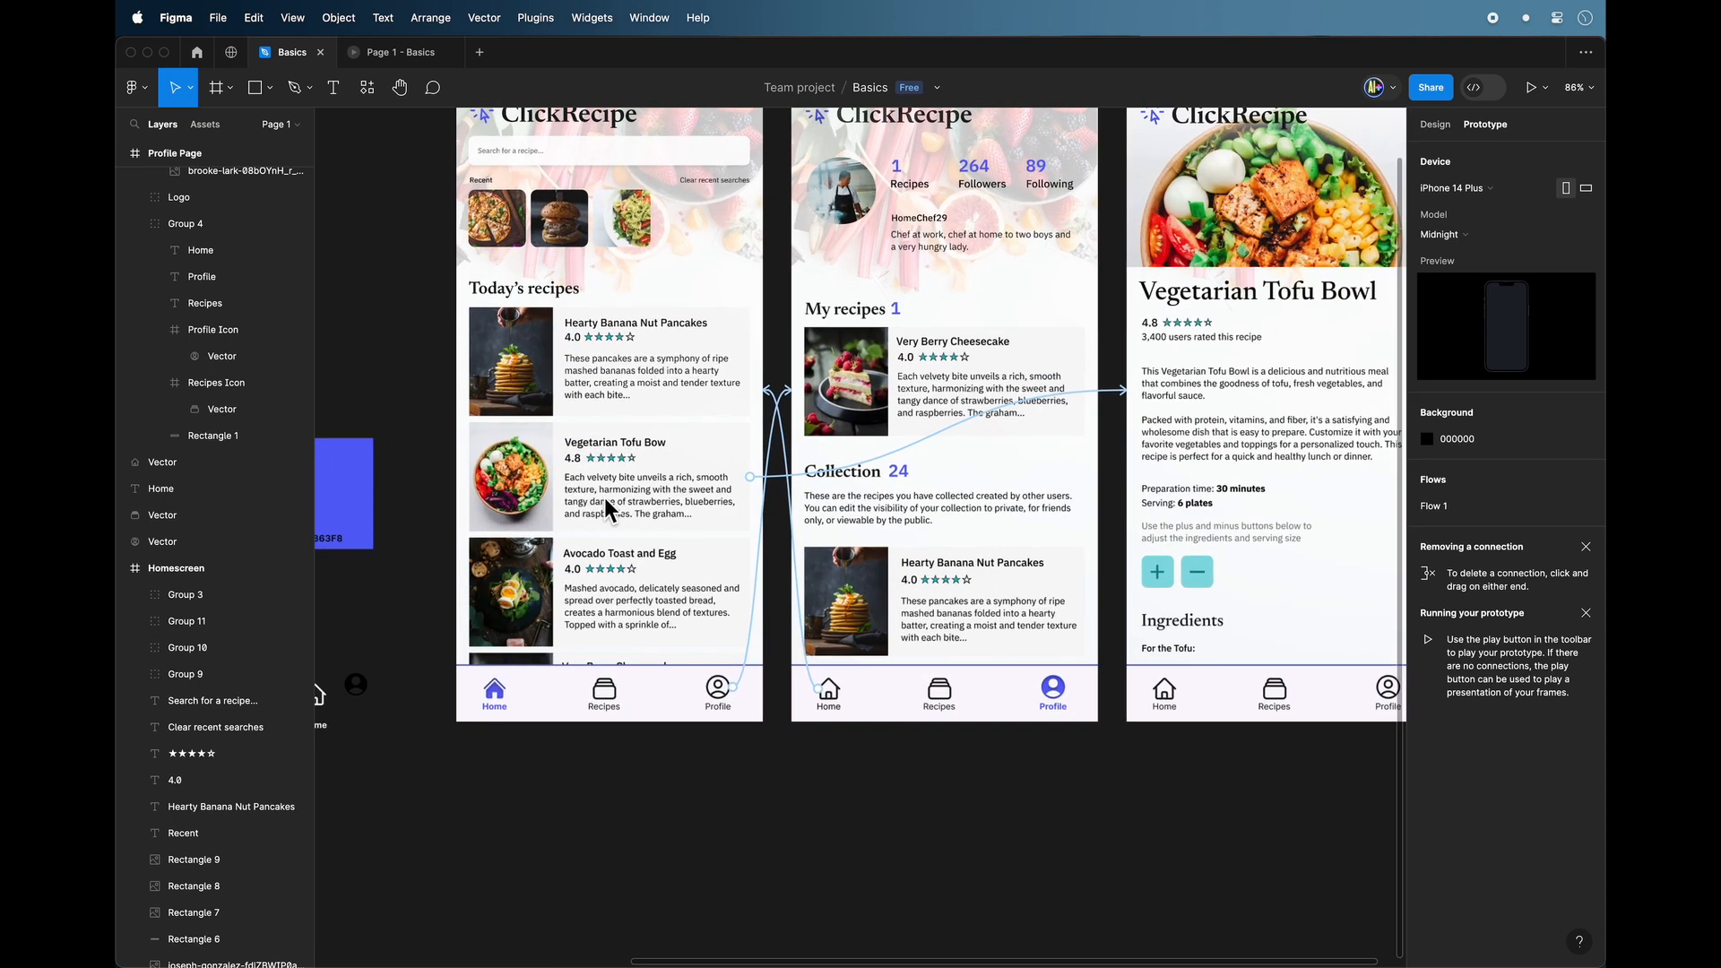
pyautogui.scroll(3, 606, 502)
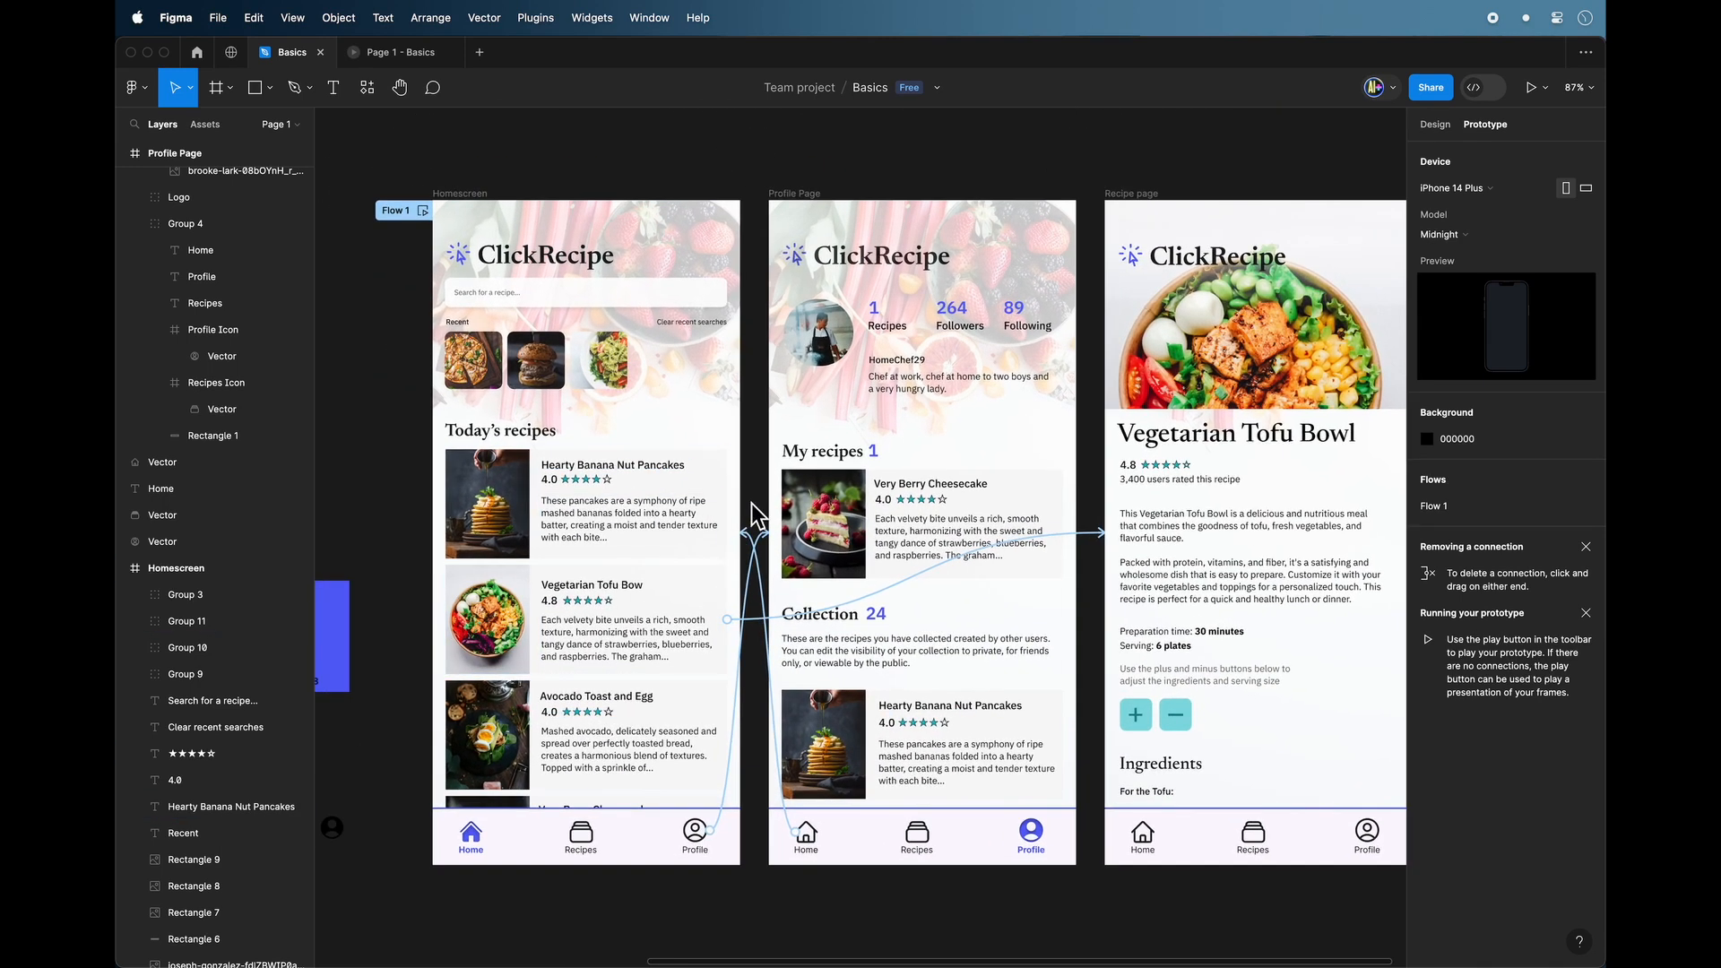
pyautogui.click(452, 52)
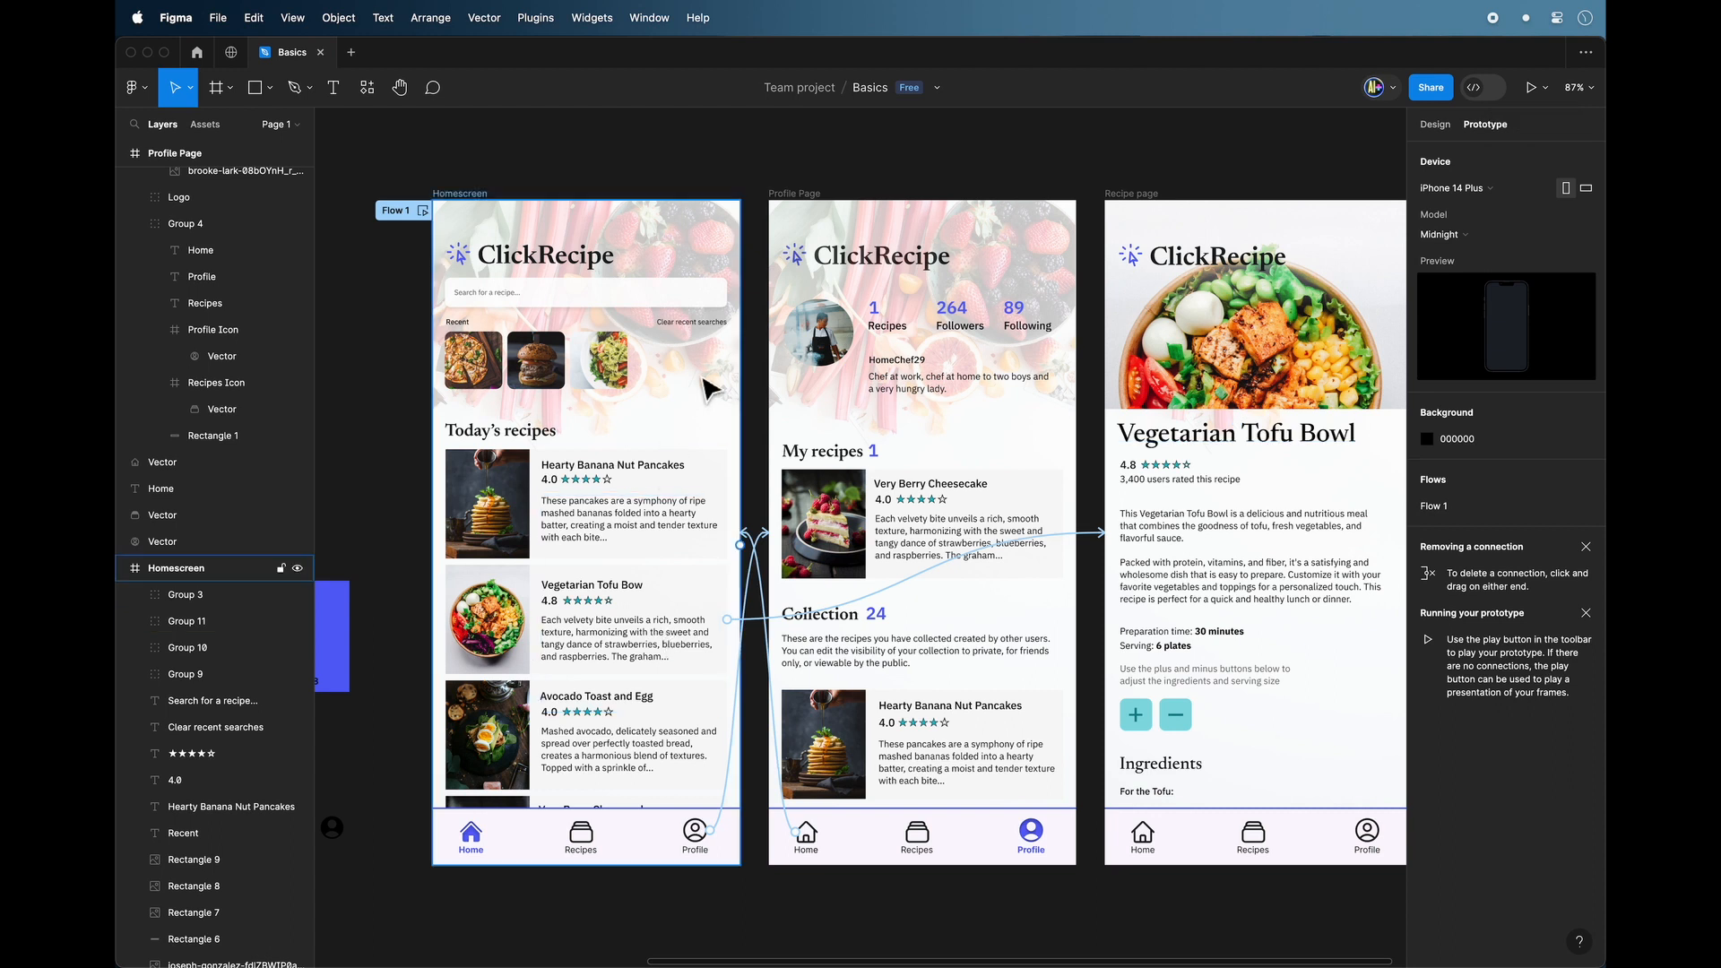
# Set the Homescreen frame's scroll overflow to Vertical in its prototype settings.
pyautogui.click(467, 208)
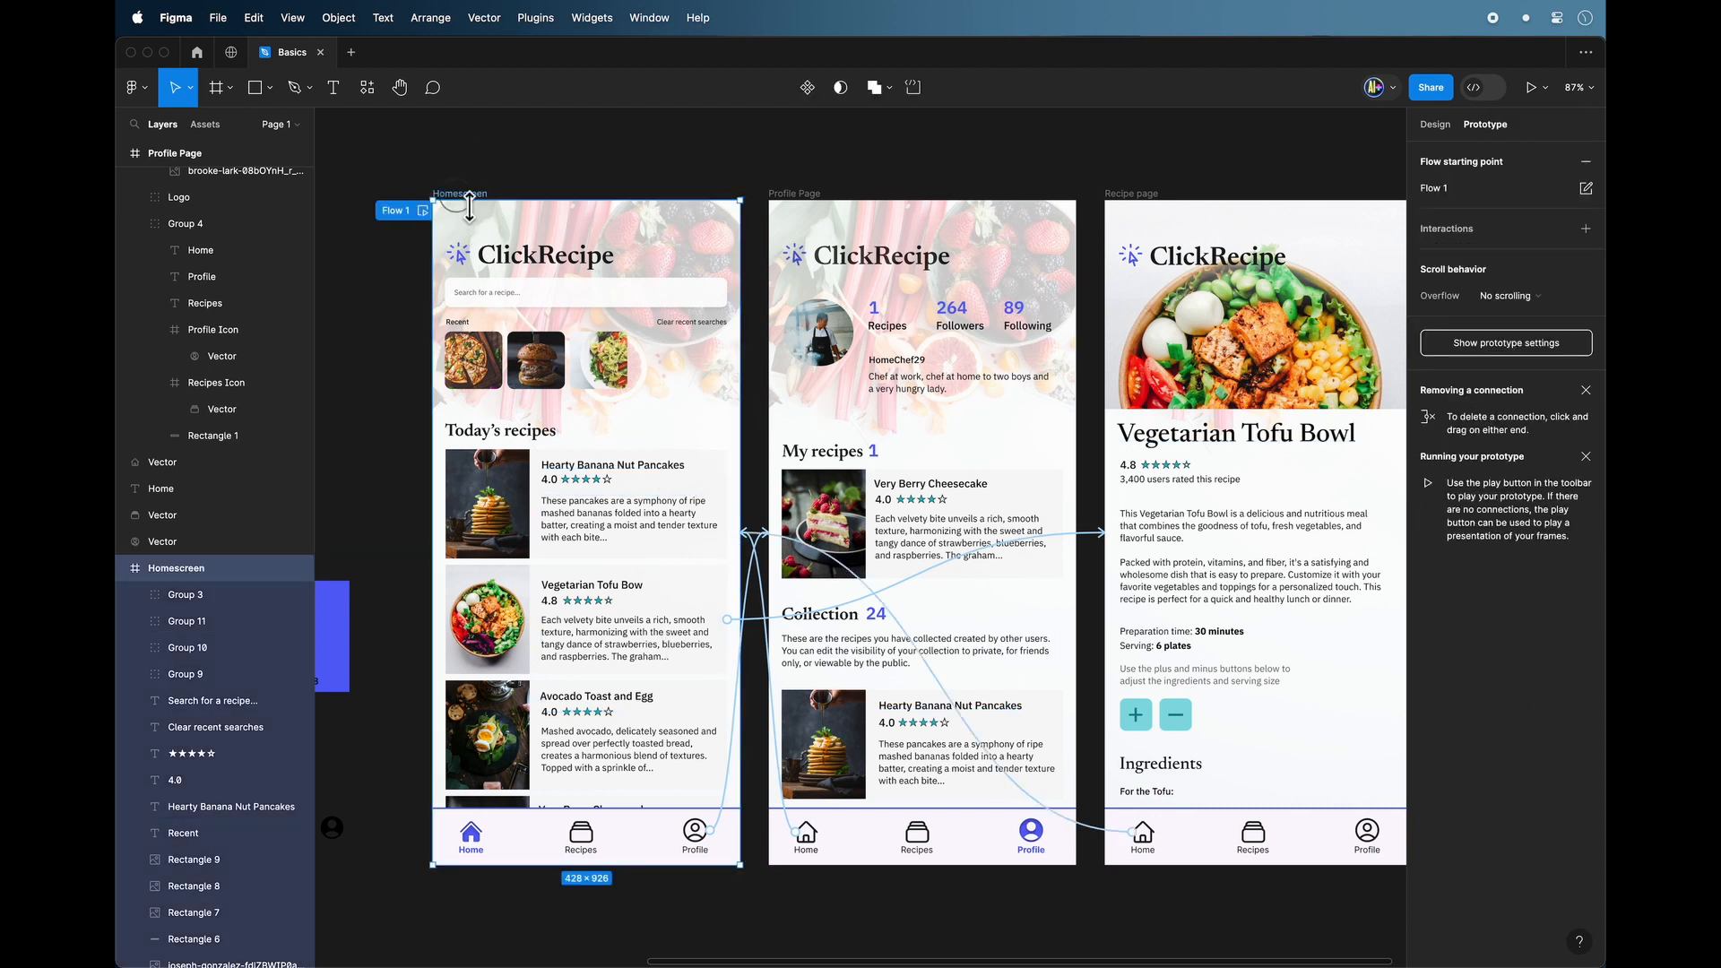
pyautogui.click(1524, 297)
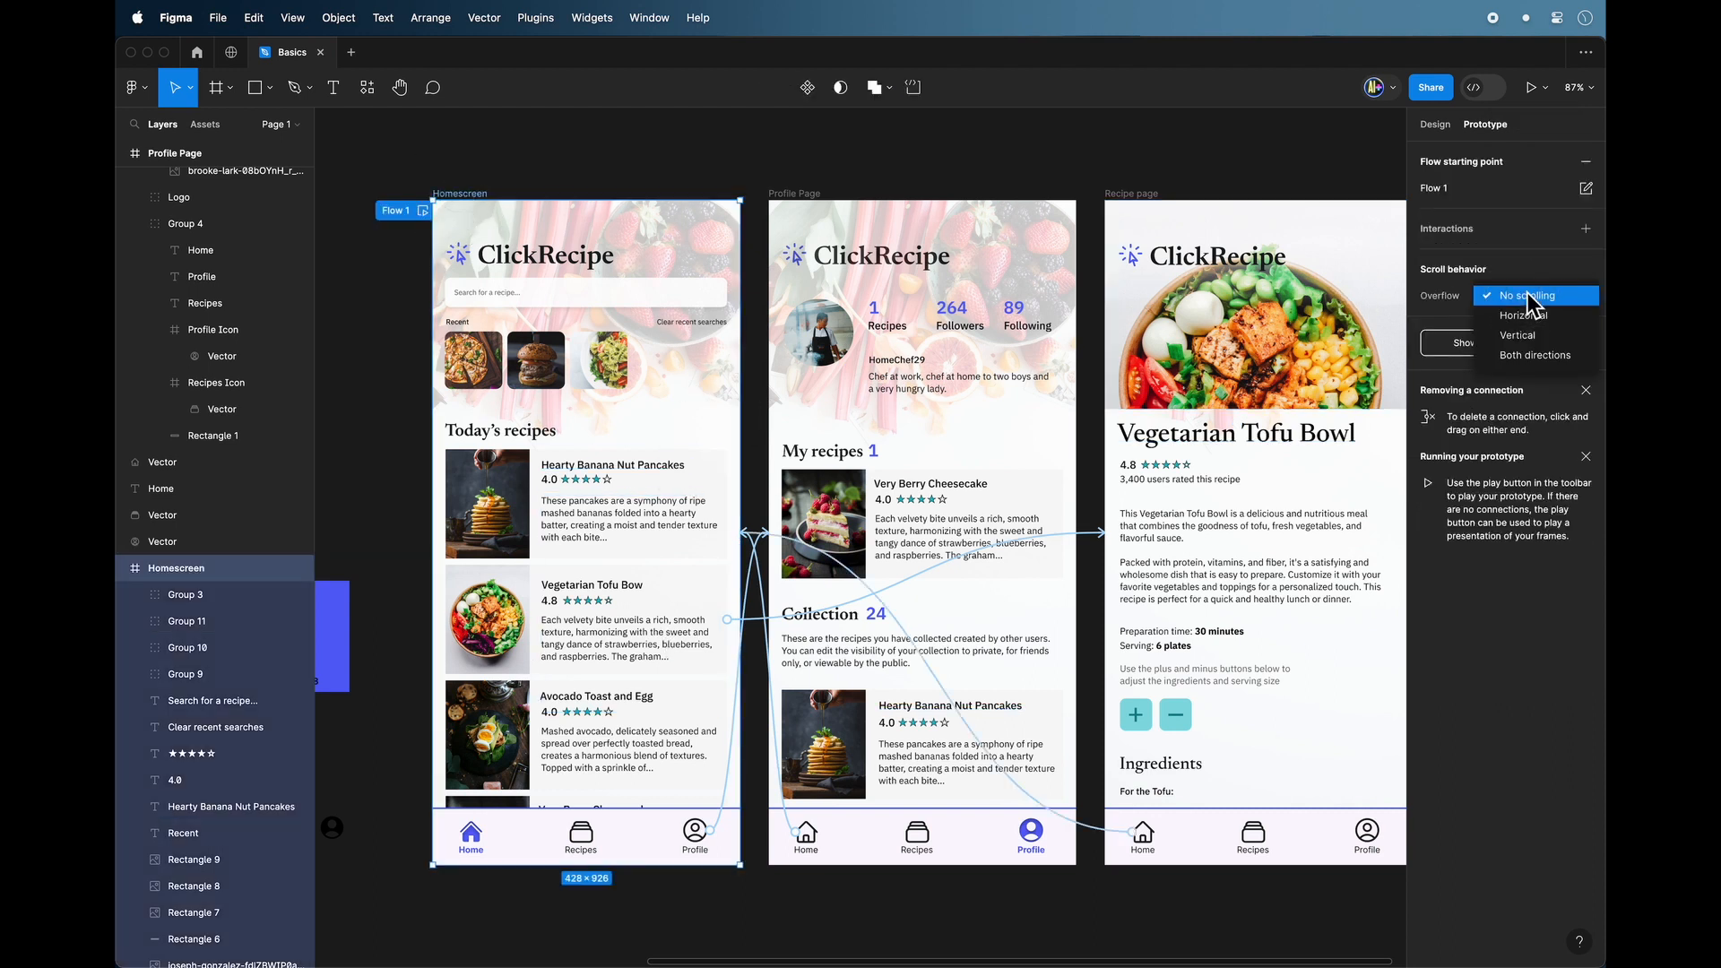
pyautogui.click(1529, 341)
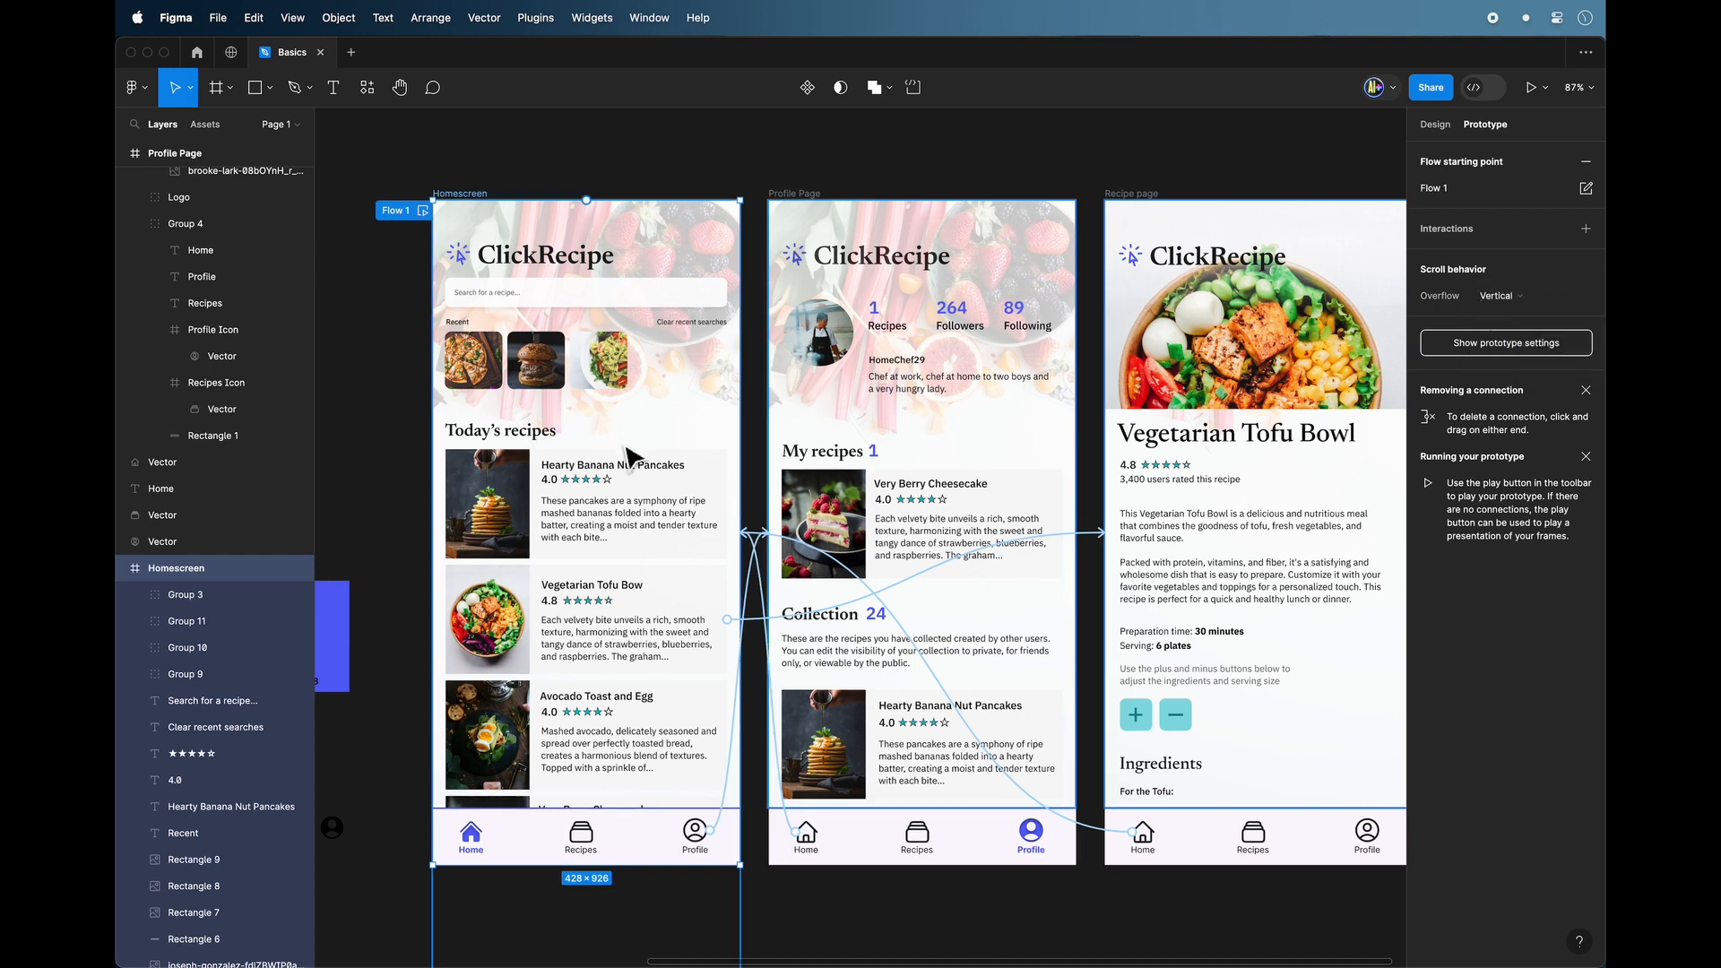
# Preview the prototype and scroll the Homescreen through its recipe list to check how the content and navigation bar move.
pyautogui.press('super+alt+Return')
pyautogui.scroll(-5, 899, 379)
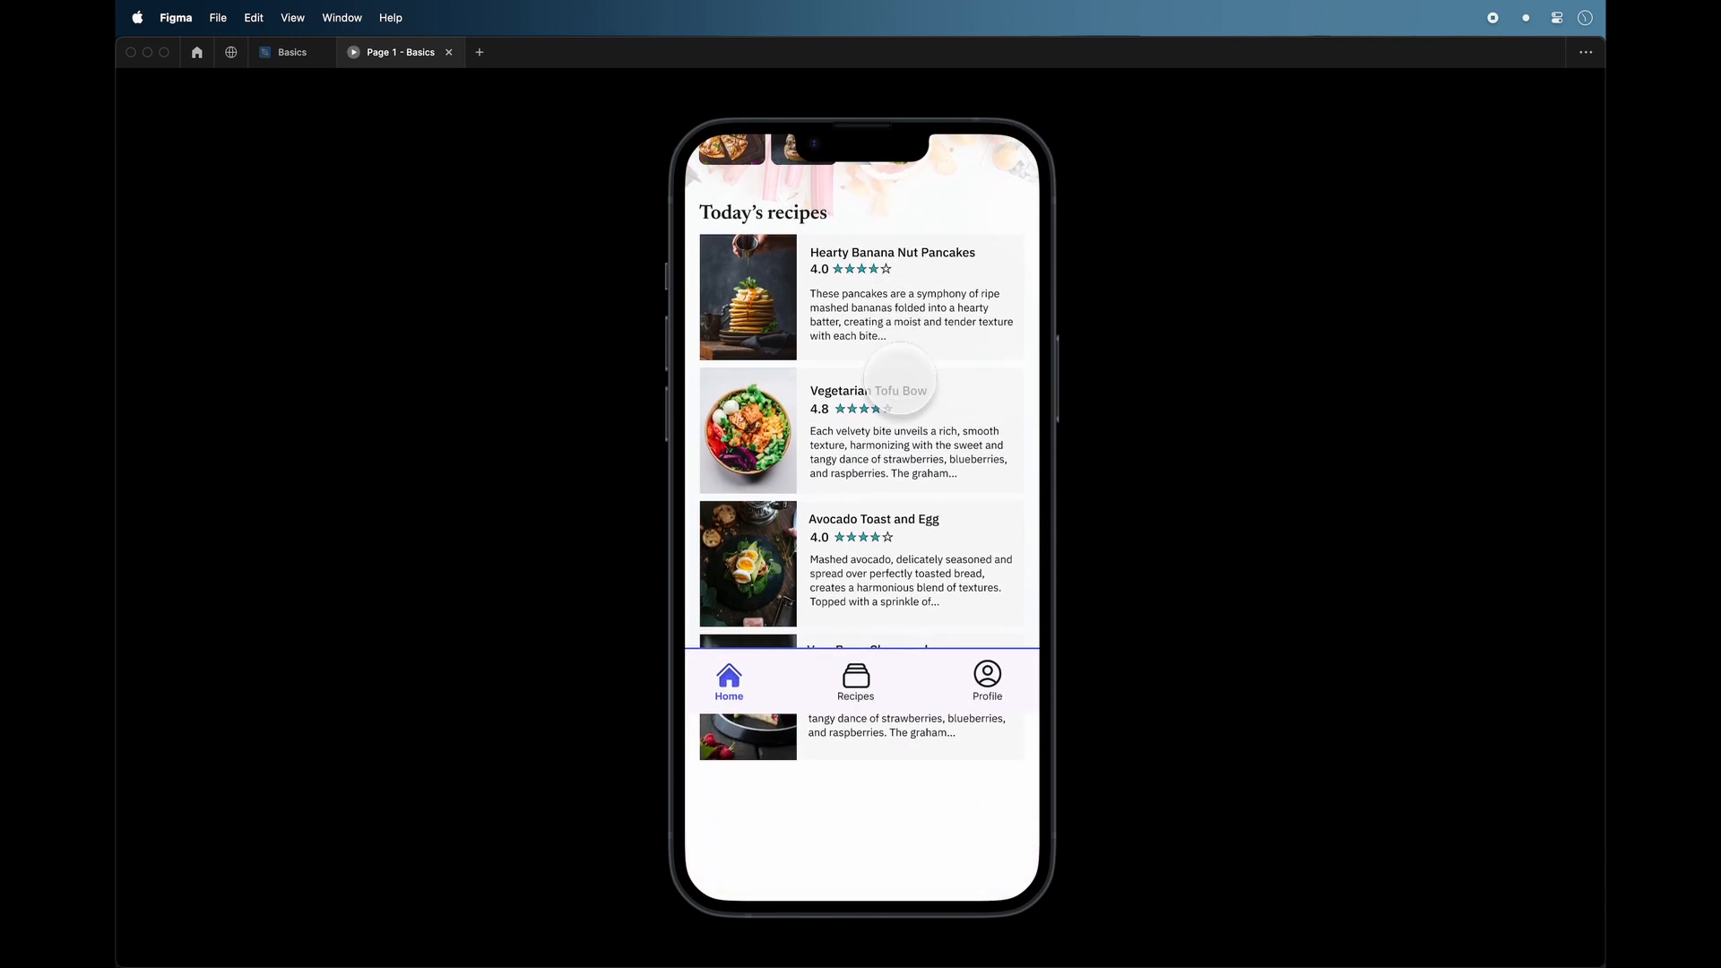
pyautogui.scroll(3, 899, 380)
pyautogui.scroll(-3, 899, 379)
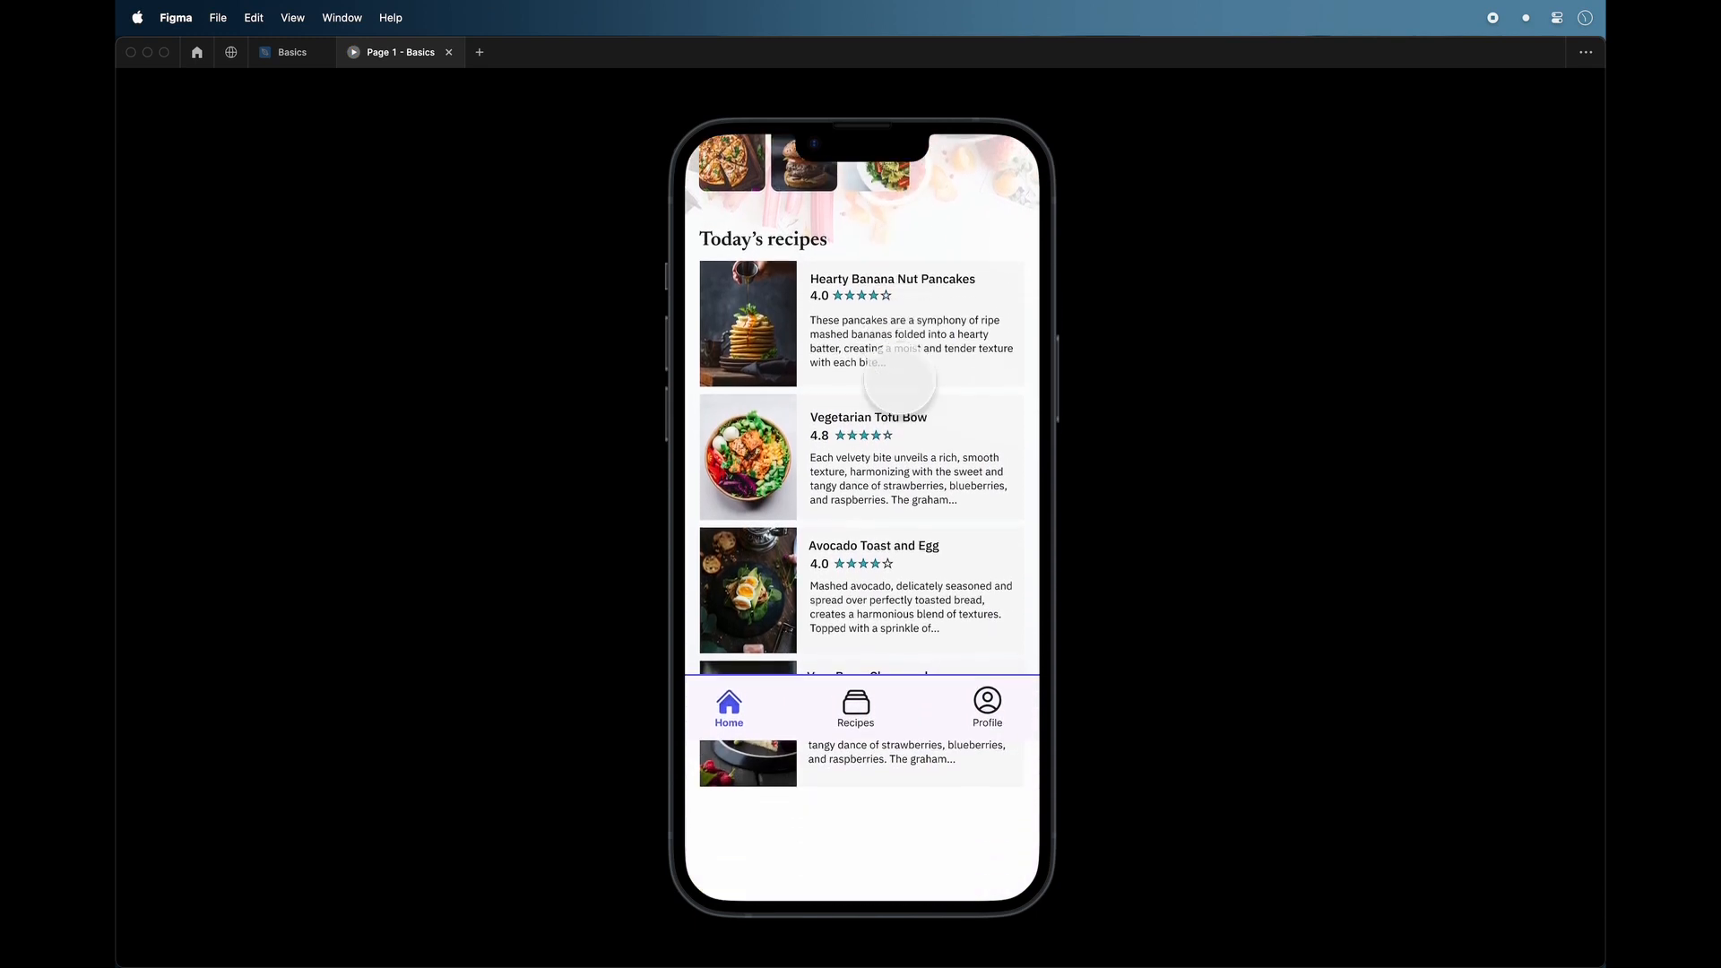
pyautogui.scroll(3, 899, 379)
pyautogui.scroll(-3, 899, 379)
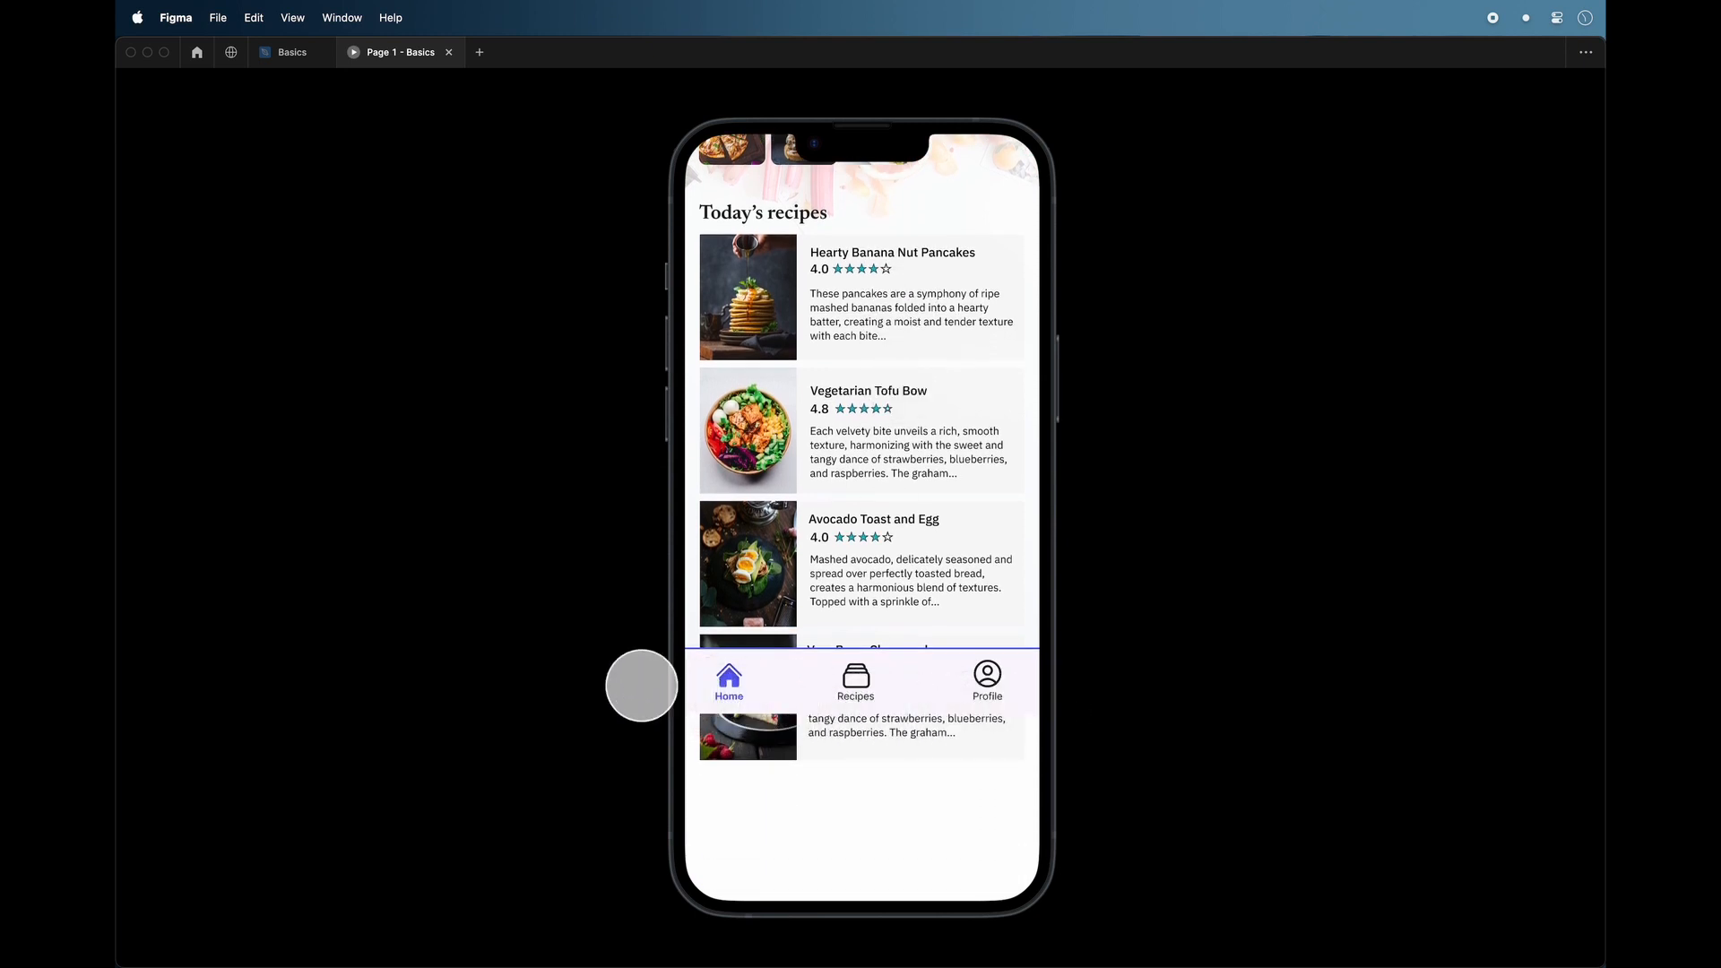
# Back in the Basics design file, set the scroll position of the Homescreen's navigation bar group to Fixed (stay in place).
pyautogui.click(292, 52)
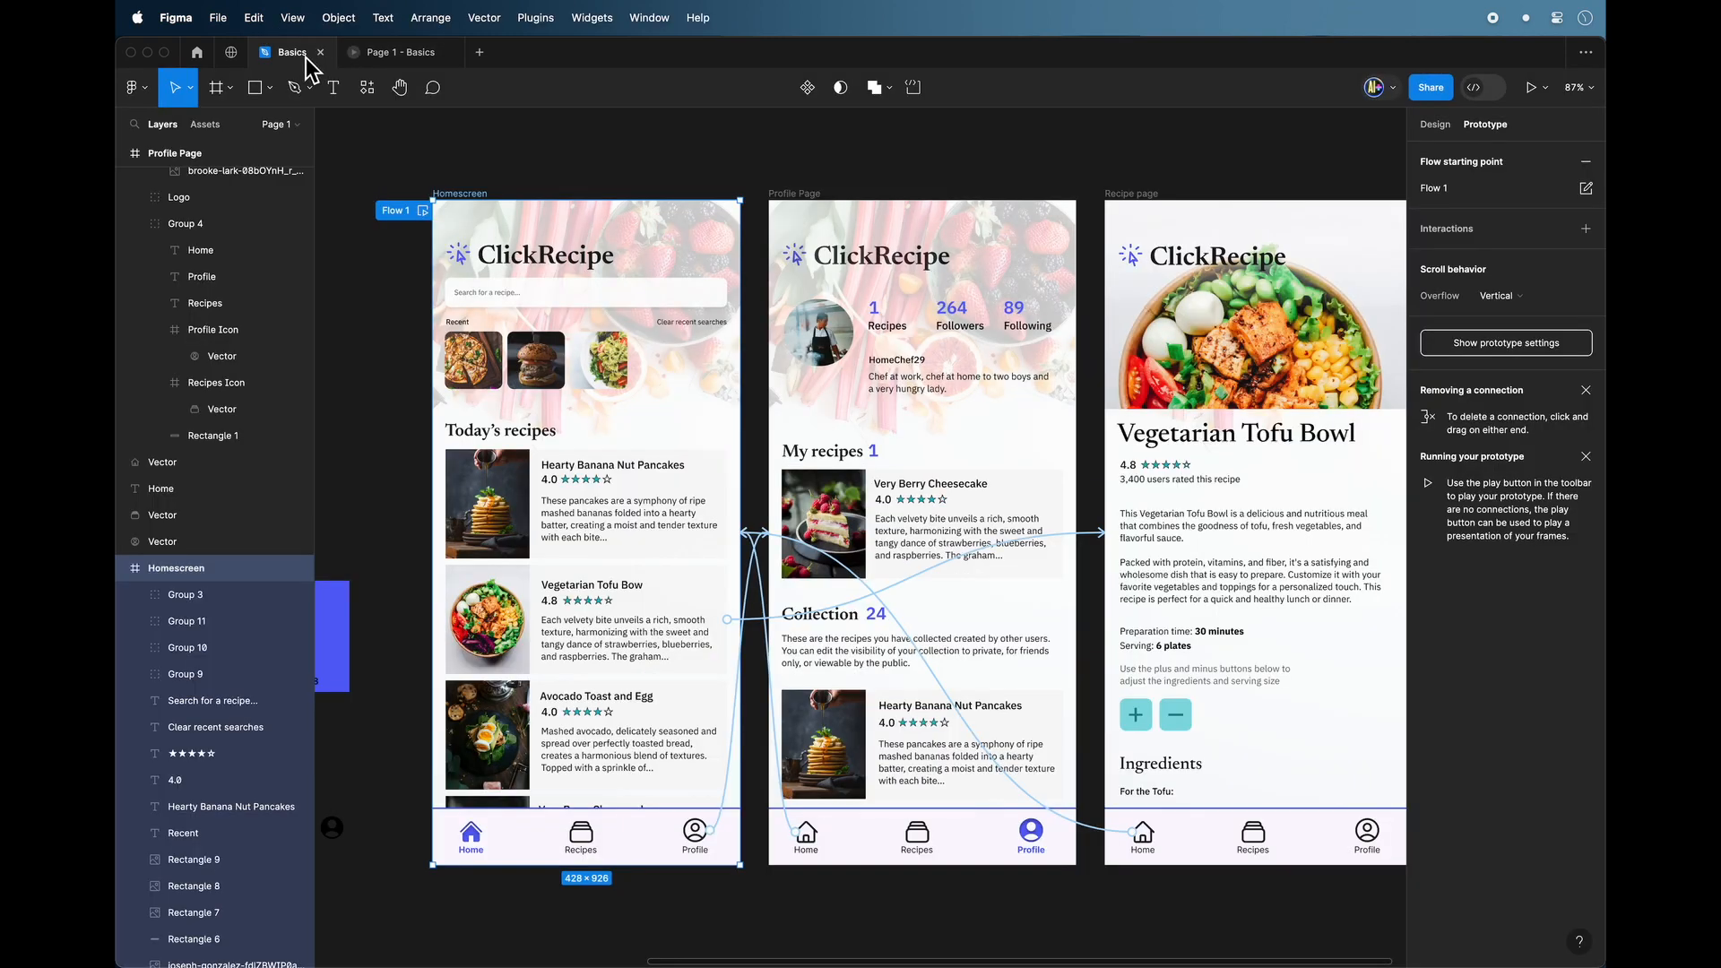
pyautogui.scroll(-2, 631, 426)
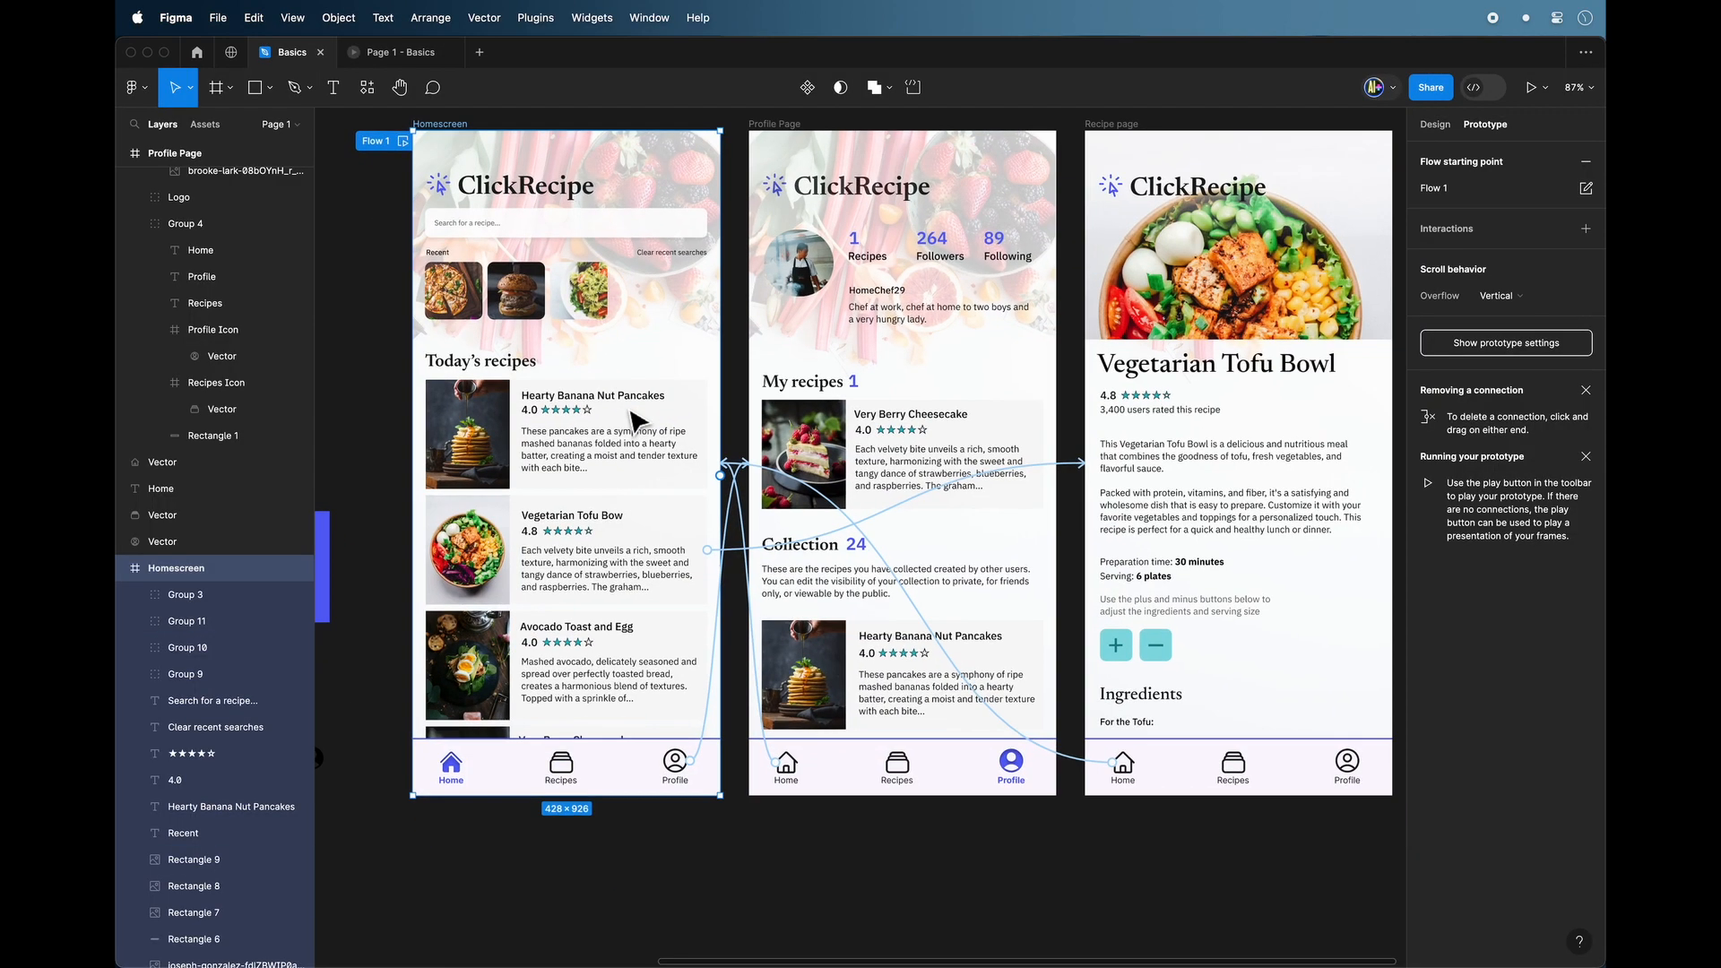
pyautogui.hscroll(-2, 643, 649)
pyautogui.scroll(1, 643, 649)
pyautogui.click(692, 800)
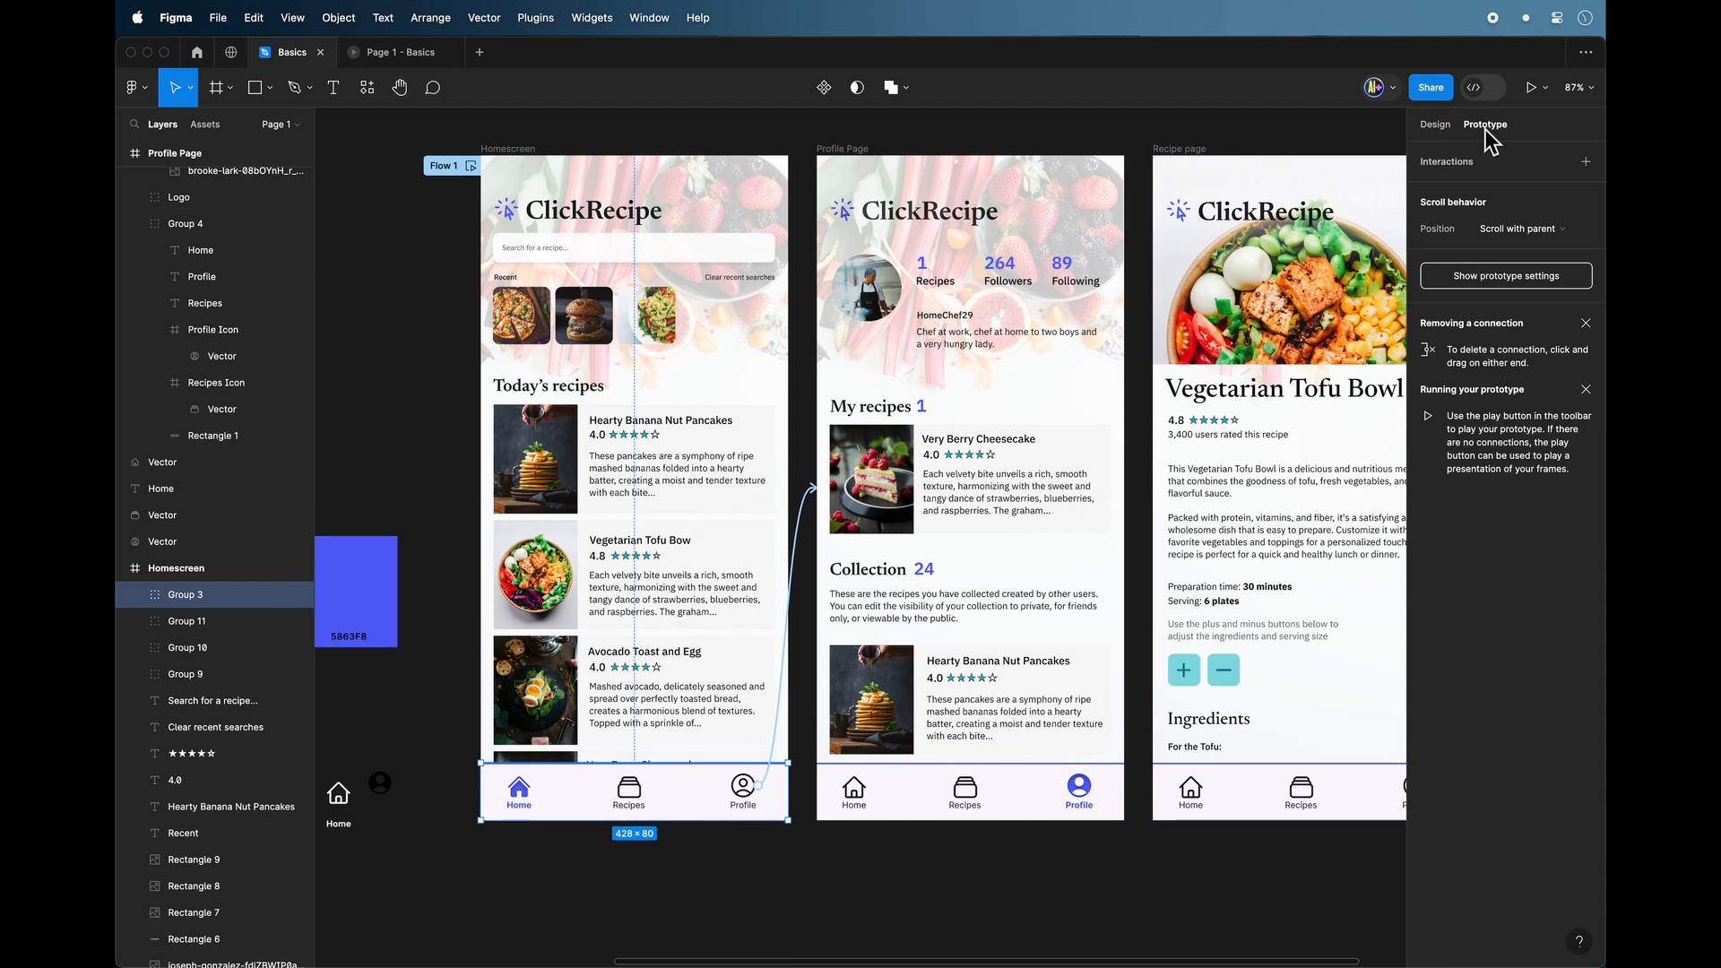
pyautogui.click(1508, 233)
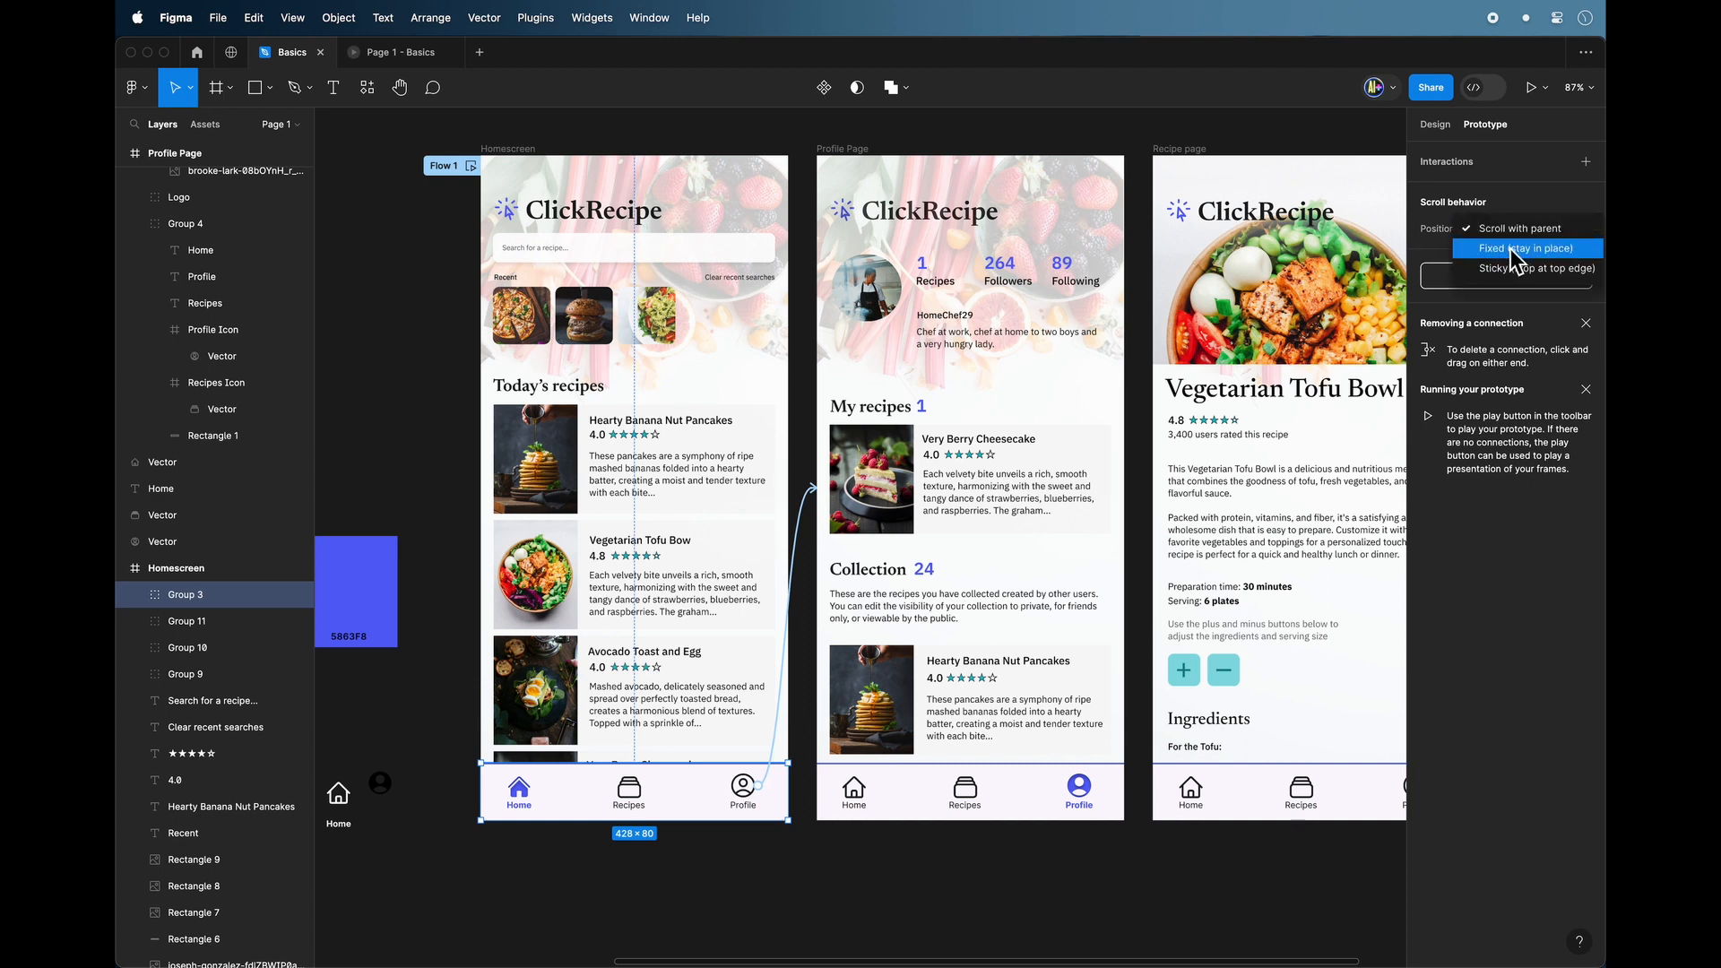
pyautogui.click(1514, 249)
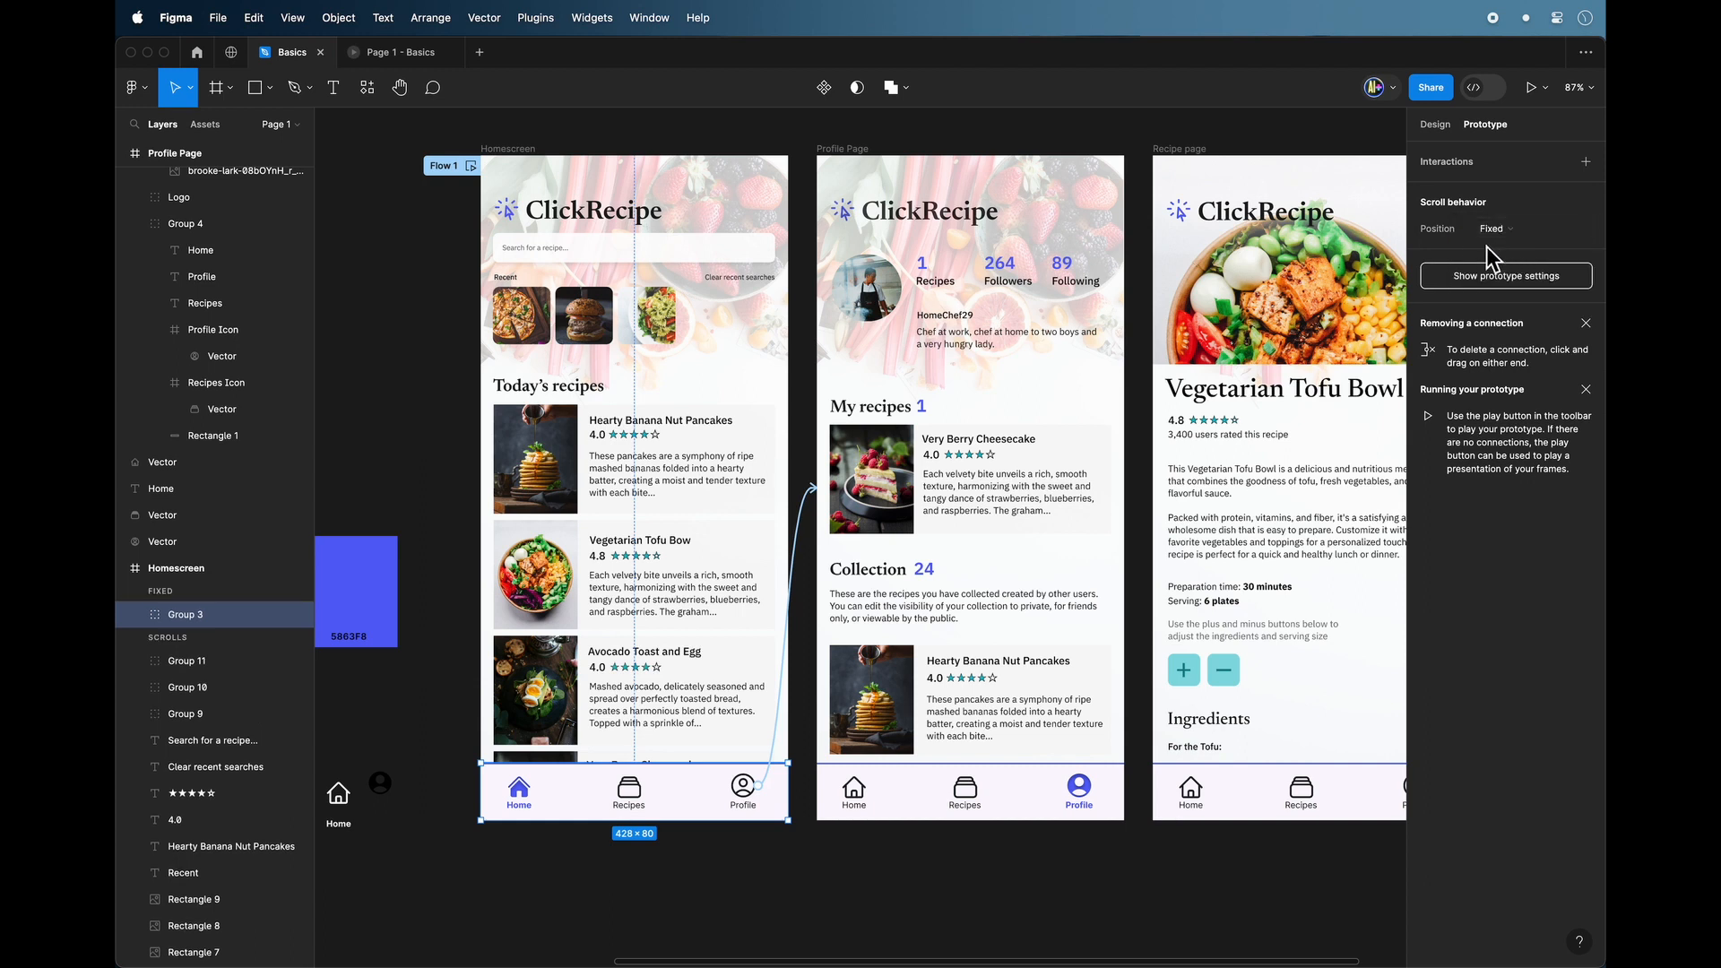
# Preview the prototype, scroll the Homescreen to check the fixed navigation bar, and visit the Profile Page before returning to the Homescreen.
pyautogui.click(1530, 88)
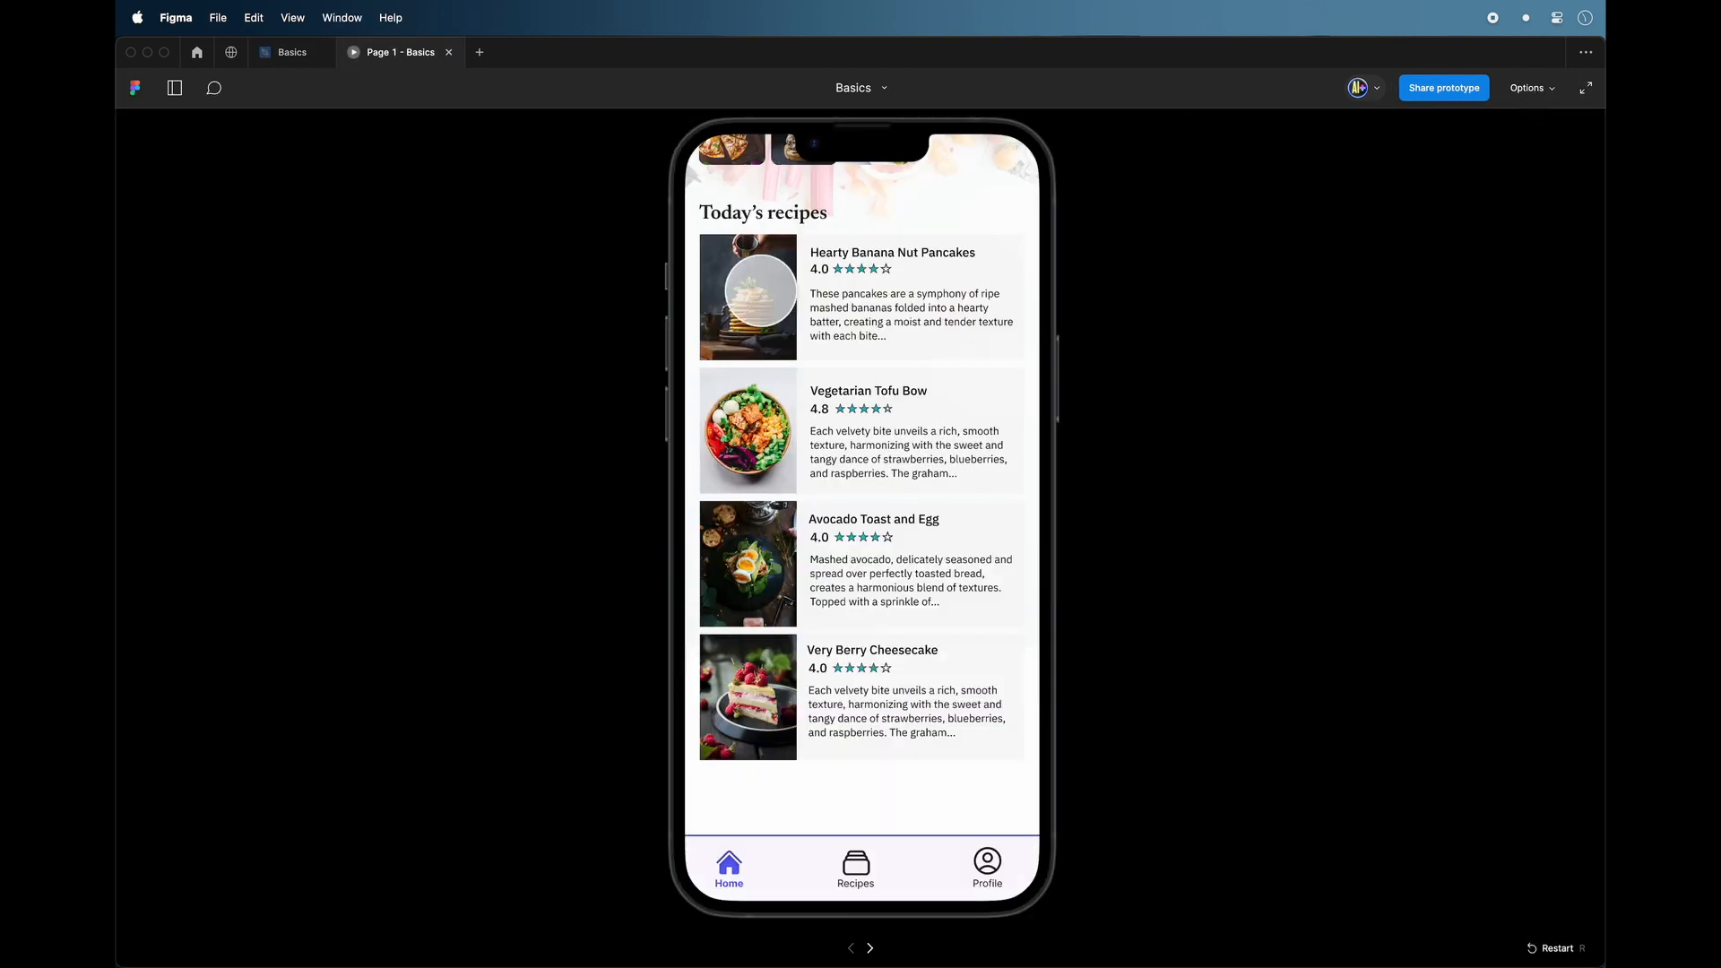
pyautogui.scroll(5, 829, 426)
pyautogui.scroll(-3, 828, 417)
pyautogui.scroll(2, 828, 417)
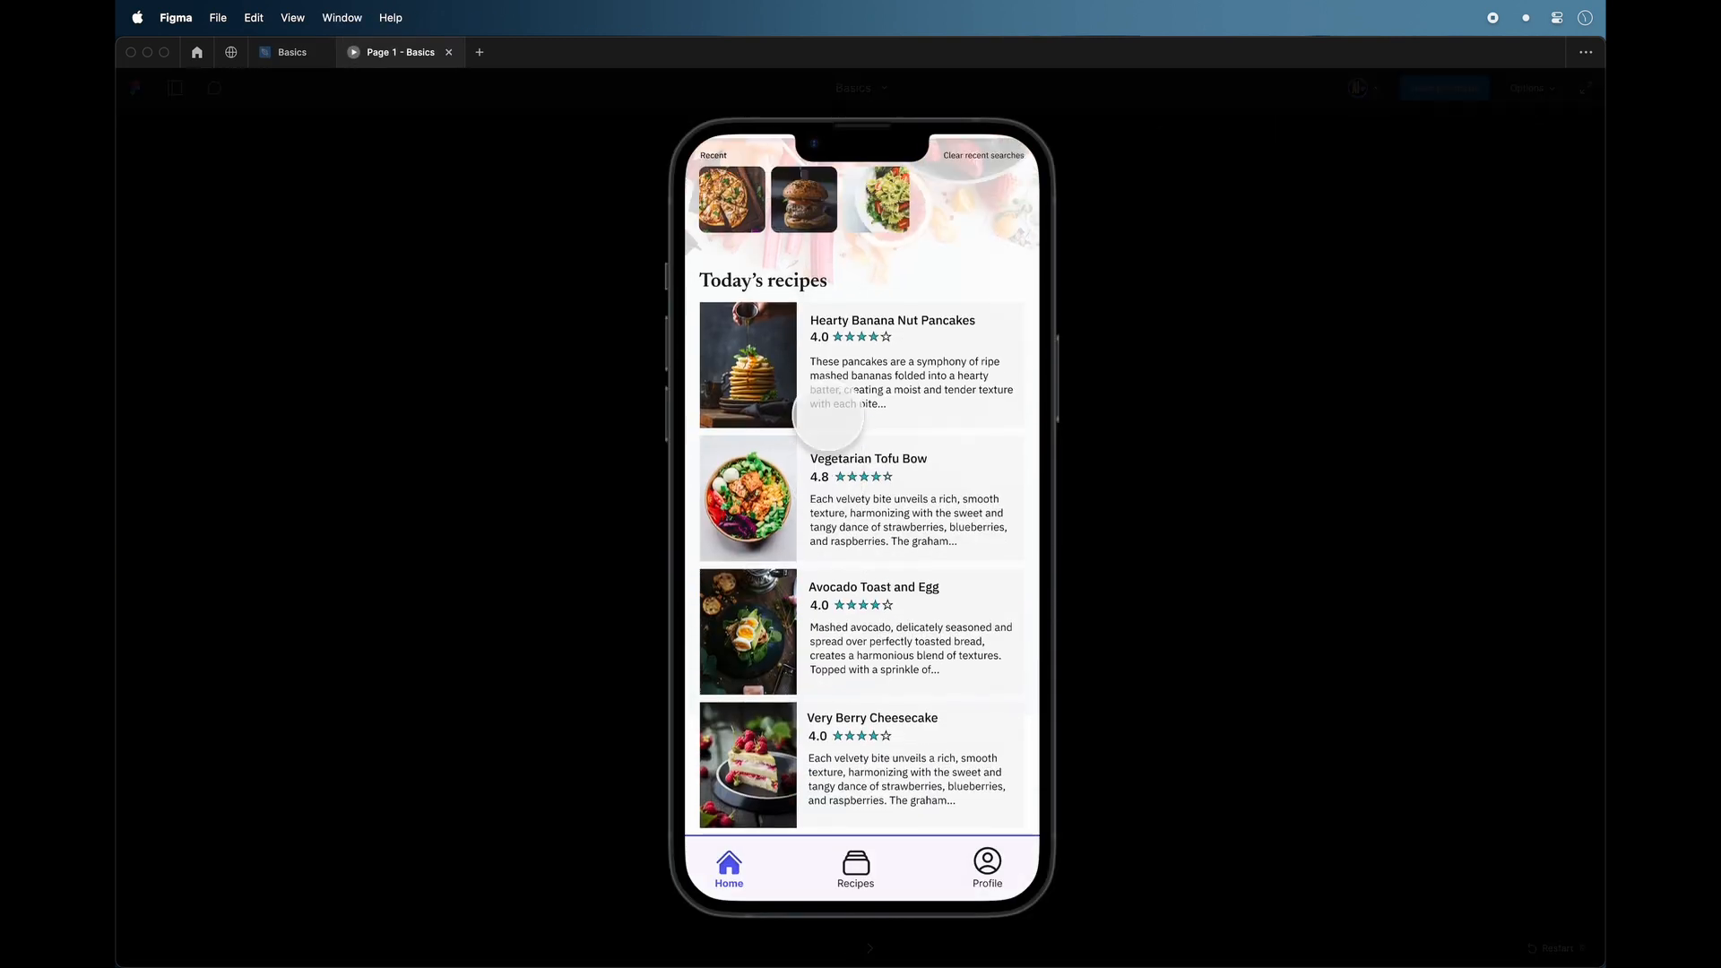
pyautogui.scroll(-3, 828, 416)
pyautogui.scroll(4, 828, 414)
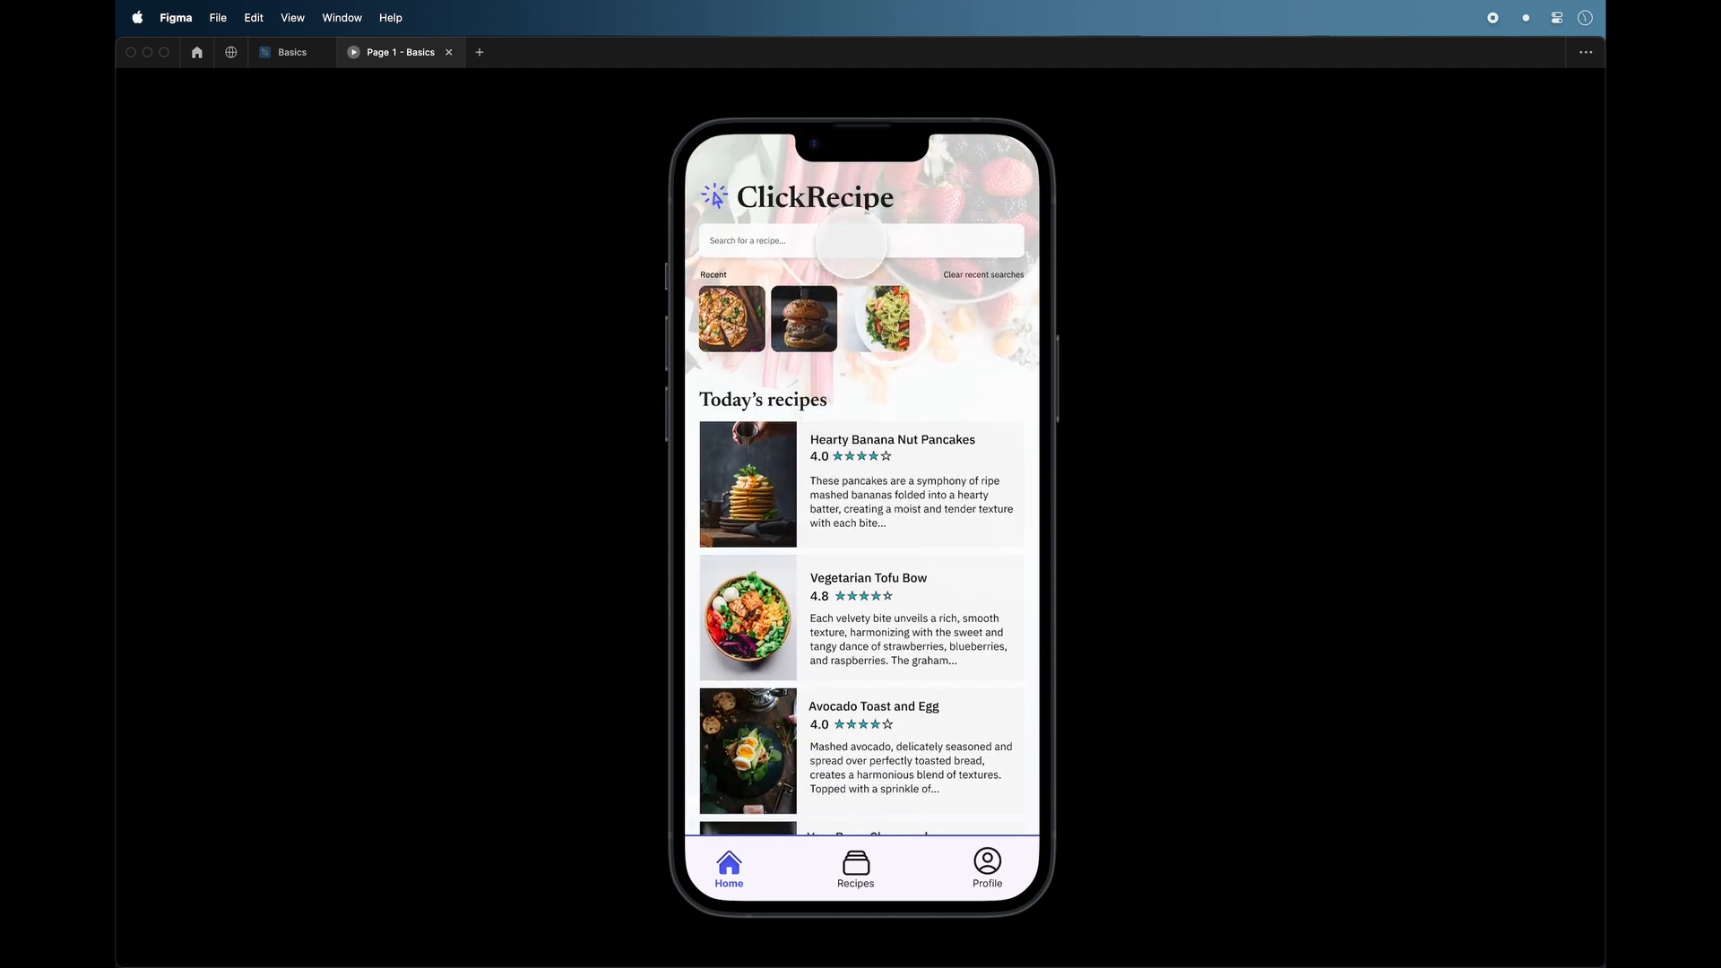
pyautogui.scroll(-3, 874, 448)
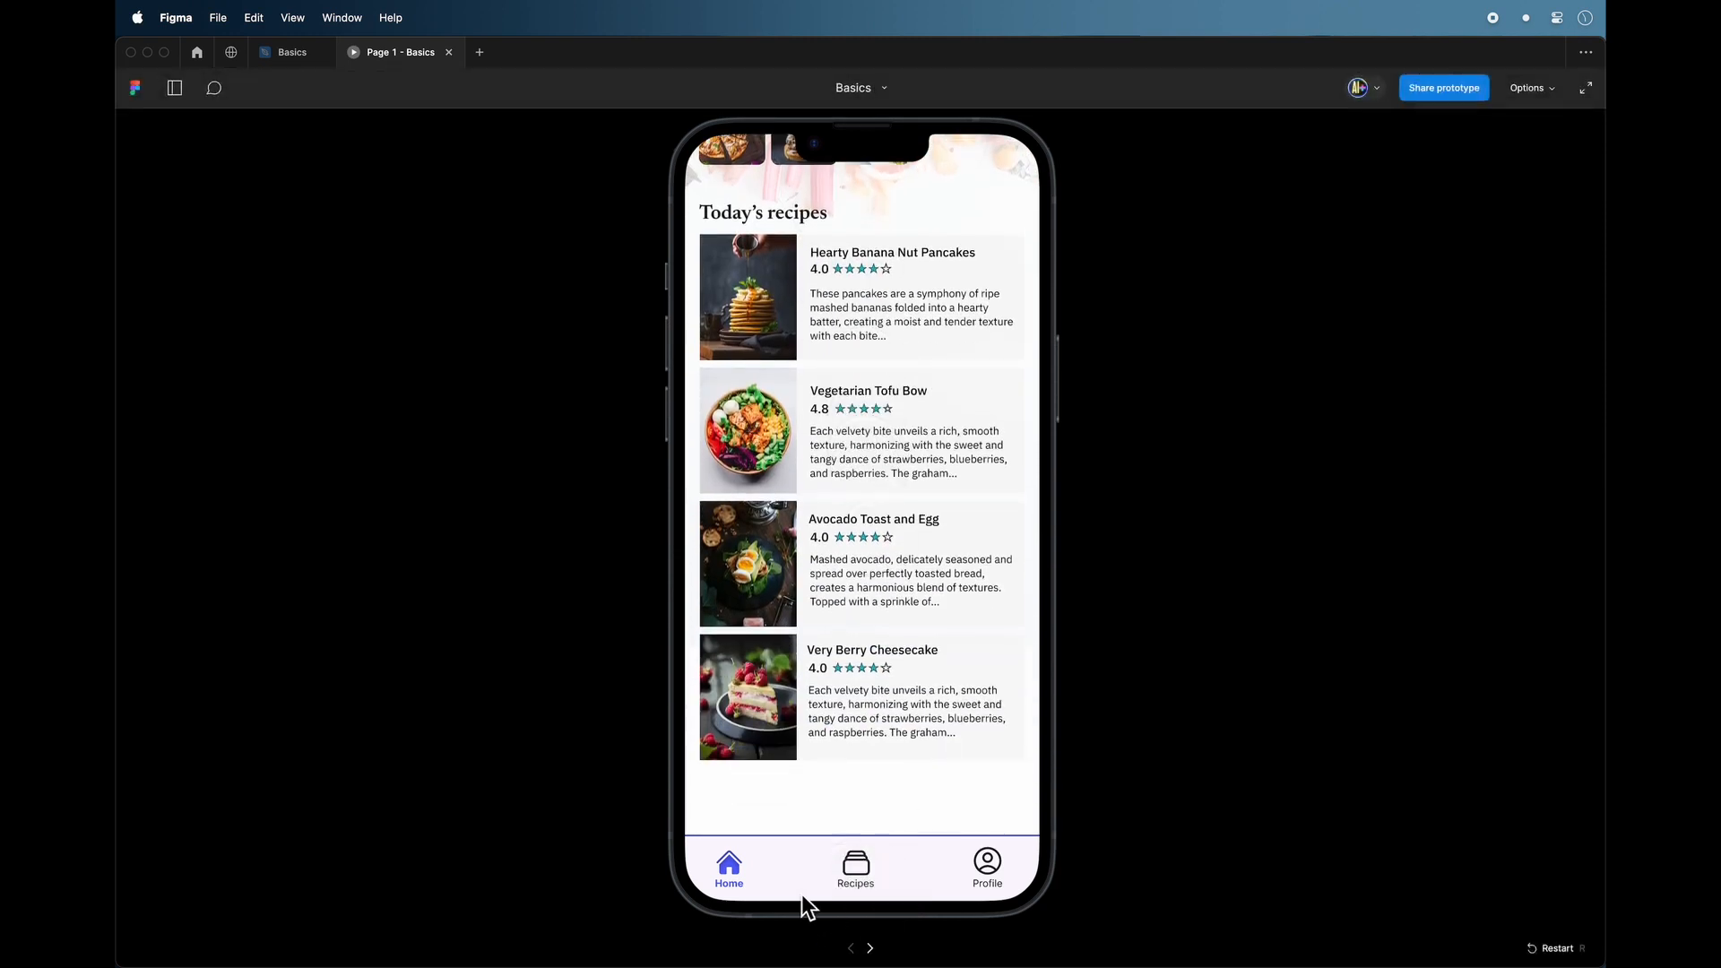
pyautogui.scroll(3, 853, 708)
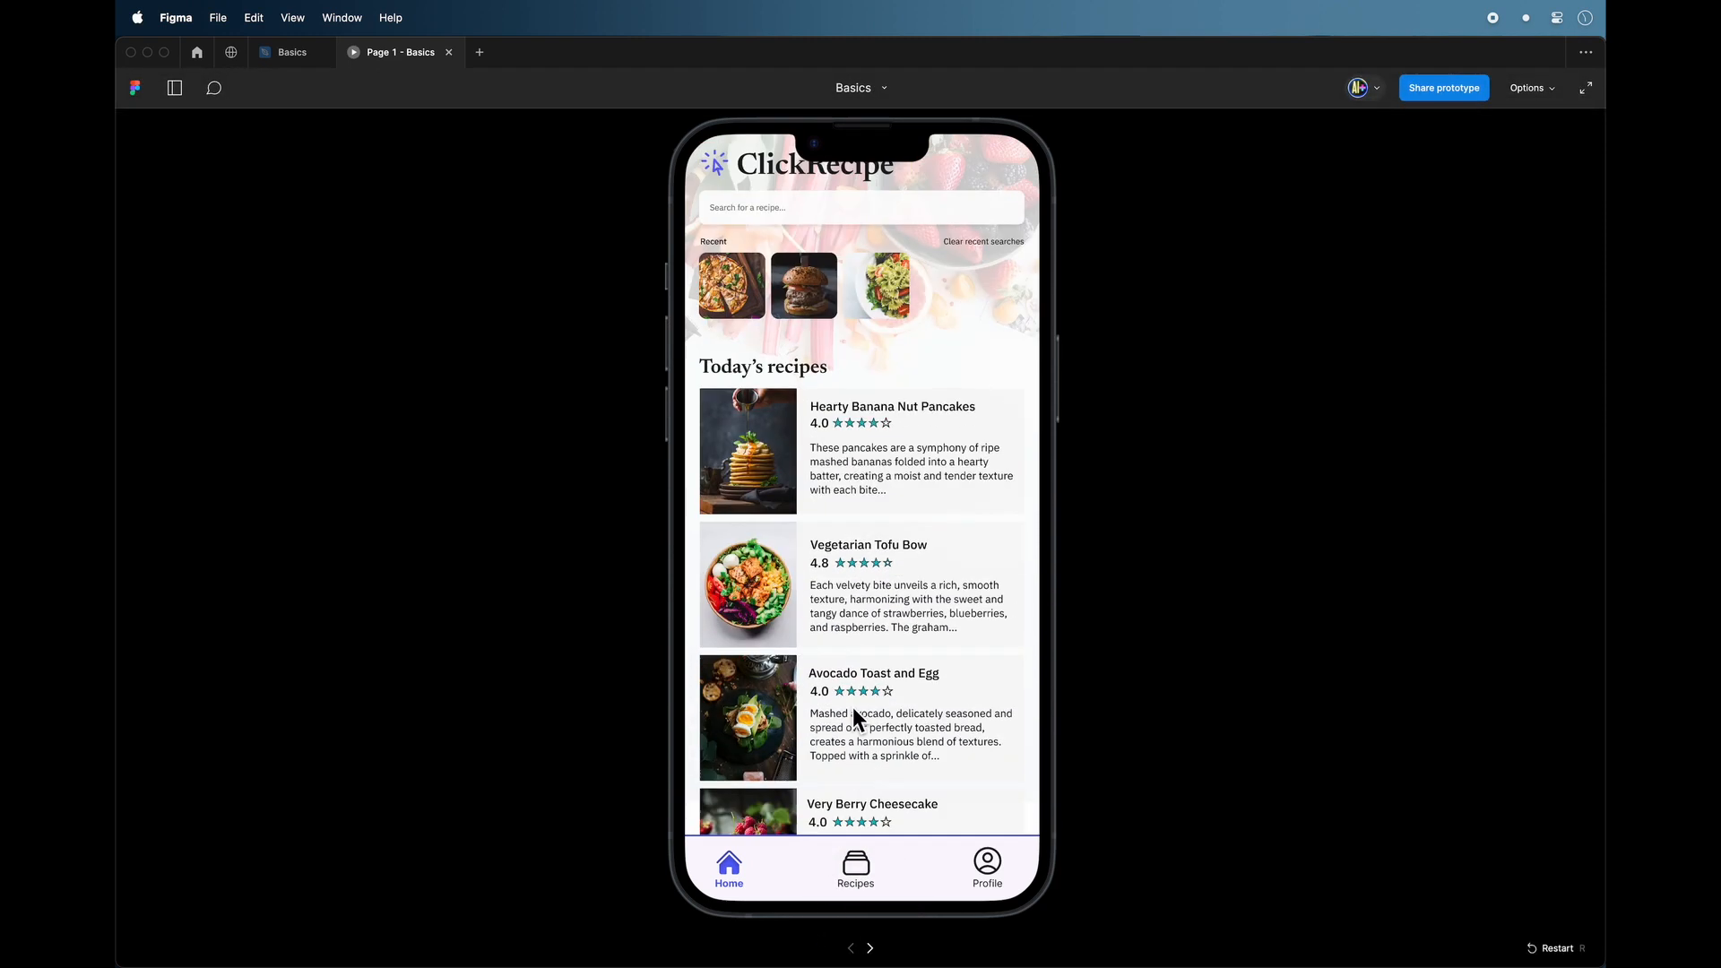
pyautogui.click(982, 868)
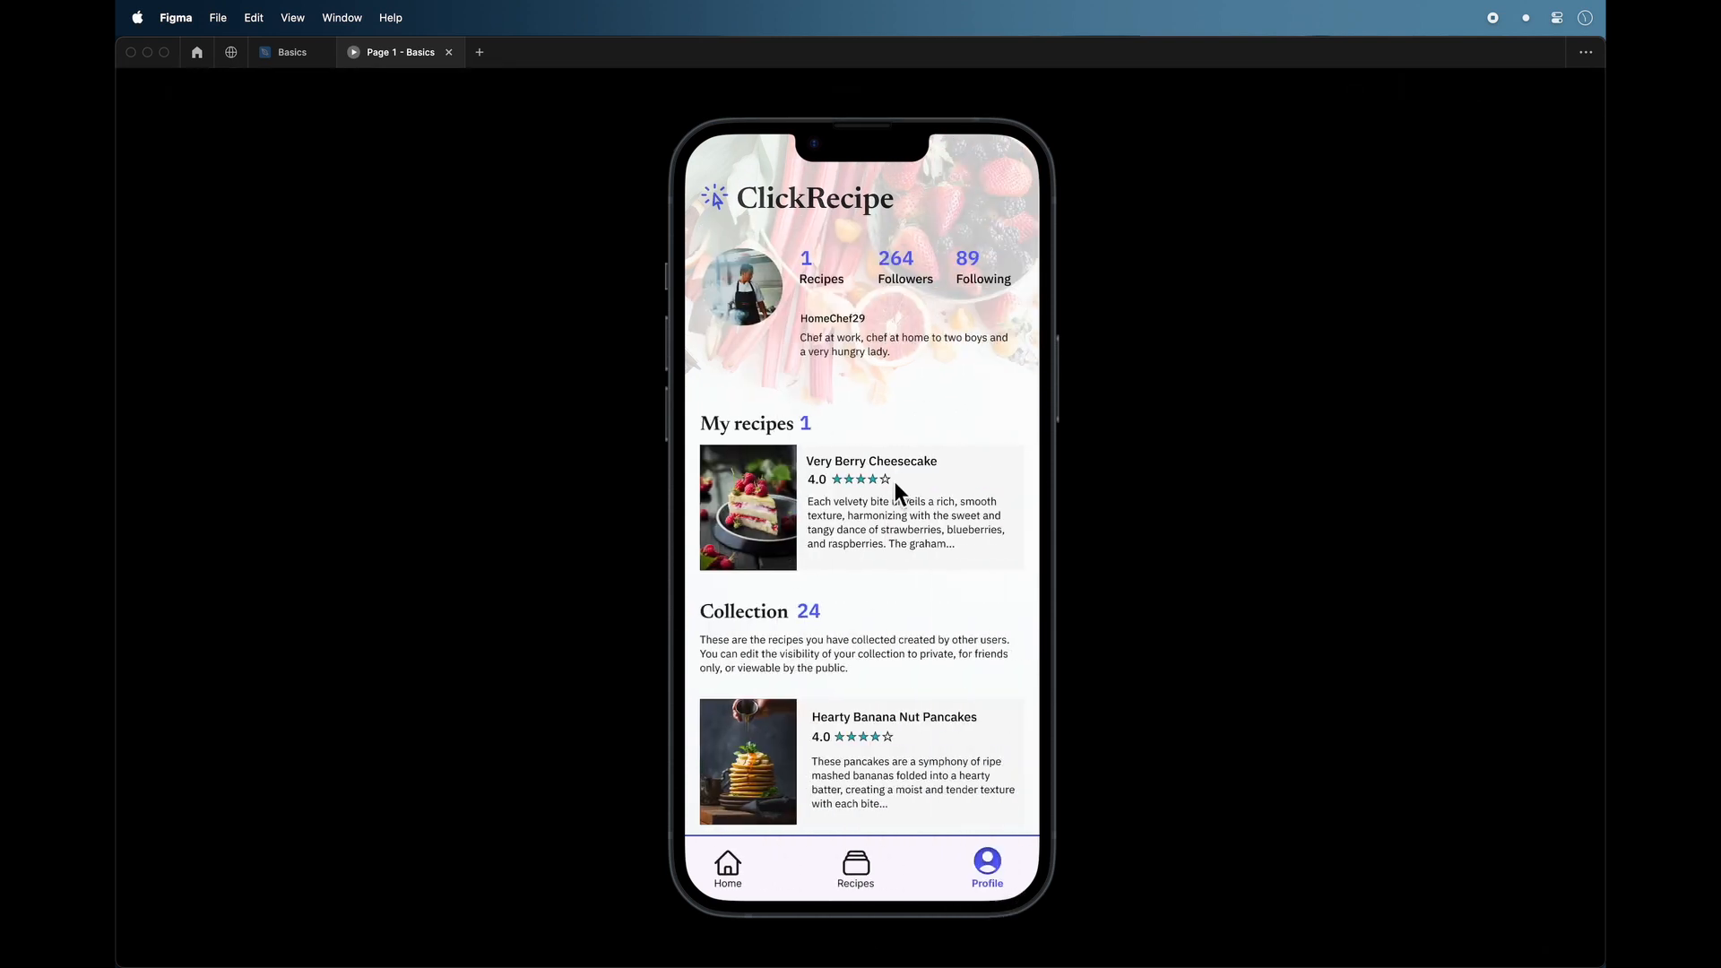
pyautogui.click(726, 868)
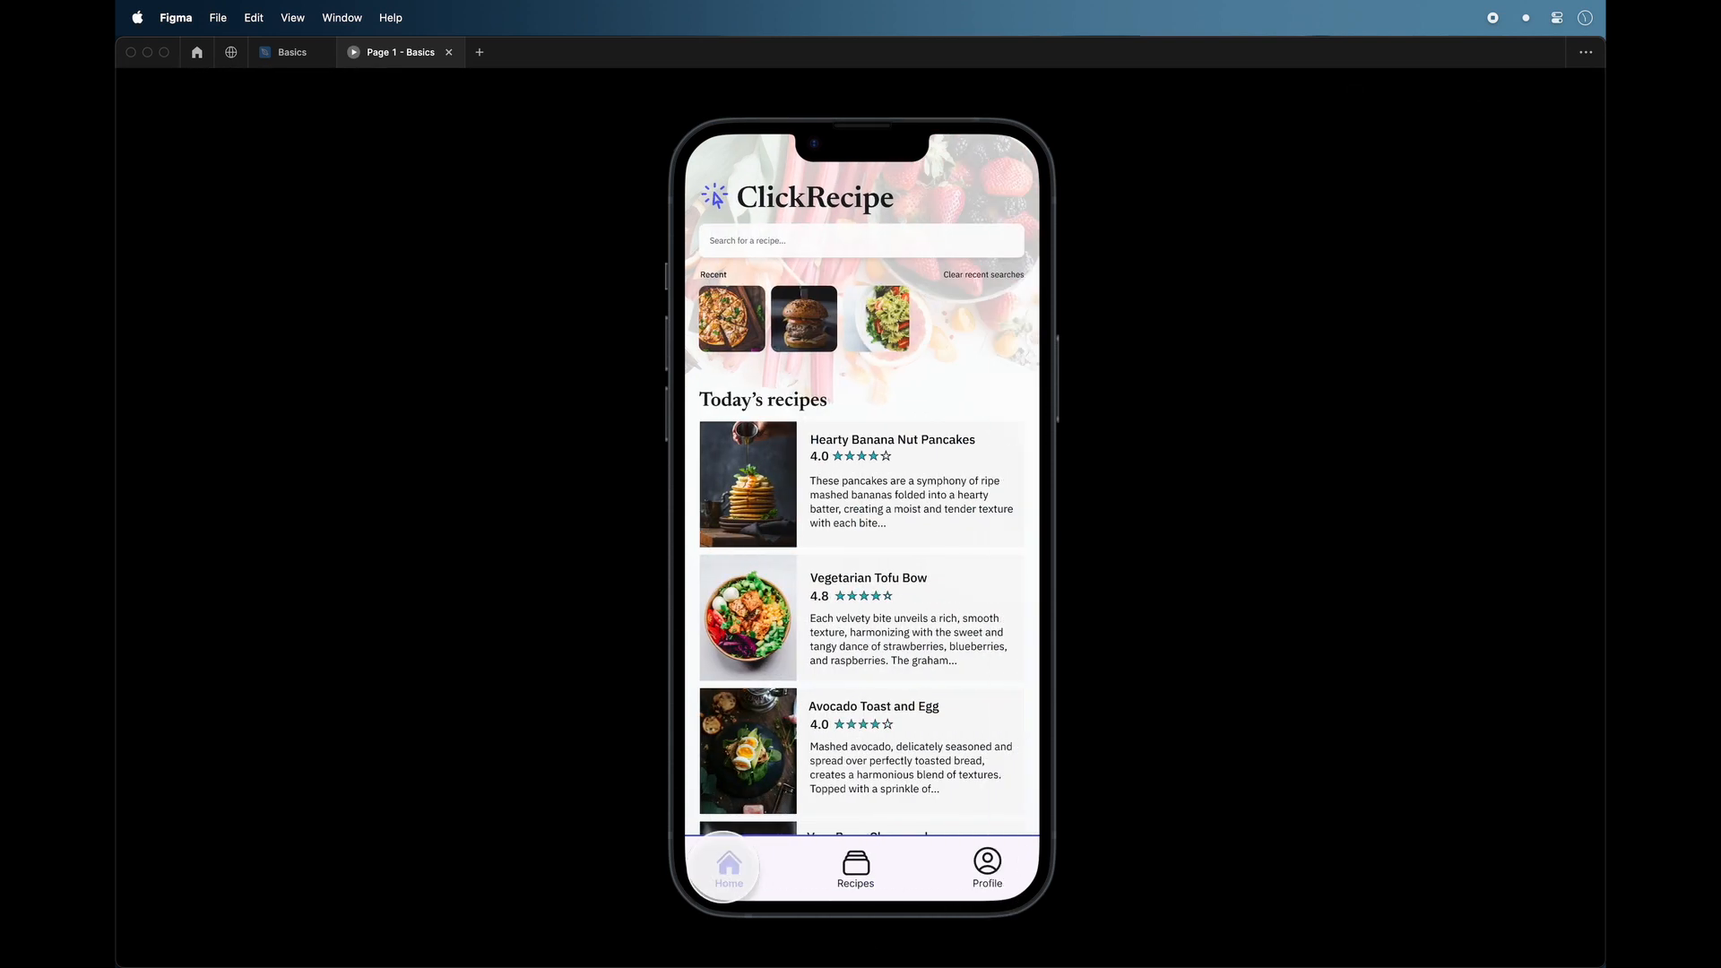
# Share the Basics design file with anyone with the link at "can view" access and copy the link.
pyautogui.hotkey('ctrl', 'Tab')
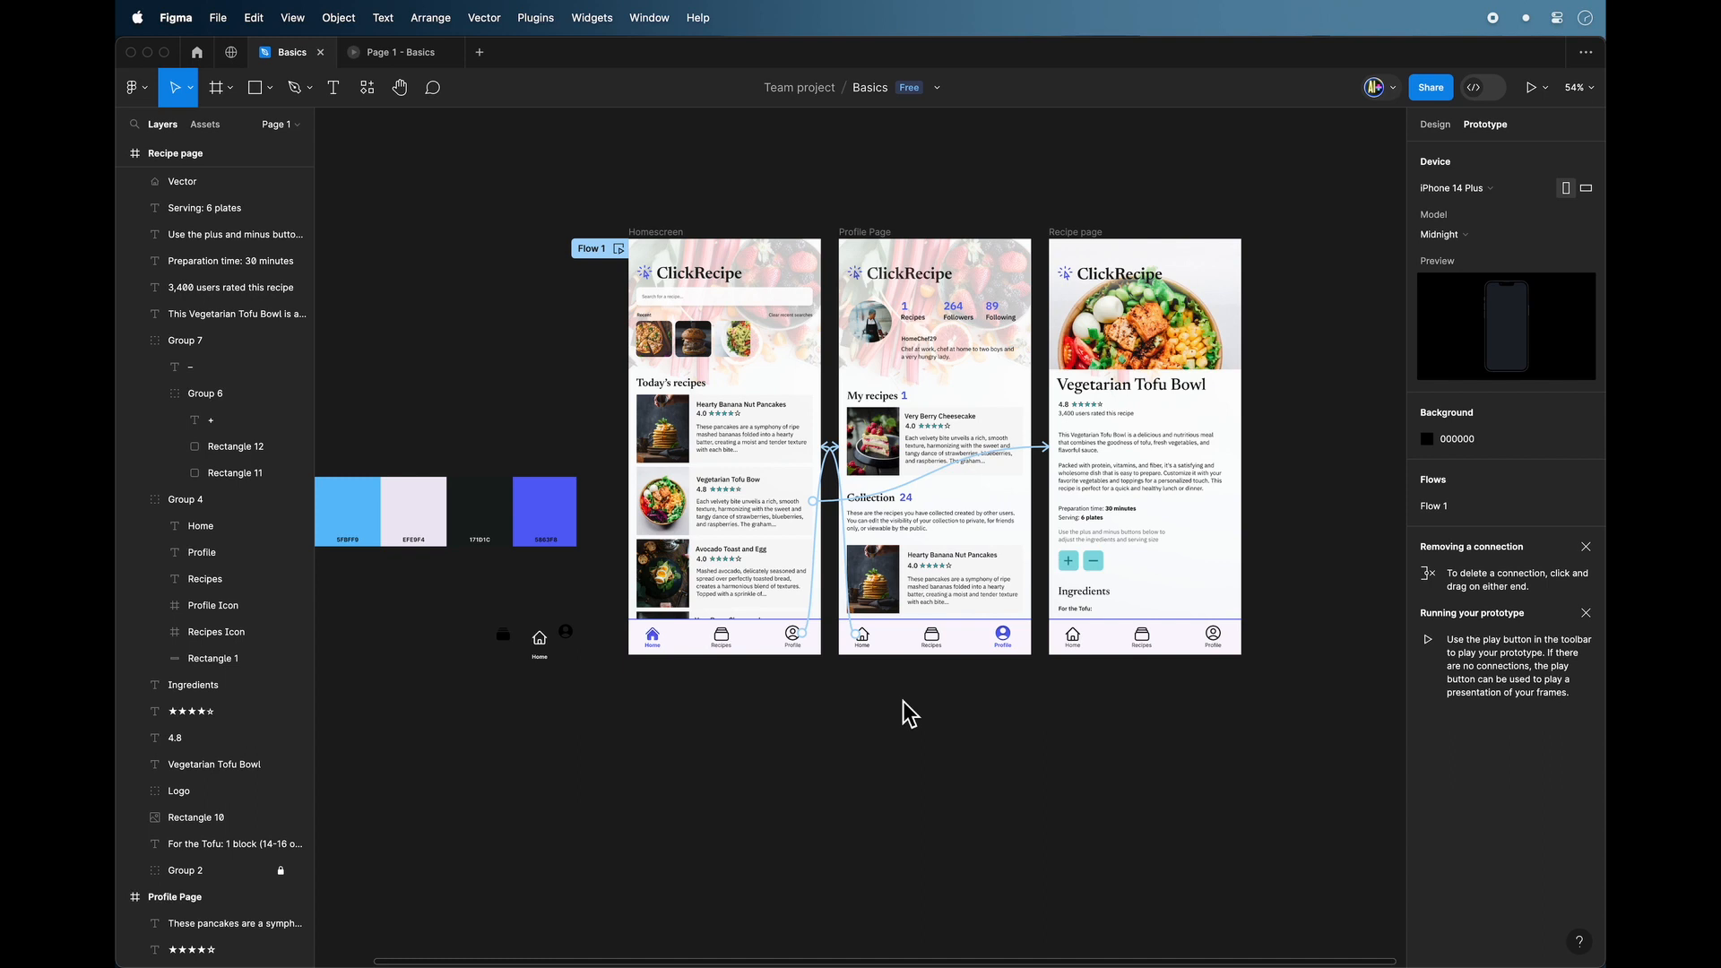
pyautogui.scroll(2, 810, 581)
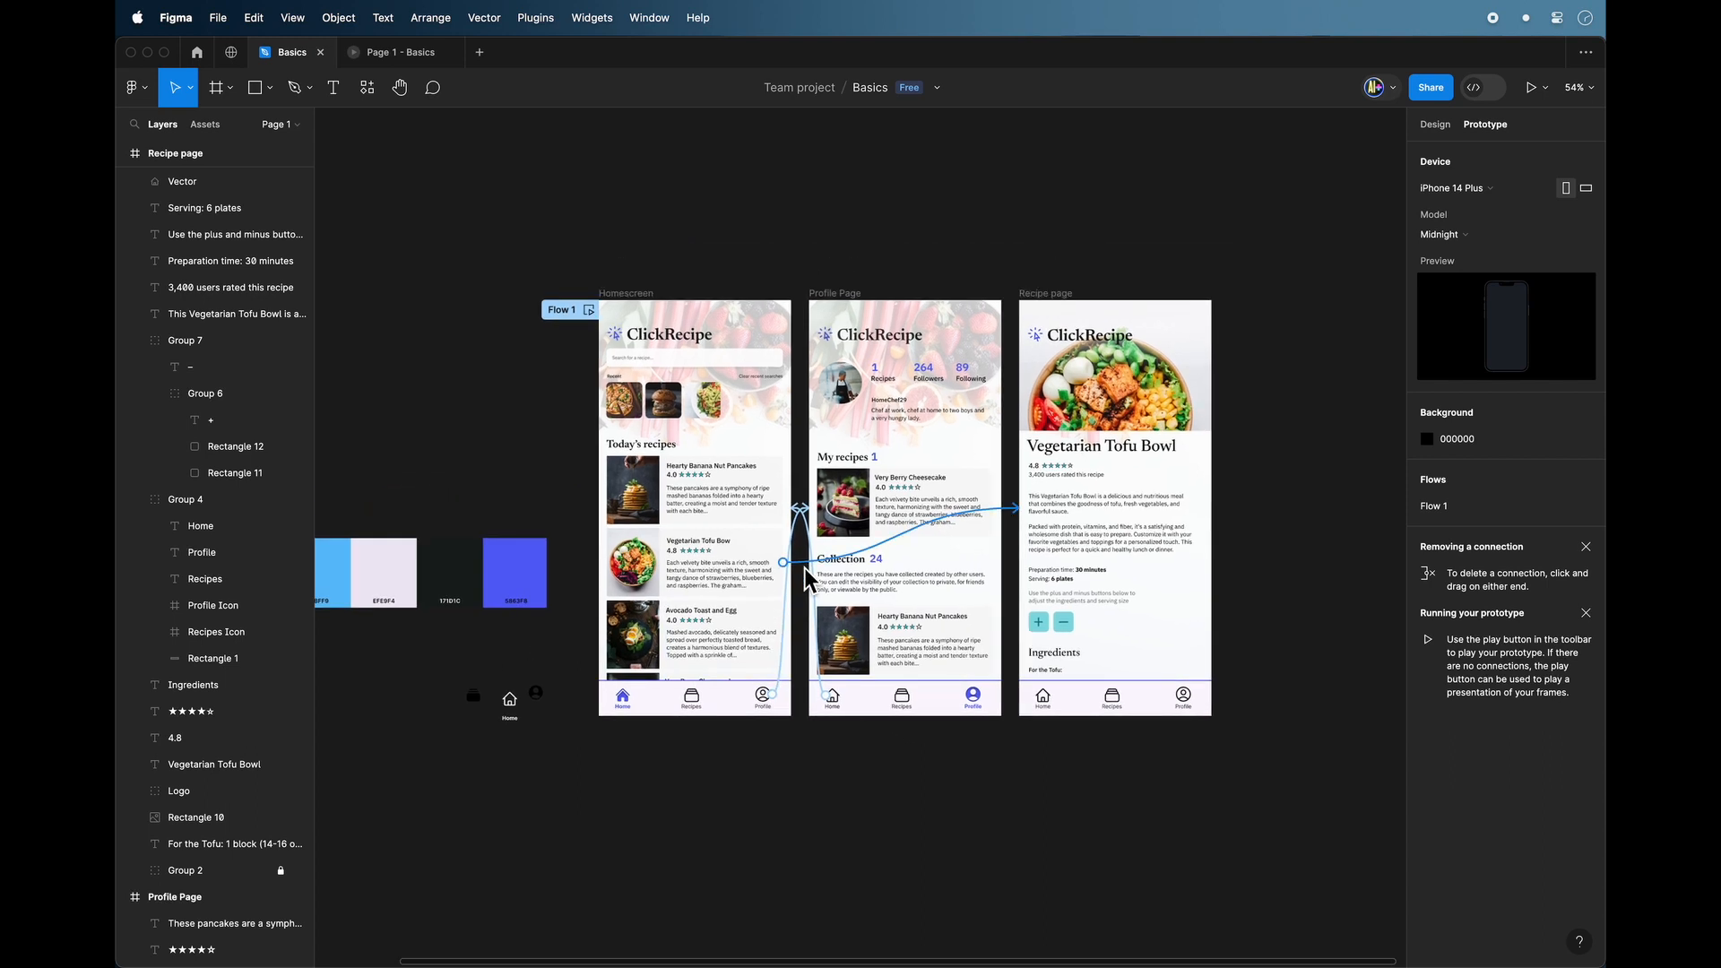
pyautogui.scroll(1, 809, 580)
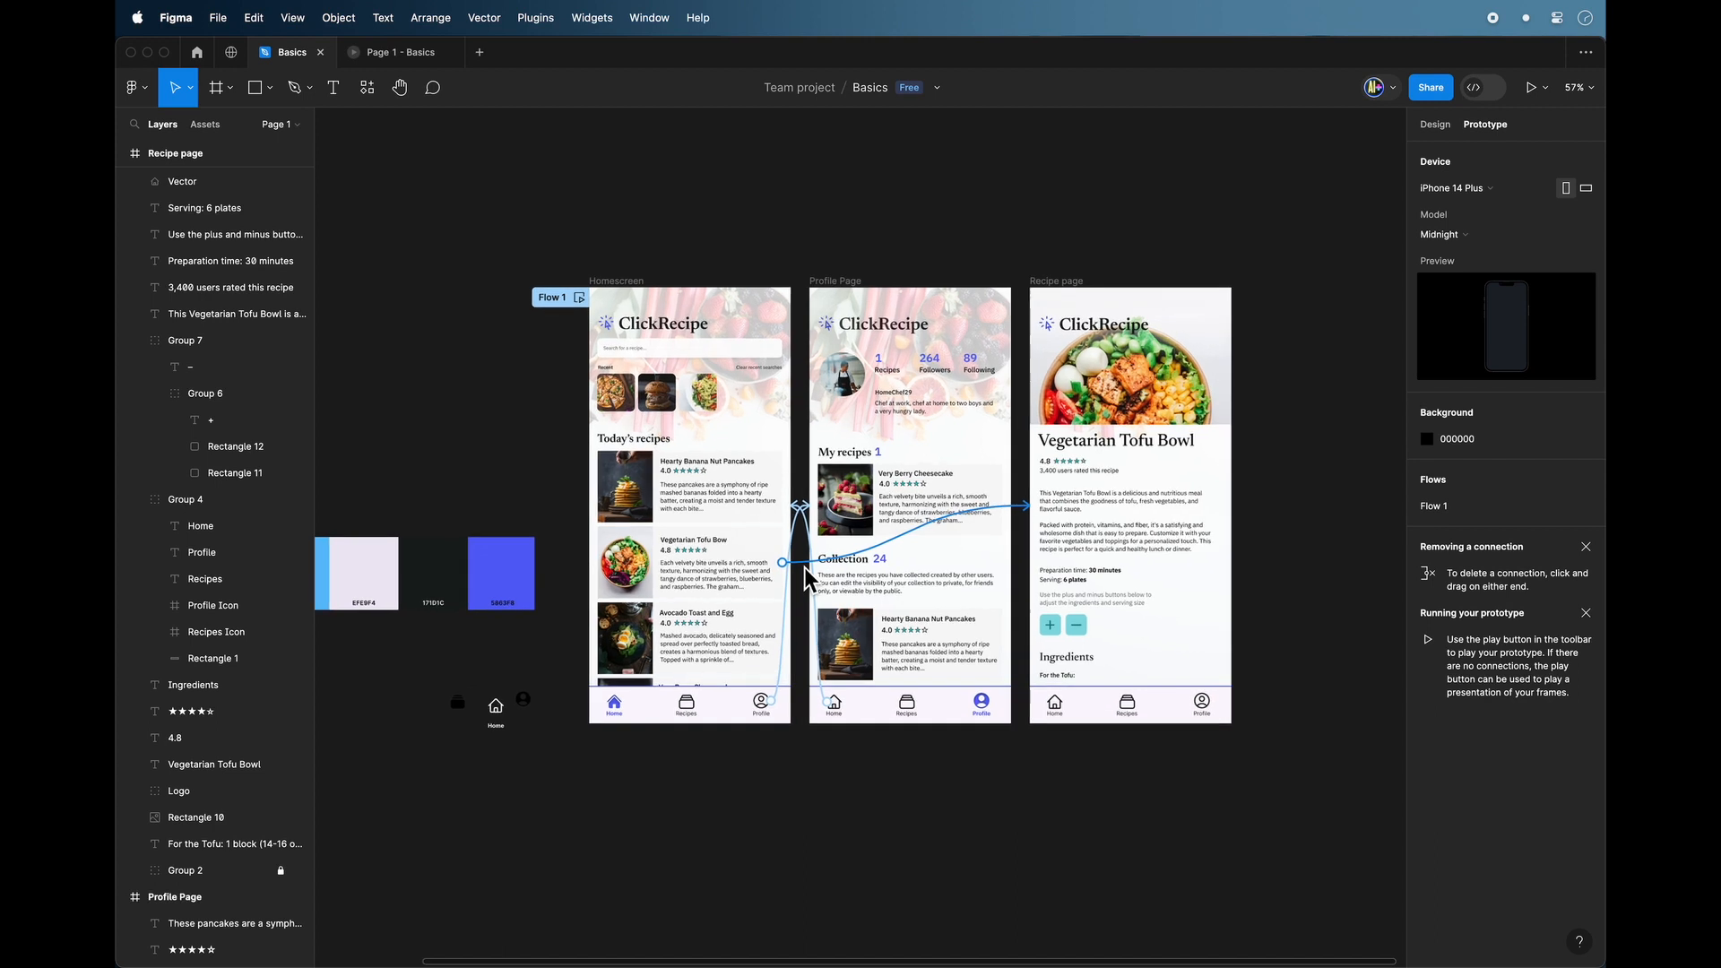
pyautogui.click(1432, 89)
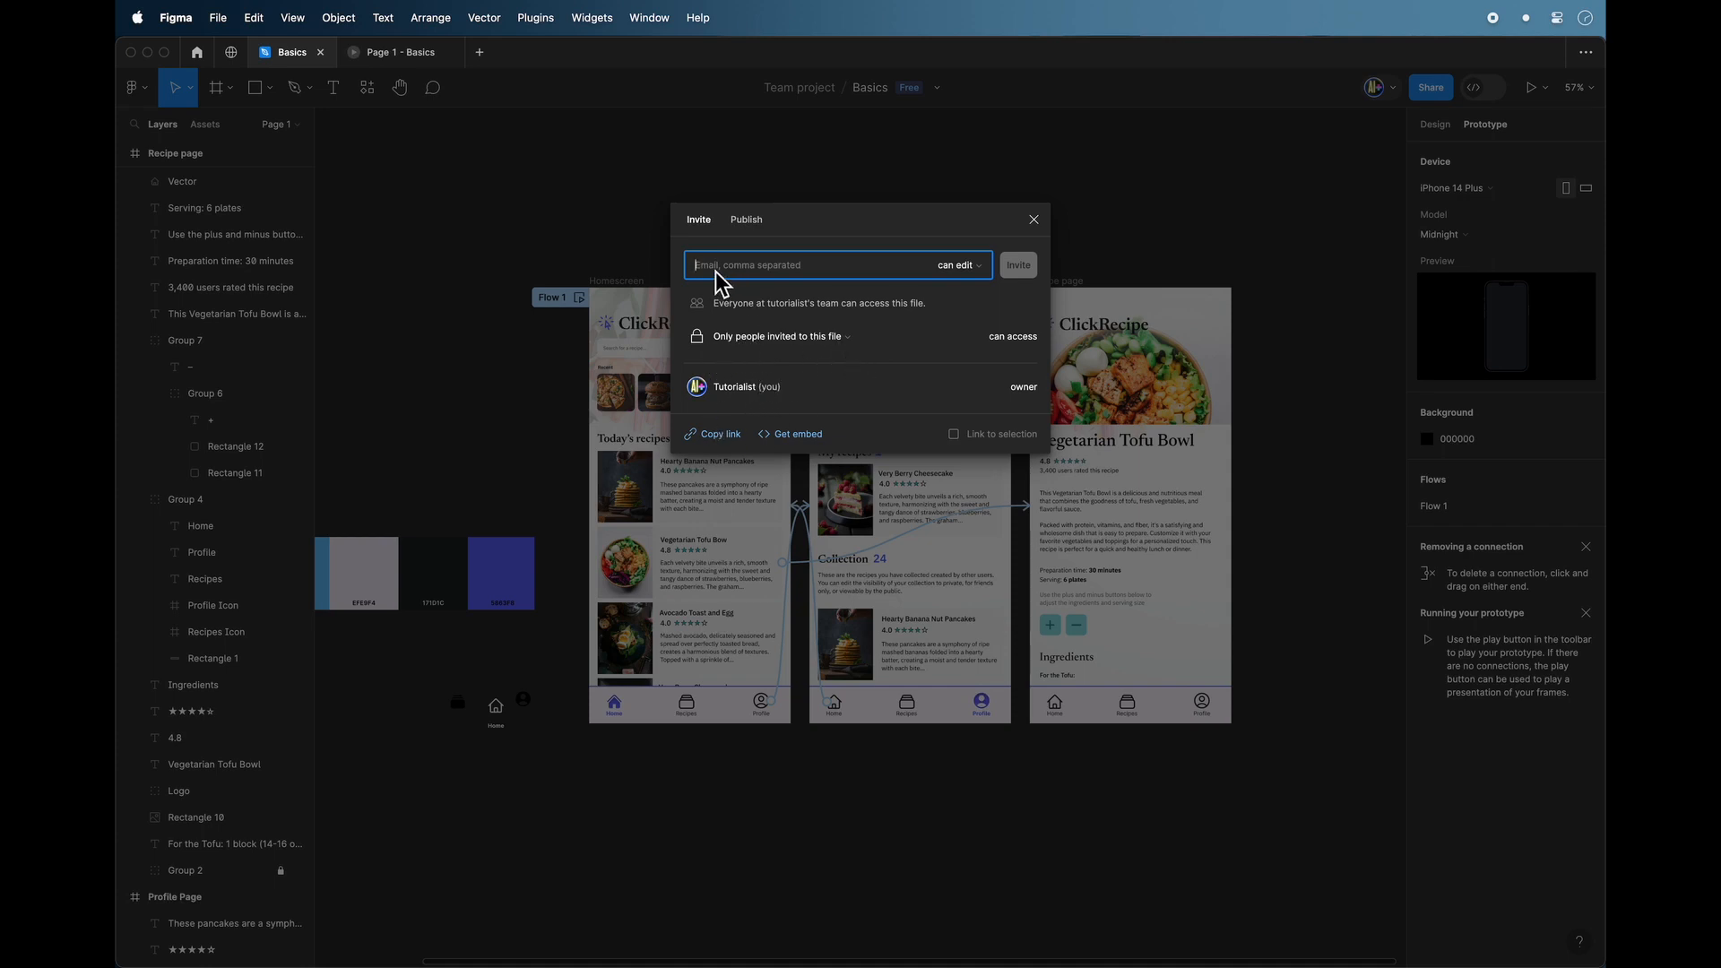
pyautogui.click(806, 338)
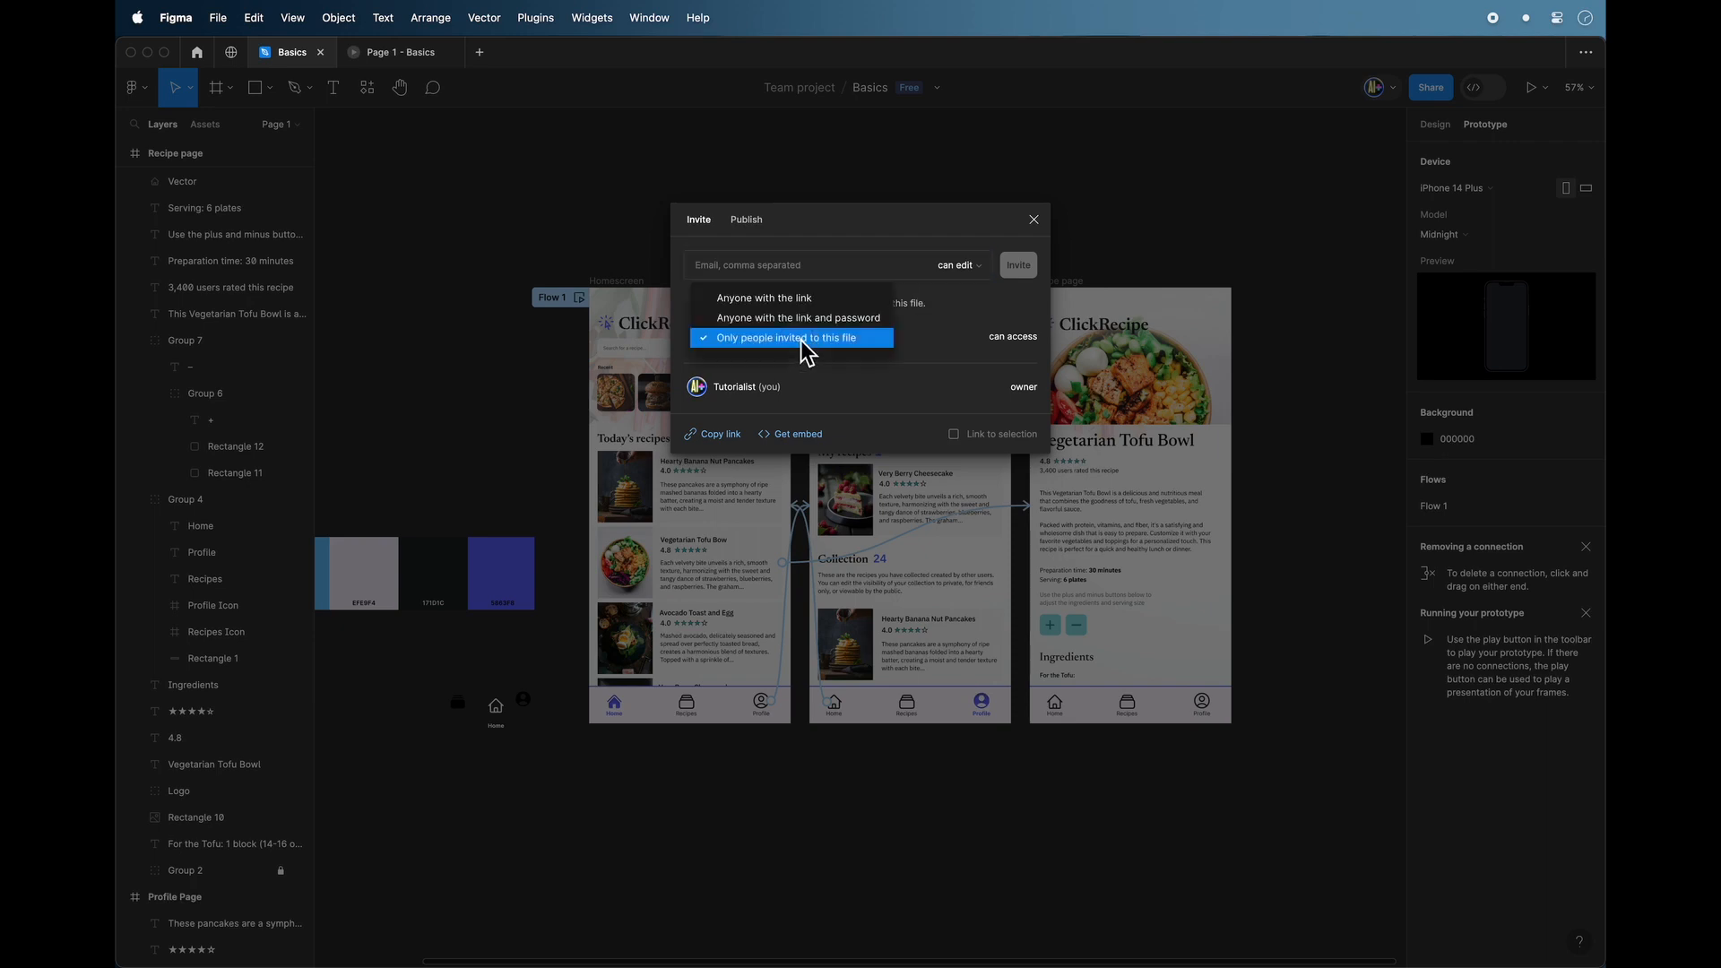
pyautogui.click(789, 300)
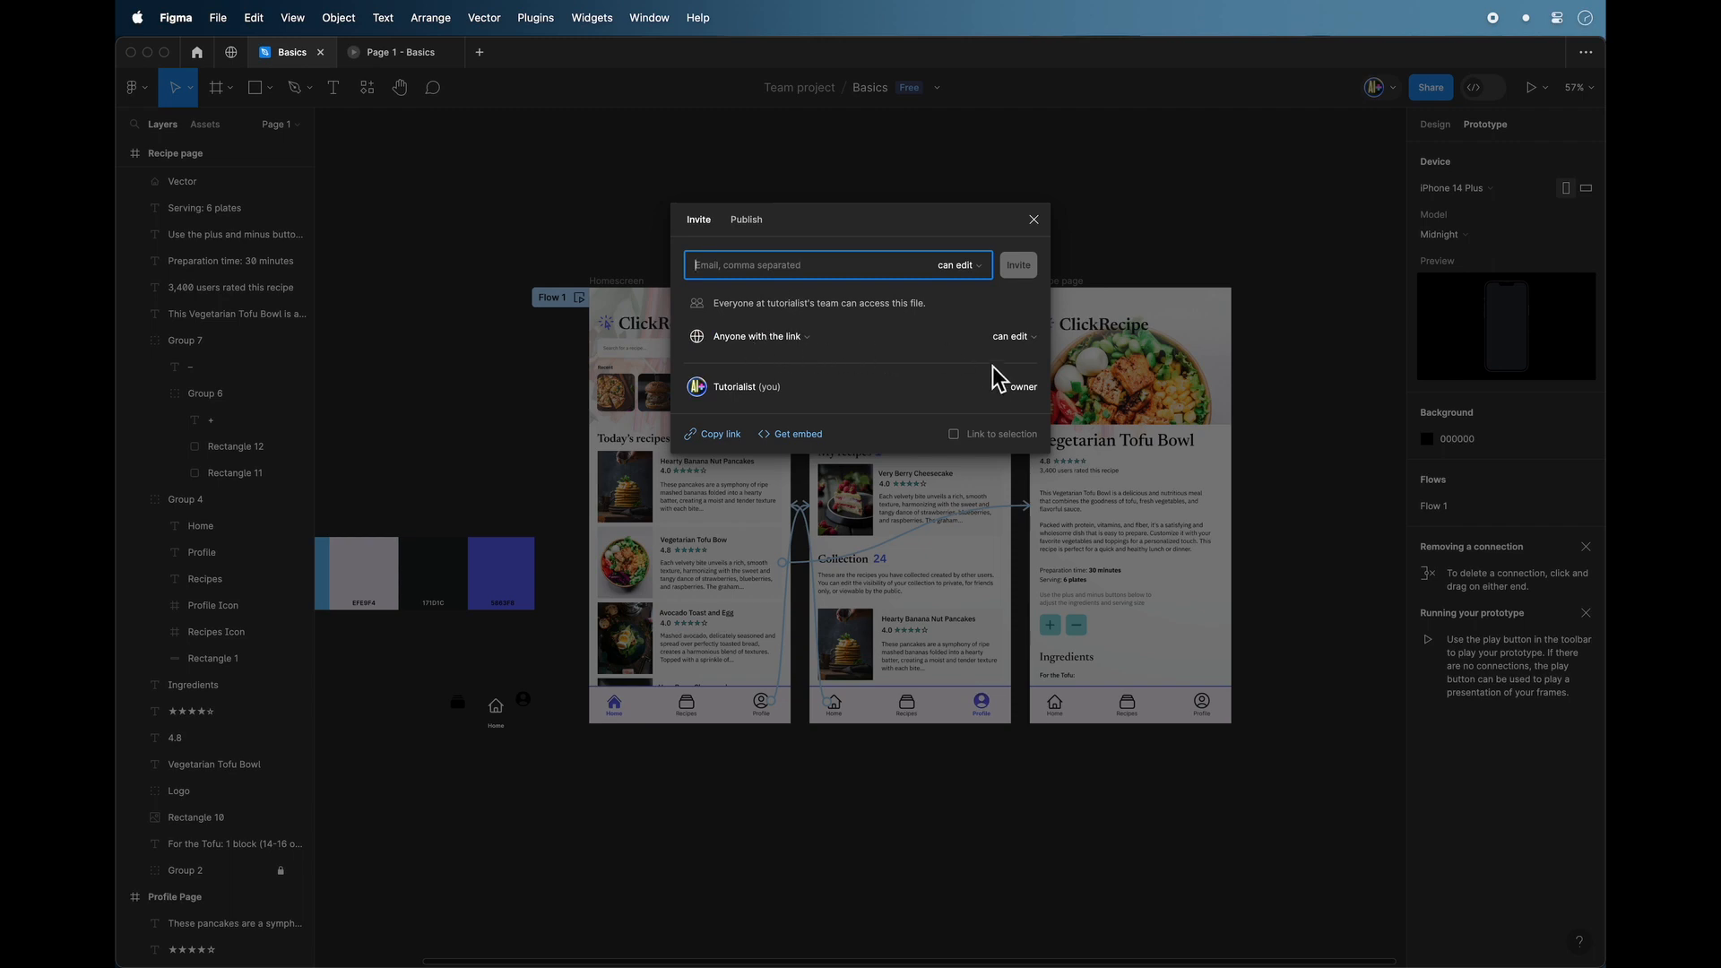
pyautogui.click(1013, 338)
pyautogui.click(1022, 358)
pyautogui.click(716, 435)
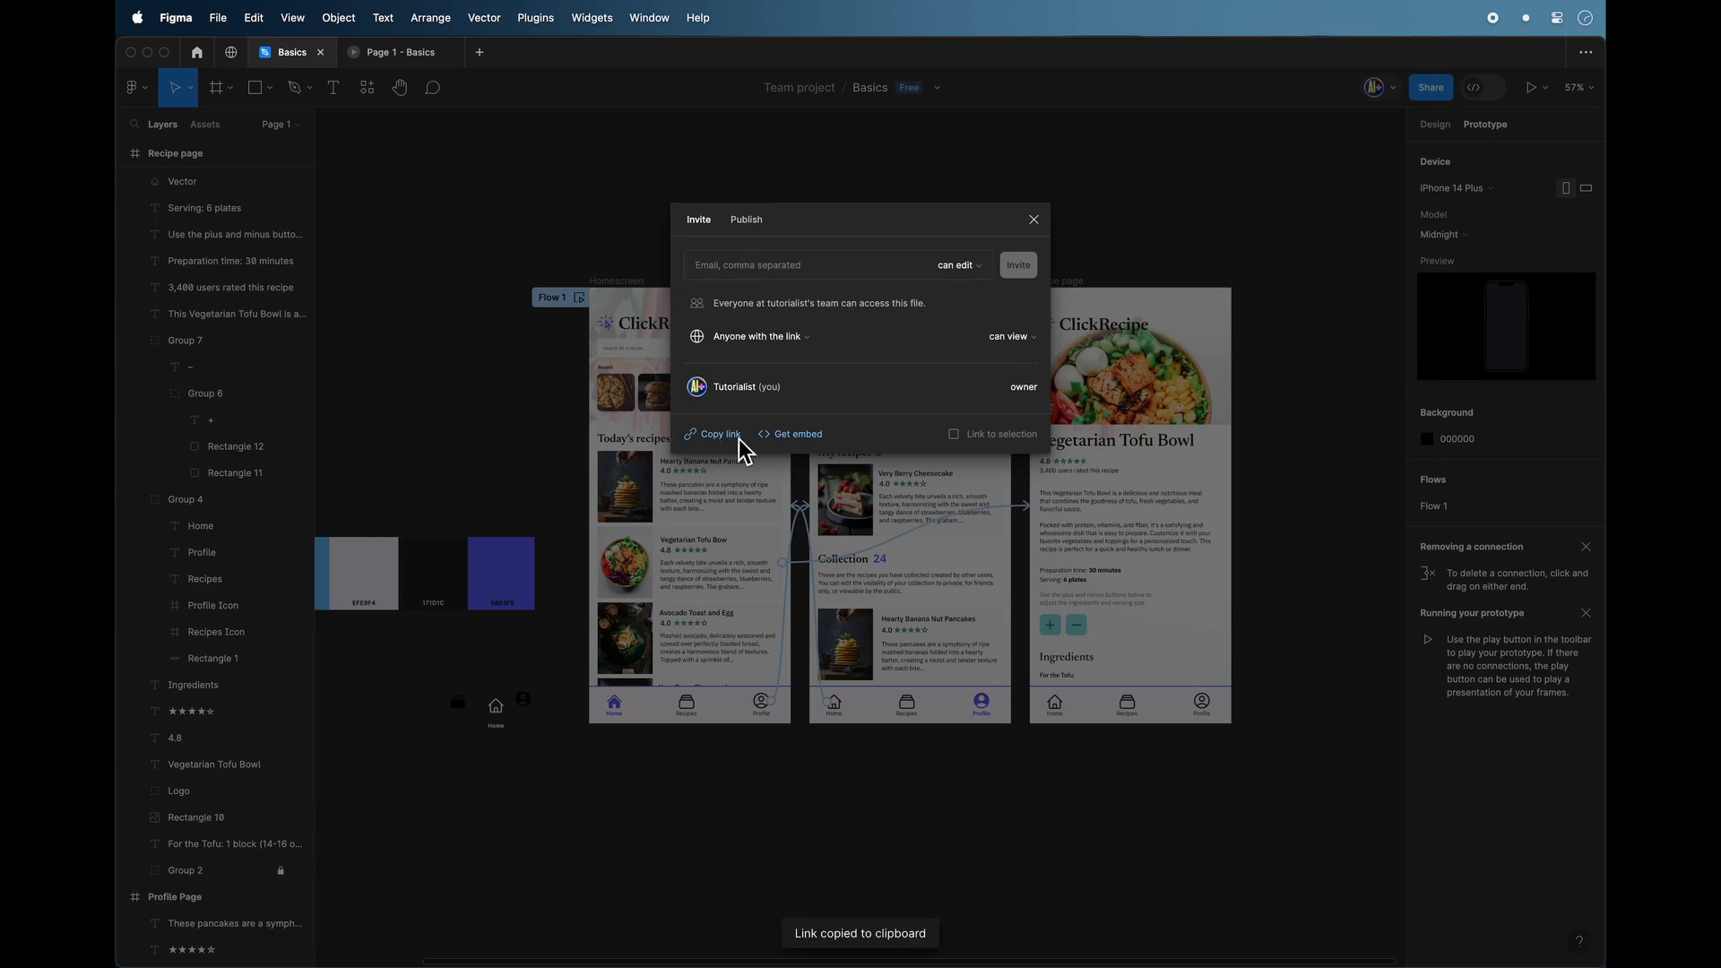
# Open the copied file link in Microsoft Edge and look over the shared color swatches and the three app frames.
pyautogui.press('Return')
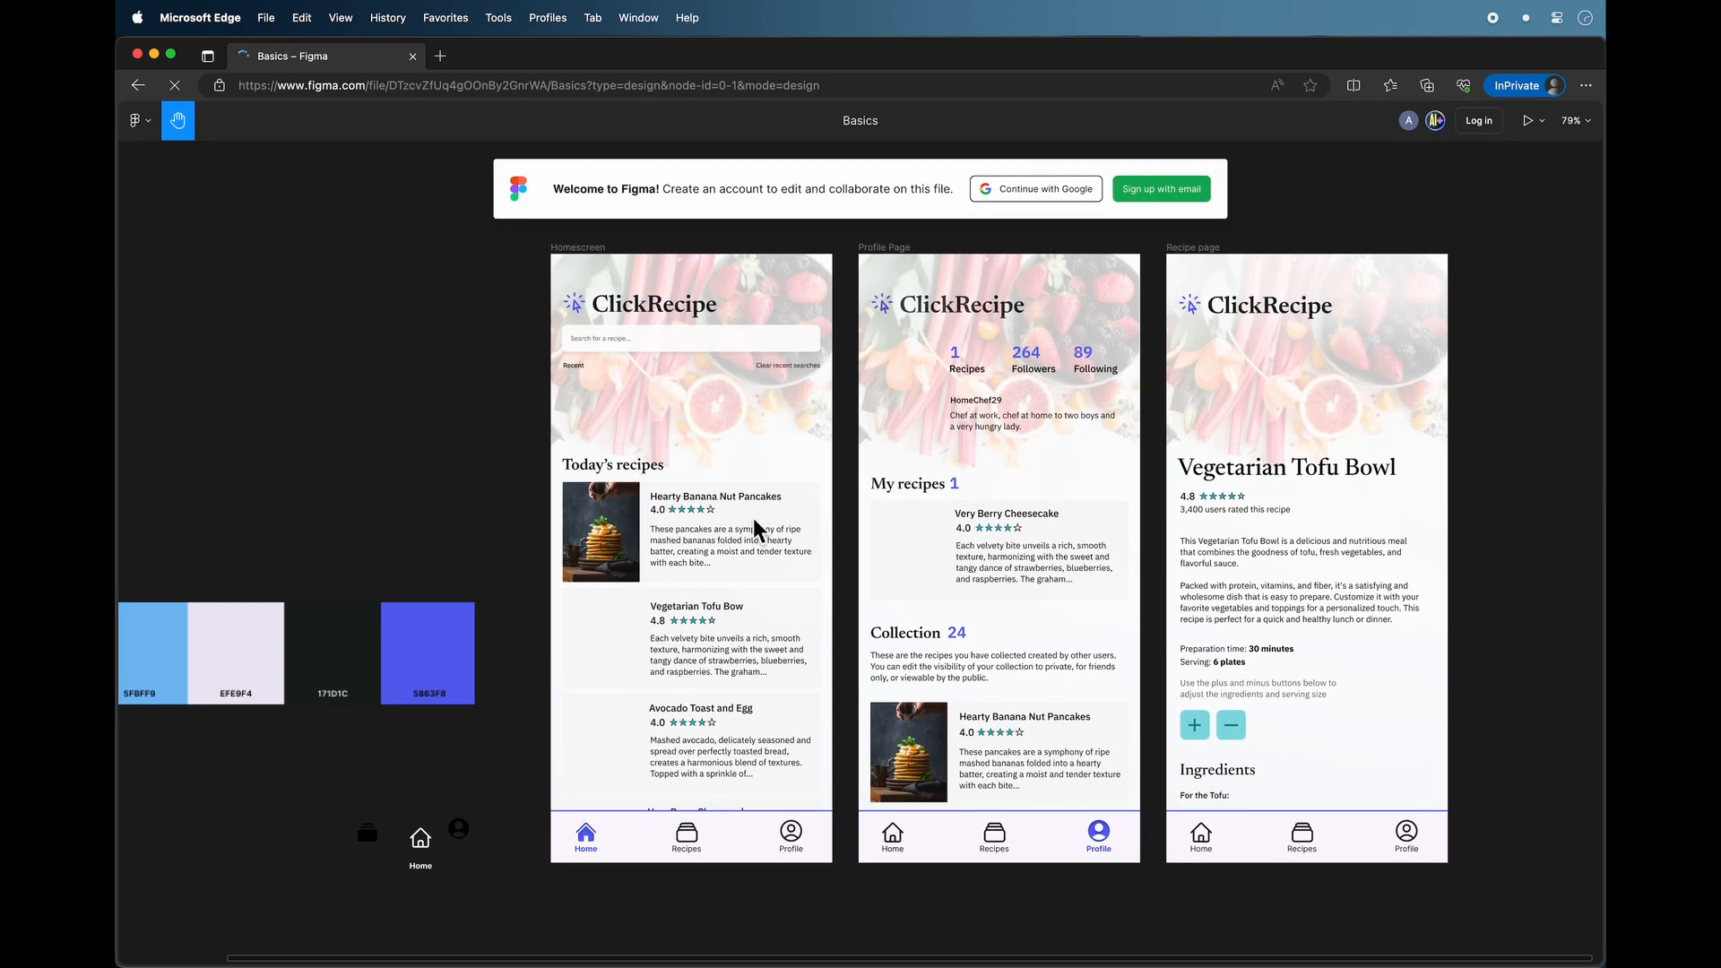
pyautogui.hscroll(-3, 753, 518)
pyautogui.moveTo(411, 692); pyautogui.dragTo(519, 645)
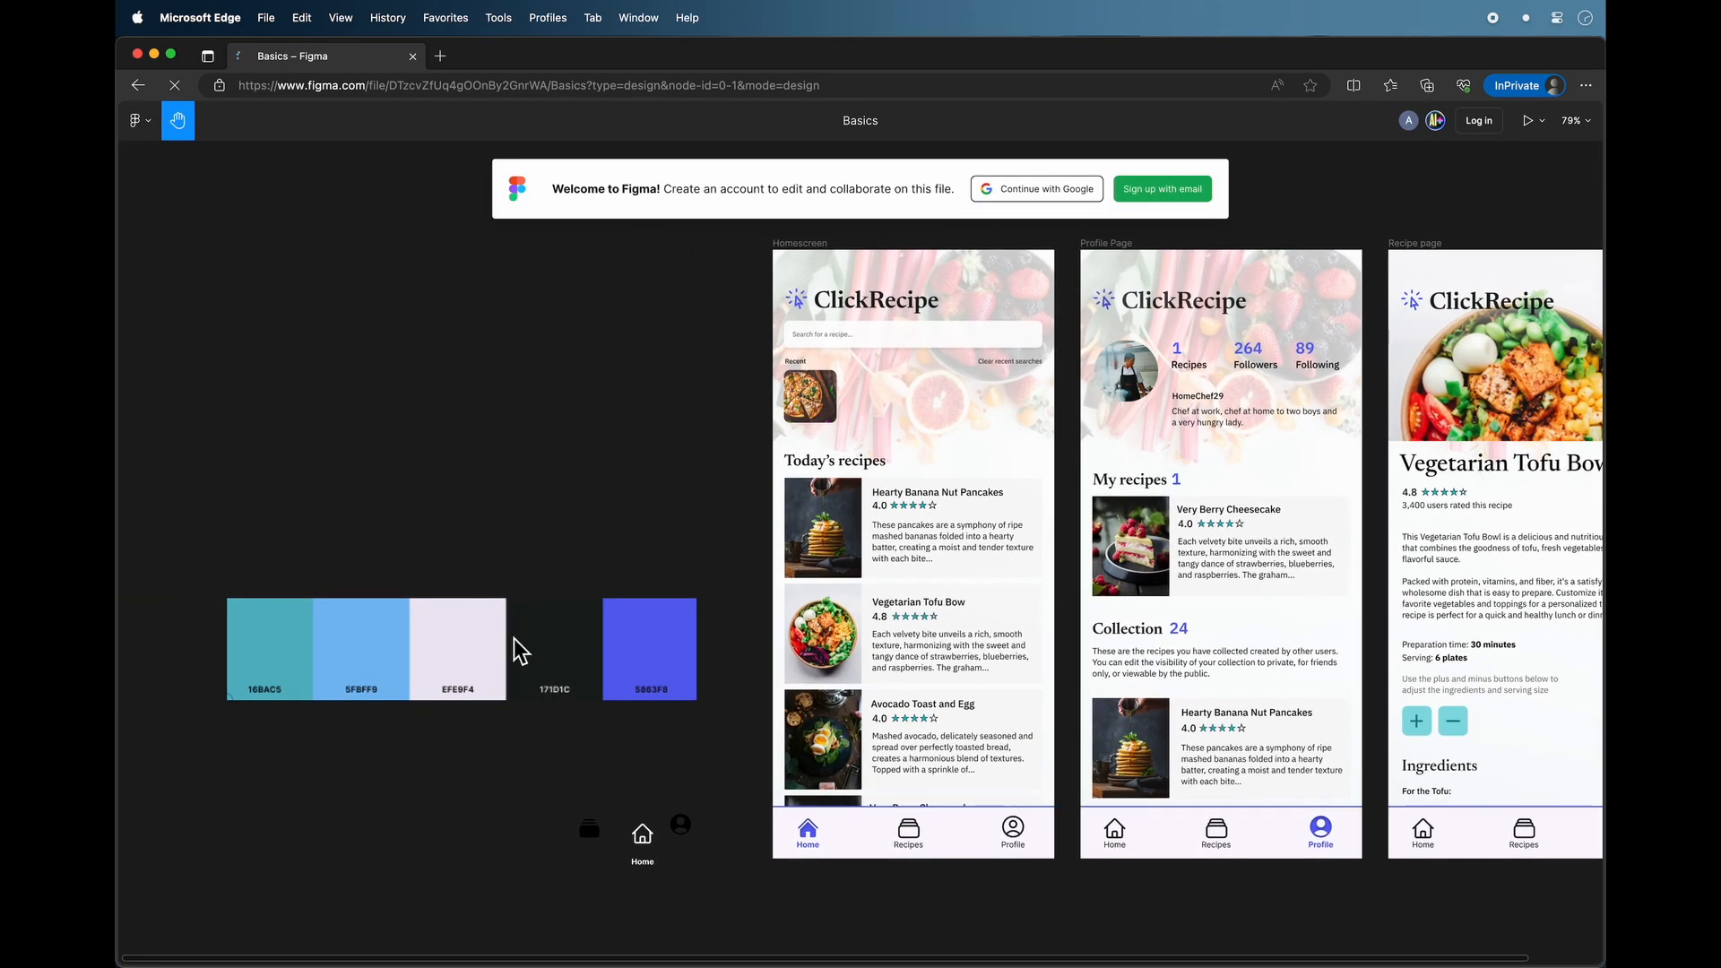
pyautogui.moveTo(1018, 722); pyautogui.dragTo(834, 730)
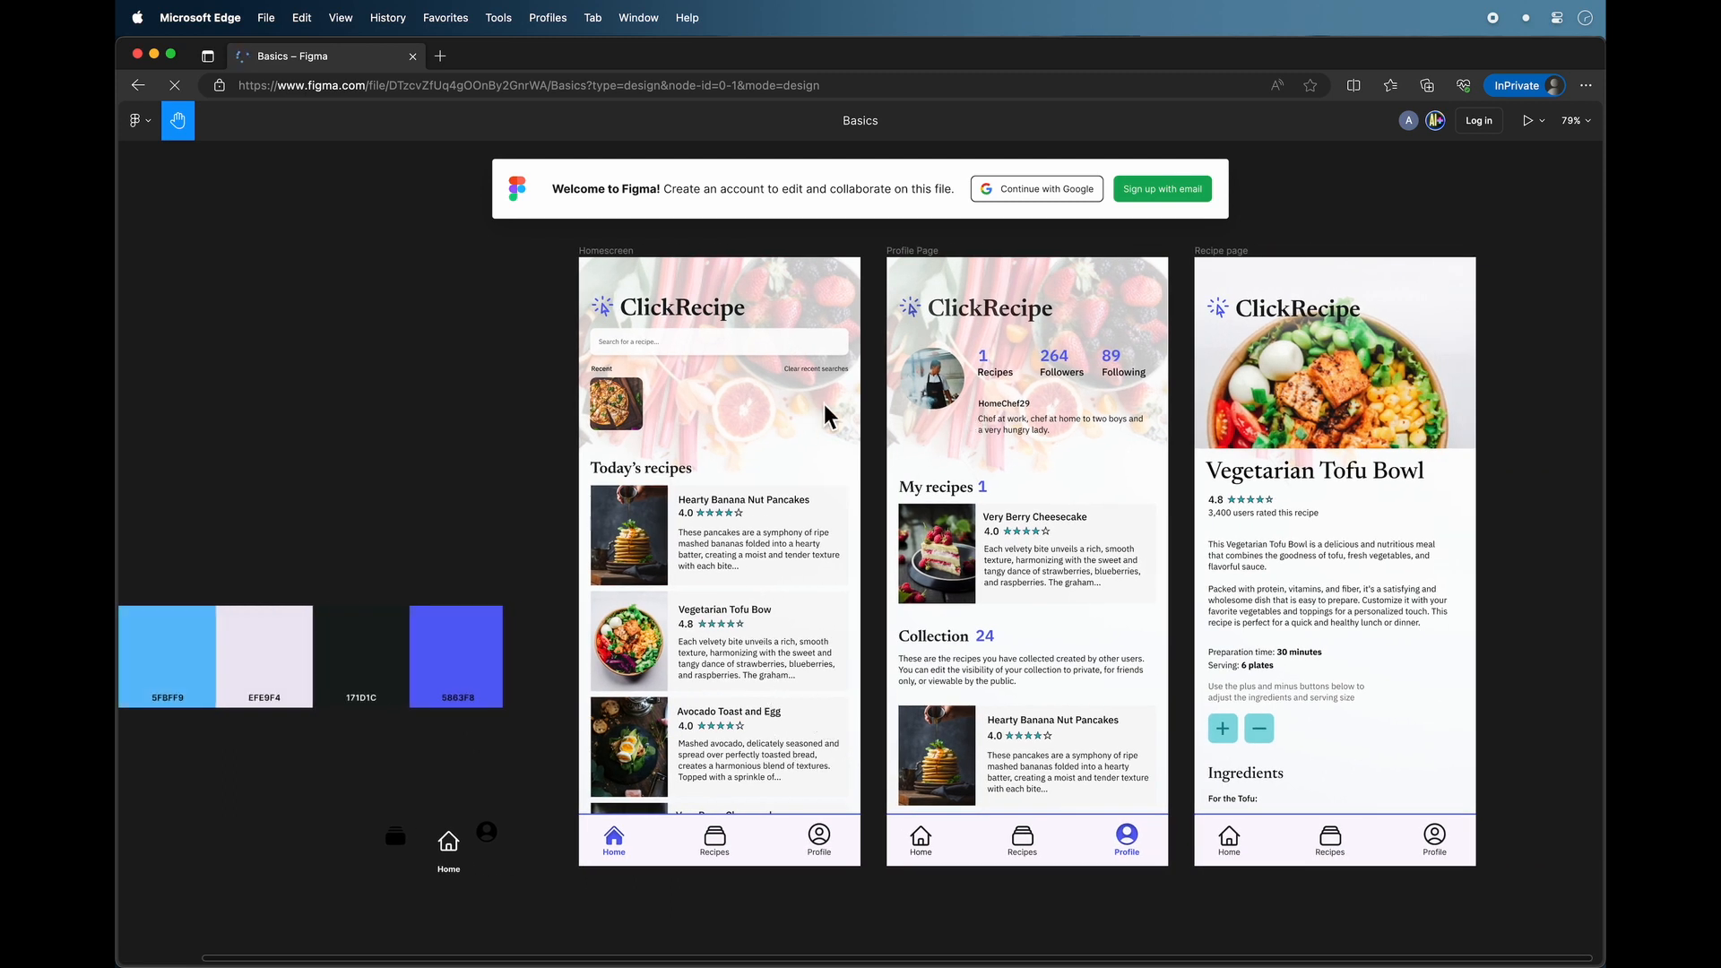
# Present the shared prototype: open the Recipe page from the Vegetarian Tofu Bow card, return to the Homescreen, and go to the Profile Page.
pyautogui.click(1528, 120)
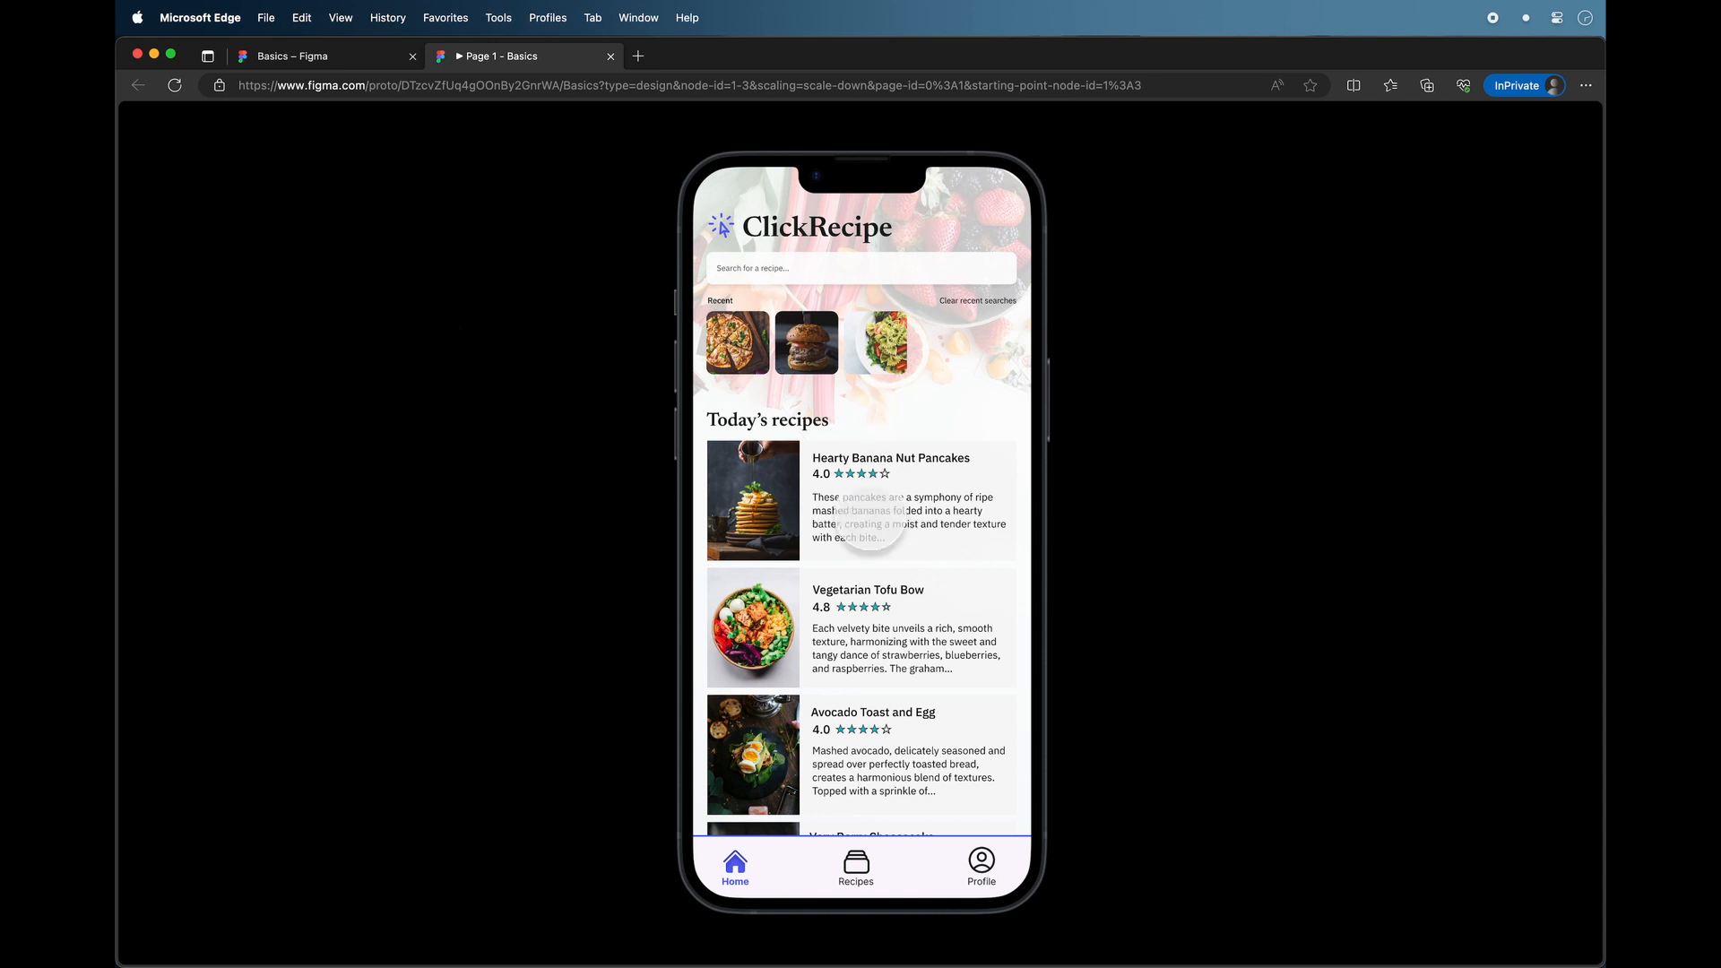
pyautogui.click(1151, 575)
pyautogui.click(926, 642)
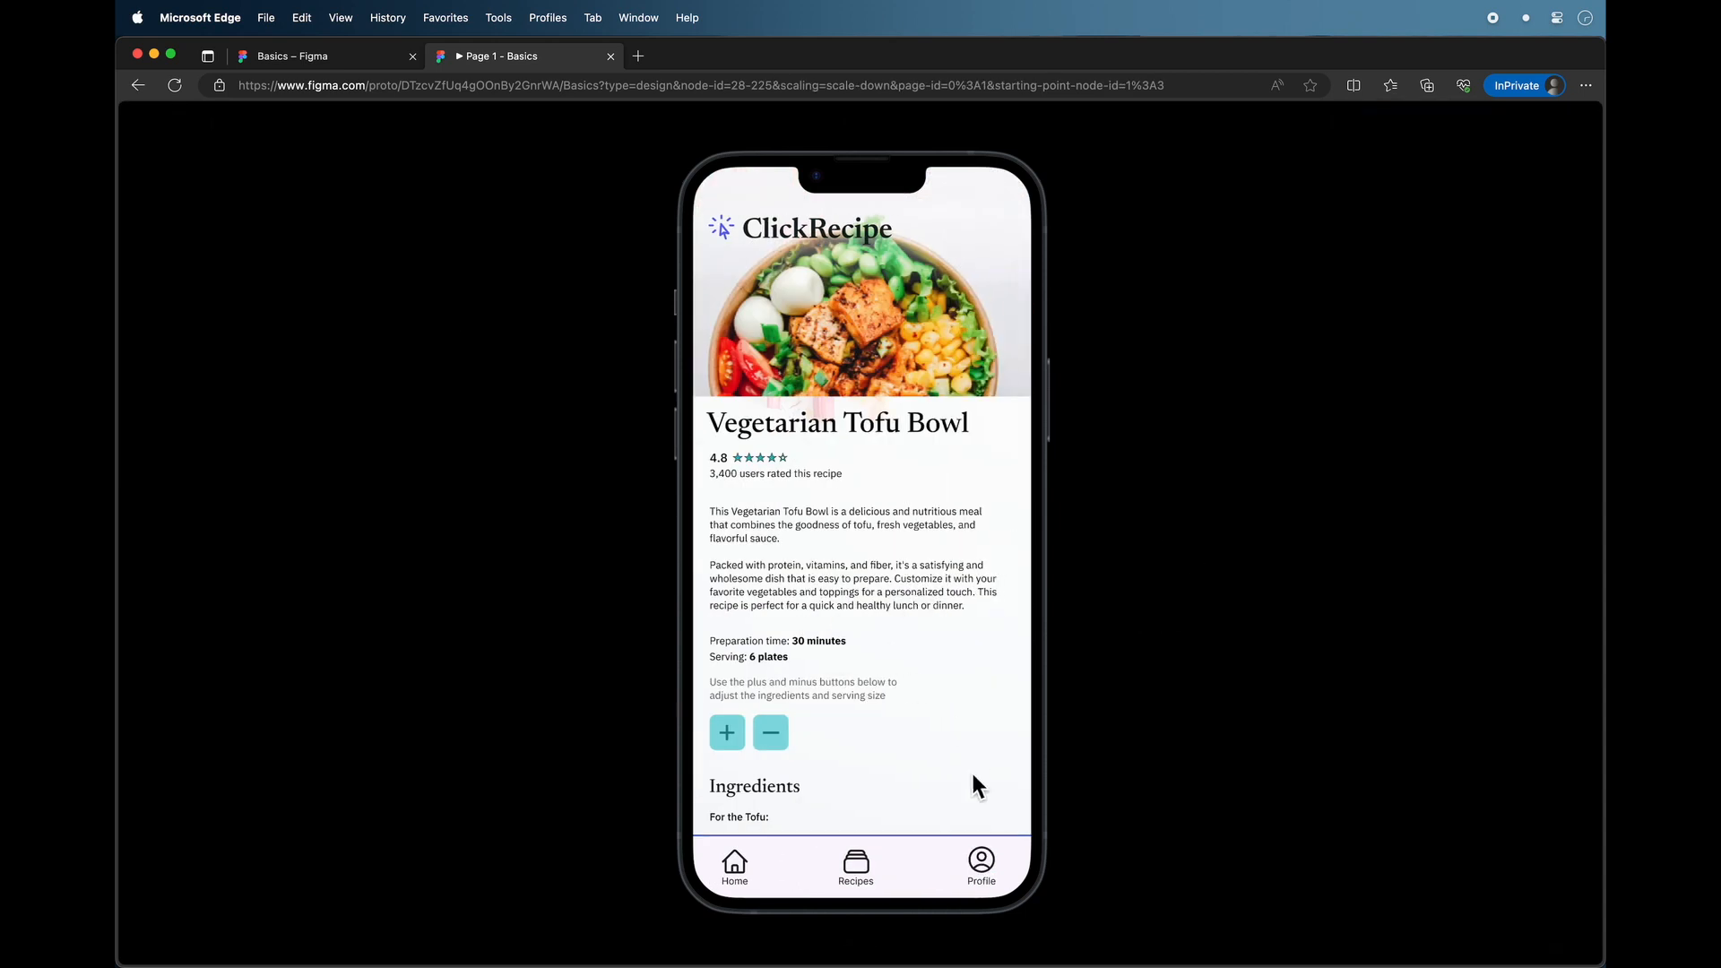
pyautogui.click(735, 862)
pyautogui.click(982, 863)
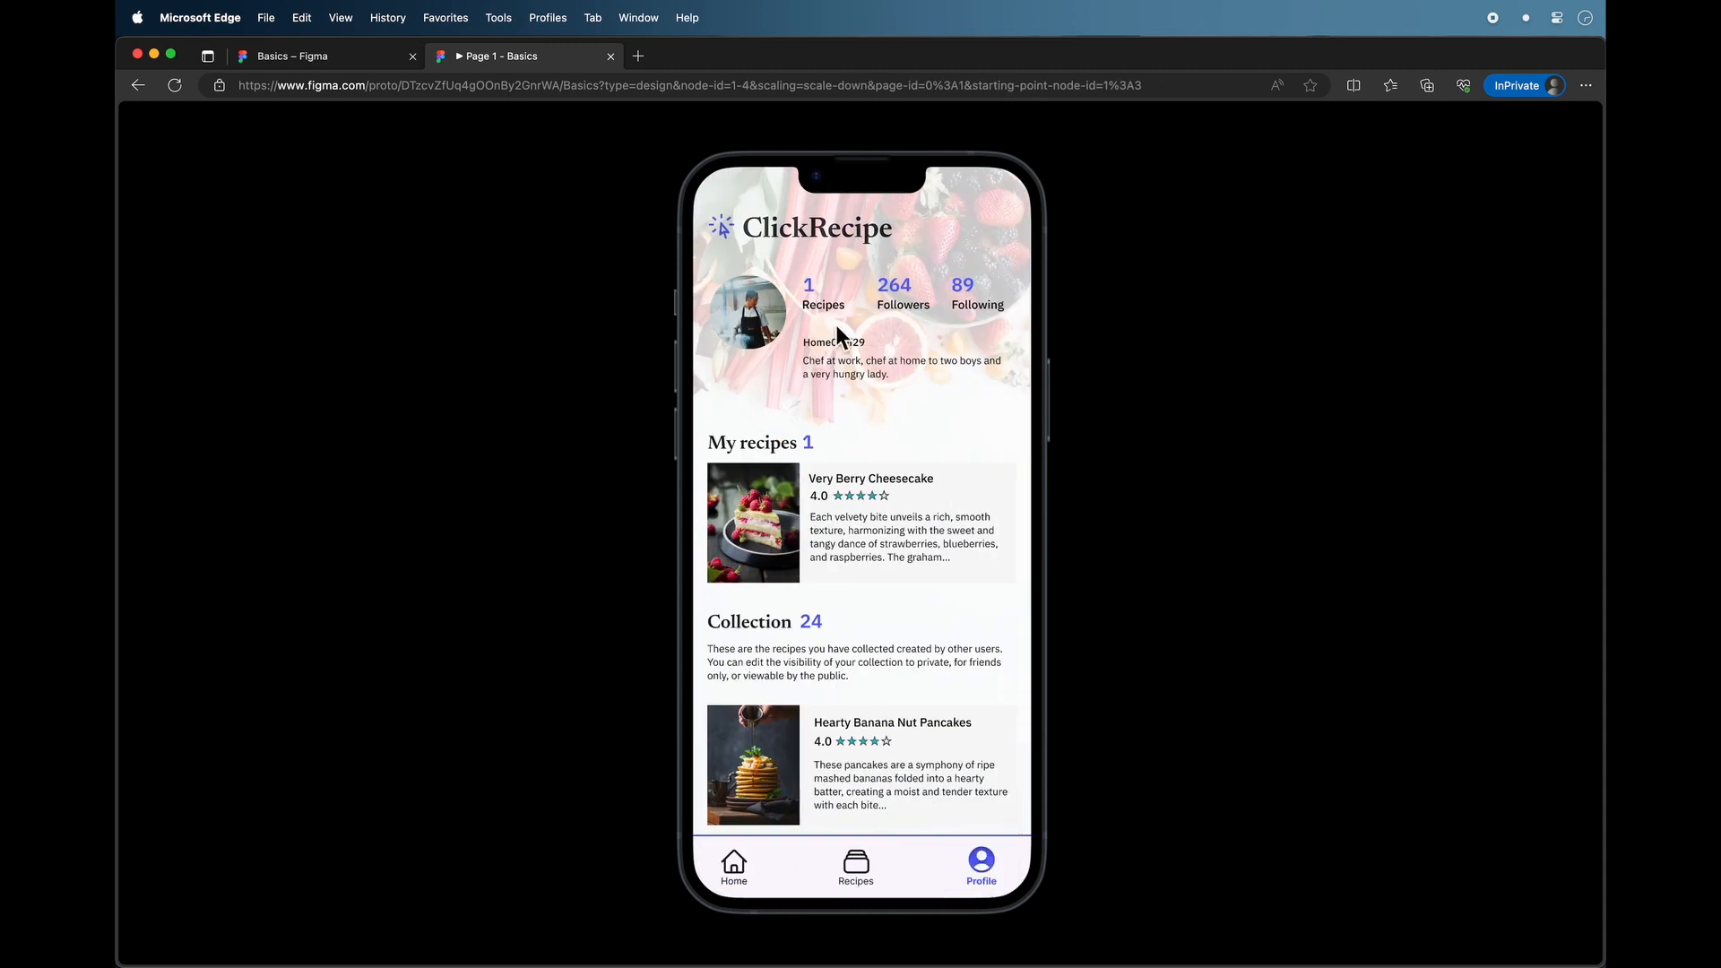
# Return from the Profile Page to the Homescreen in the shared prototype.
pyautogui.click(740, 860)
pyautogui.click(1207, 524)
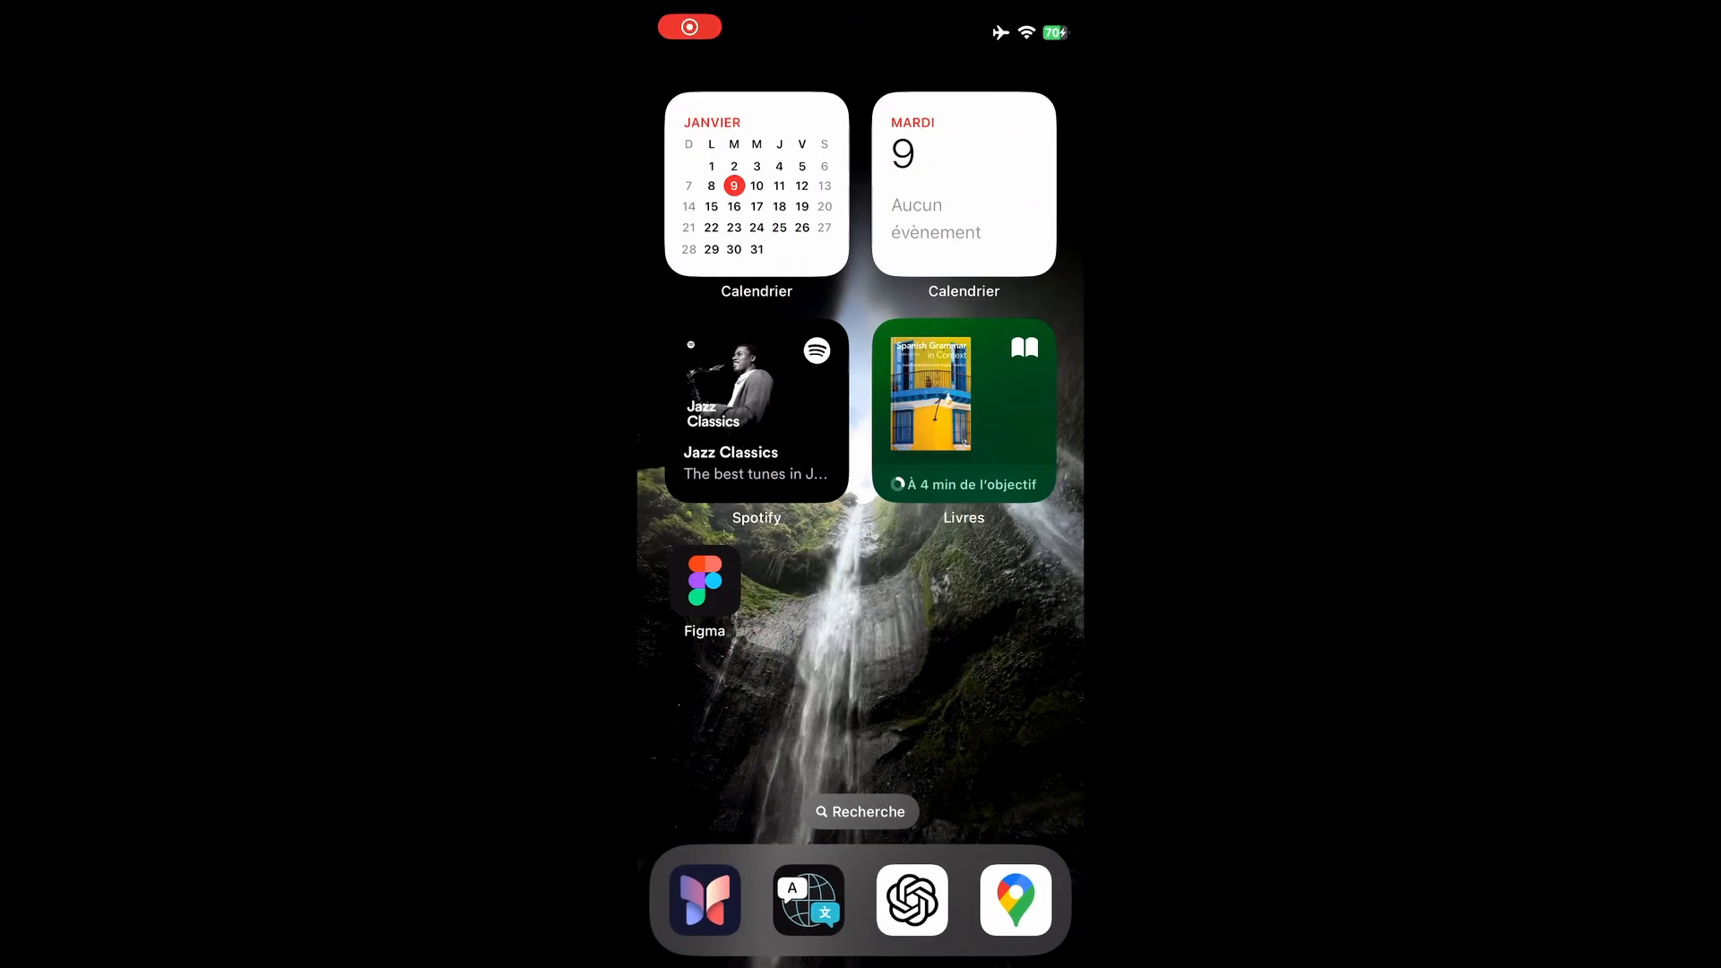
# Open the prototype in the Figma app on the phone and scroll through the Homescreen's recipe list.
pyautogui.click(705, 581)
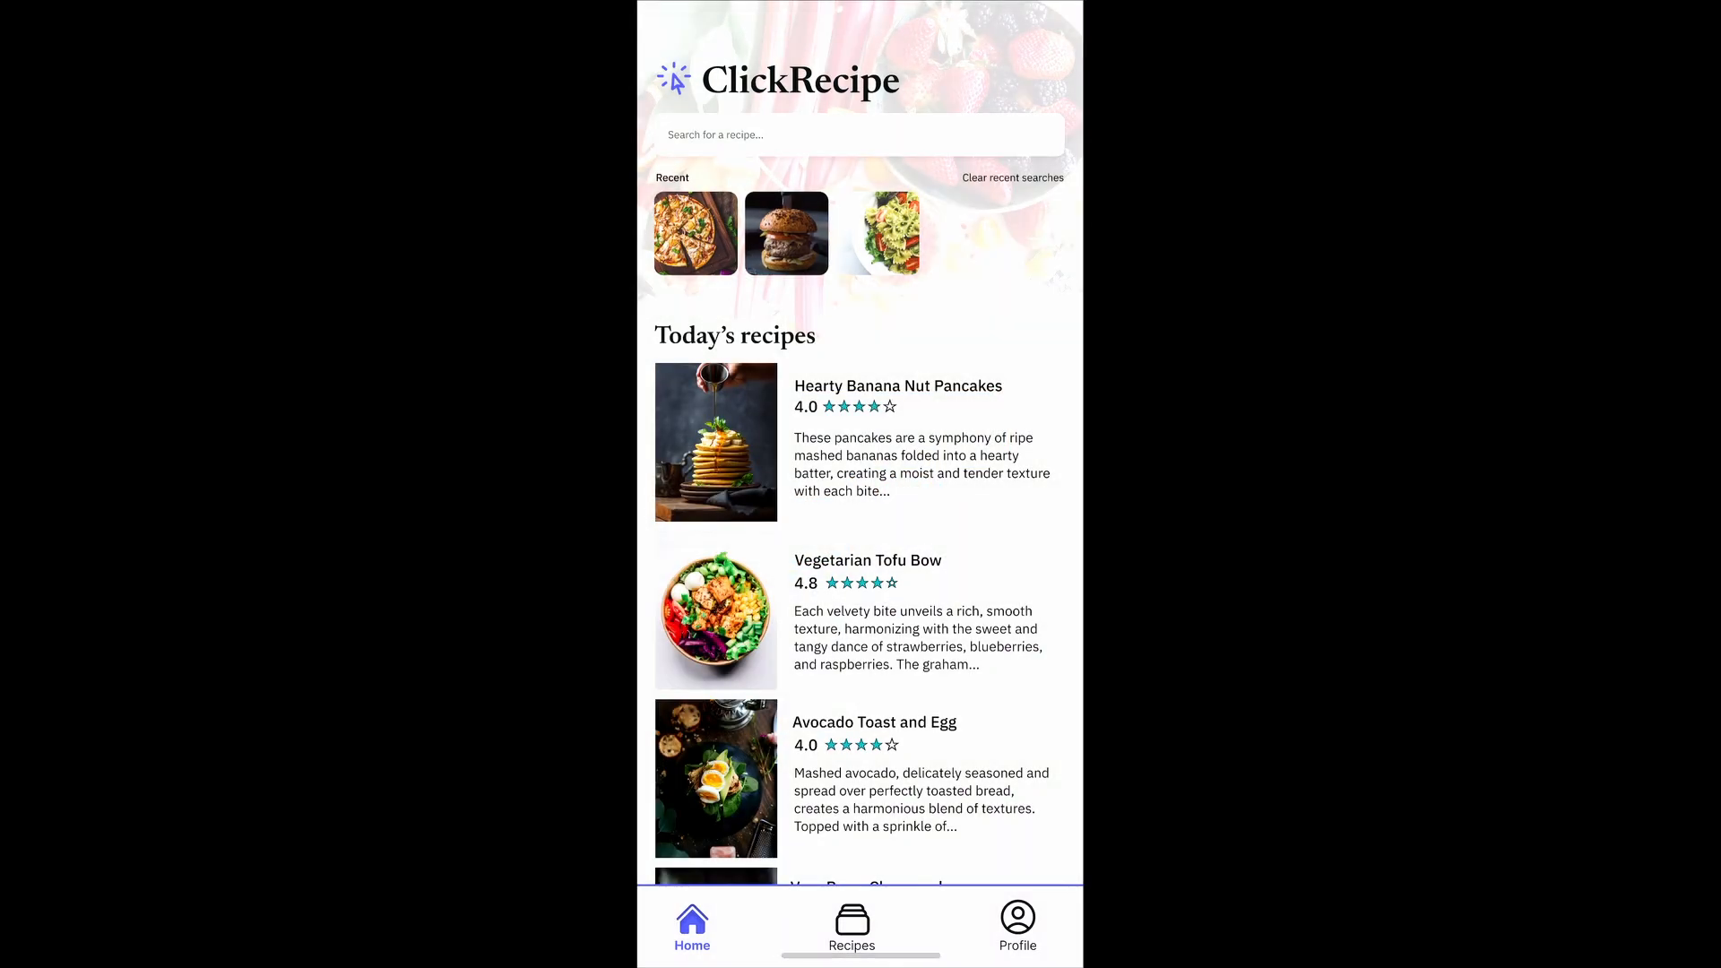
pyautogui.scroll(-5, 861, 448)
pyautogui.scroll(4, 861, 449)
pyautogui.scroll(-5, 860, 448)
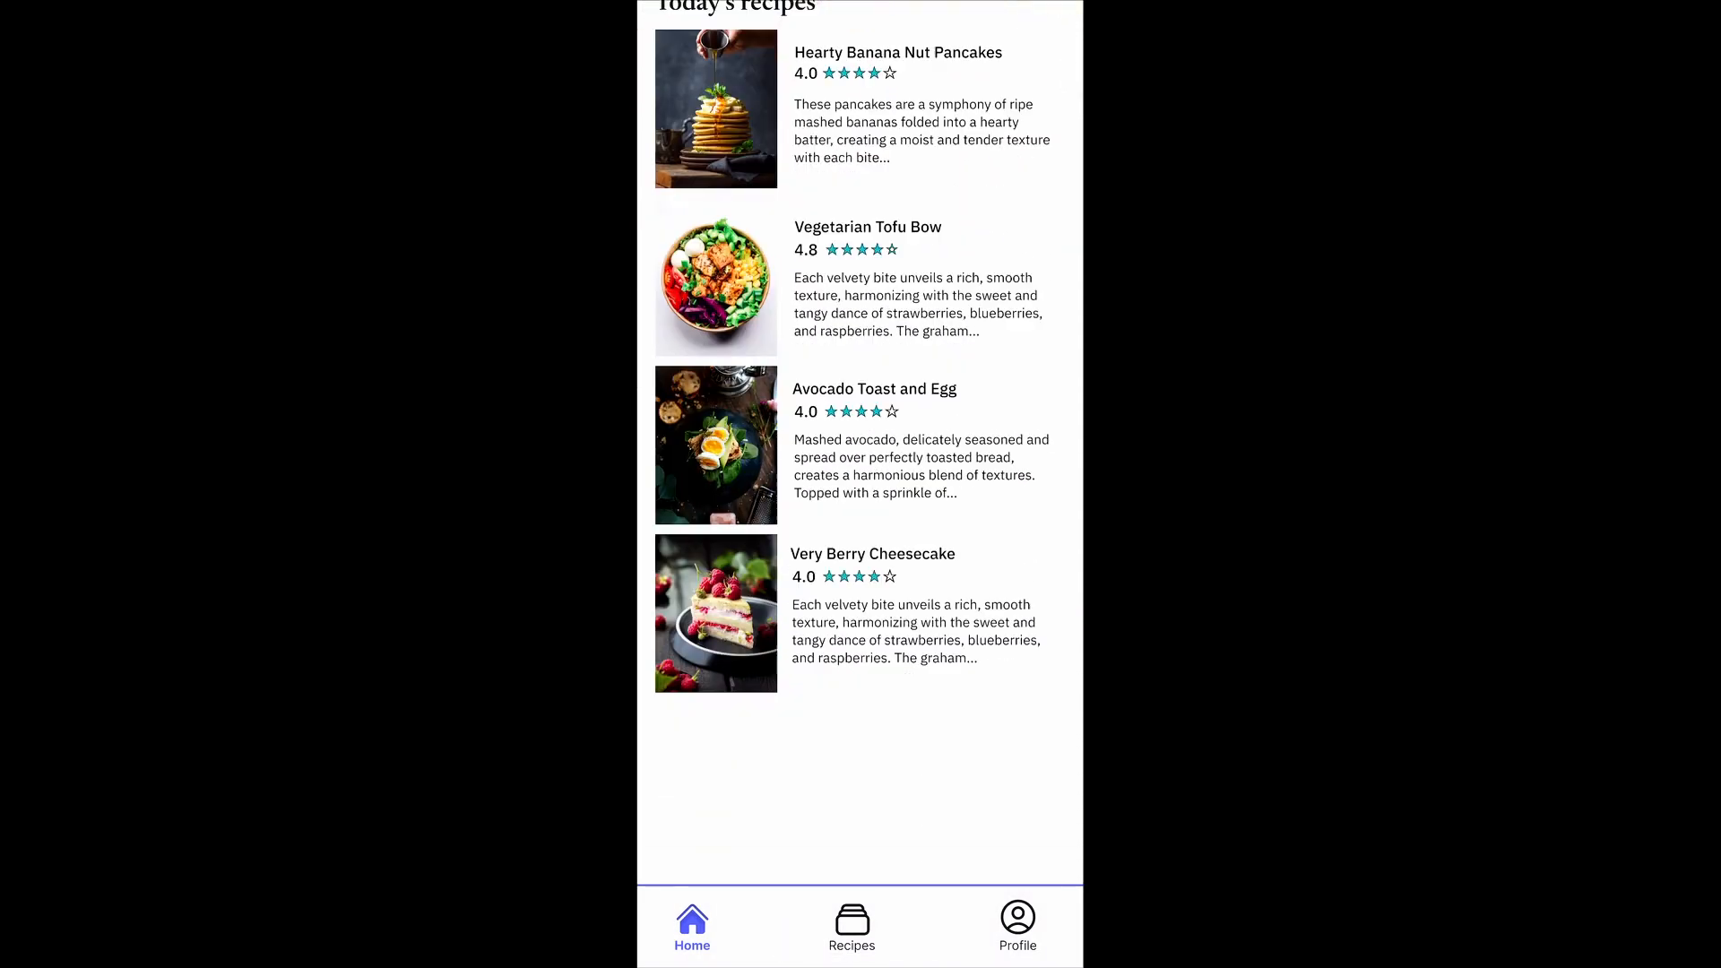
pyautogui.scroll(5, 860, 449)
pyautogui.scroll(-2, 861, 449)
# Open the Recipe page from the Vegetarian Tofu Bow card on the phone, return to the Homescreen, and go to the Profile Page.
pyautogui.click(807, 547)
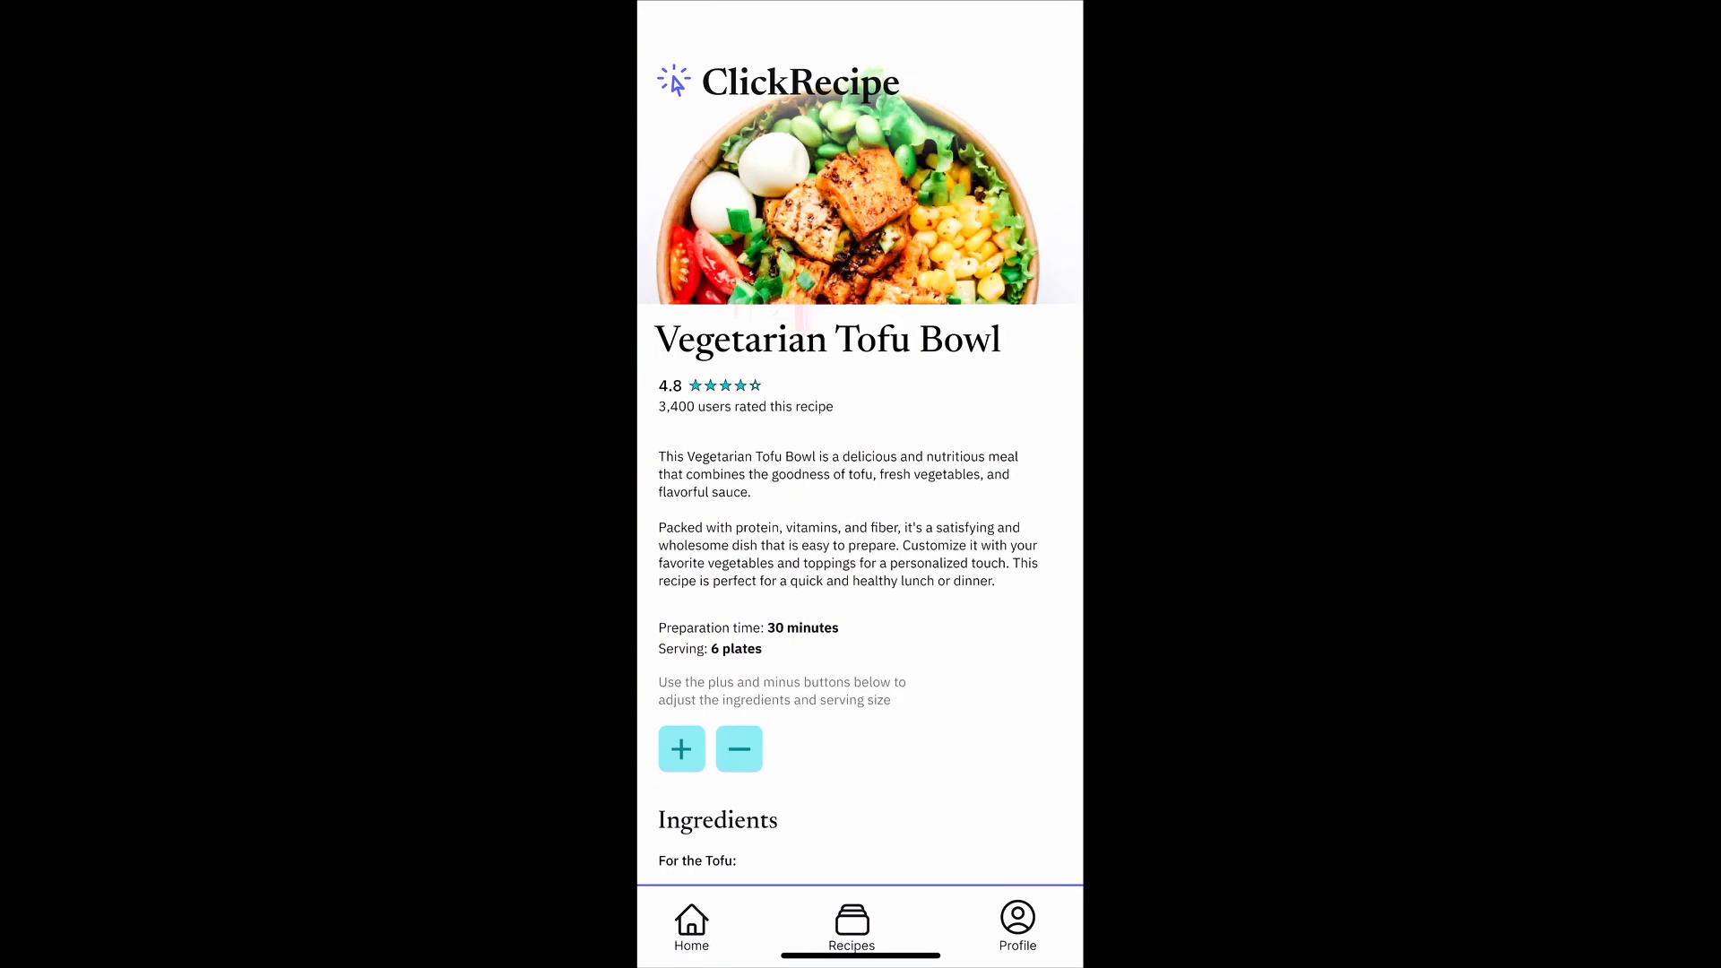
pyautogui.click(691, 923)
pyautogui.click(1017, 924)
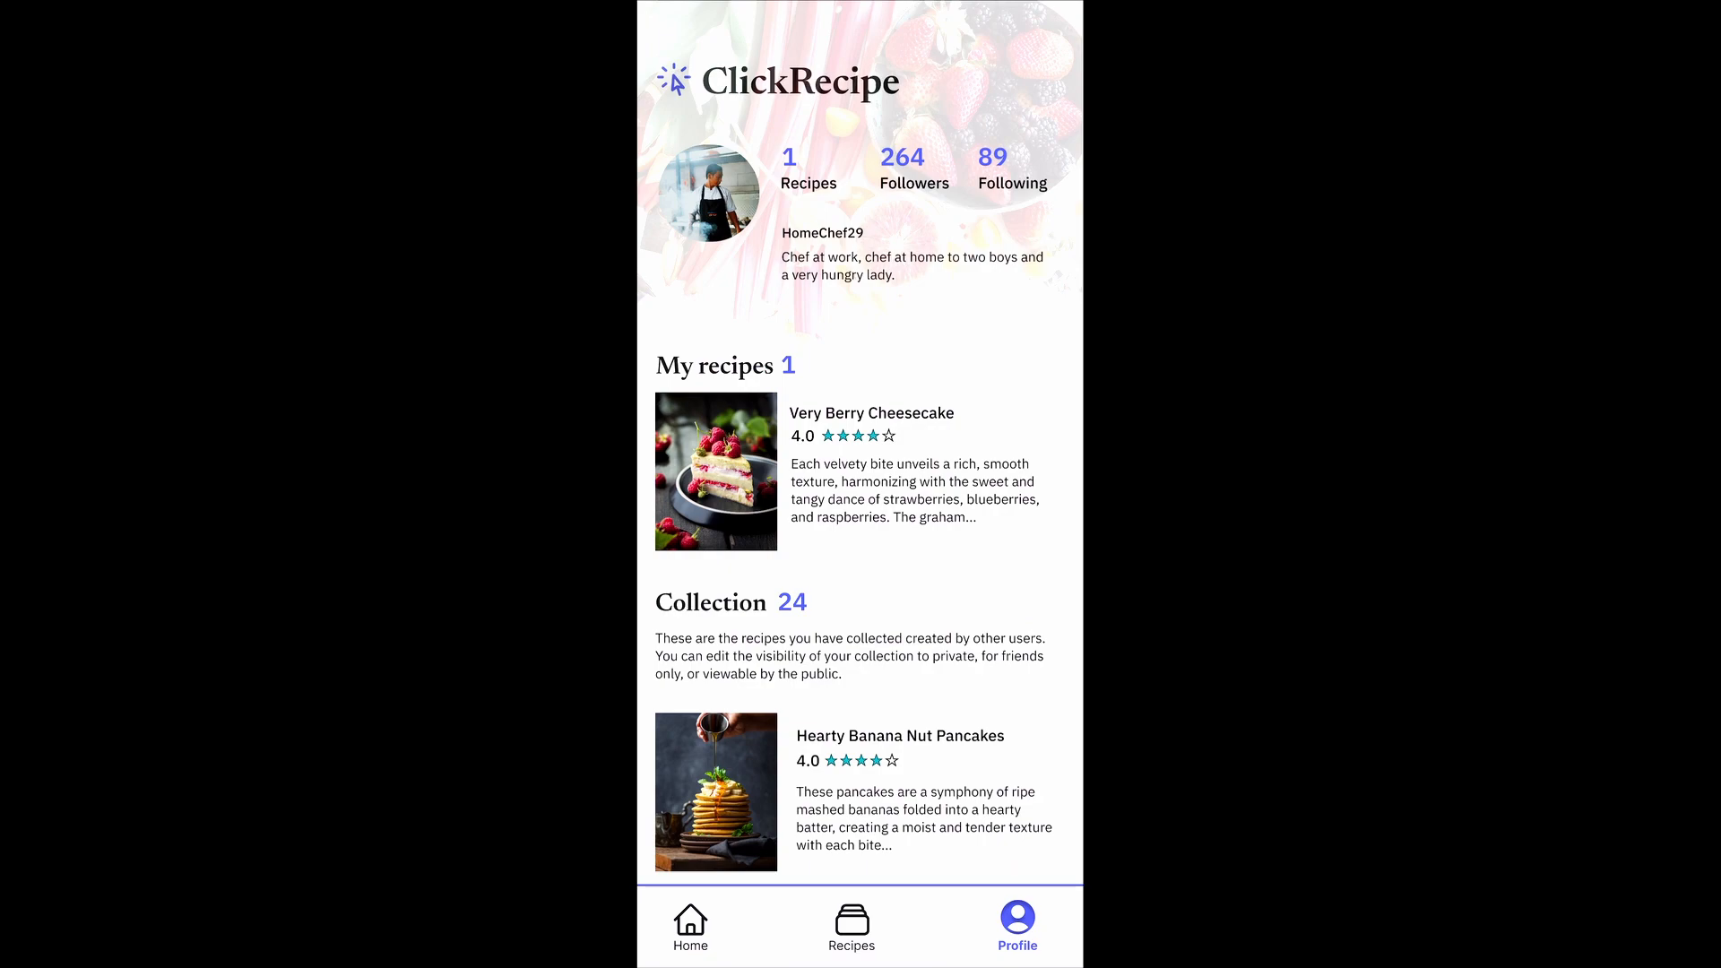
# In the desktop Basics file, hide the interface and export the frames as a PDF named ClickRecipe Screens in Downloads.
pyautogui.press('super+period')
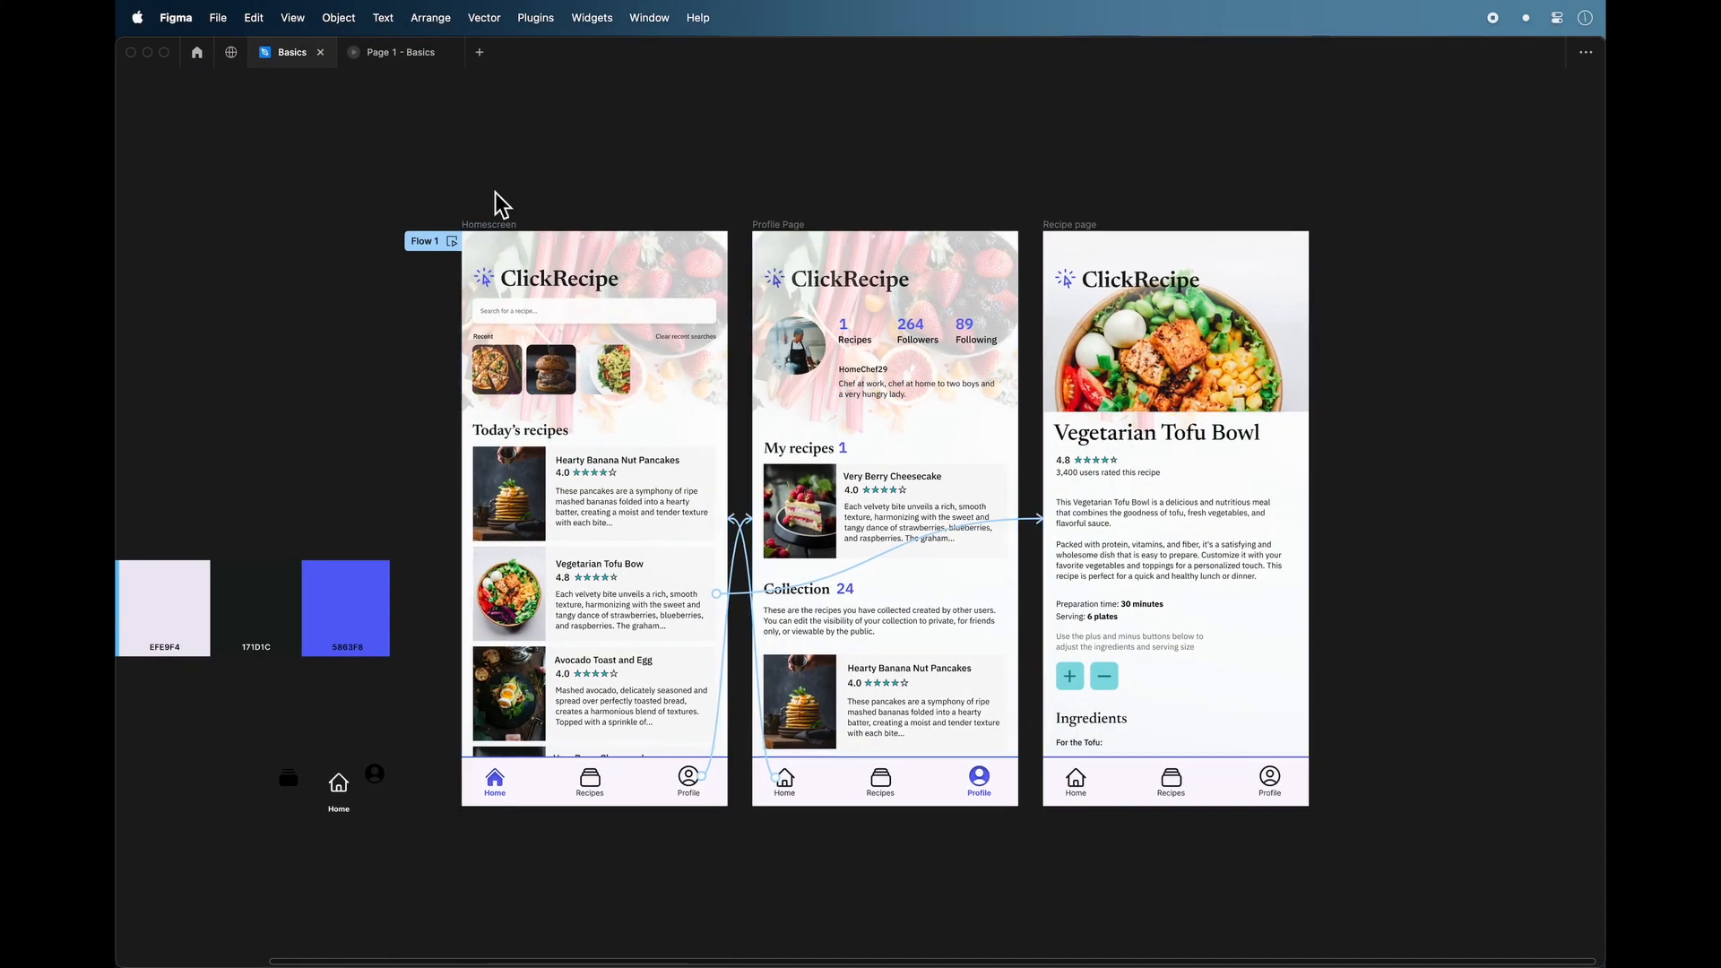
pyautogui.click(222, 20)
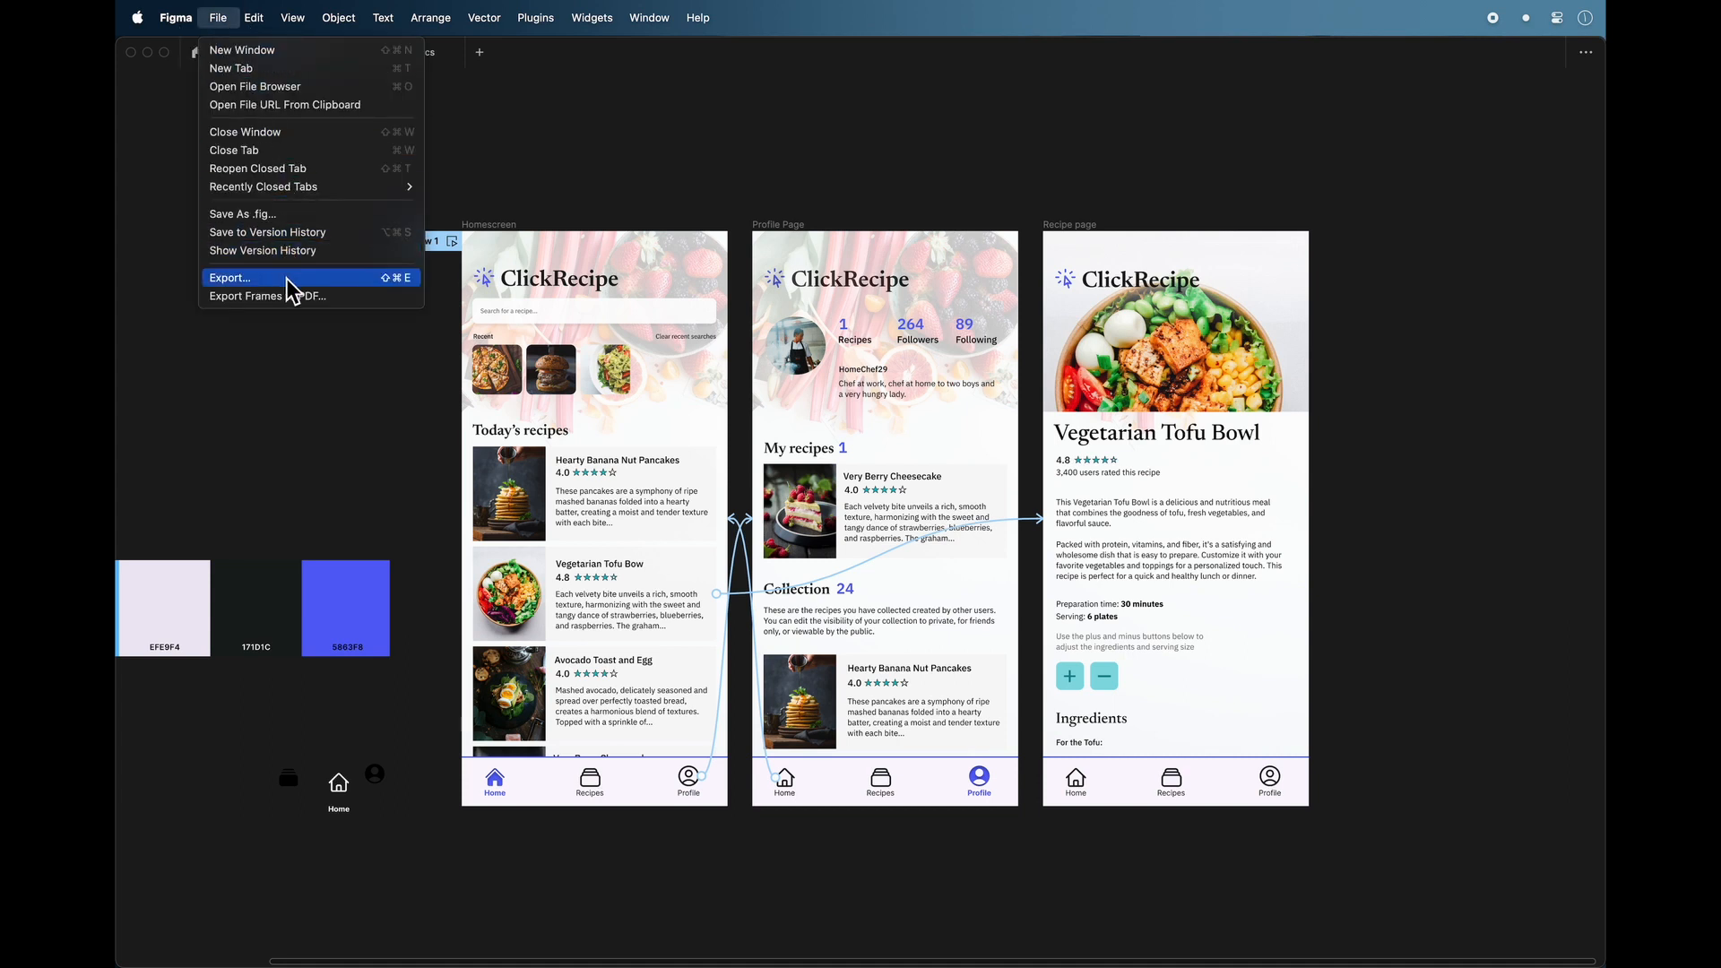
pyautogui.click(375, 300)
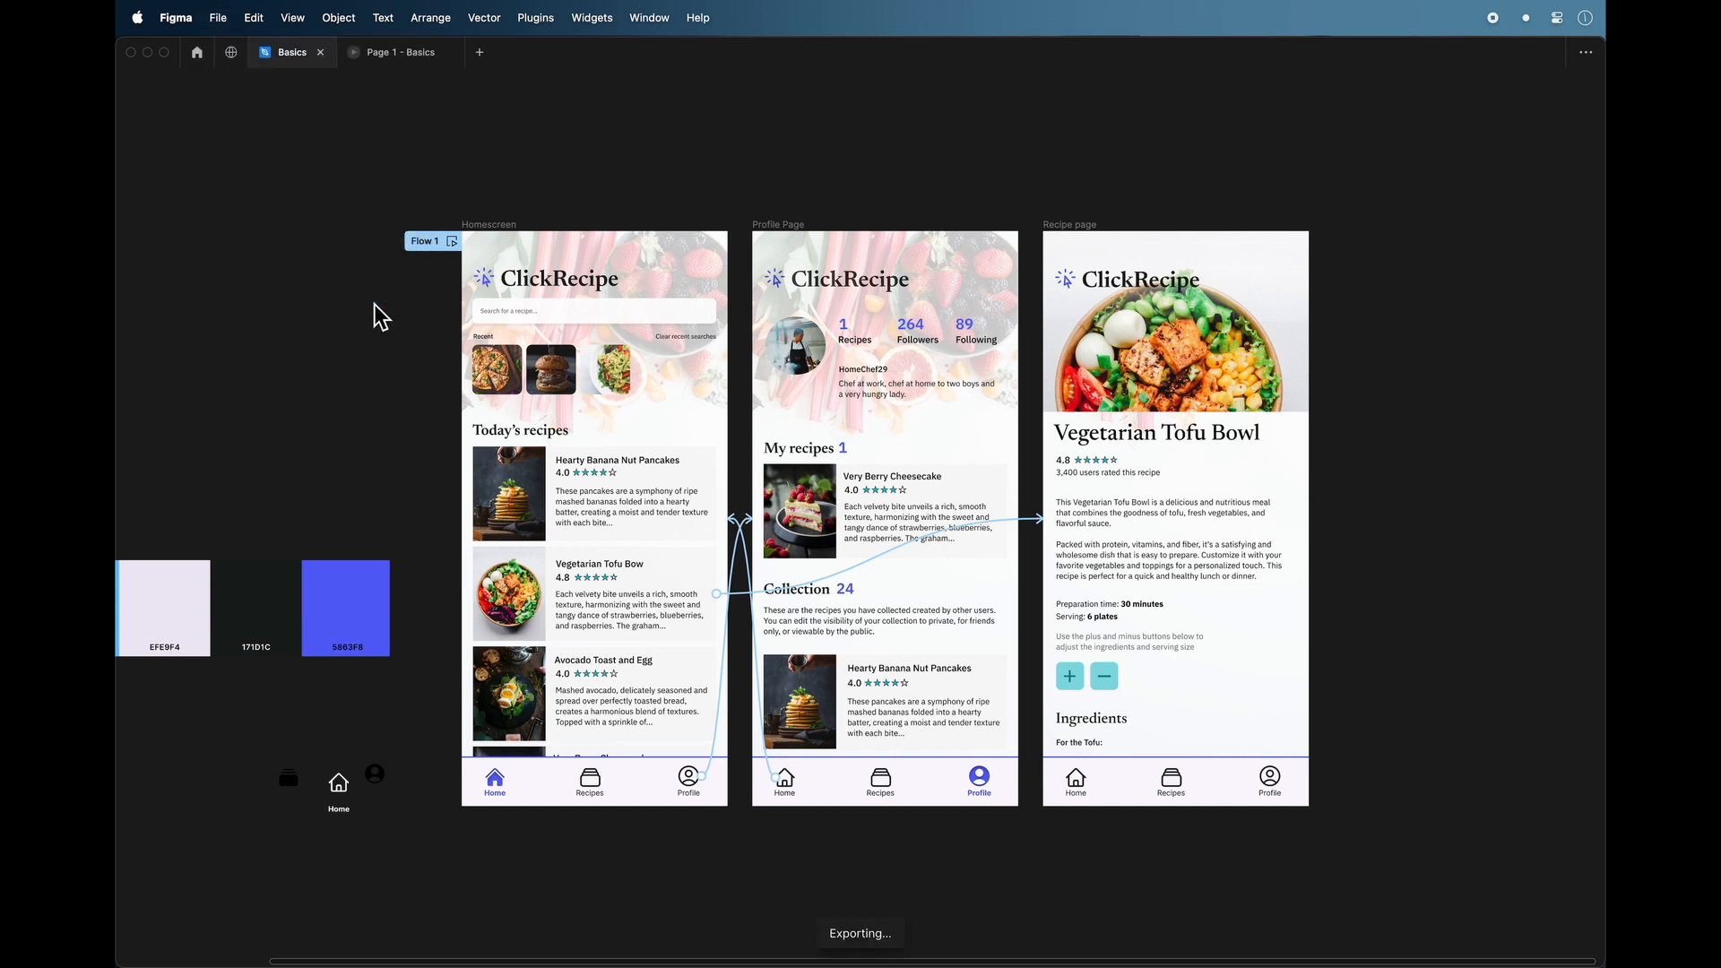
pyautogui.write('ClickRecipe')
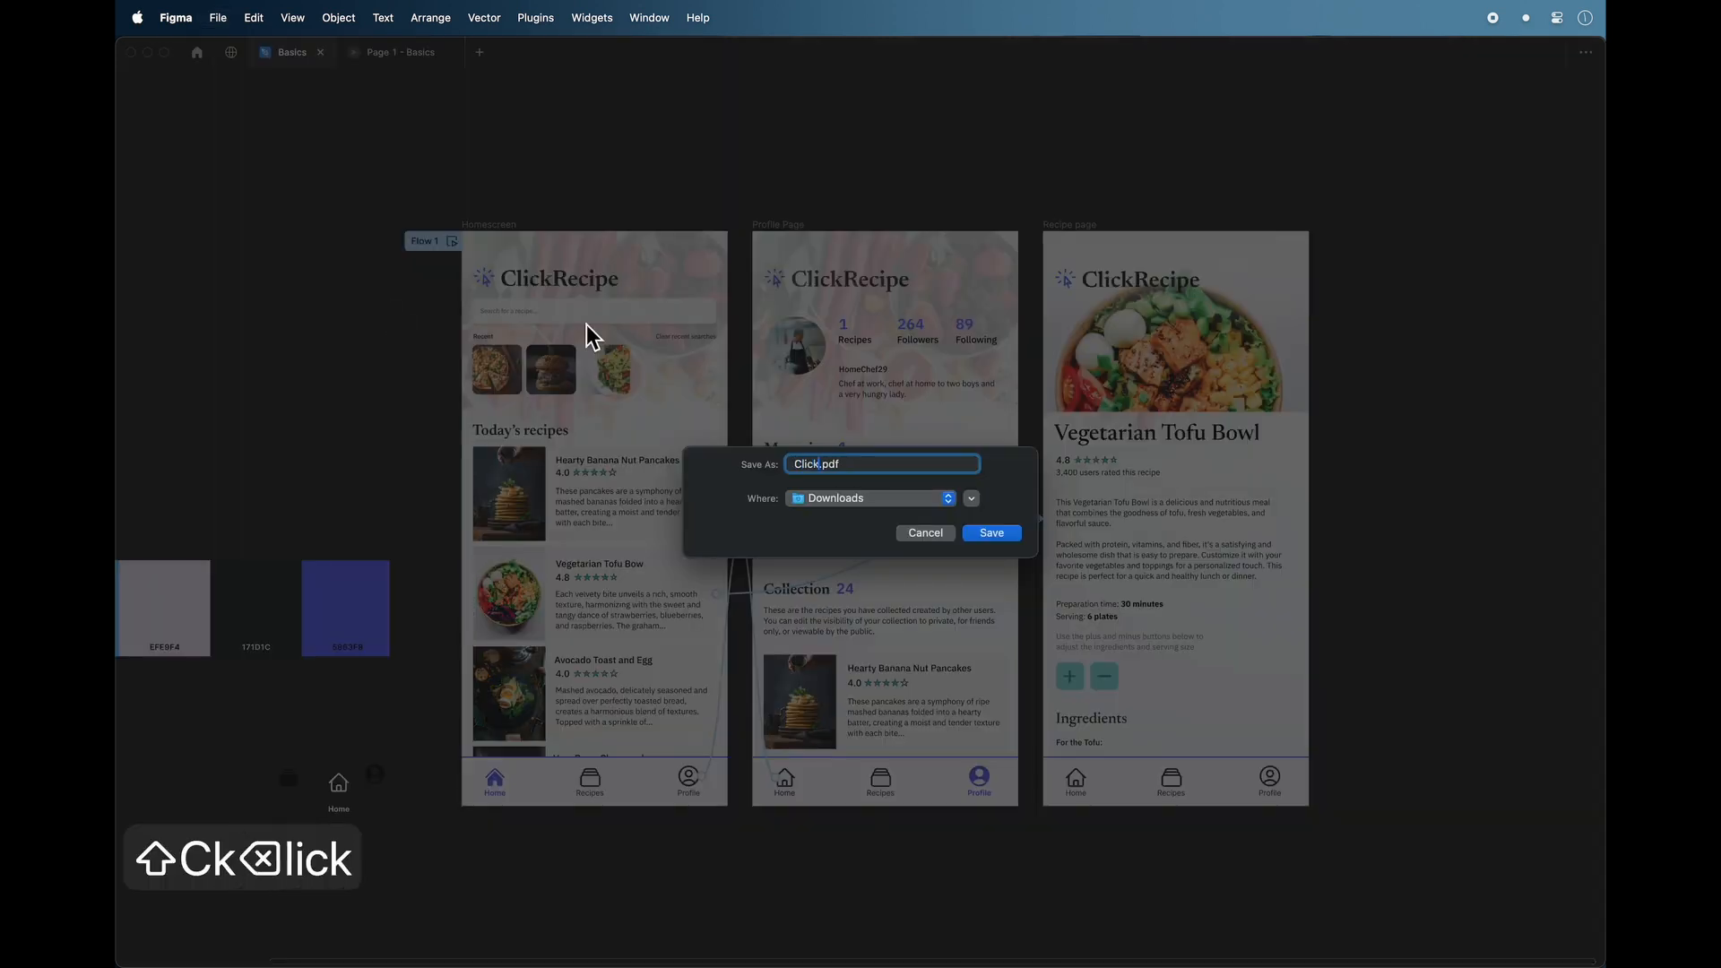
pyautogui.press('Return')
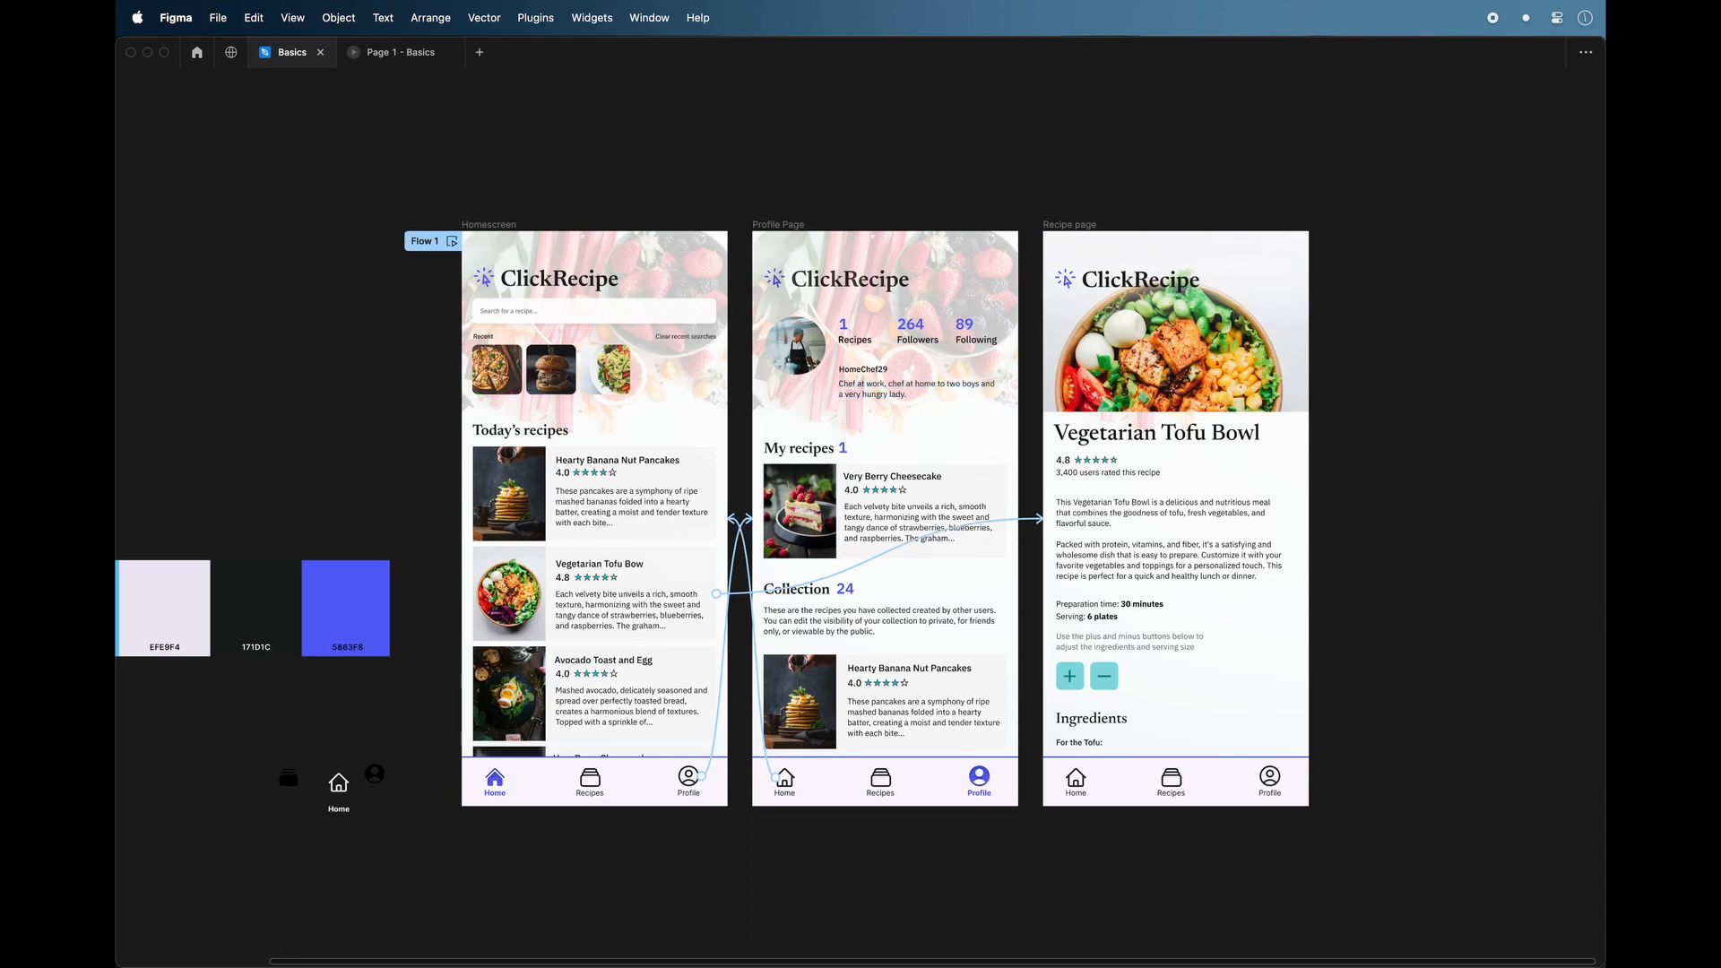
# Open ClickRecipe Screens.pdf from the Downloads folder and look through its exported pages.
pyautogui.moveTo(1118, 963)
pyautogui.click(1042, 931)
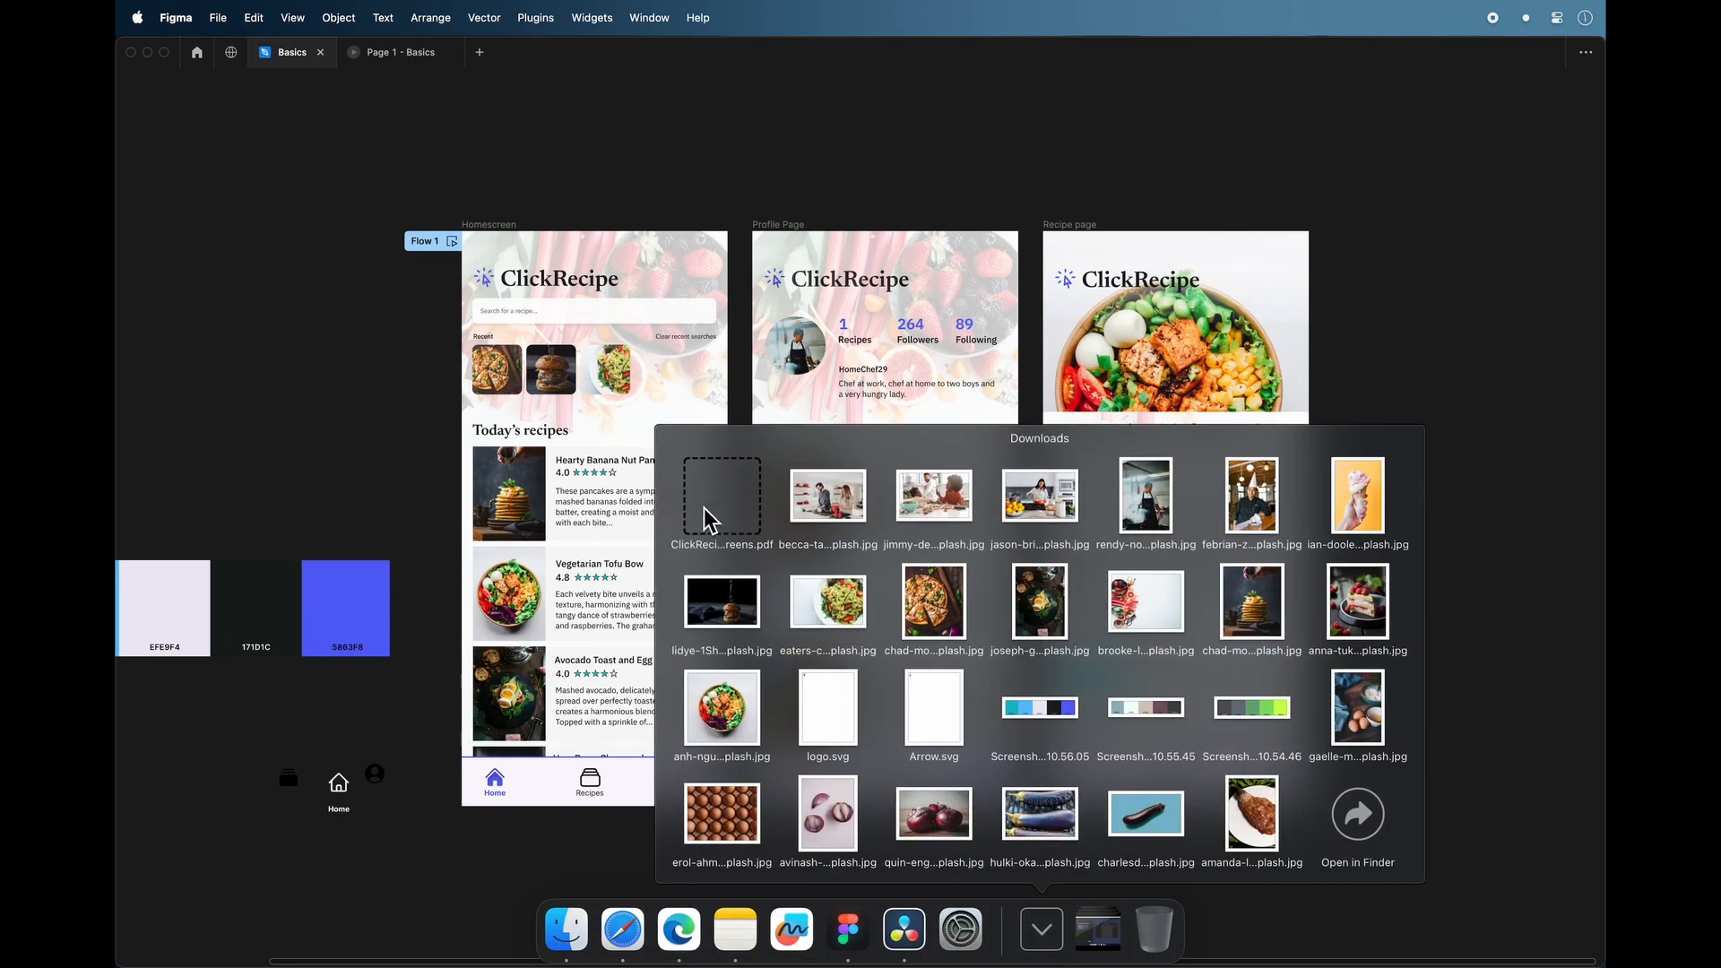
pyautogui.click(705, 508)
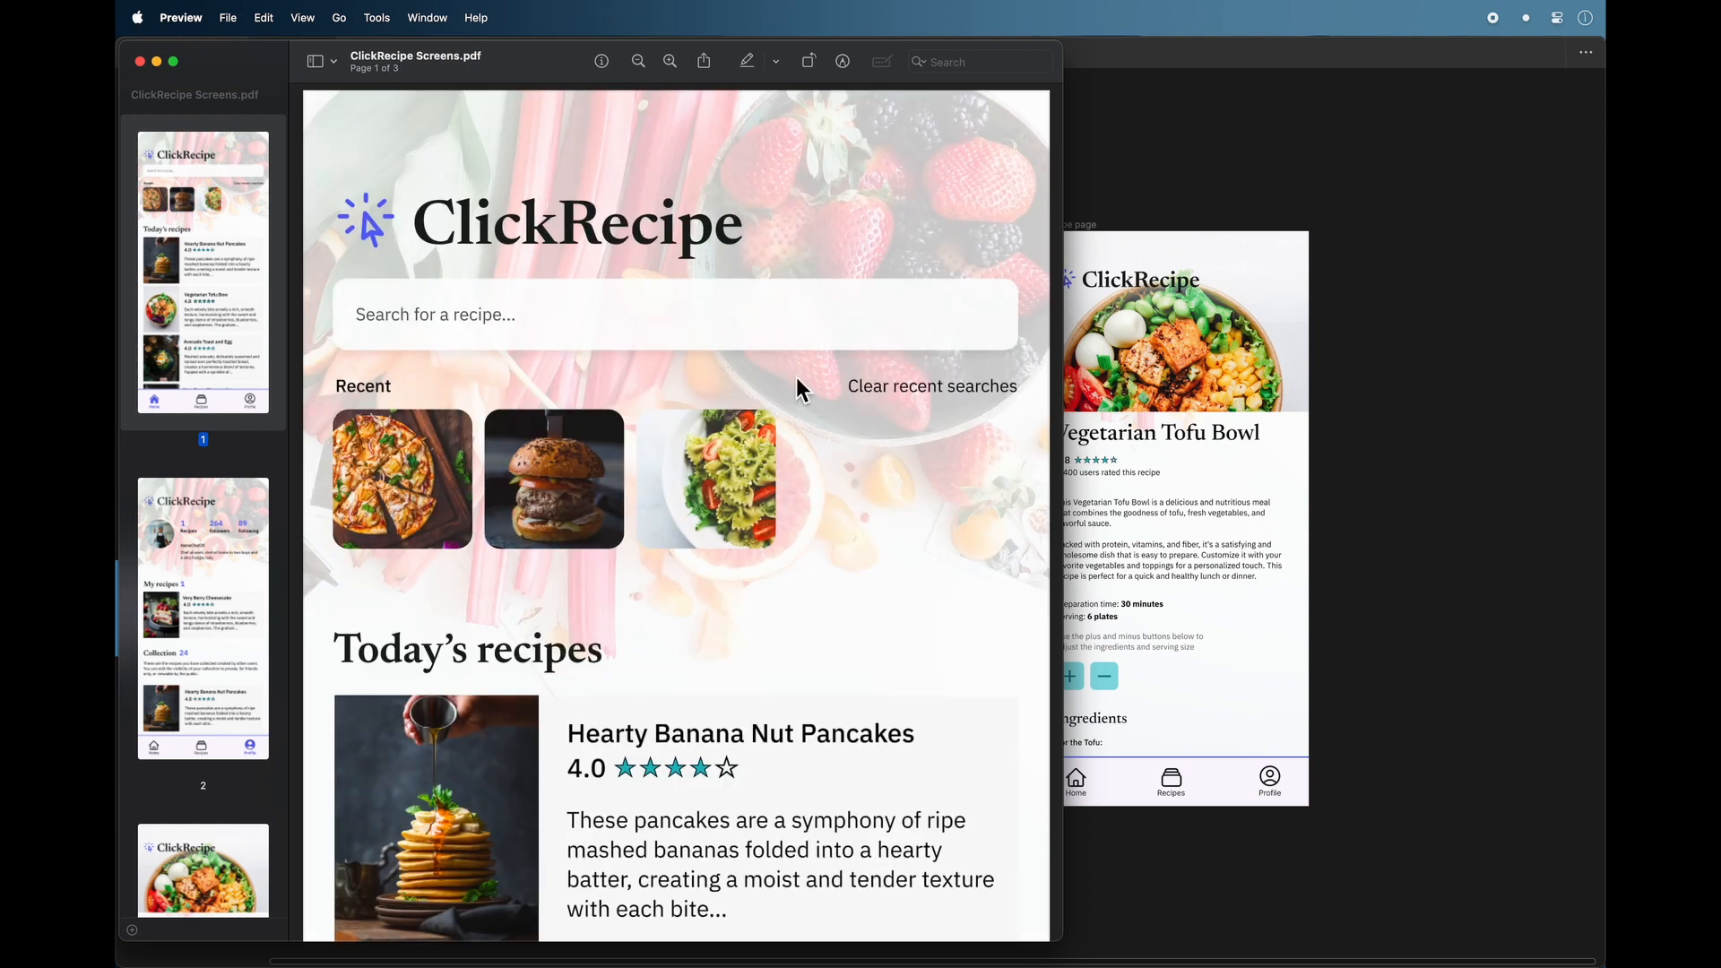
pyautogui.scroll(-5, 796, 376)
pyautogui.scroll(-2, 792, 373)
pyautogui.scroll(2, 792, 374)
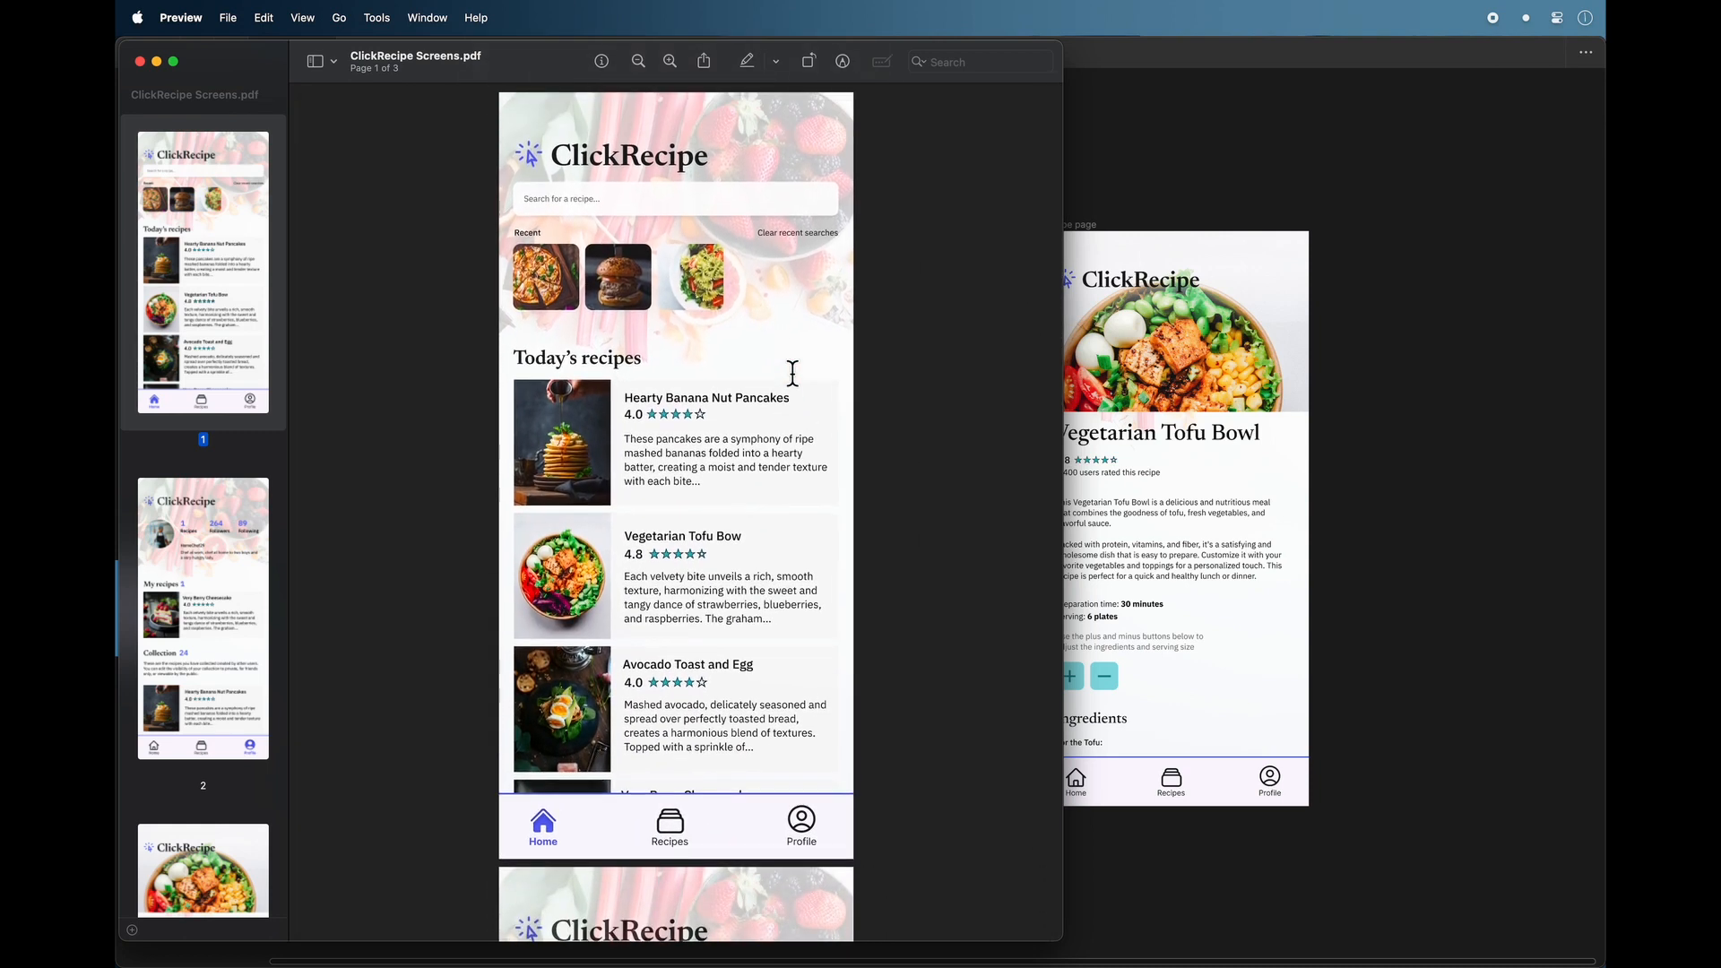
pyautogui.scroll(-1, 699, 332)
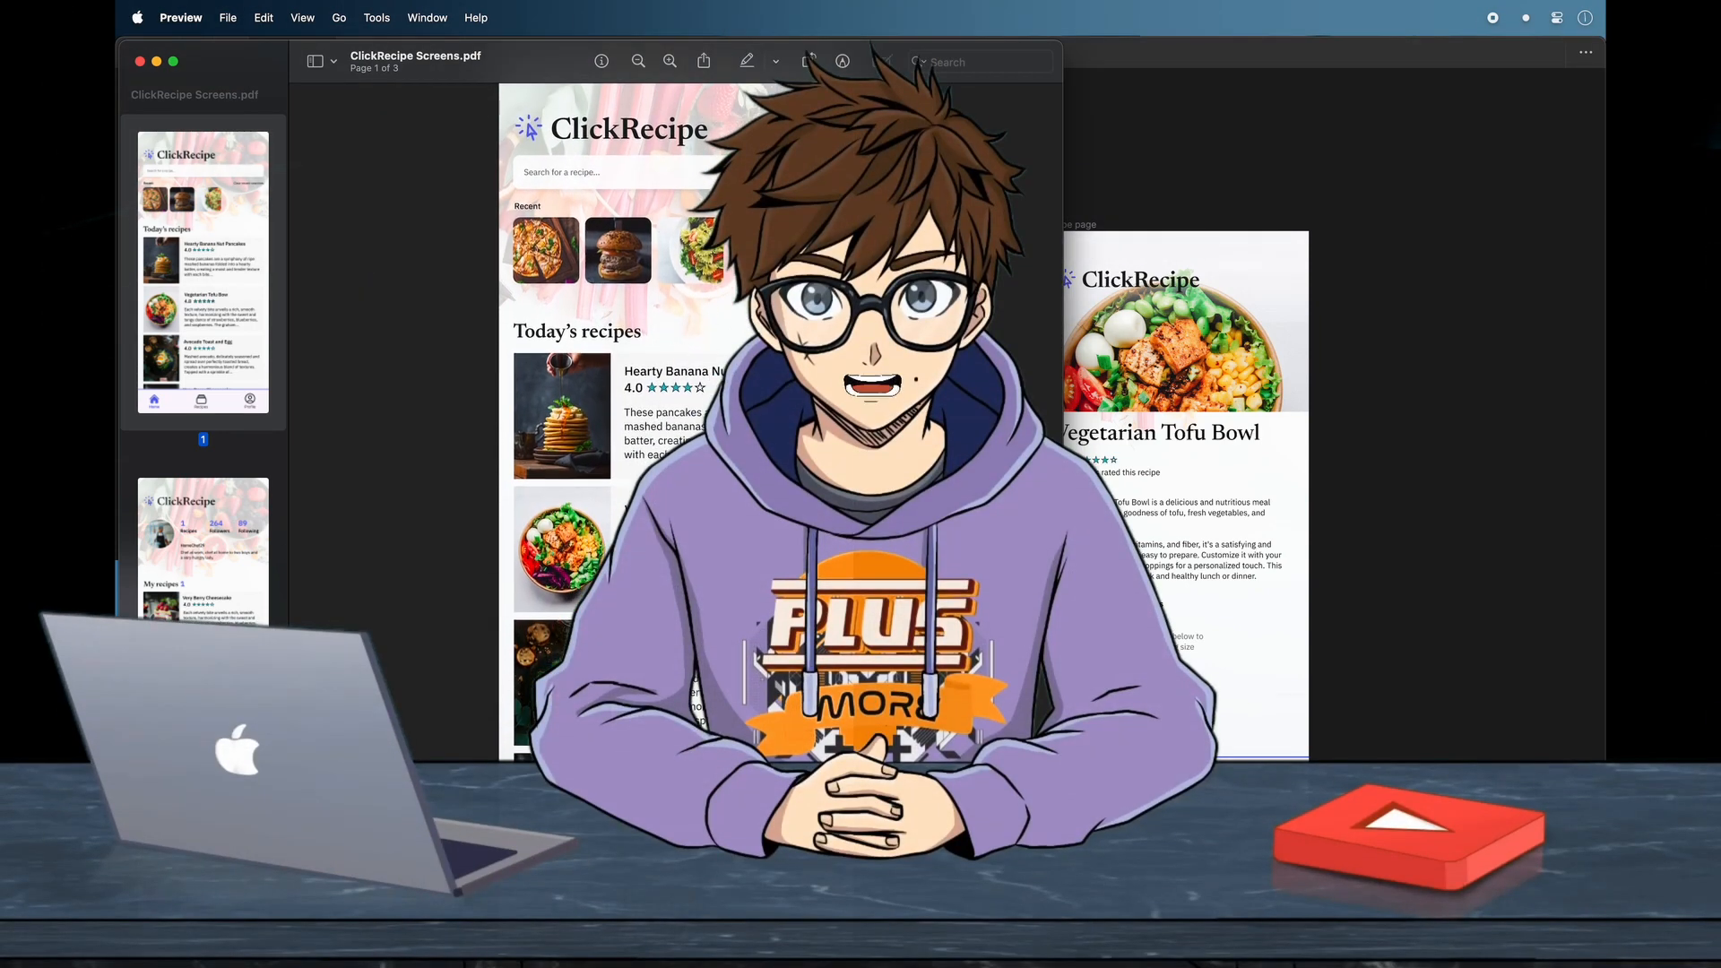
pyautogui.click(204, 551)
pyautogui.scroll(-3, 610, 359)
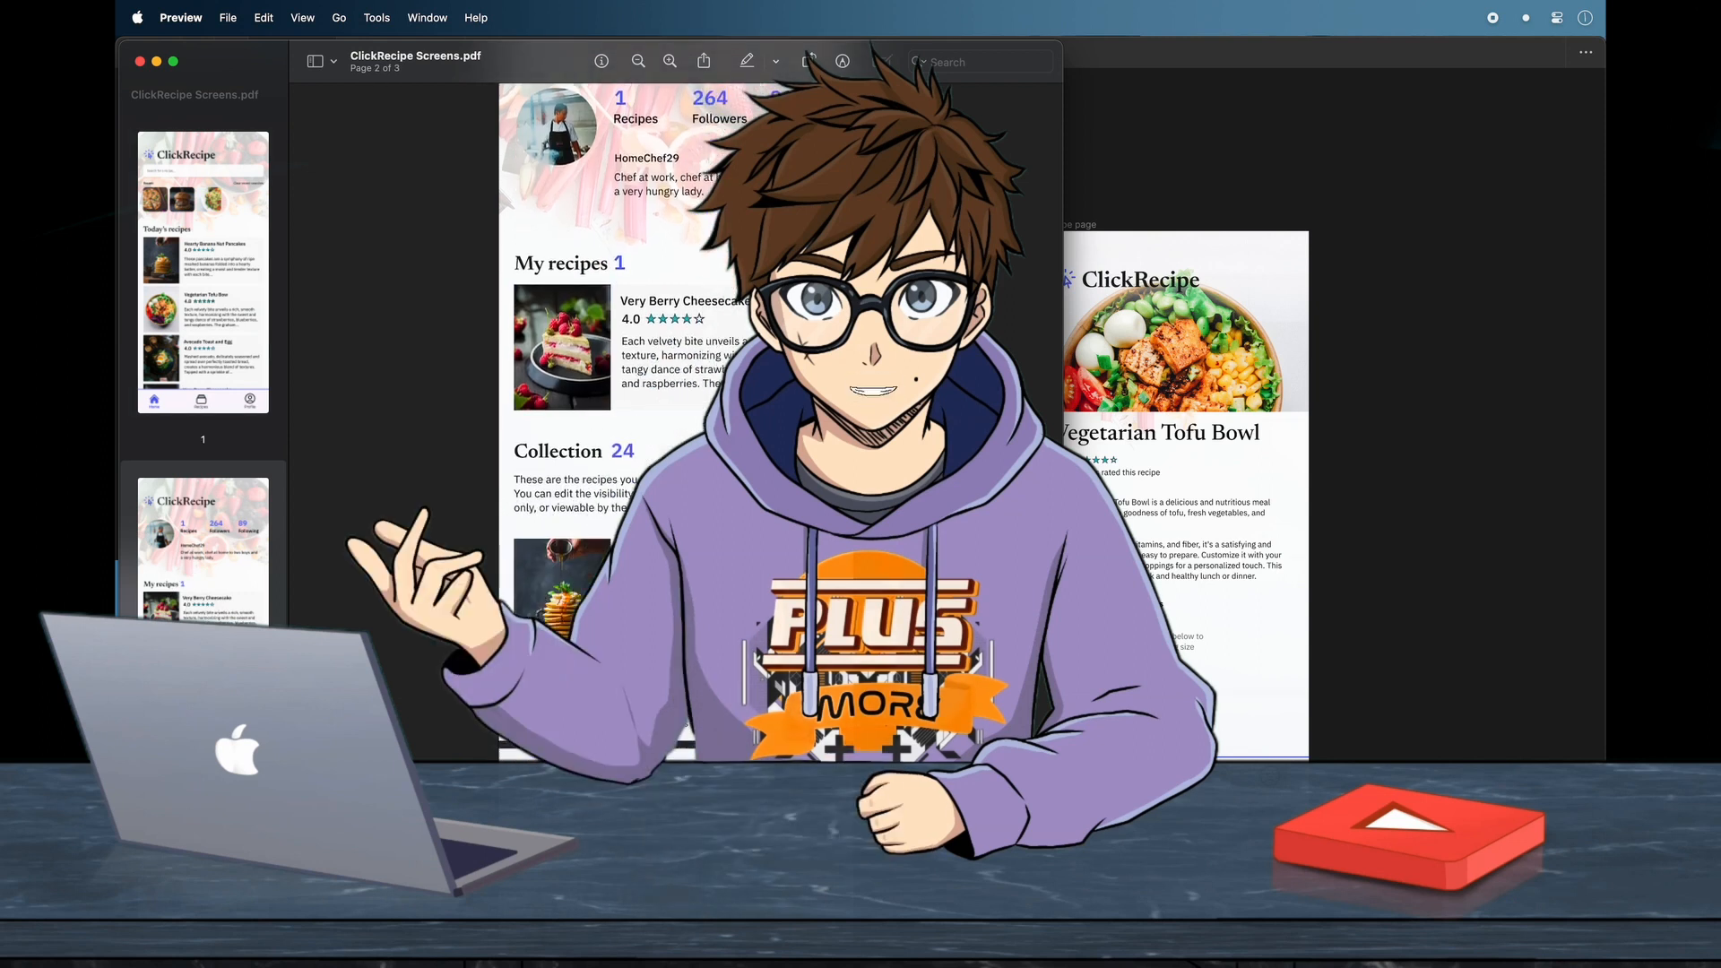
pyautogui.scroll(-10, 609, 358)
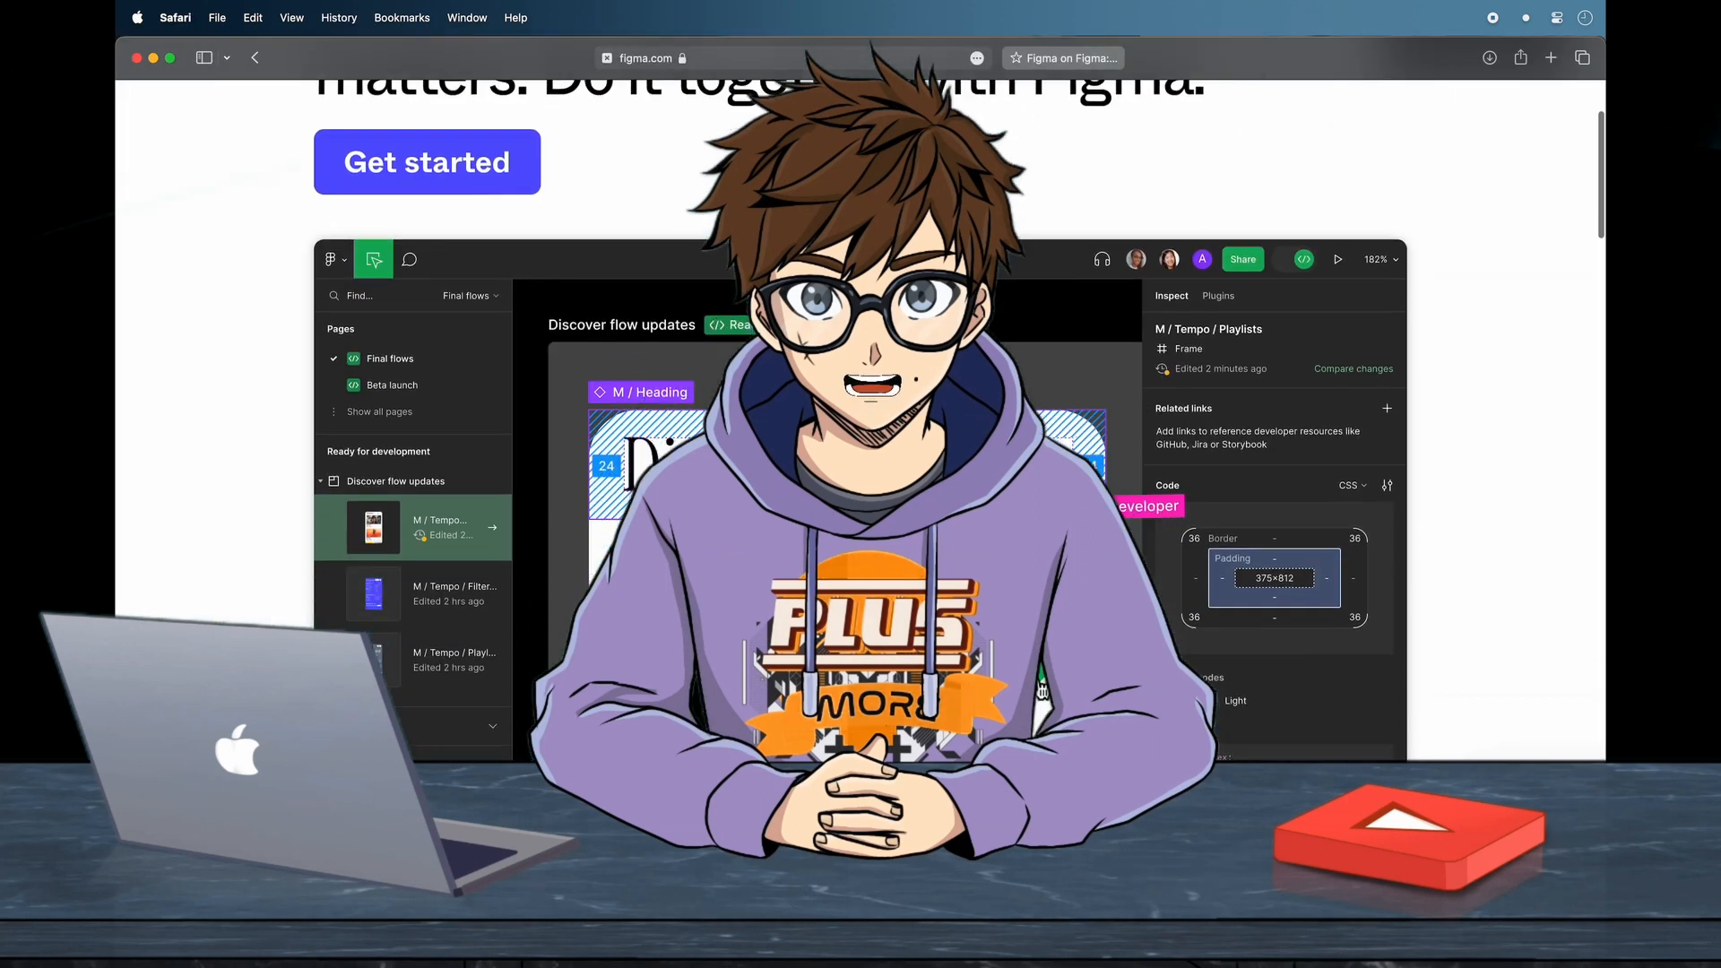
# Look over the product showcase on the figma.com home page in Safari.
pyautogui.scroll(-5, 861, 448)
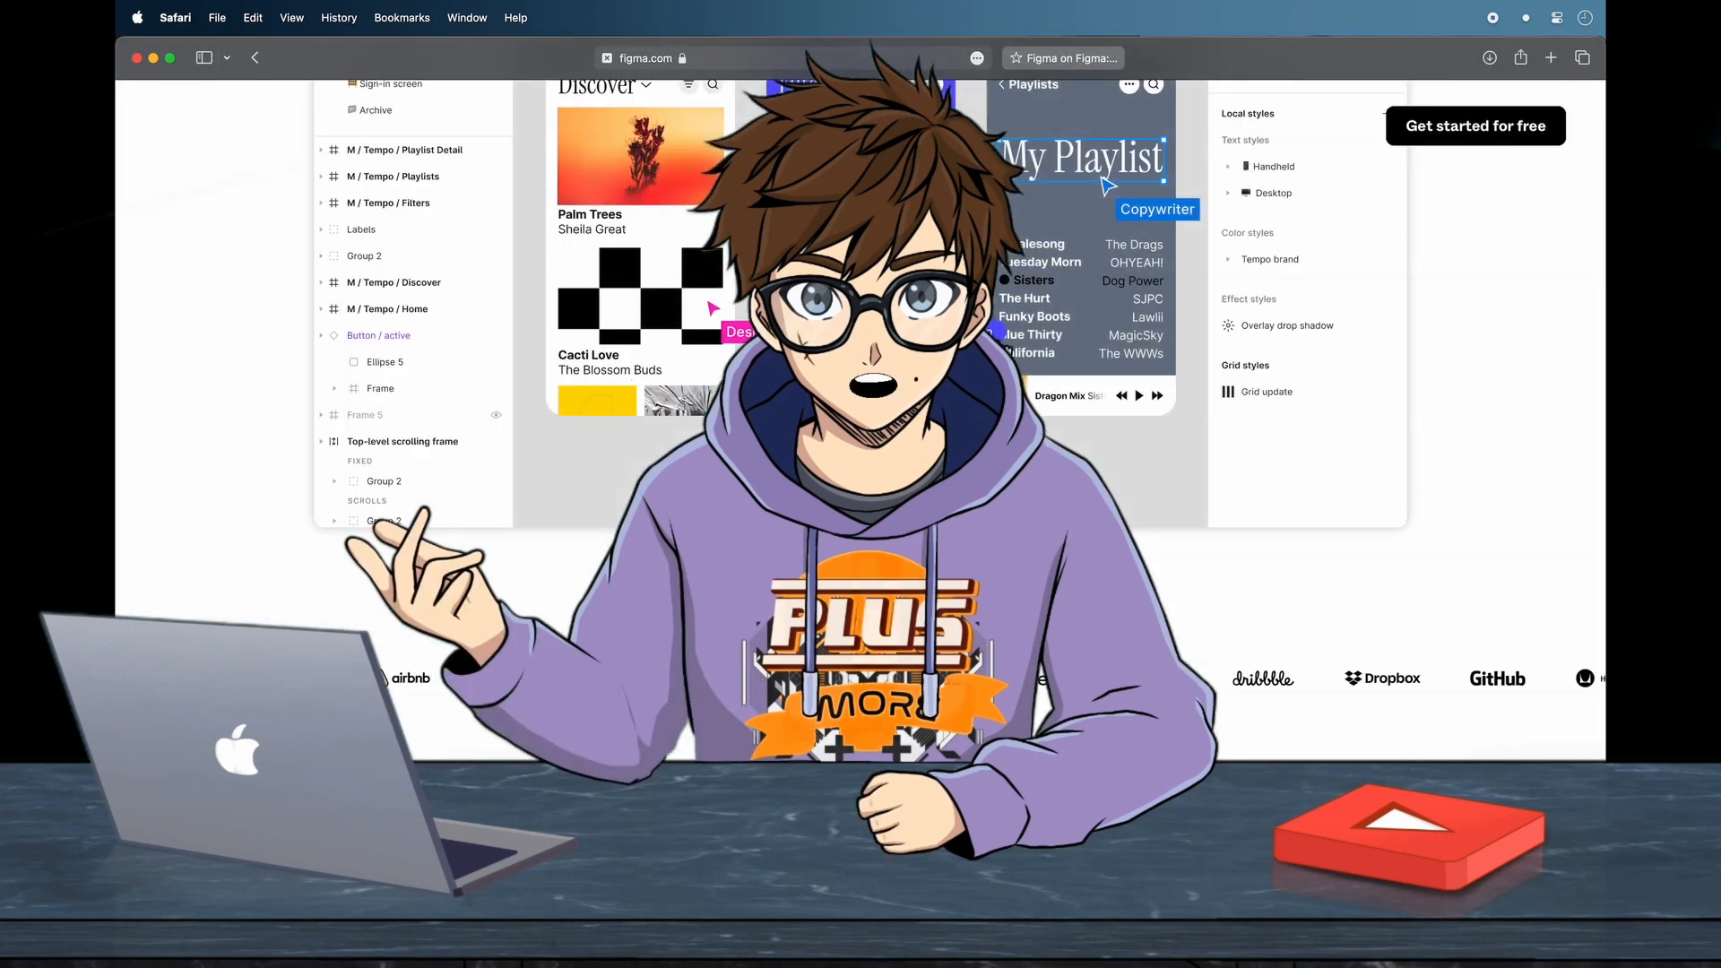
pyautogui.scroll(5, 861, 403)
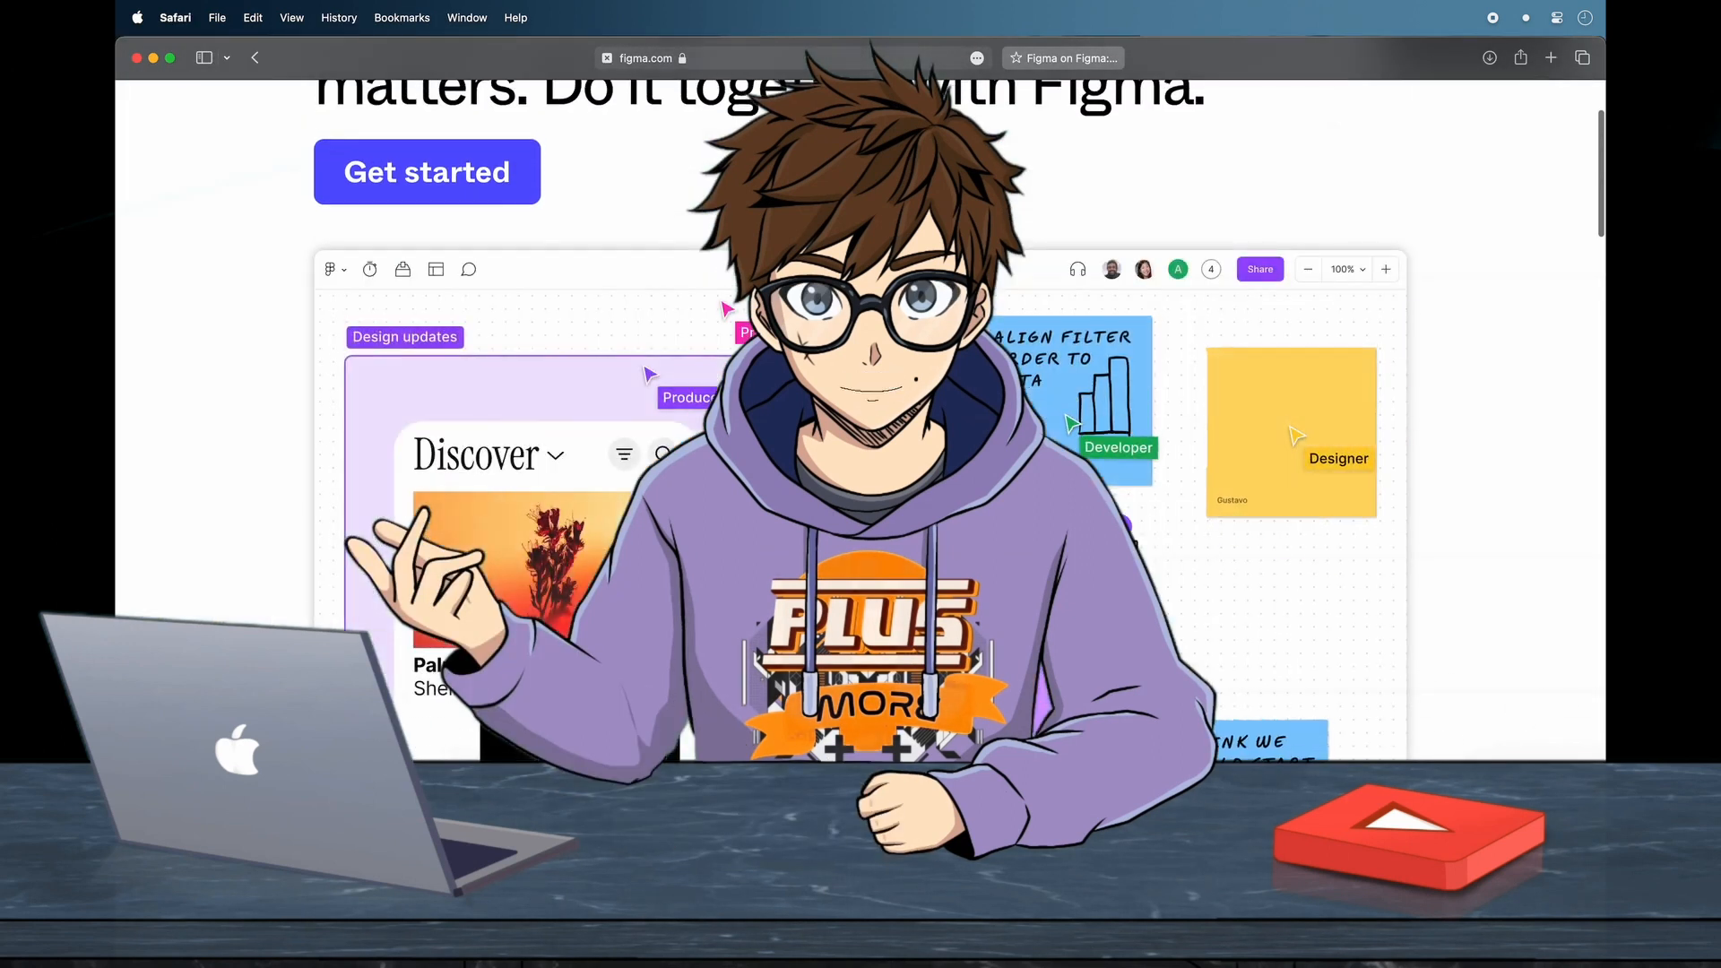
pyautogui.scroll(-5, 861, 403)
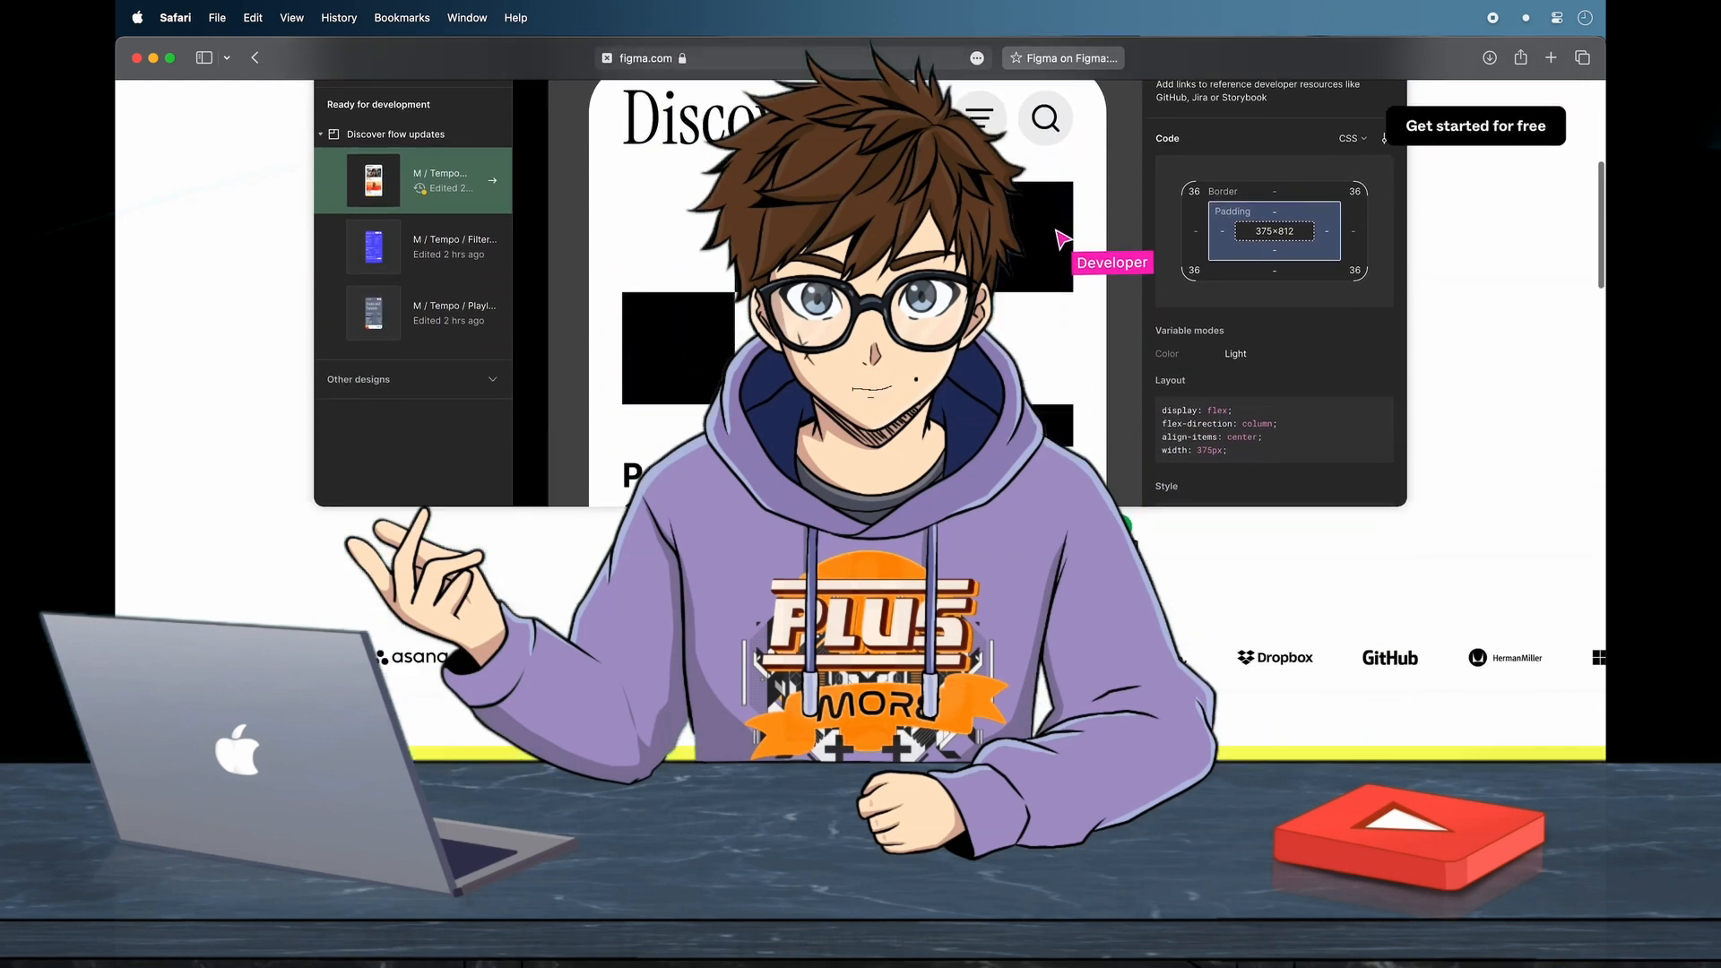
pyautogui.scroll(-3, 861, 404)
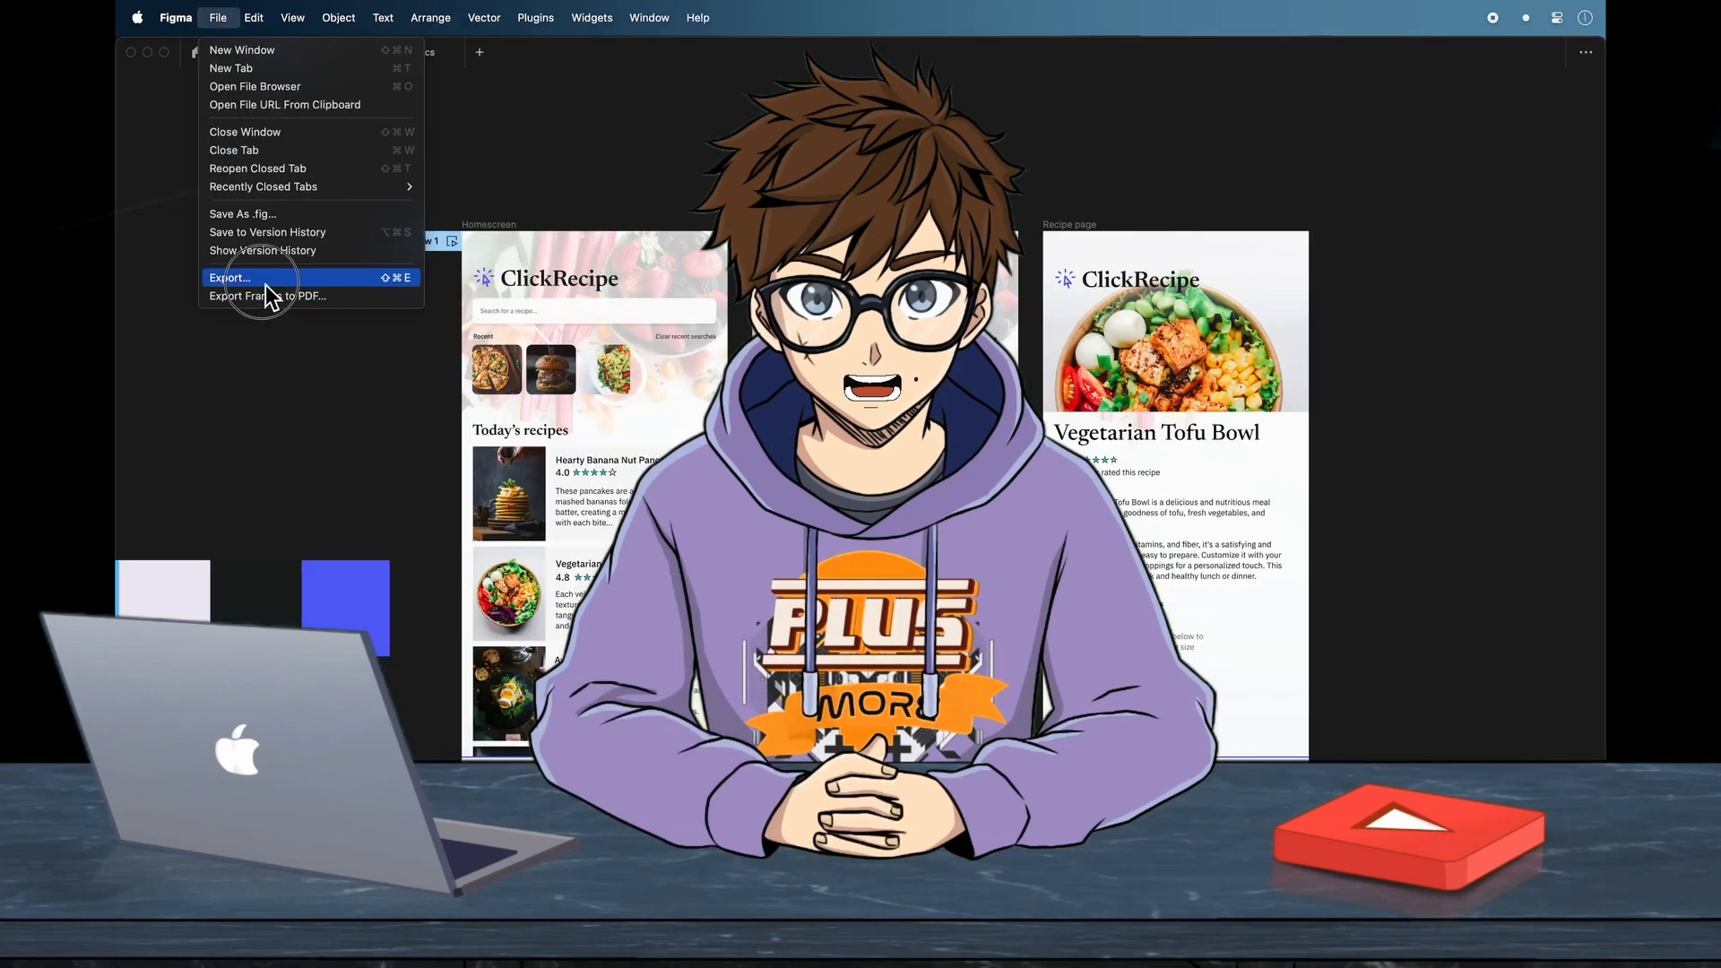
# Open the export list for the Basics file's assets.
pyautogui.click(271, 290)
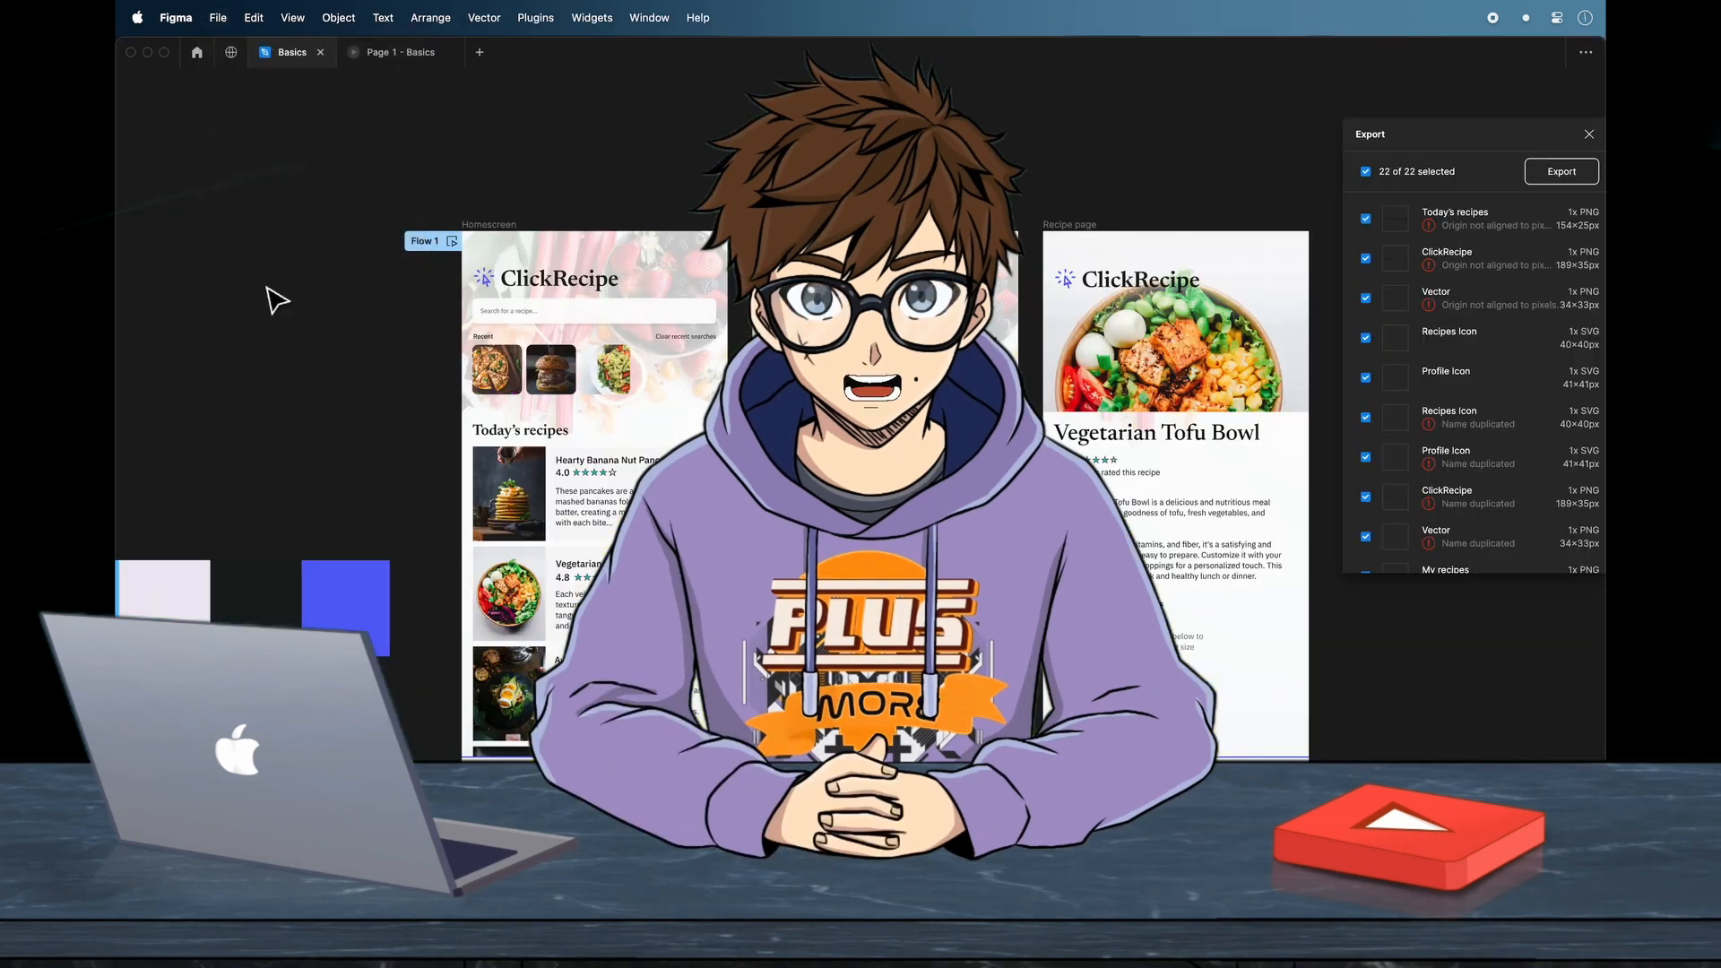
# Present Flow 1, scroll the Homescreen, and try the Vegetarian Tofu Bow card and the Home and Profile links.
pyautogui.click(423, 241)
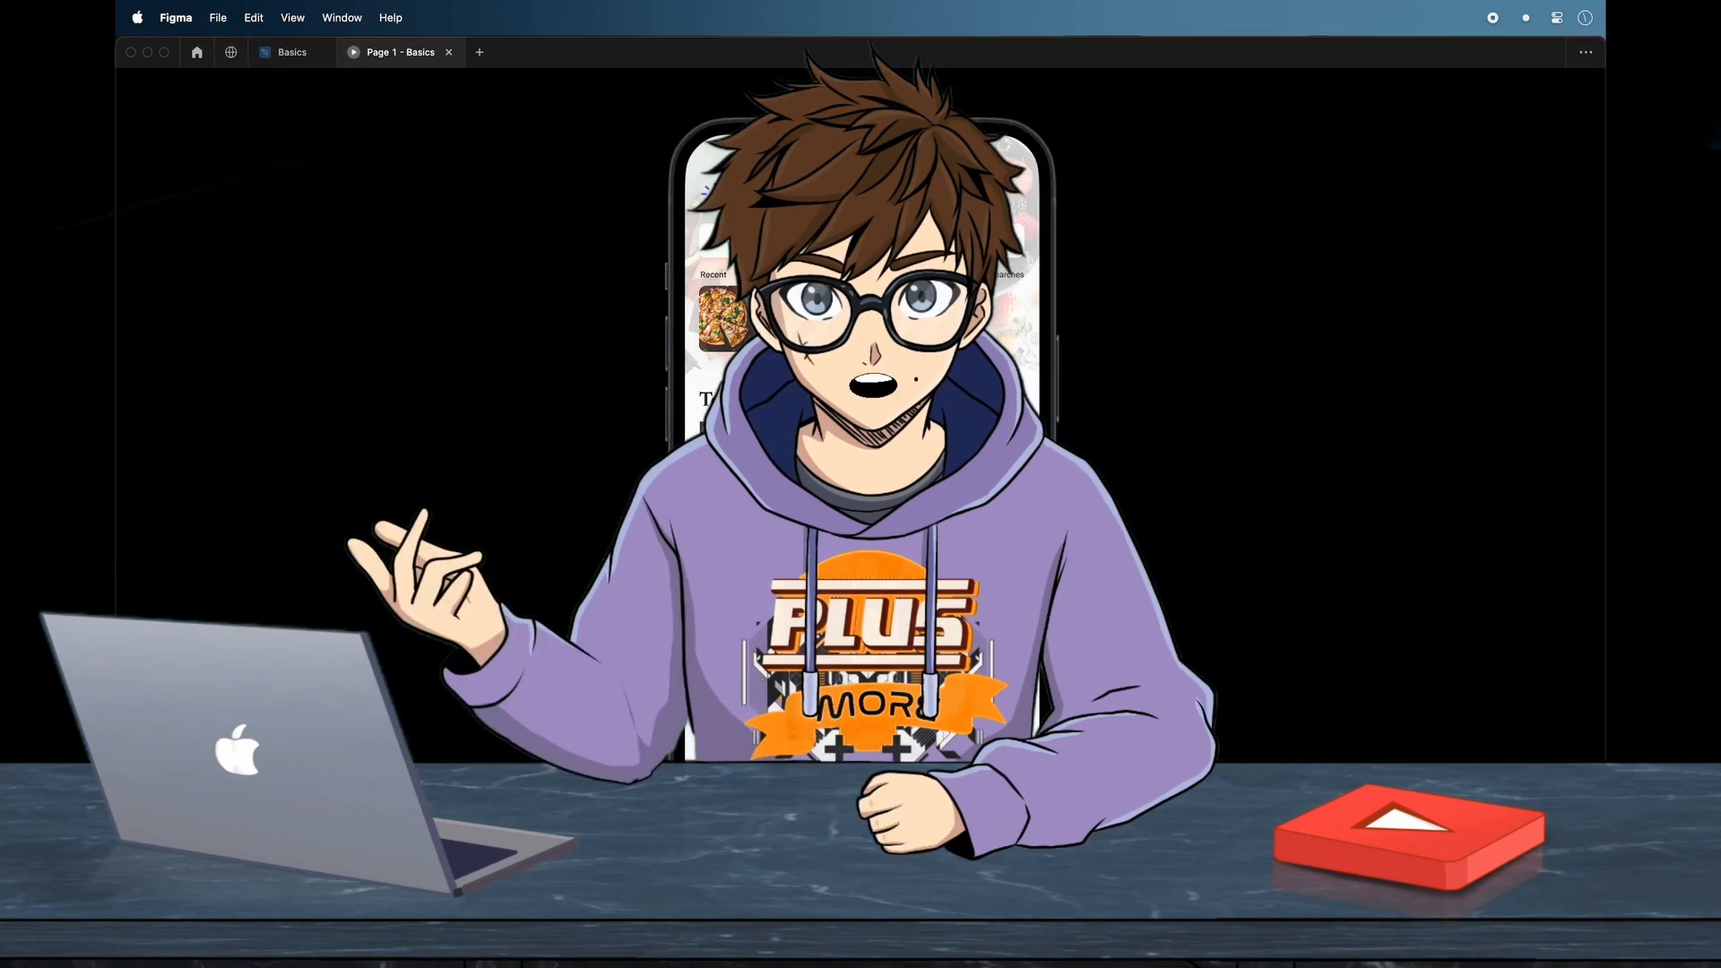
pyautogui.scroll(-3, 884, 368)
pyautogui.scroll(1, 884, 368)
pyautogui.scroll(-1, 883, 369)
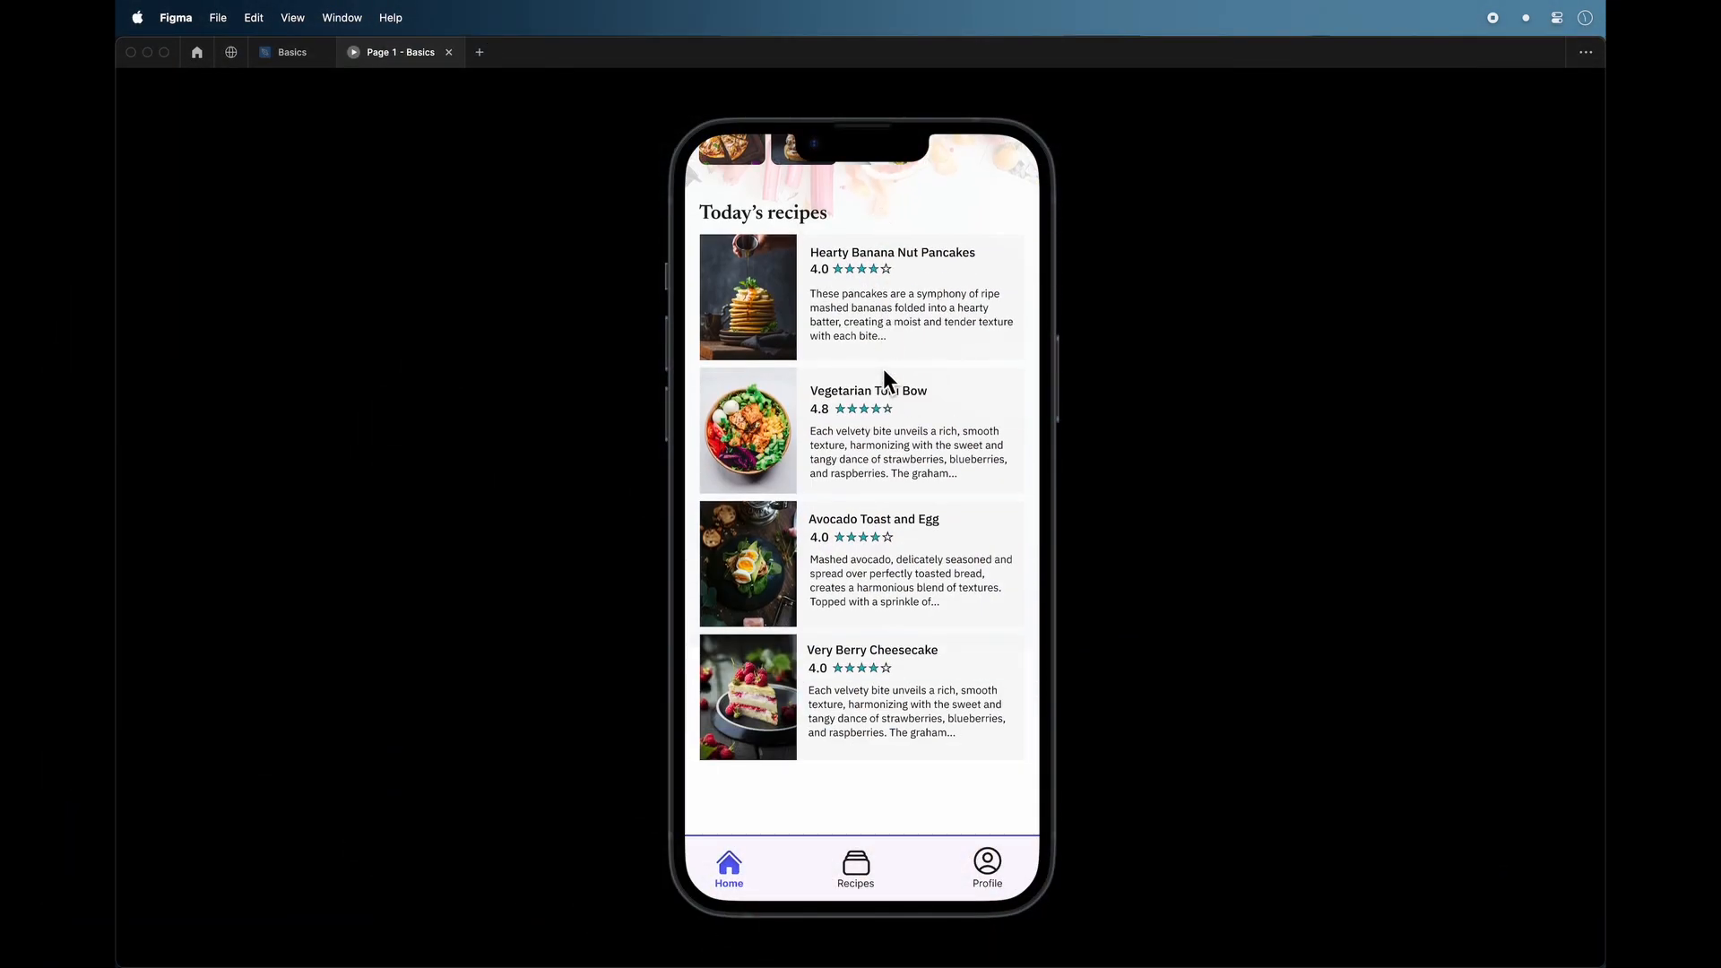
pyautogui.click(884, 372)
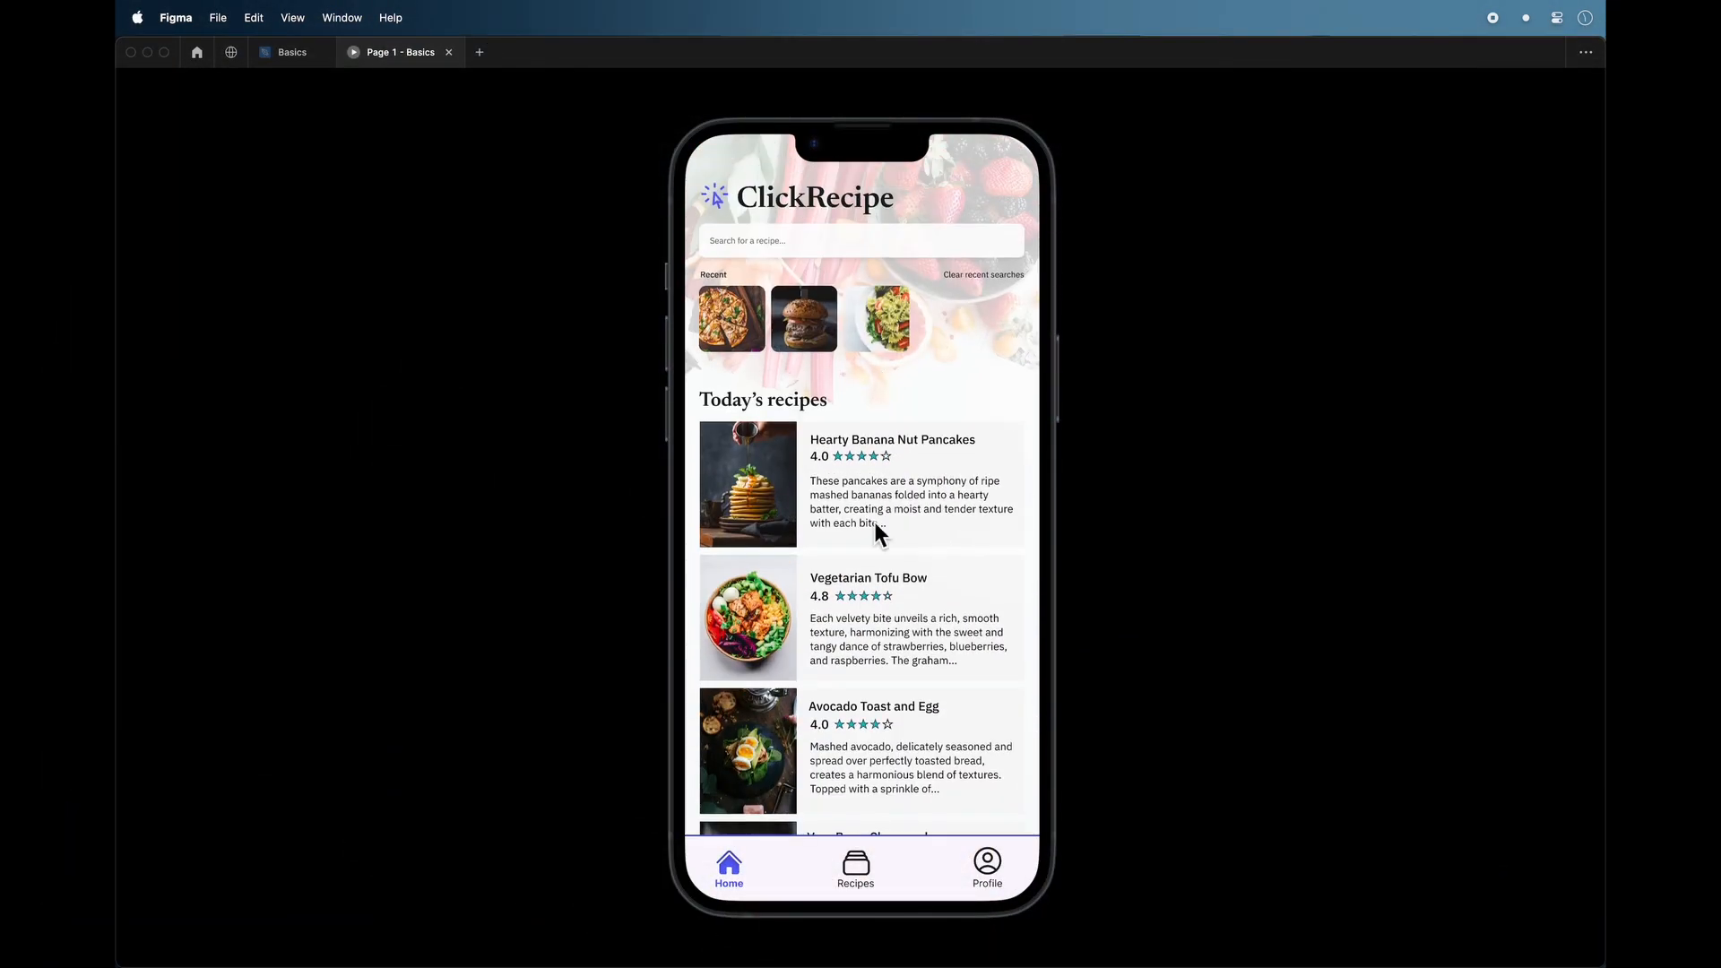
pyautogui.click(728, 867)
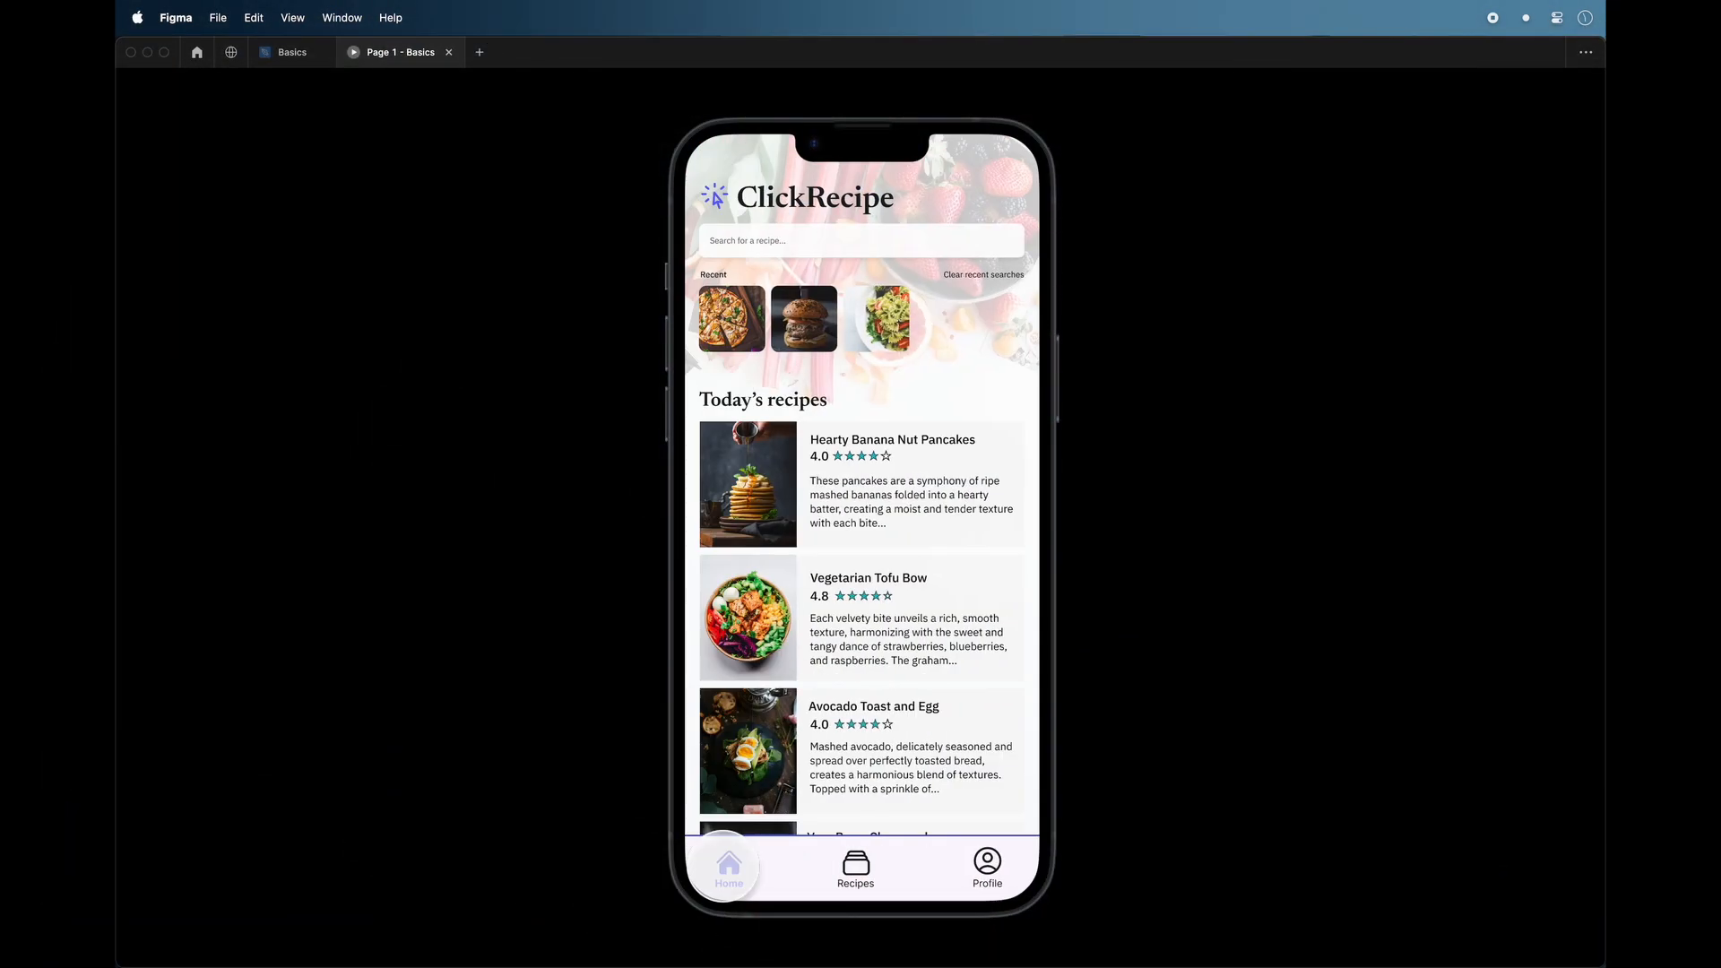
pyautogui.click(986, 862)
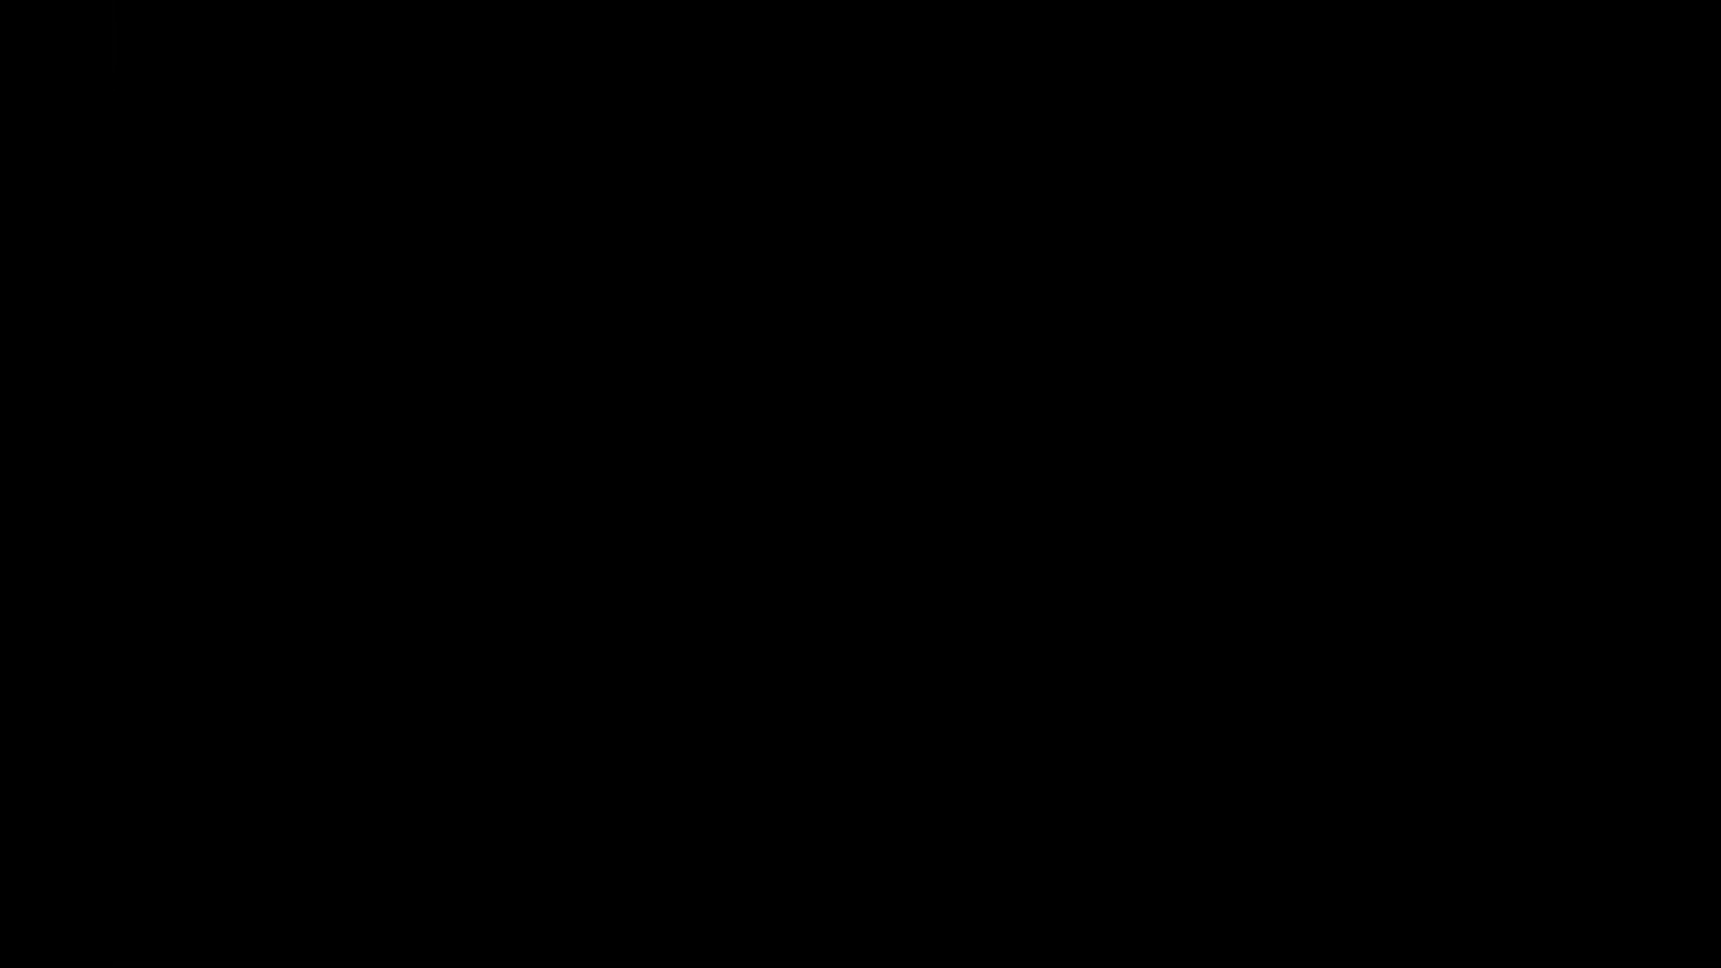